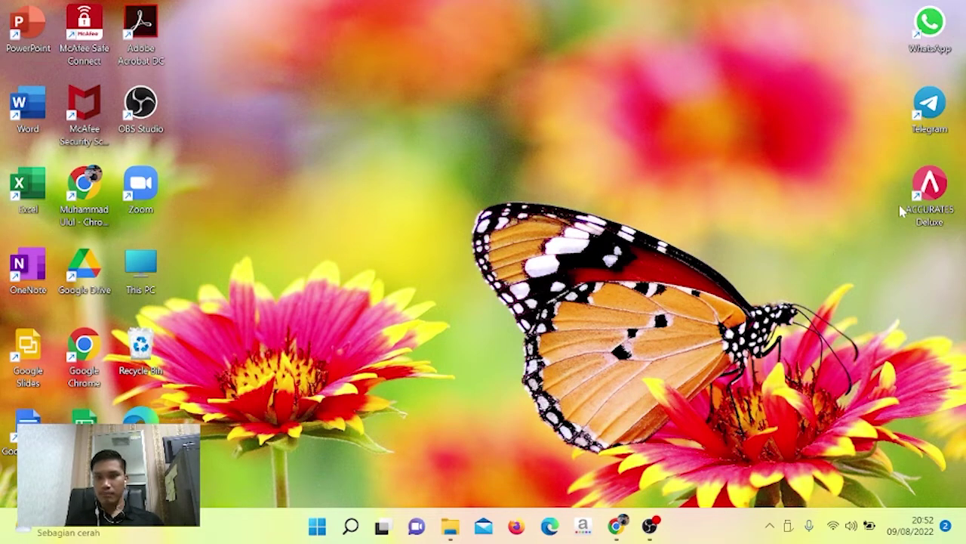
# Open the A_B_K folder on drive D: that lists the seven Excel data files.
pyautogui.moveTo(931, 202)
pyautogui.mouseDown()
pyautogui.moveTo(674, 195)
pyautogui.moveTo(782, 170)
pyautogui.moveTo(926, 200)
pyautogui.moveTo(922, 213)
pyautogui.mouseUp()
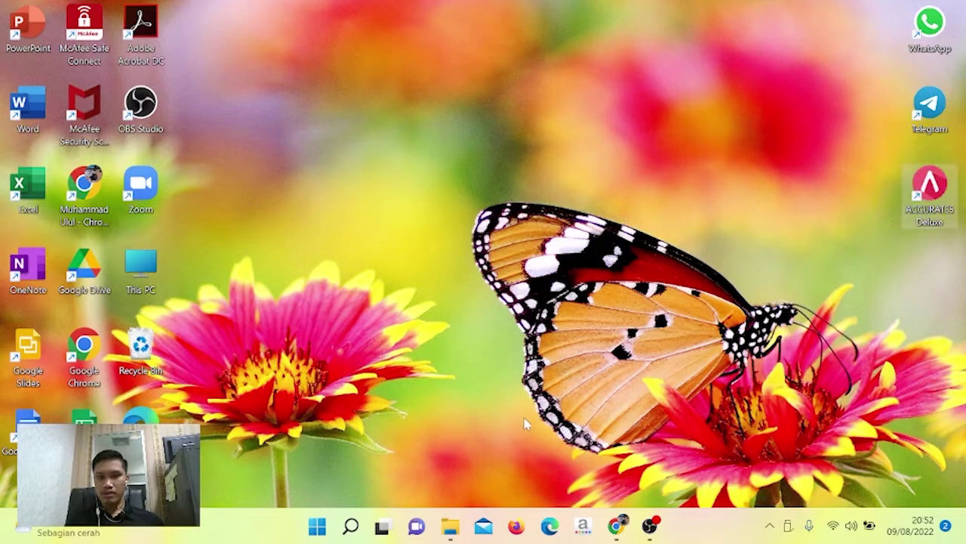
pyautogui.click(449, 528)
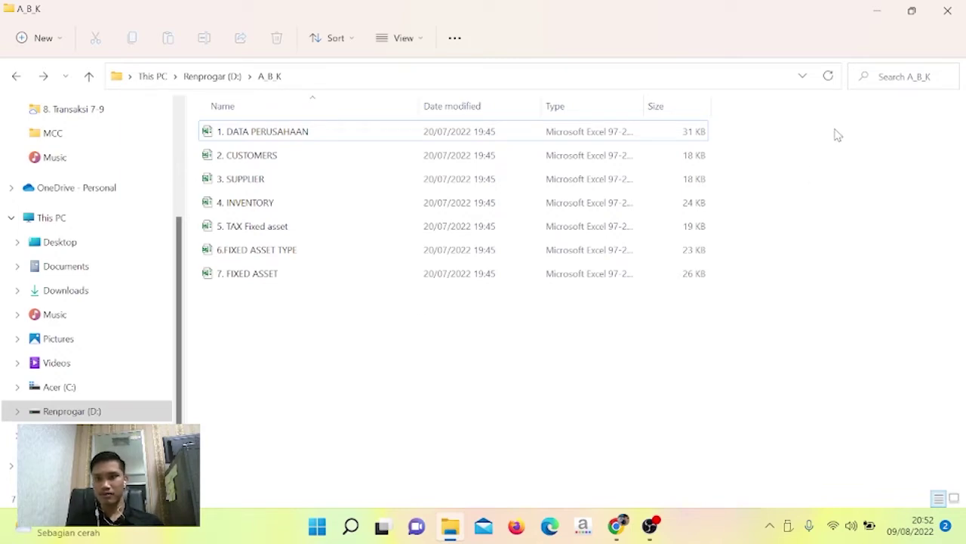
# Minimize the A_B_K window and launch Accurate 5 Deluxe from its desktop shortcut.
pyautogui.click(874, 11)
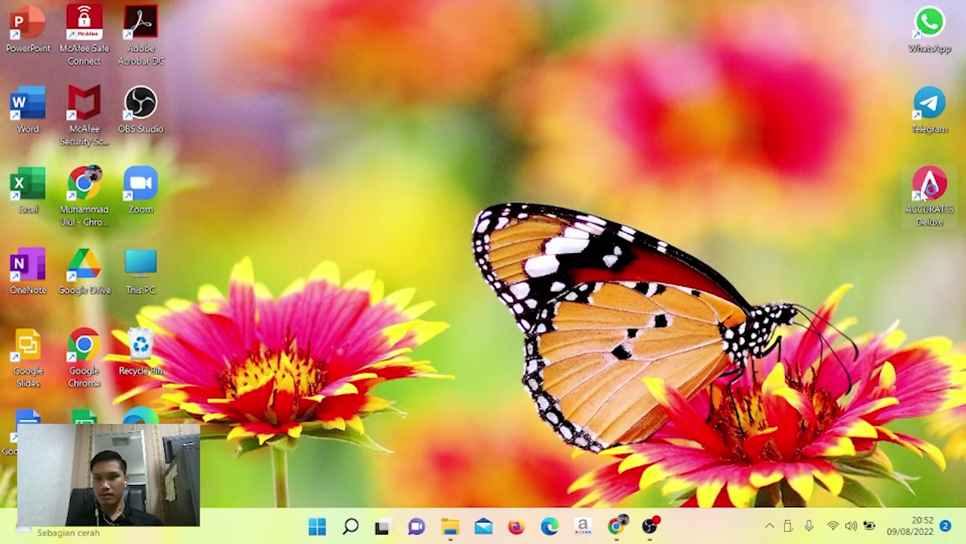
pyautogui.doubleClick(922, 195)
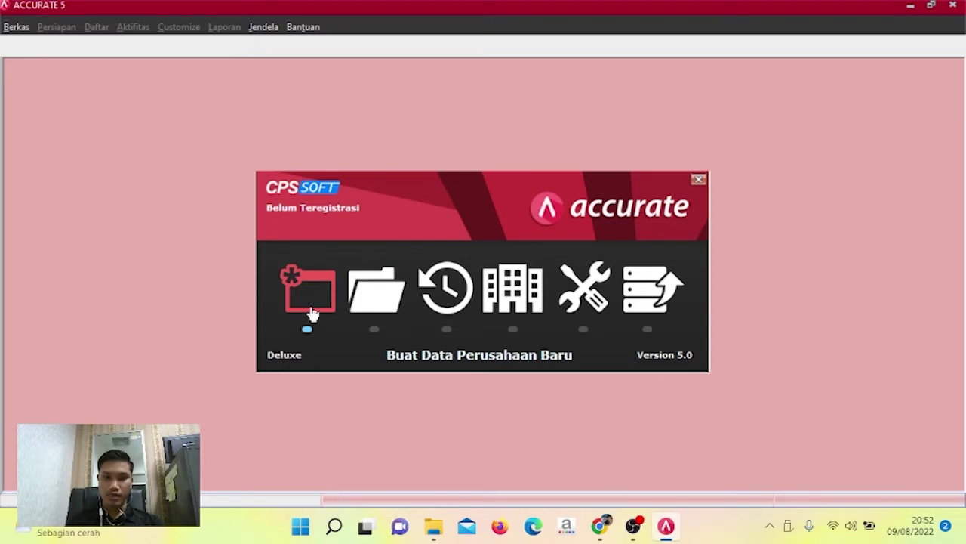
# Start a new company database and browse to the A_B_K folder on drive D:.
pyautogui.click(313, 313)
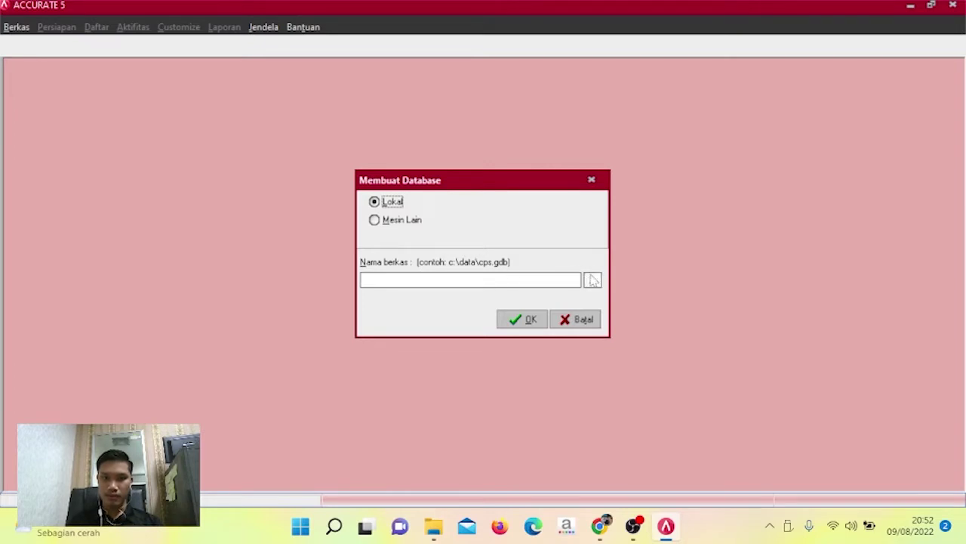
pyautogui.click(592, 280)
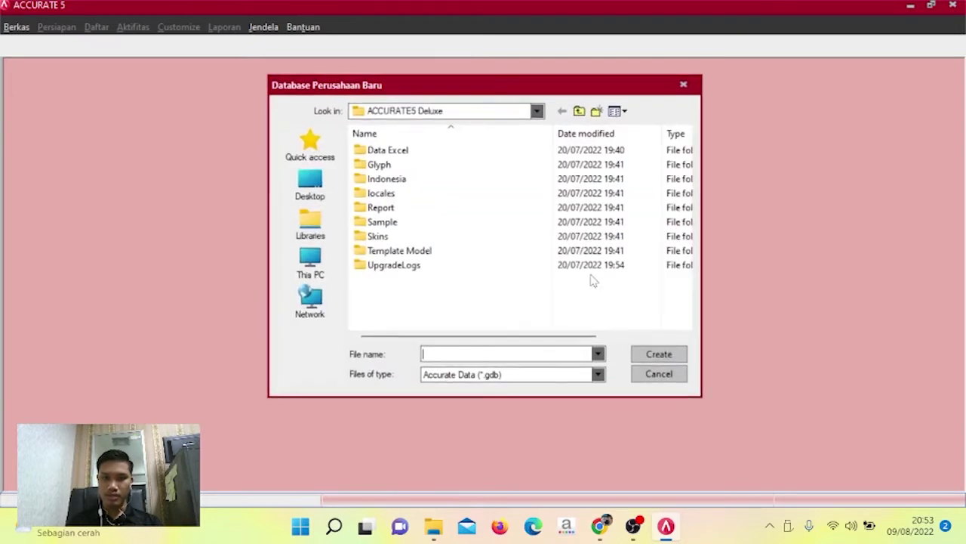
pyautogui.click(312, 265)
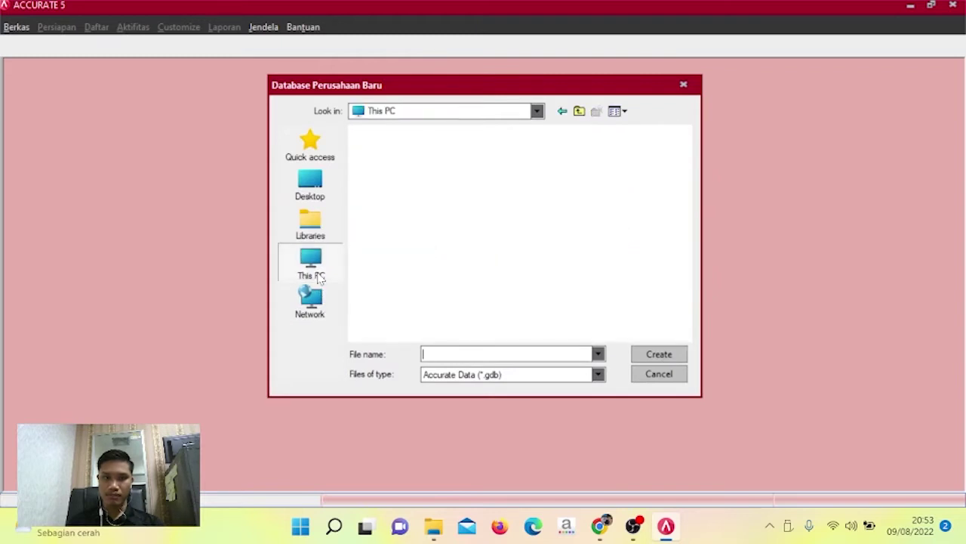
pyautogui.scroll(-3, 431, 265)
pyautogui.scroll(-2, 484, 276)
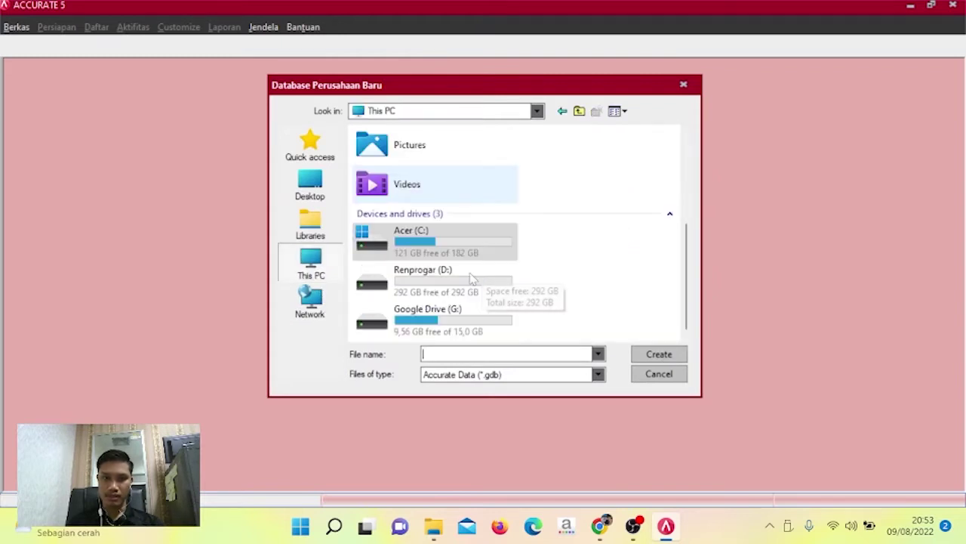
pyautogui.doubleClick(429, 287)
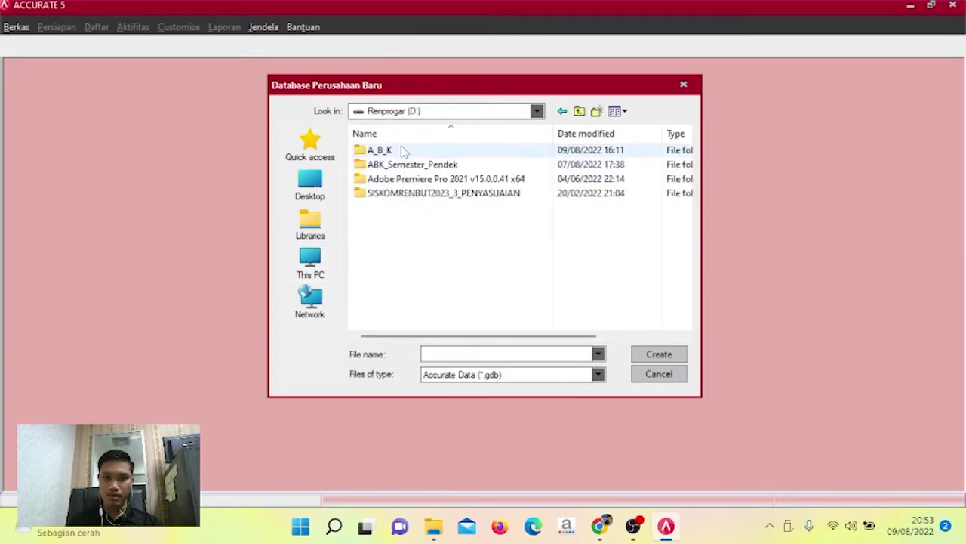
pyautogui.doubleClick(440, 150)
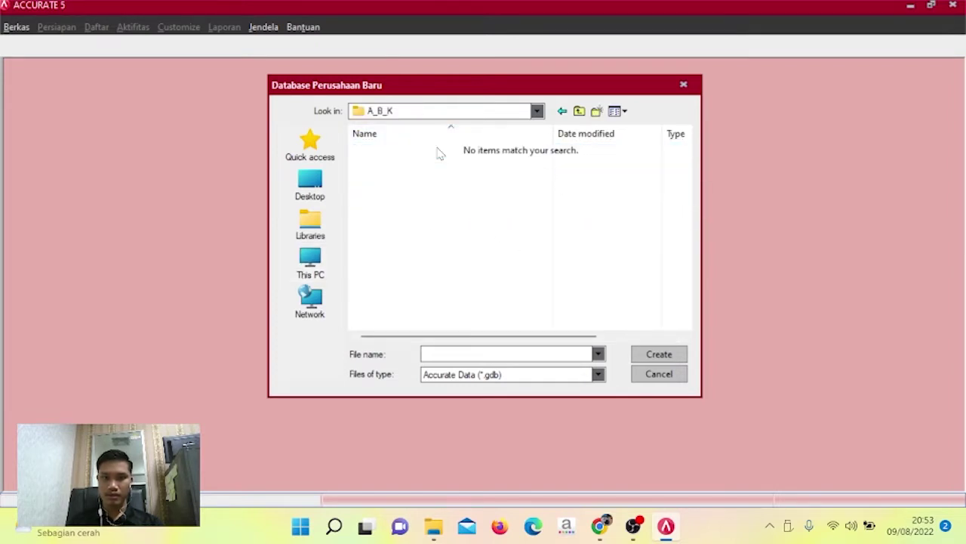
# Name the database file PT DATA COMPANY and create it.
pyautogui.click(550, 354)
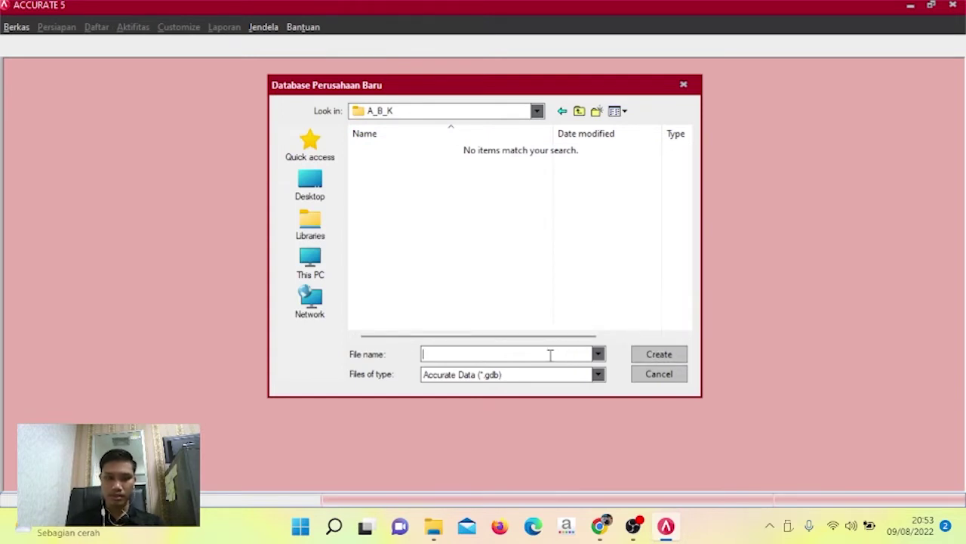
pyautogui.write('PT DATA ')
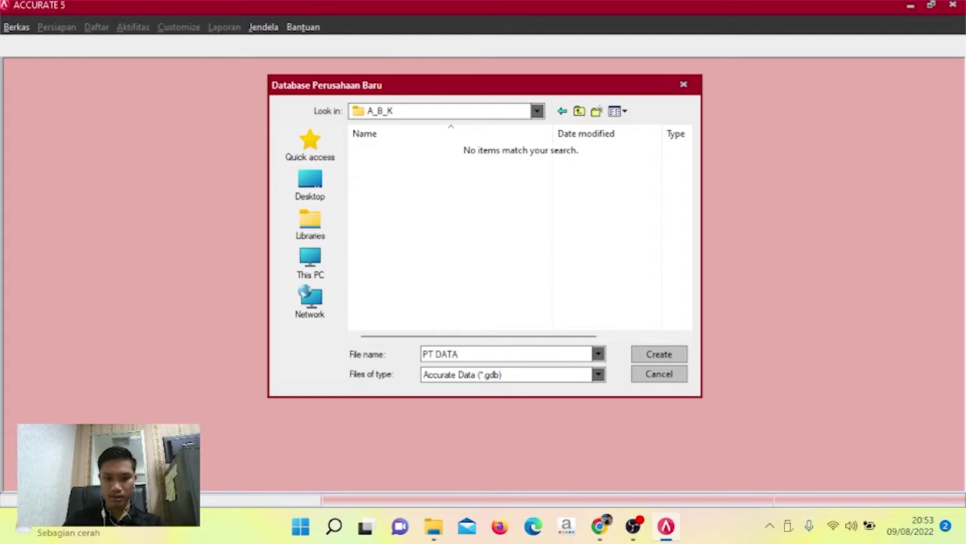
pyautogui.write('P')
pyautogui.press('BackSpace')
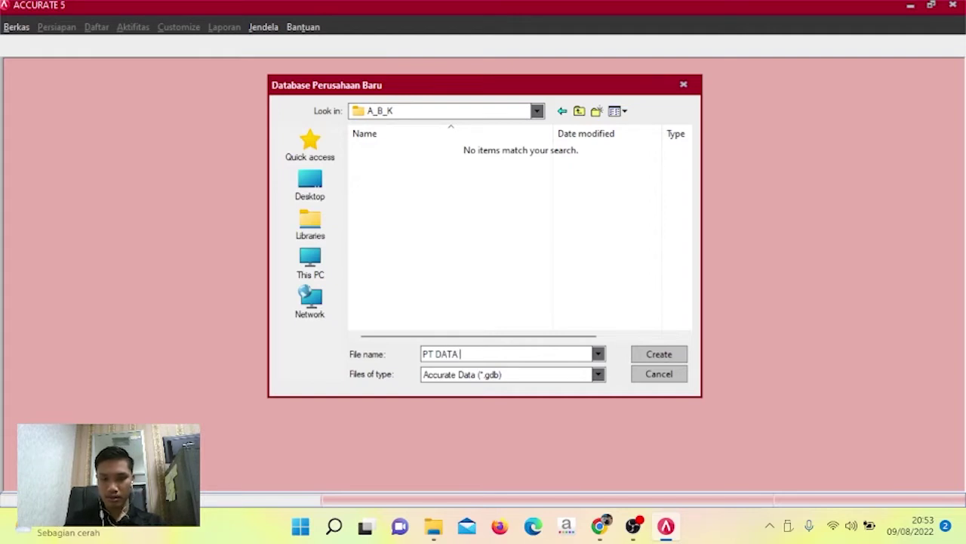
pyautogui.write('COMPAN')
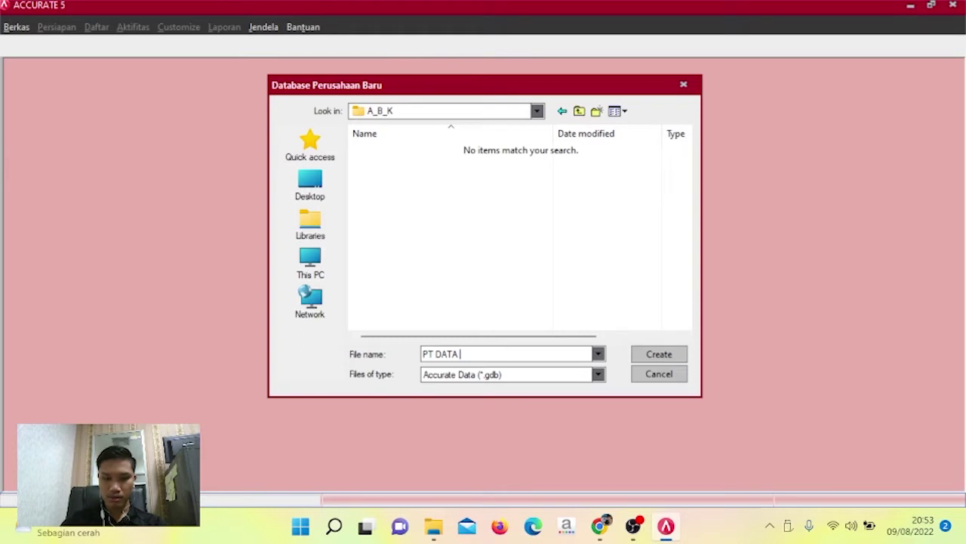
pyautogui.write('Y')
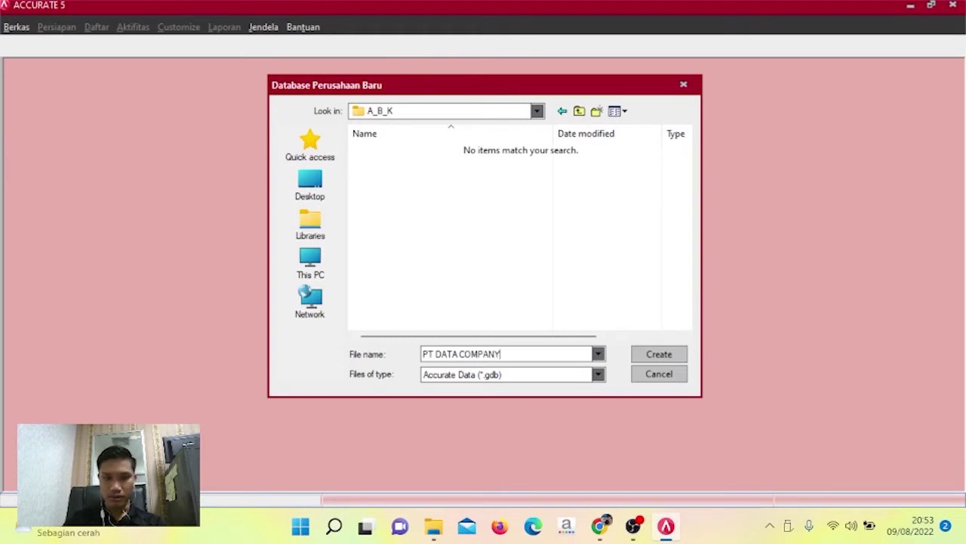
pyautogui.click(654, 359)
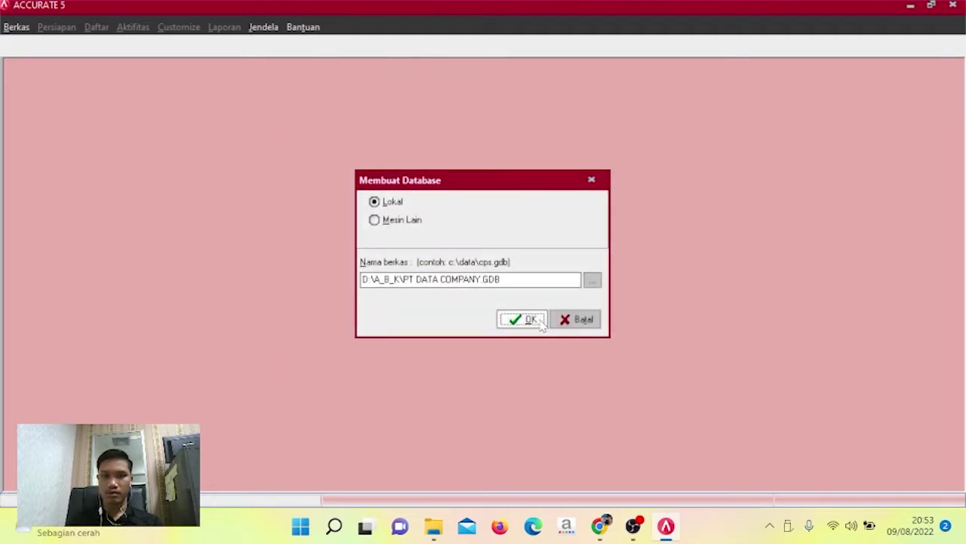
pyautogui.click(531, 319)
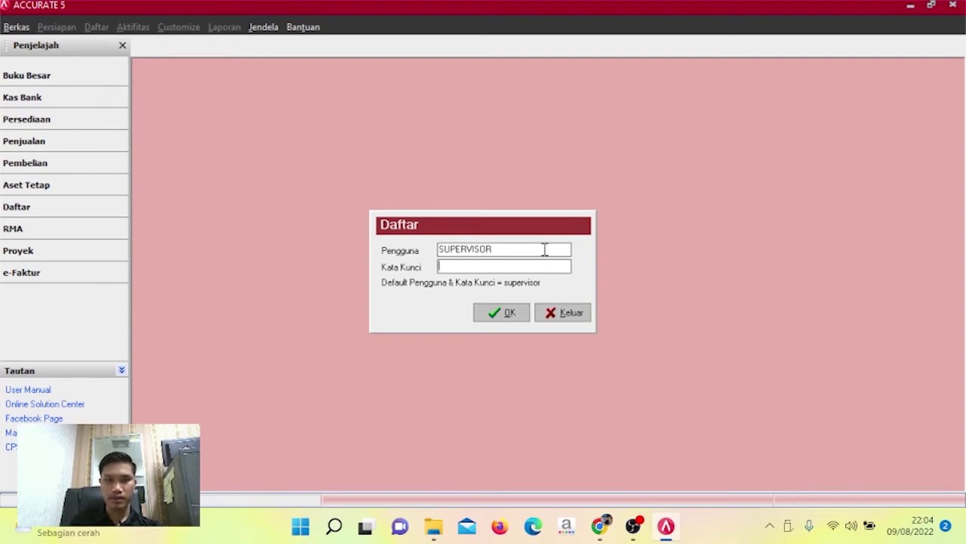
# Log in as SUPERVISOR with the password and continue past the Persiapan Singkat welcome.
pyautogui.write('supervis')
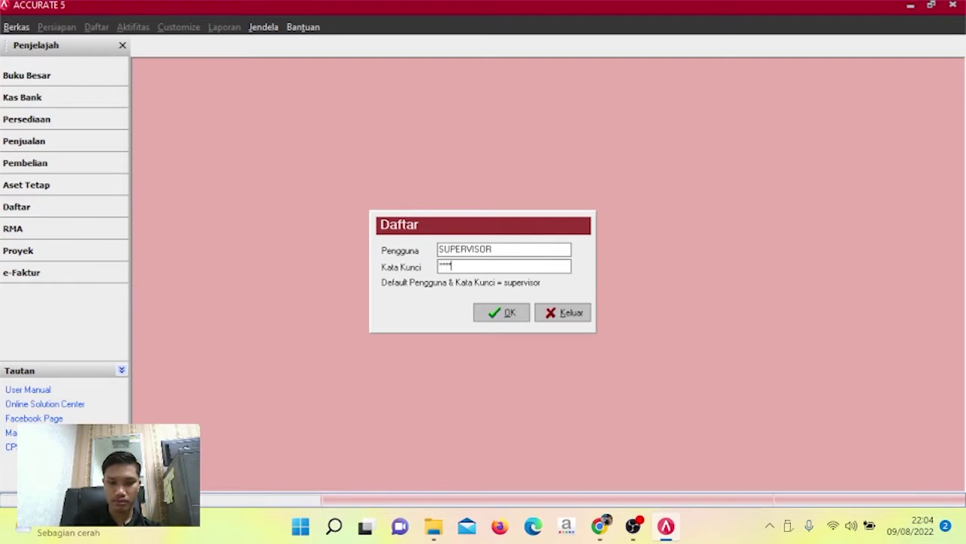
pyautogui.write('or')
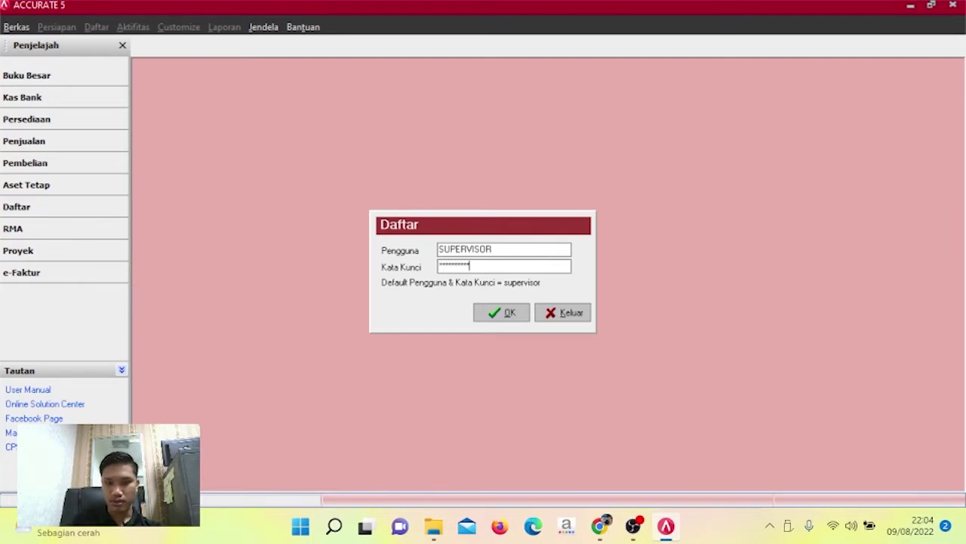
pyautogui.press('Return')
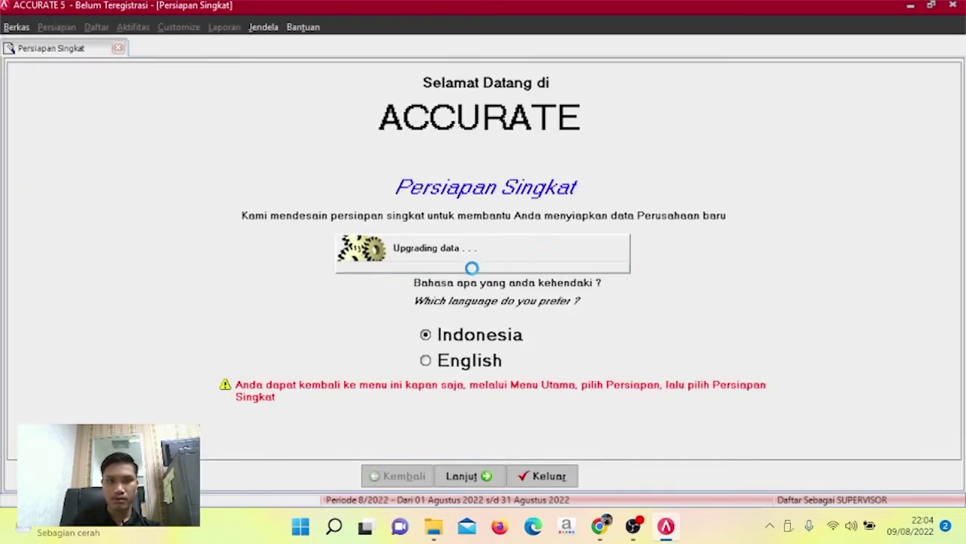
pyautogui.click(478, 480)
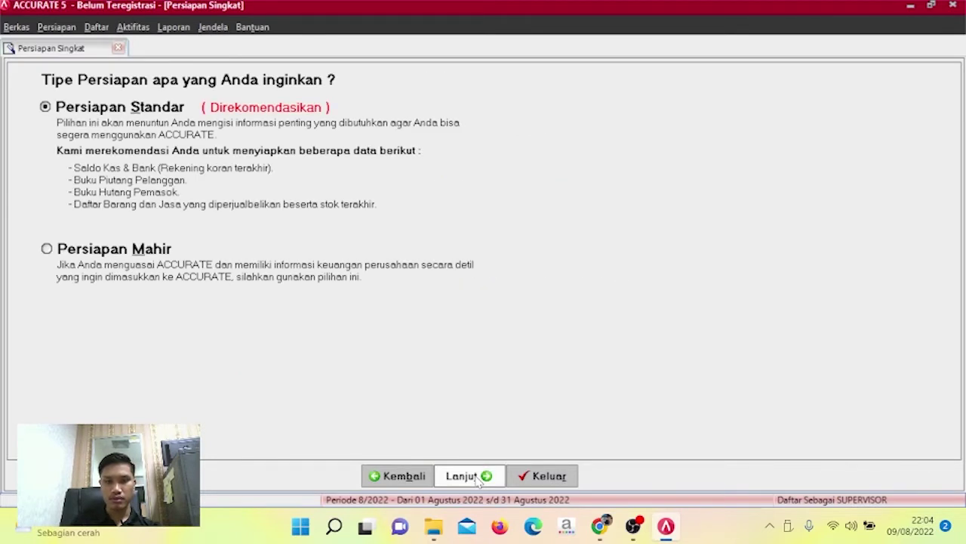
# Choose Persiapan Mahir and add currency RUPIAH: rate 1, country INDONESIA, symbol RP.
pyautogui.click(131, 255)
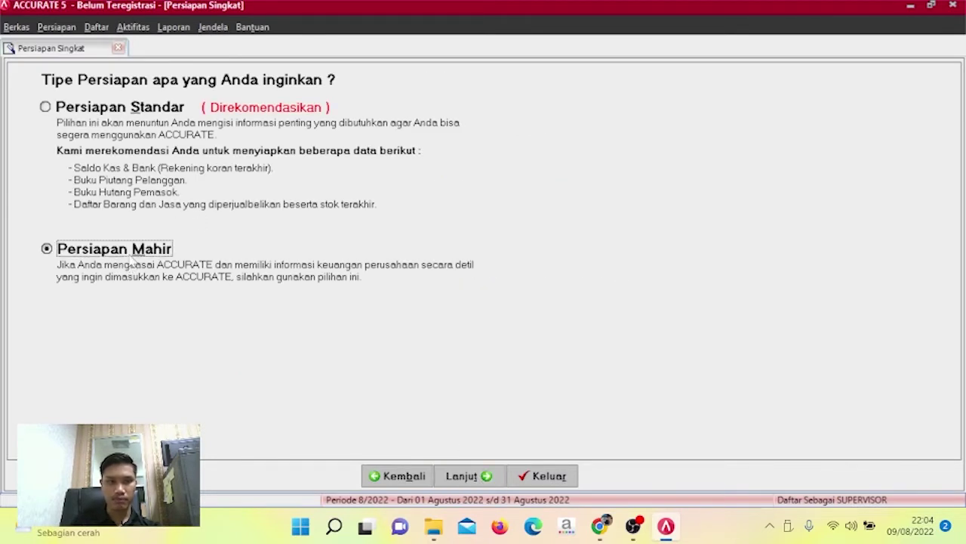
pyautogui.click(480, 471)
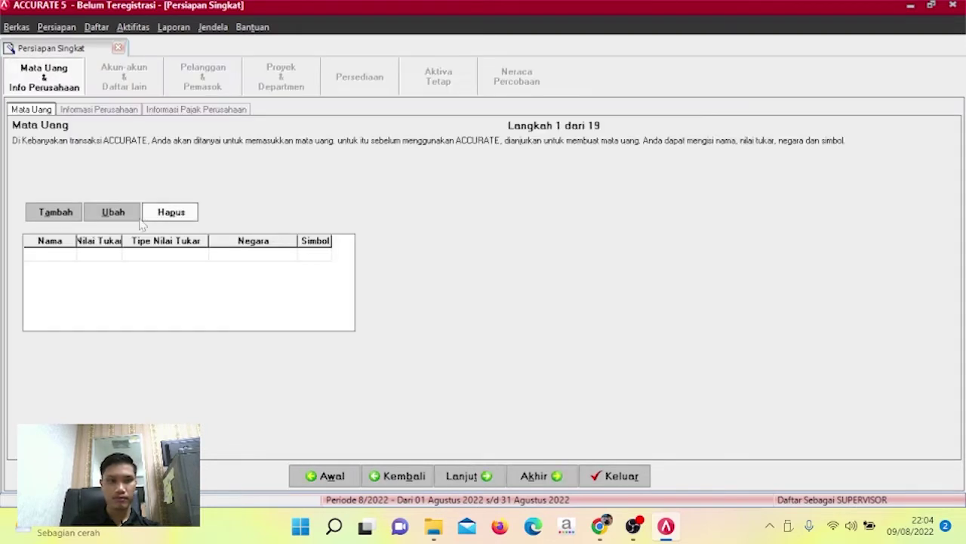
pyautogui.click(65, 254)
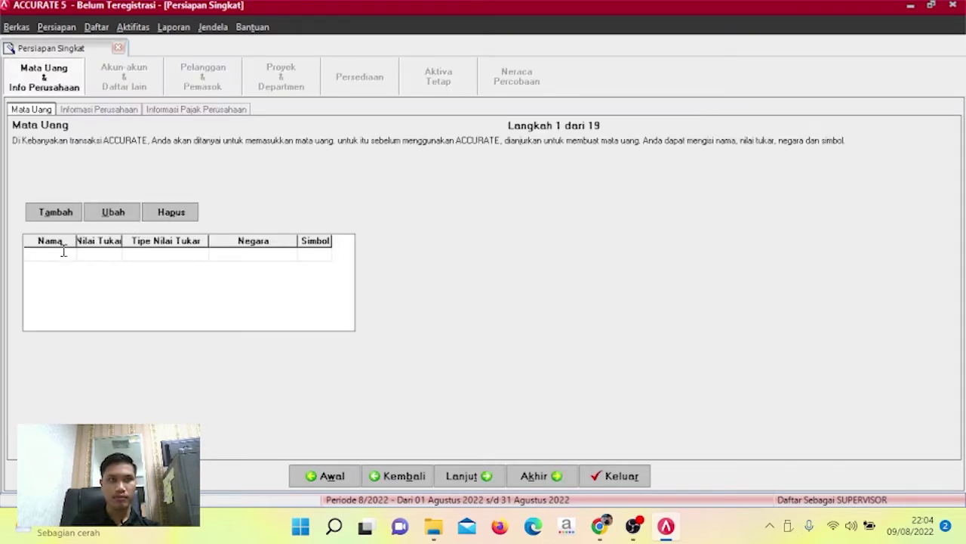
pyautogui.write('RU')
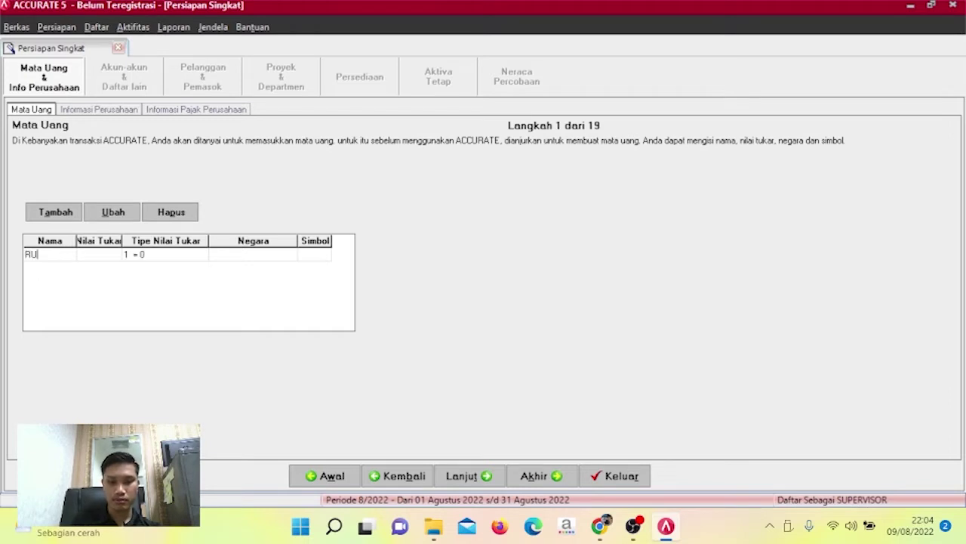
pyautogui.write('PIAH')
pyautogui.press('Tab')
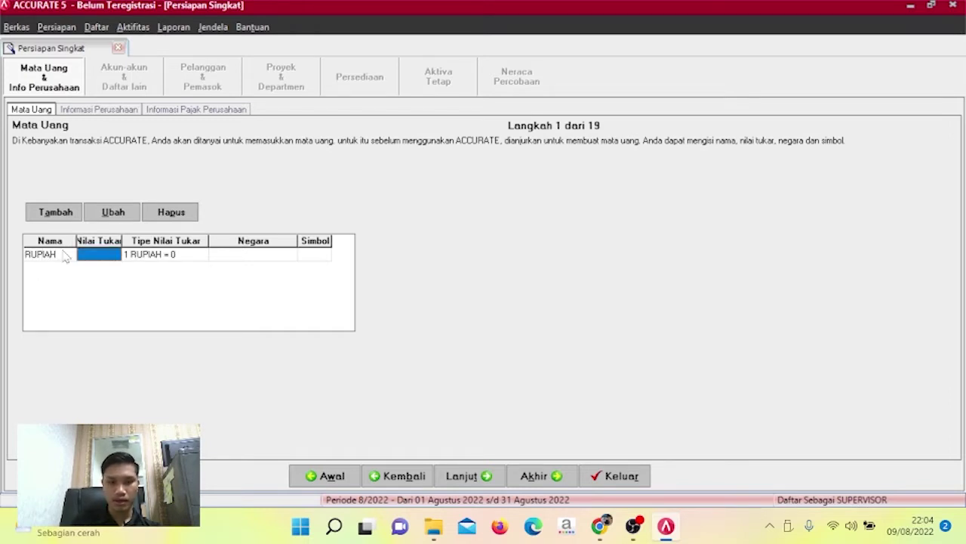
pyautogui.write('1')
pyautogui.press('Tab')
pyautogui.press('Tab')
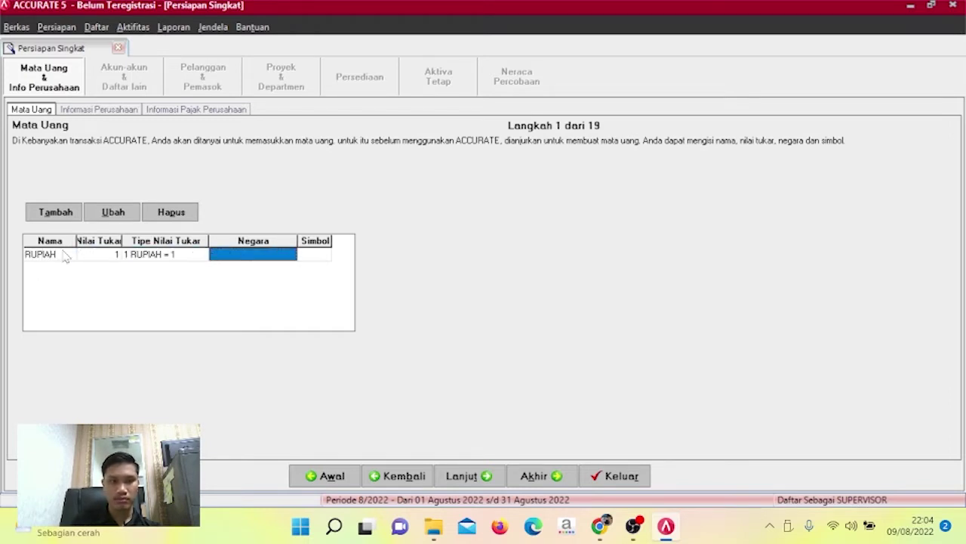
pyautogui.write('INDONE')
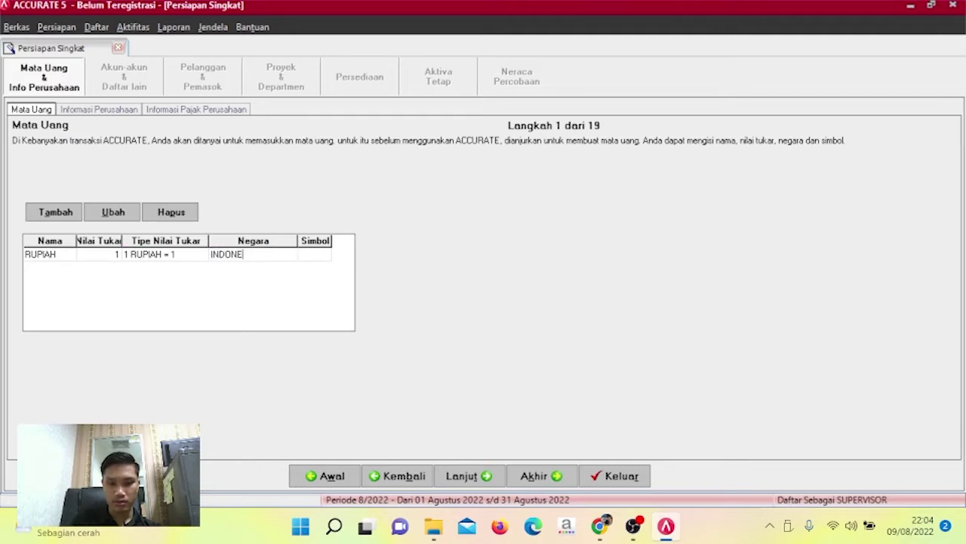
pyautogui.write('SIA')
pyautogui.press('Tab')
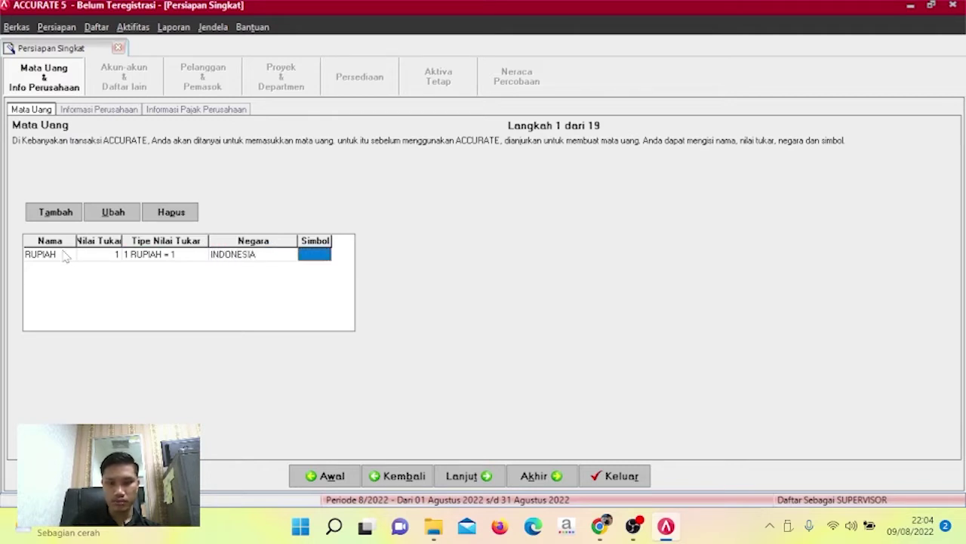
pyautogui.write('RP')
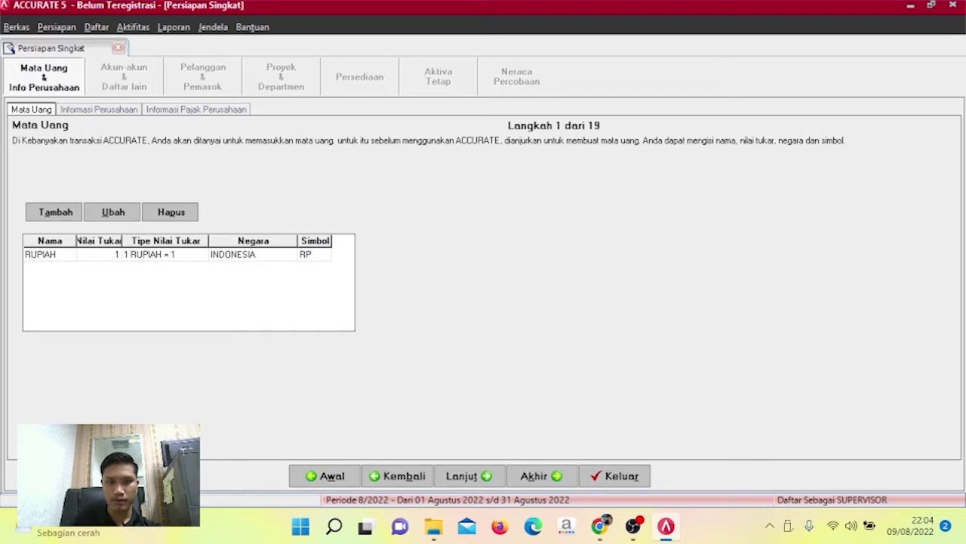
pyautogui.click(463, 474)
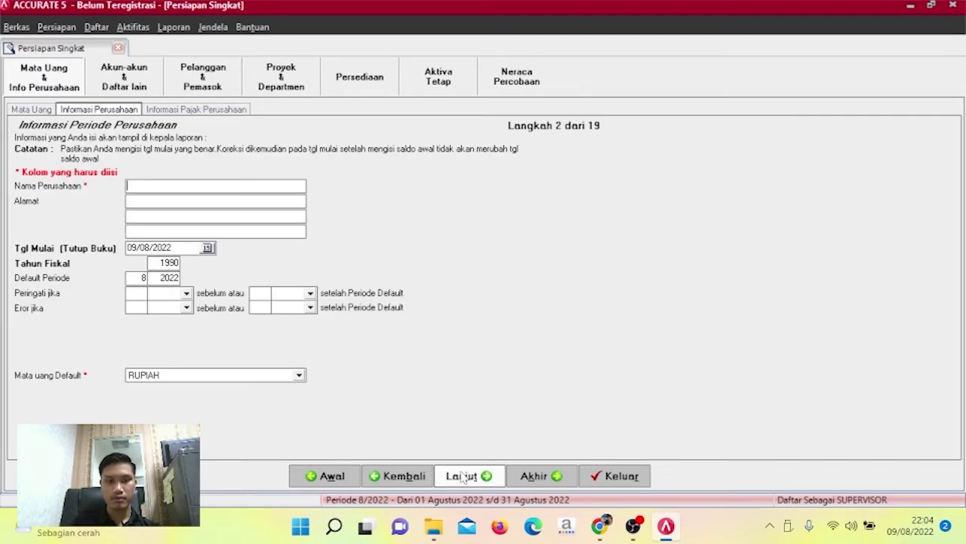
# Enter company name PT DATA PRIMA and its two-line street address.
pyautogui.click(400, 476)
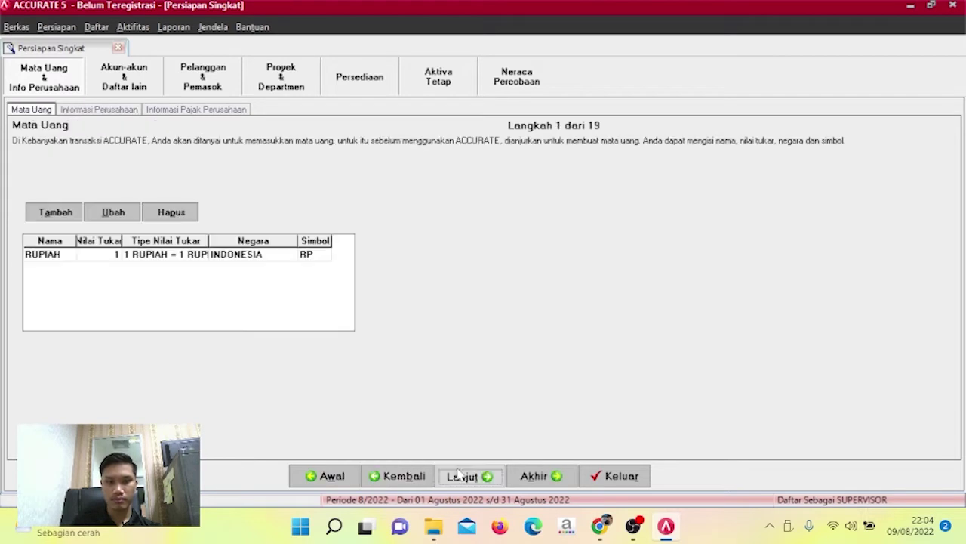
pyautogui.click(460, 474)
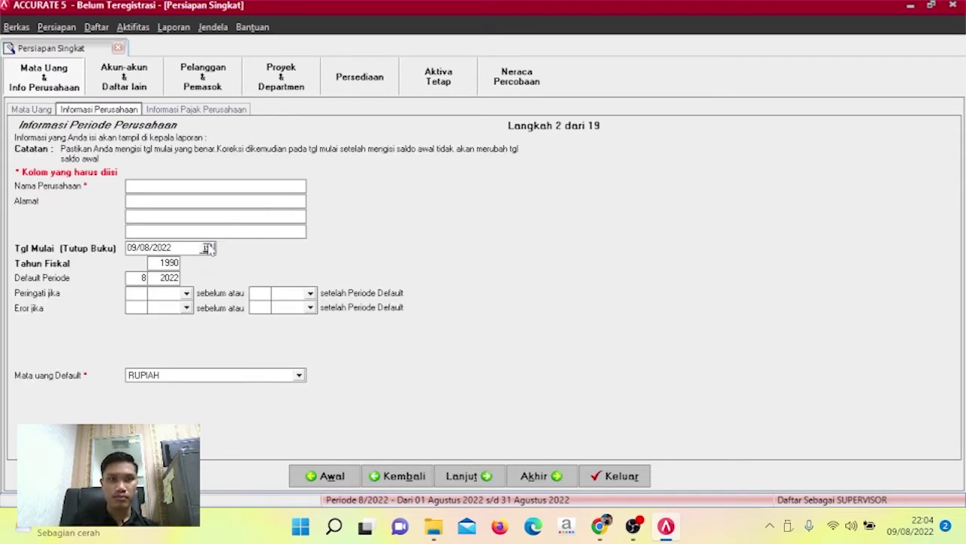
pyautogui.click(211, 191)
pyautogui.write('PT')
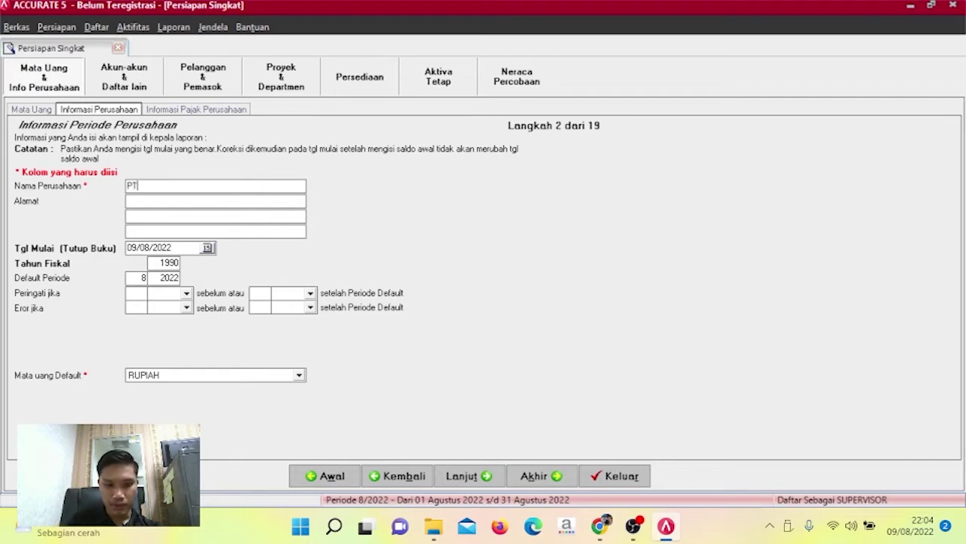
pyautogui.write(' DATA PRIMA')
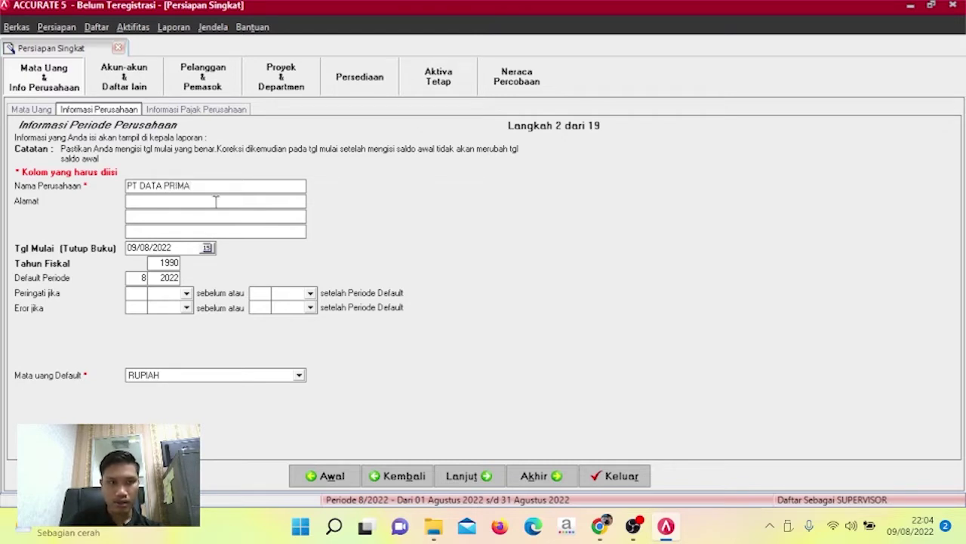
pyautogui.write('JL IMAM')
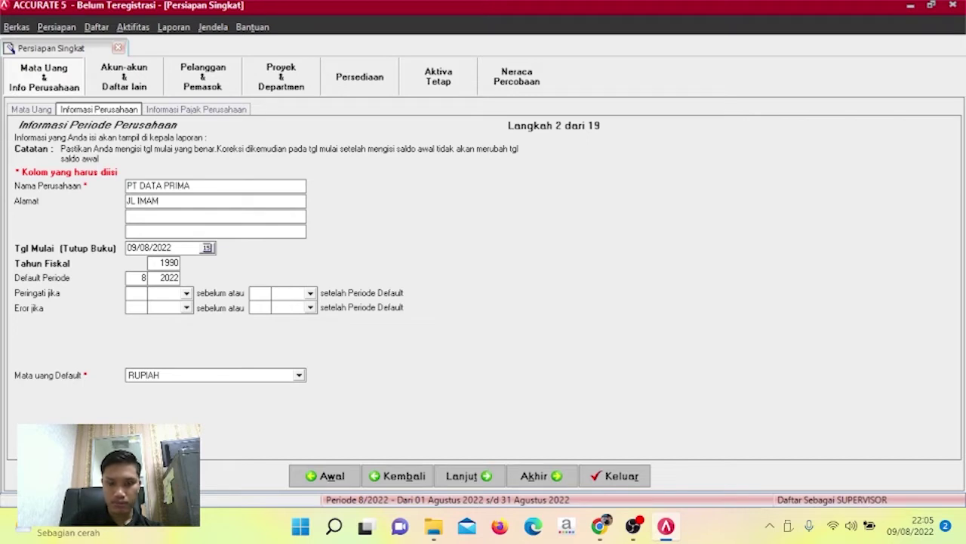
pyautogui.write(' BONJOL')
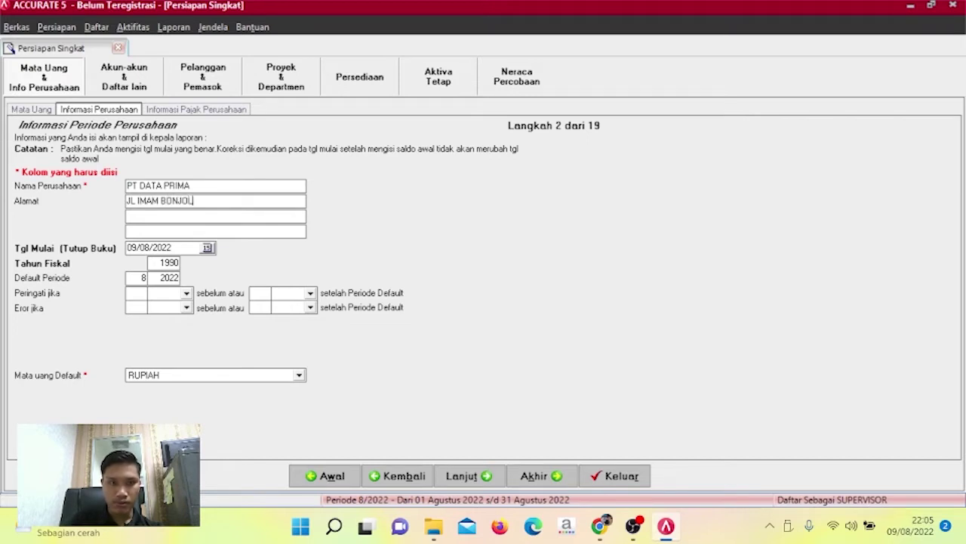
pyautogui.write(' KAR')
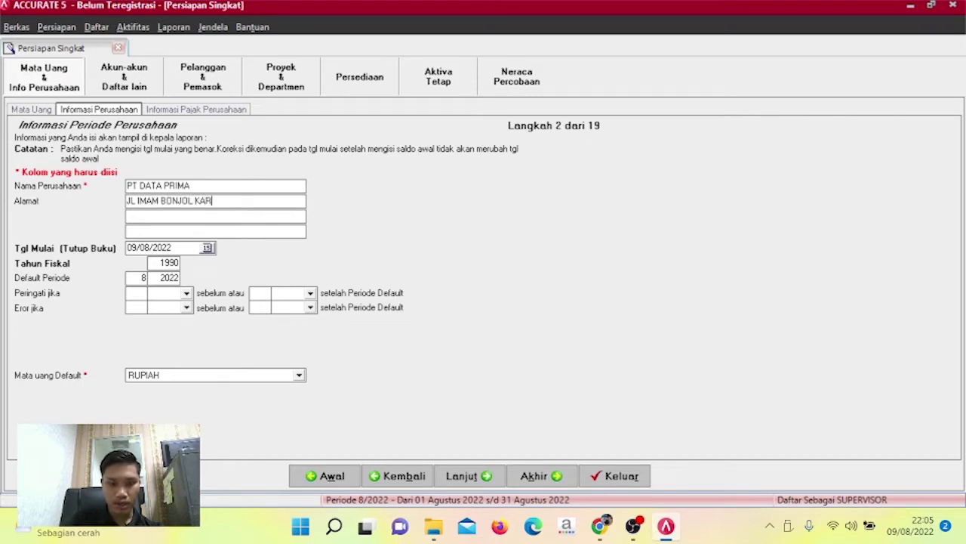
pyautogui.write('AWACI')
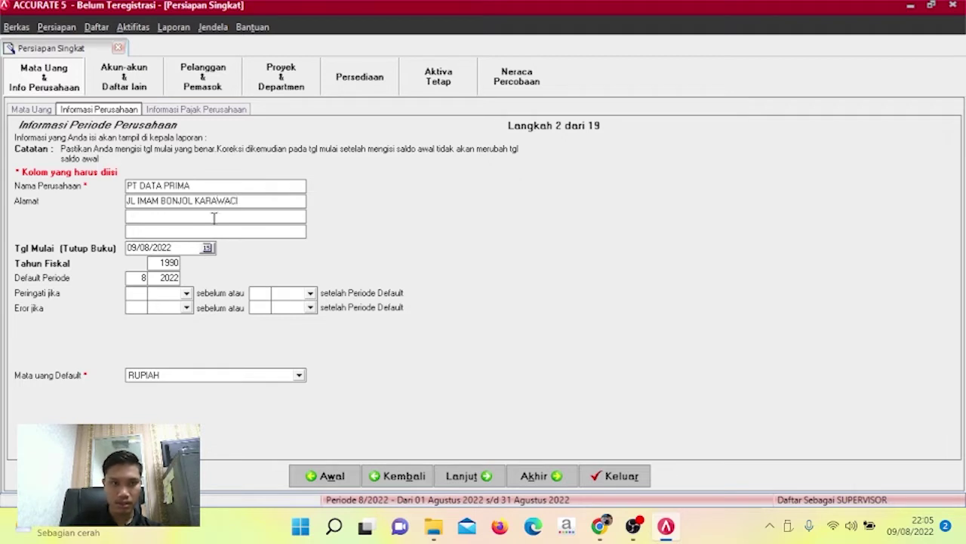
pyautogui.click(214, 217)
pyautogui.write('TANGERANG')
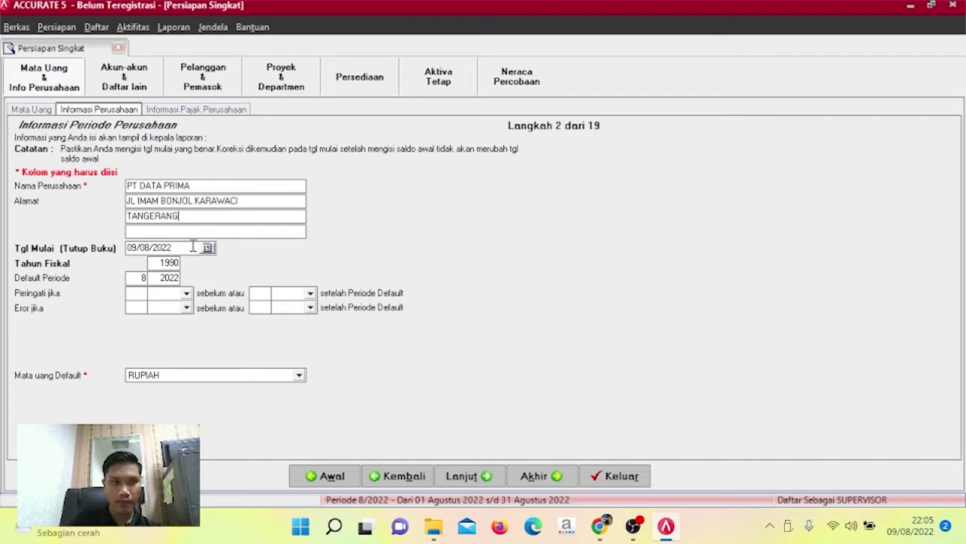
# Set start date 30/11/2012 and fiscal year 2000, then continue to tax information.
pyautogui.moveTo(190, 247); pyautogui.dragTo(124, 249)
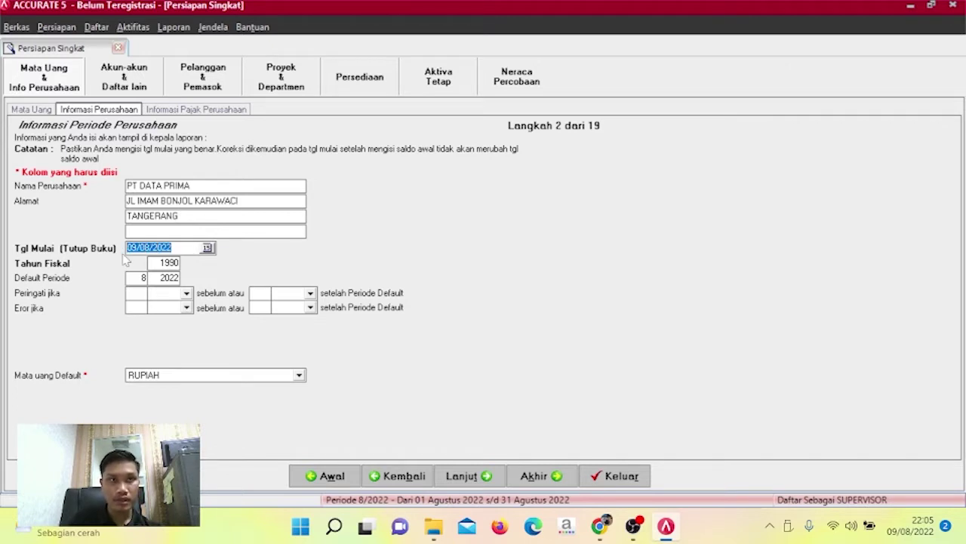
pyautogui.write('30/11/')
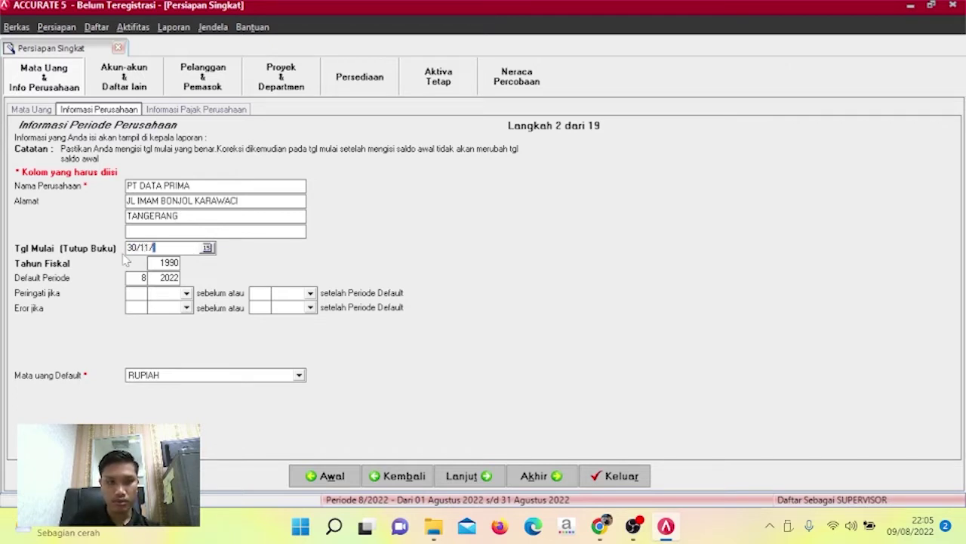
pyautogui.write('2012')
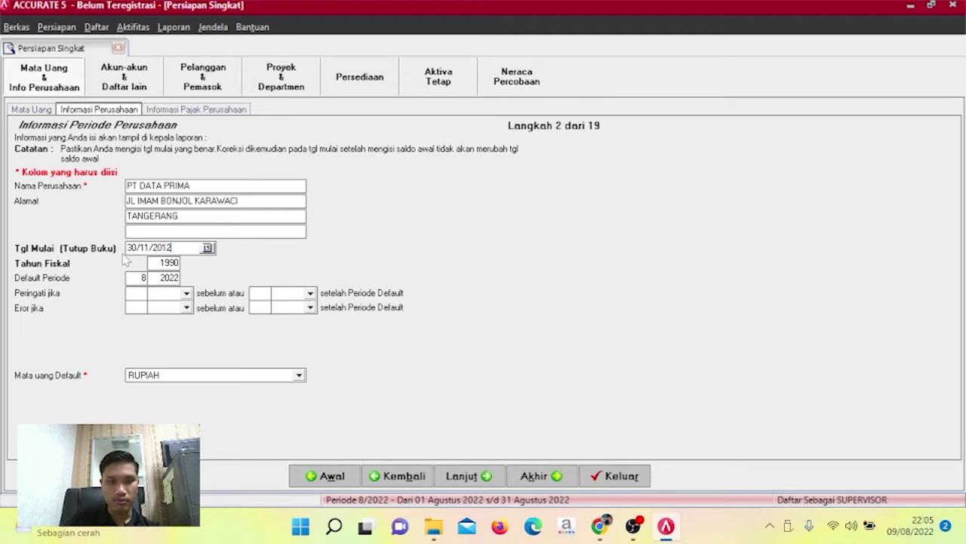
pyautogui.moveTo(154, 262)
pyautogui.mouseDown()
pyautogui.moveTo(177, 262)
pyautogui.moveTo(147, 264)
pyautogui.mouseUp()
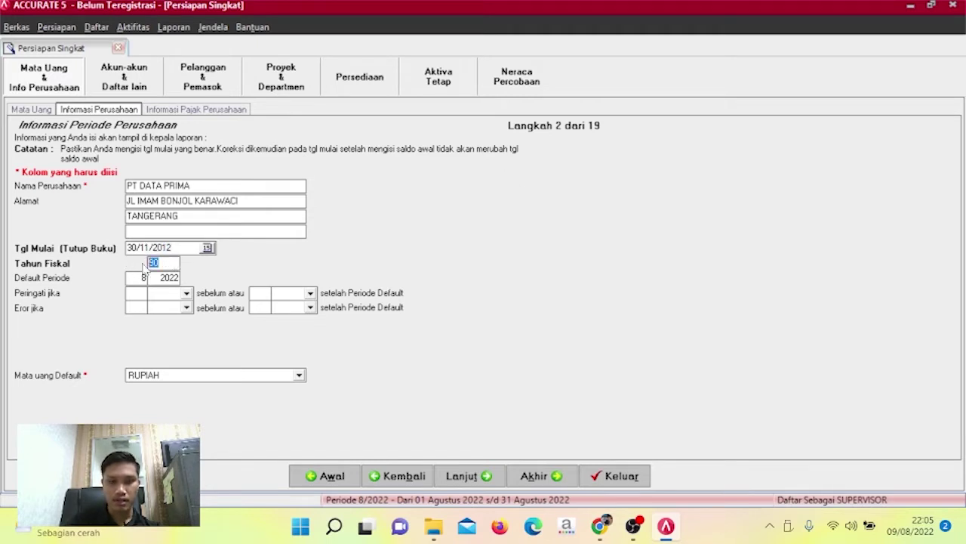
pyautogui.write('00')
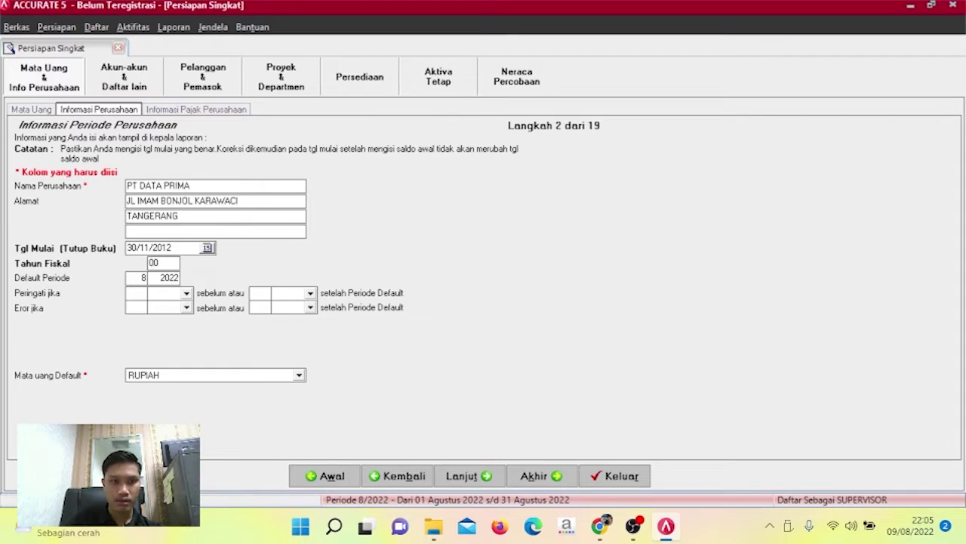
pyautogui.press('Tab')
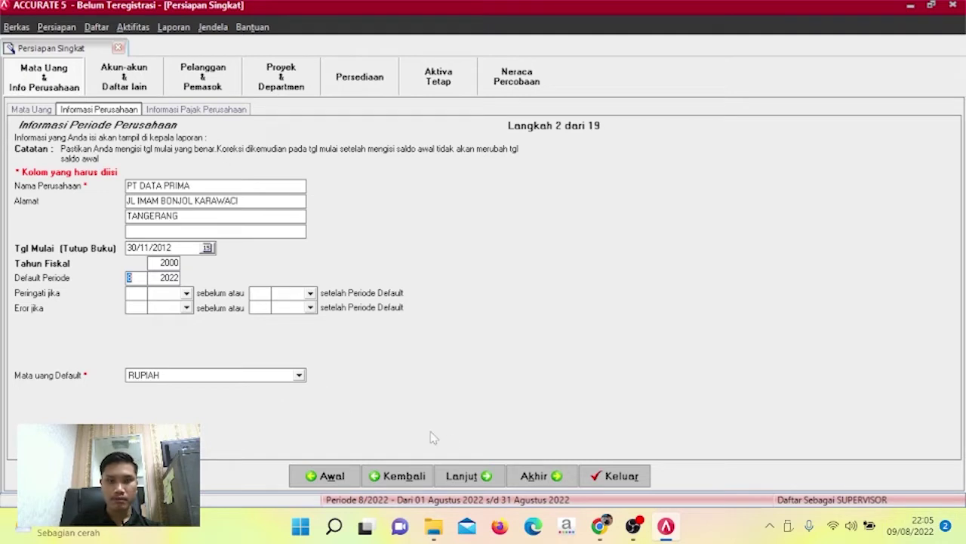
pyautogui.click(472, 480)
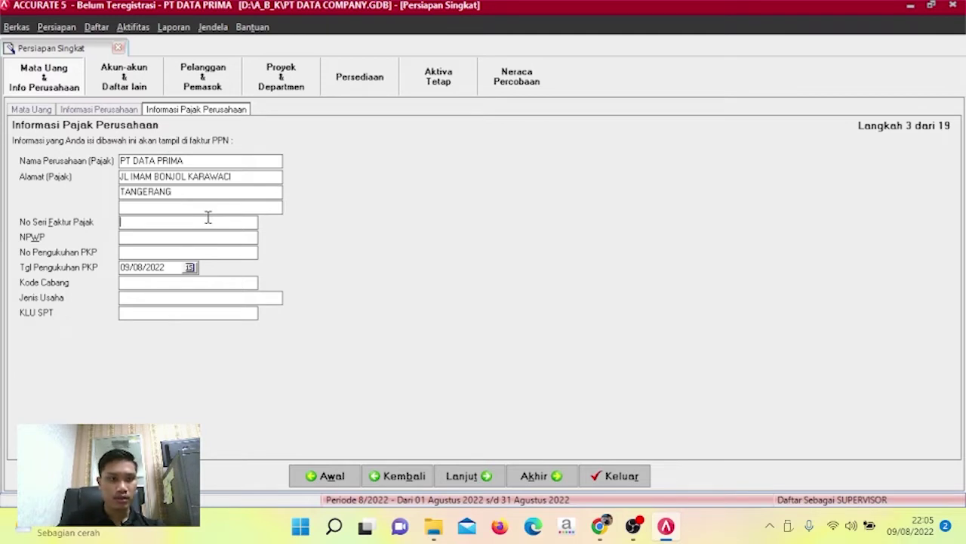
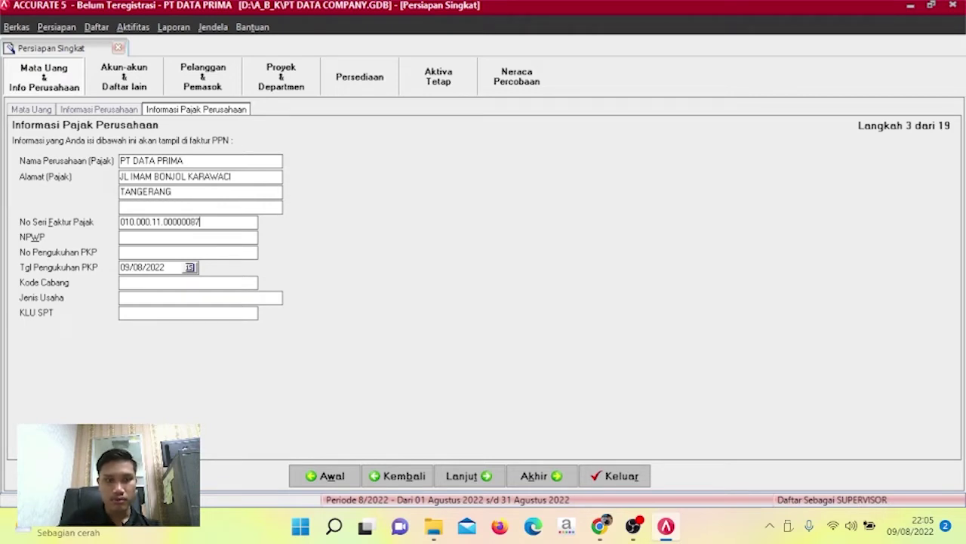
# Enter branch code 01 and the NPWP tax number, copying it into No Pengukuhan PKP.
pyautogui.click(219, 237)
pyautogui.write('06.')
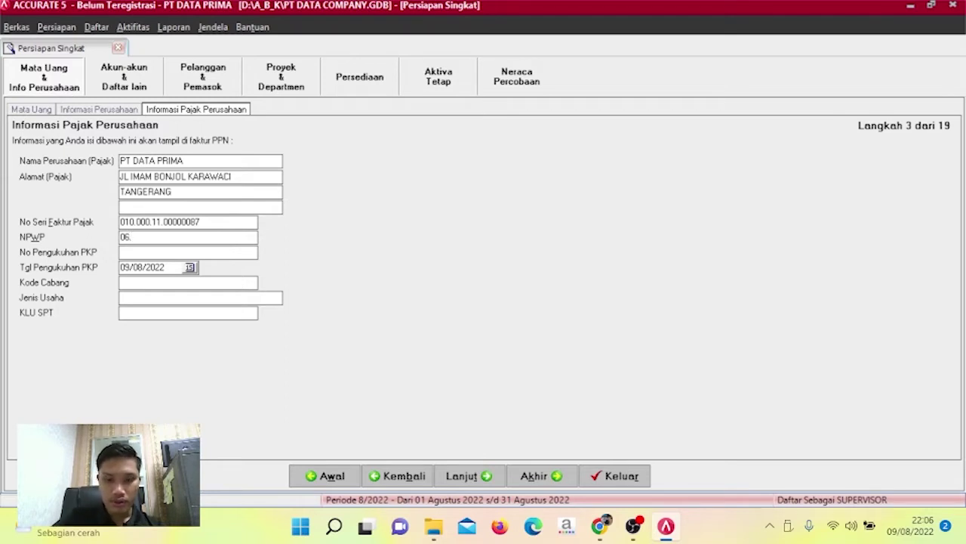
pyautogui.write('86')
pyautogui.press('BackSpace')
pyautogui.write('864')
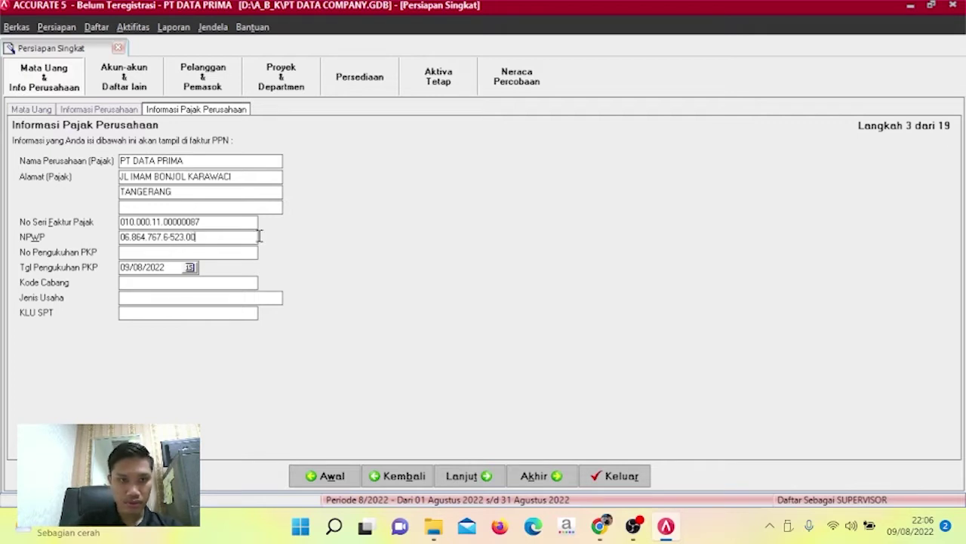
pyautogui.moveTo(240, 234); pyautogui.dragTo(121, 235)
pyautogui.hotkey('ctrl', 'c')
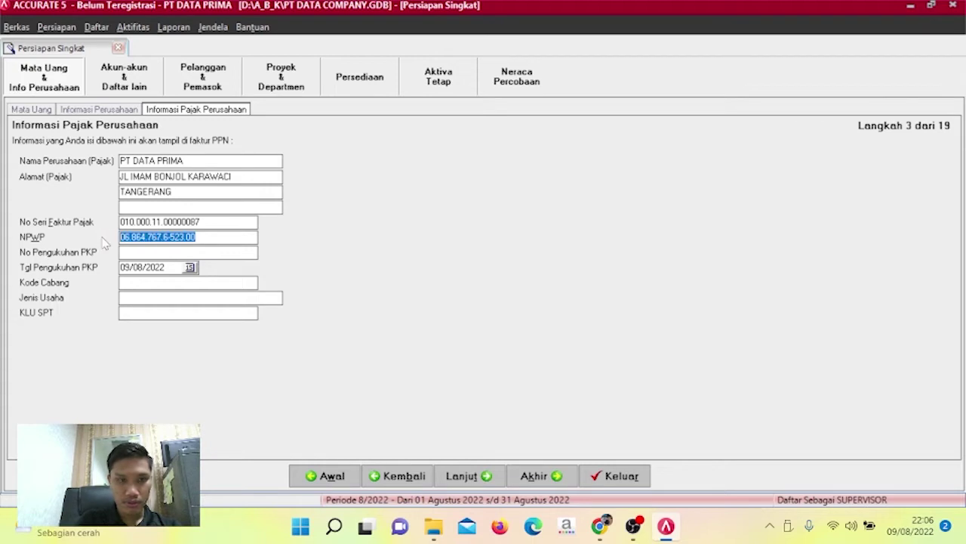
pyautogui.click(129, 252)
pyautogui.hotkey('ctrl', 'v')
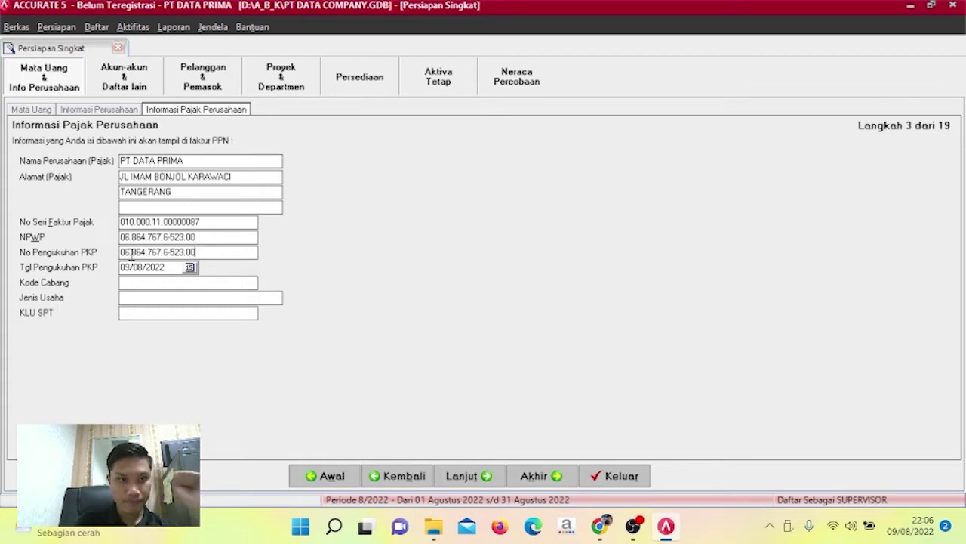
# Set PKP date 24/08/2010, business type TAS LAPTOP and KLU SPT 52000, then continue.
pyautogui.moveTo(165, 267); pyautogui.dragTo(115, 274)
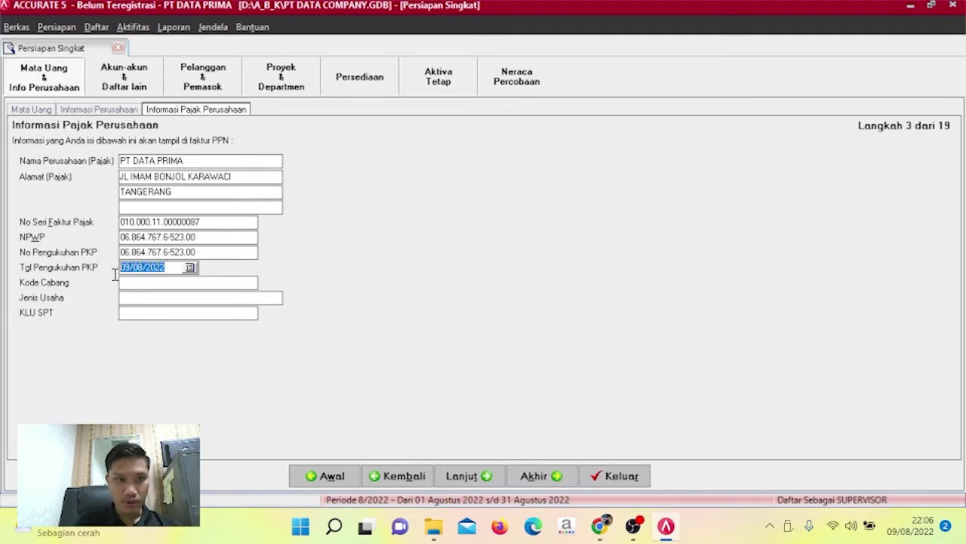
pyautogui.write('24')
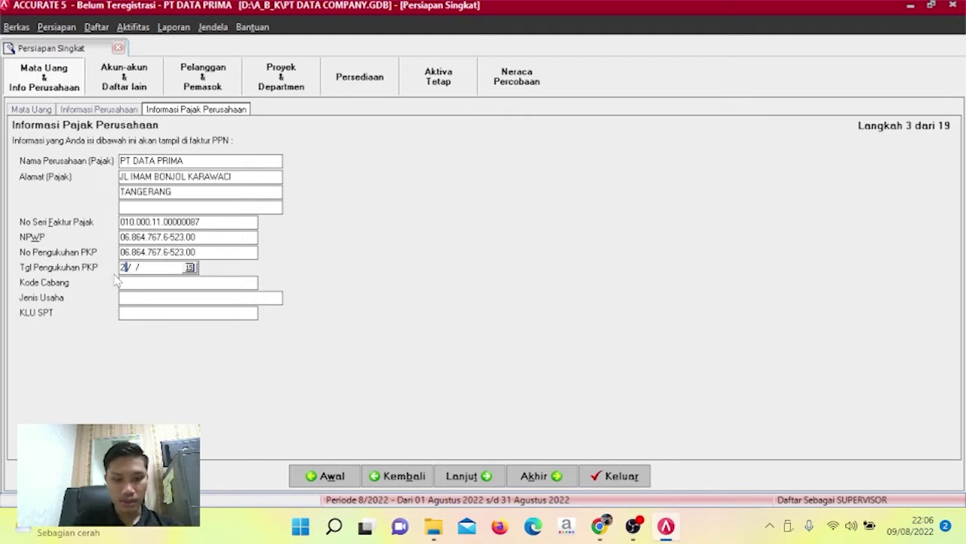
pyautogui.write('08')
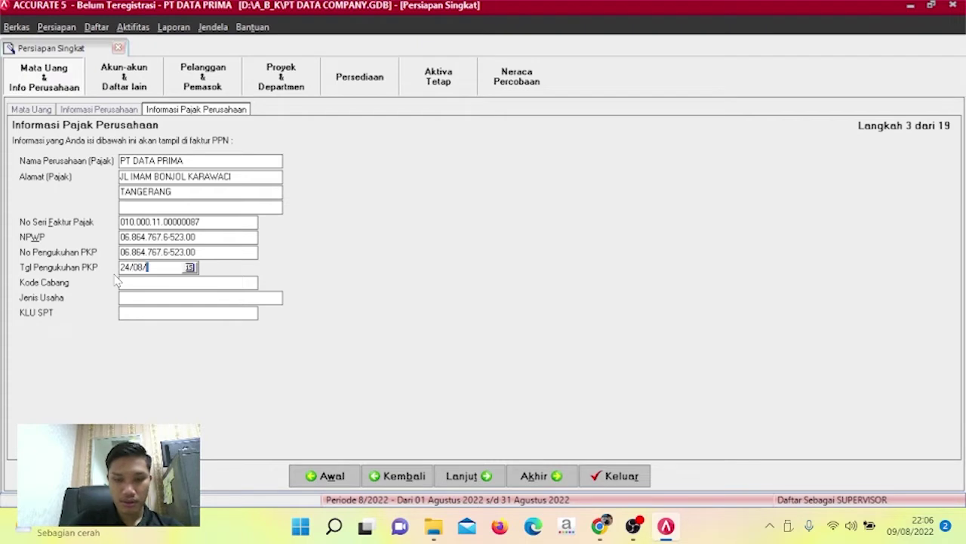
pyautogui.write('2')
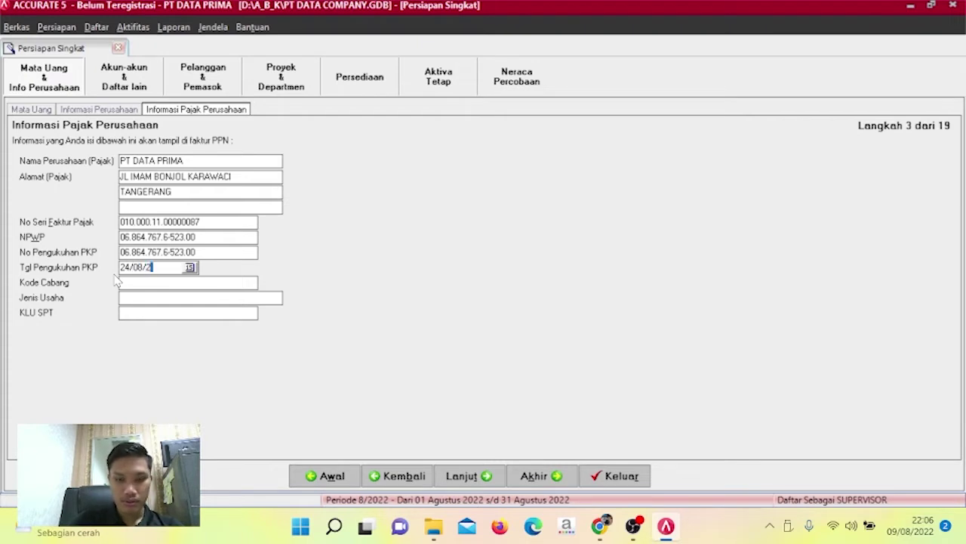
pyautogui.write('010')
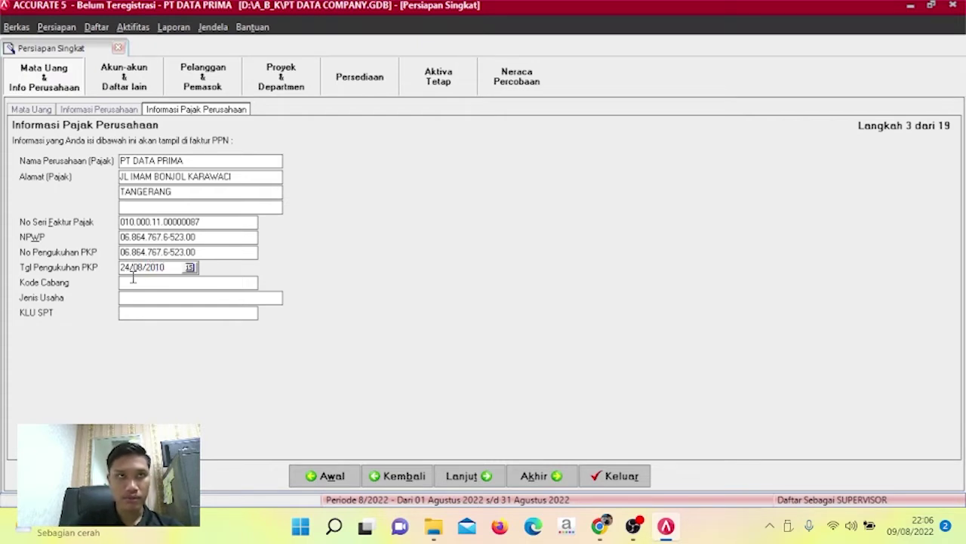
pyautogui.write('01')
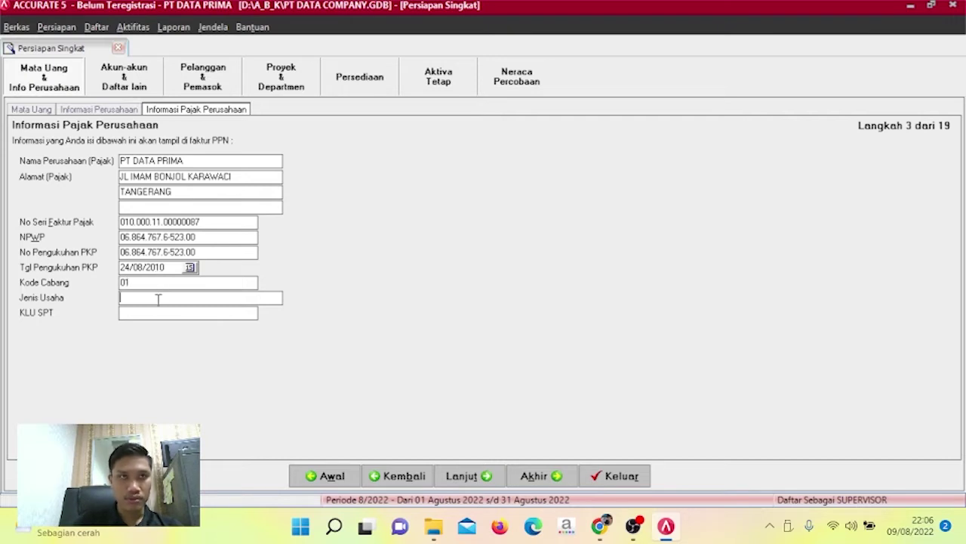
pyautogui.write('TAS ')
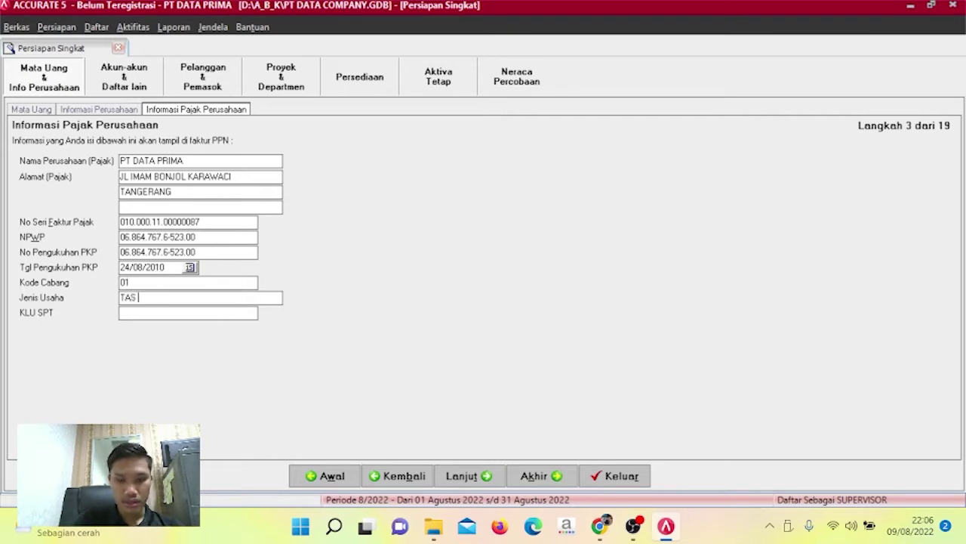
pyautogui.write('LAPTOP')
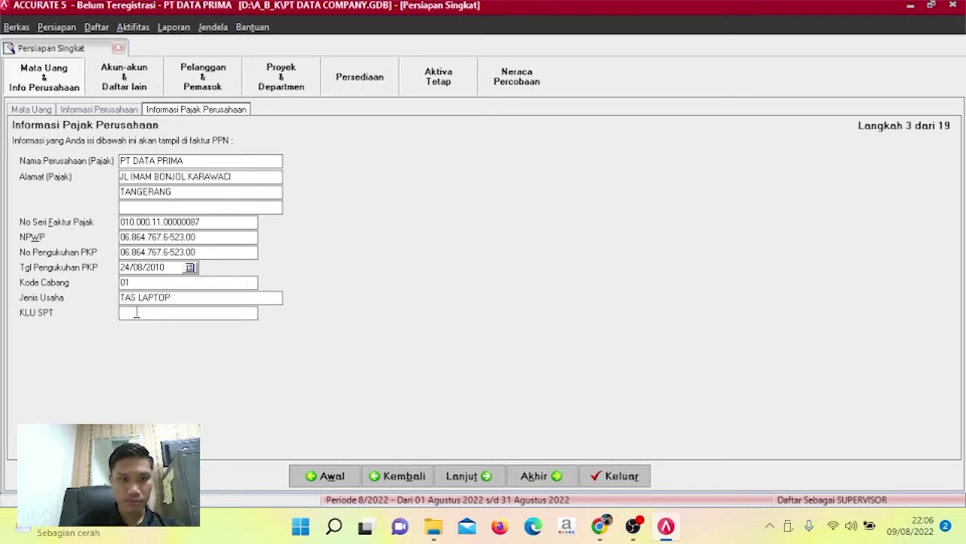
pyautogui.click(135, 313)
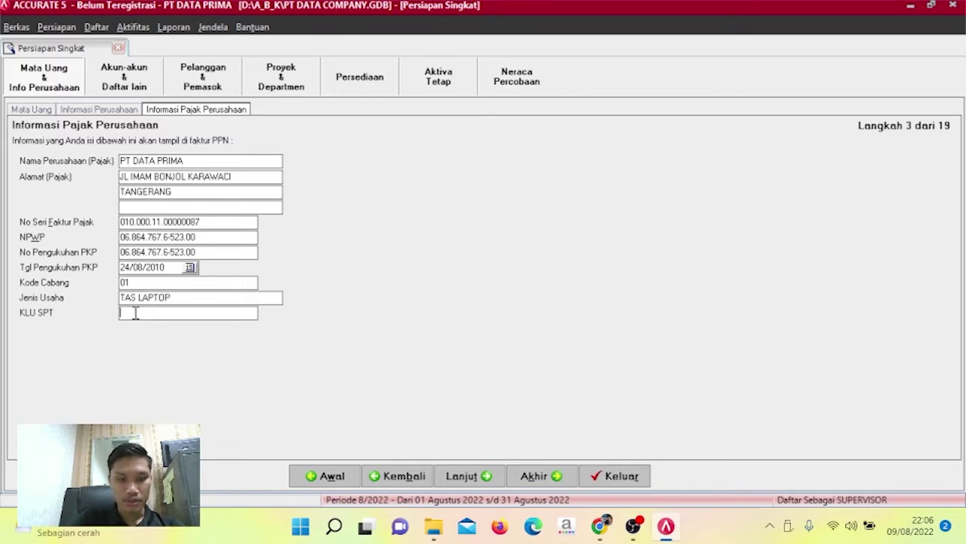
pyautogui.write('52000')
pyautogui.click(460, 476)
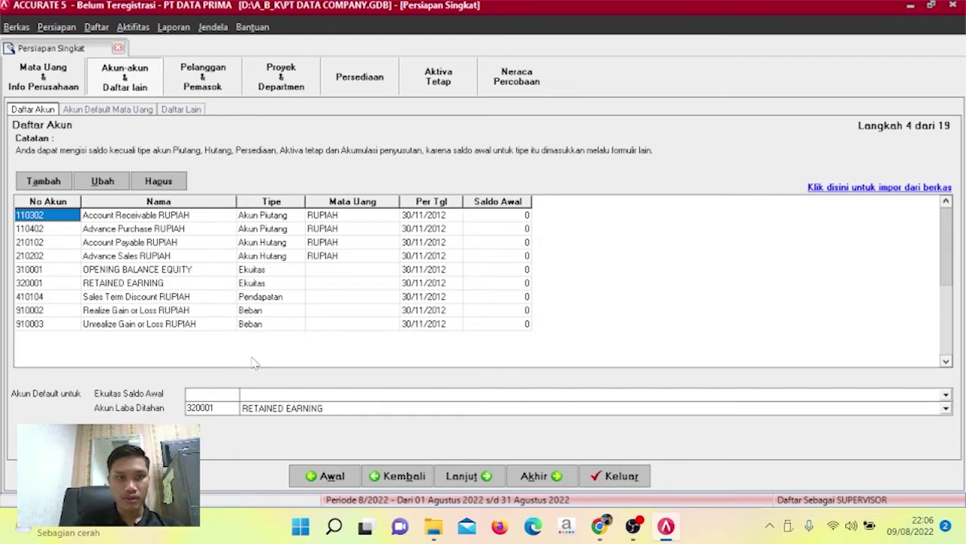
# Delete accounts 110302 and 110402 from the starting account list.
pyautogui.click(121, 270)
pyautogui.click(119, 284)
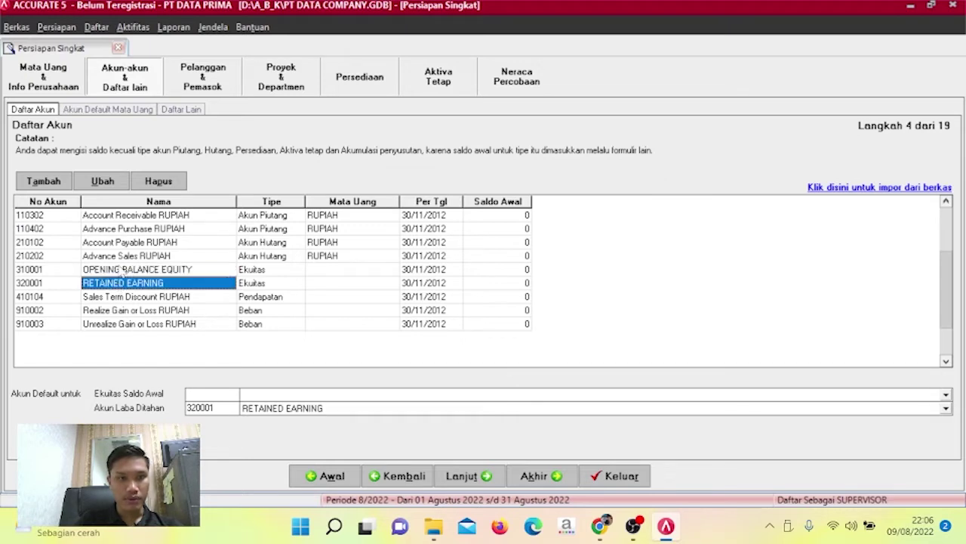
pyautogui.click(122, 270)
pyautogui.click(121, 283)
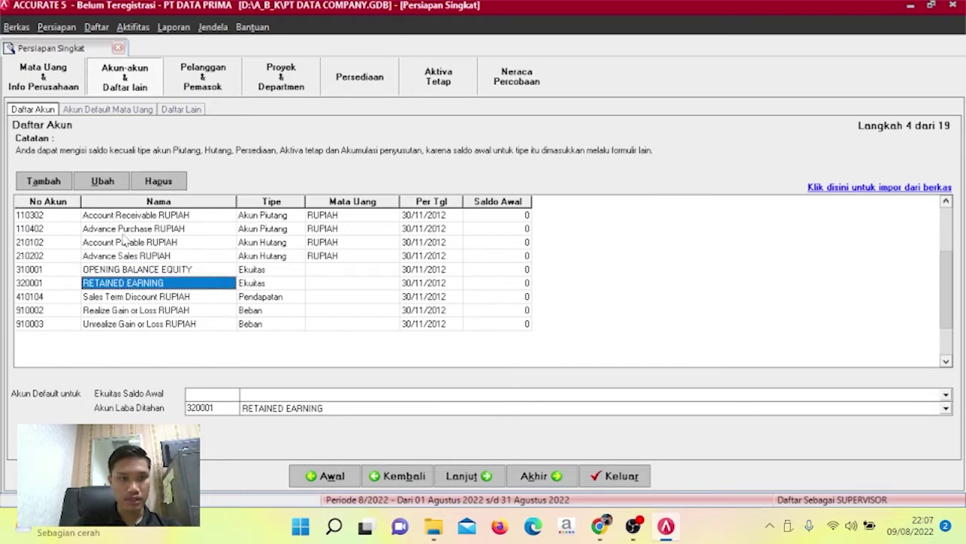
pyautogui.click(119, 215)
pyautogui.rightClick(119, 215)
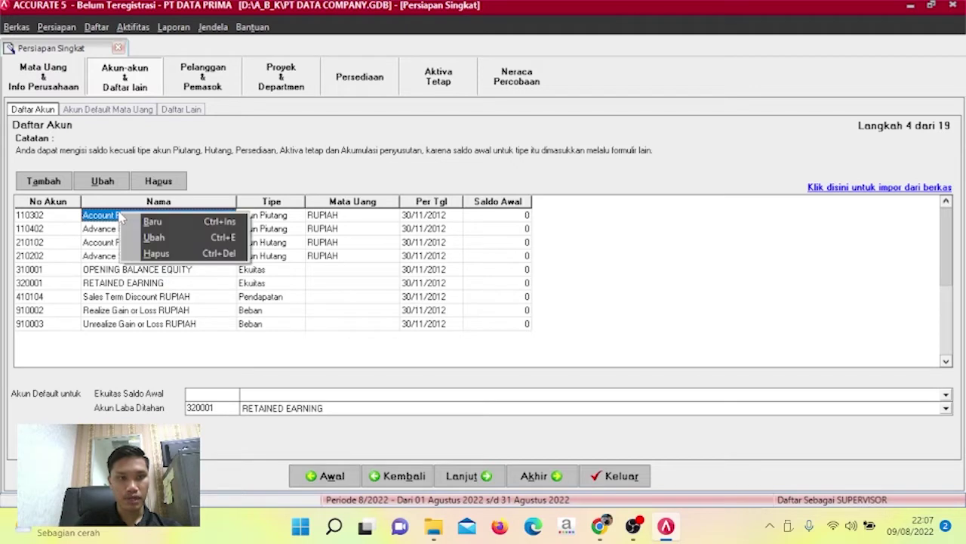
pyautogui.click(154, 255)
pyautogui.click(433, 301)
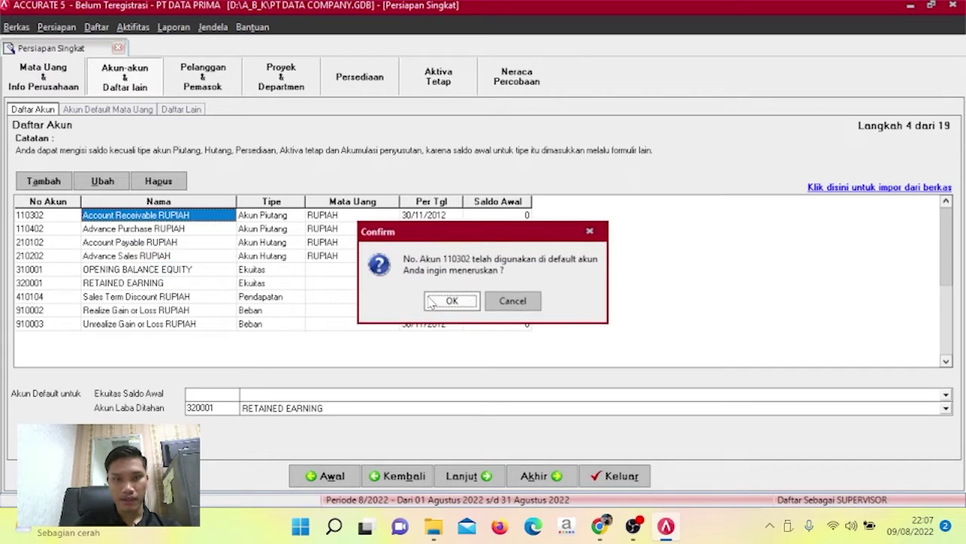
pyautogui.click(447, 298)
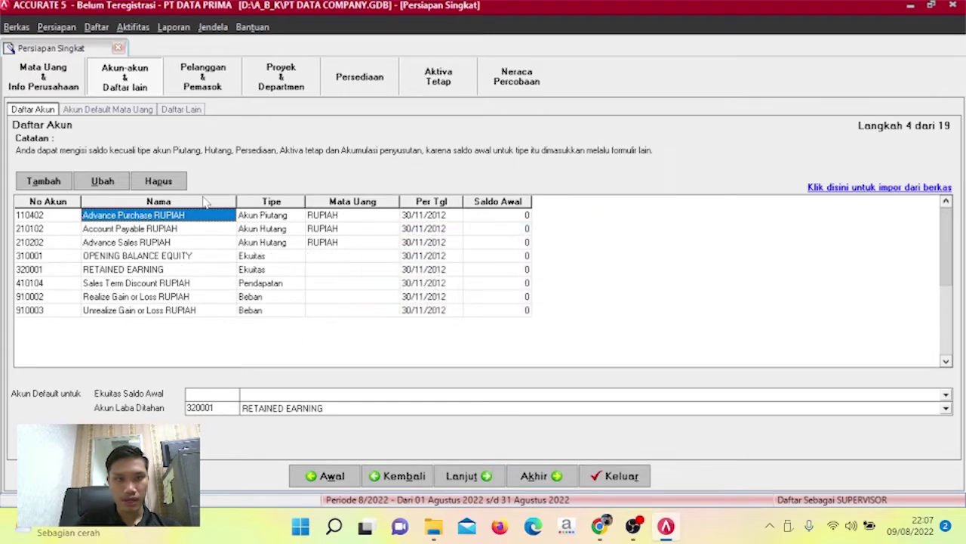
pyautogui.click(158, 181)
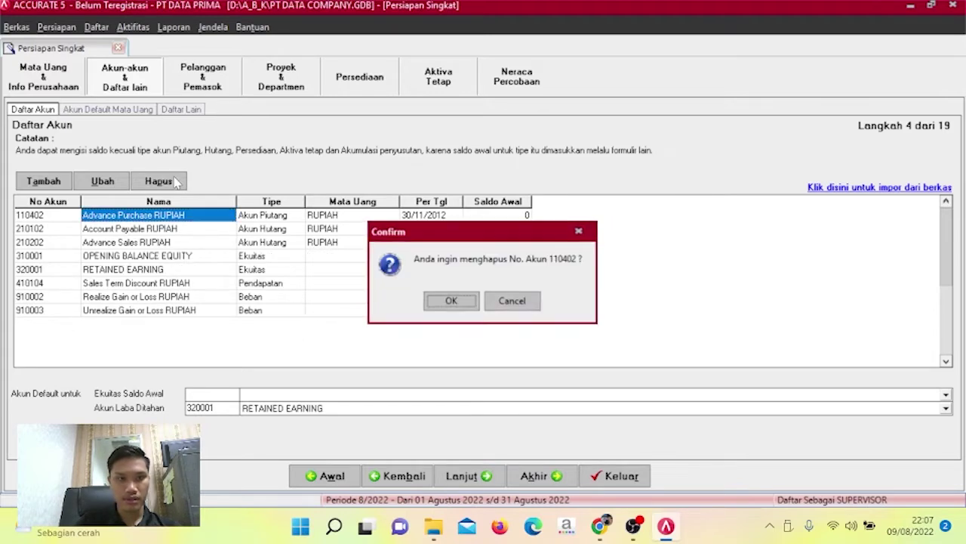
pyautogui.click(446, 302)
pyautogui.click(448, 299)
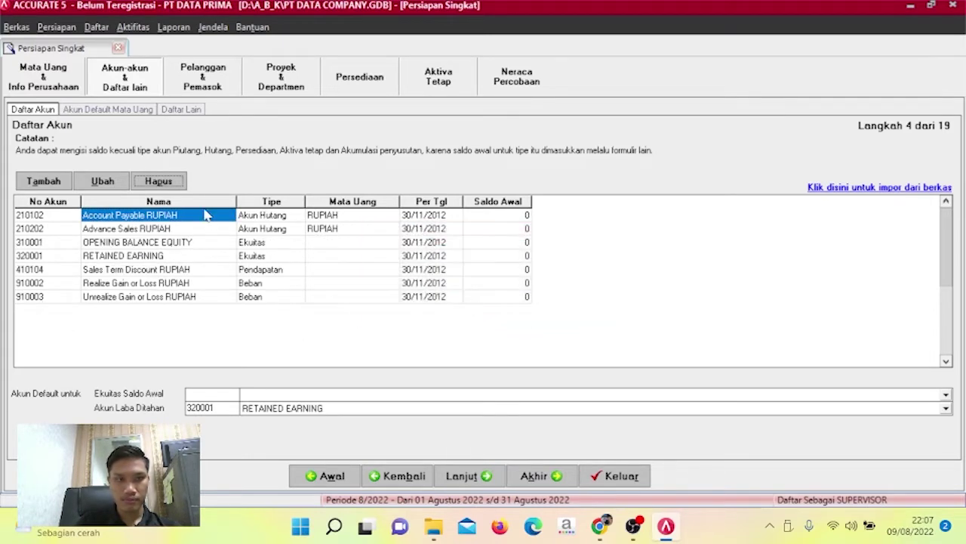
# Delete accounts 210102, 210202 and 410104, confirming each deletion.
pyautogui.rightClick(205, 216)
pyautogui.click(234, 252)
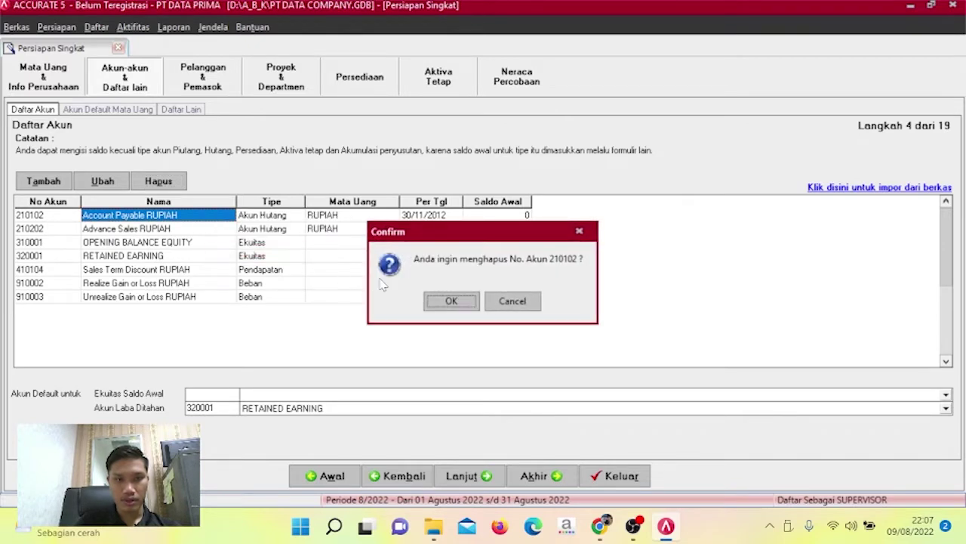
pyautogui.click(447, 301)
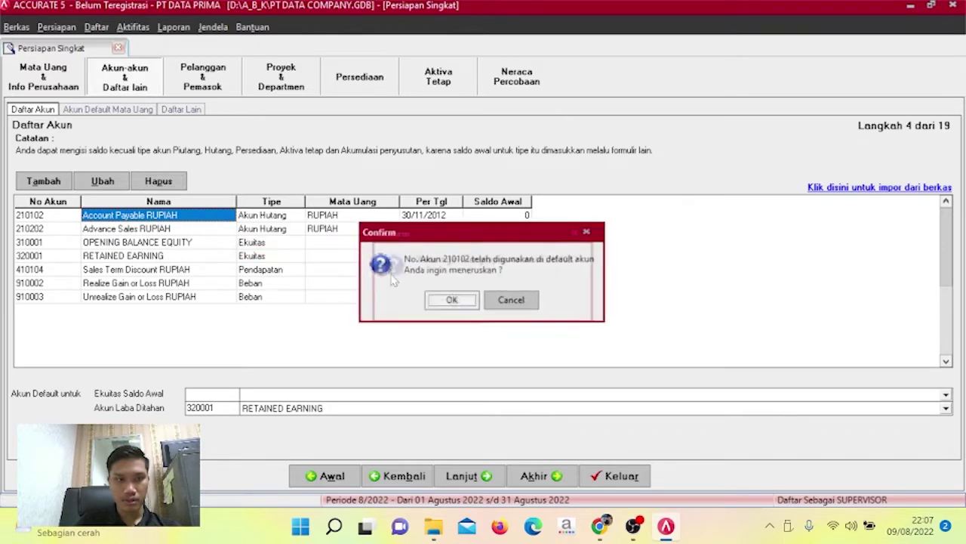
pyautogui.click(446, 300)
pyautogui.click(179, 188)
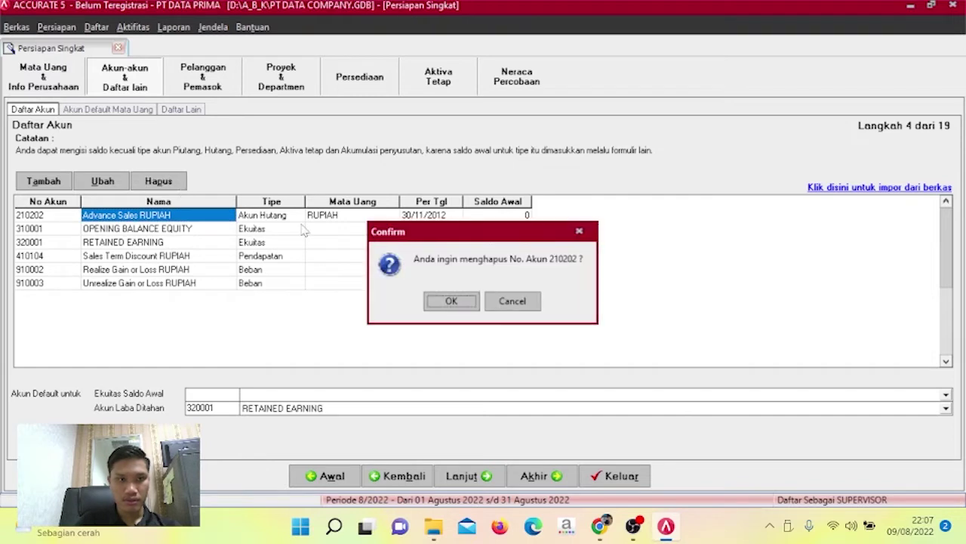
pyautogui.click(449, 301)
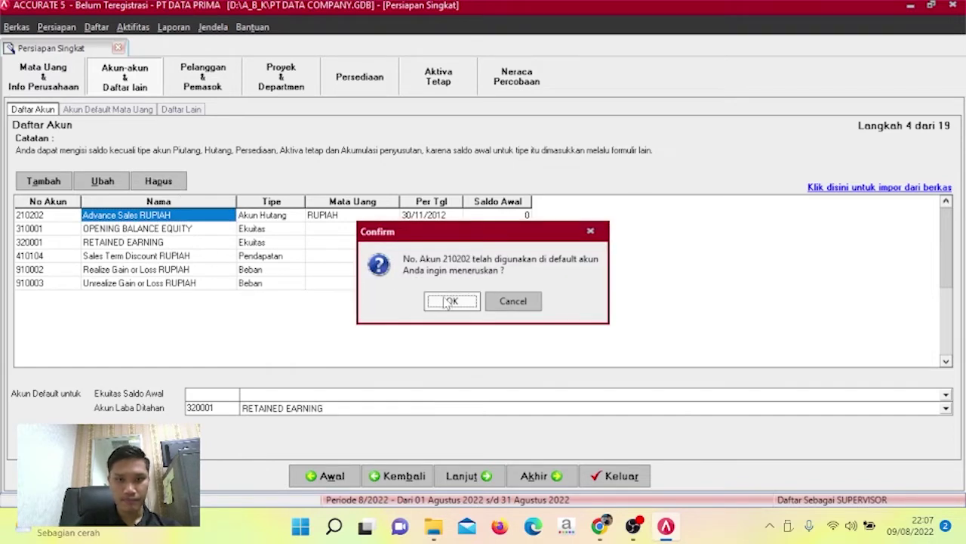
pyautogui.click(449, 301)
pyautogui.click(193, 243)
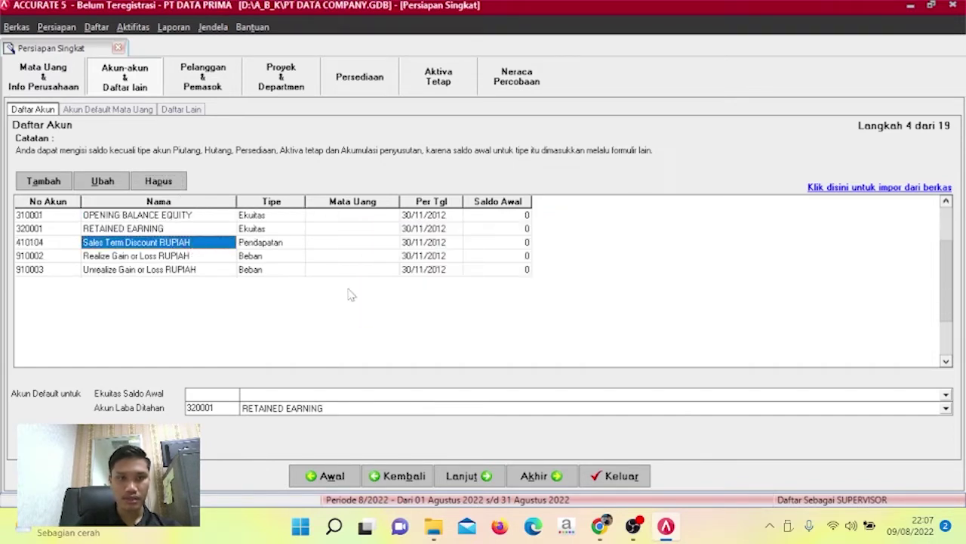
pyautogui.click(153, 186)
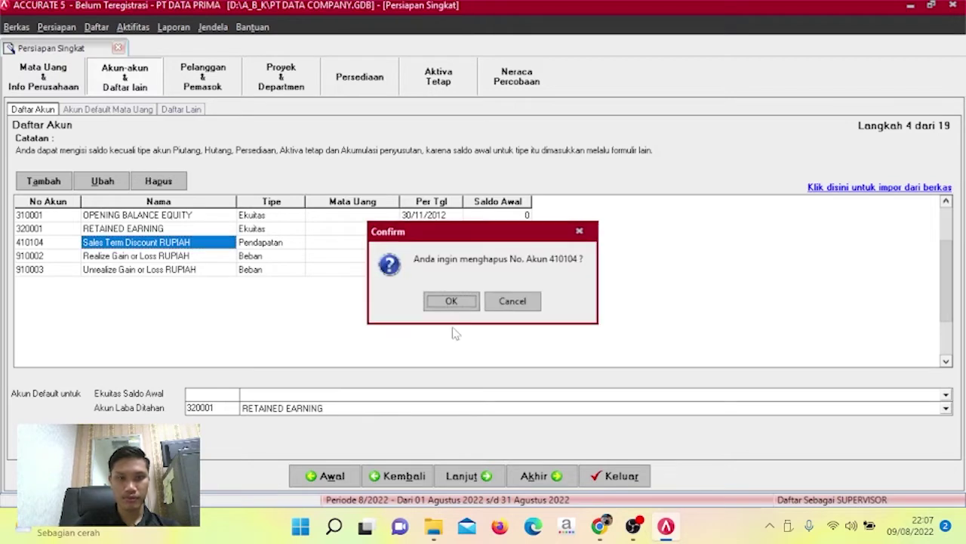
pyautogui.click(459, 304)
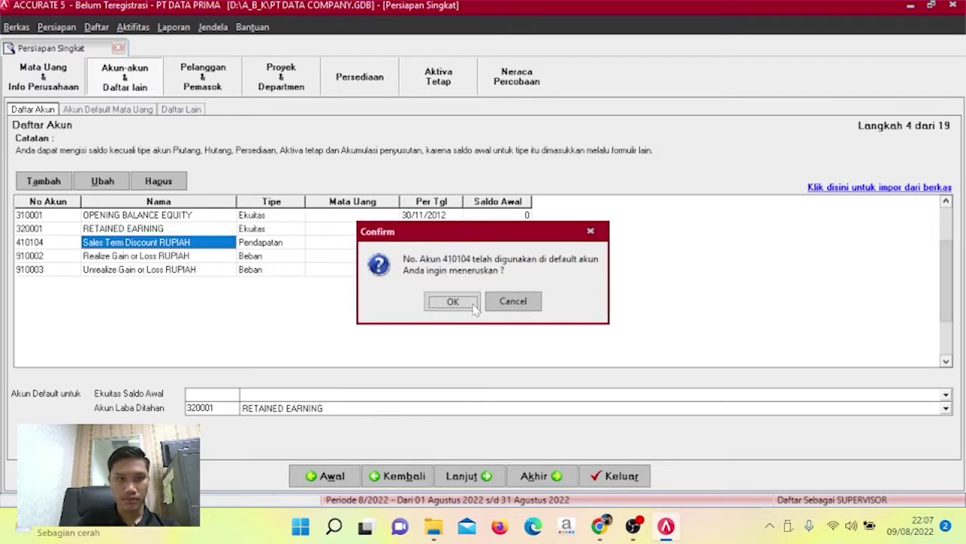
pyautogui.click(453, 301)
# Delete accounts 910002 and 910003, leaving only the two equity accounts.
pyautogui.click(160, 183)
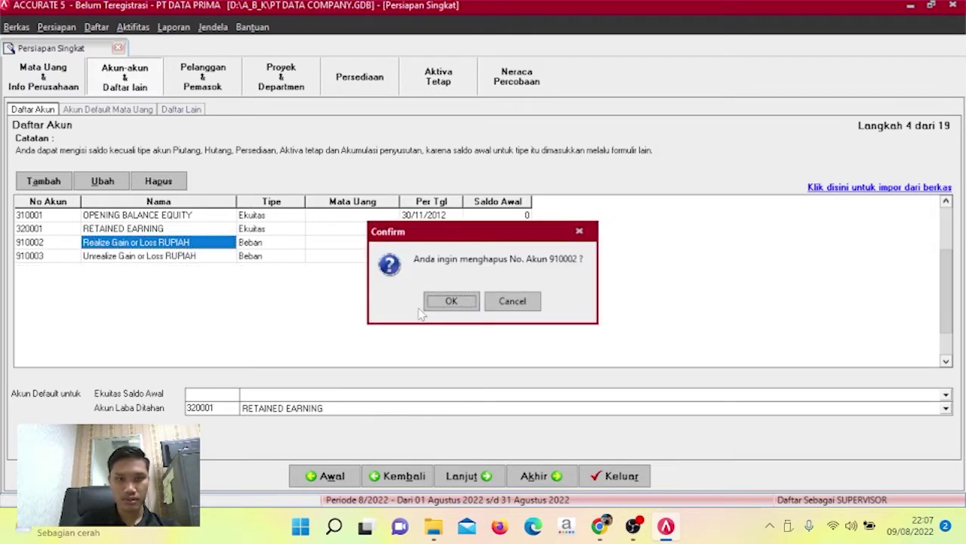
pyautogui.click(440, 303)
pyautogui.click(441, 301)
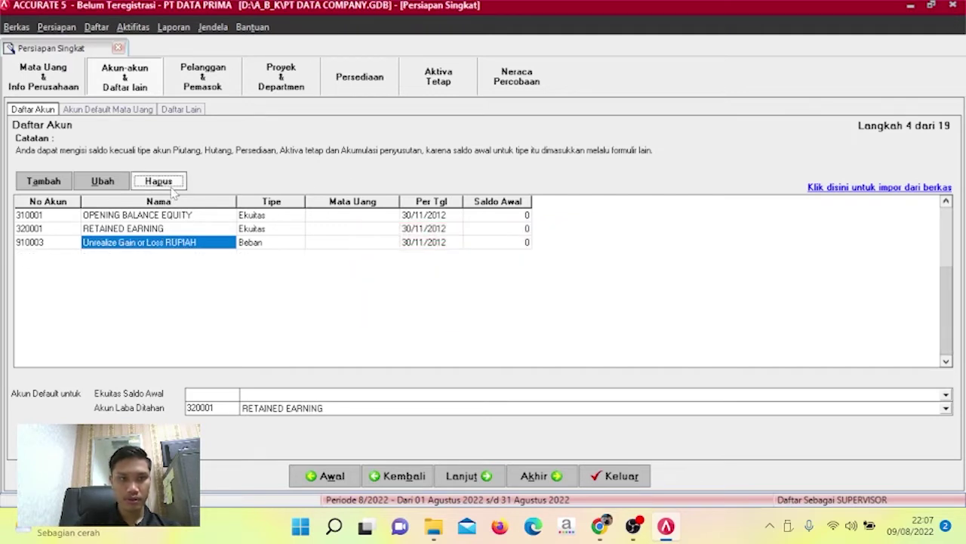
pyautogui.click(159, 181)
pyautogui.click(445, 301)
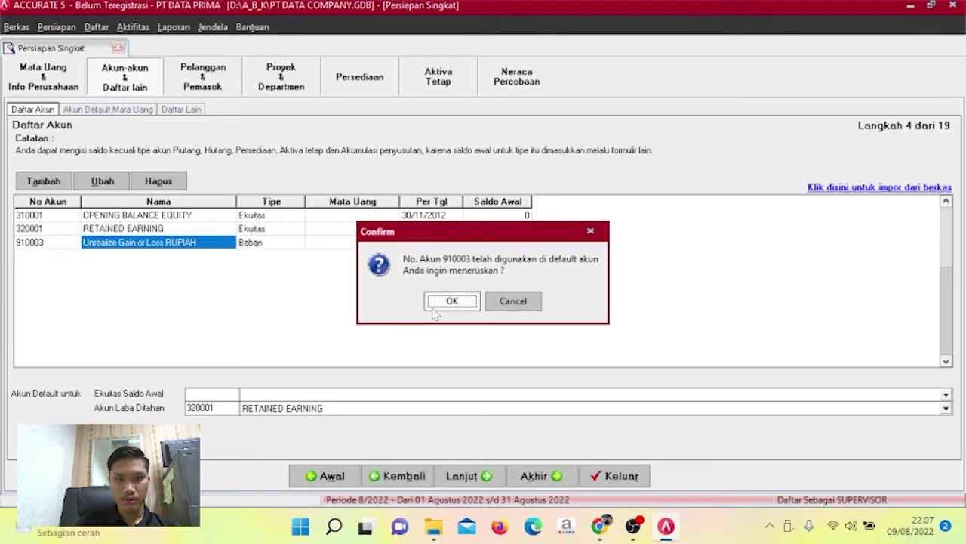
pyautogui.click(445, 302)
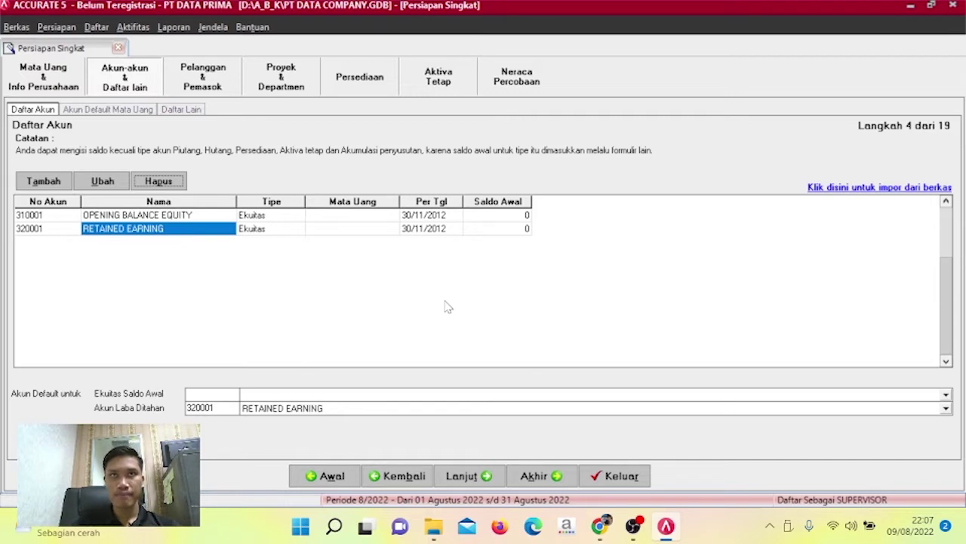
pyautogui.click(885, 191)
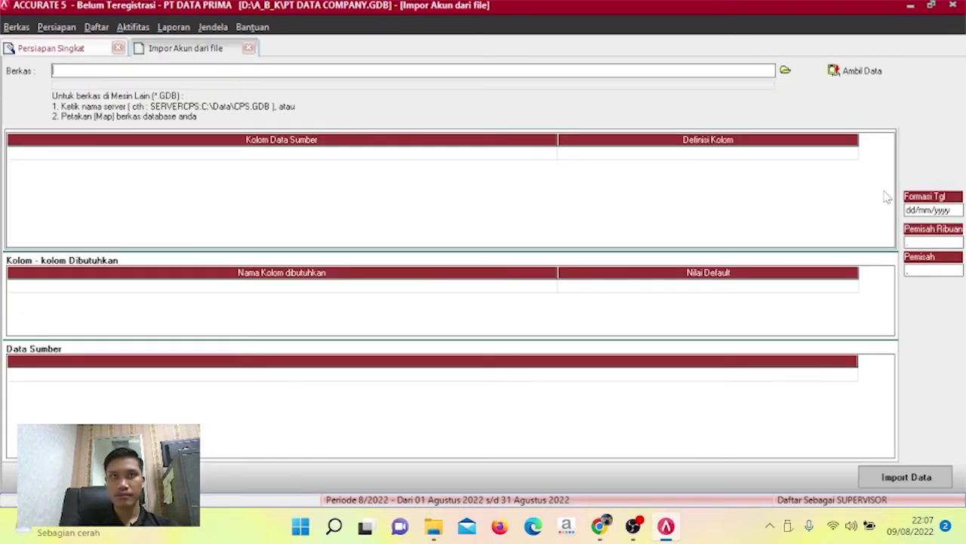
# Pick 1. DATA PERUSAHAAN as an Excel file and load its data into the import preview.
pyautogui.click(785, 70)
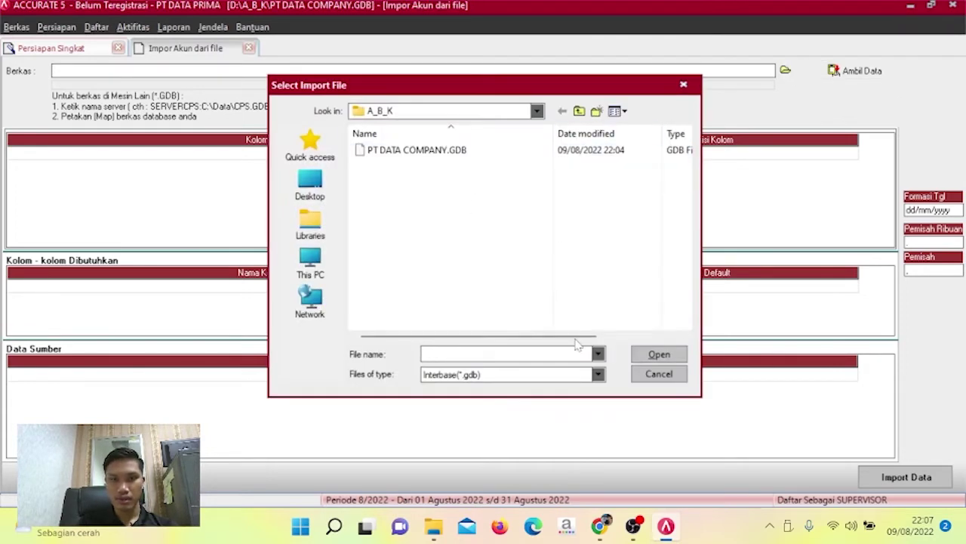
pyautogui.click(598, 375)
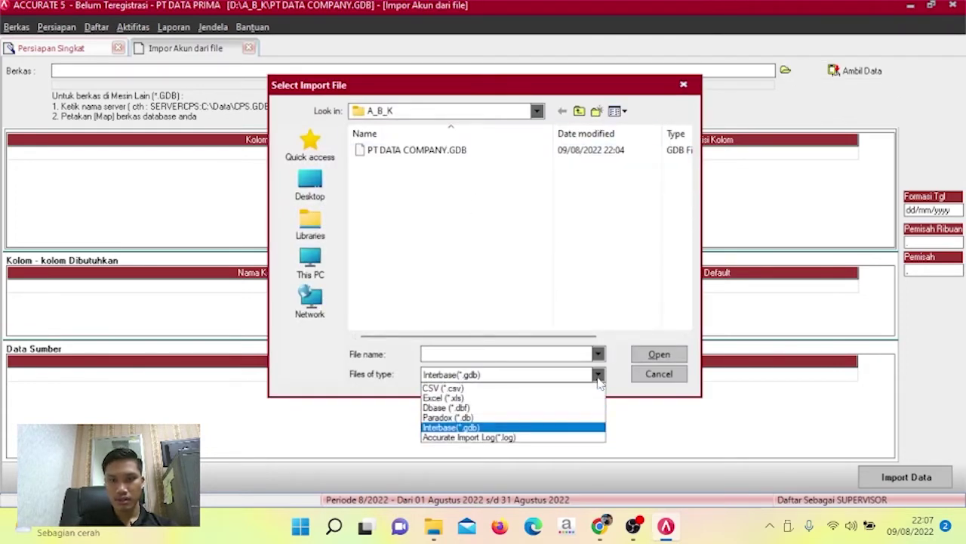
pyautogui.click(512, 398)
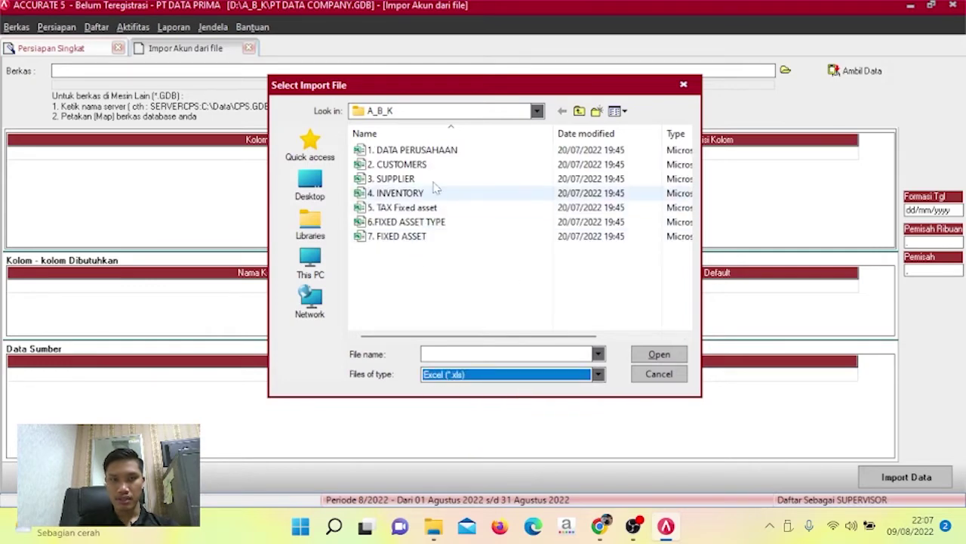
pyautogui.click(438, 155)
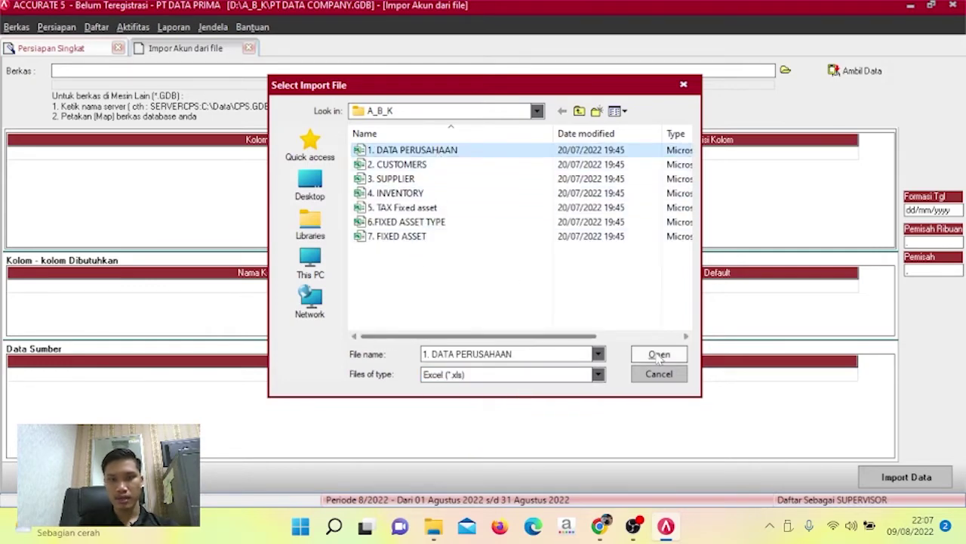
pyautogui.click(657, 354)
pyautogui.click(854, 73)
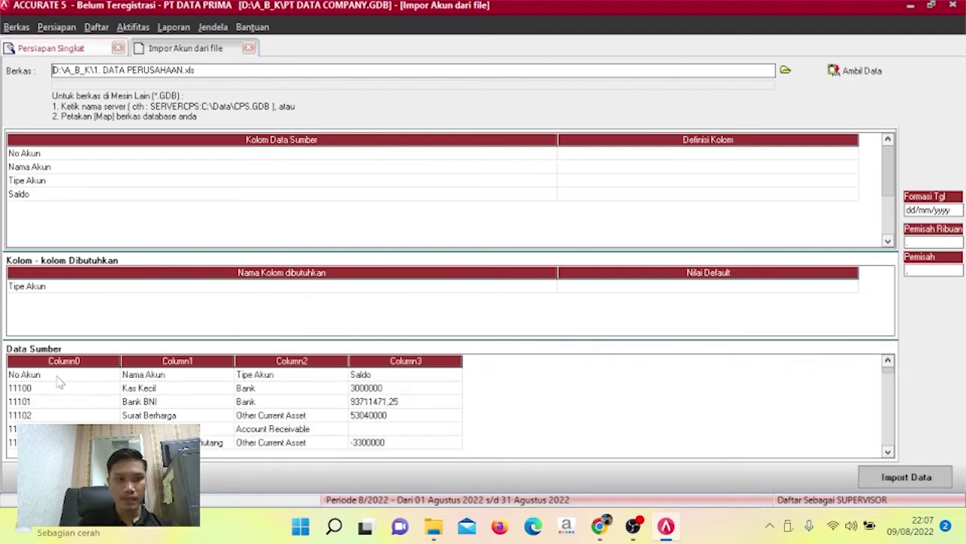
# Delete the No Akun header row from the source data.
pyautogui.click(58, 378)
pyautogui.click(57, 375)
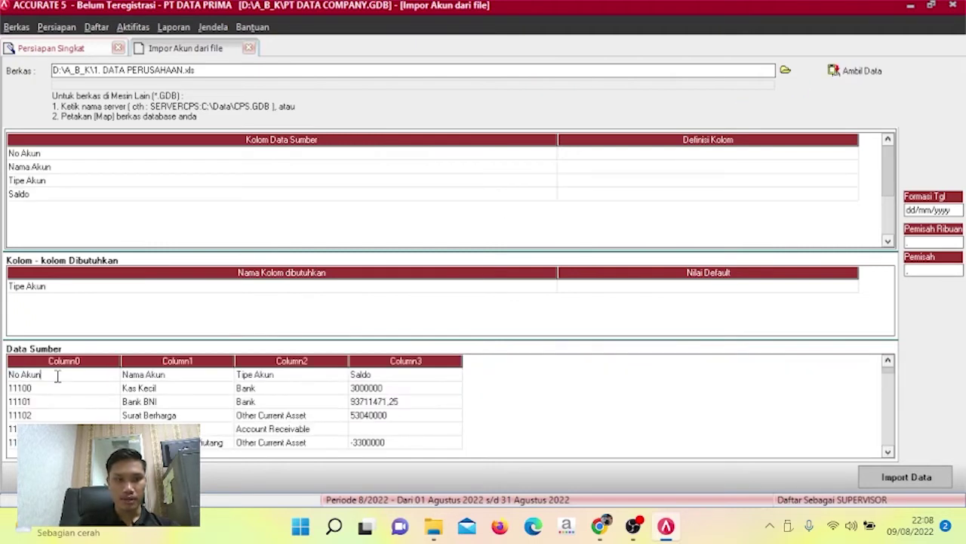
pyautogui.rightClick(58, 375)
pyautogui.click(87, 402)
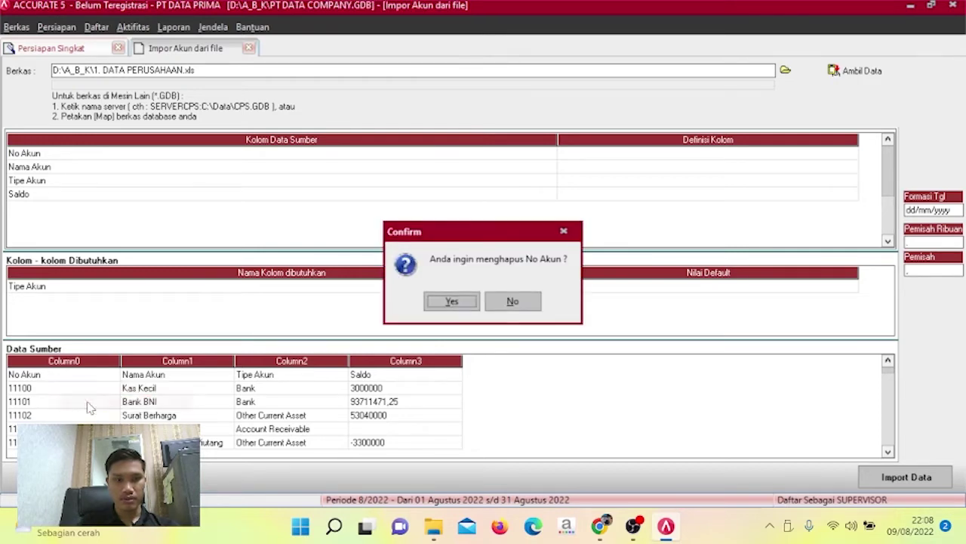
pyautogui.click(450, 301)
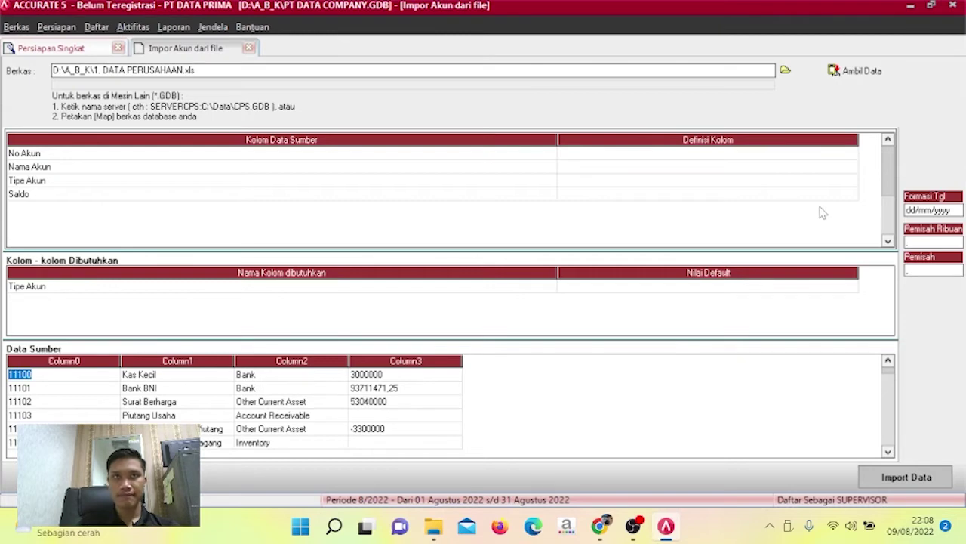
# Map the No Akun, Nama Akun and Tipe Akun columns to their matching fields.
pyautogui.click(851, 155)
pyautogui.click(852, 154)
pyautogui.click(851, 153)
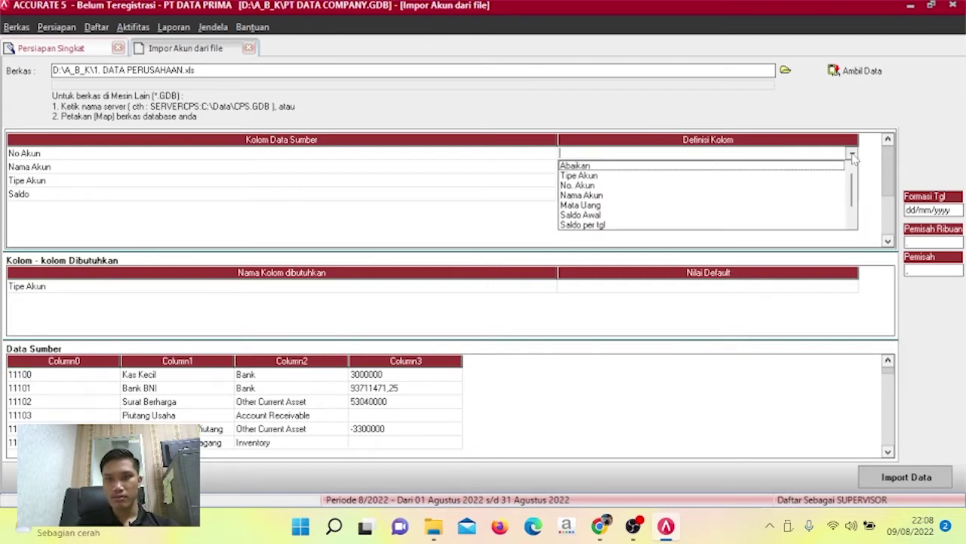
pyautogui.click(647, 187)
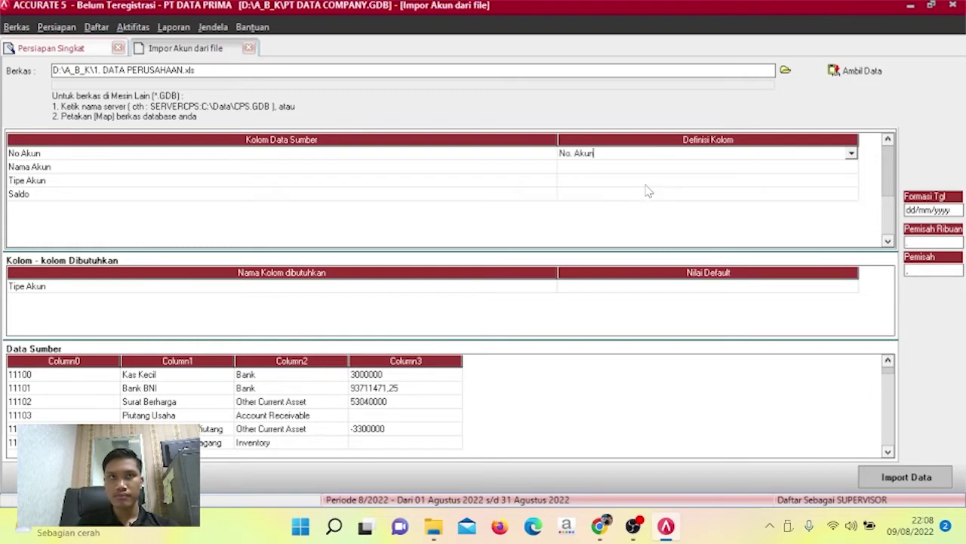
pyautogui.click(851, 168)
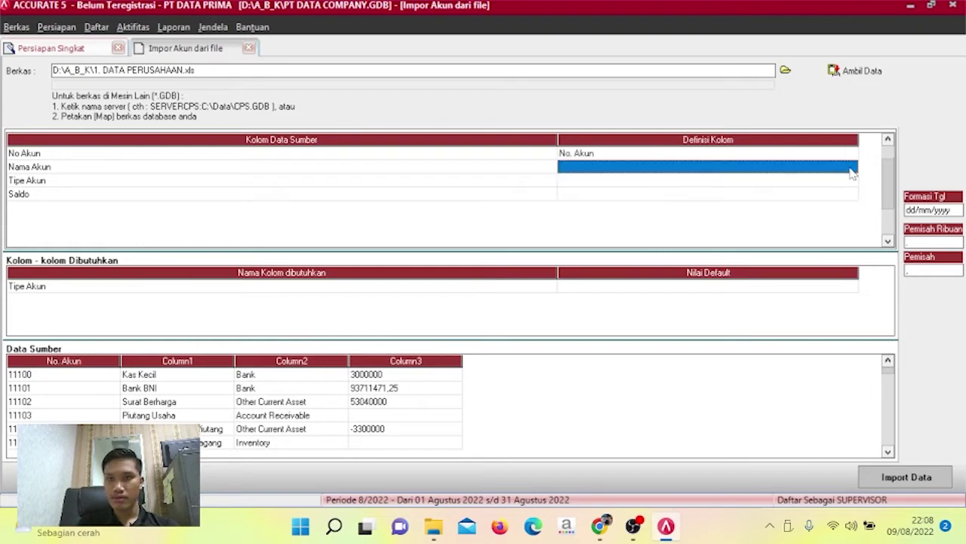
pyautogui.click(852, 171)
pyautogui.click(852, 170)
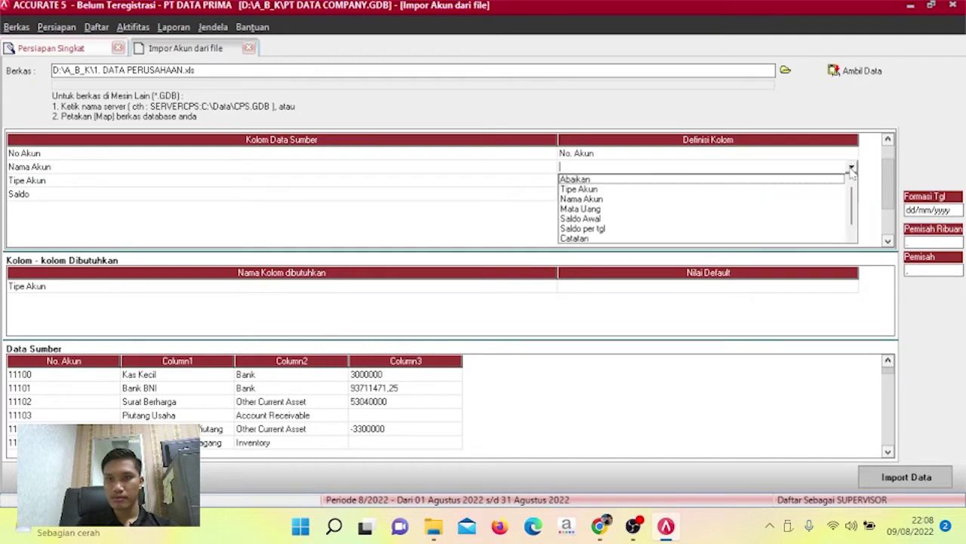
pyautogui.click(596, 207)
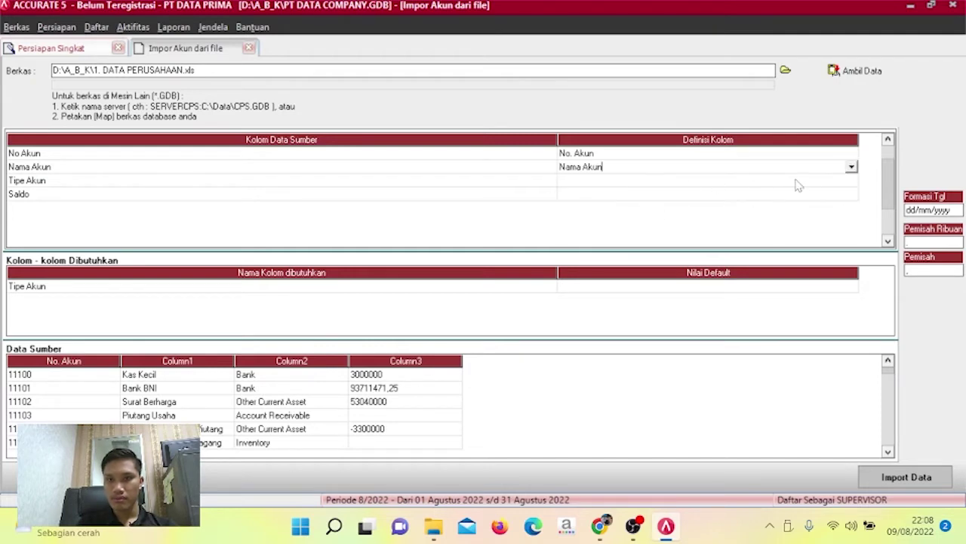
pyautogui.click(856, 184)
pyautogui.click(854, 184)
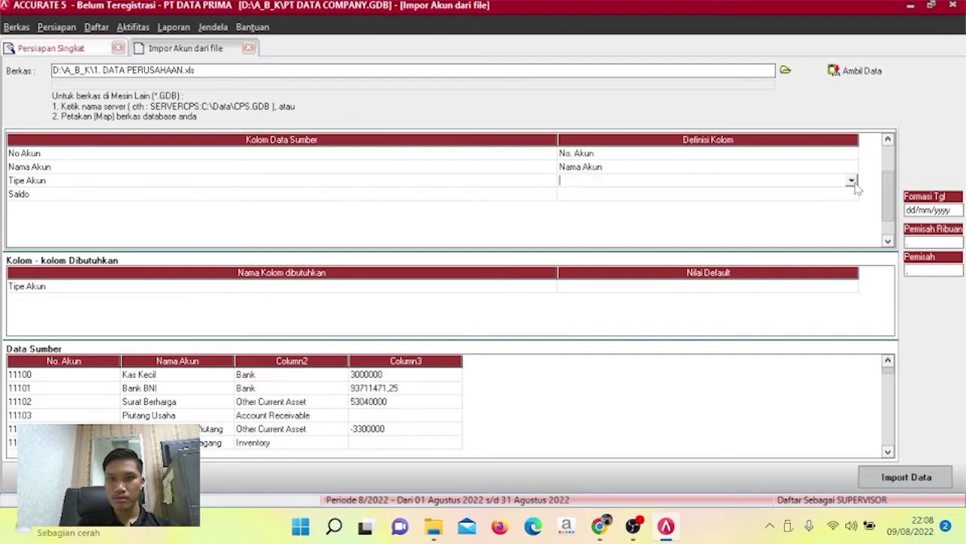
pyautogui.click(852, 180)
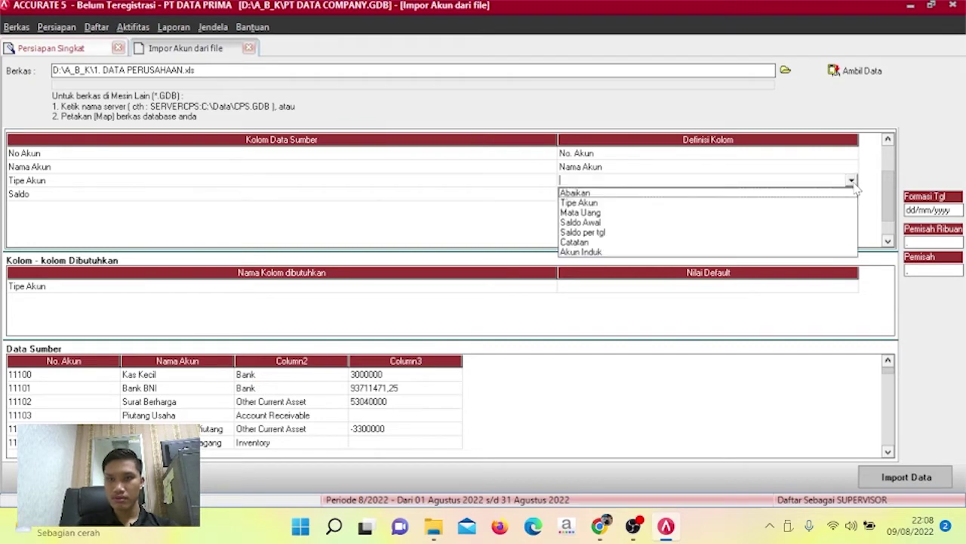
pyautogui.click(601, 204)
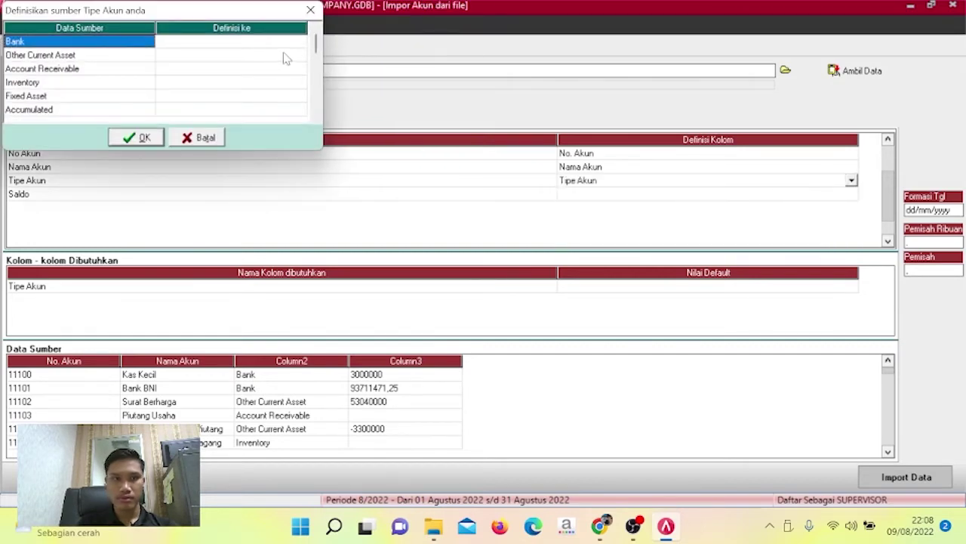
# Map Bank to Kas/Bank, Other Current Asset to Aktiva Lancar lainnya, Account Receivable to Akun Piutang.
pyautogui.click(299, 42)
pyautogui.click(299, 43)
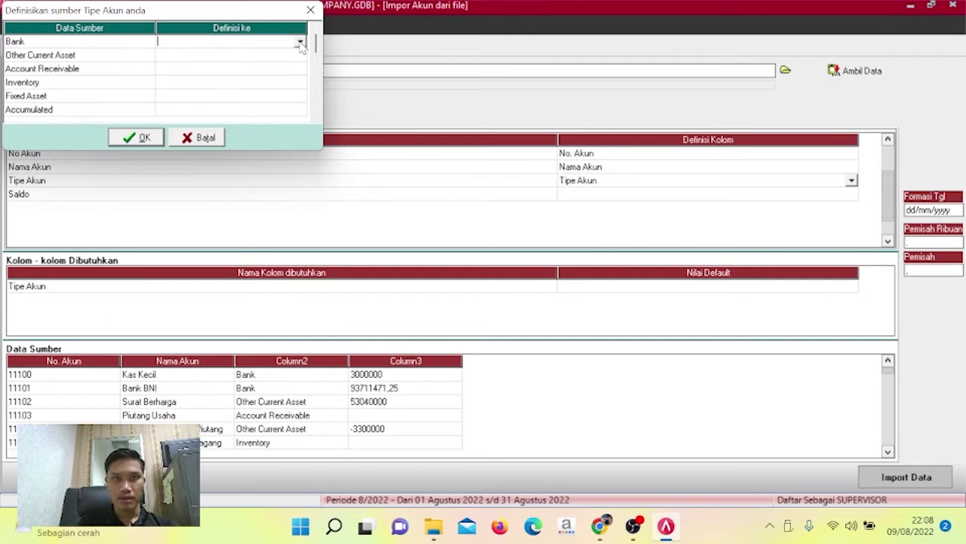
pyautogui.click(298, 42)
pyautogui.click(237, 57)
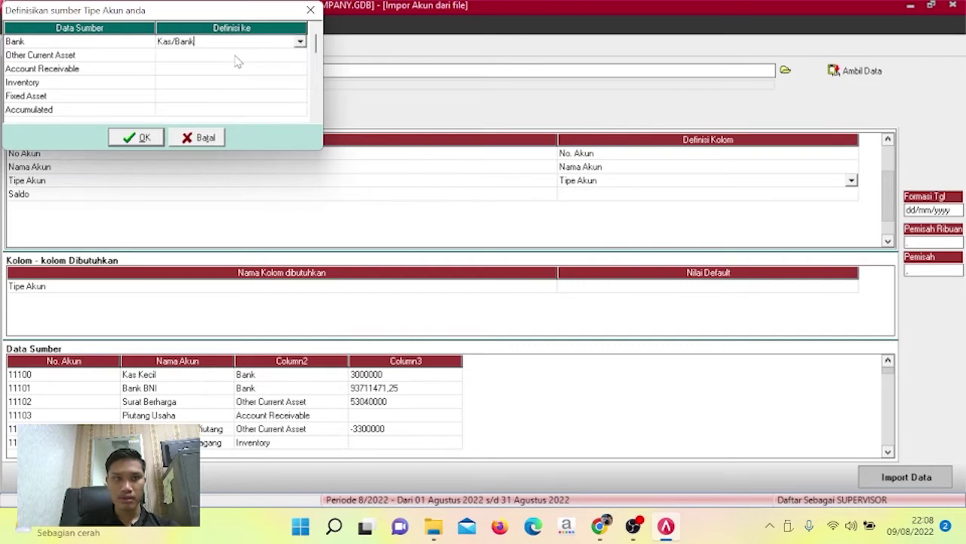
pyautogui.click(300, 56)
pyautogui.click(301, 56)
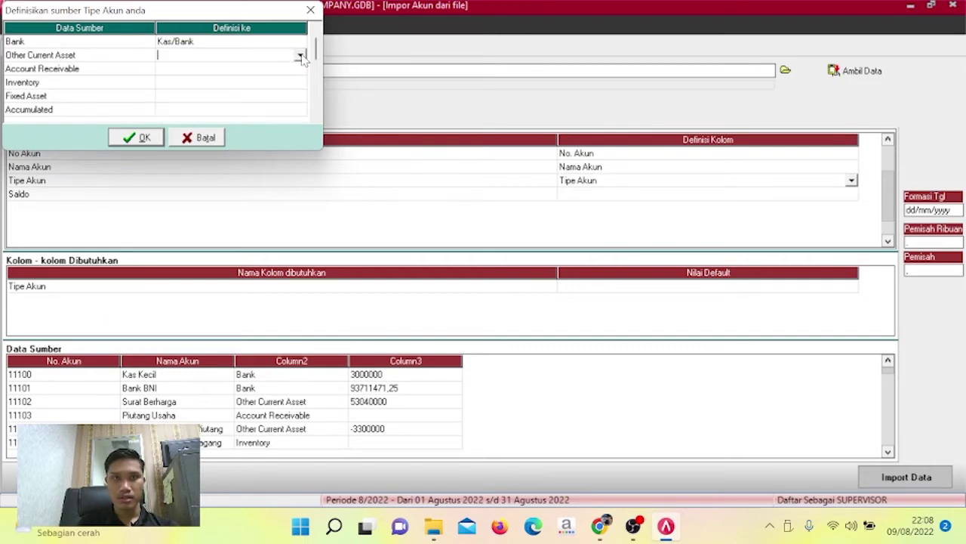
pyautogui.click(301, 56)
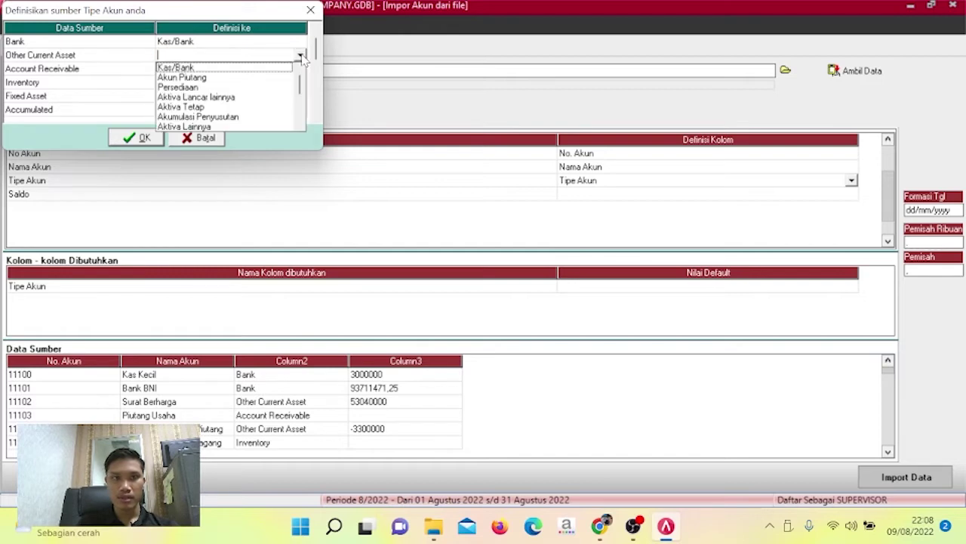
pyautogui.click(225, 98)
pyautogui.click(302, 69)
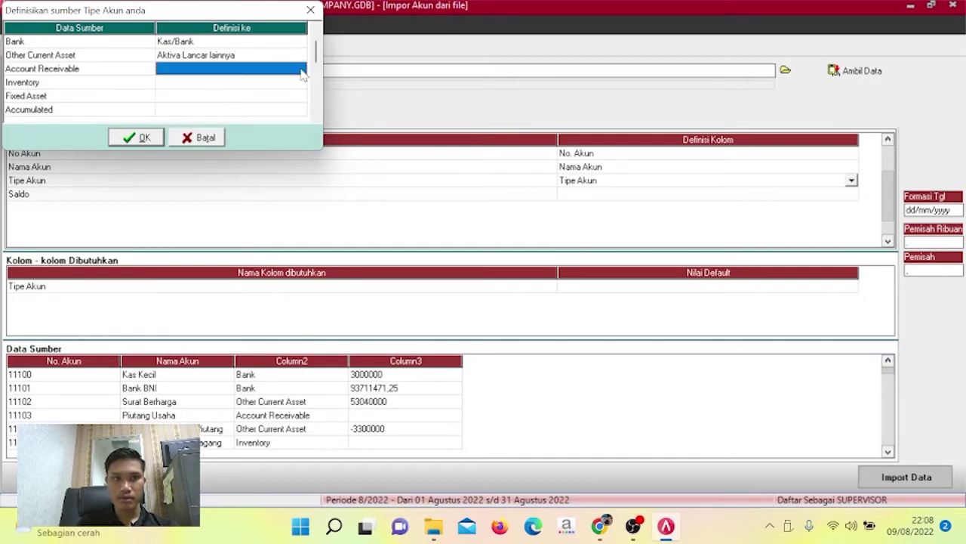
pyautogui.click(301, 70)
pyautogui.click(300, 69)
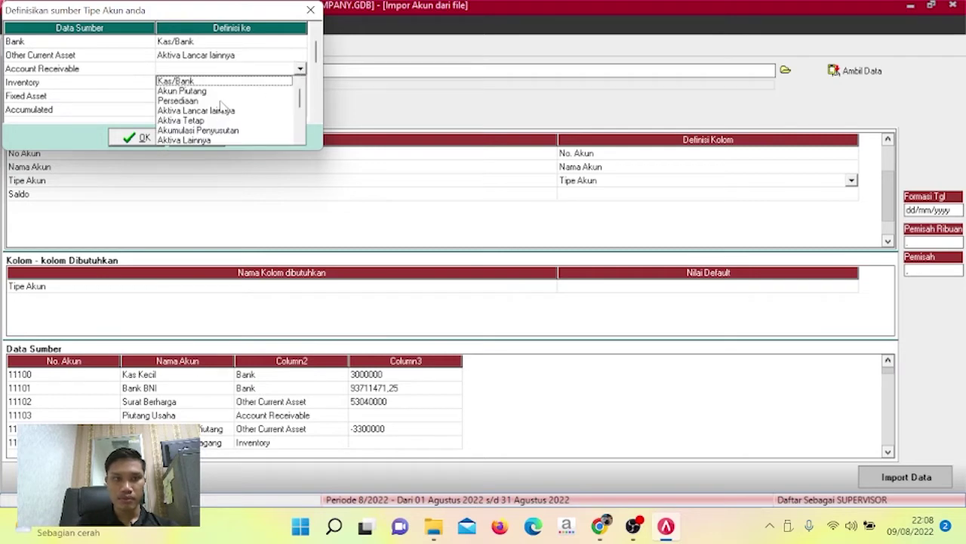
pyautogui.click(222, 91)
# Map Inventory to Persediaan, Fixed Asset to Aktiva Tetap, Accumulated to Akumulasi Penyusutan.
pyautogui.click(294, 82)
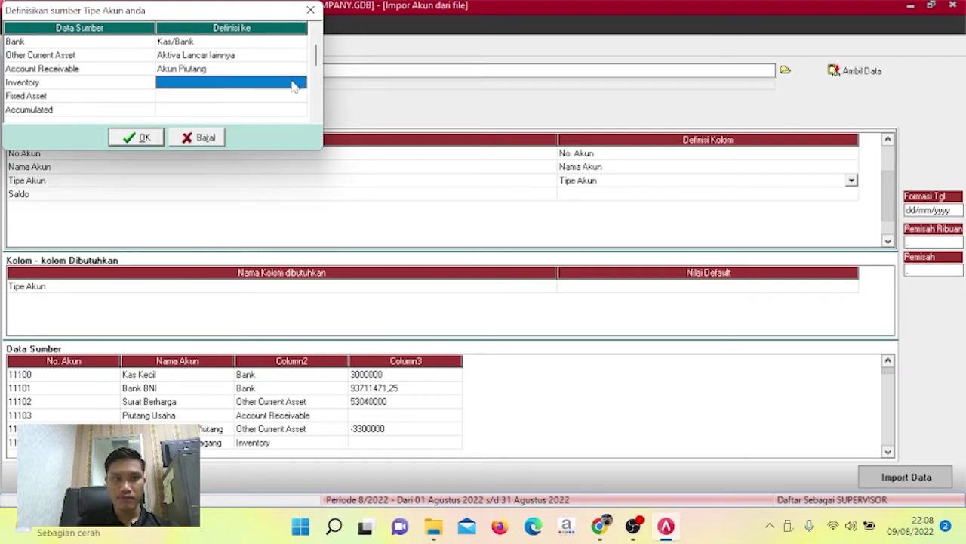
pyautogui.click(305, 86)
pyautogui.click(301, 83)
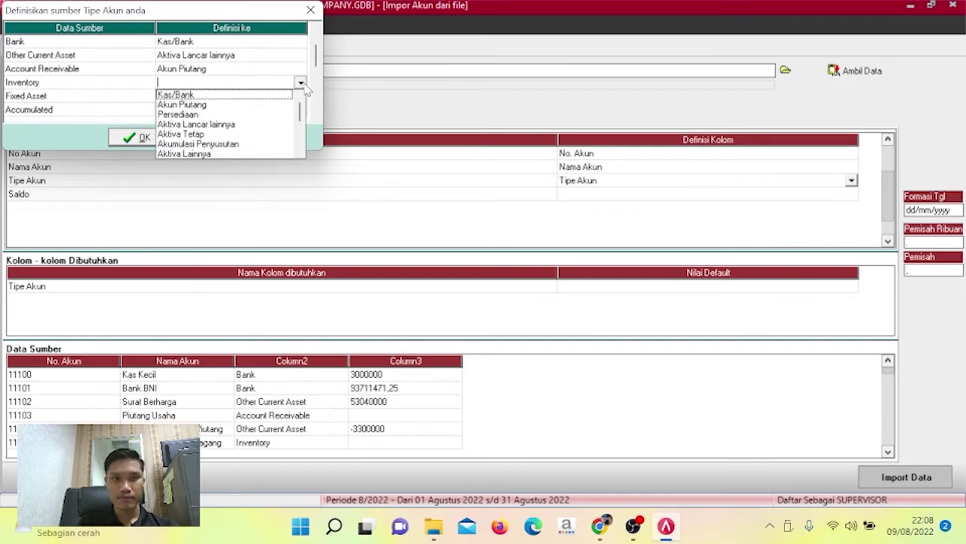
pyautogui.click(238, 113)
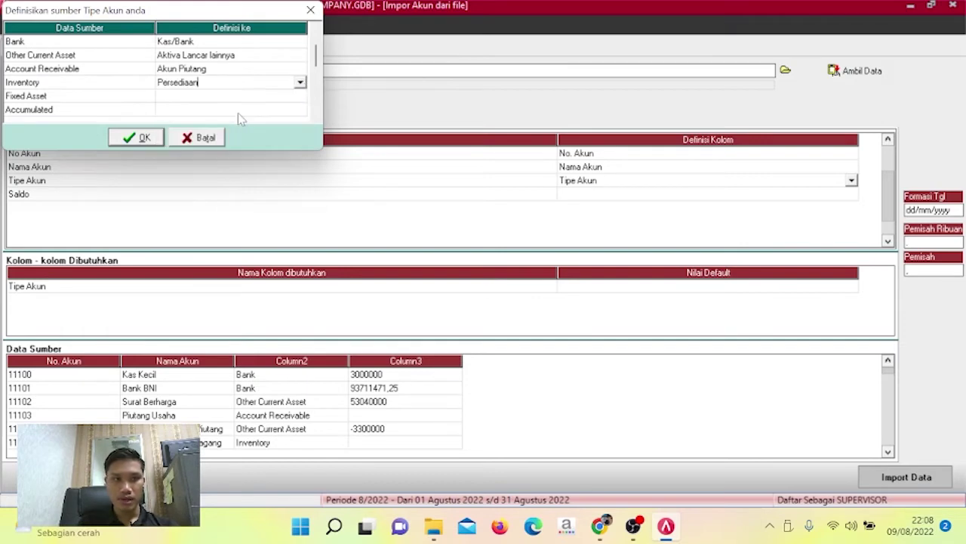
pyautogui.click(305, 96)
pyautogui.click(302, 97)
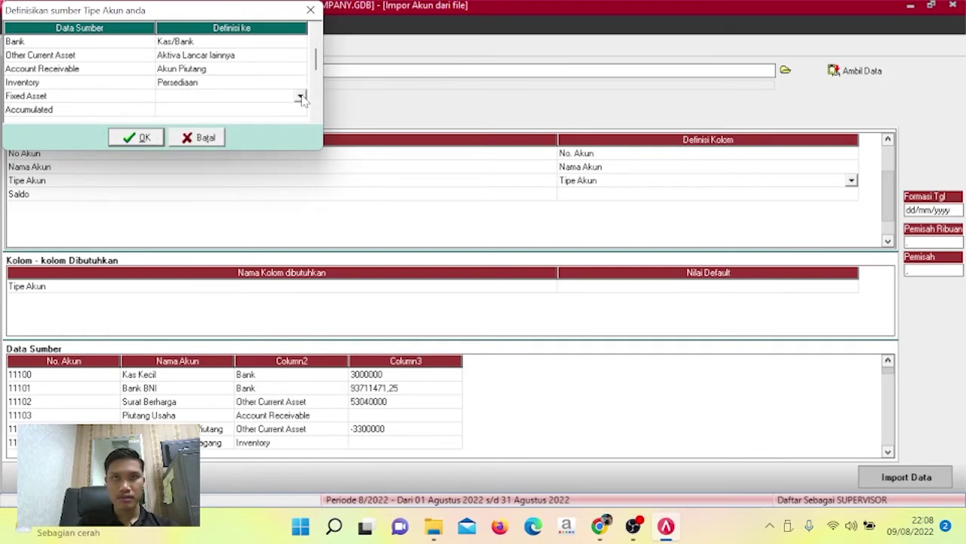
pyautogui.click(301, 97)
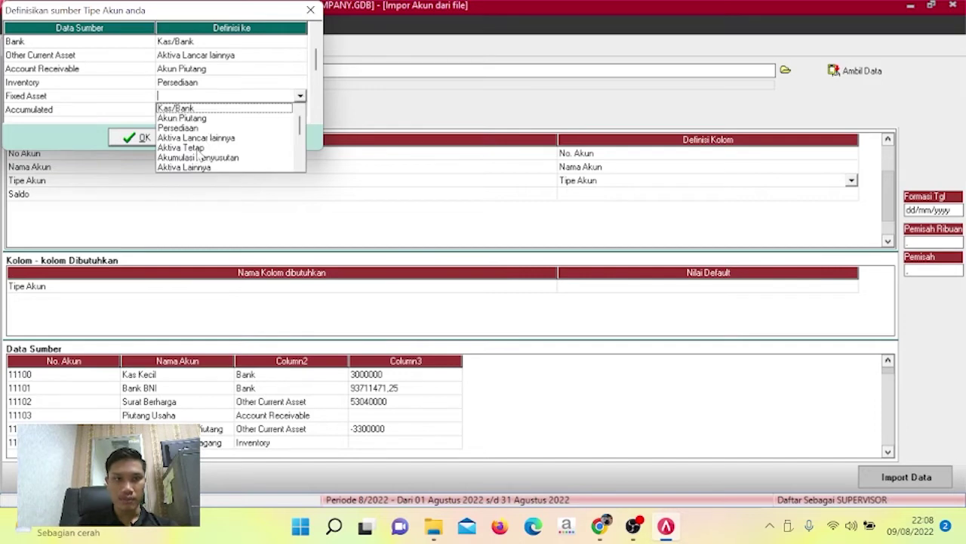
pyautogui.click(189, 148)
pyautogui.click(294, 114)
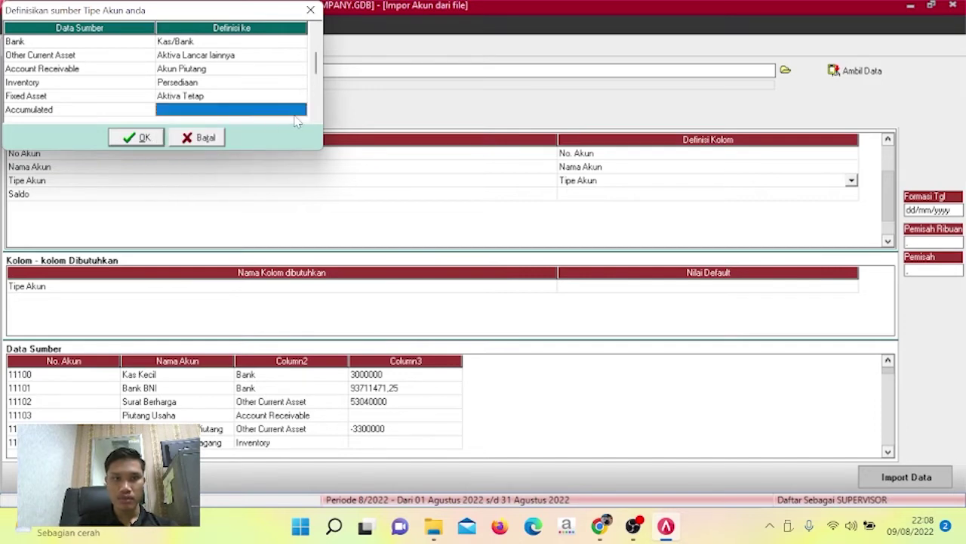
pyautogui.click(303, 110)
pyautogui.click(300, 110)
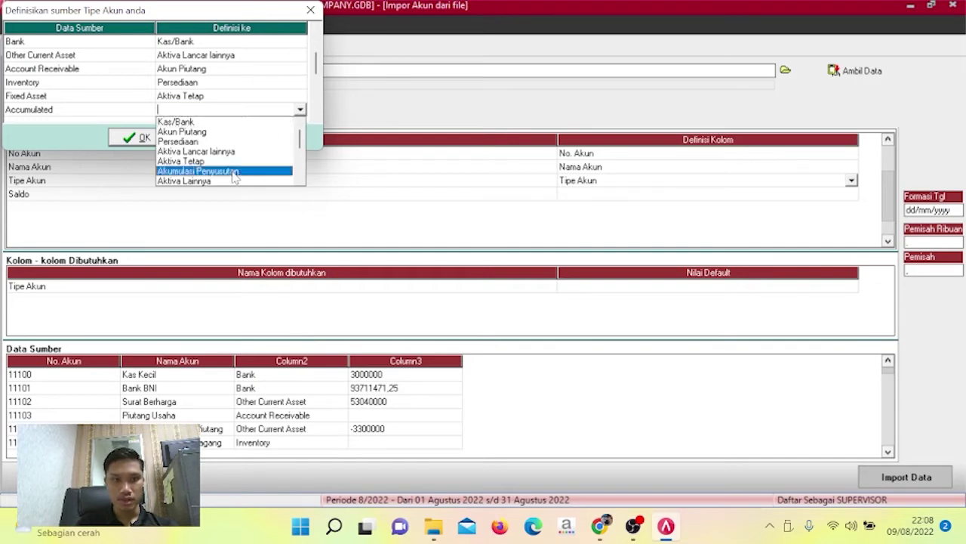
pyautogui.click(235, 171)
# Map Other Asset to Aktiva Lainnya and Account Payable to Akun Hutang.
pyautogui.click(317, 117)
pyautogui.click(317, 116)
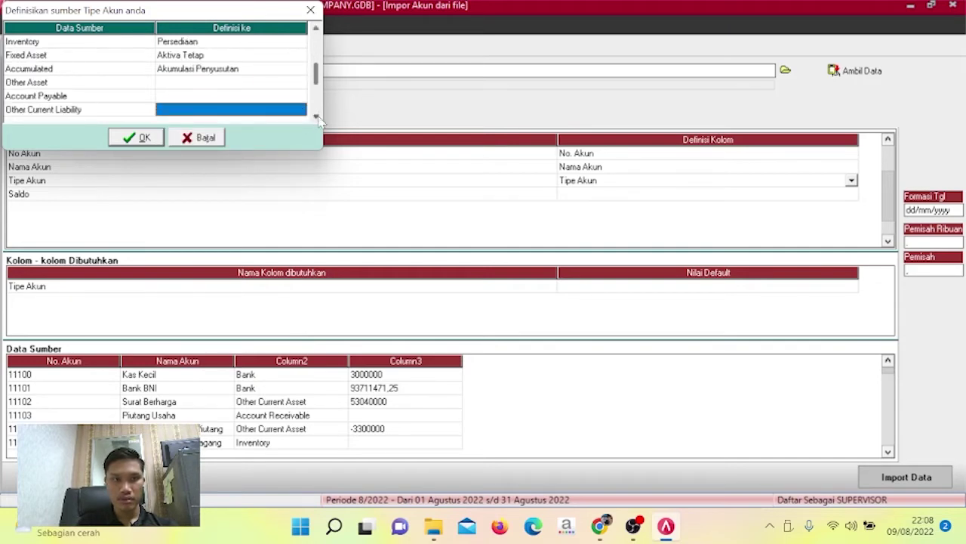
pyautogui.click(316, 116)
pyautogui.click(300, 61)
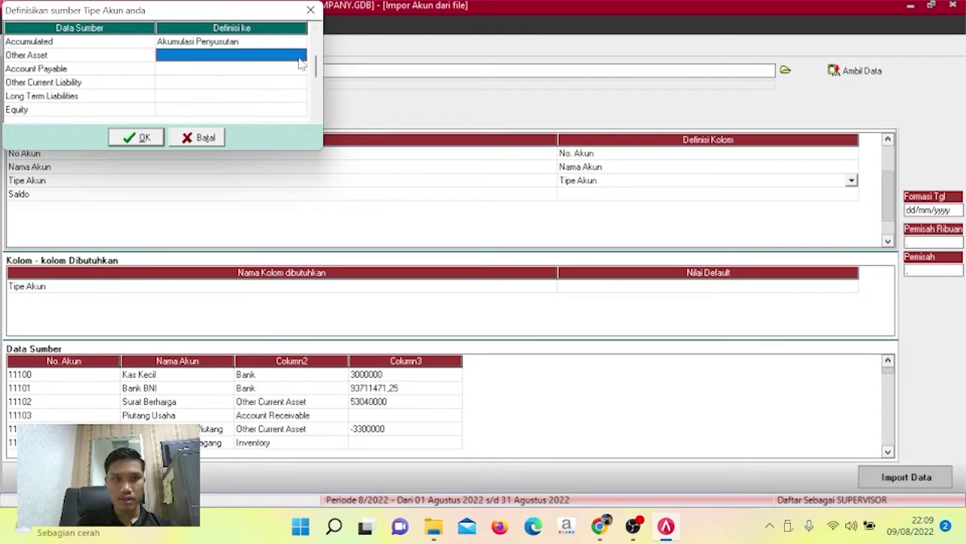
pyautogui.click(300, 61)
pyautogui.click(300, 57)
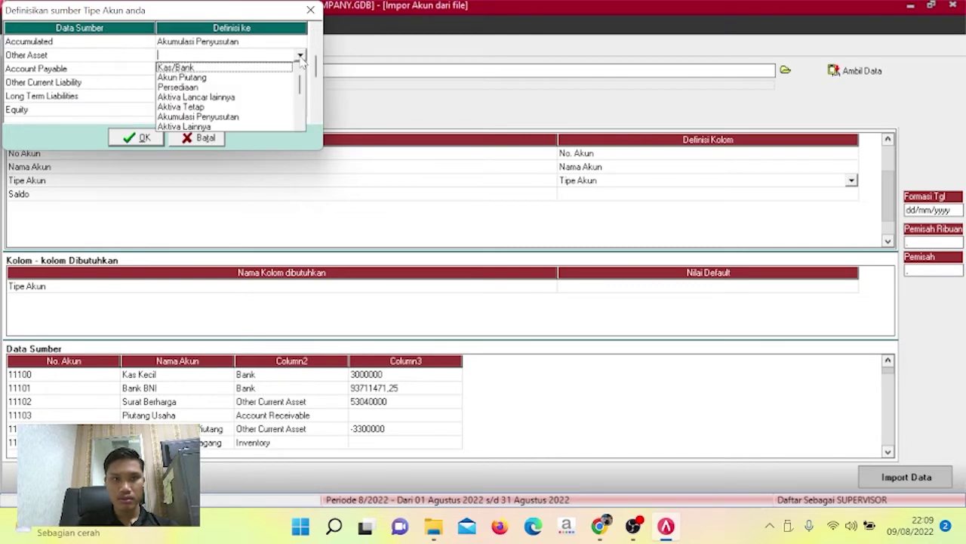
pyautogui.click(208, 127)
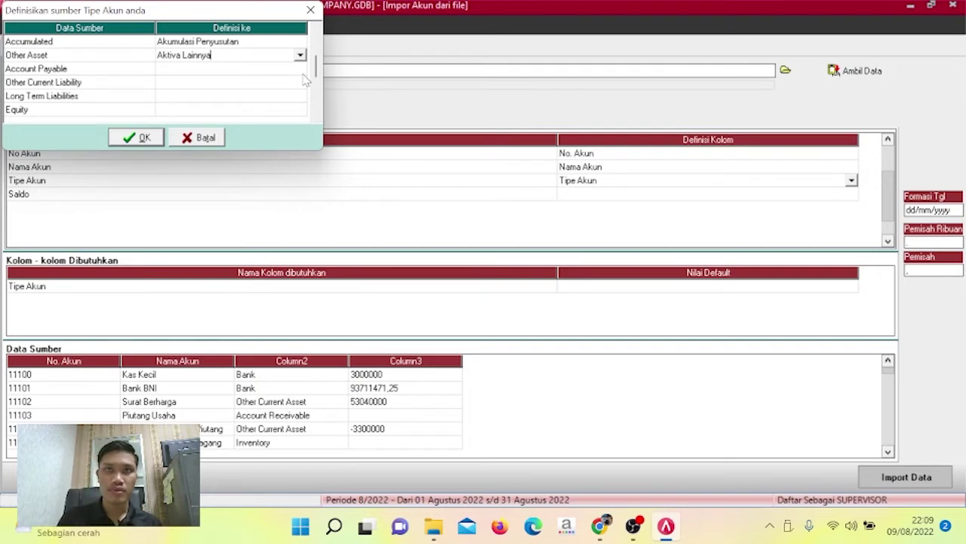
pyautogui.click(295, 69)
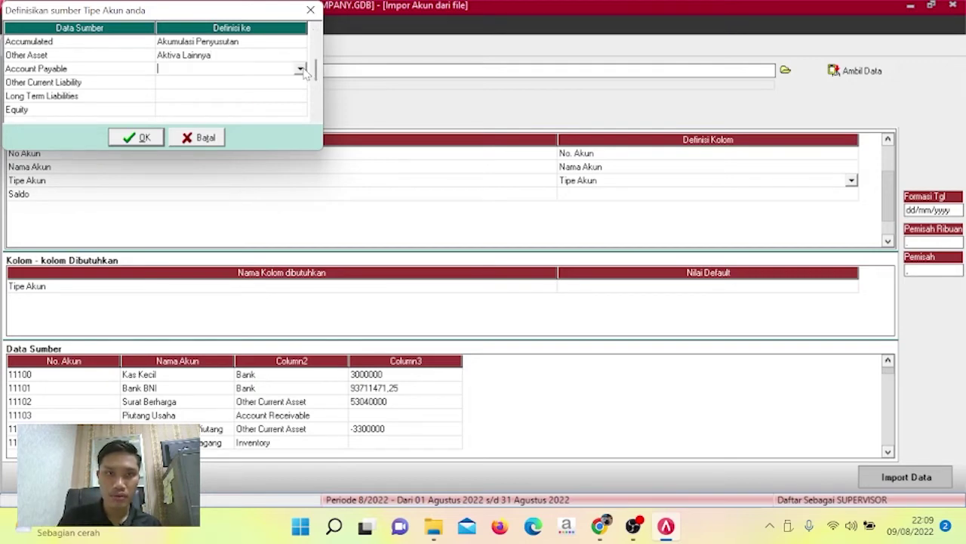
pyautogui.click(300, 69)
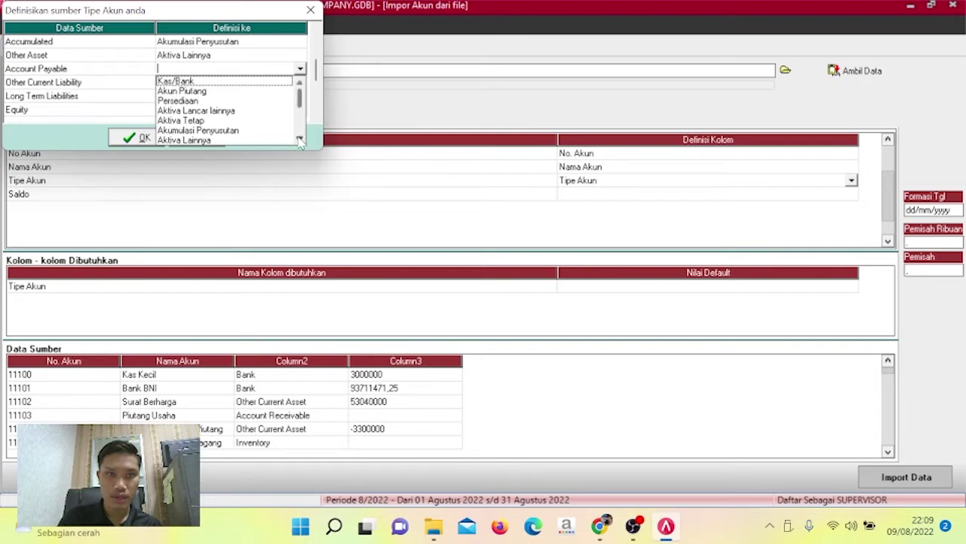
pyautogui.click(299, 140)
pyautogui.click(299, 140)
pyautogui.click(202, 121)
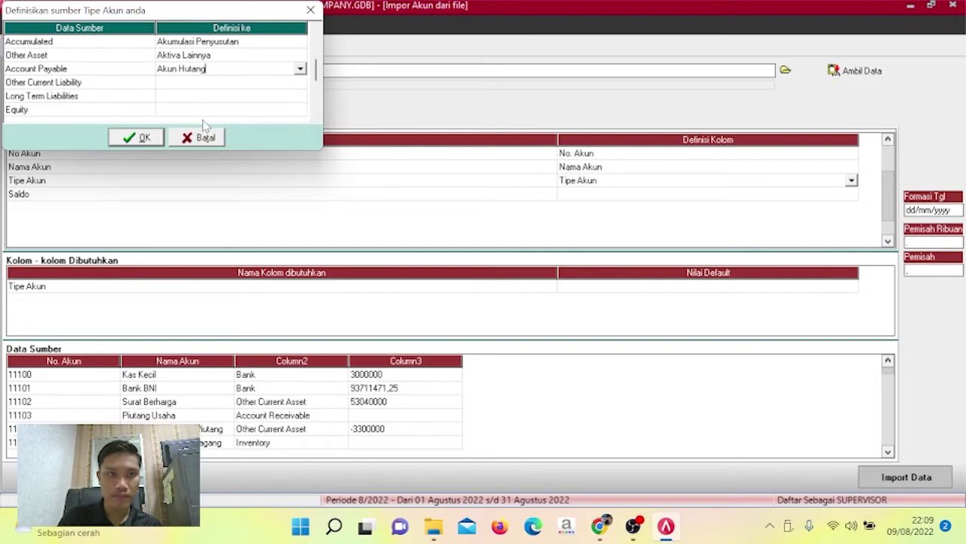
# Map Other Current Liability to Hutang lancar lainnya and Long Term Liabilities to Hutang Jangka Panjang.
pyautogui.click(295, 84)
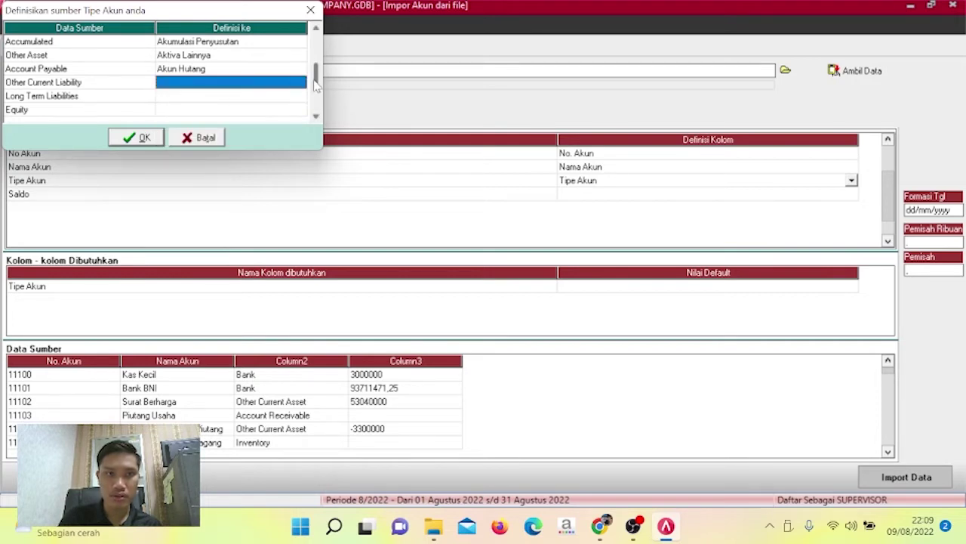
pyautogui.click(302, 83)
pyautogui.click(300, 83)
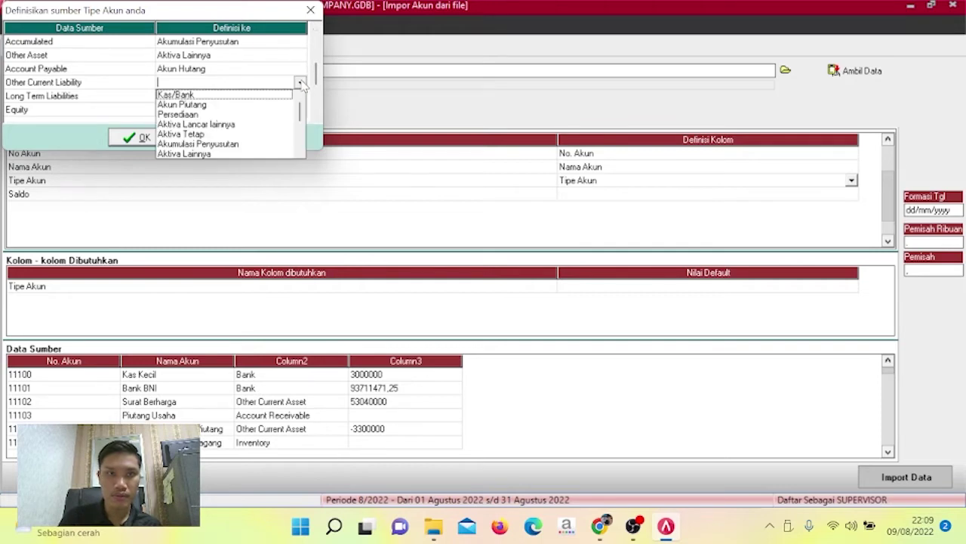
pyautogui.click(299, 154)
pyautogui.click(300, 153)
pyautogui.click(300, 153)
pyautogui.click(300, 153)
pyautogui.click(300, 153)
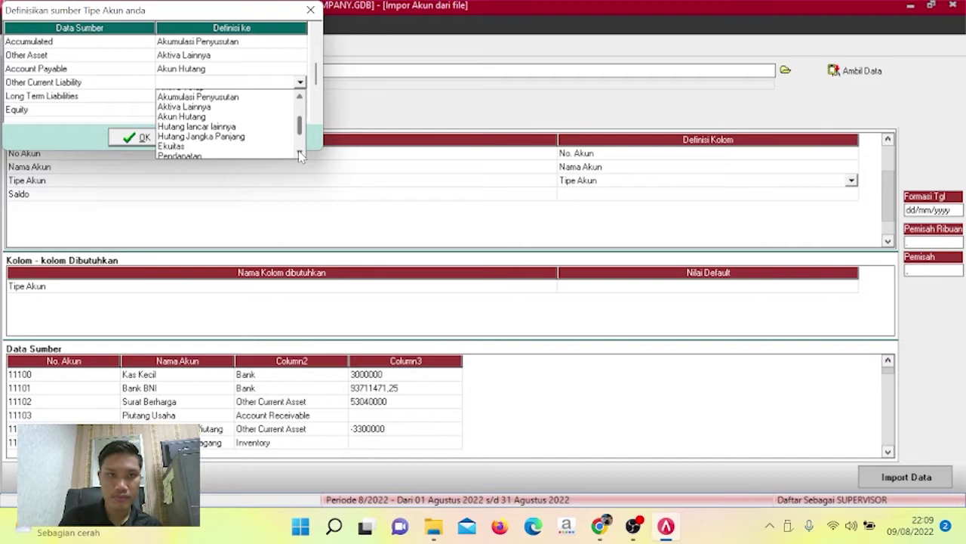
pyautogui.click(244, 124)
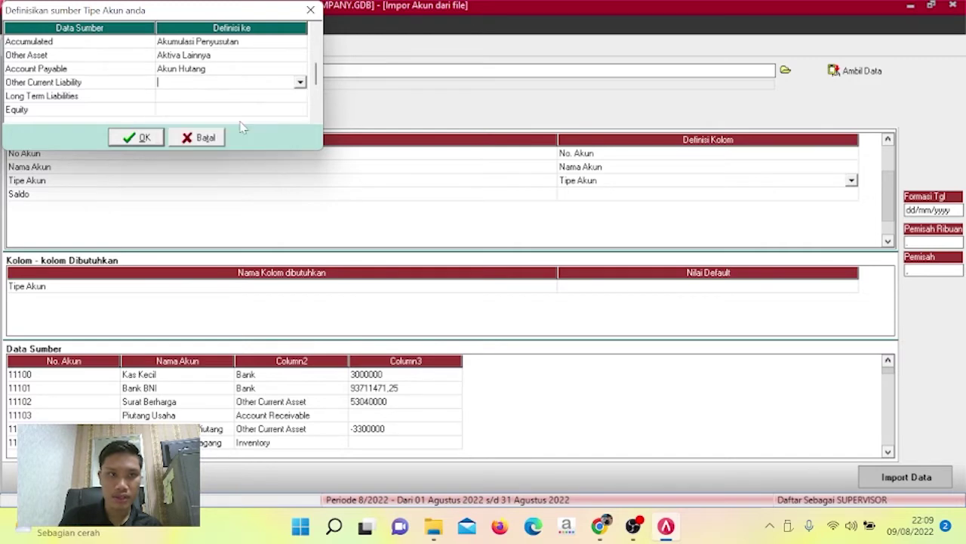
pyautogui.click(302, 100)
pyautogui.click(300, 97)
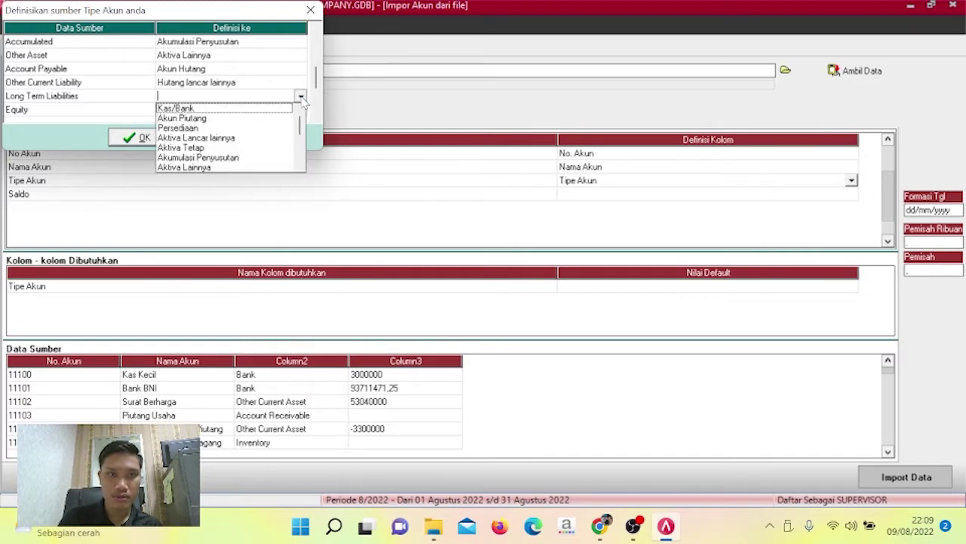
pyautogui.click(300, 168)
pyautogui.click(299, 167)
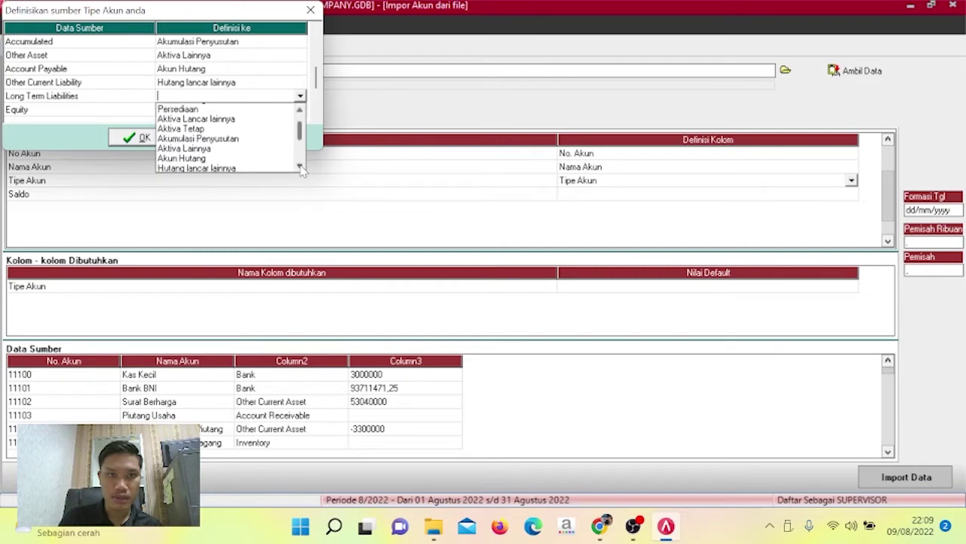
pyautogui.click(299, 168)
pyautogui.click(300, 167)
pyautogui.click(299, 167)
pyautogui.click(253, 148)
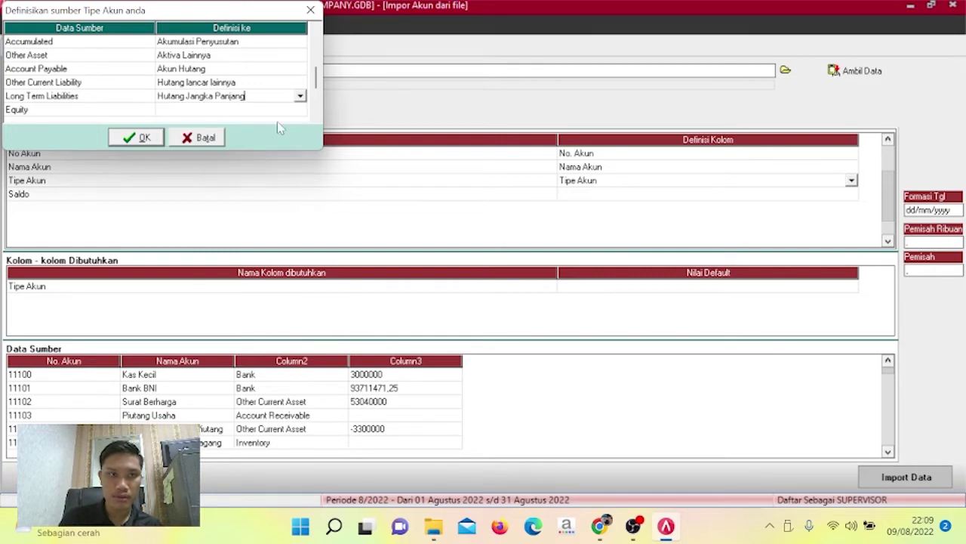
# Map Equity to Ekuitas and Income to Pendapatan.
pyautogui.click(299, 111)
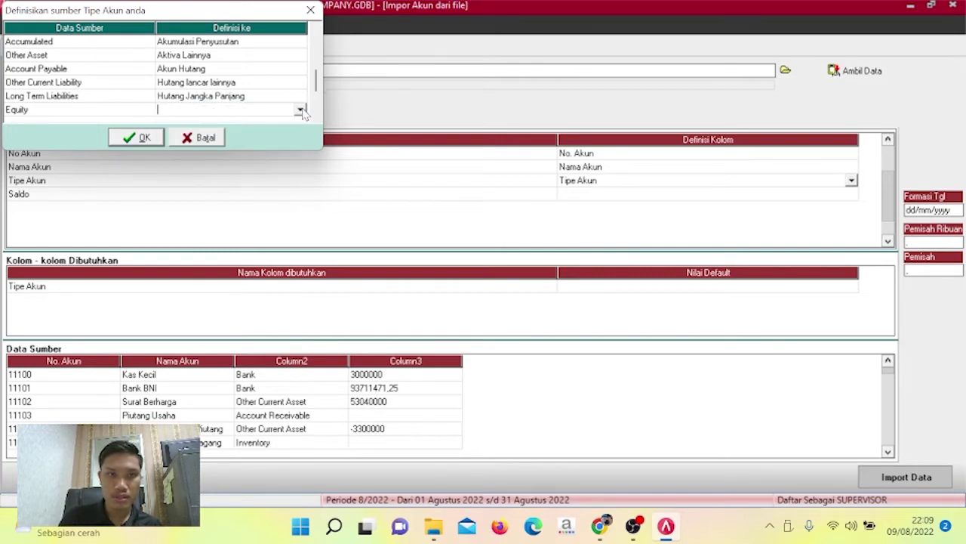
pyautogui.click(299, 110)
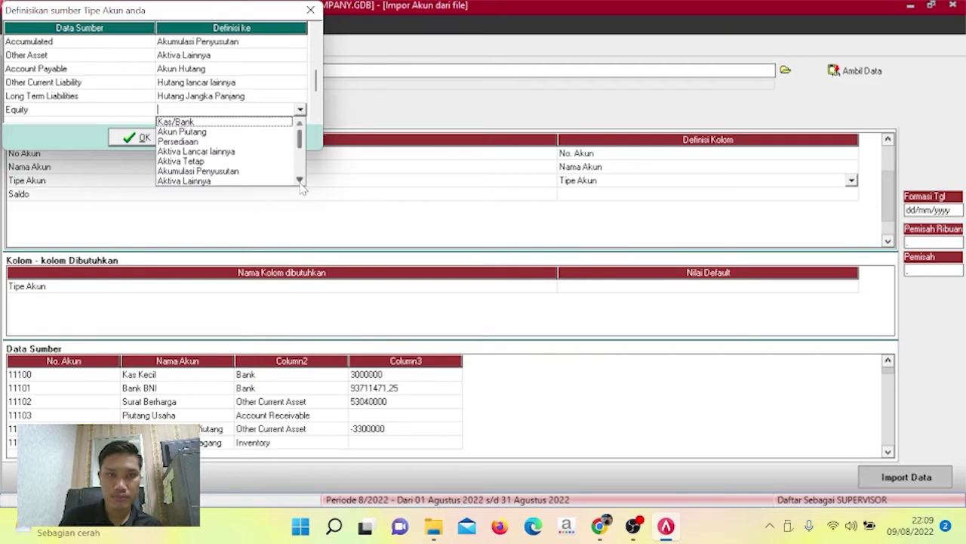
pyautogui.scroll(-7, 279, 177)
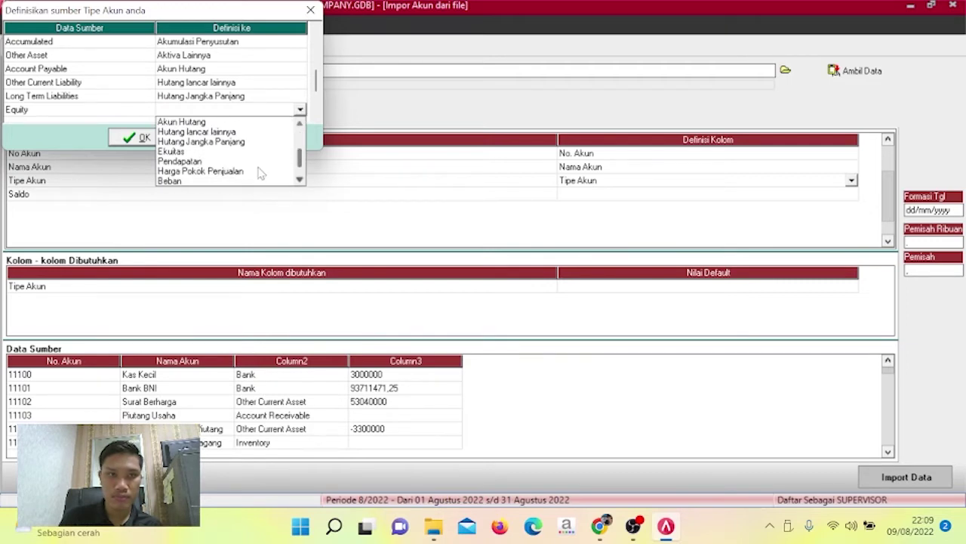
pyautogui.click(236, 152)
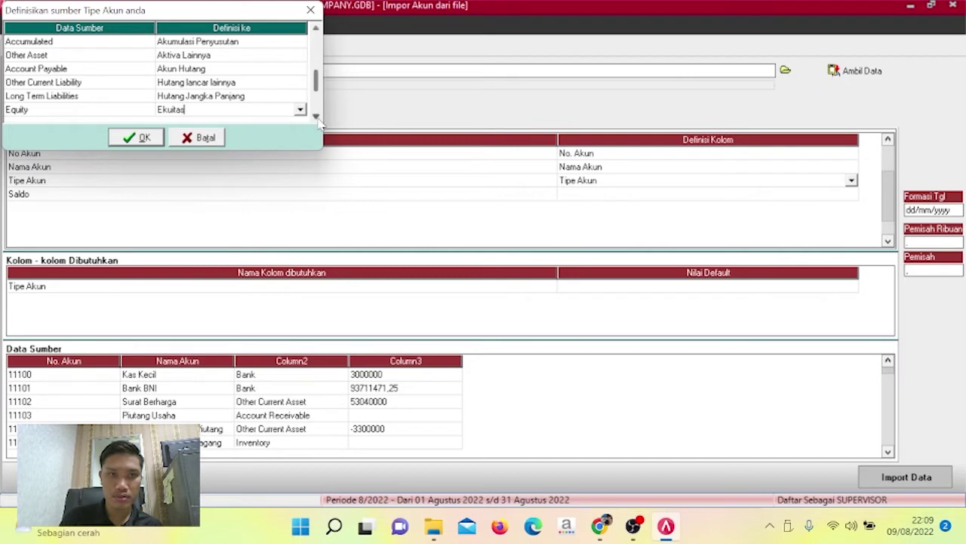
pyautogui.scroll(-4, 314, 106)
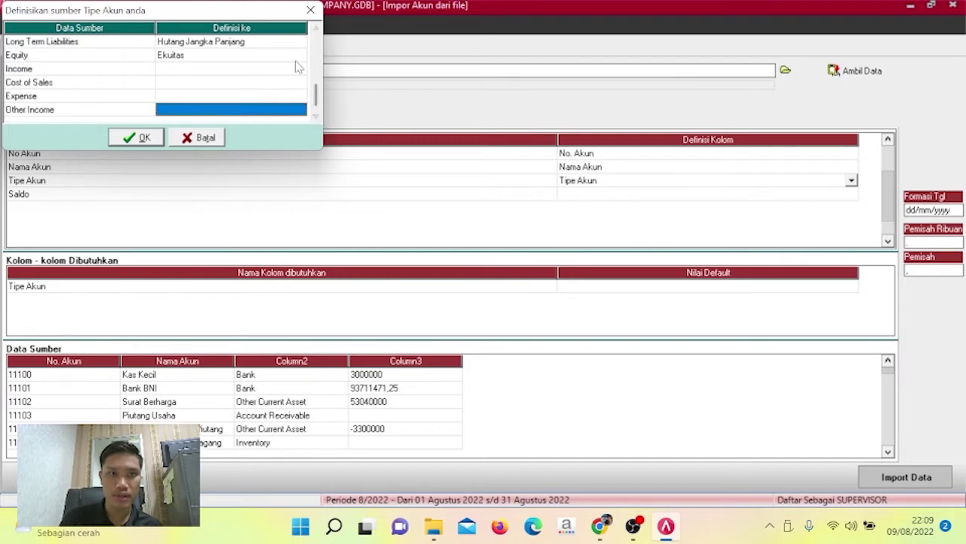
pyautogui.click(300, 68)
pyautogui.click(299, 69)
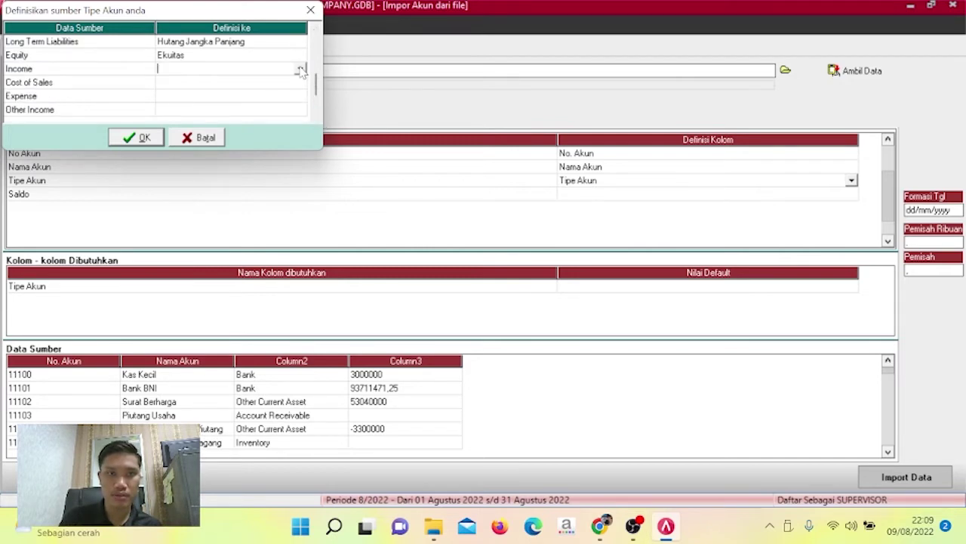
pyautogui.click(299, 69)
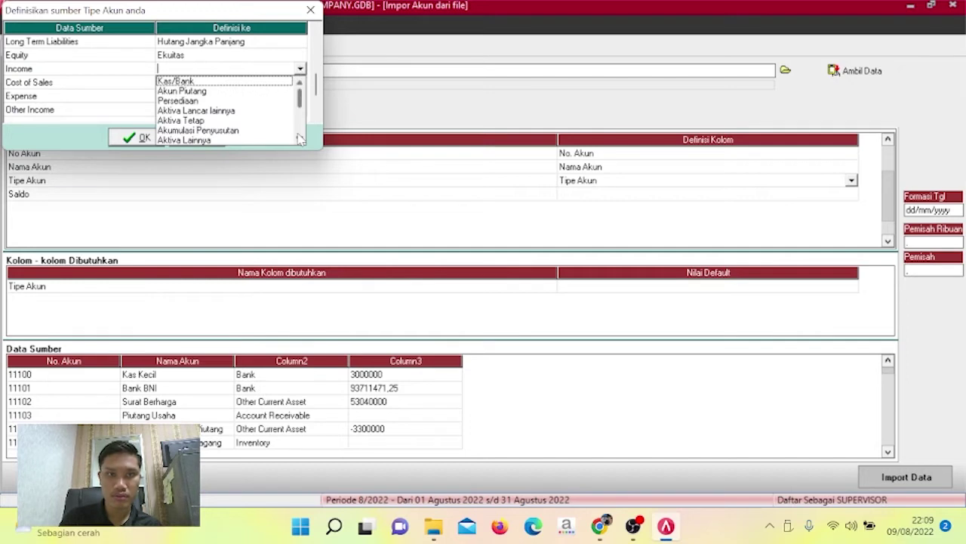
pyautogui.scroll(-3, 300, 140)
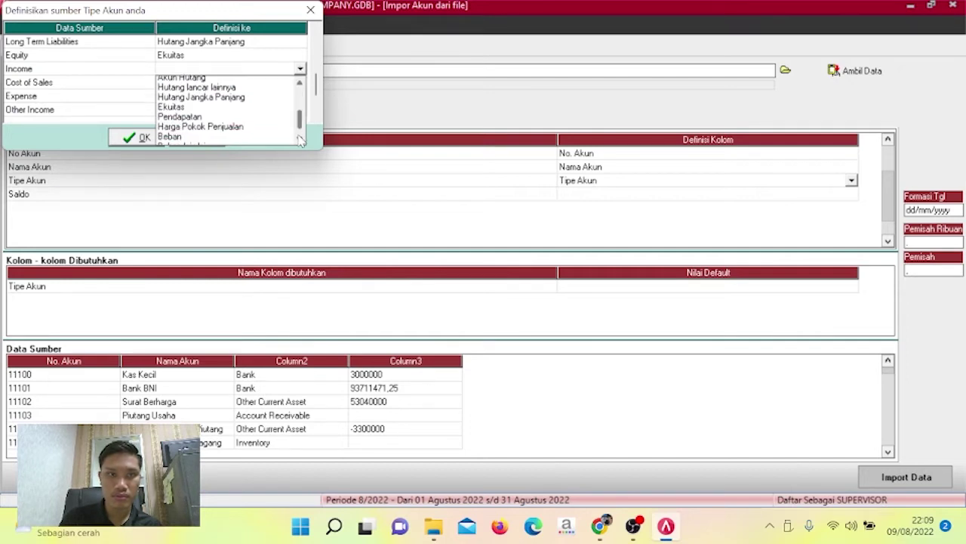
pyautogui.click(233, 111)
# Map Cost of Sales to Harga Pokok Penjualan and Expense to Beban.
pyautogui.click(272, 83)
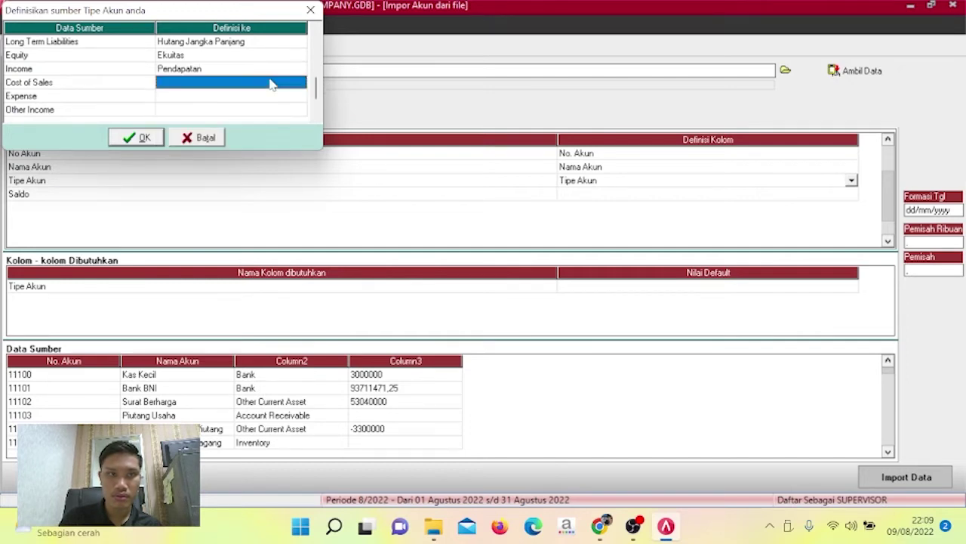
pyautogui.click(296, 86)
pyautogui.click(300, 82)
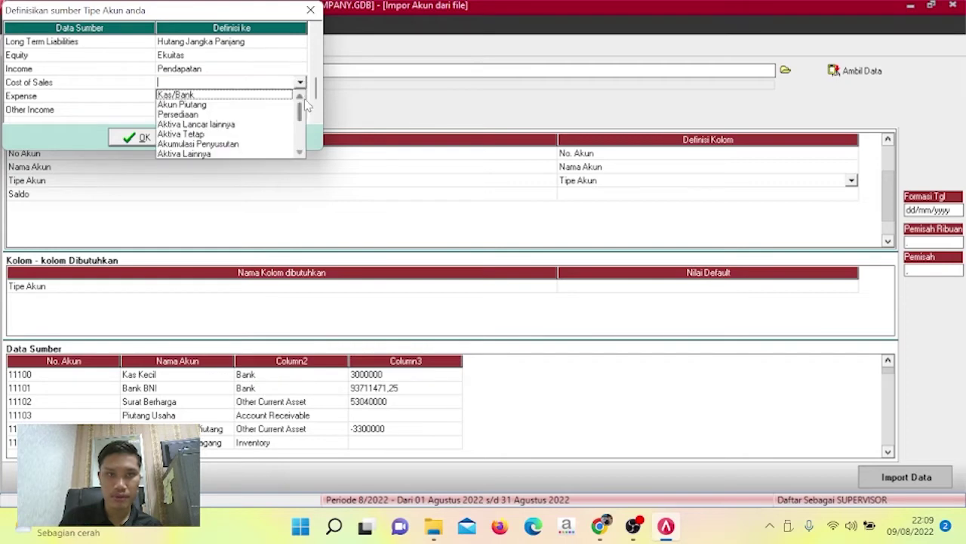
pyautogui.moveTo(299, 125); pyautogui.dragTo(301, 136)
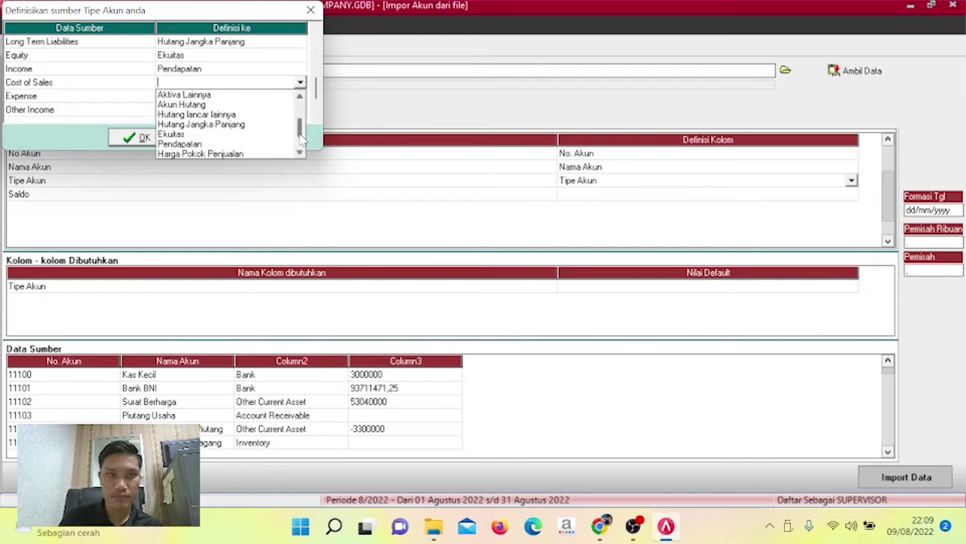
pyautogui.click(276, 154)
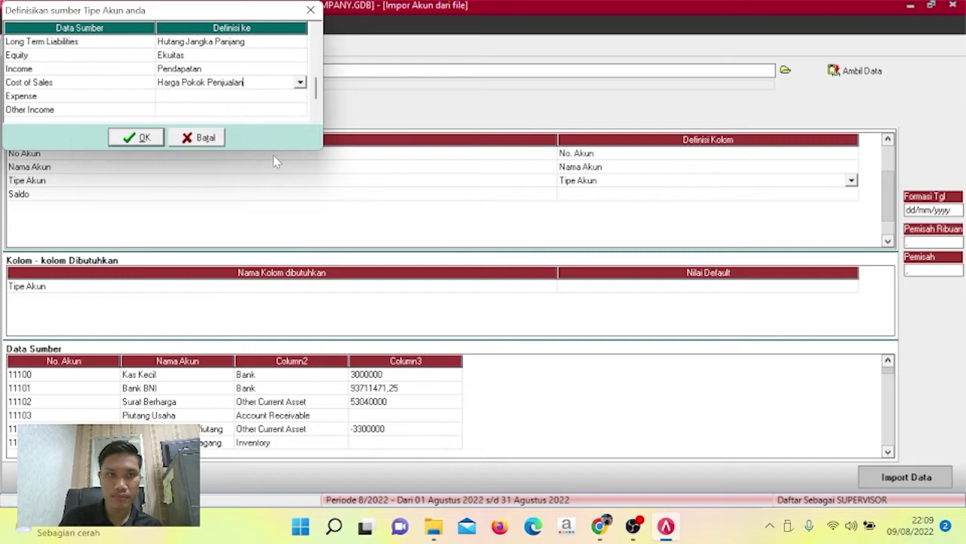
pyautogui.click(300, 99)
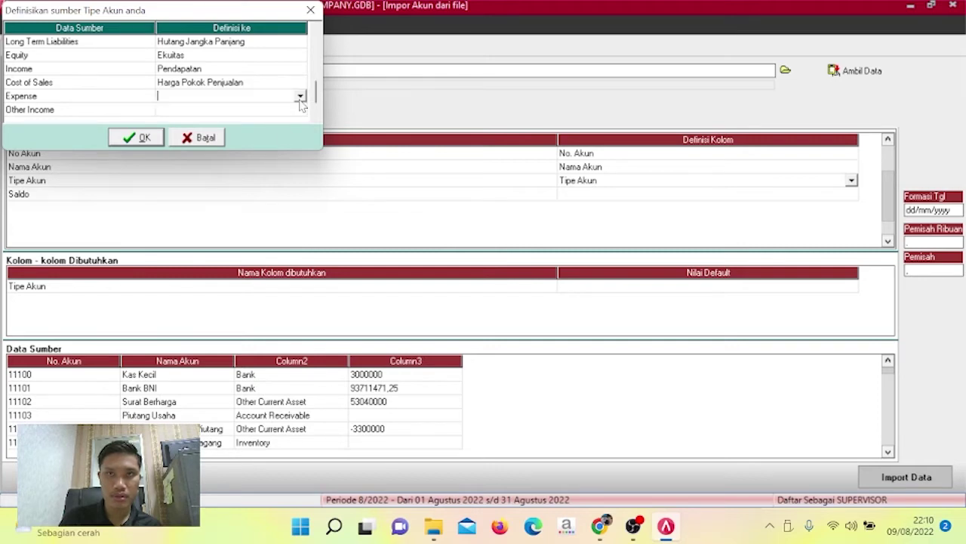
pyautogui.click(300, 98)
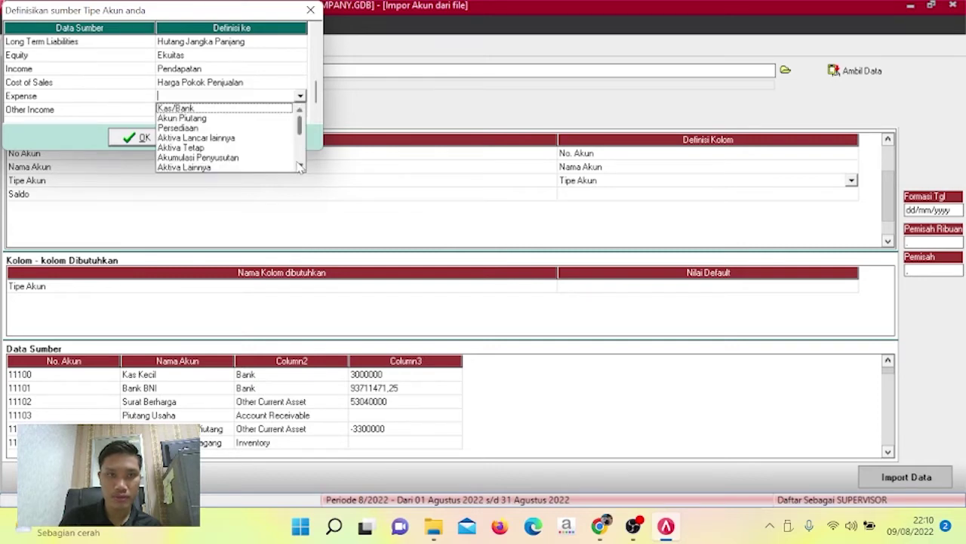
pyautogui.scroll(-3, 300, 167)
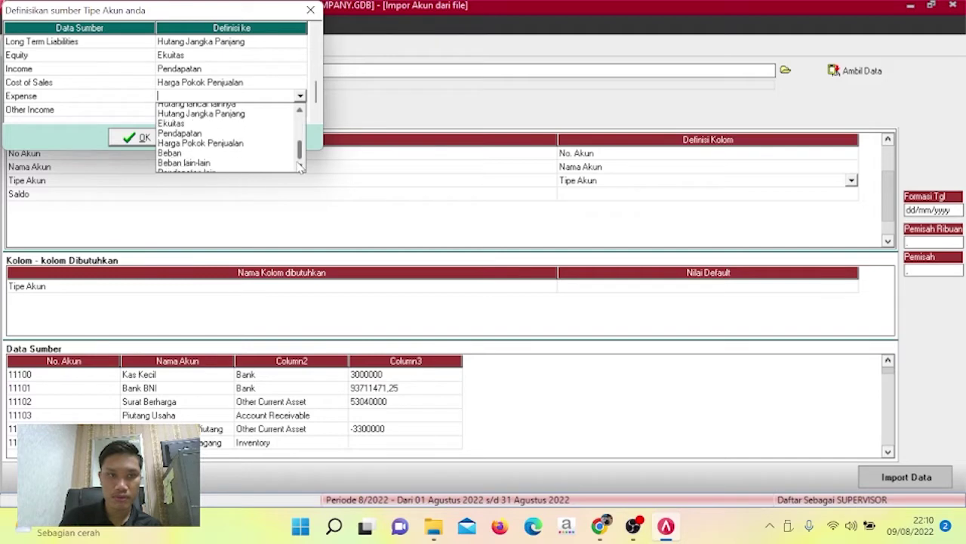
pyautogui.click(258, 153)
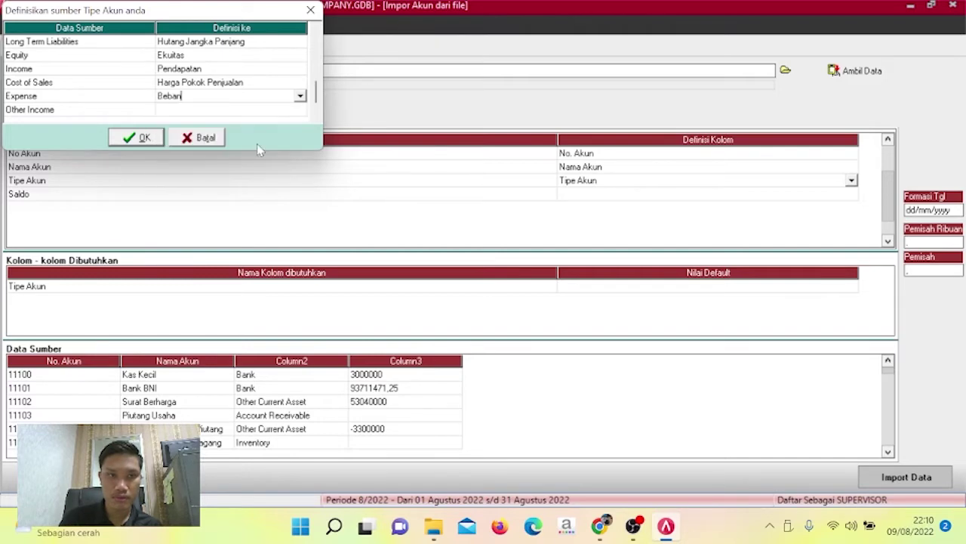
pyautogui.click(300, 96)
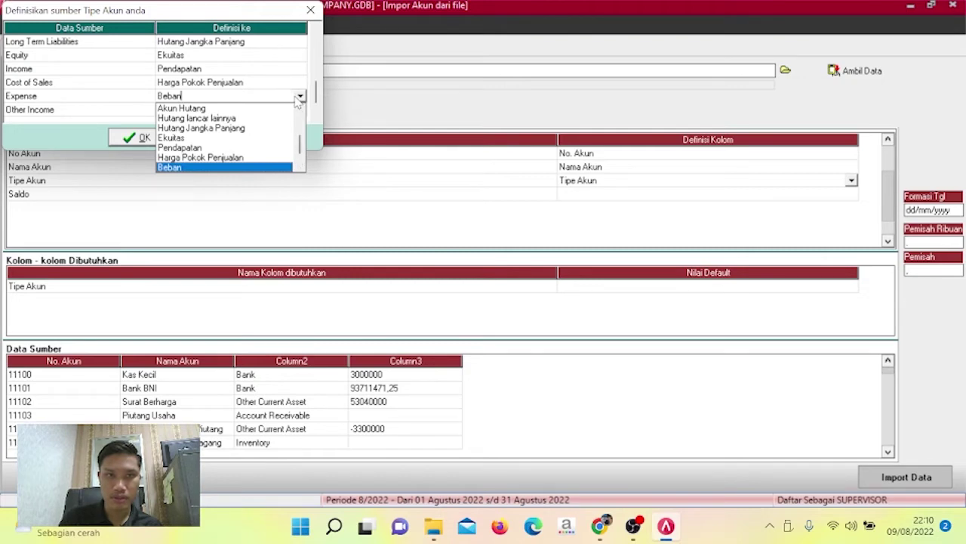
pyautogui.click(268, 167)
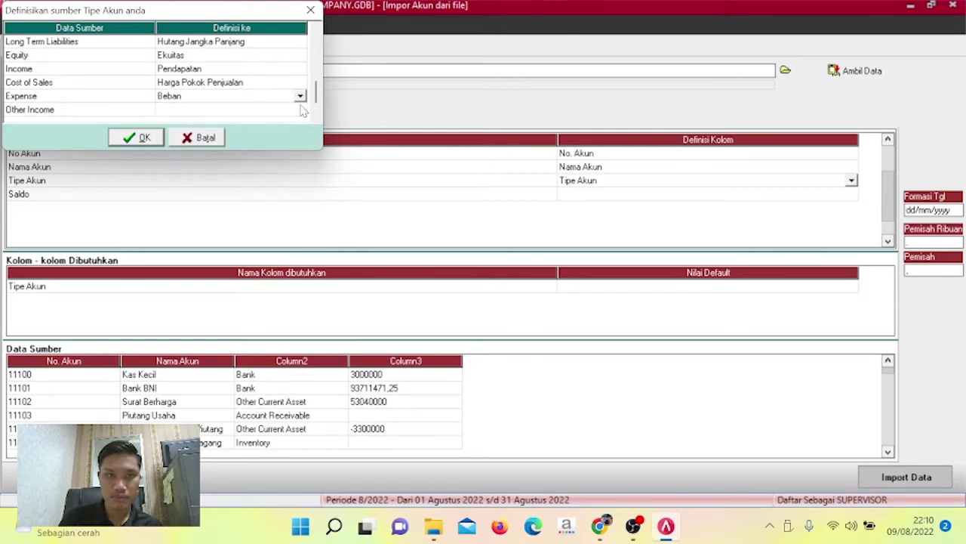
# Map Other Income to Pendapatan lain.
pyautogui.click(299, 109)
pyautogui.click(300, 110)
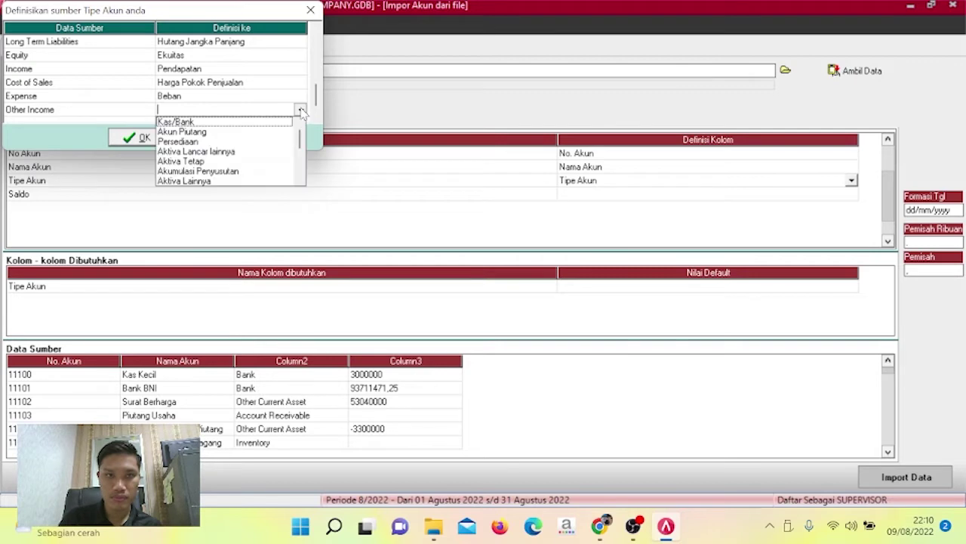
pyautogui.scroll(-3, 302, 155)
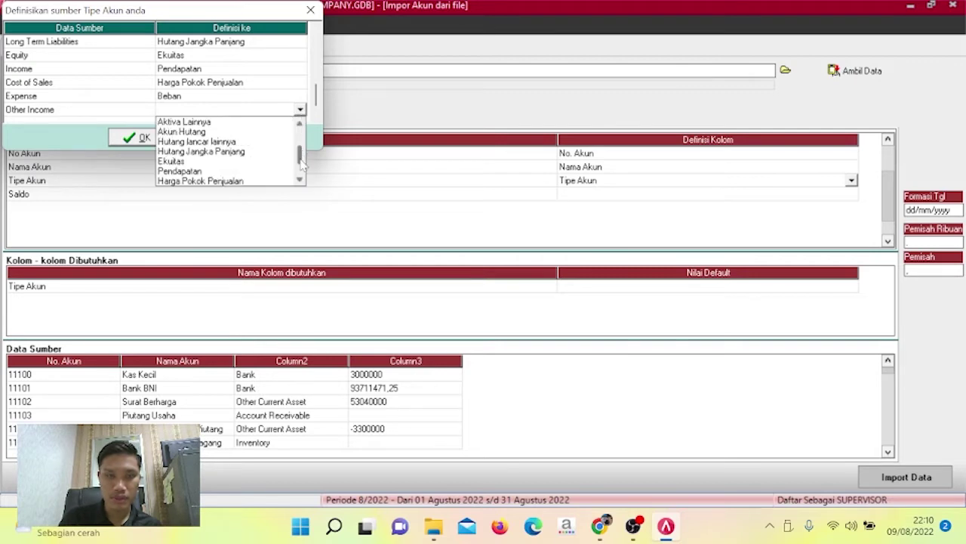
pyautogui.click(240, 184)
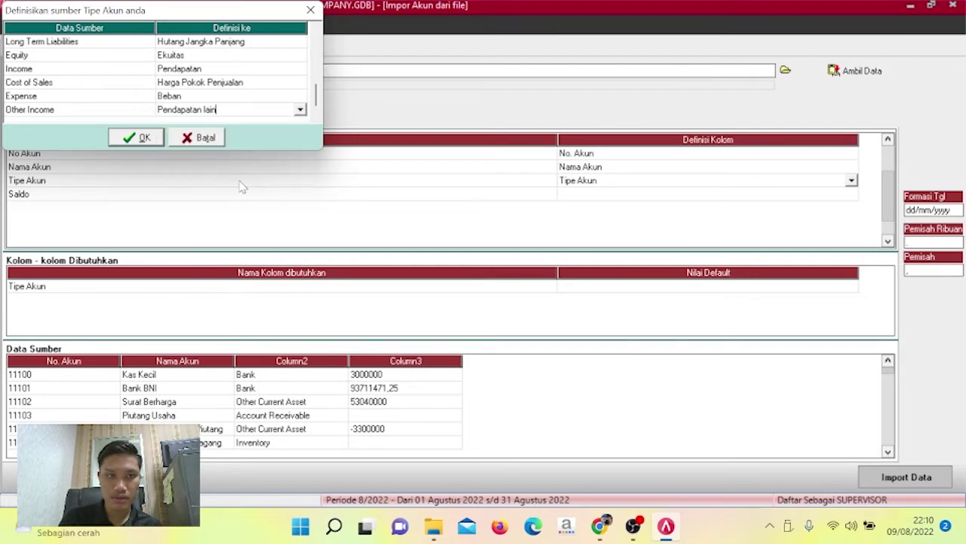
# Map Other Expense to Beban lain-lain and confirm the account type mapping.
pyautogui.click(317, 116)
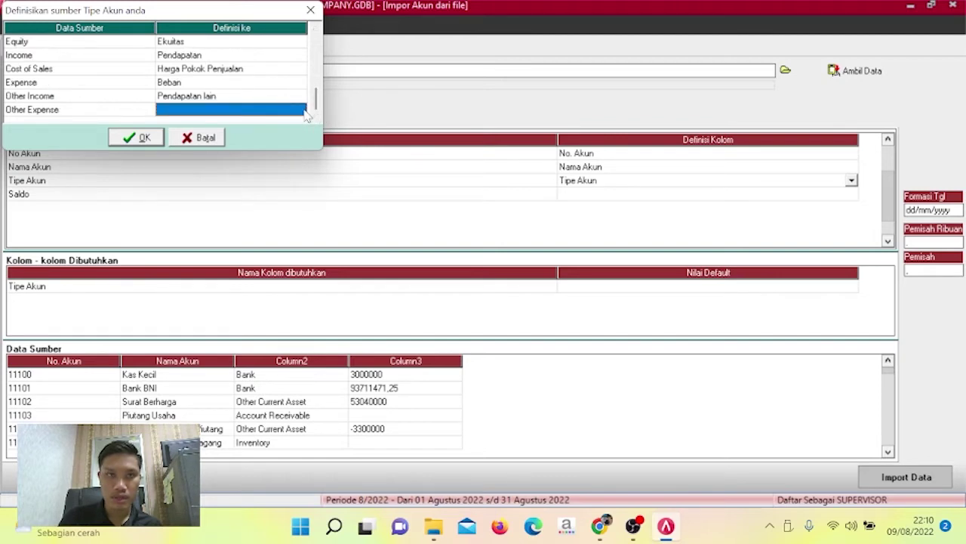
pyautogui.click(303, 111)
pyautogui.click(301, 110)
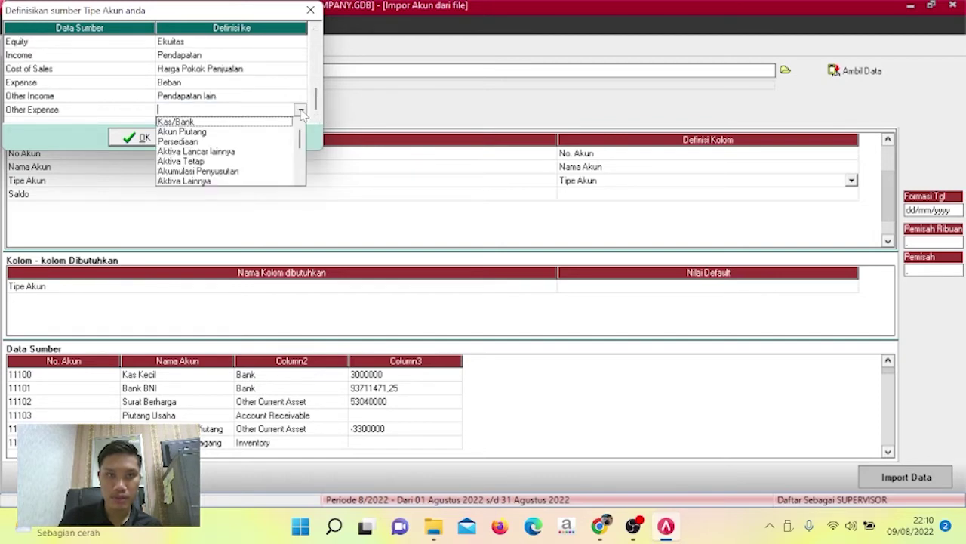
pyautogui.click(300, 181)
pyautogui.click(300, 181)
pyautogui.click(300, 181)
pyautogui.click(300, 181)
pyautogui.click(299, 181)
pyautogui.click(300, 181)
pyautogui.click(300, 181)
pyautogui.click(300, 181)
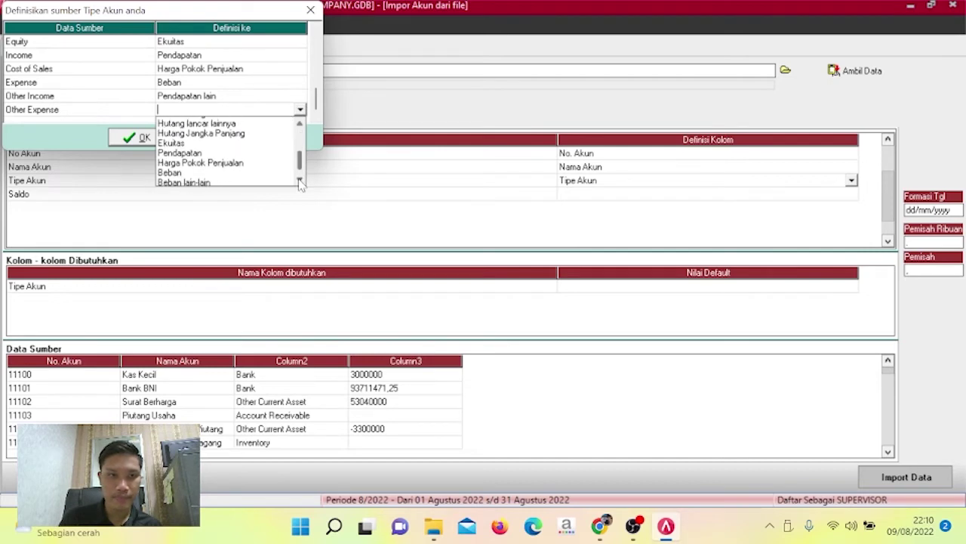
pyautogui.click(299, 181)
pyautogui.click(255, 173)
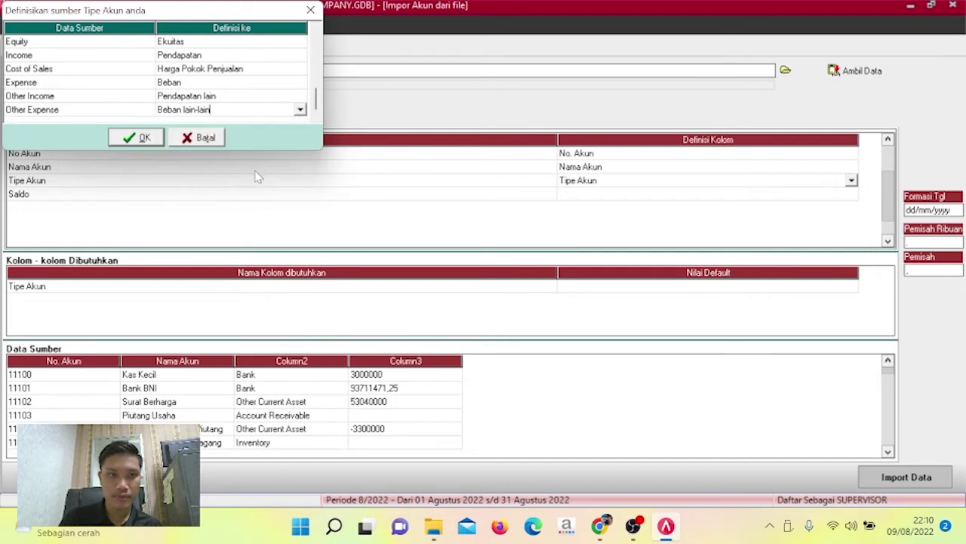
pyautogui.click(145, 140)
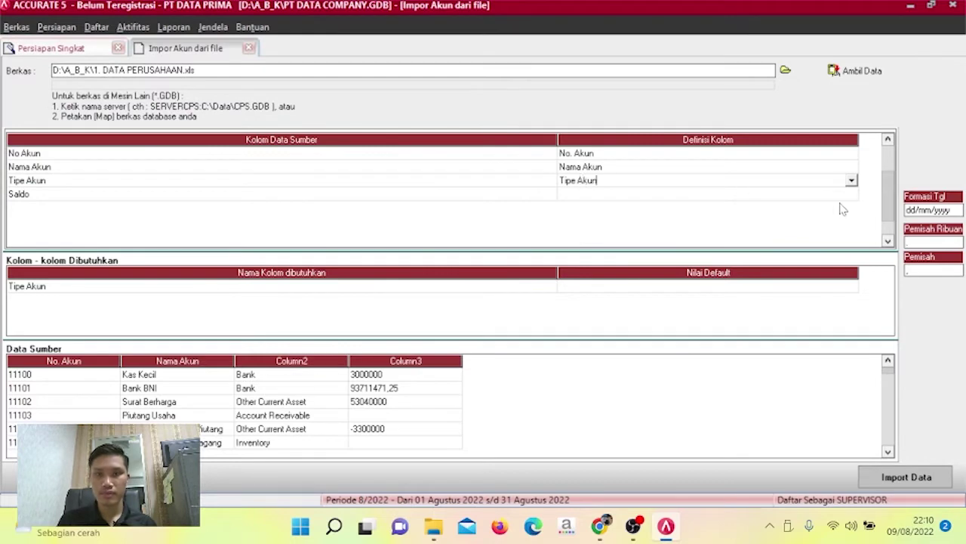
# Map the Saldo column to Saldo Awal, then import the 61 accounts with 0 failures.
pyautogui.click(854, 198)
pyautogui.click(854, 198)
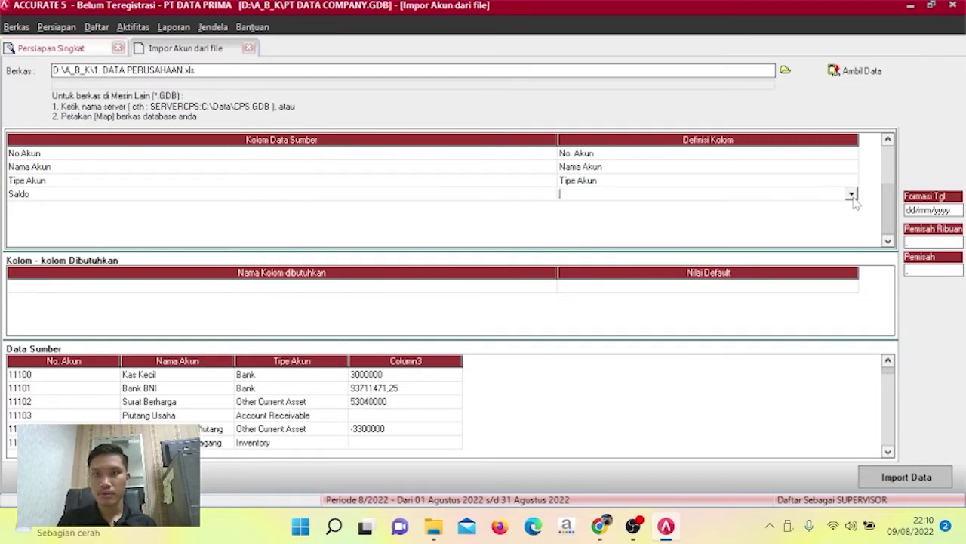
pyautogui.click(852, 194)
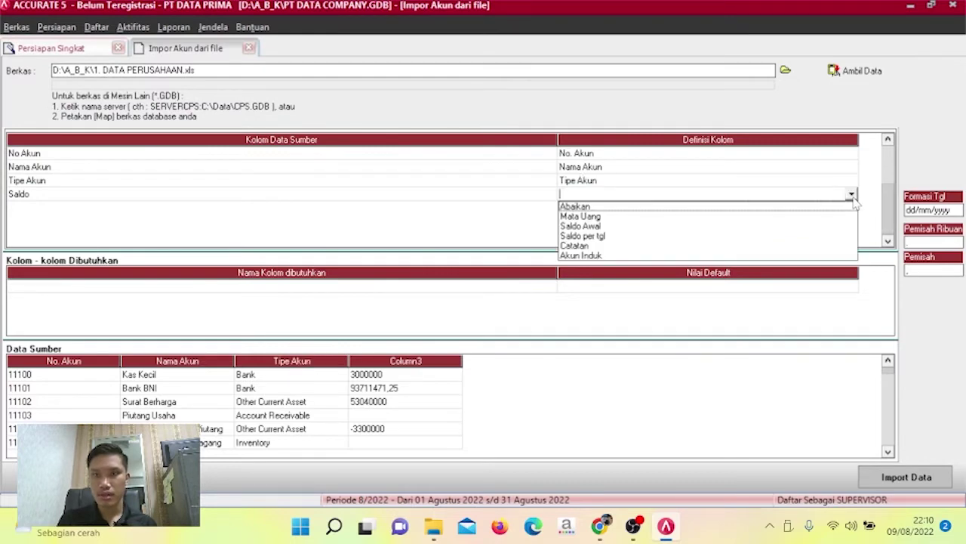
pyautogui.click(597, 227)
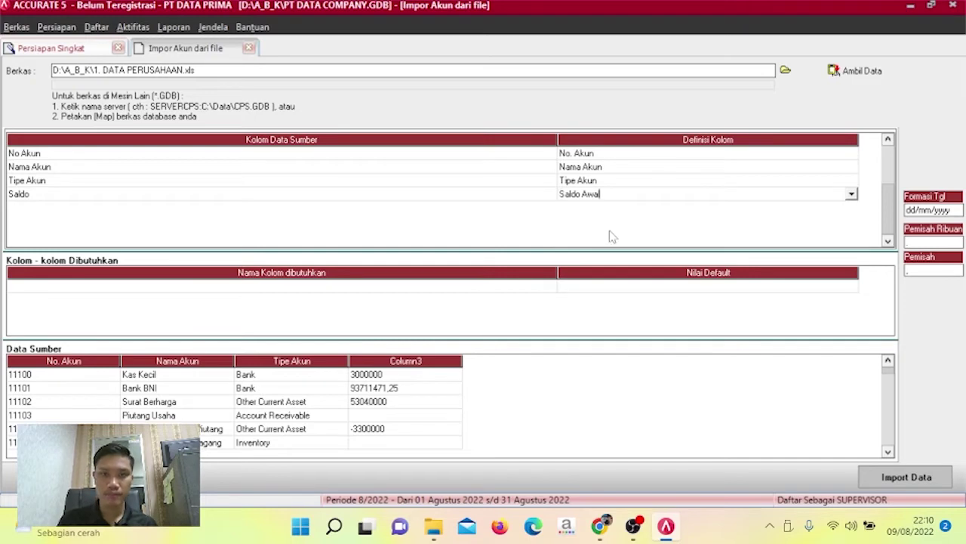
pyautogui.click(704, 291)
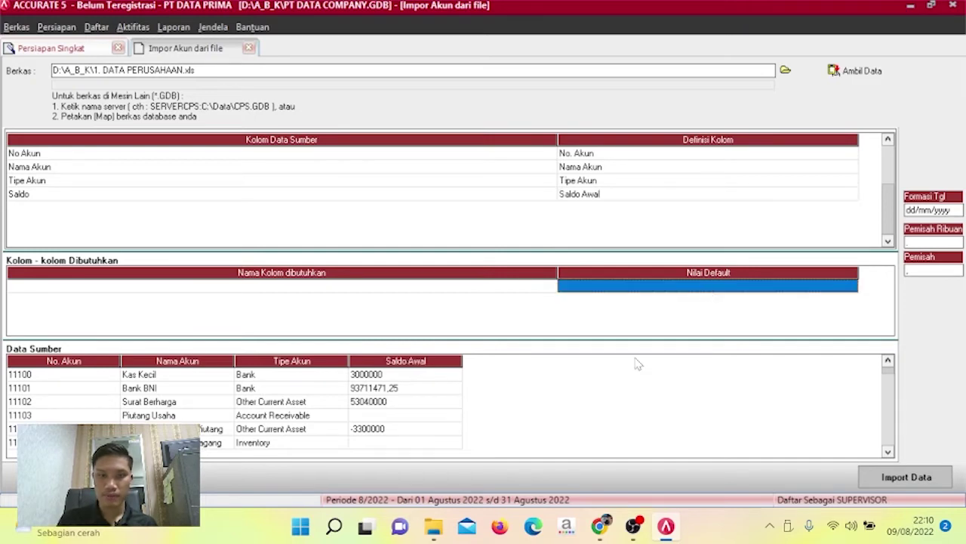
pyautogui.click(887, 481)
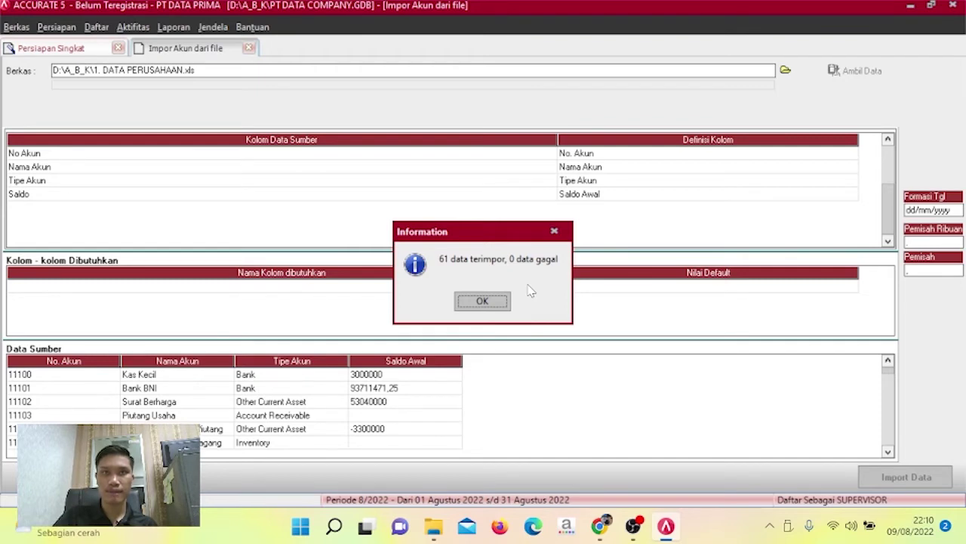
pyautogui.click(487, 304)
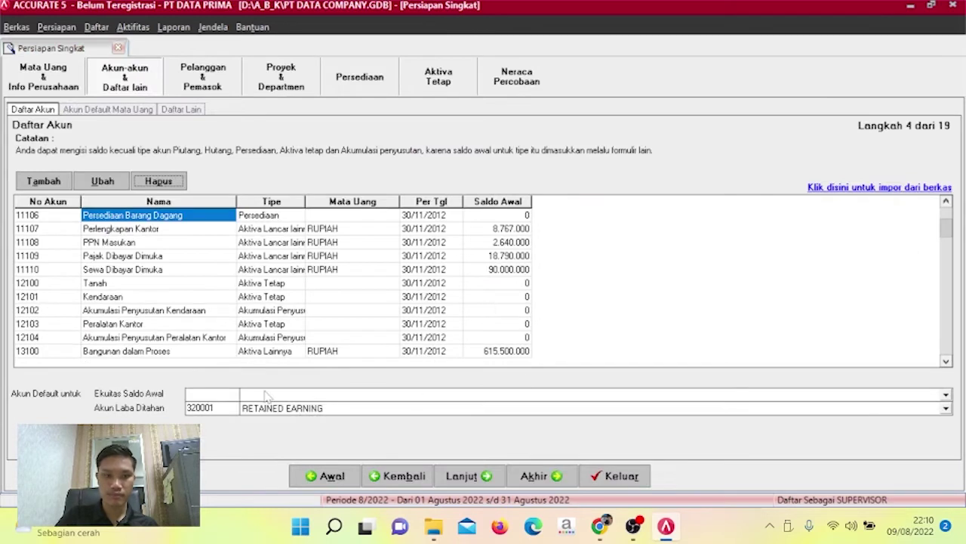
# Enter 320001 RETAINED EARNING as the Ekuitas Saldo Awal default account.
pyautogui.click(223, 393)
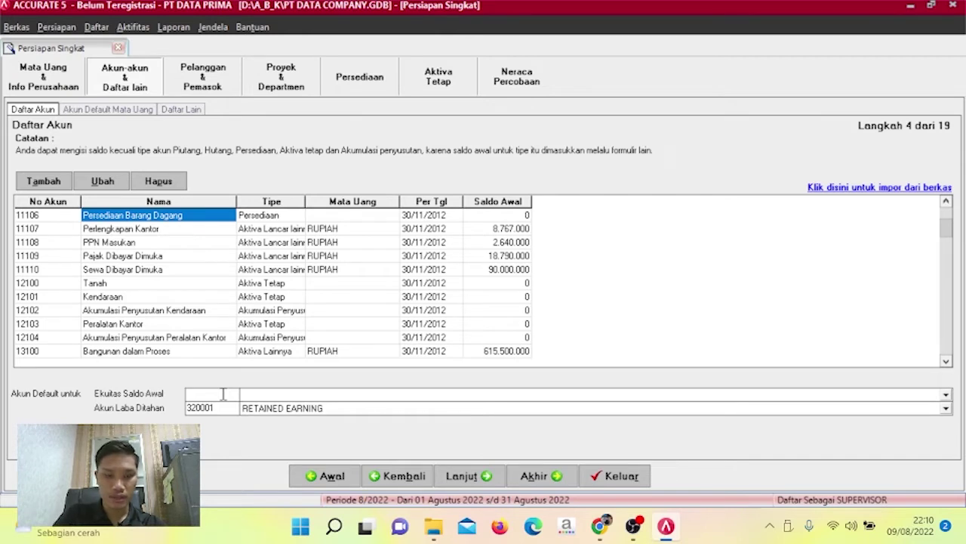
pyautogui.write('320001')
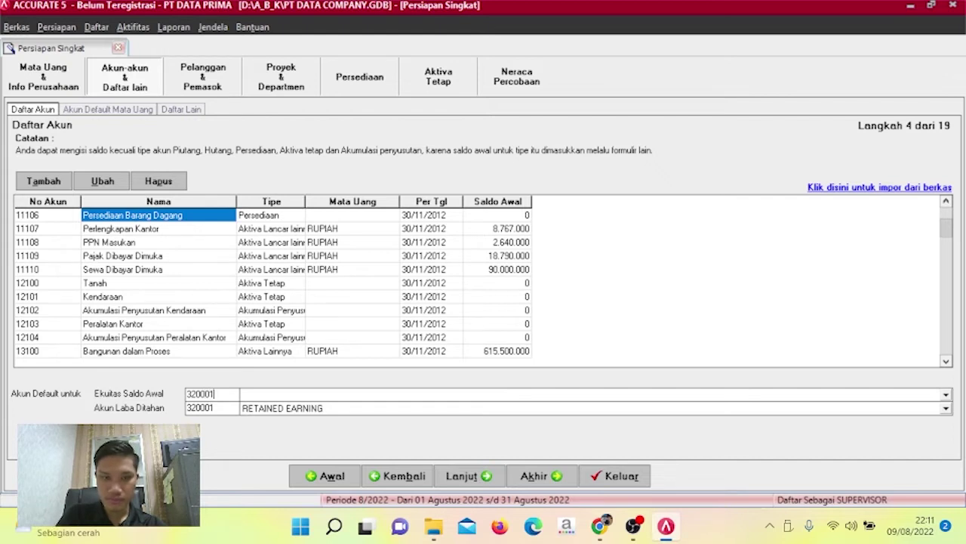
pyautogui.press('Tab')
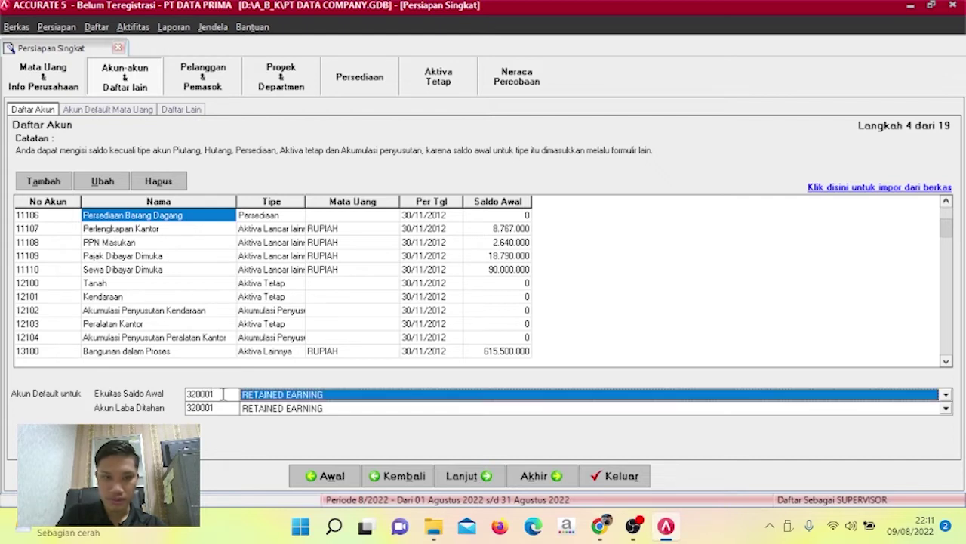
pyautogui.click(365, 300)
pyautogui.press('Down')
pyautogui.press('Down')
pyautogui.press('Down')
pyautogui.press('Down')
pyautogui.press('Down')
pyautogui.press('Down')
pyautogui.press('Down')
pyautogui.press('Down')
pyautogui.press('Down')
pyautogui.press('Down')
pyautogui.press('Down')
pyautogui.press('Down')
pyautogui.press('Down')
pyautogui.press('Down')
pyautogui.press('Down')
pyautogui.press('Down')
pyautogui.press('Down')
pyautogui.press('Down')
pyautogui.press('Down')
pyautogui.press('Down')
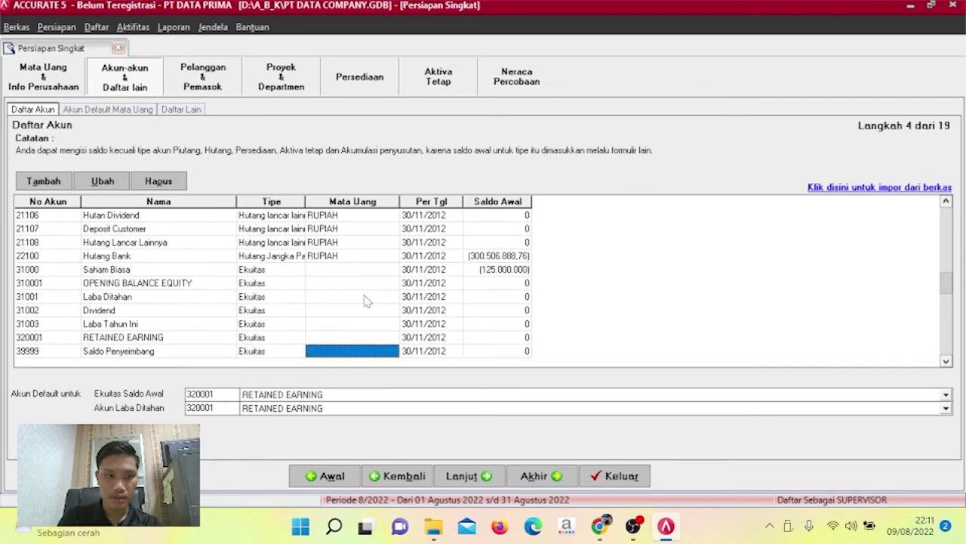
# Delete account 31001 Laba Ditahan from the account list.
pyautogui.press('Down')
pyautogui.press('Down')
pyautogui.click(129, 273)
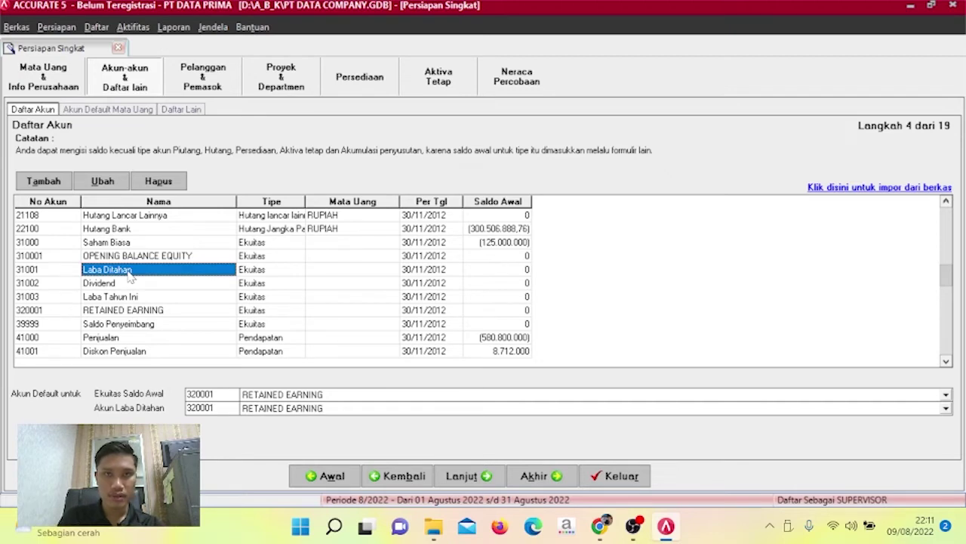
pyautogui.click(166, 186)
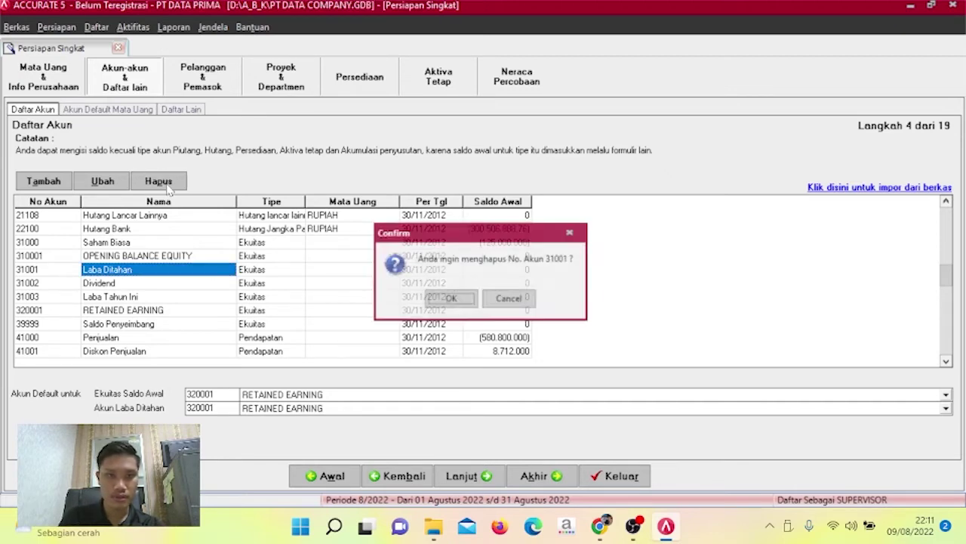
pyautogui.click(438, 302)
# Renumber account 320001 RETAINED EARNING to 31001 and rename it LABA DITAHAN.
pyautogui.click(141, 298)
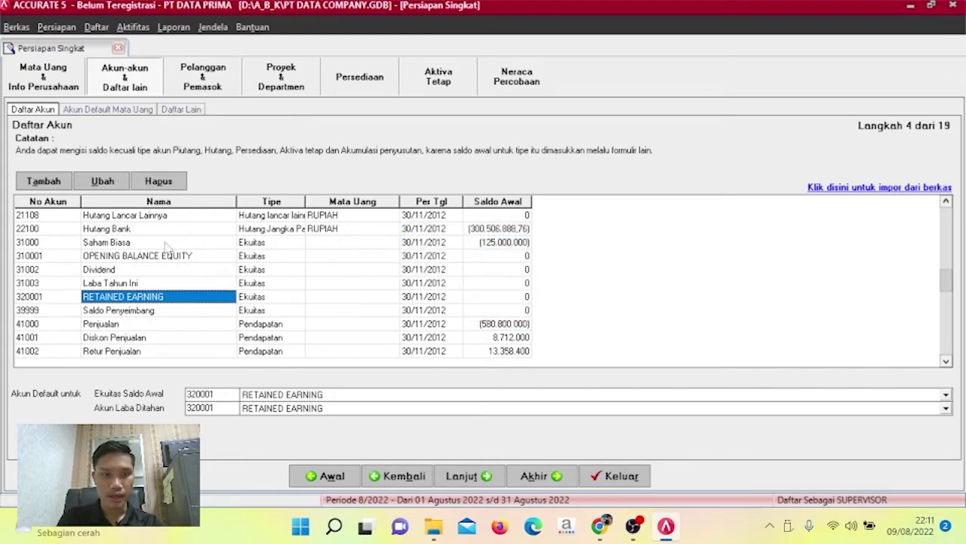
pyautogui.click(36, 299)
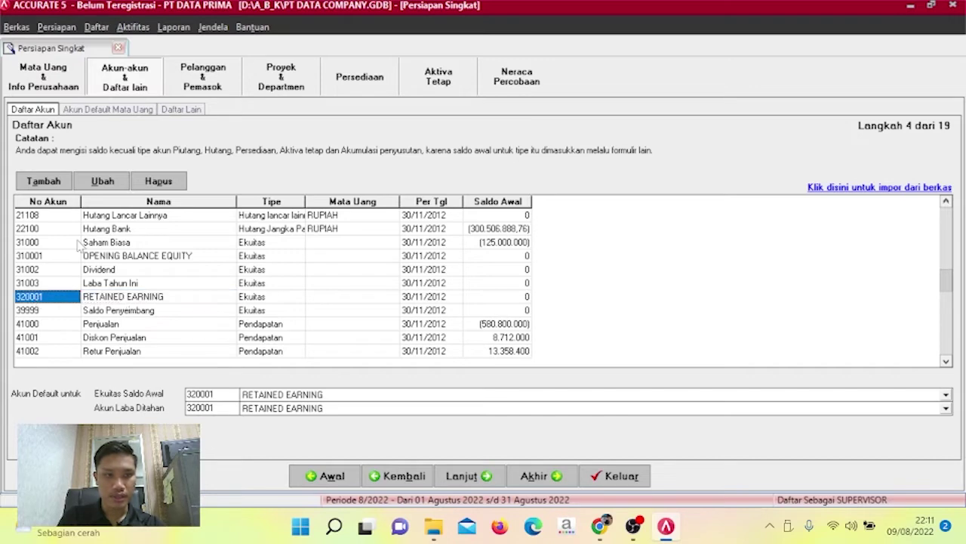
pyautogui.click(100, 185)
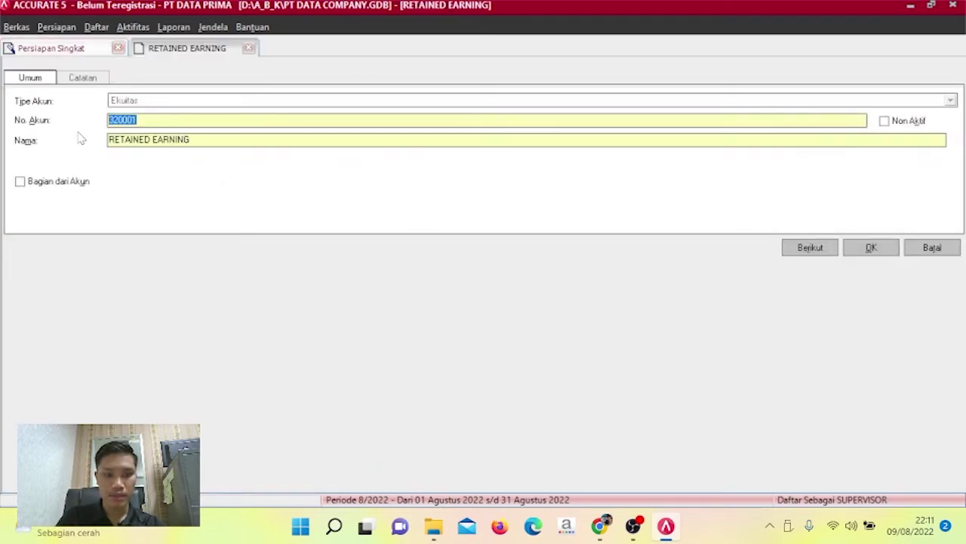
pyautogui.write('3')
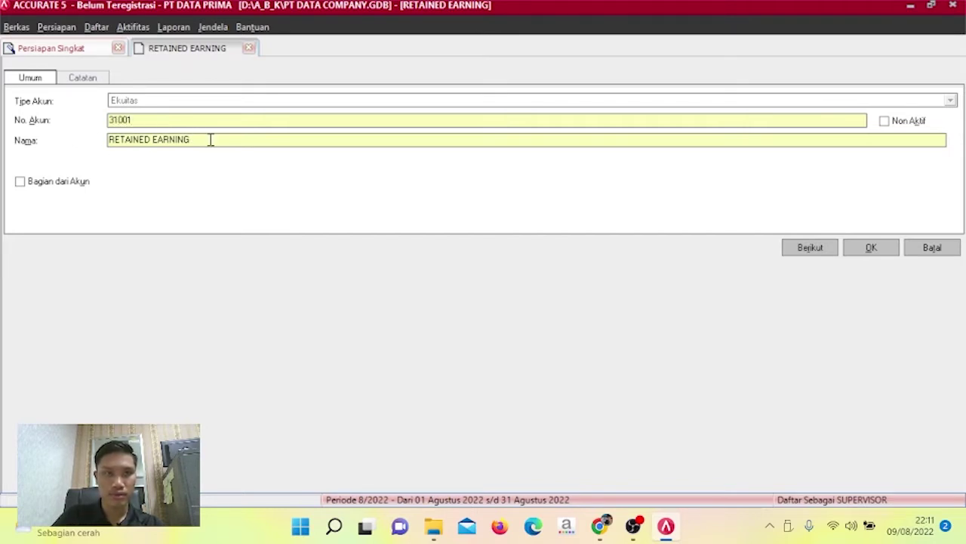
pyautogui.moveTo(209, 139); pyautogui.dragTo(70, 139)
pyautogui.write('LABA')
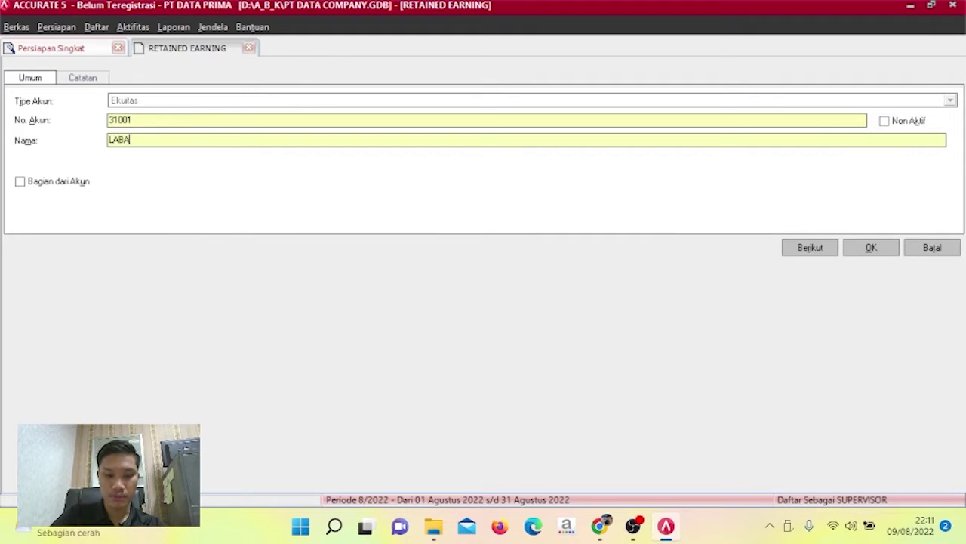
pyautogui.write(' DITAHAN')
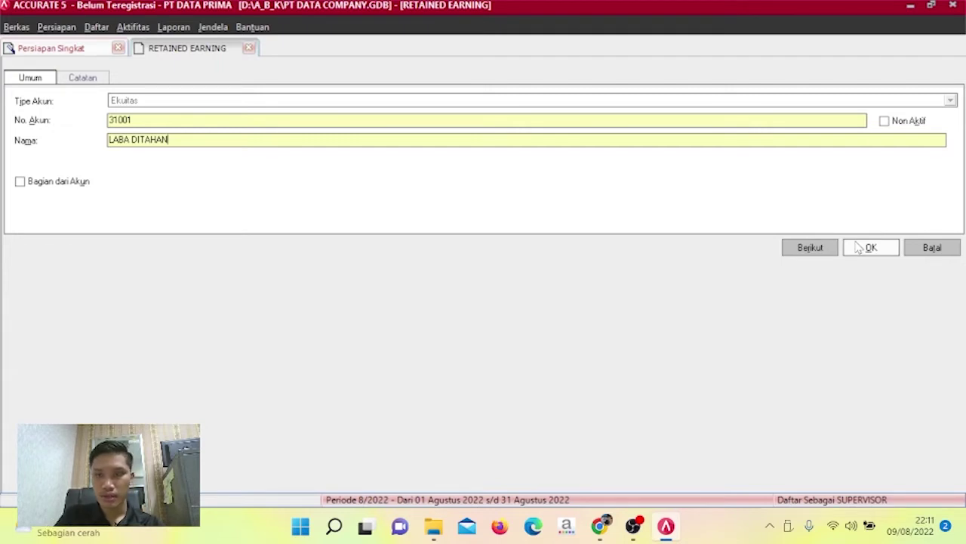
pyautogui.click(861, 249)
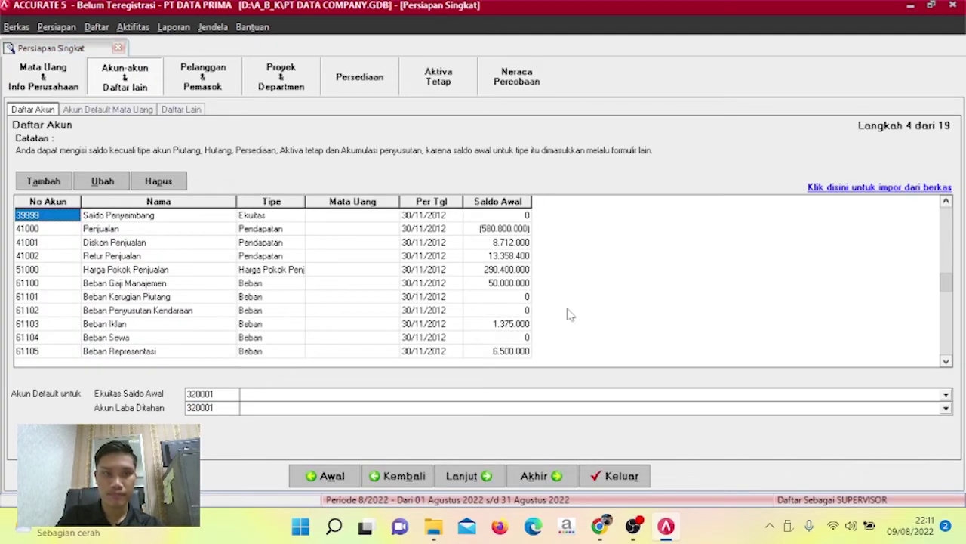
# Enter 31001 LABA DITAHAN as the default equity codes and advance to step 5.
pyautogui.moveTo(226, 407); pyautogui.dragTo(153, 414)
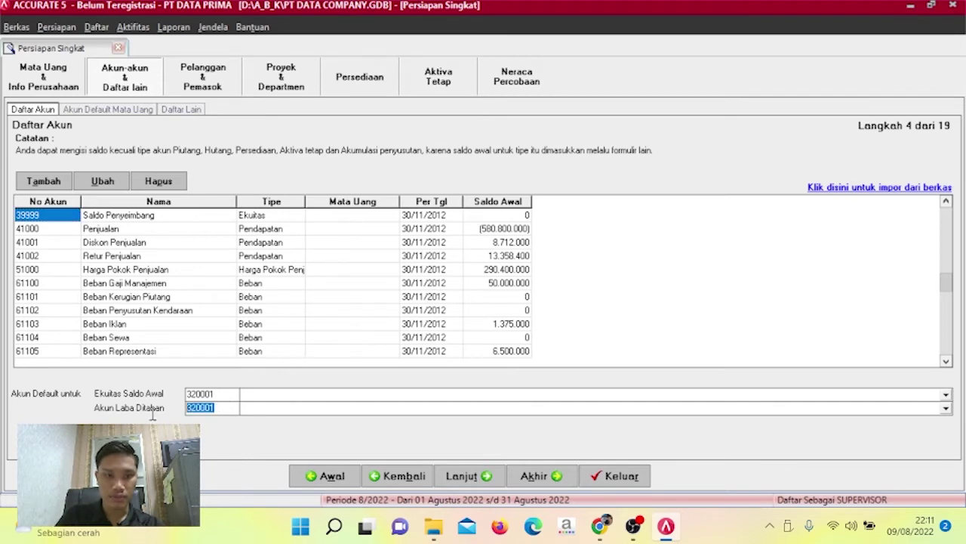
pyautogui.write('31001')
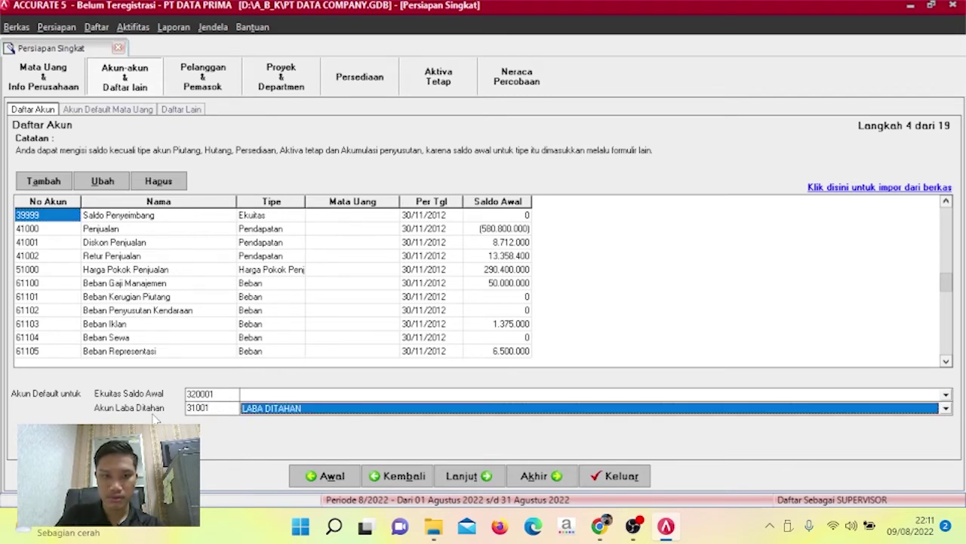
pyautogui.moveTo(223, 393); pyautogui.dragTo(166, 404)
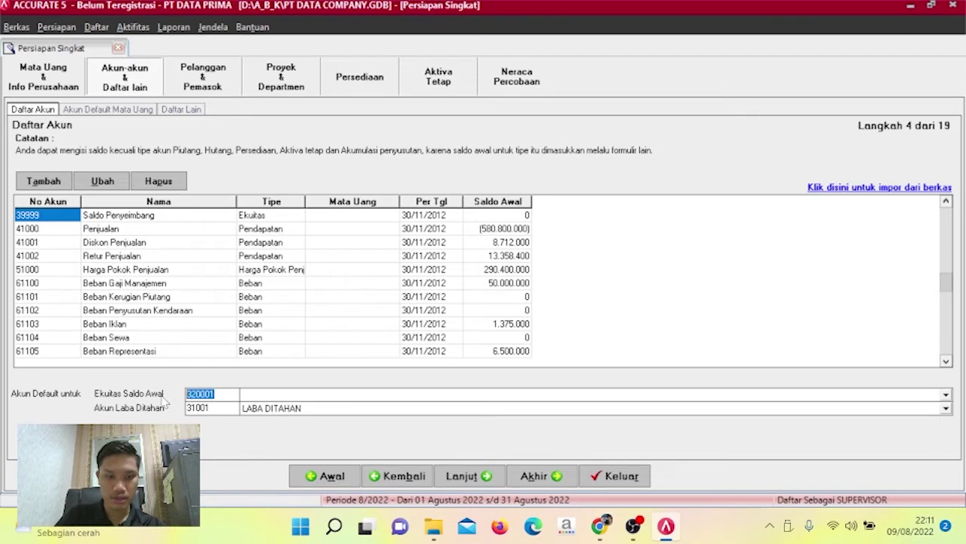
pyautogui.write('310')
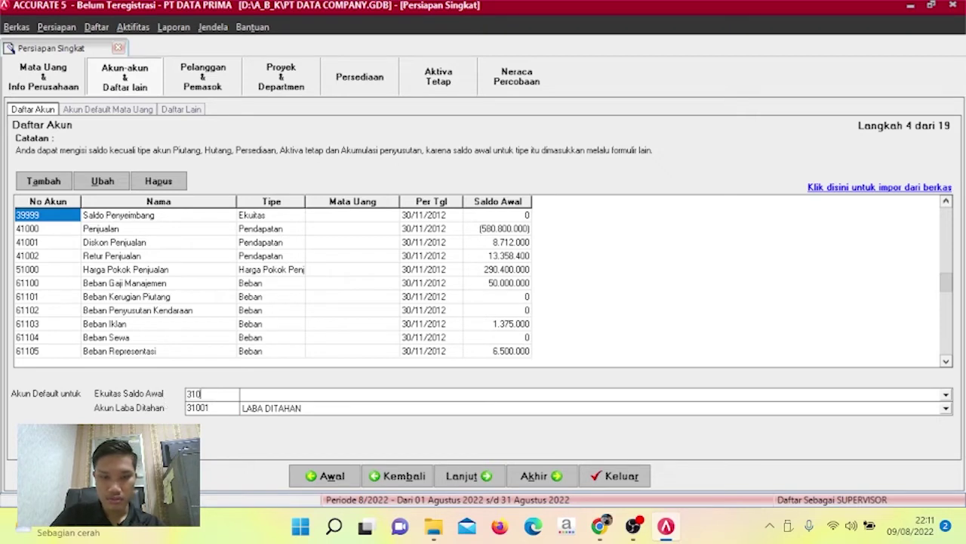
pyautogui.write('01')
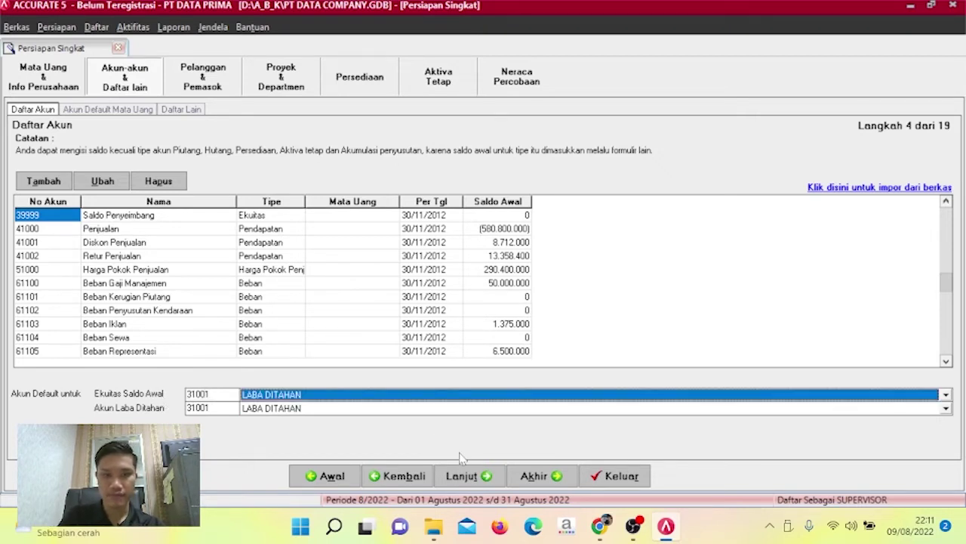
pyautogui.click(469, 476)
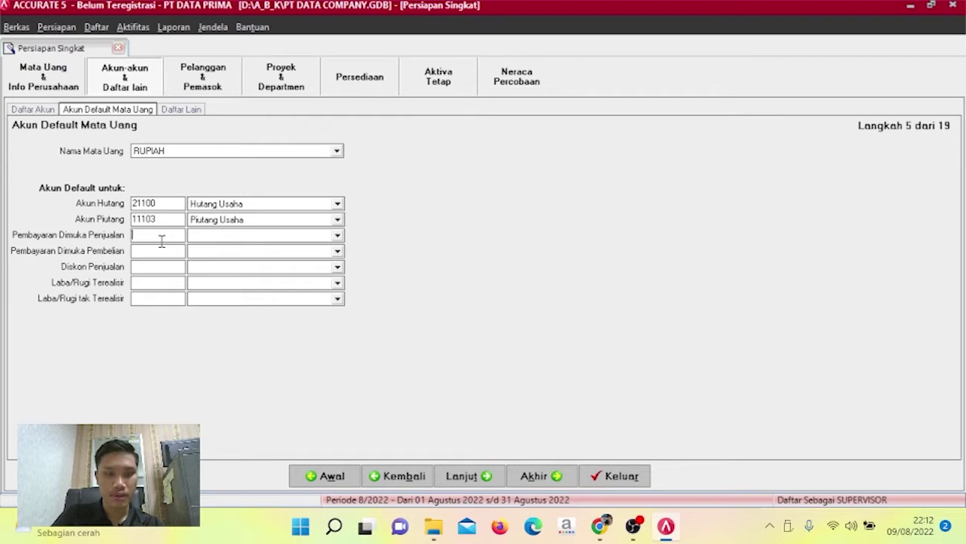
# Set sales advance payment 21100, purchase advance payment 11103 and sales discount 41001, then continue.
pyautogui.write('21100')
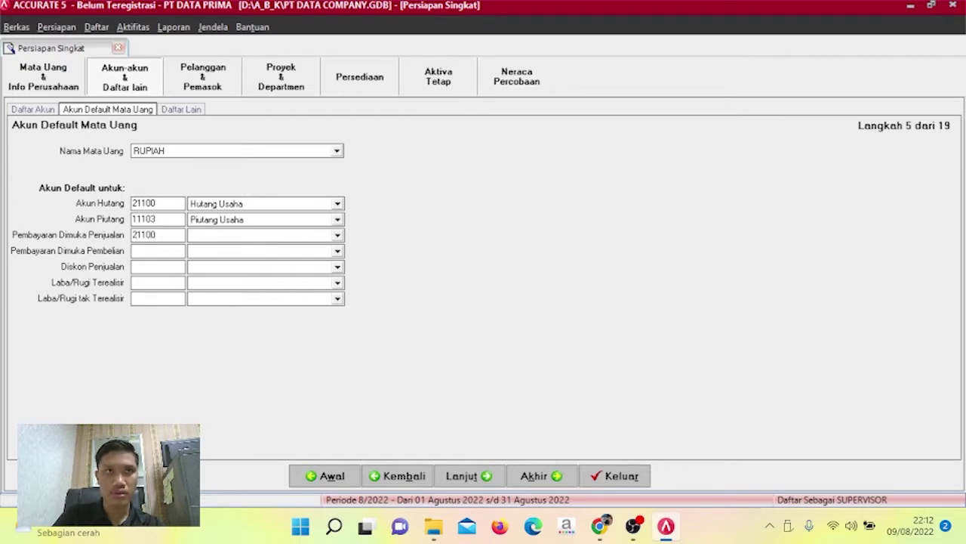
pyautogui.press('Tab')
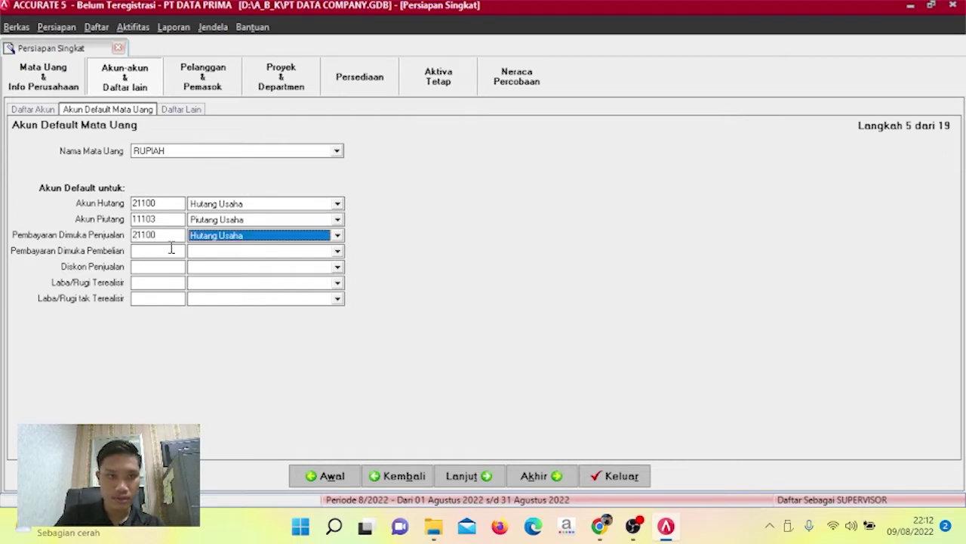
pyautogui.click(176, 250)
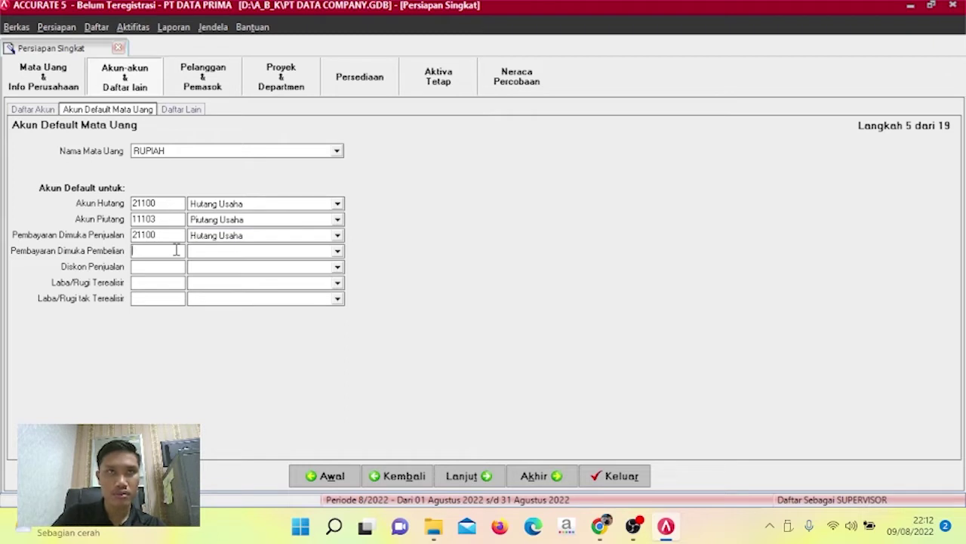
pyautogui.write('11103')
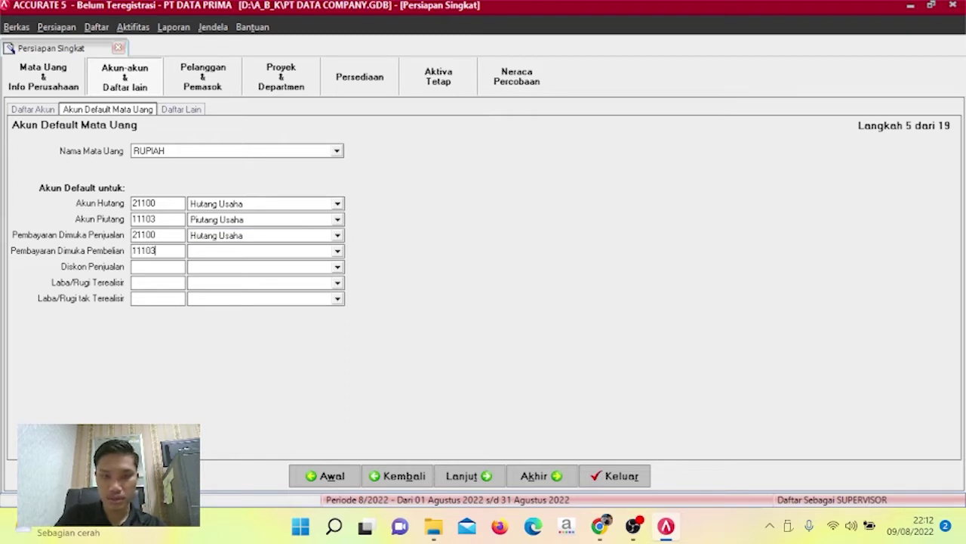
pyautogui.press('Tab')
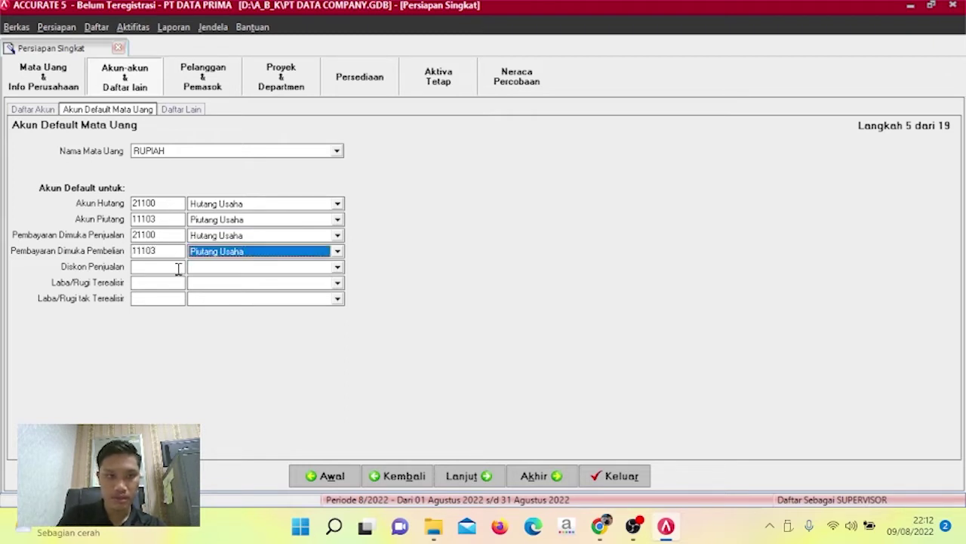
pyautogui.click(177, 268)
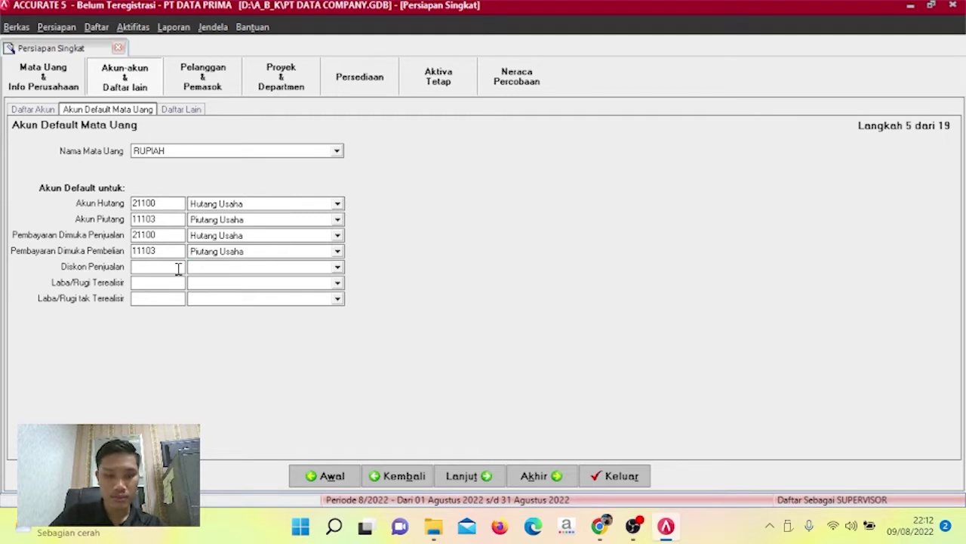
pyautogui.write('41001')
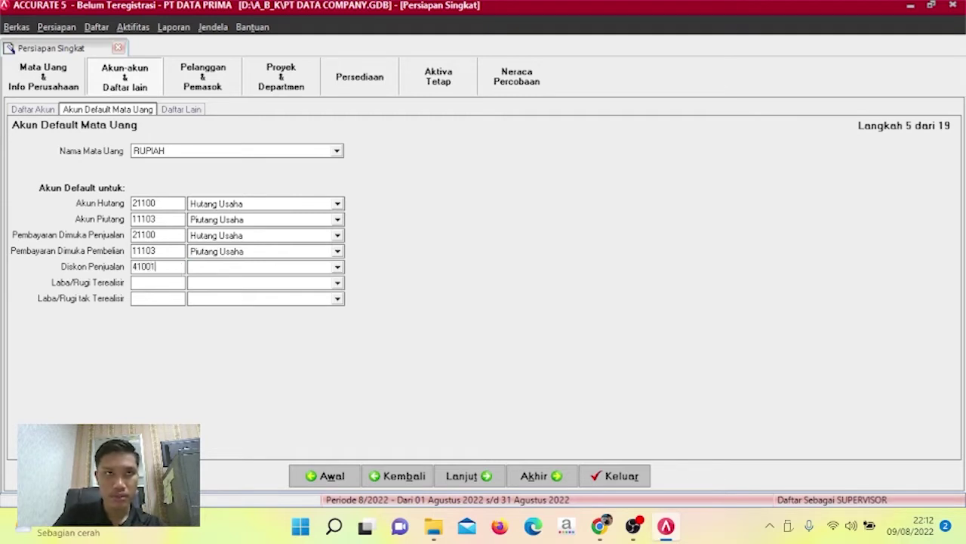
pyautogui.press('Tab')
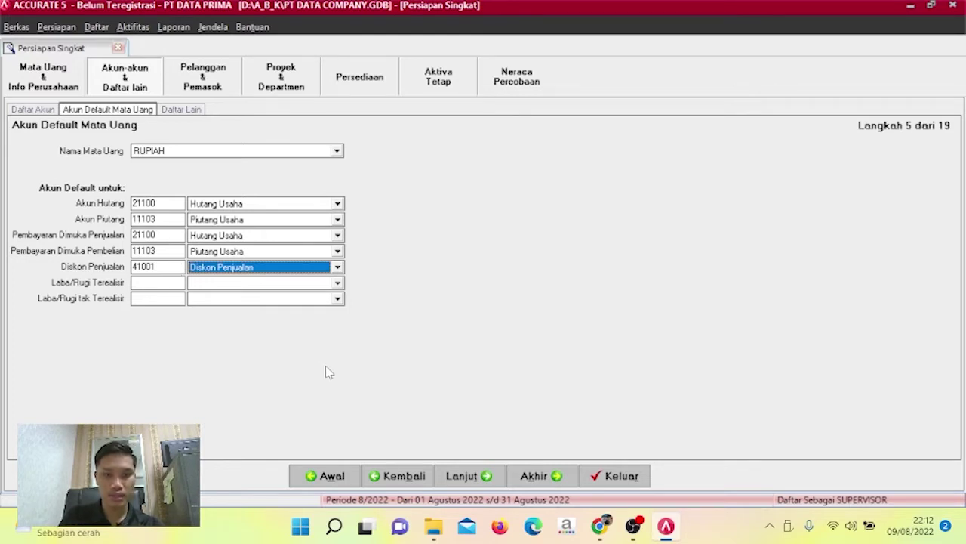
pyautogui.click(474, 475)
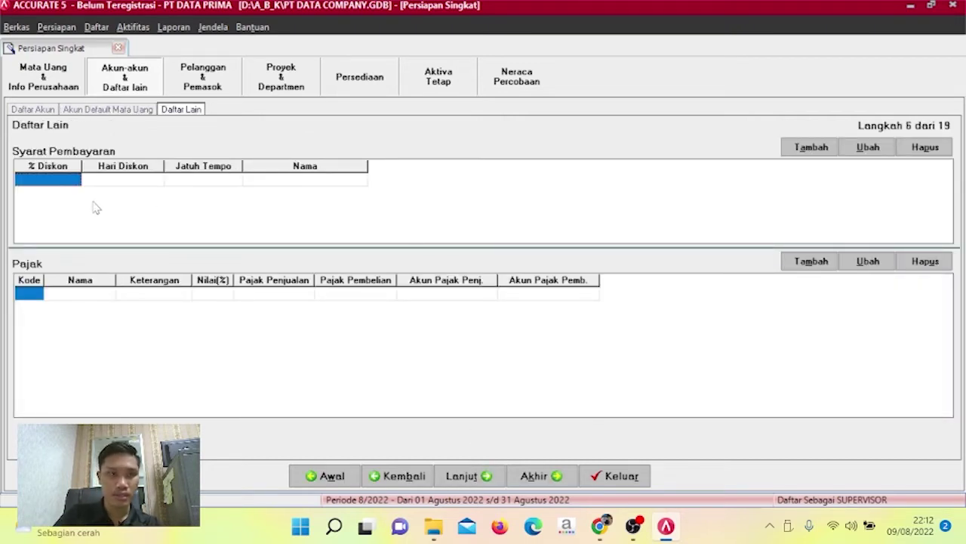
# Add payment term 2/10 n/30: 2% discount within 10 days, due in 30.
pyautogui.write('2')
pyautogui.press('Tab')
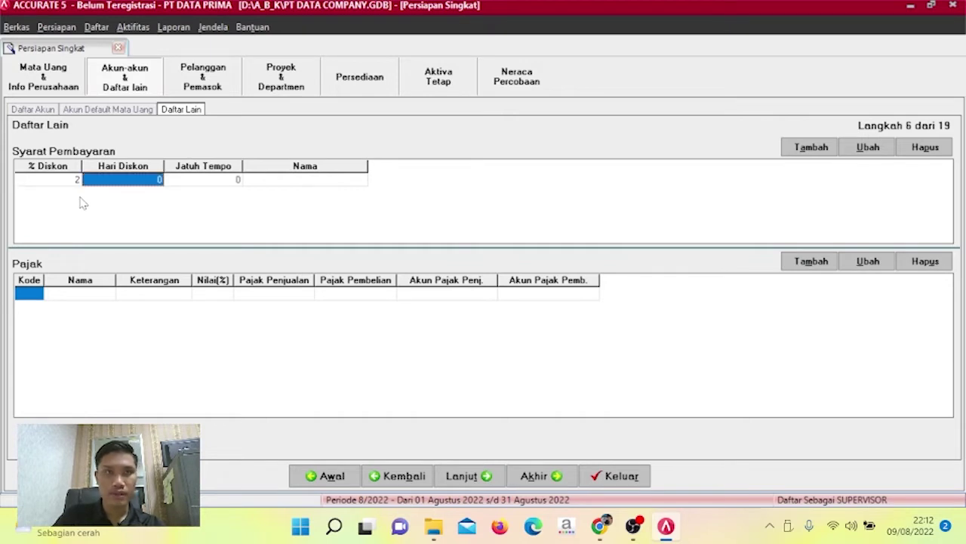
pyautogui.write('10')
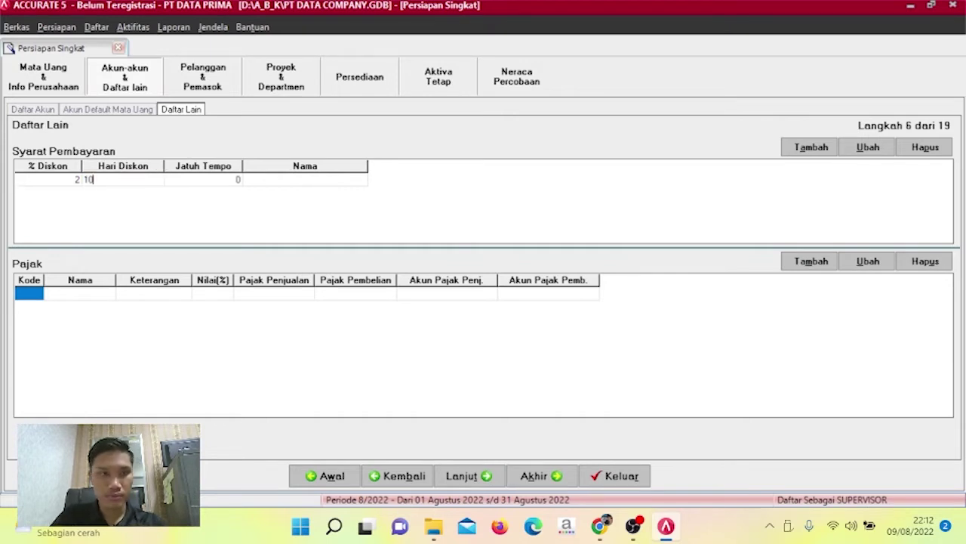
pyautogui.press('Tab')
pyautogui.write('30')
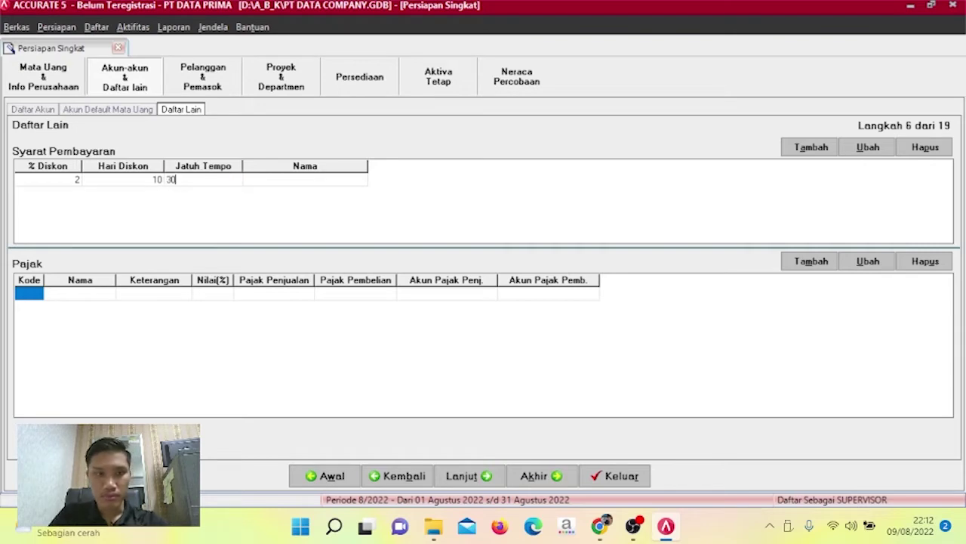
pyautogui.press('Tab')
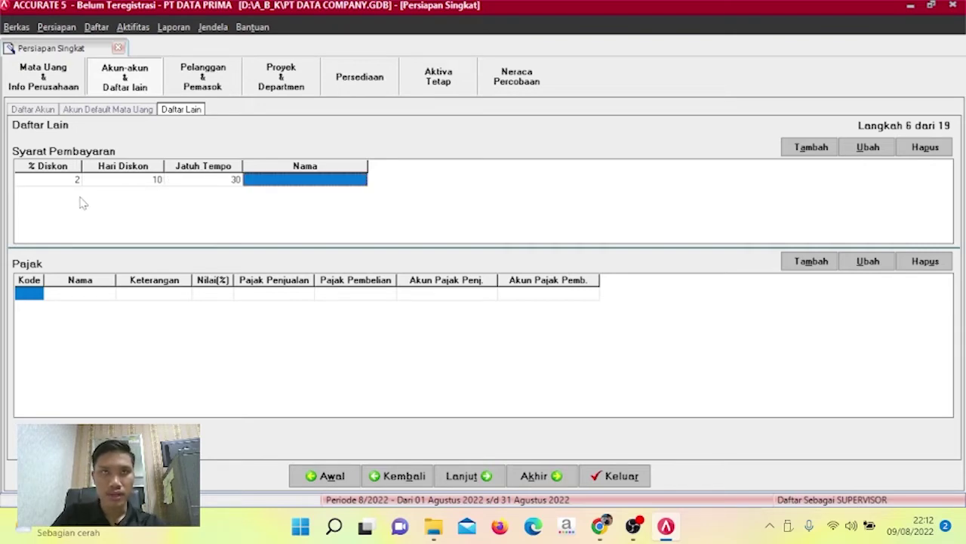
pyautogui.press('Tab')
# Add payment term 5/20 n/30: 5% discount within 20 days, due in 30.
pyautogui.write('5')
pyautogui.press('Tab')
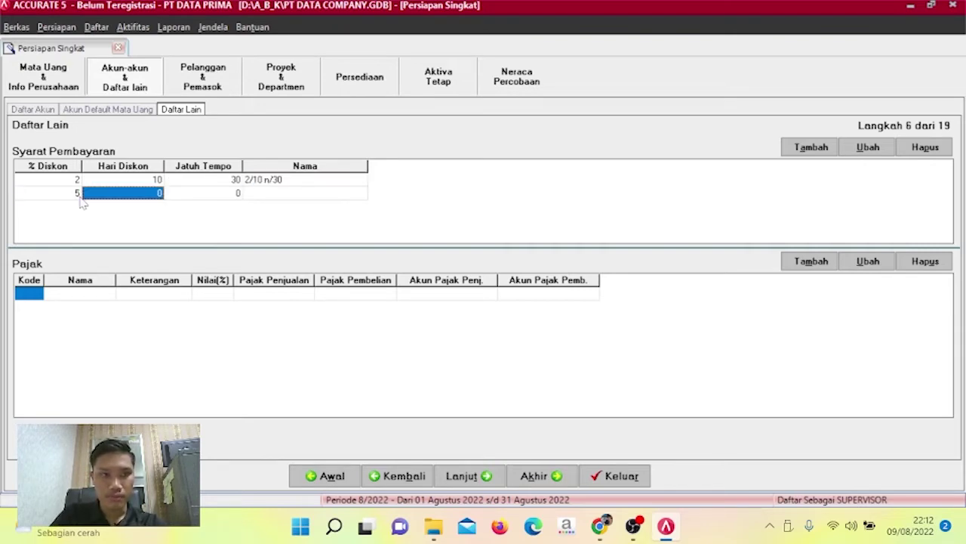
pyautogui.write('25')
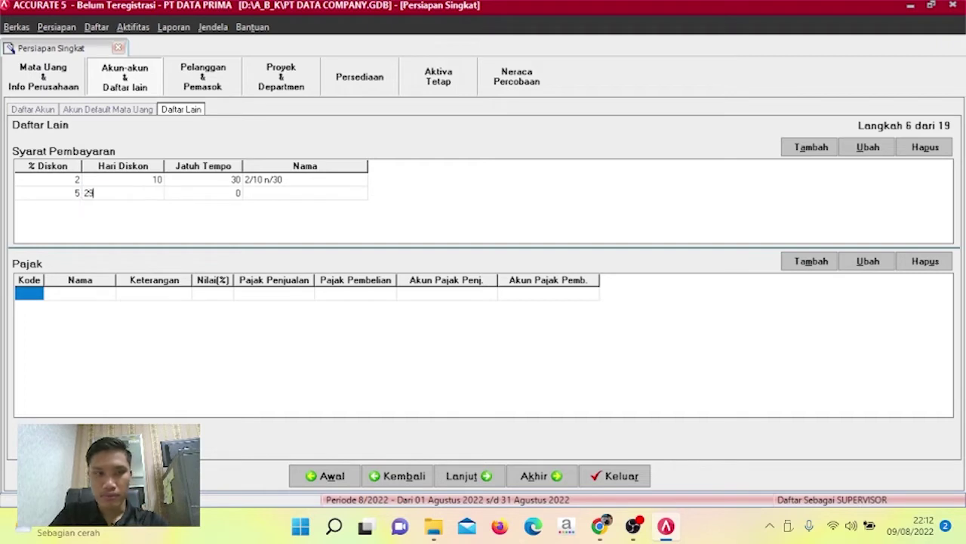
pyautogui.write('0')
pyautogui.press('Tab')
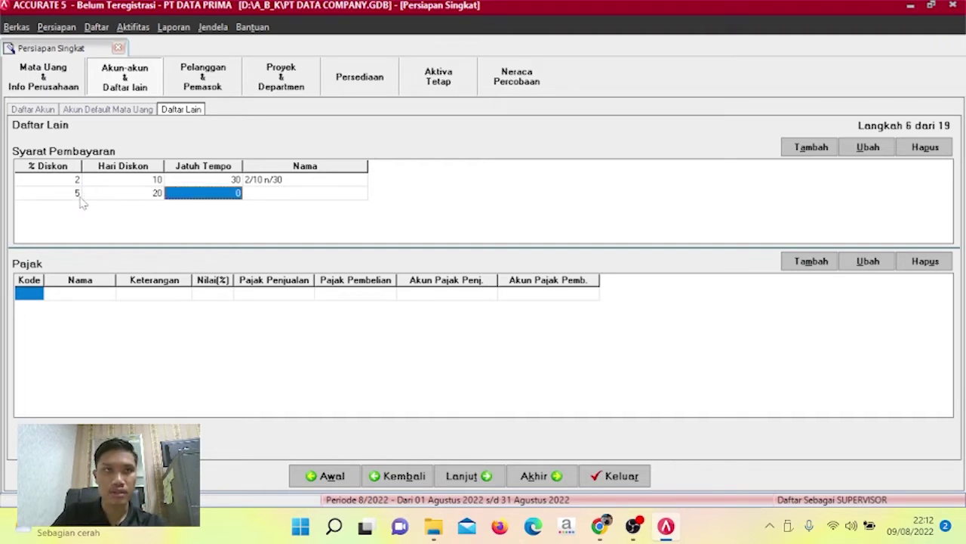
pyautogui.write('30')
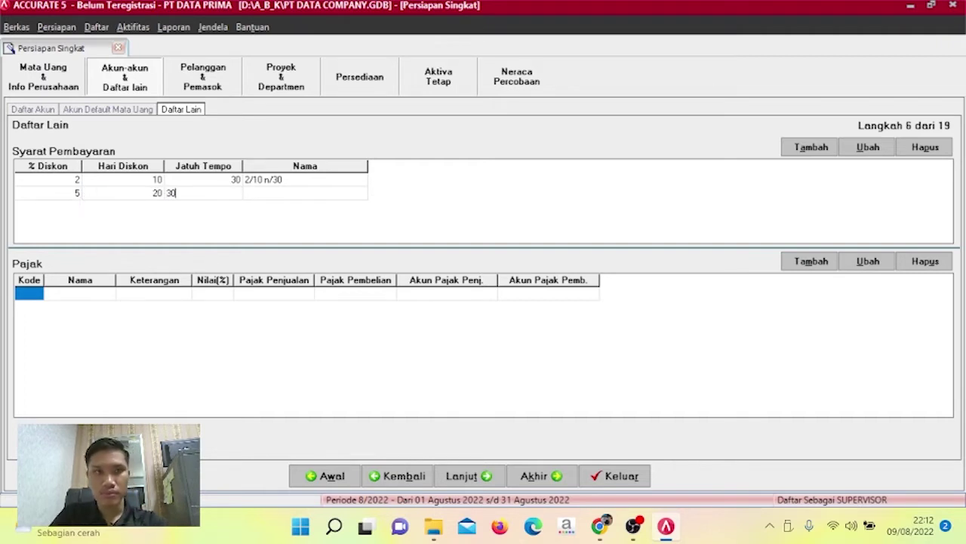
pyautogui.press('Tab')
pyautogui.press('Tab')
pyautogui.press('Tab')
pyautogui.press('Tab')
pyautogui.press('Tab')
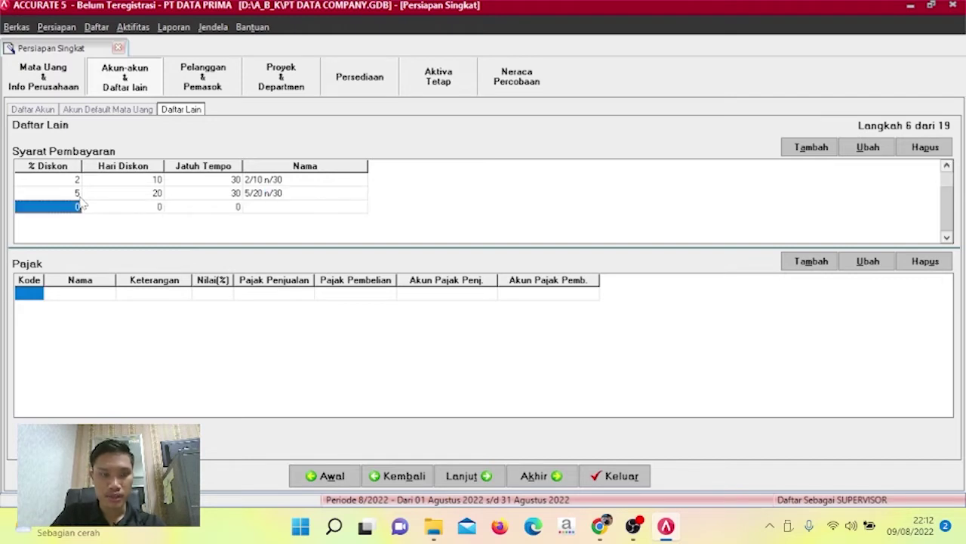
pyautogui.press('Tab')
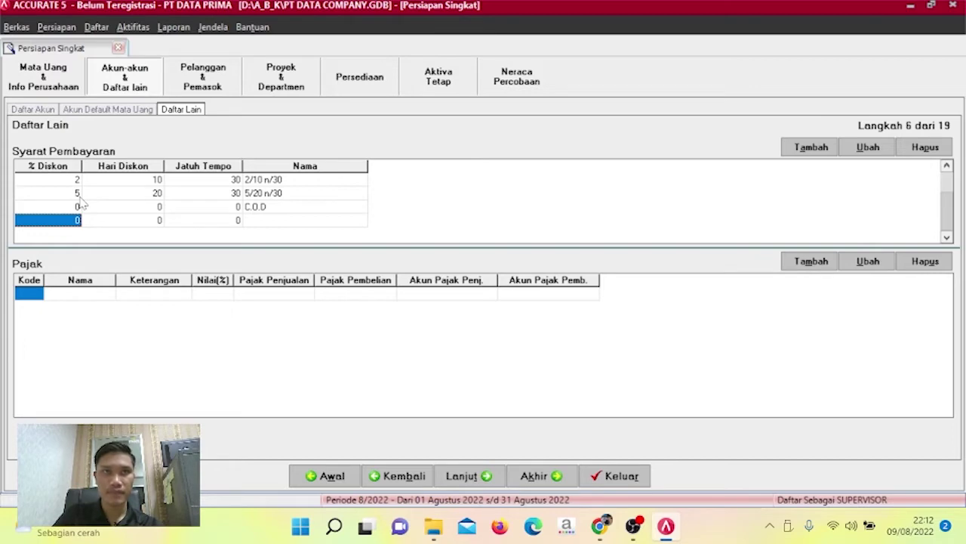
pyautogui.click(31, 294)
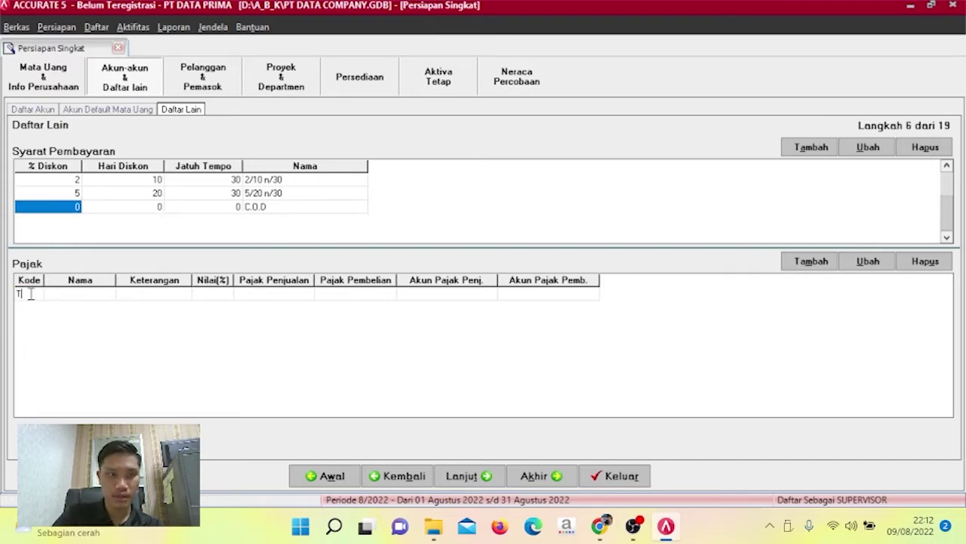
# Enter tax code T named PPN, described 'PAJAK PERTAMBAHAN NILAI', at a 10% rate.
pyautogui.press('Tab')
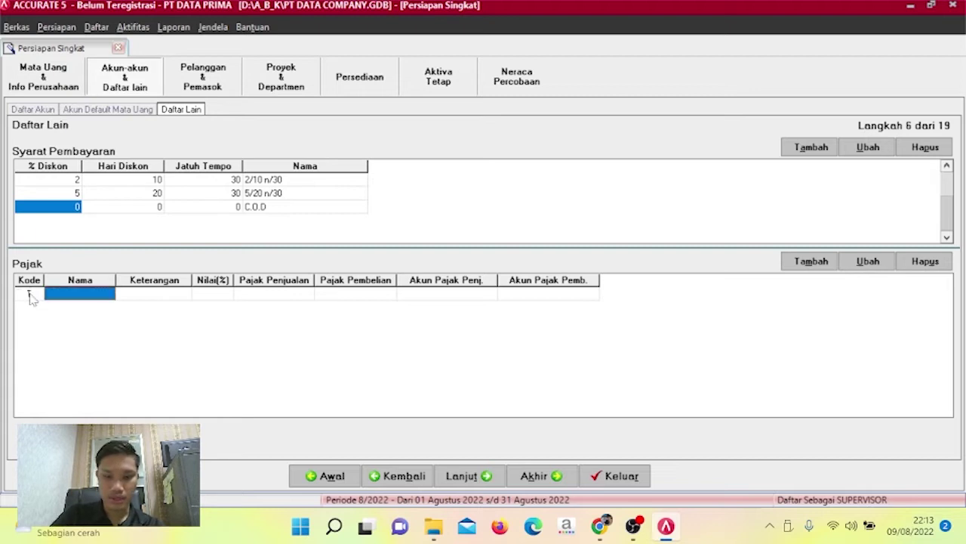
pyautogui.write('PPN')
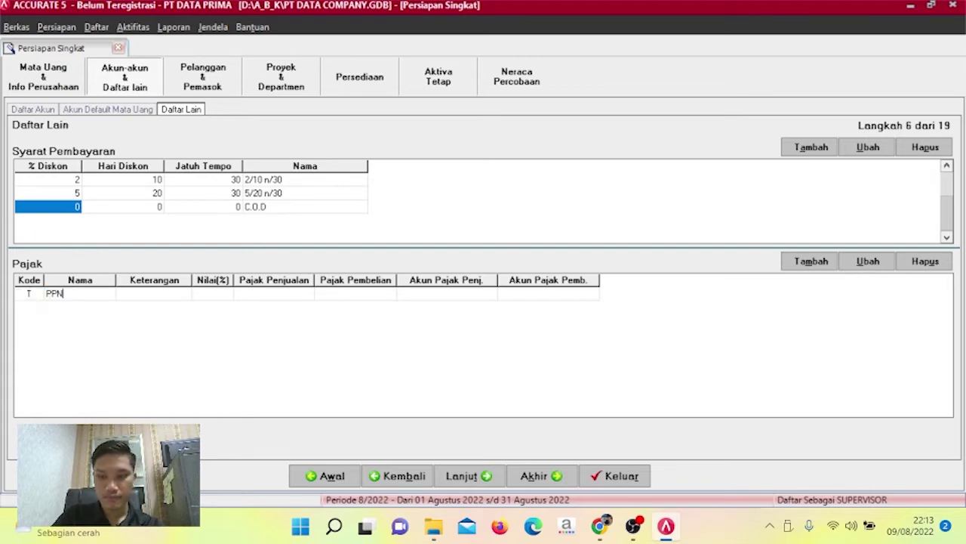
pyautogui.press('Tab')
pyautogui.write('P')
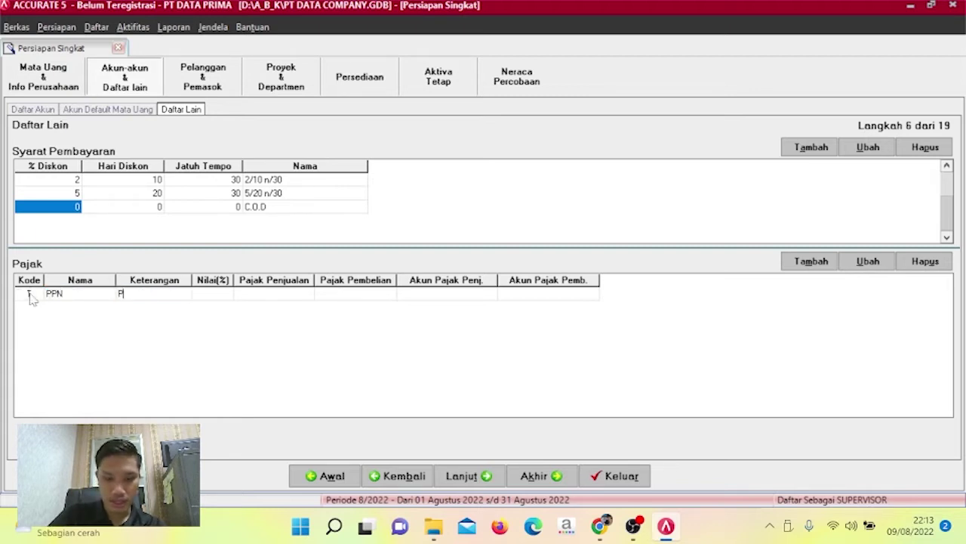
pyautogui.write('AJAK PERT')
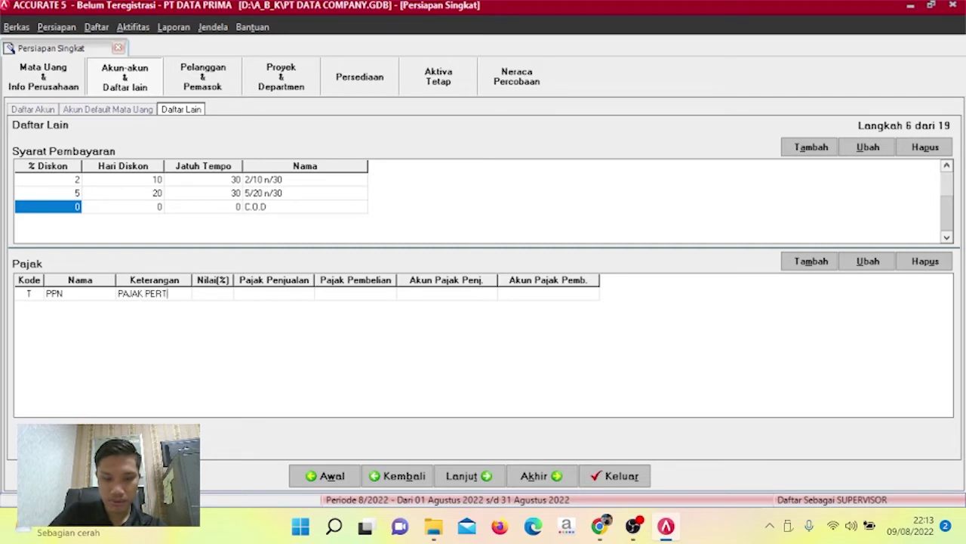
pyautogui.write('AMBAHAN NILAI')
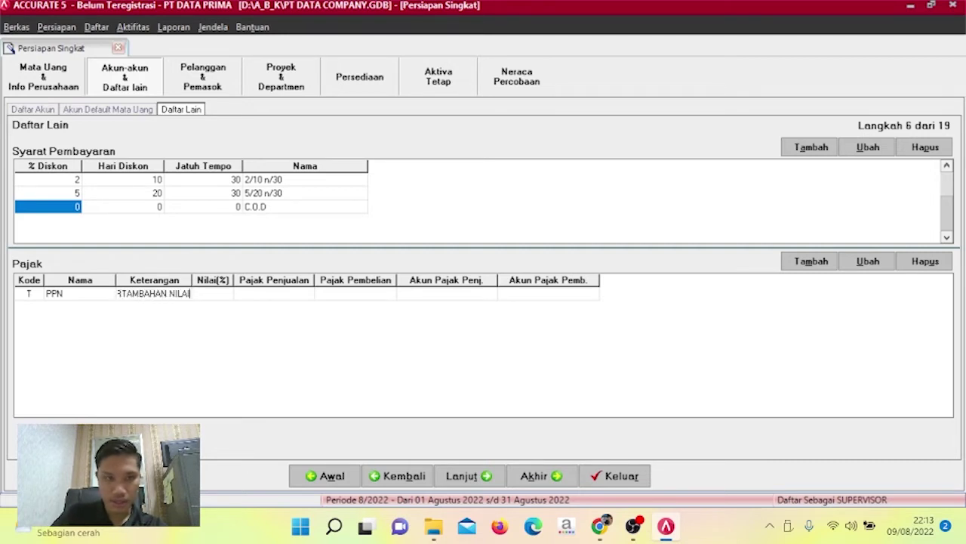
pyautogui.press('Tab')
pyautogui.write('10')
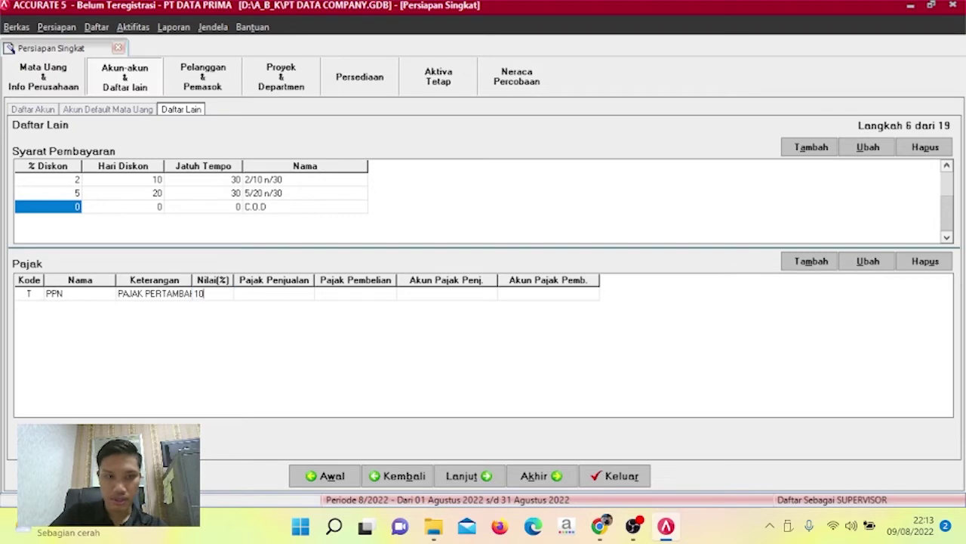
pyautogui.press('Tab')
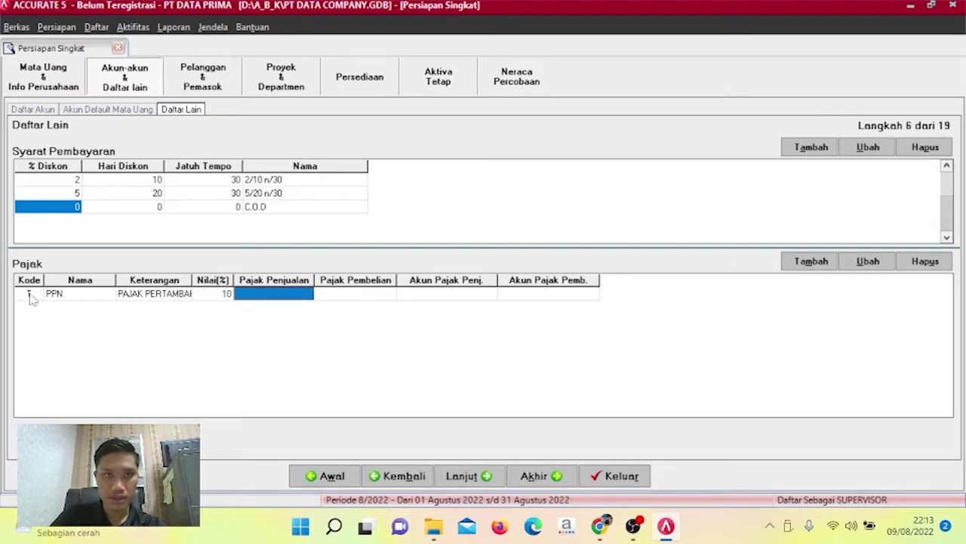
# Give PPN sales account 21104 and purchase account 11108, completing the tax row.
pyautogui.write('21104')
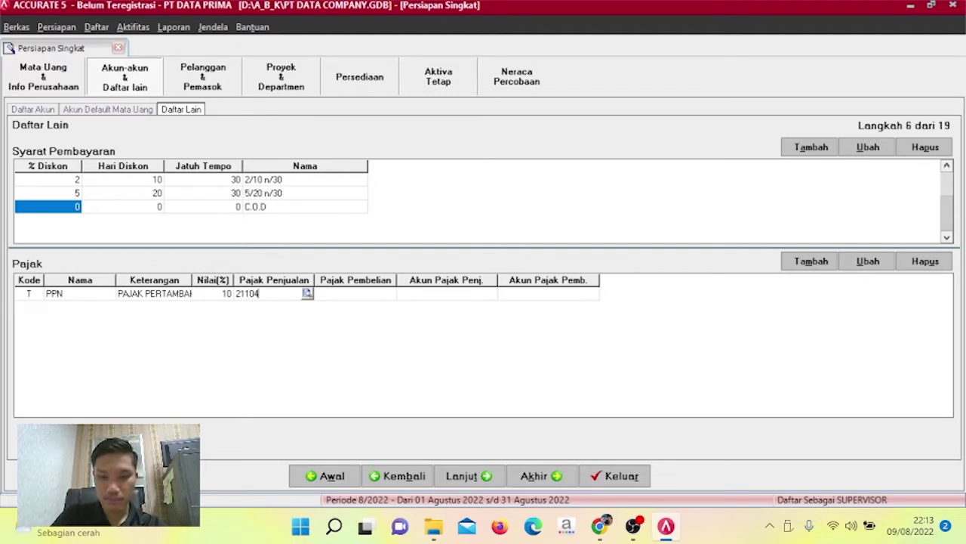
pyautogui.press('Tab')
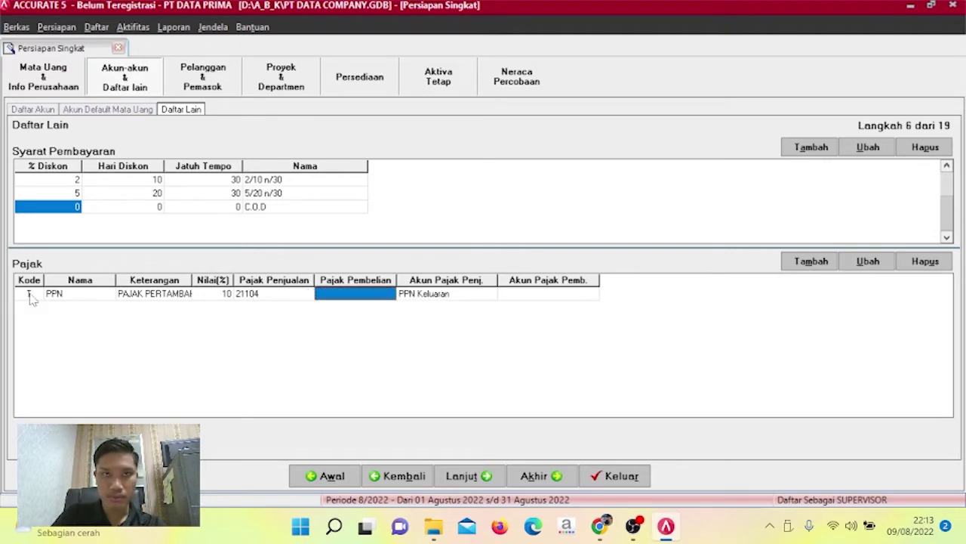
pyautogui.write('111')
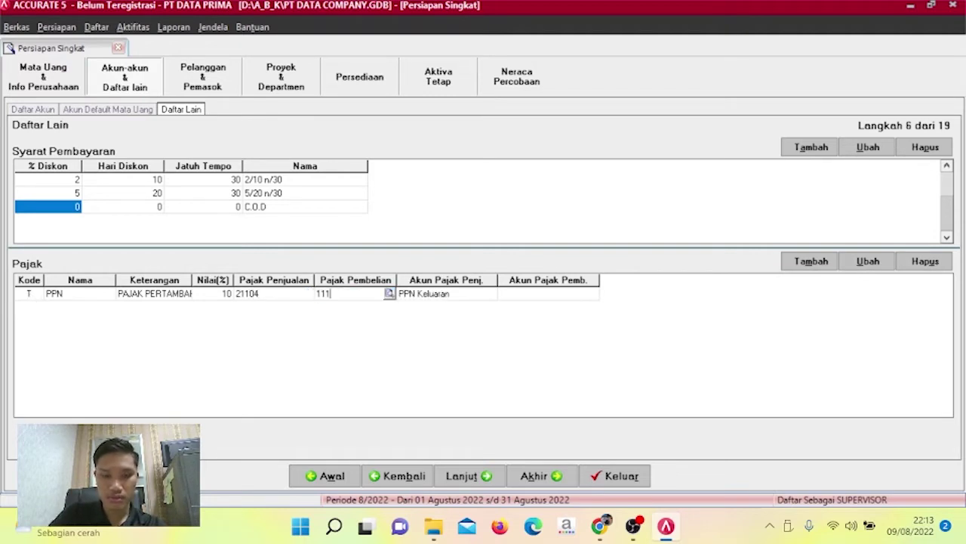
pyautogui.write('08')
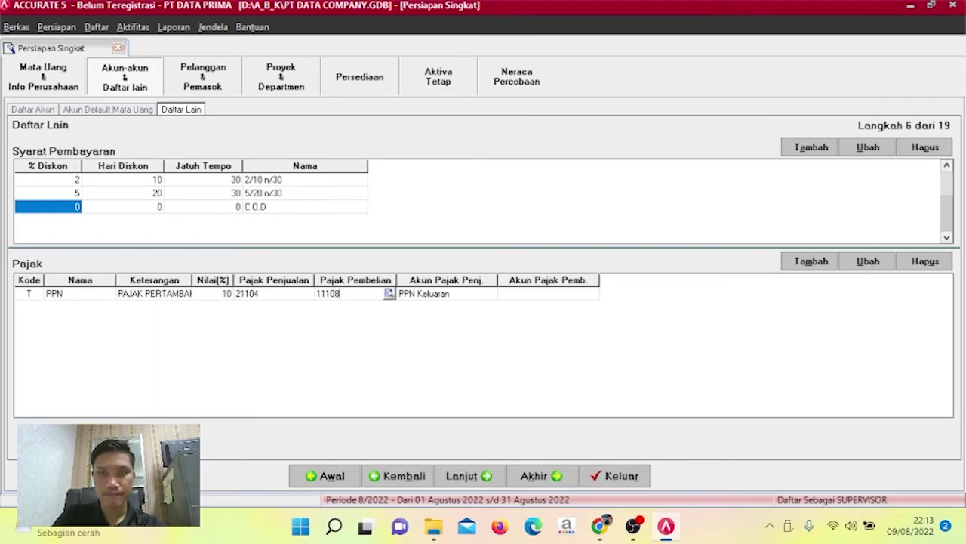
pyautogui.press('Tab')
pyautogui.press('Tab')
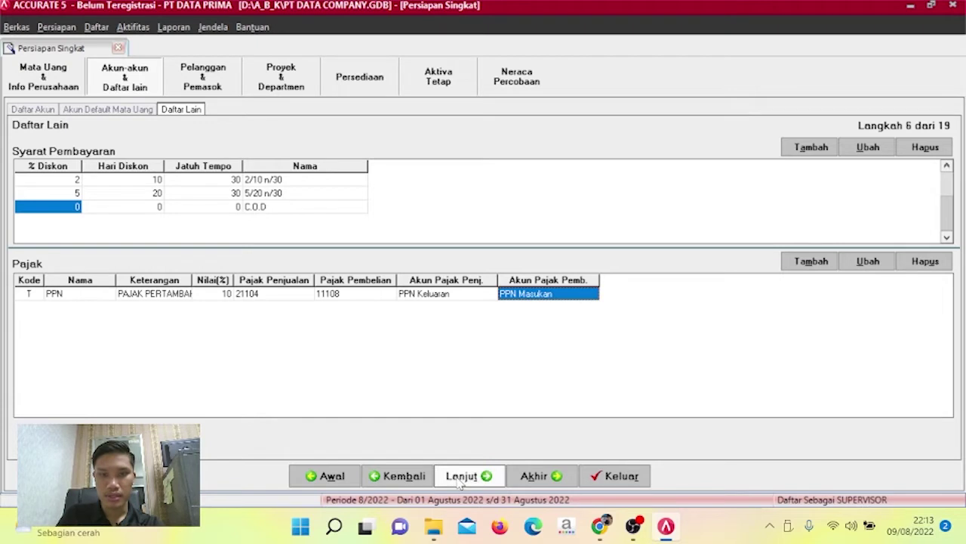
pyautogui.press('Tab')
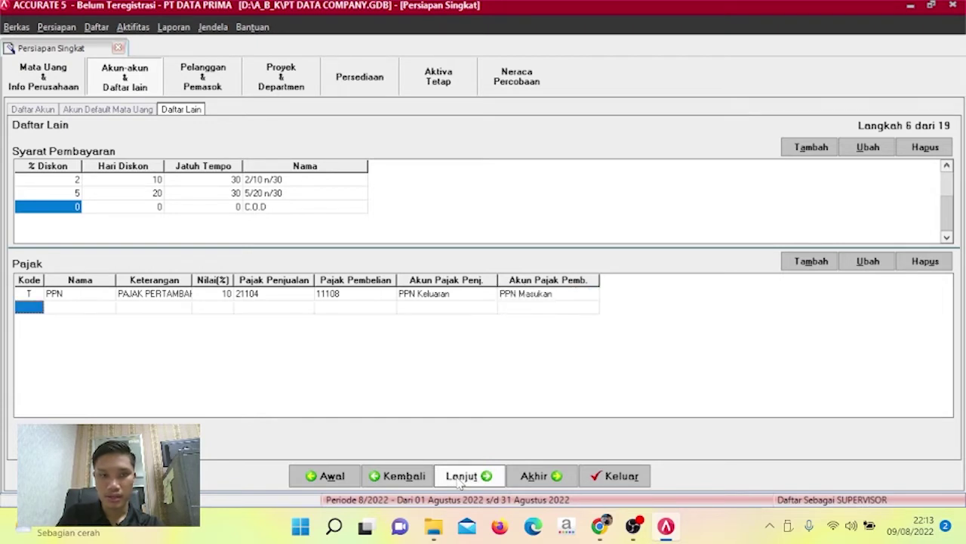
# Move the setup wizard on to the shipping method step.
pyautogui.click(460, 477)
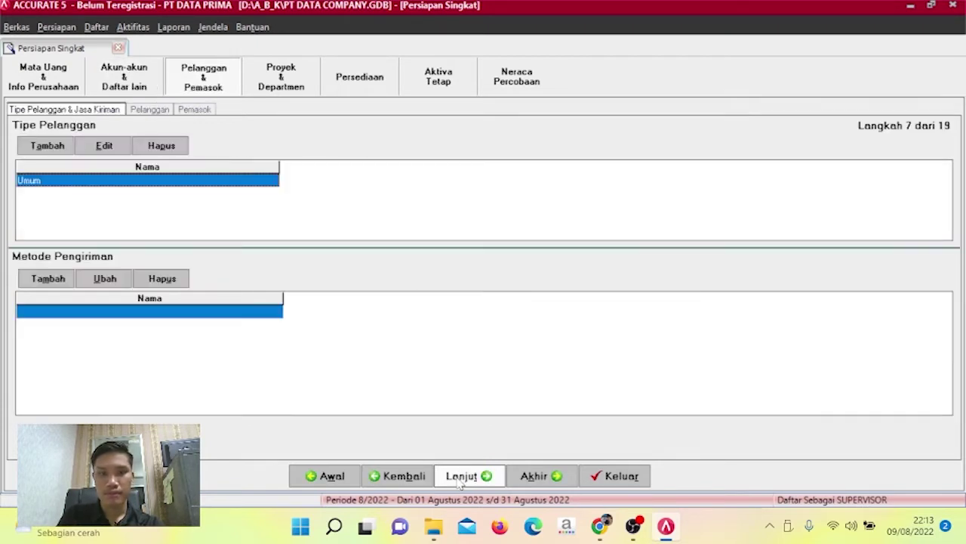
pyautogui.click(406, 472)
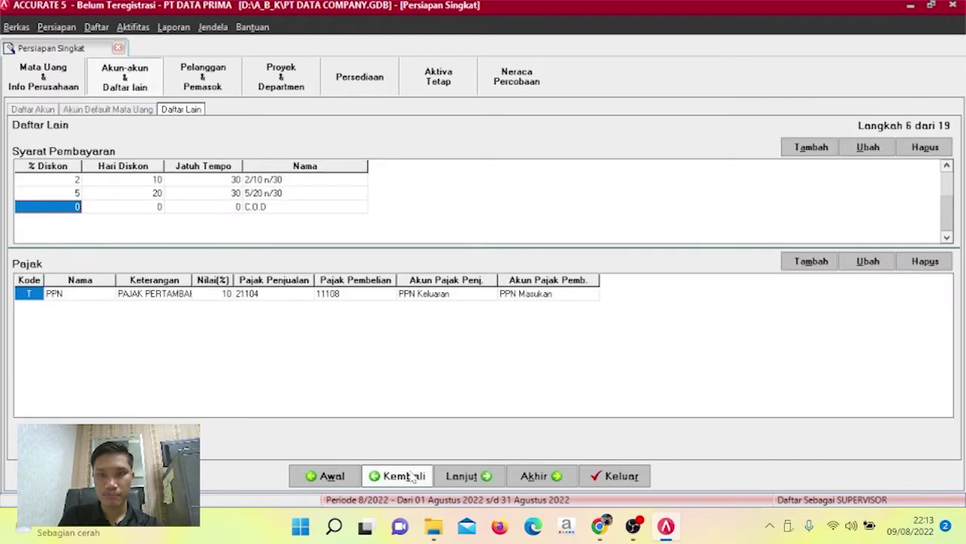
pyautogui.click(449, 476)
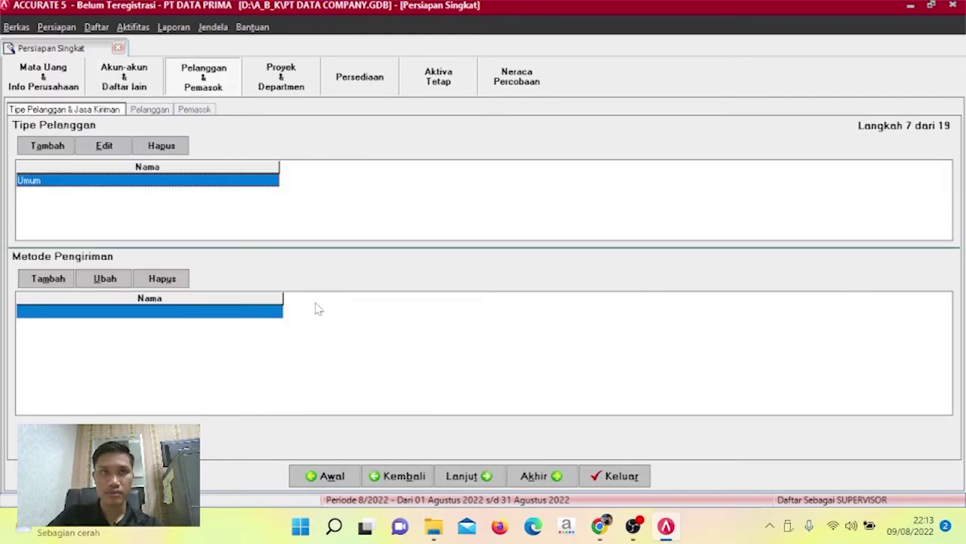
# Enter TIKI and JNT in the Metode Pengiriman grid, then continue to step 8.
pyautogui.click(211, 310)
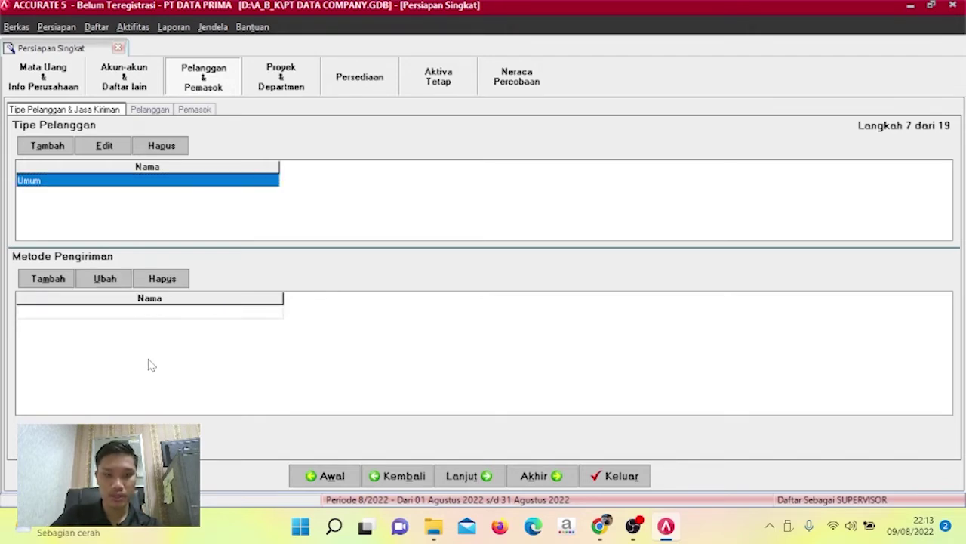
pyautogui.write('TIKI')
pyautogui.press('Return')
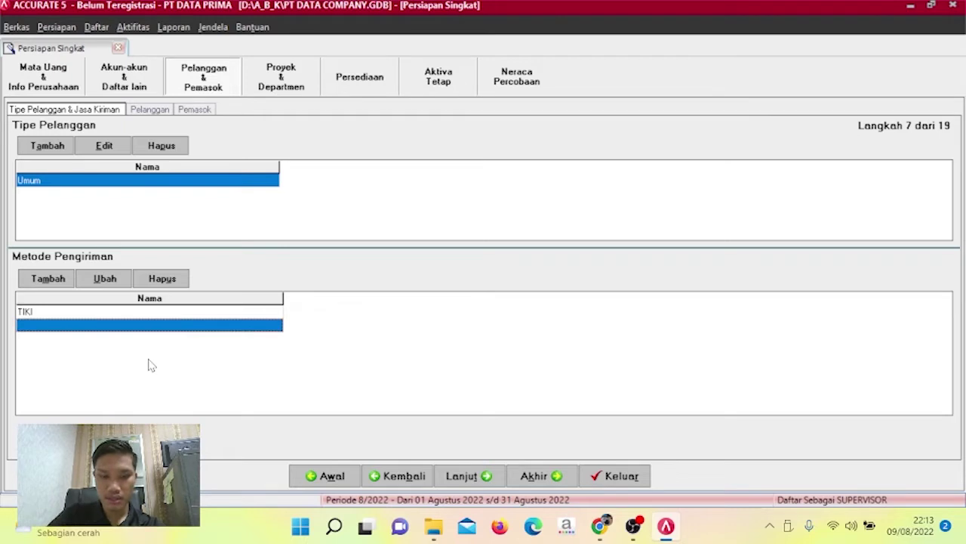
pyautogui.write('JNT')
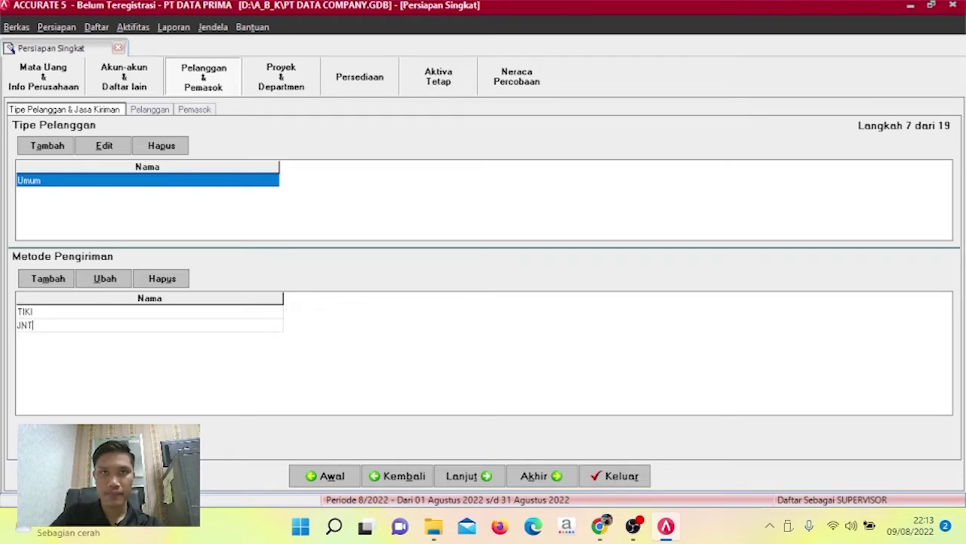
pyautogui.click(462, 476)
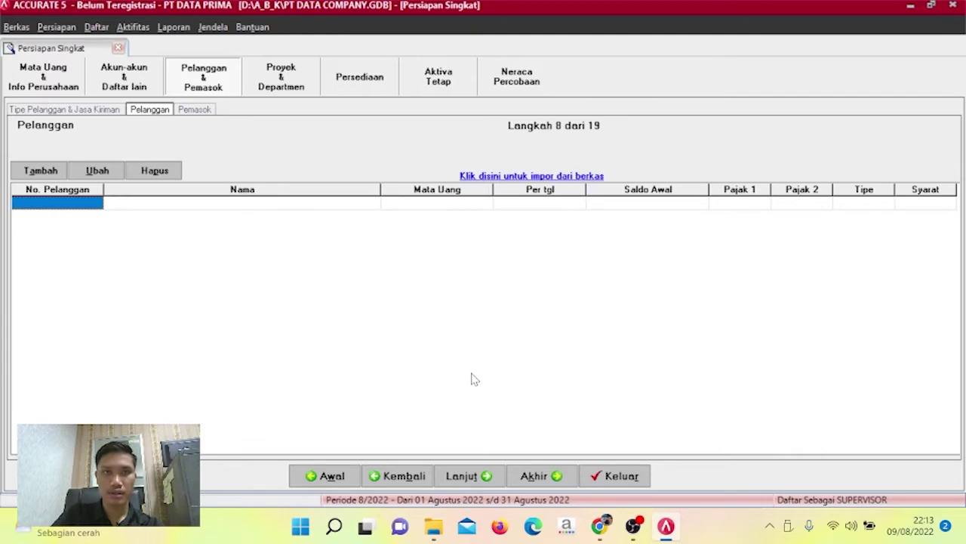
# Choose the Excel file 2. CUSTOMERS as the customer import source and load its data.
pyautogui.click(556, 176)
pyautogui.click(785, 70)
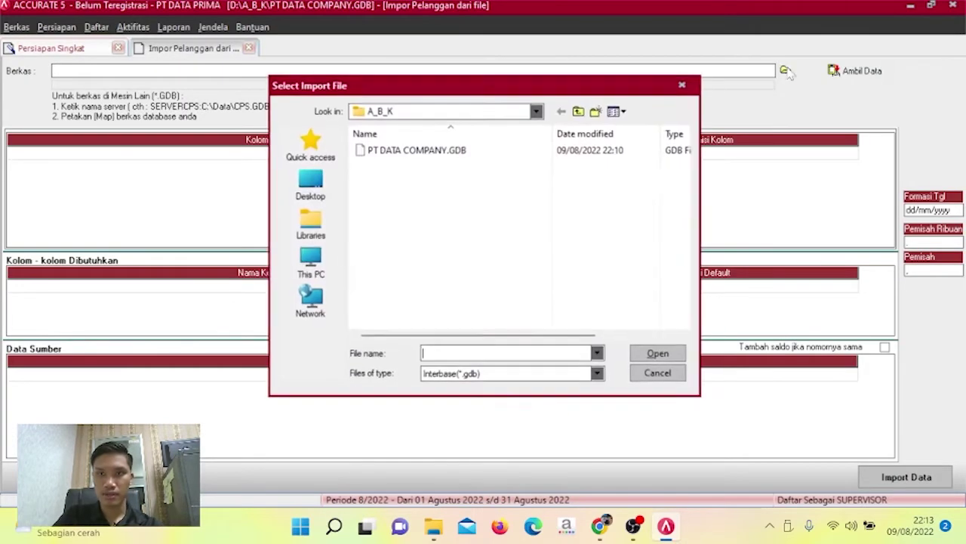
pyautogui.click(598, 374)
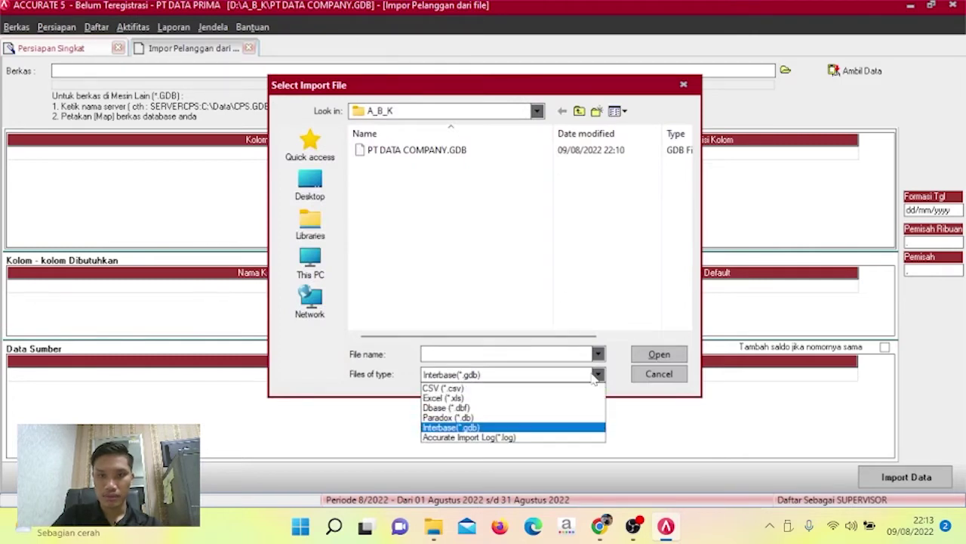
pyautogui.click(560, 401)
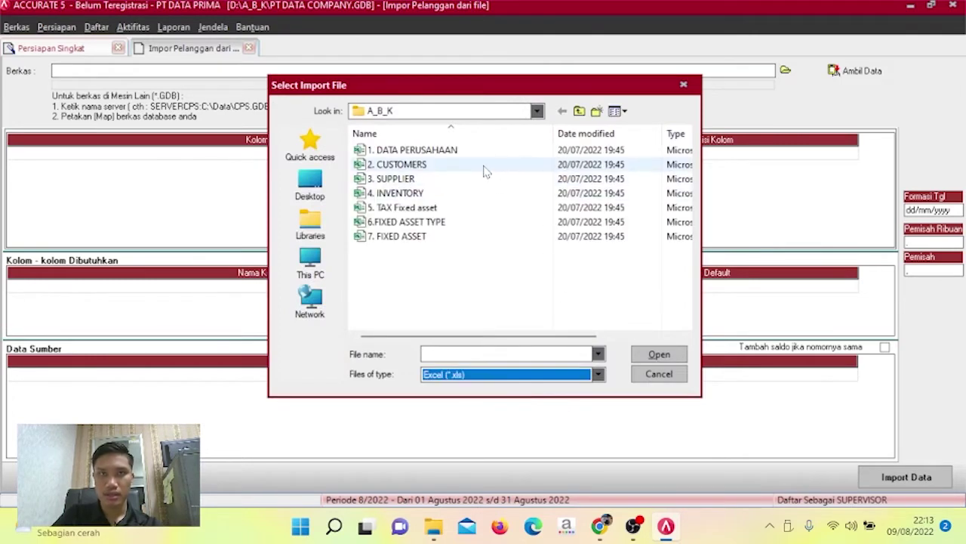
pyautogui.click(485, 166)
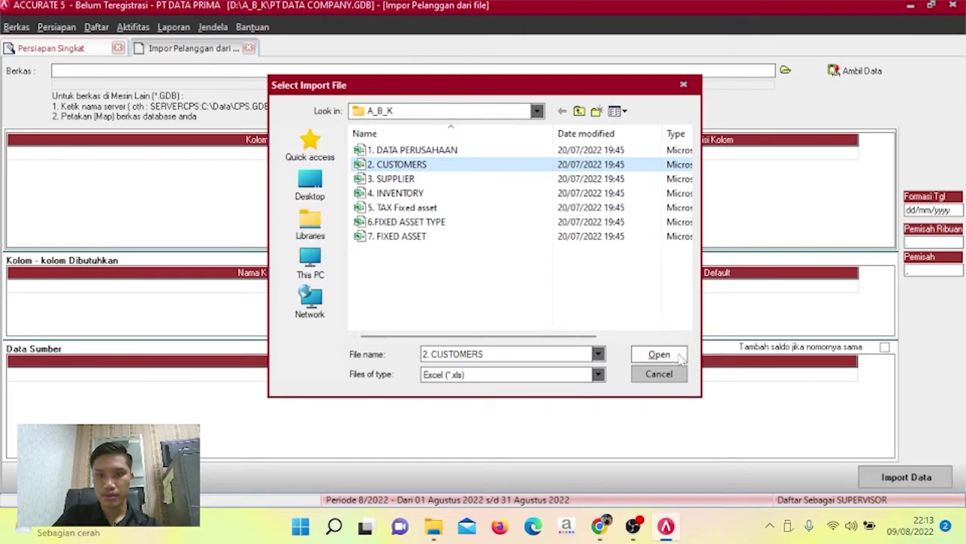
pyautogui.click(677, 358)
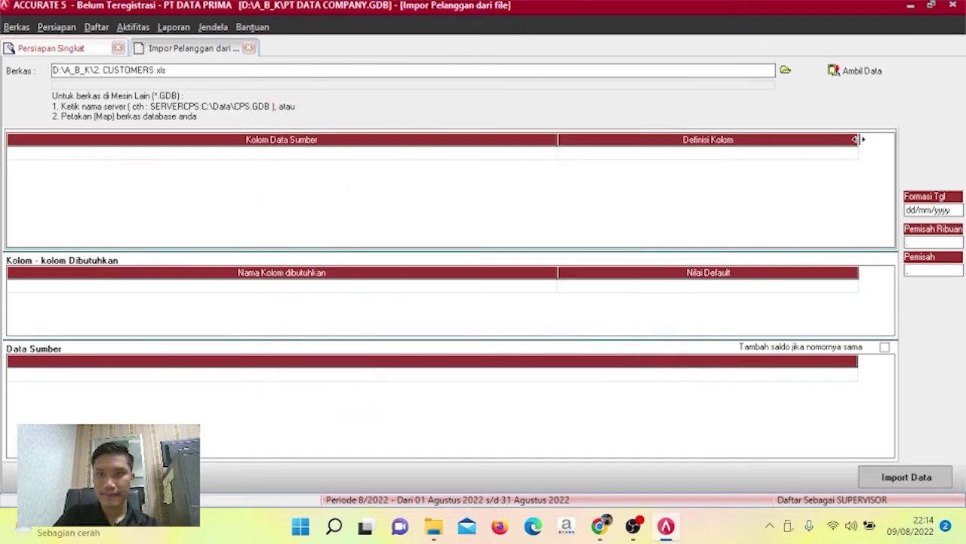
pyautogui.click(877, 73)
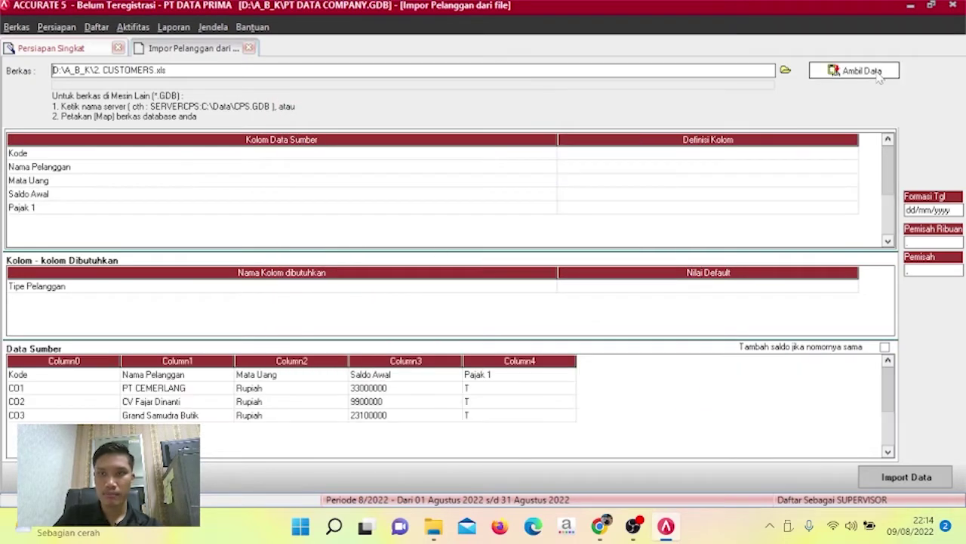
# Delete the Kode header row from the source data.
pyautogui.click(480, 376)
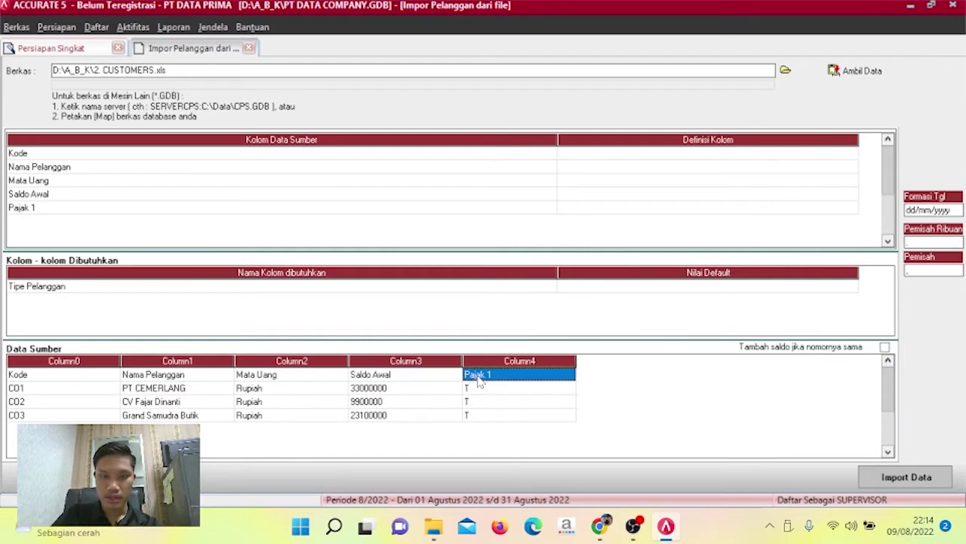
pyautogui.rightClick(115, 378)
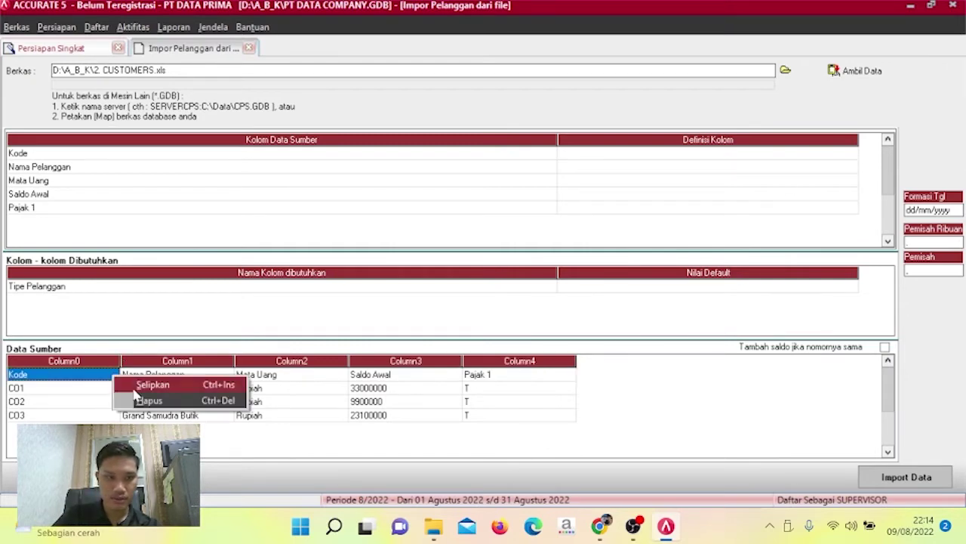
pyautogui.click(142, 401)
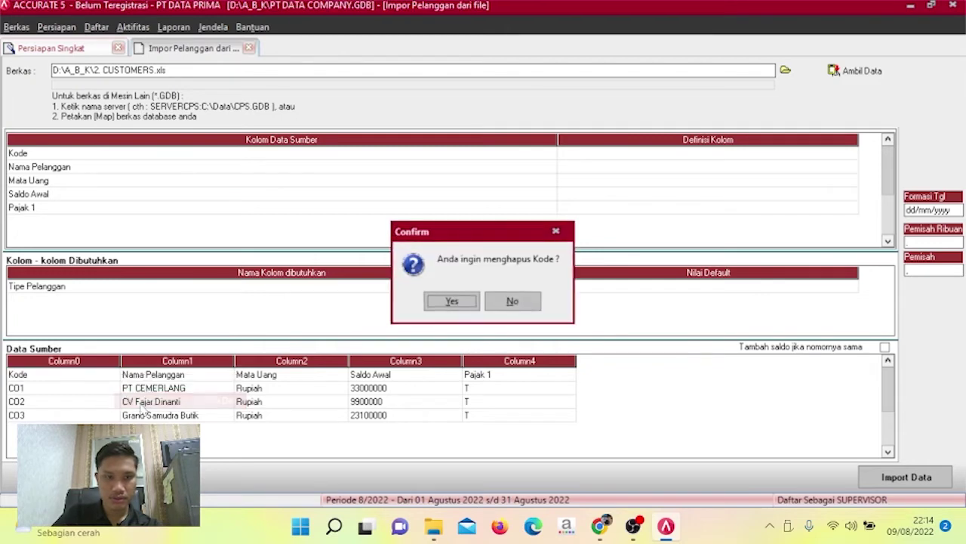
pyautogui.click(451, 304)
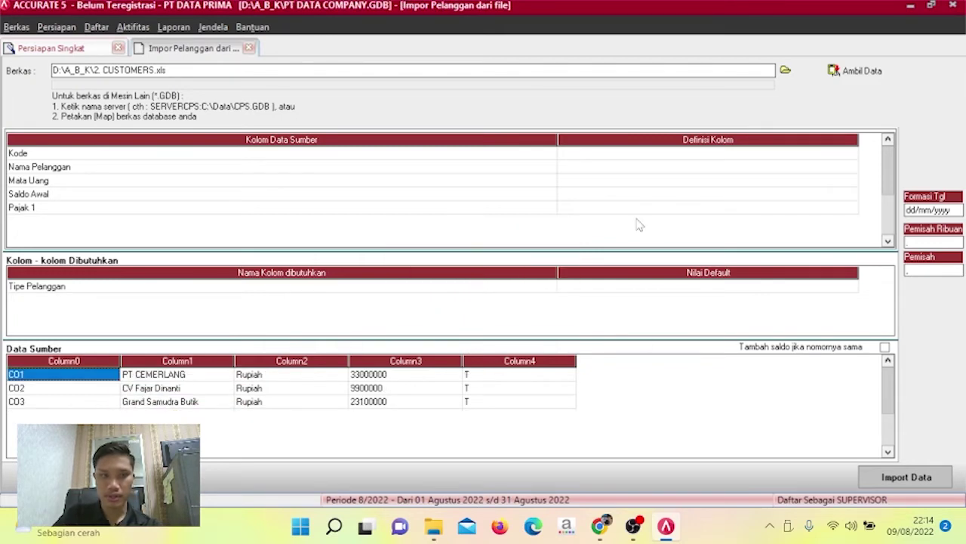
# Map the Kode column to No. Pelanggan and the name column to Nama Pelanggan.
pyautogui.click(752, 159)
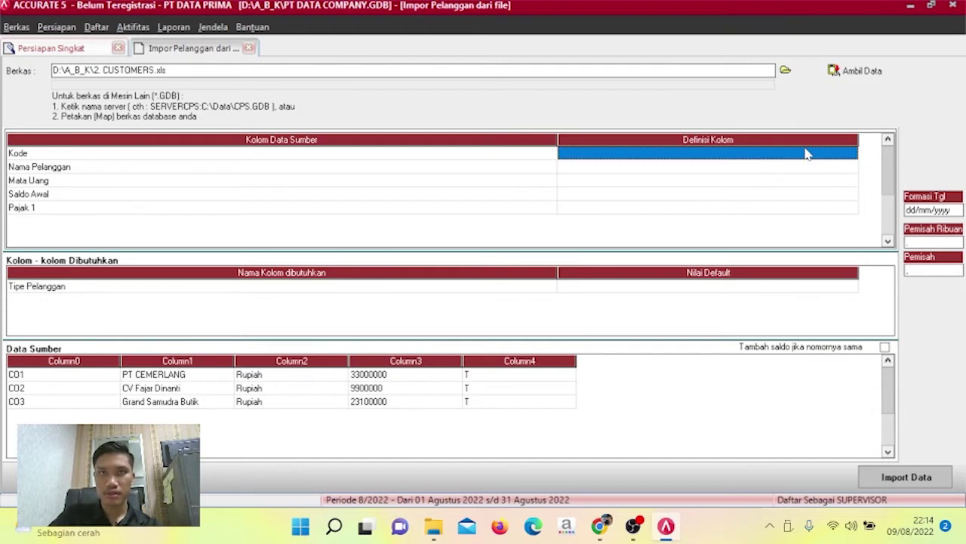
pyautogui.click(857, 160)
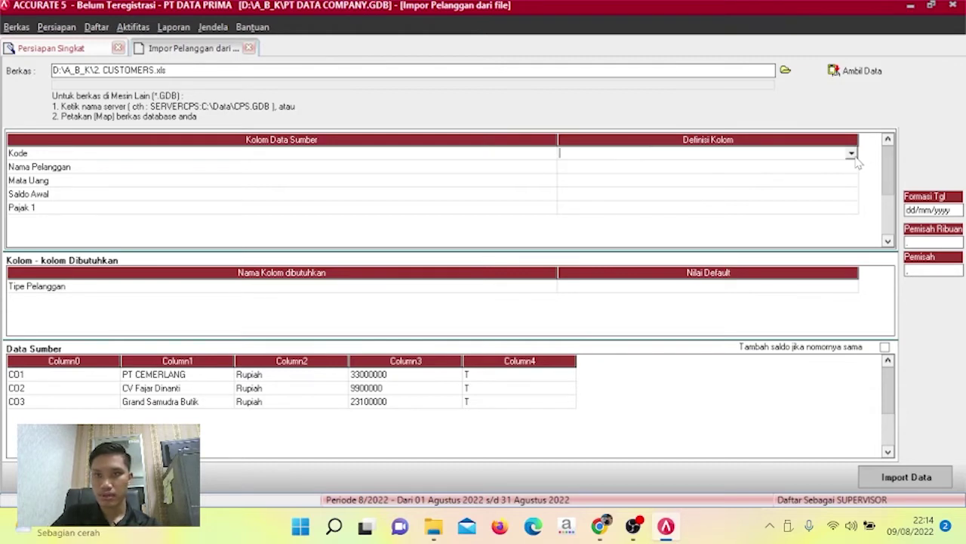
pyautogui.click(852, 154)
pyautogui.click(752, 175)
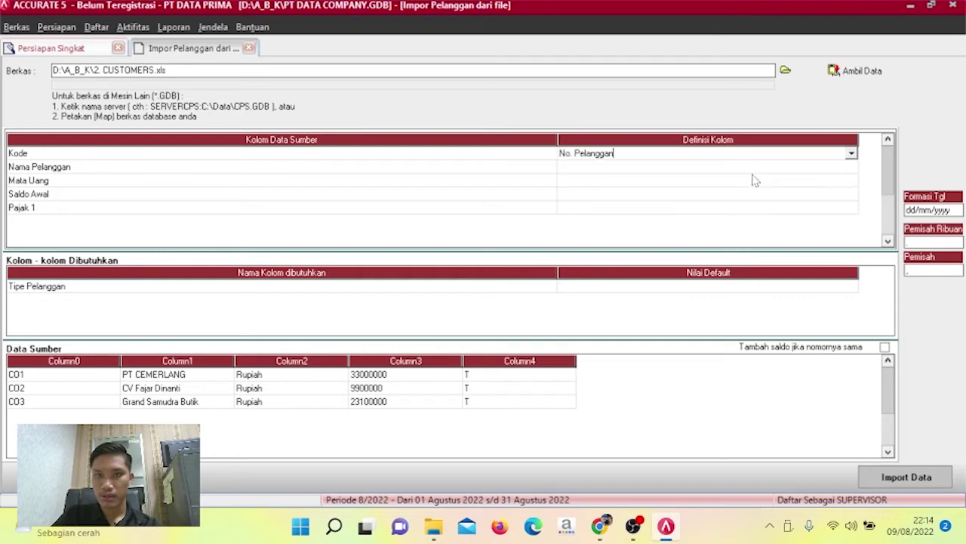
pyautogui.click(856, 169)
pyautogui.click(855, 169)
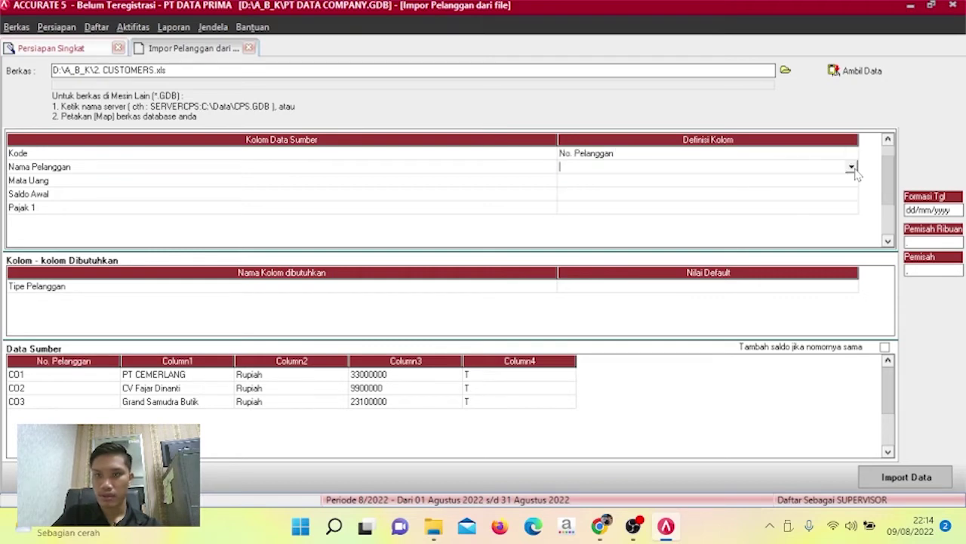
pyautogui.click(852, 167)
pyautogui.click(785, 189)
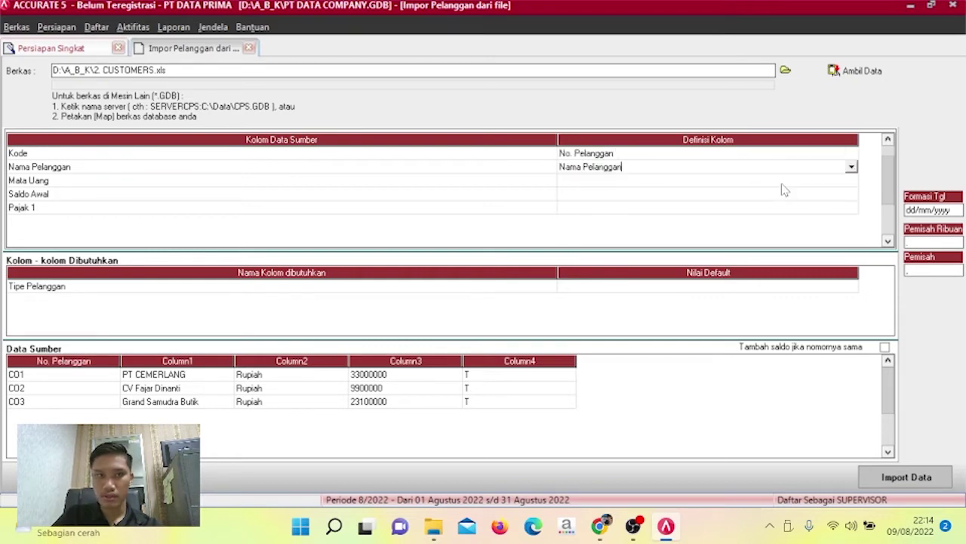
pyautogui.click(850, 182)
# Map the Mata Uang column to Mata Uang, linking Rupiah to RUPIAH.
pyautogui.click(851, 183)
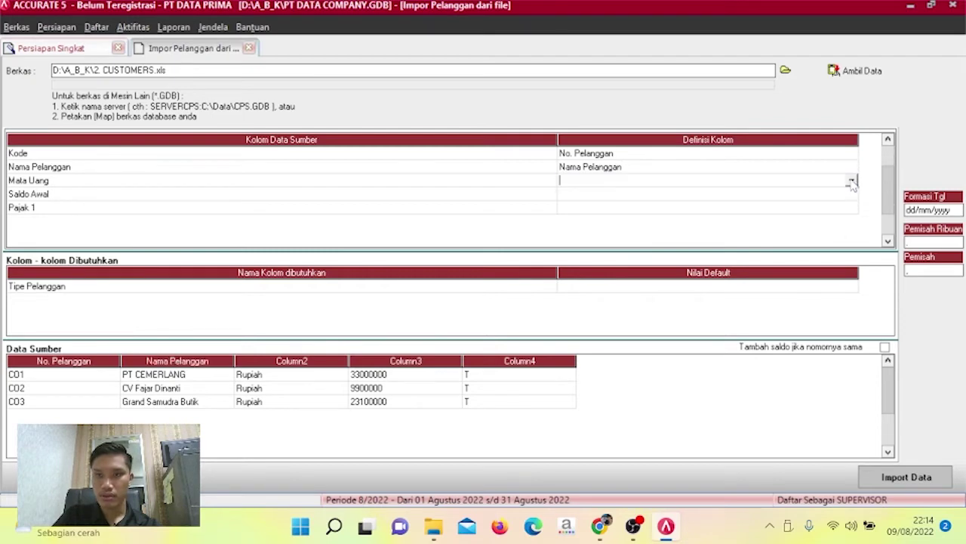
pyautogui.click(852, 182)
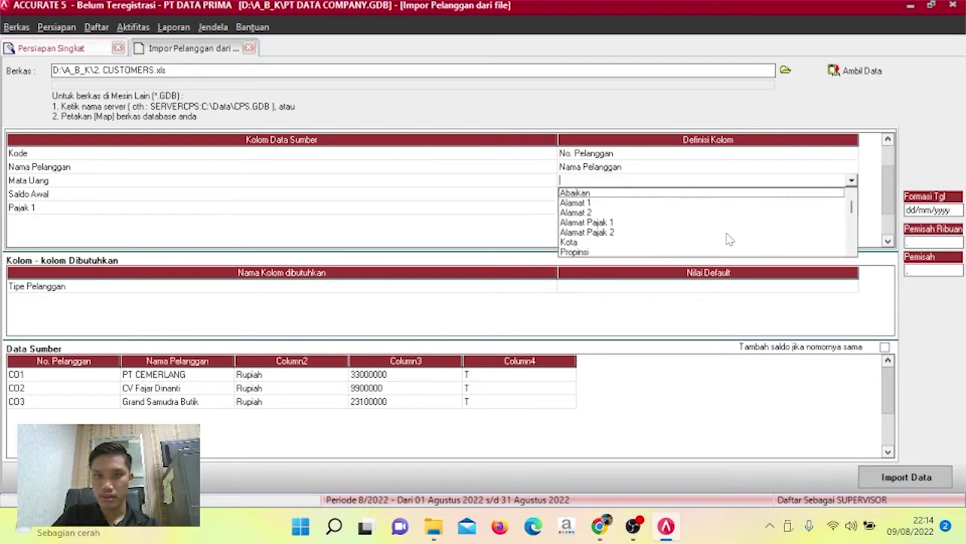
pyautogui.moveTo(852, 251); pyautogui.dragTo(852, 252)
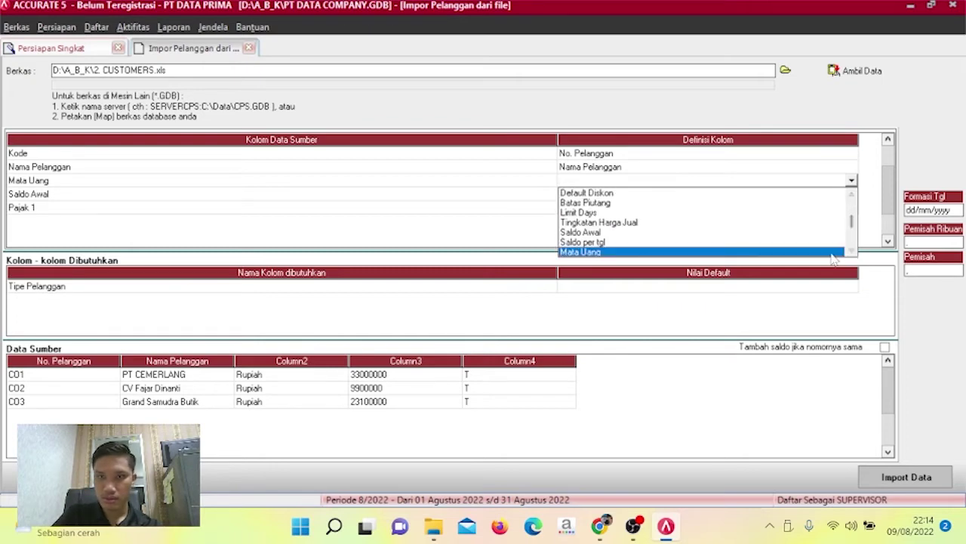
pyautogui.click(832, 253)
pyautogui.click(298, 41)
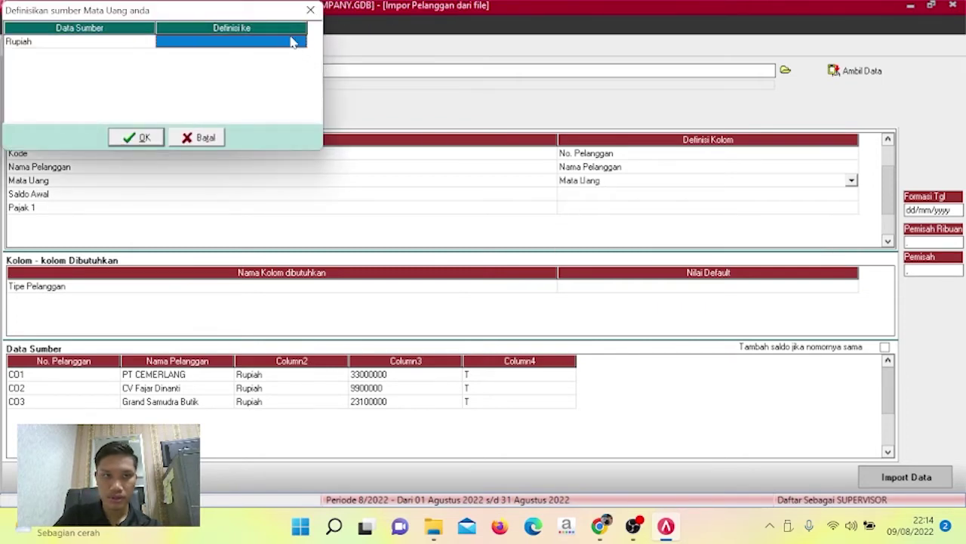
pyautogui.click(299, 43)
pyautogui.click(300, 43)
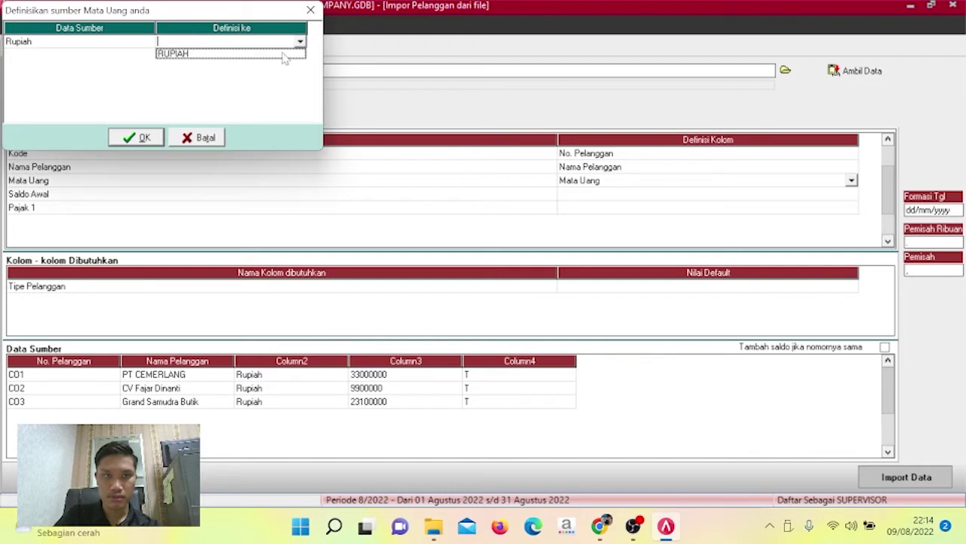
pyautogui.click(283, 52)
pyautogui.click(146, 136)
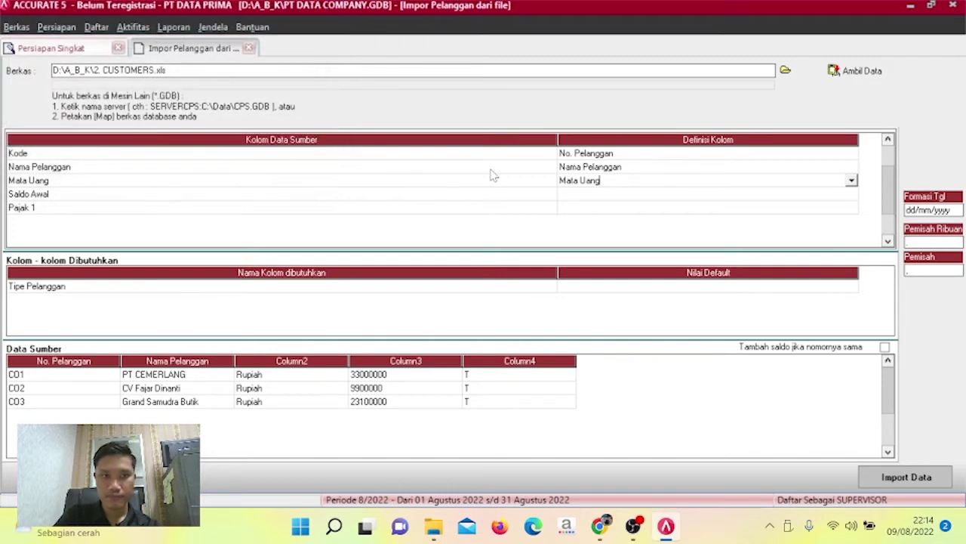
# Map the Saldo Awal column to Saldo Awal.
pyautogui.click(853, 198)
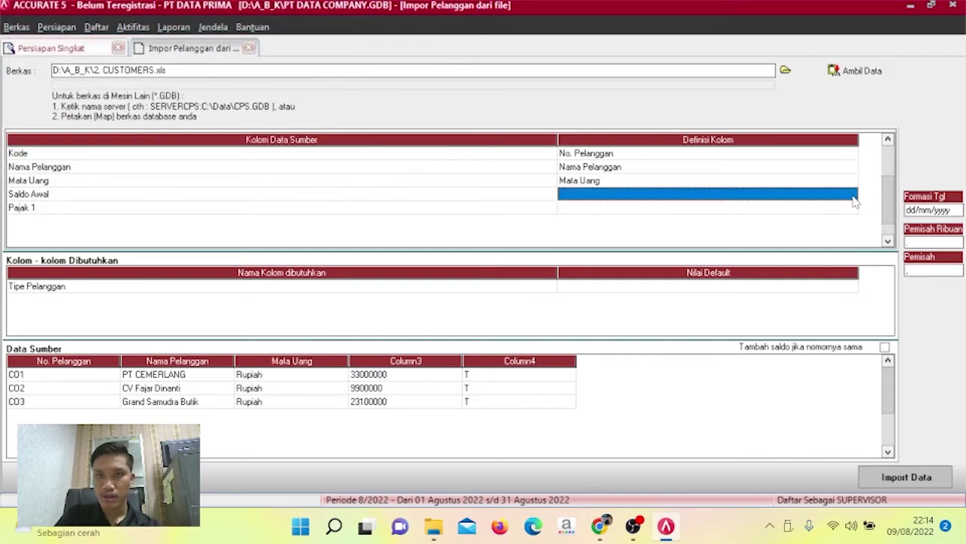
pyautogui.click(853, 199)
pyautogui.click(851, 194)
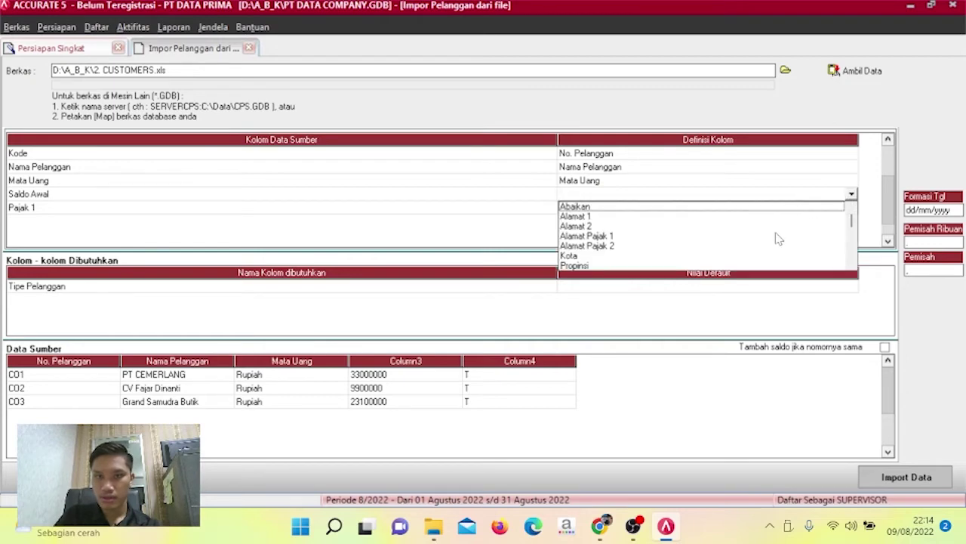
pyautogui.scroll(-5, 789, 242)
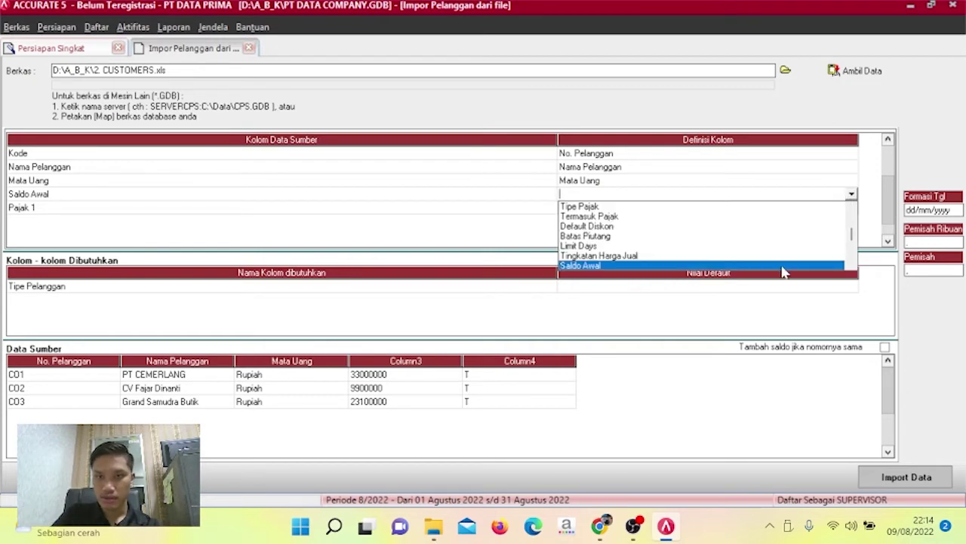
pyautogui.click(782, 267)
# Map the Pajak 1 column to Pajak pertama, linking value T to PPN.
pyautogui.click(851, 208)
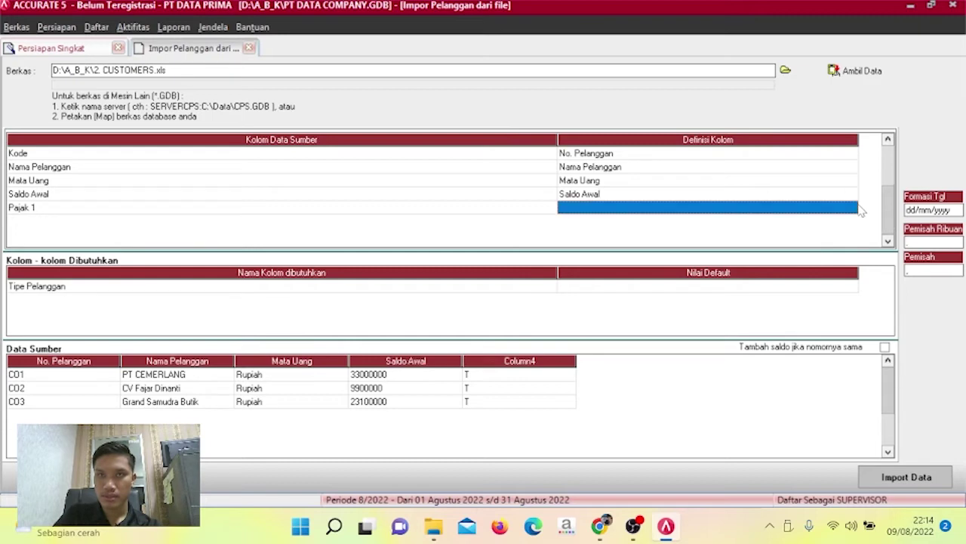
pyautogui.click(852, 208)
pyautogui.click(852, 209)
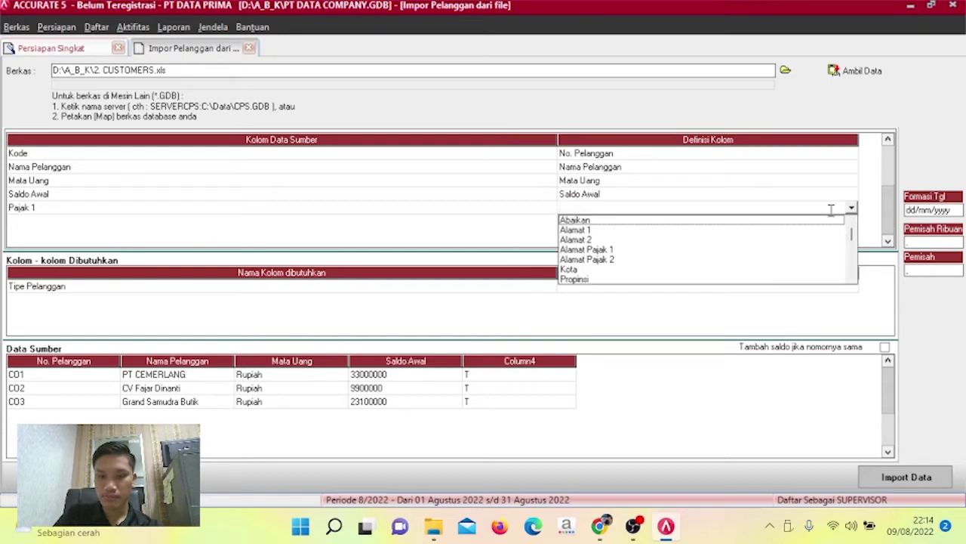
pyautogui.press('p')
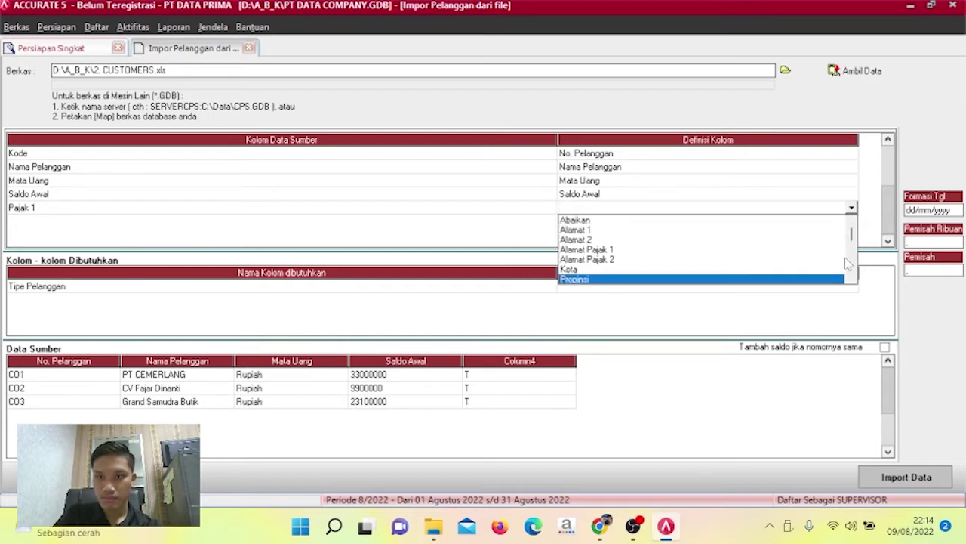
pyautogui.click(852, 279)
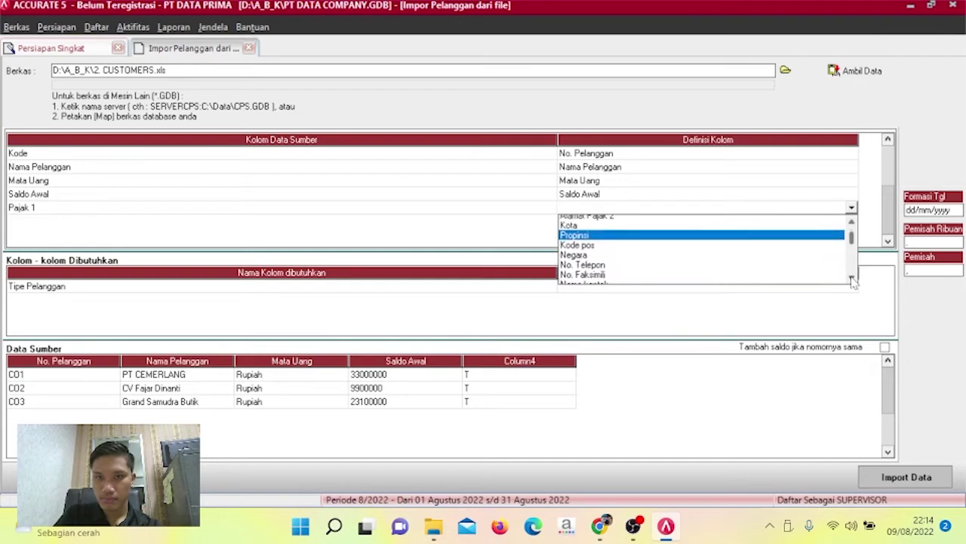
pyautogui.scroll(-3, 853, 280)
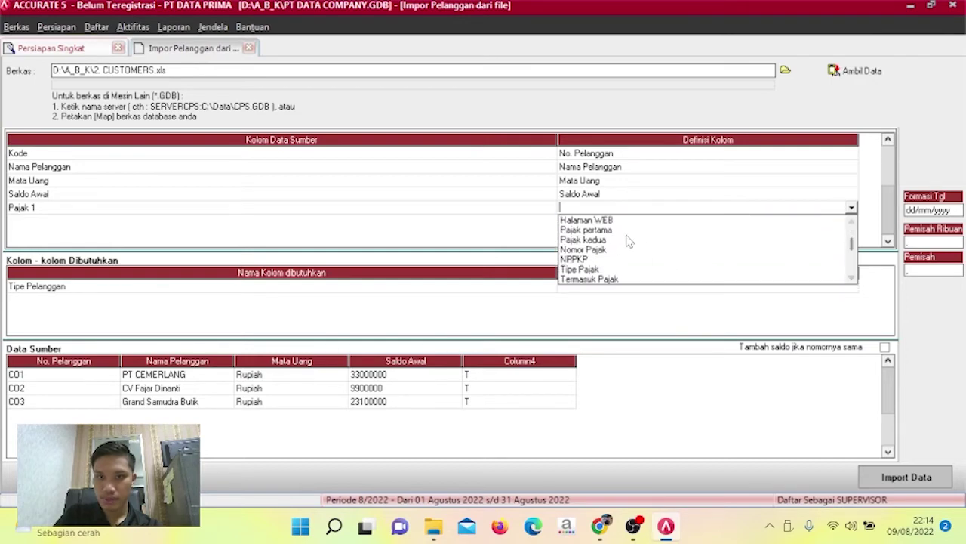
pyautogui.click(620, 231)
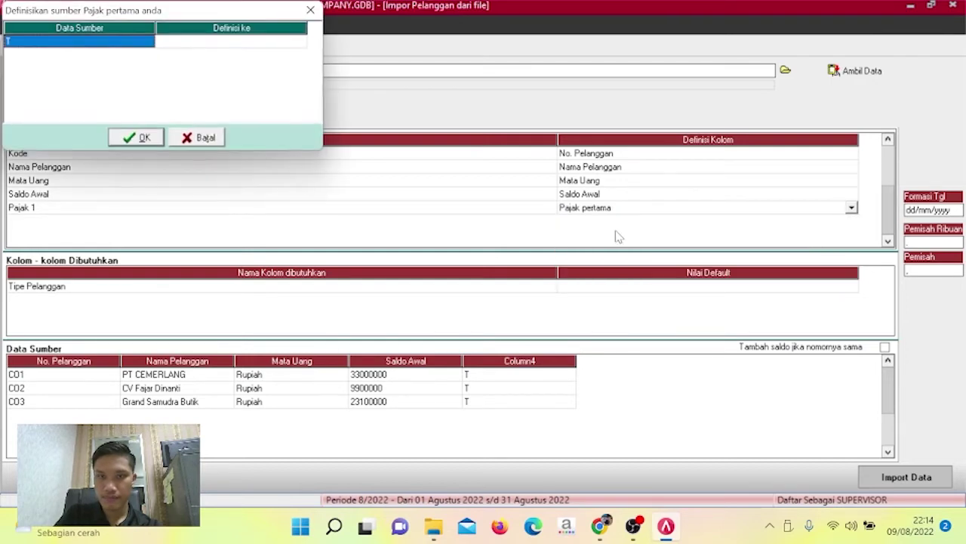
pyautogui.click(305, 46)
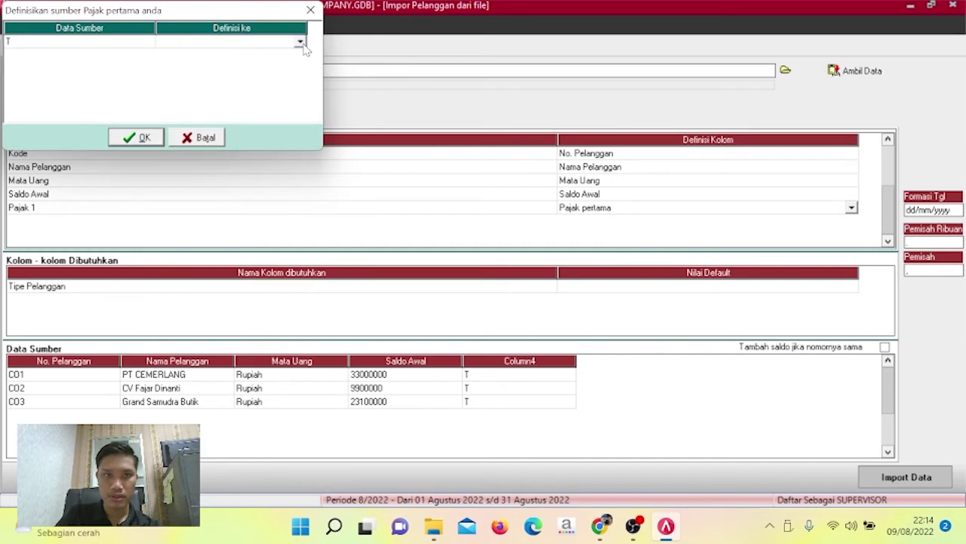
pyautogui.click(304, 46)
pyautogui.click(295, 52)
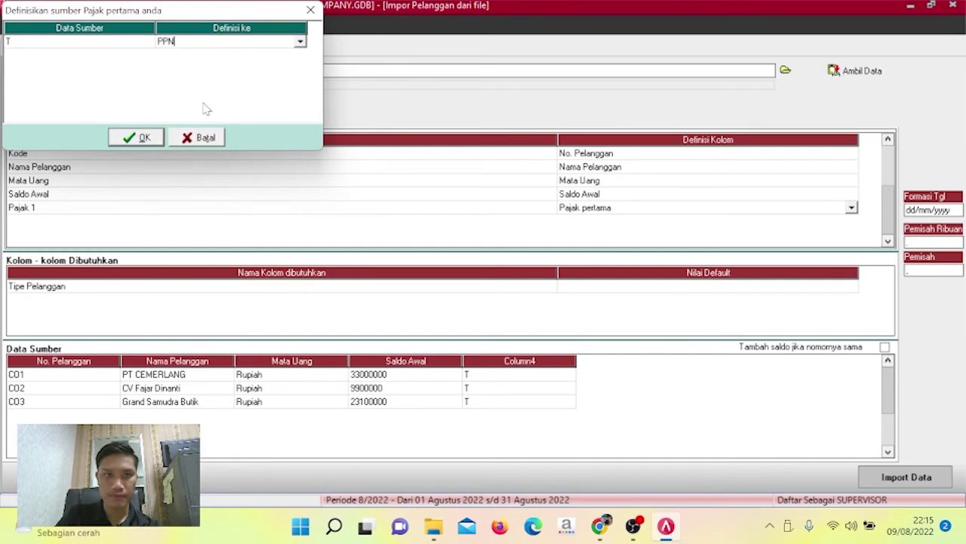
pyautogui.click(145, 139)
# Set the default Tipe Pelanggan to Umum.
pyautogui.click(700, 289)
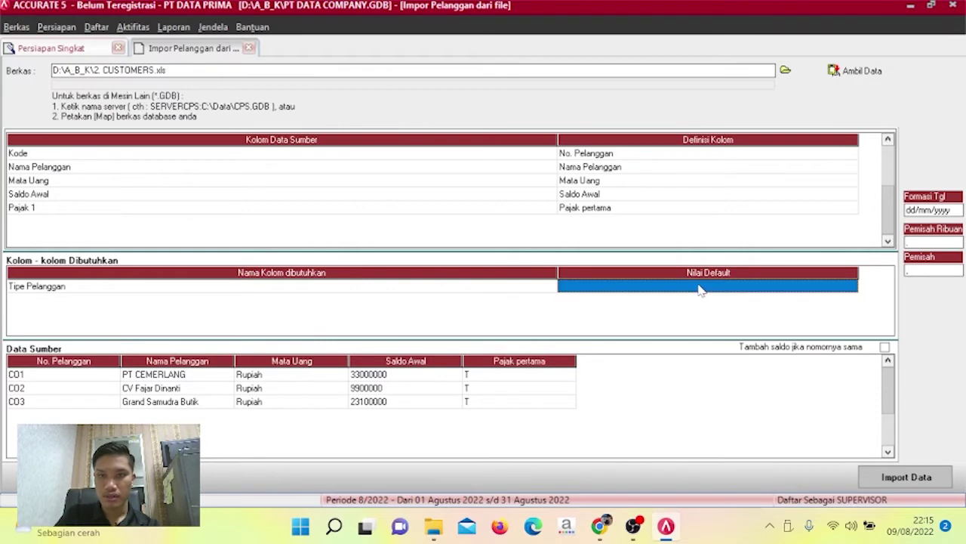
pyautogui.click(854, 287)
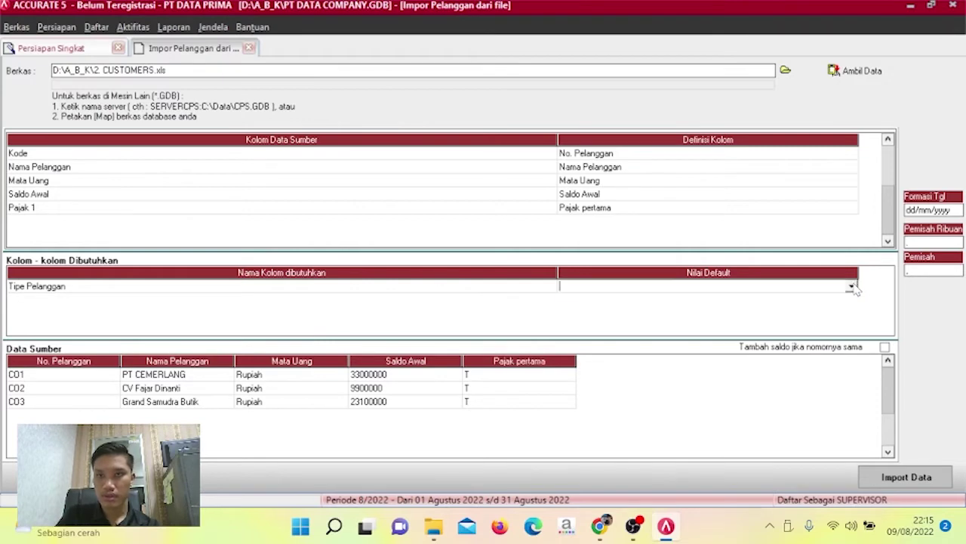
pyautogui.click(852, 287)
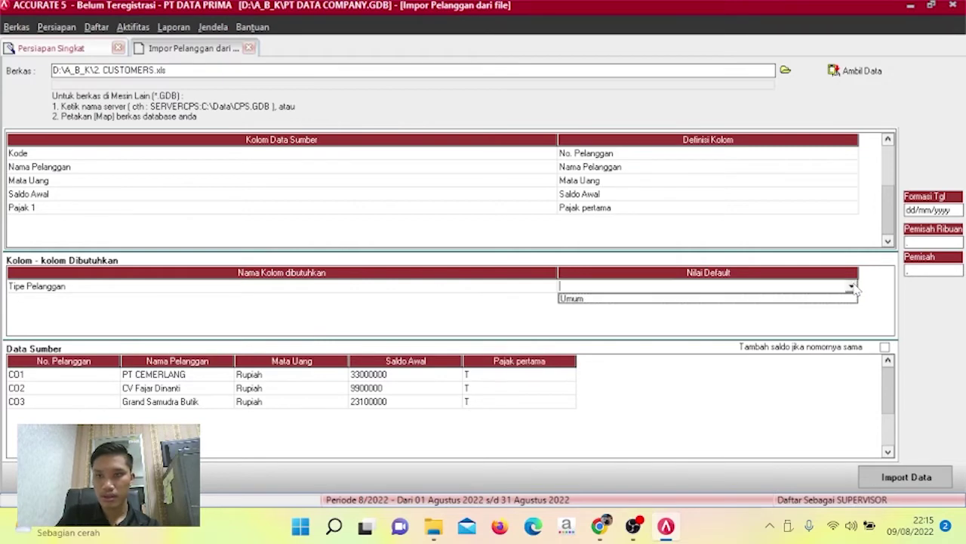
pyautogui.click(621, 302)
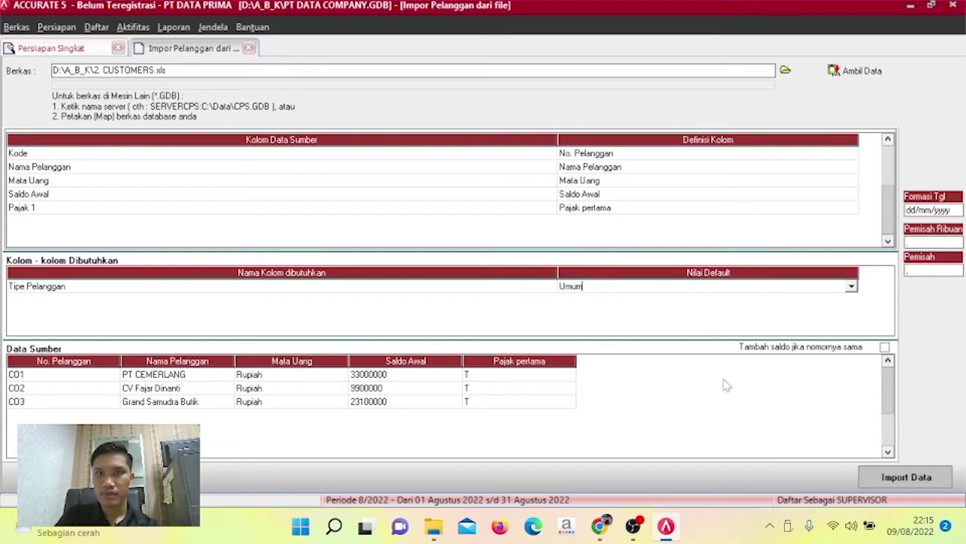
# Run the customer import and acknowledge the '3 data terimpor' result.
pyautogui.click(877, 475)
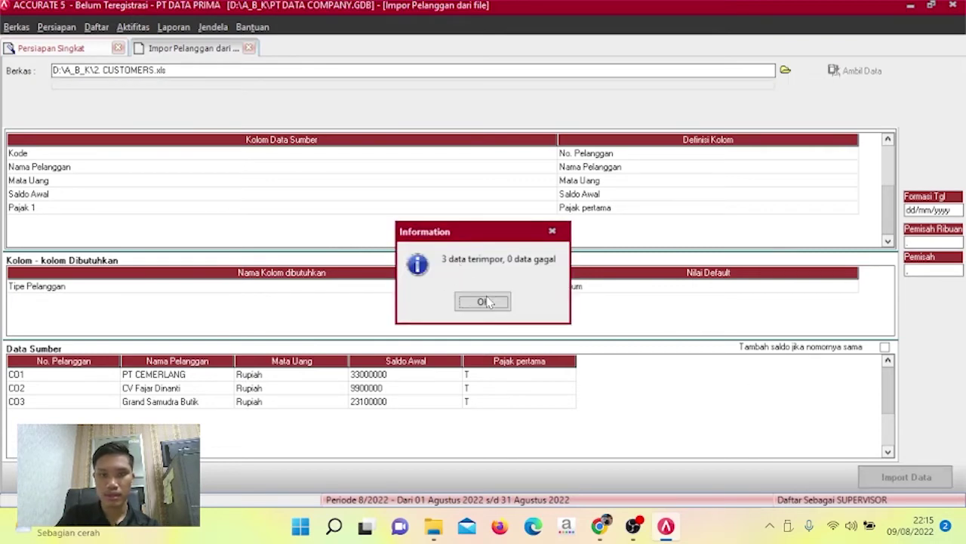
pyautogui.click(487, 302)
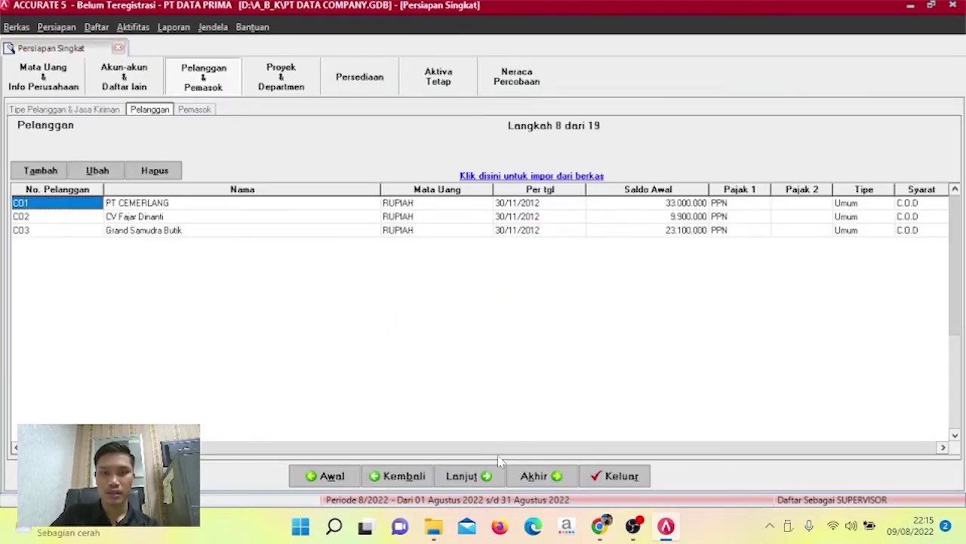
# Go to the supplier step and select D:\A_B_K\3. SUPPLIER.xls as the import file.
pyautogui.click(483, 476)
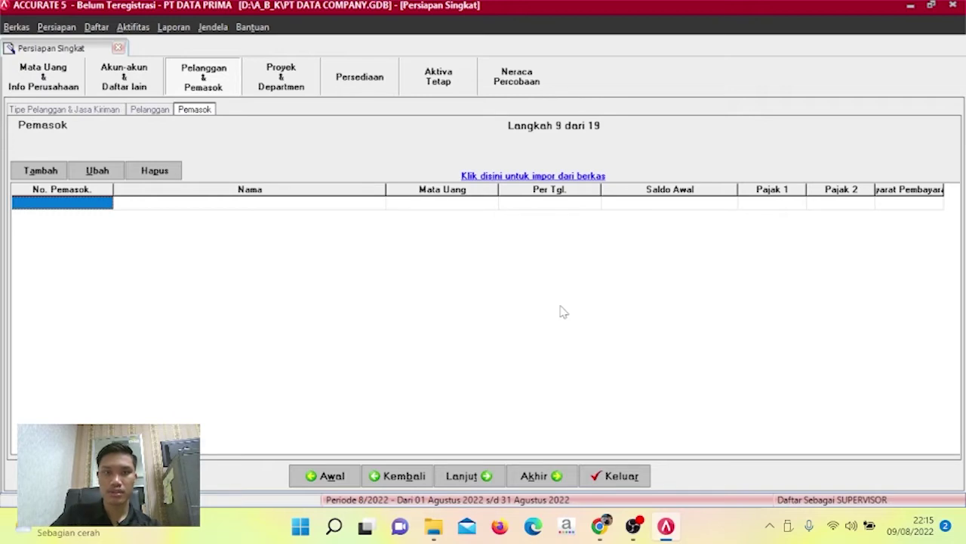
pyautogui.click(576, 175)
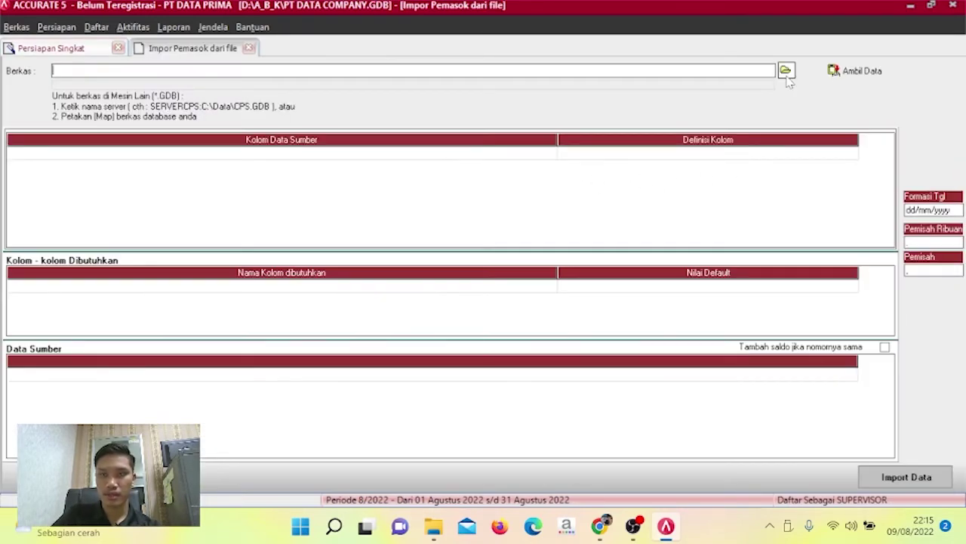
pyautogui.click(785, 70)
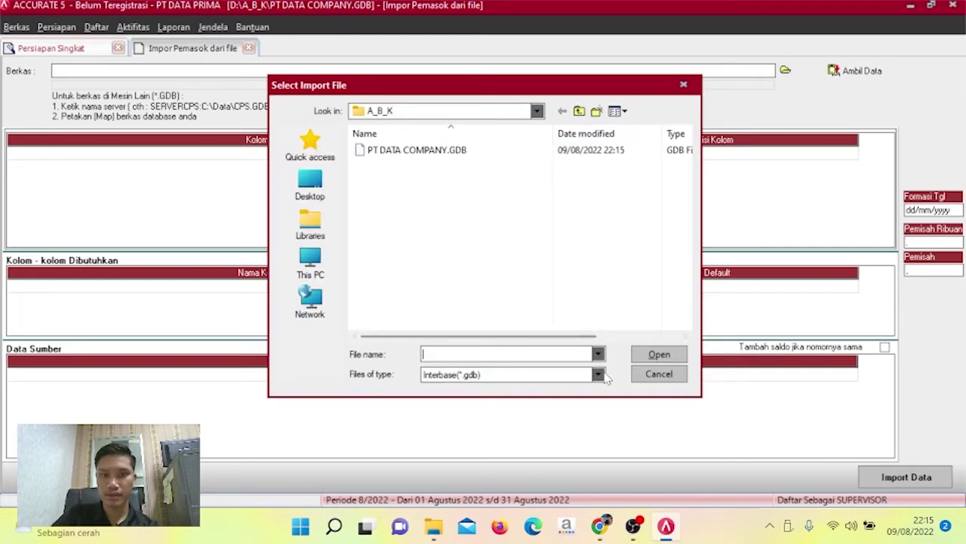
pyautogui.click(597, 374)
pyautogui.click(571, 398)
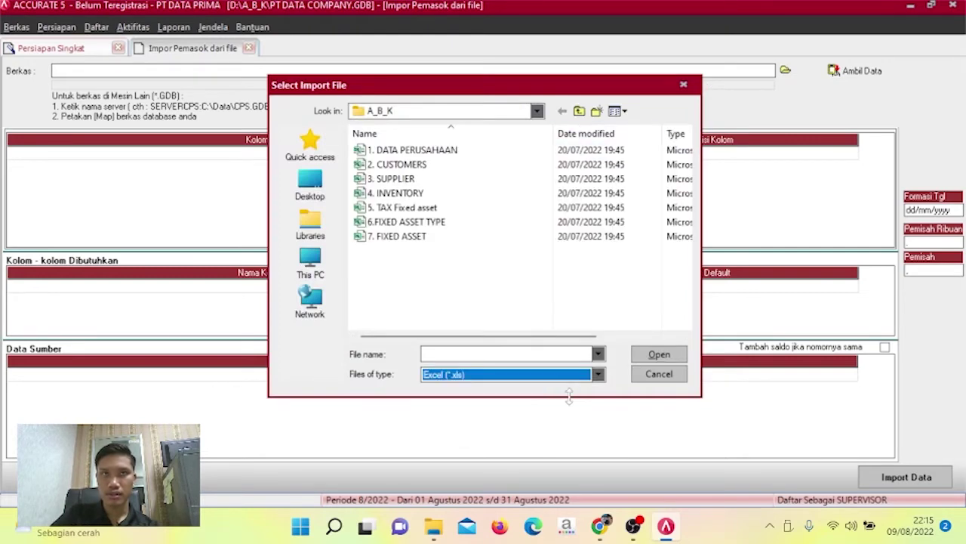
pyautogui.click(511, 179)
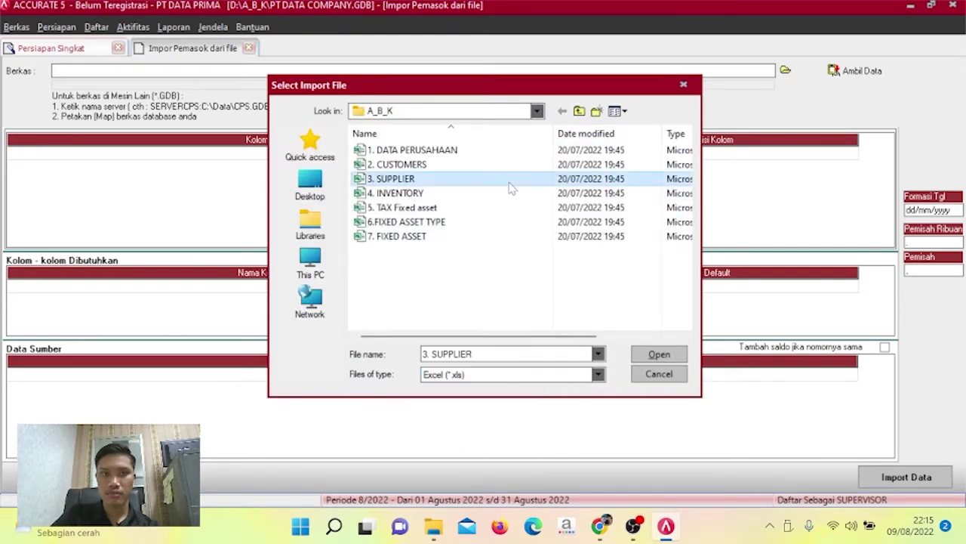
pyautogui.click(676, 357)
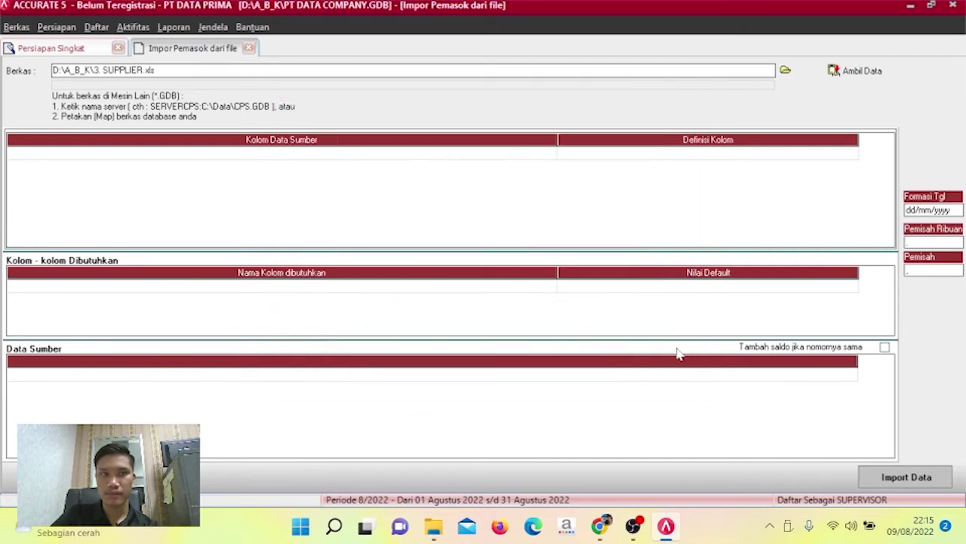
# Load the supplier file's data and delete its header row.
pyautogui.click(872, 73)
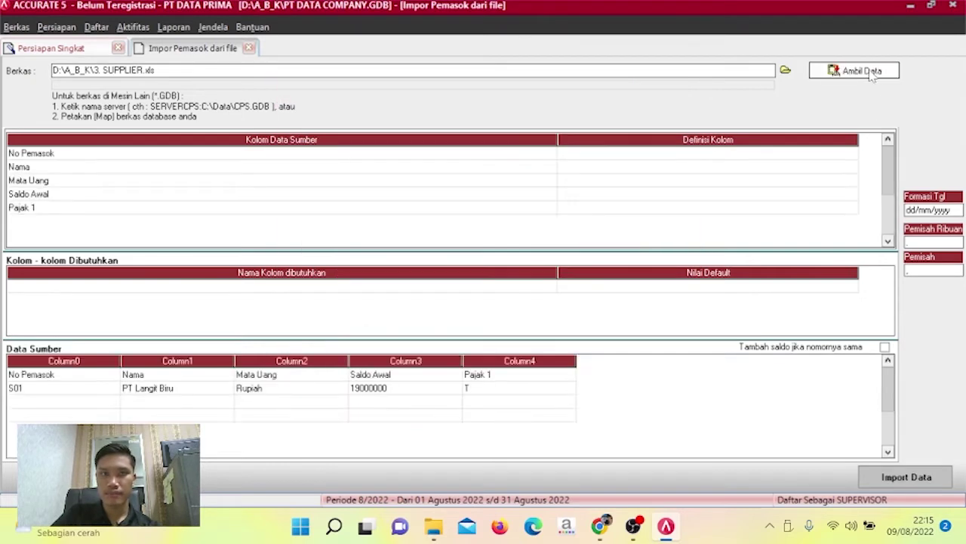
pyautogui.click(292, 377)
pyautogui.rightClick(291, 378)
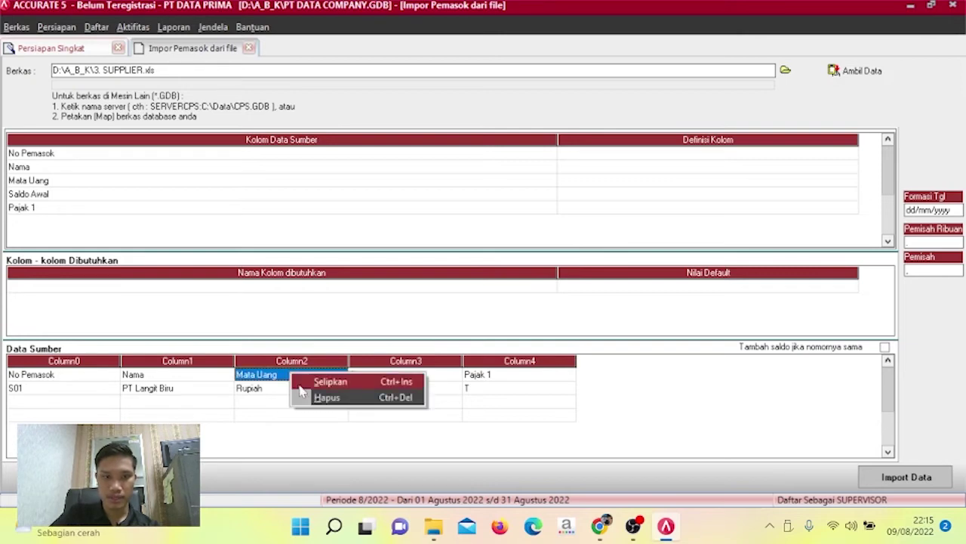
pyautogui.click(302, 400)
pyautogui.click(450, 302)
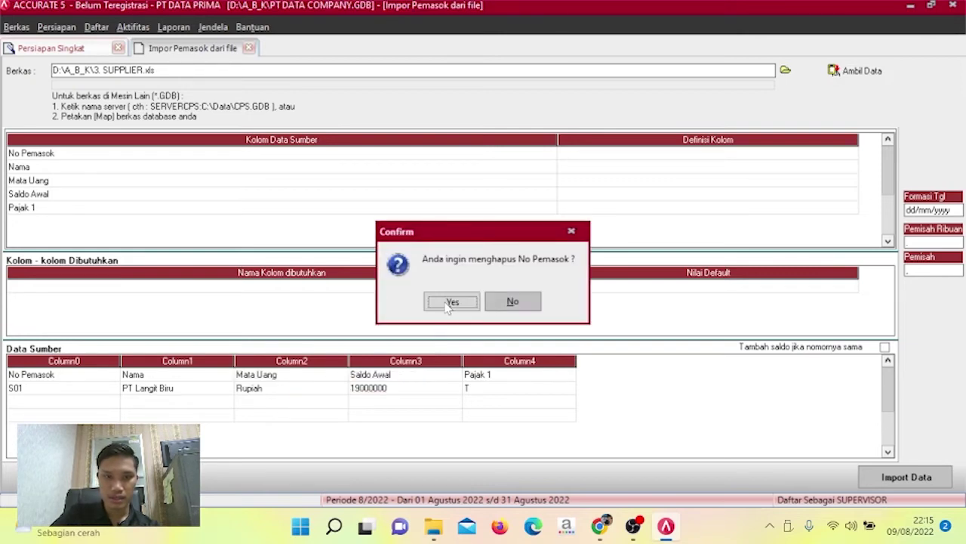
# Delete the two empty rows below the S01 supplier row.
pyautogui.click(71, 388)
pyautogui.rightClick(71, 387)
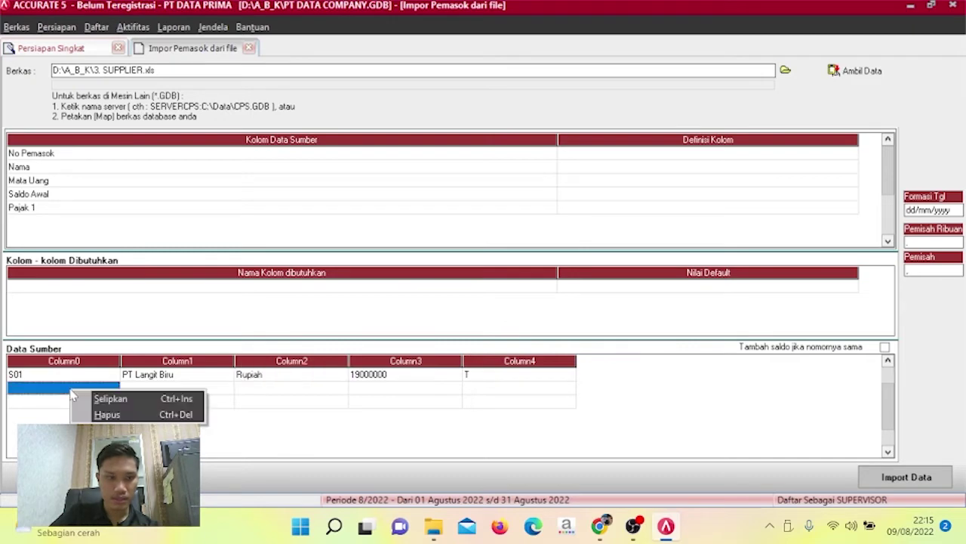
pyautogui.click(80, 413)
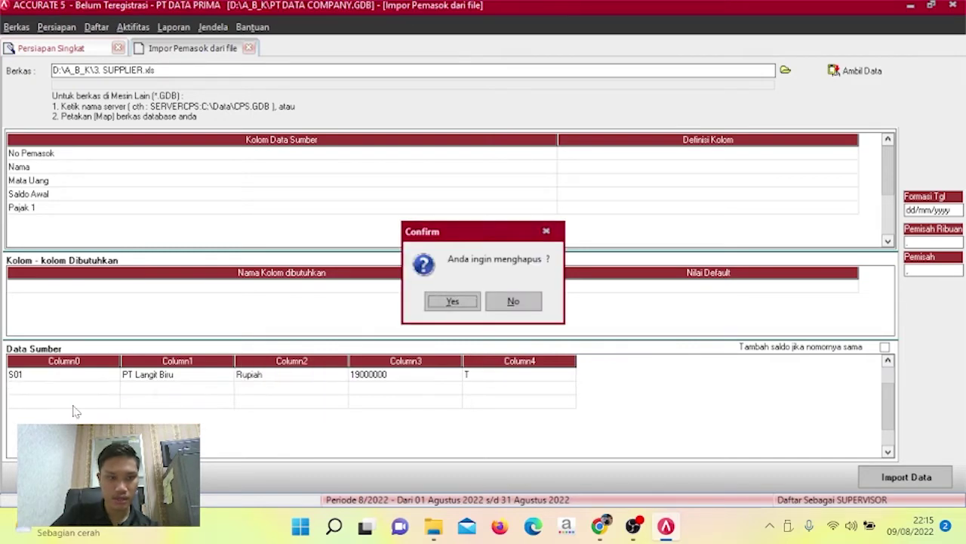
pyautogui.click(450, 302)
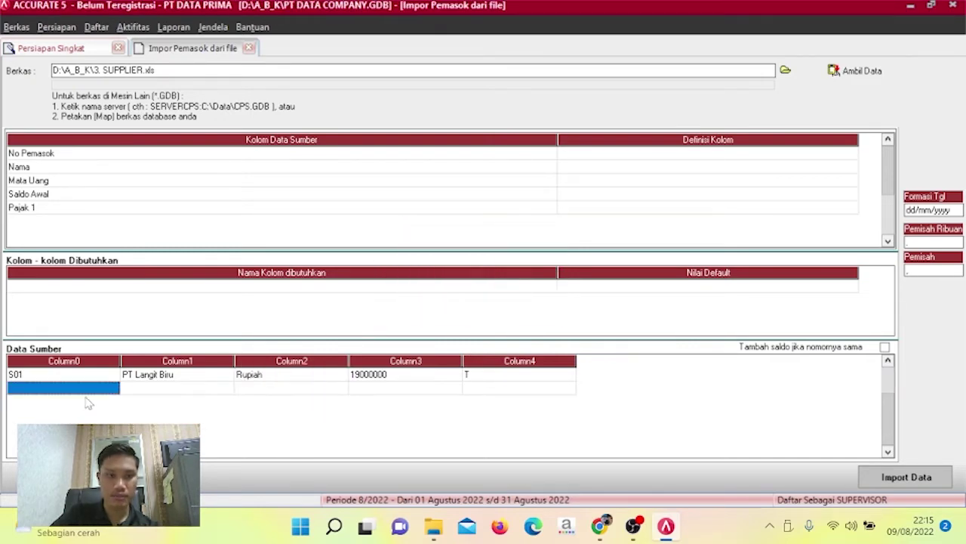
pyautogui.rightClick(86, 396)
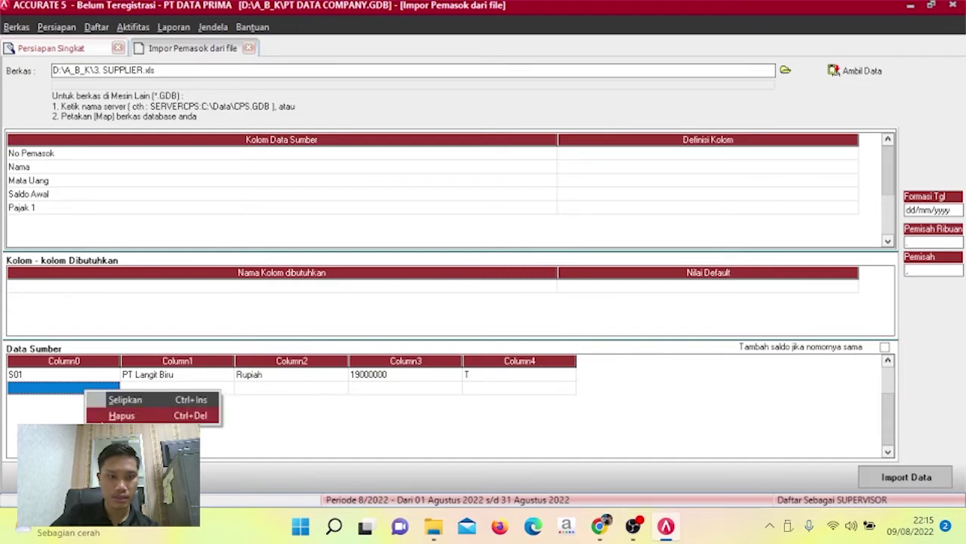
pyautogui.click(121, 416)
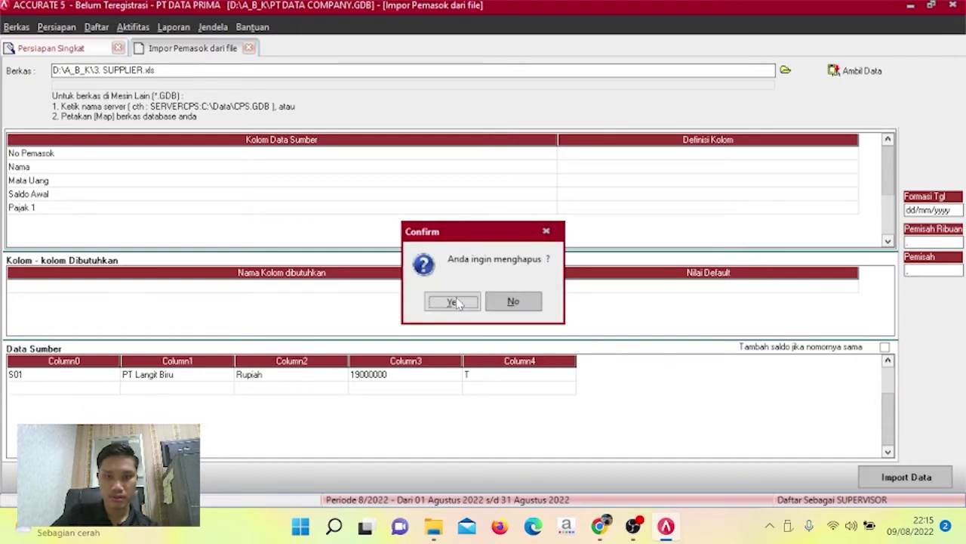
pyautogui.click(451, 302)
pyautogui.click(851, 156)
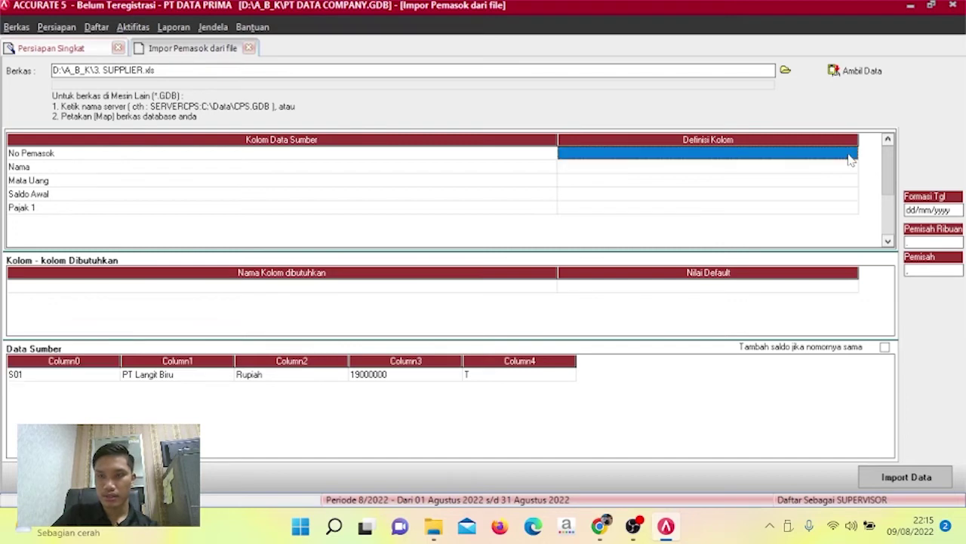
# Map the first two columns to No Pemasok and Nama Pemasok.
pyautogui.click(851, 156)
pyautogui.click(851, 155)
pyautogui.click(851, 155)
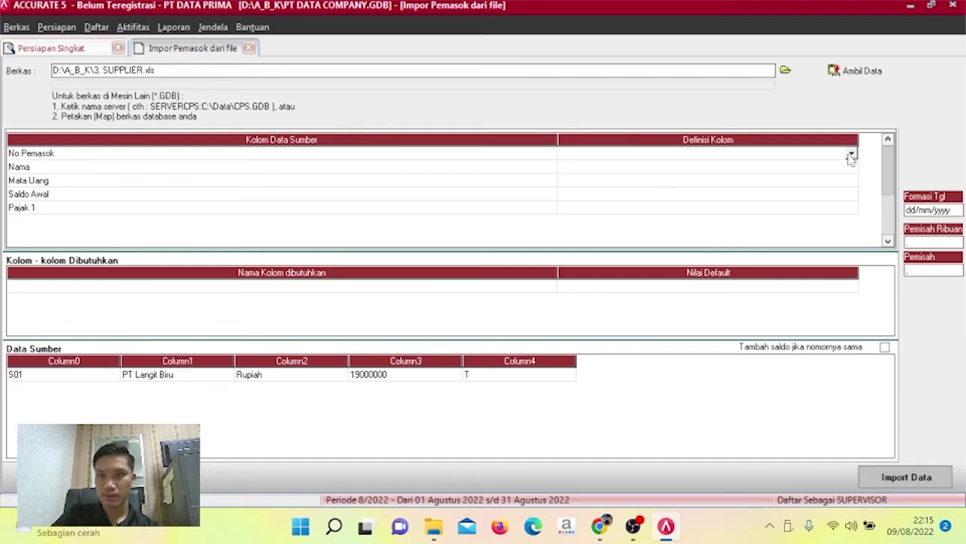
pyautogui.click(850, 155)
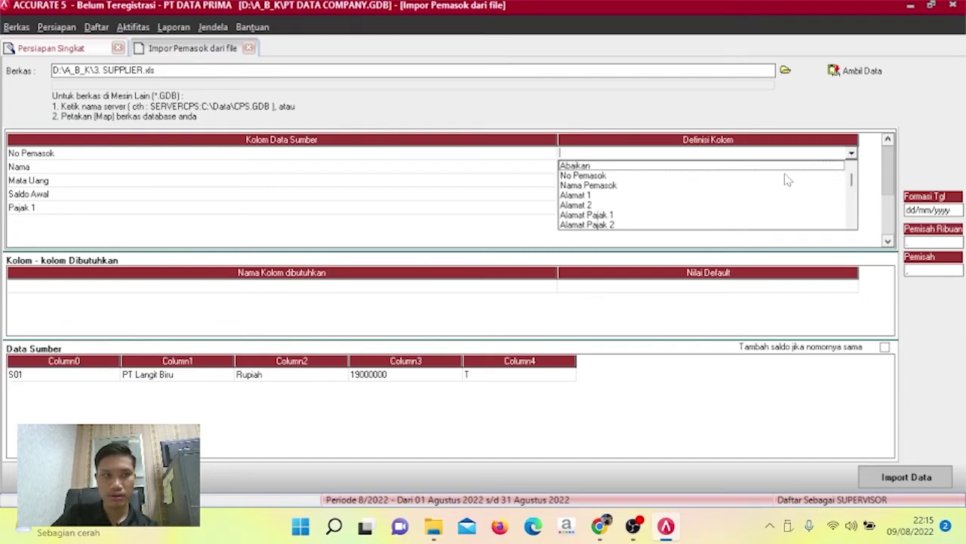
pyautogui.click(787, 177)
pyautogui.click(851, 172)
pyautogui.click(851, 173)
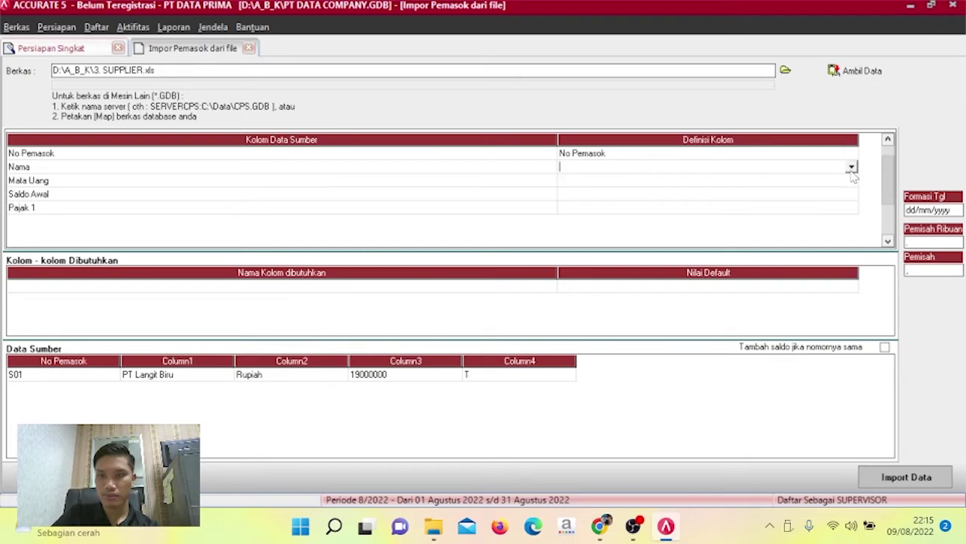
pyautogui.click(852, 169)
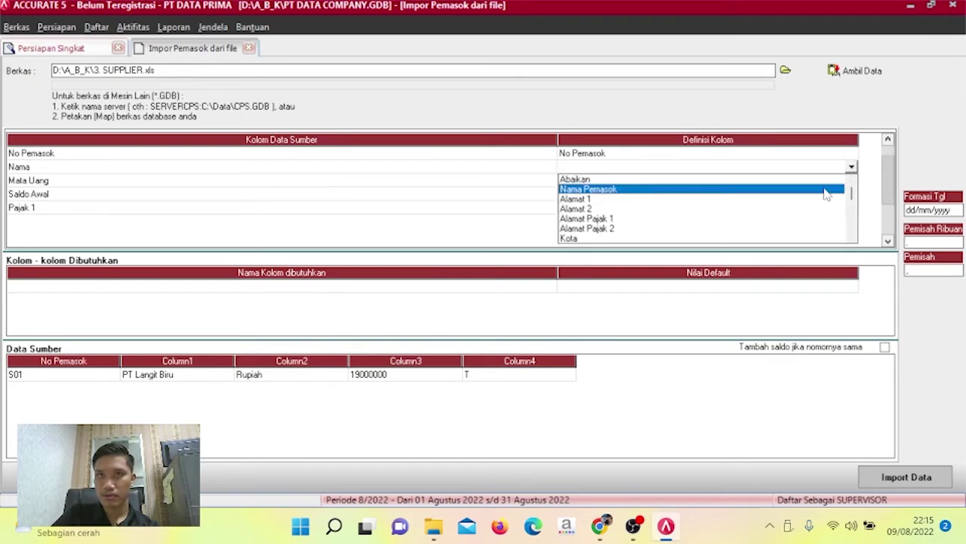
pyautogui.click(824, 190)
# Map the Mata Uang column to Mata Uang, linking Rupiah to RUPIAH.
pyautogui.click(849, 186)
pyautogui.click(854, 184)
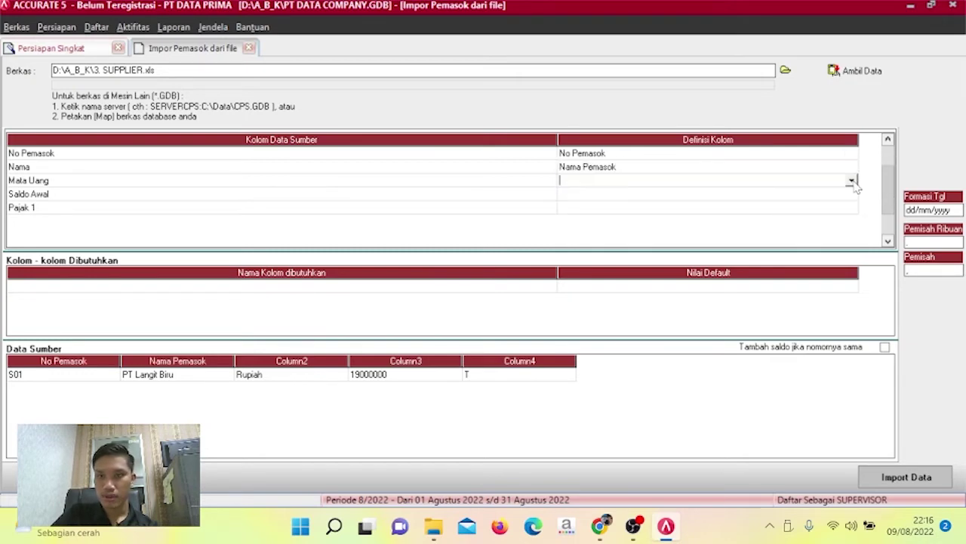
pyautogui.click(851, 182)
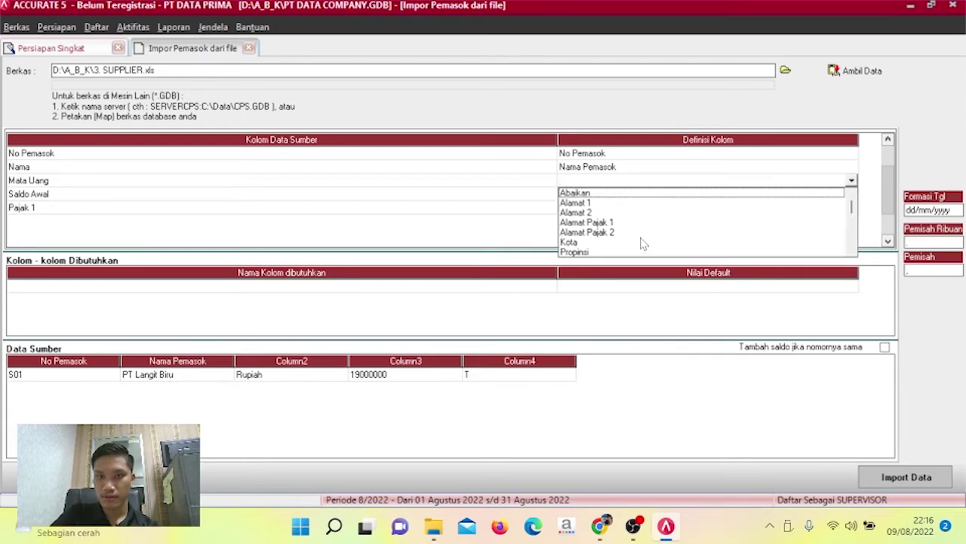
pyautogui.press('m')
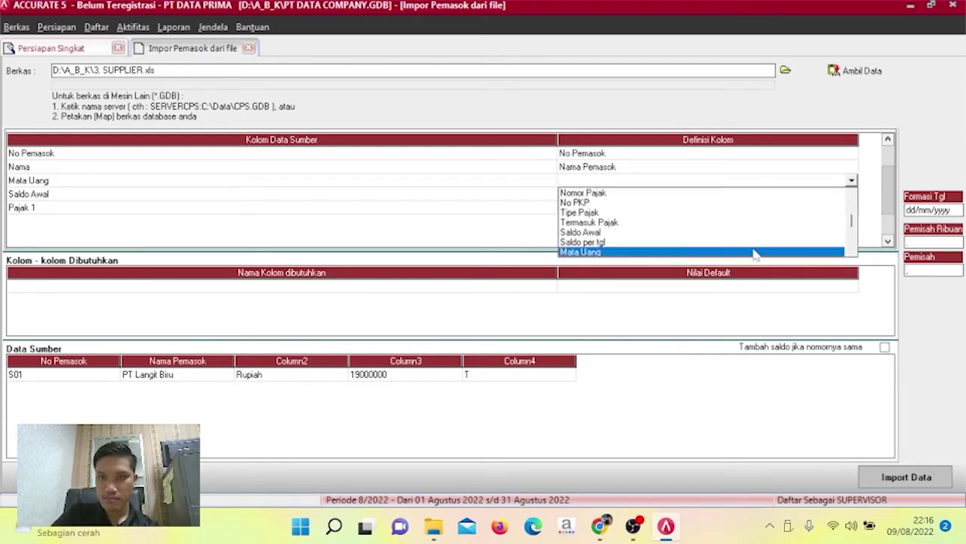
pyautogui.click(755, 253)
pyautogui.click(289, 40)
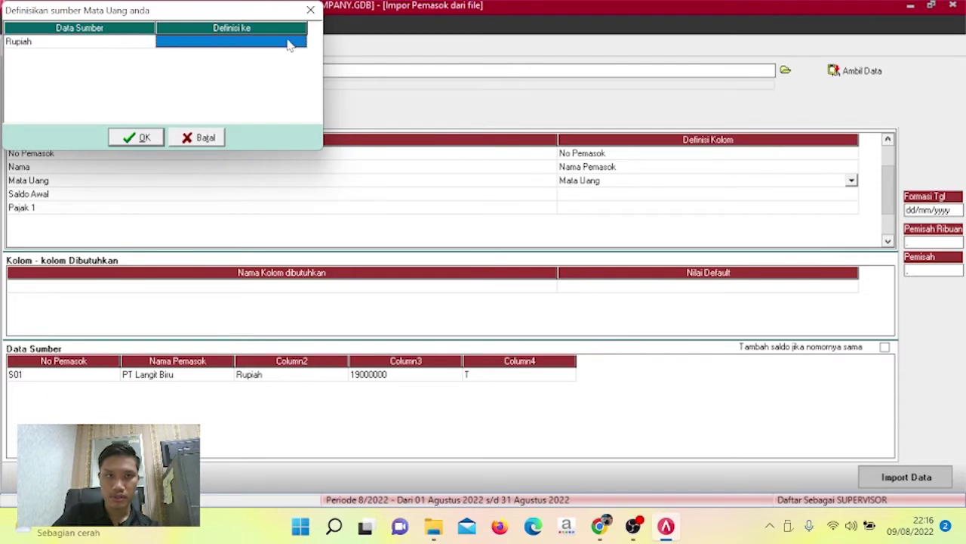
pyautogui.click(300, 44)
pyautogui.click(301, 42)
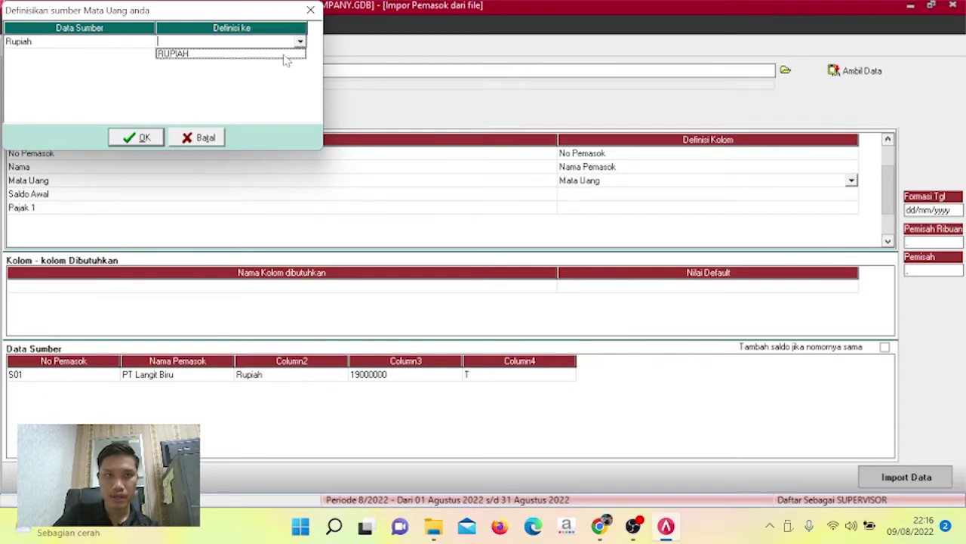
pyautogui.click(285, 56)
pyautogui.click(137, 137)
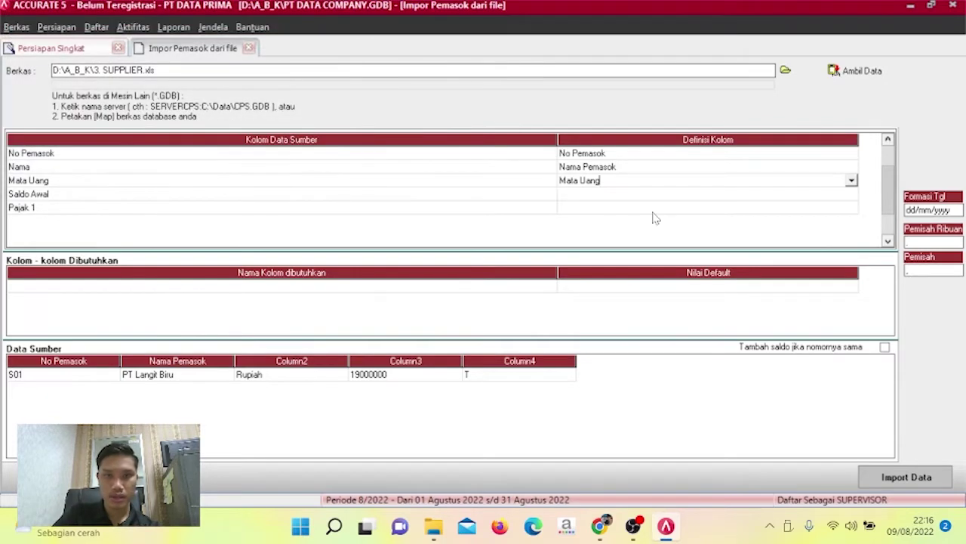
# Map the Saldo Awal column to Saldo Awal.
pyautogui.click(853, 196)
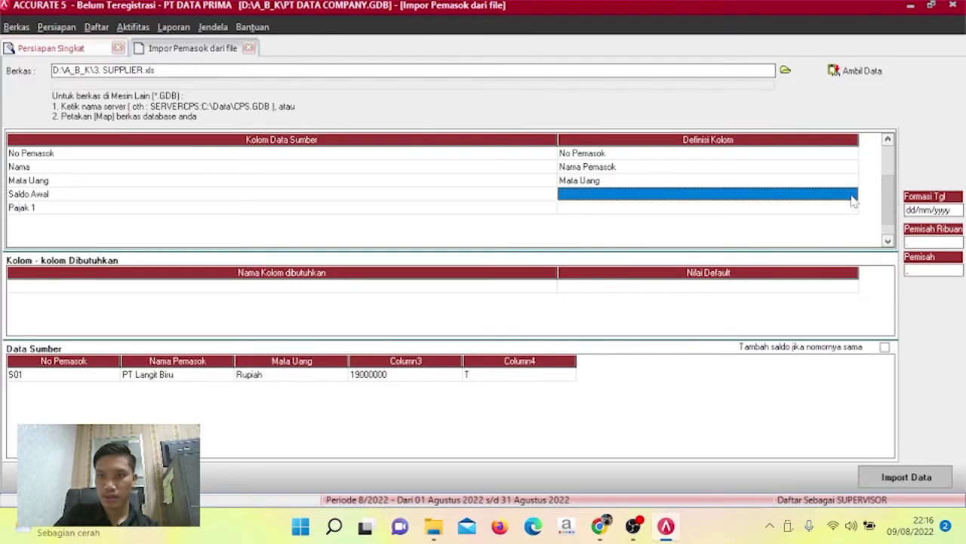
pyautogui.click(853, 196)
pyautogui.click(851, 196)
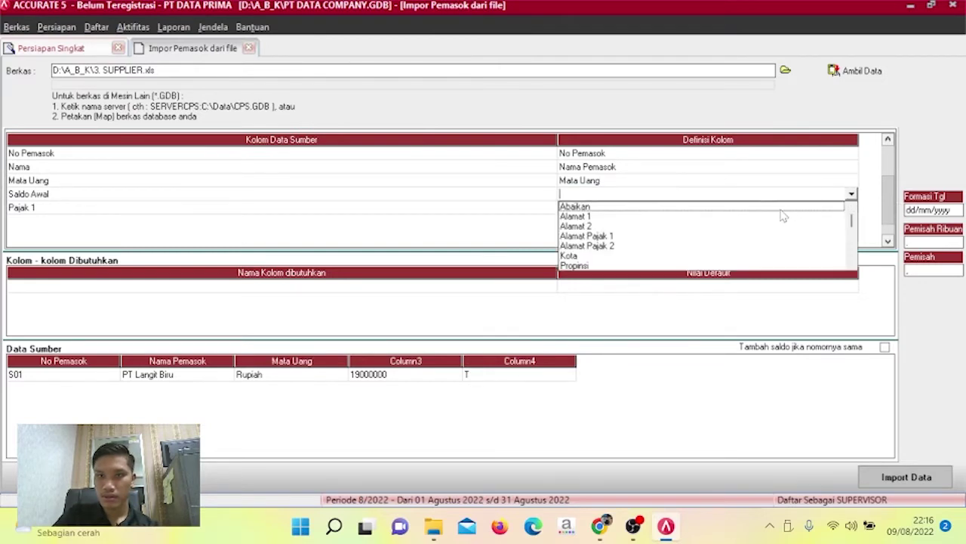
pyautogui.scroll(-5, 785, 242)
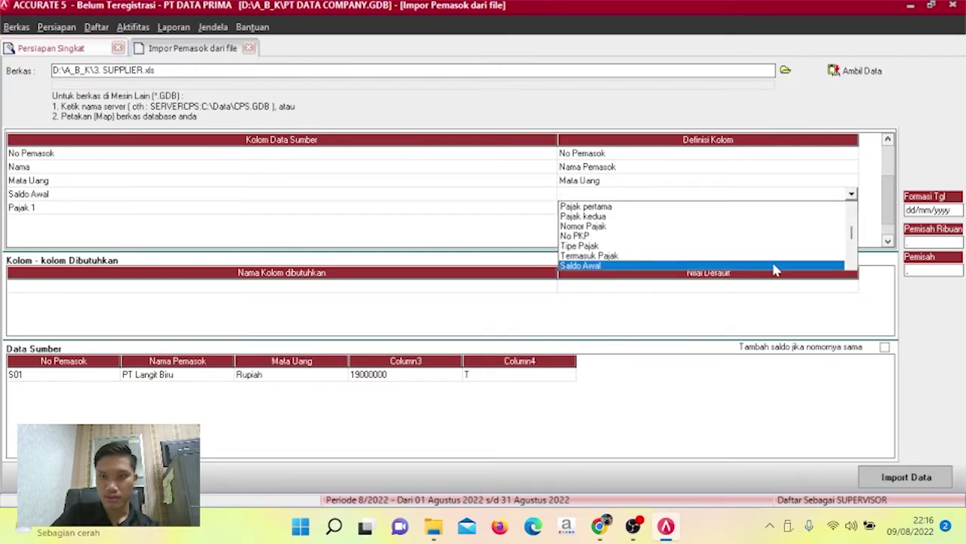
pyautogui.click(775, 265)
# Map the Pajak 1 column to Pajak pertama, linking value T to PPN.
pyautogui.click(858, 208)
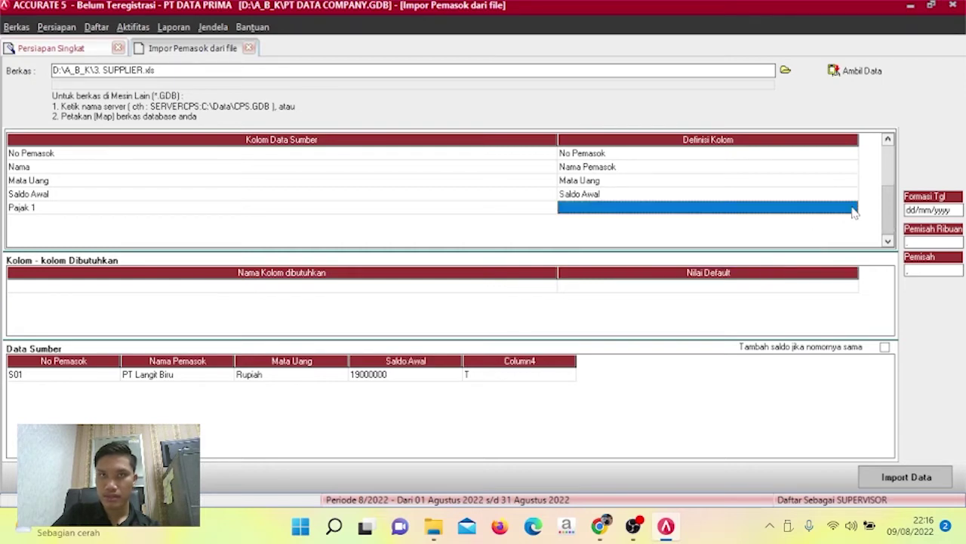
pyautogui.click(851, 211)
pyautogui.click(852, 209)
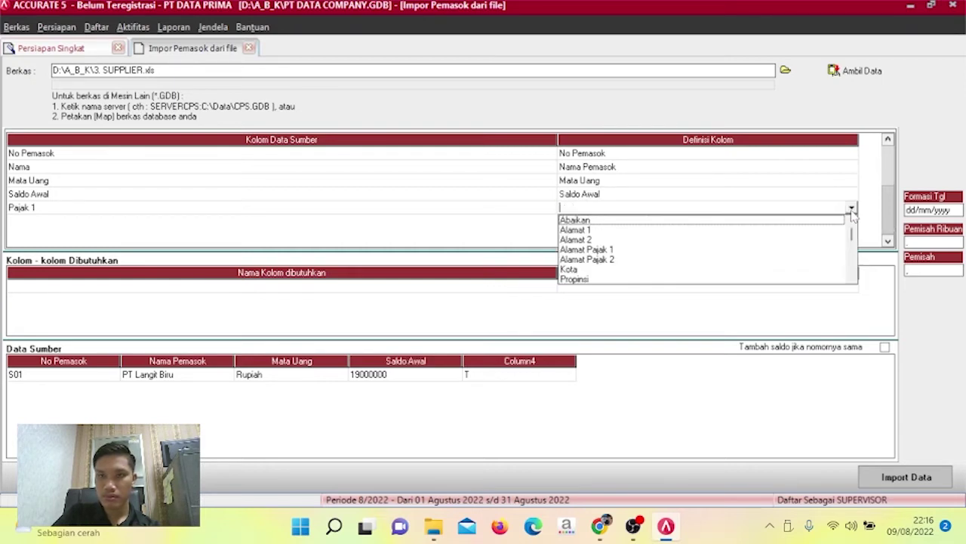
pyautogui.press('p')
pyautogui.press('p')
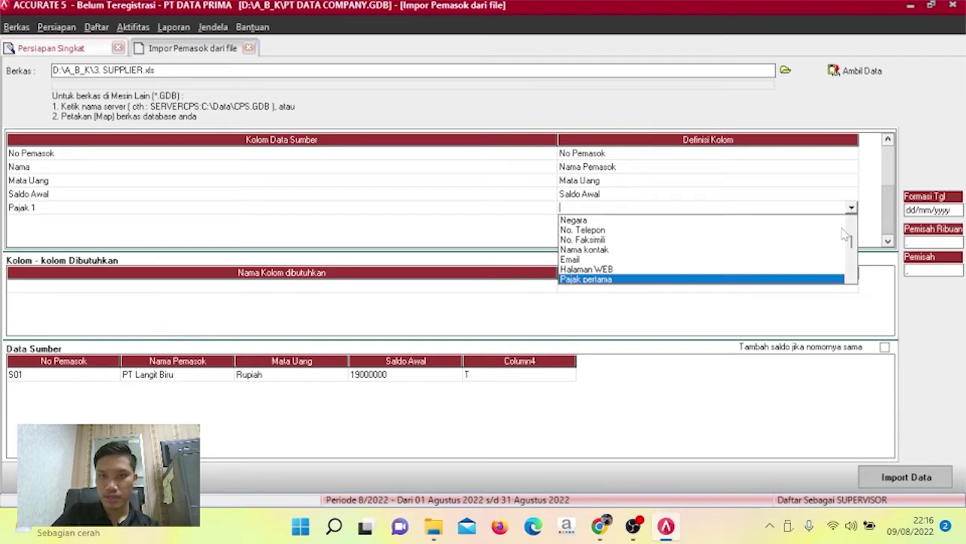
pyautogui.click(823, 279)
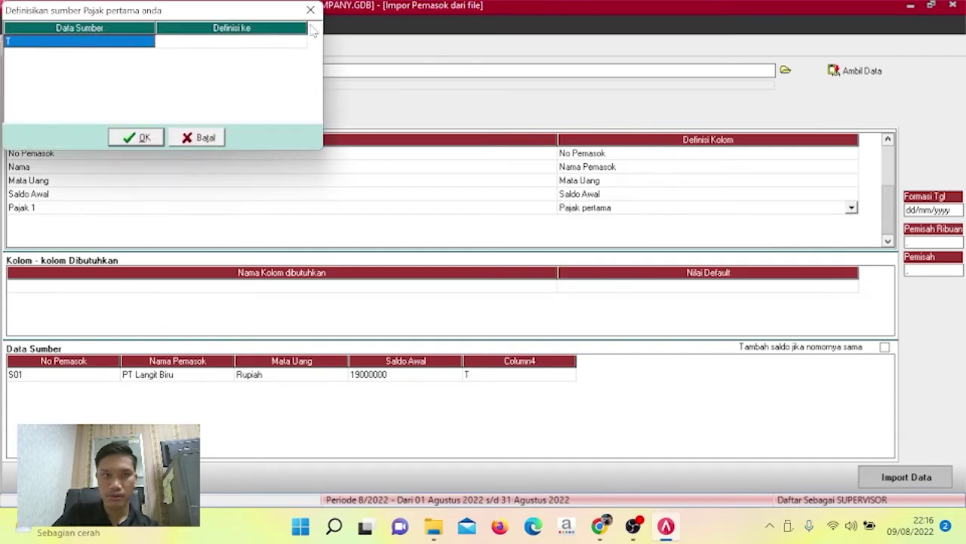
pyautogui.click(264, 43)
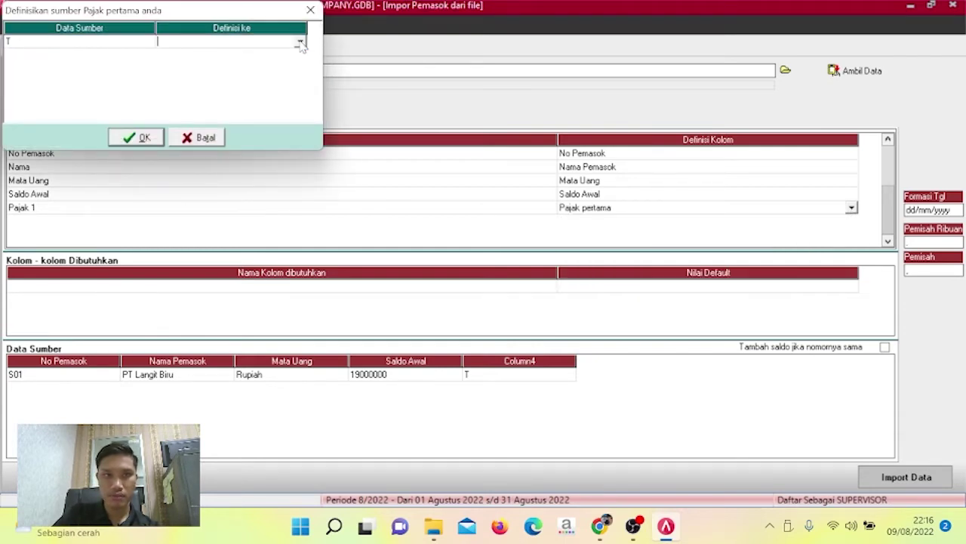
pyautogui.click(300, 43)
pyautogui.click(290, 54)
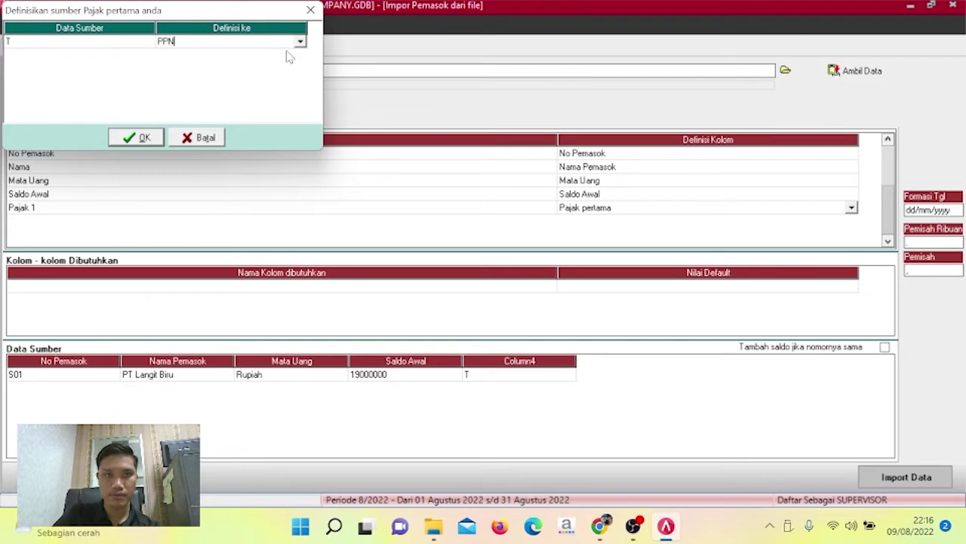
pyautogui.click(160, 137)
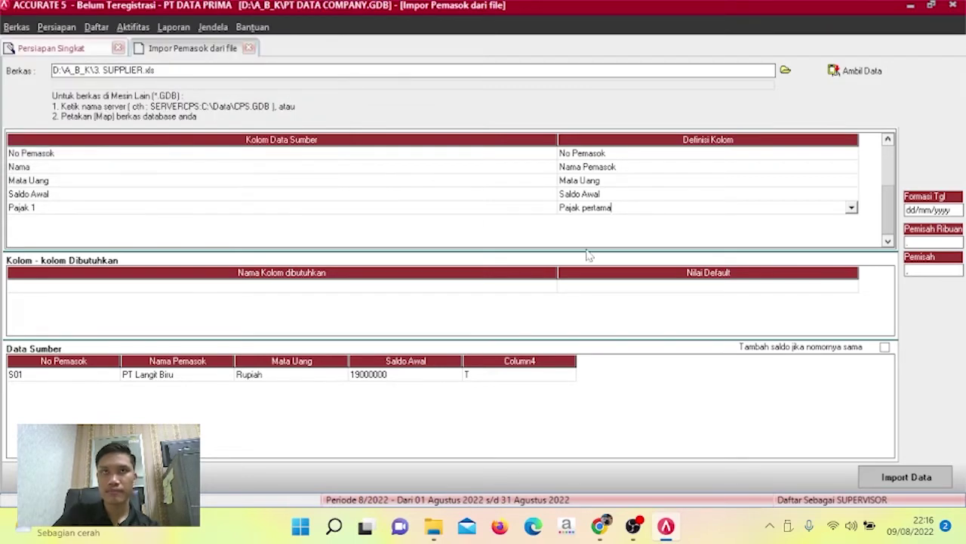
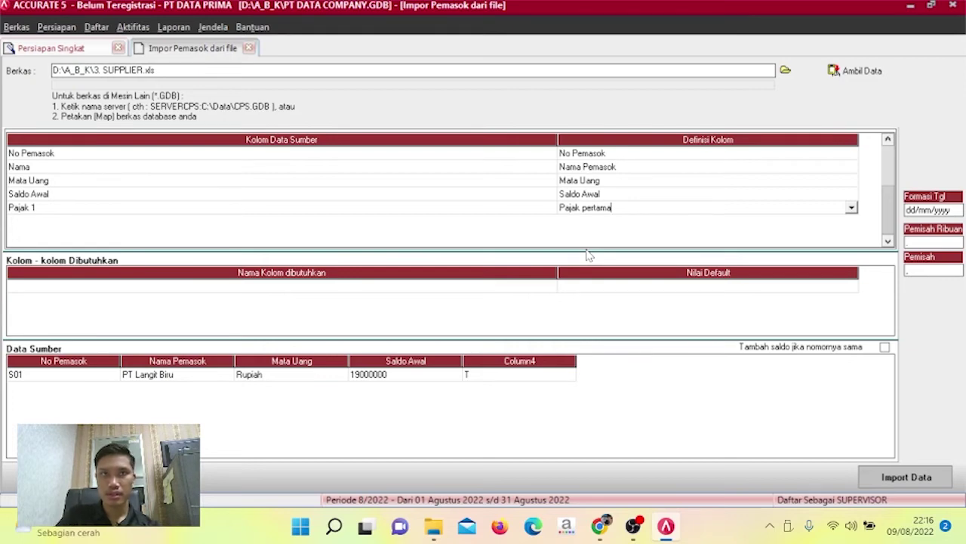
# Import supplier S01, PT Langit Biru, from SUPPLIER.xls and acknowledge the '1 data terimpor' result.
pyautogui.click(905, 476)
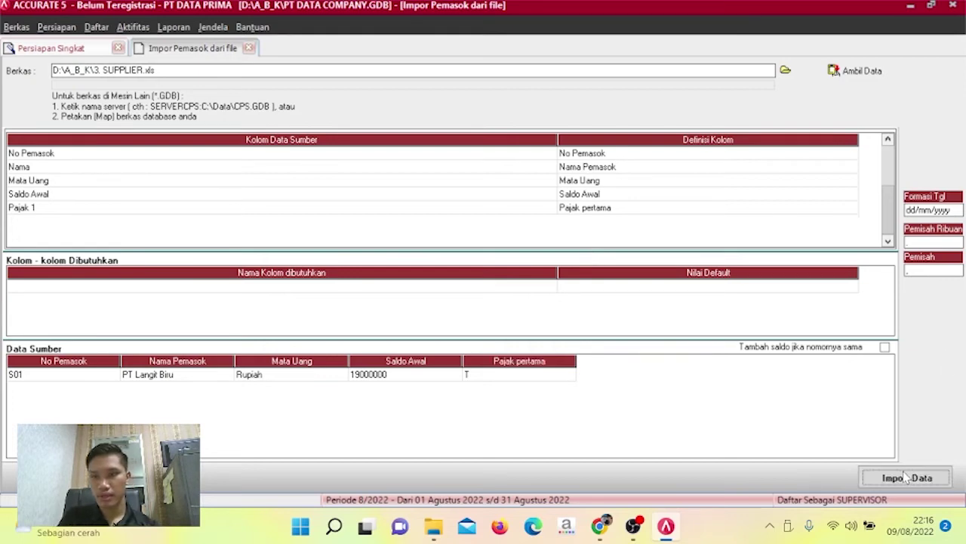
pyautogui.click(498, 300)
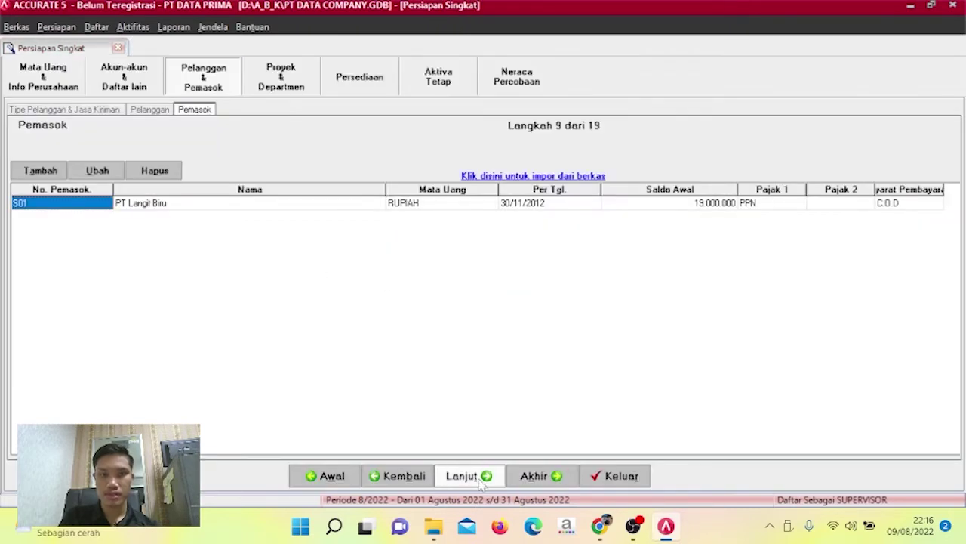
# Advance the setup past Proyek & Departemen and Gudang to step 12, Akun Default Barang.
pyautogui.click(480, 483)
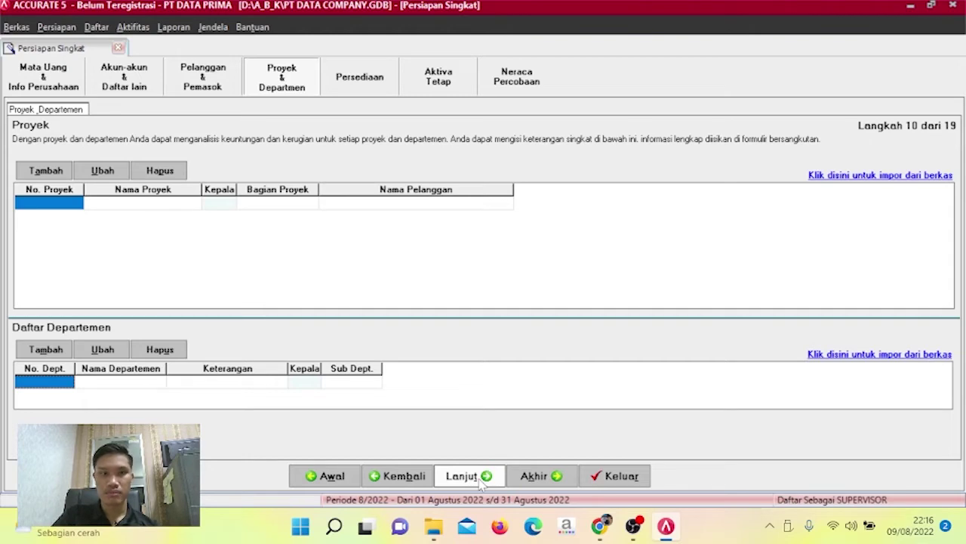
pyautogui.click(481, 483)
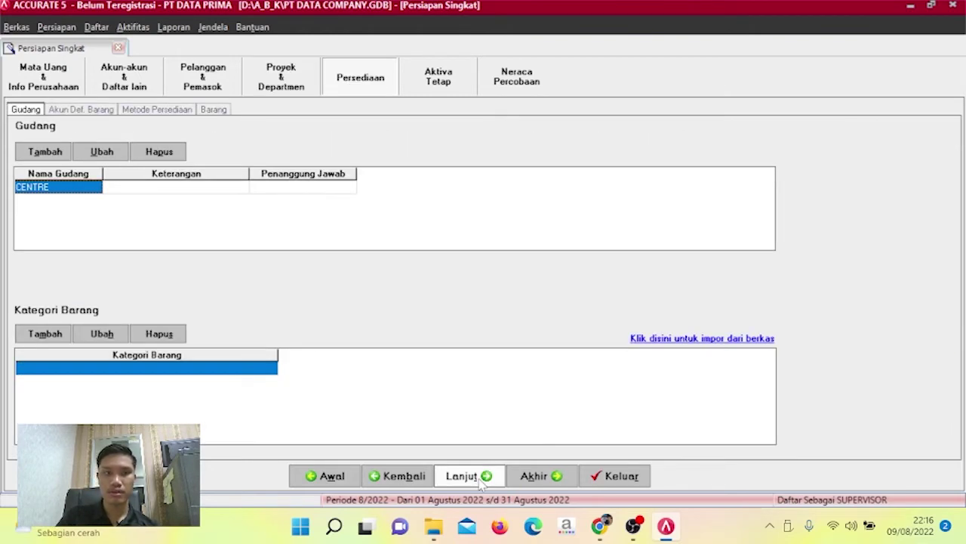
pyautogui.click(481, 484)
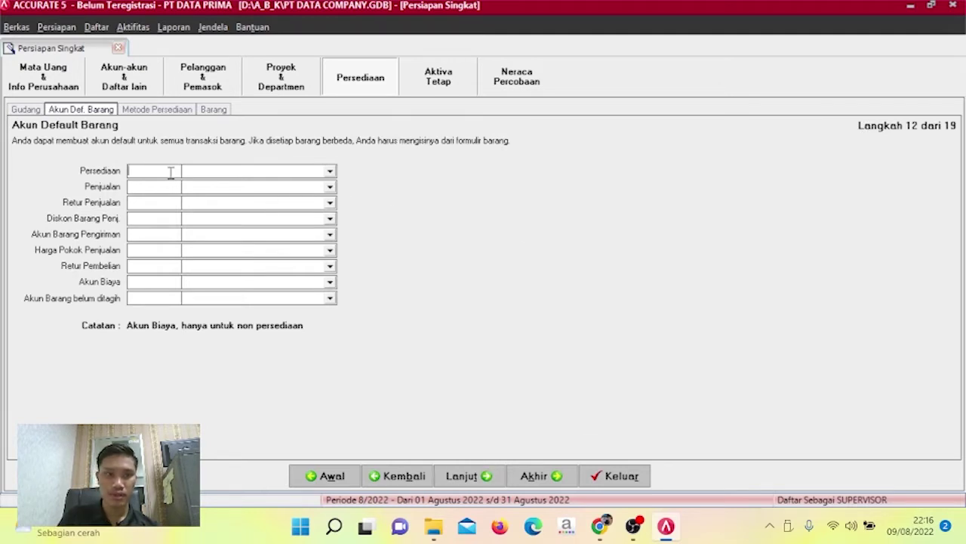
# Set default inventory 11106, sales 41000, sales return 41002 and sales discount 41001 accounts.
pyautogui.write('11')
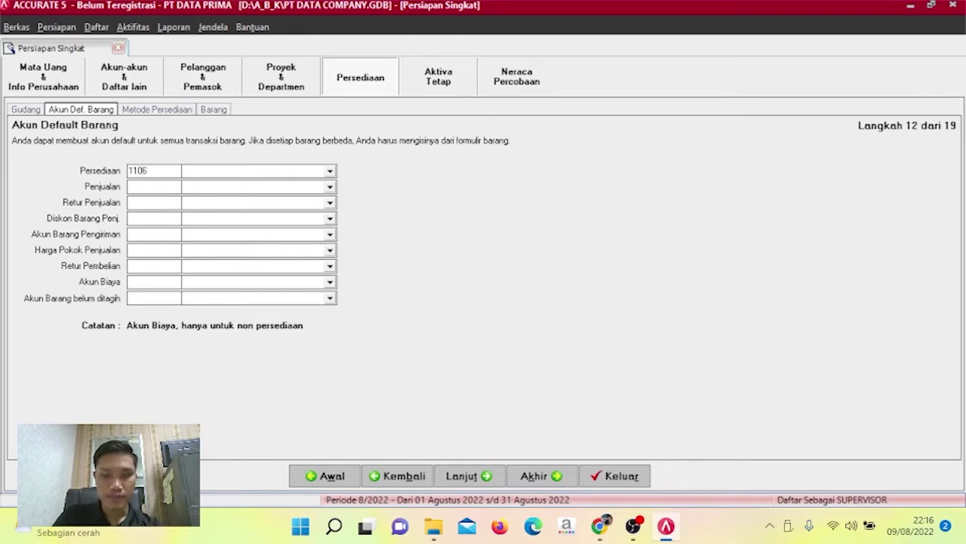
pyautogui.write('10')
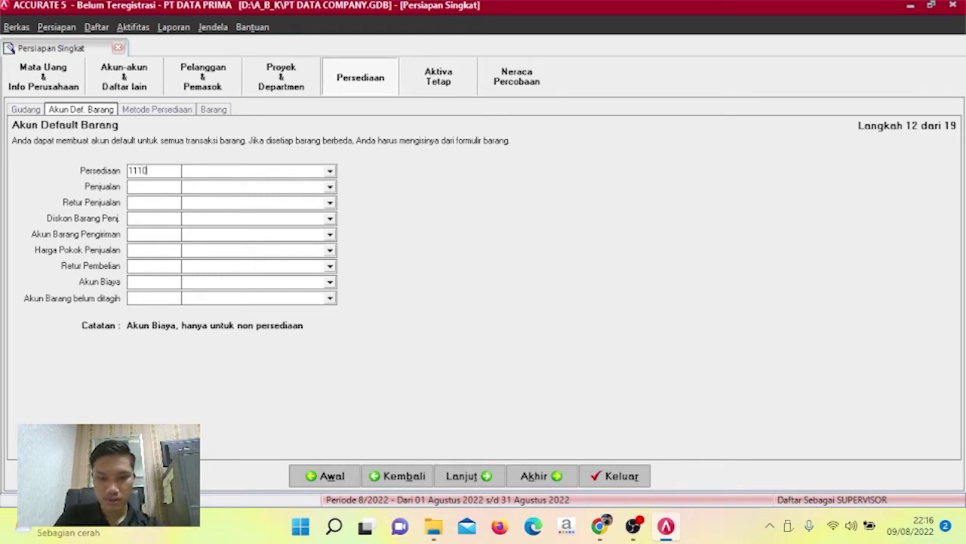
pyautogui.write('6')
pyautogui.press('Return')
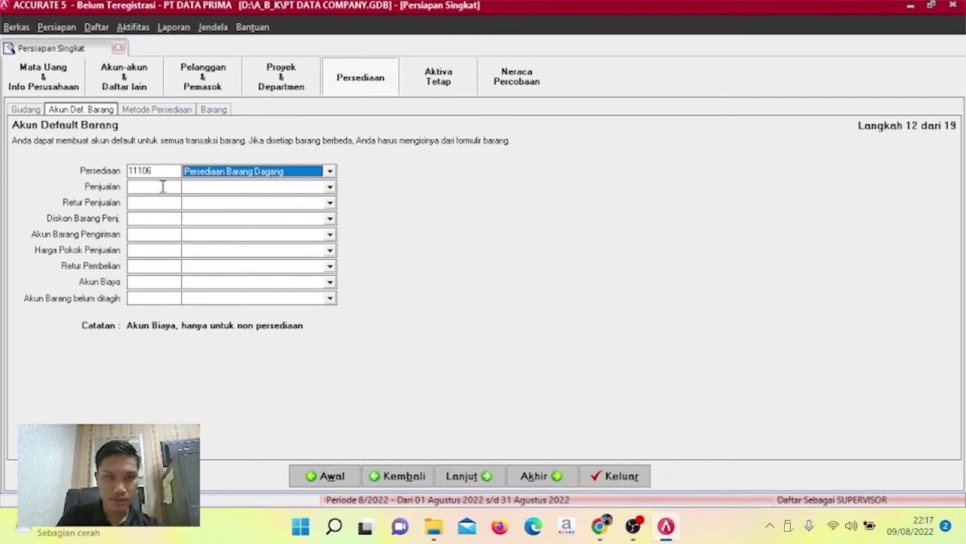
pyautogui.click(161, 186)
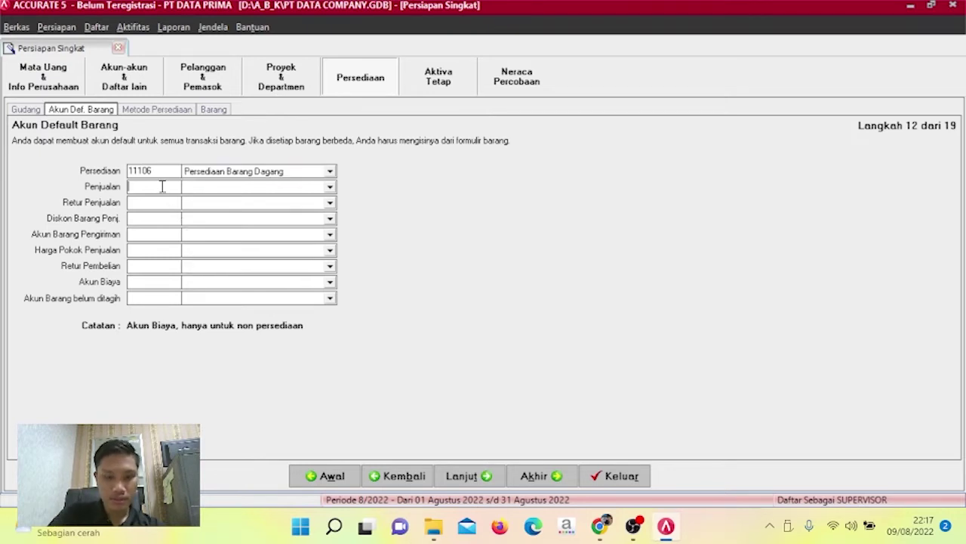
pyautogui.write('41000')
pyautogui.press('Return')
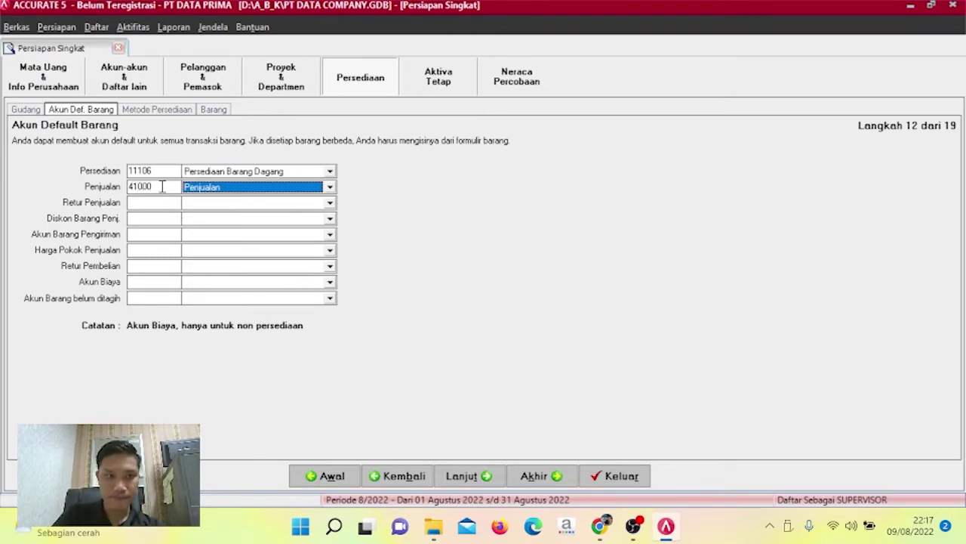
pyautogui.click(161, 203)
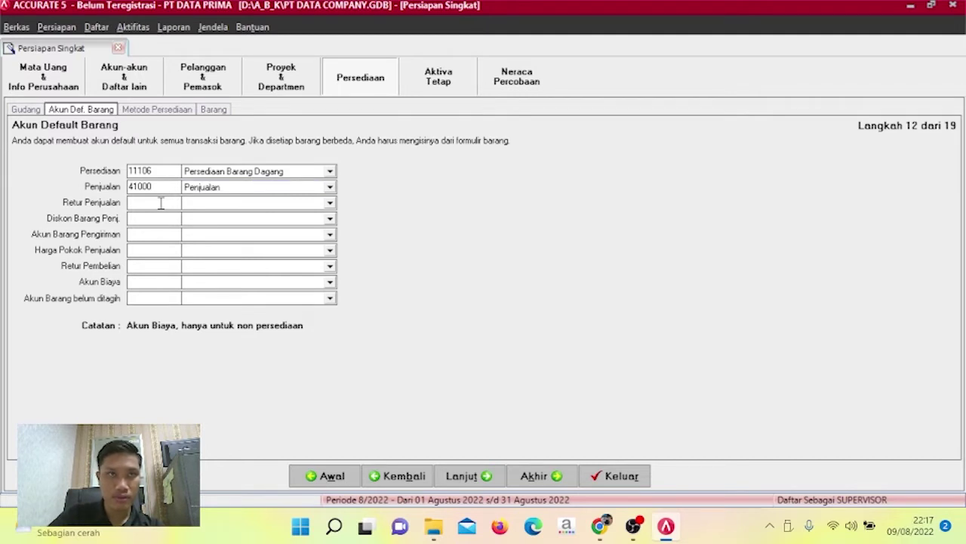
pyautogui.write('41002')
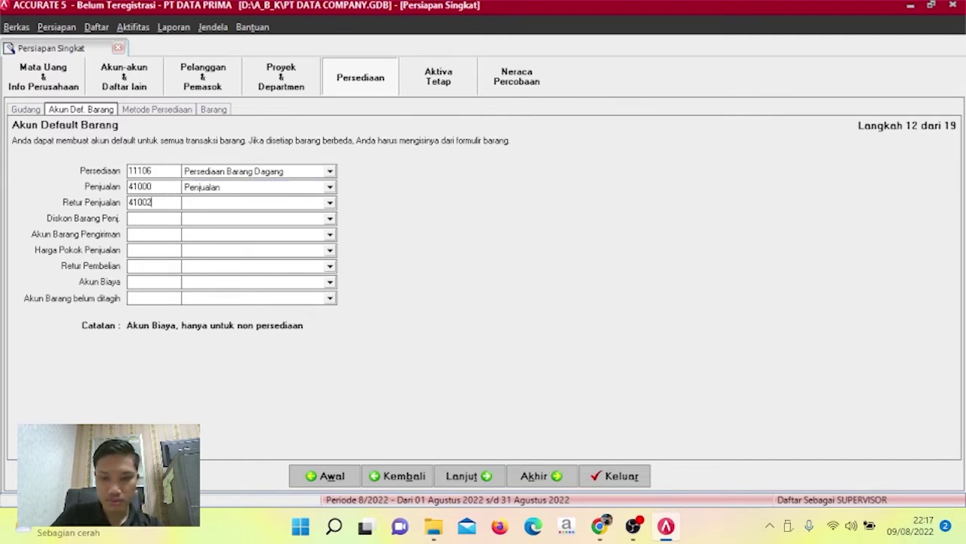
pyautogui.press('Return')
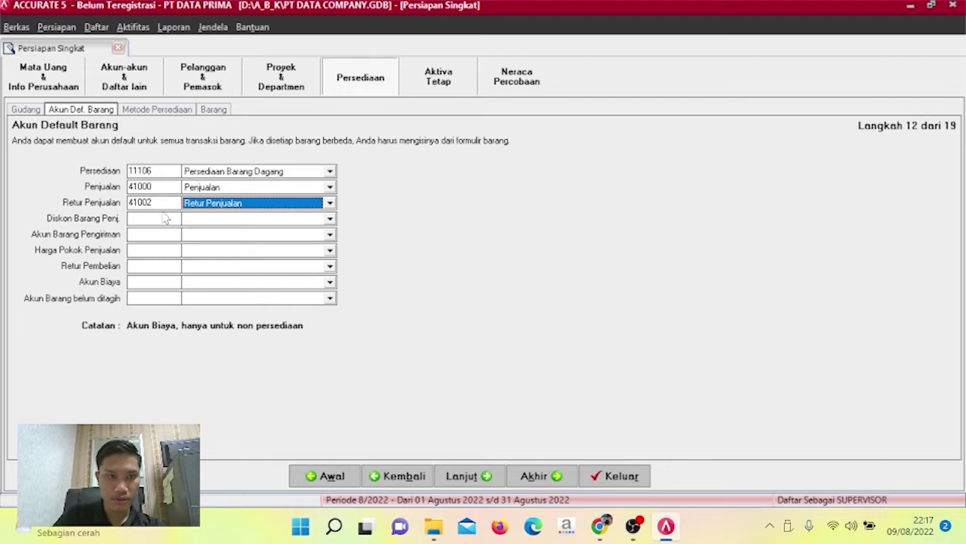
pyautogui.click(162, 219)
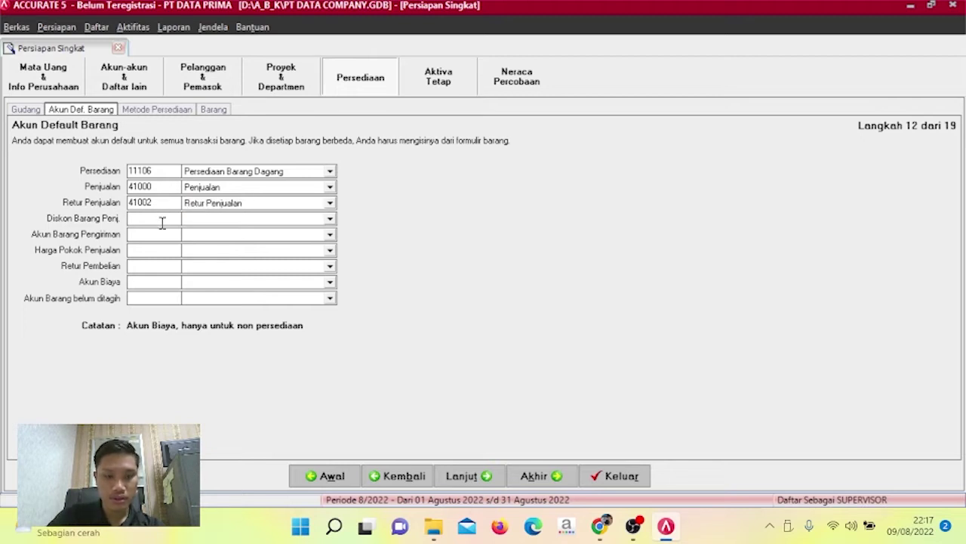
pyautogui.write('41001')
pyautogui.press('Return')
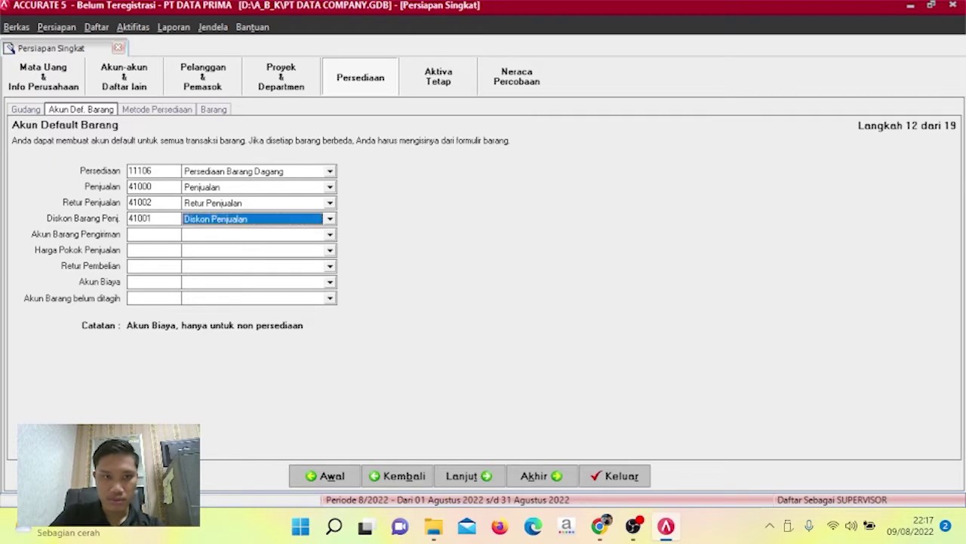
# Set shipped goods 11106, COGS 51000, purchase return 11106, expense 91003 and unbilled goods 21101 accounts.
pyautogui.click(162, 233)
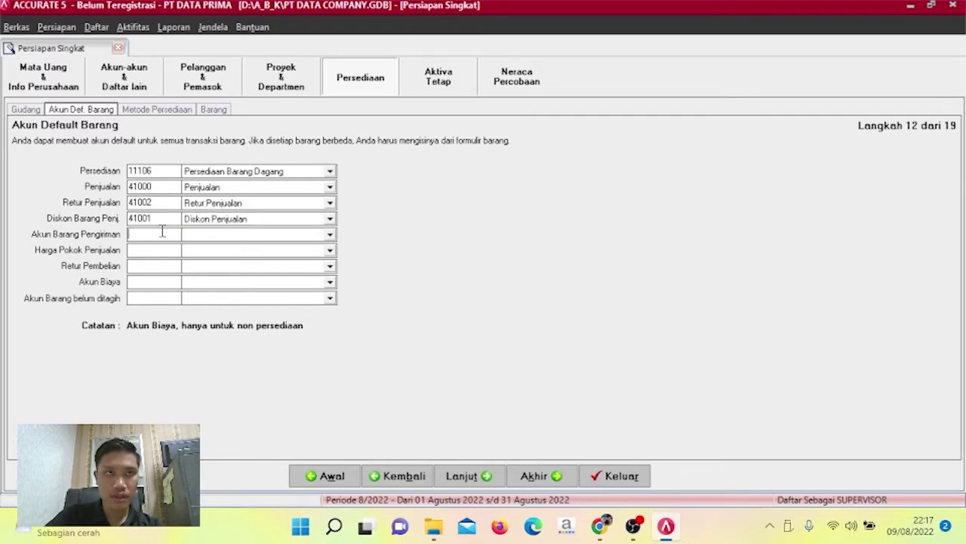
pyautogui.write('111')
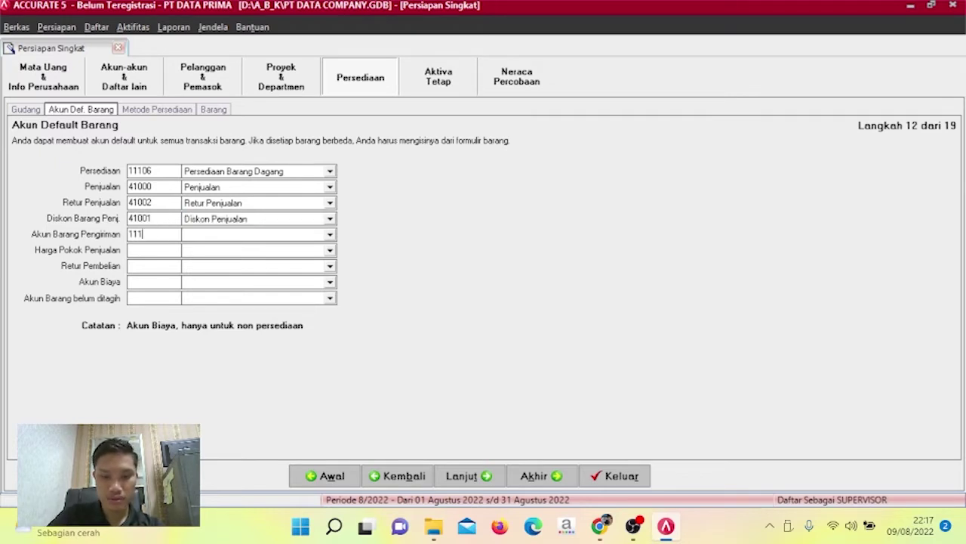
pyautogui.write('06')
pyautogui.press('Return')
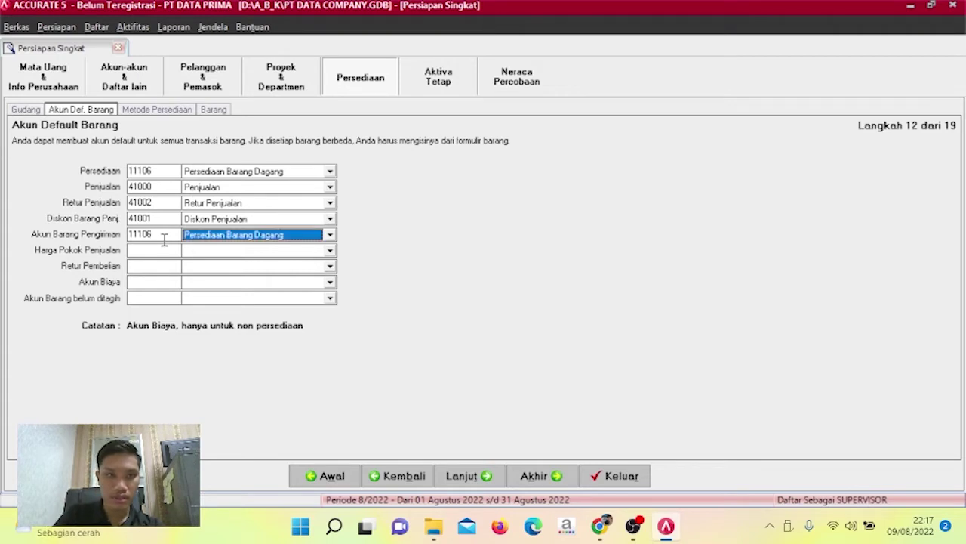
pyautogui.click(164, 247)
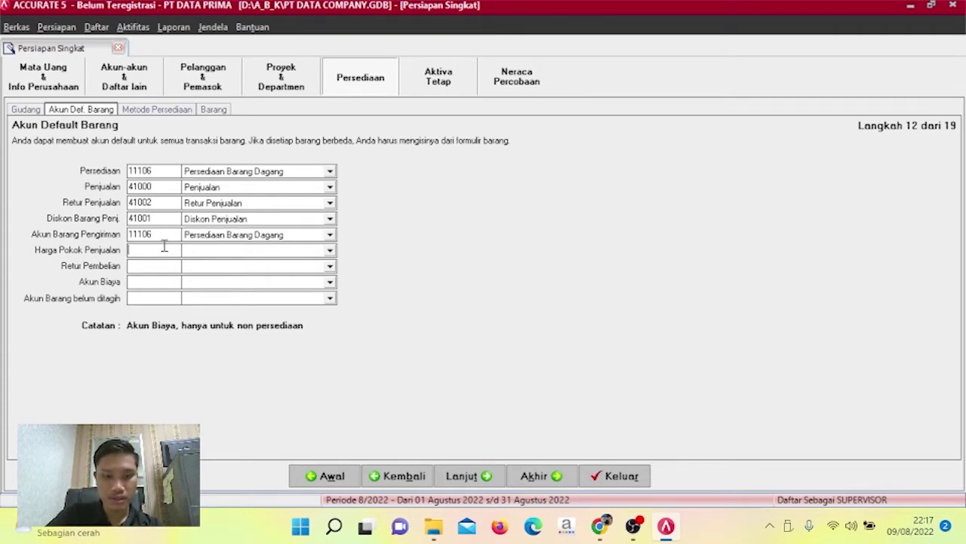
pyautogui.write('51000')
pyautogui.press('Return')
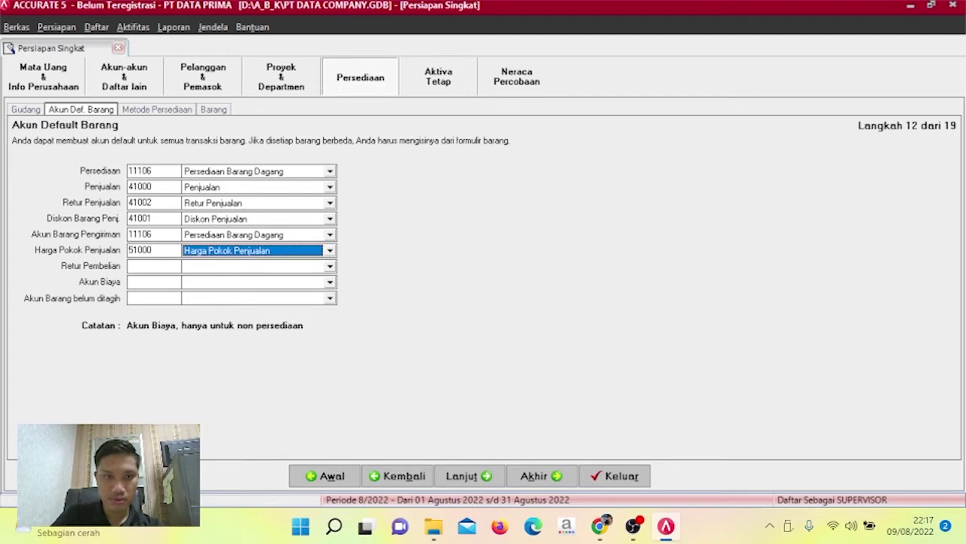
pyautogui.click(164, 266)
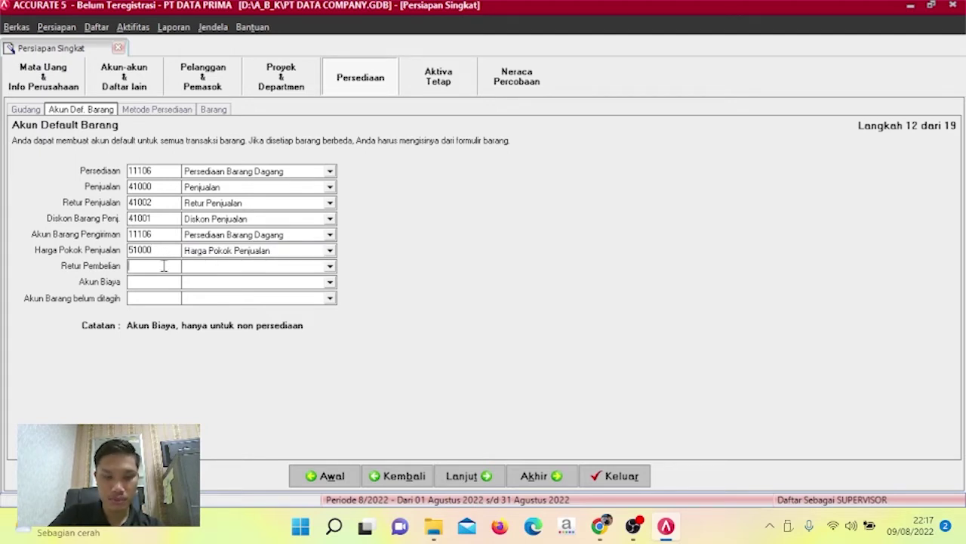
pyautogui.write('11106')
pyautogui.press('Return')
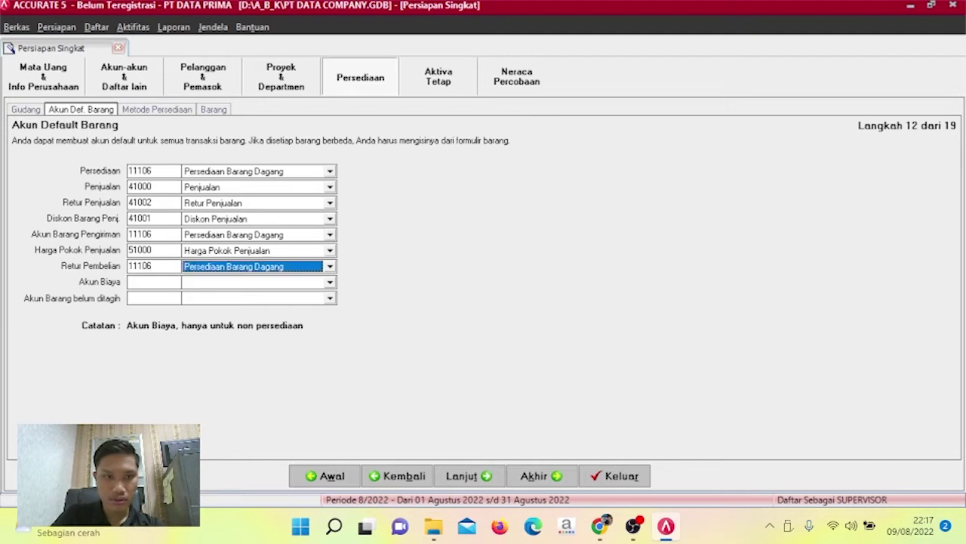
pyautogui.click(164, 283)
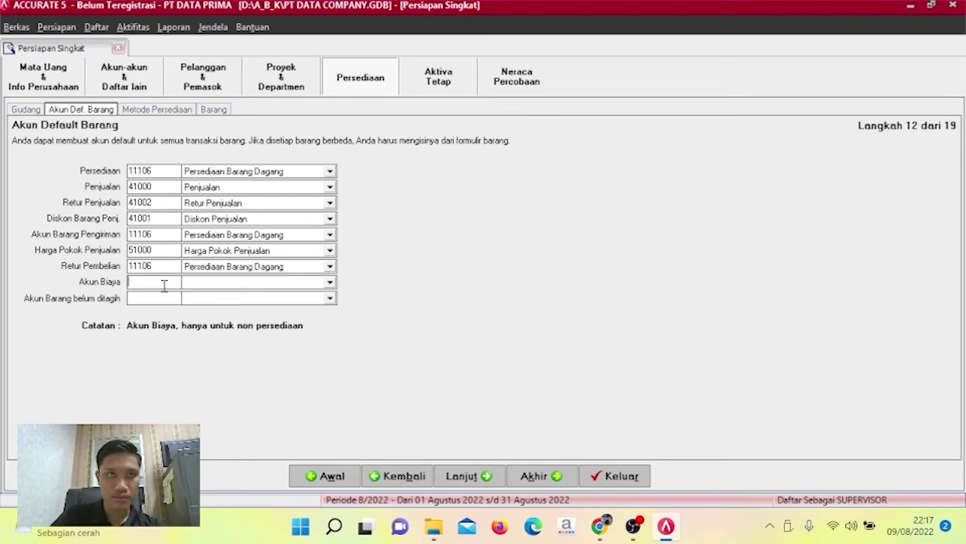
pyautogui.write('91003')
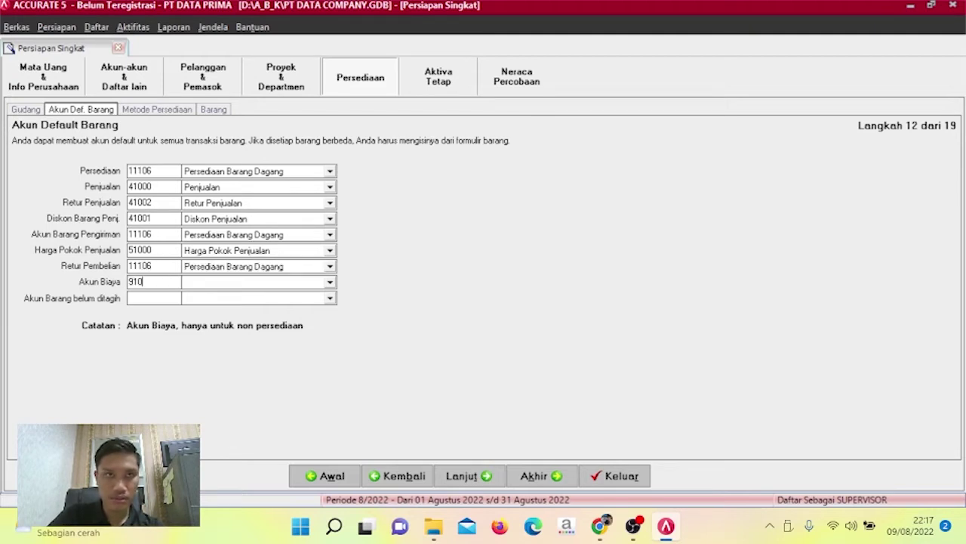
pyautogui.click(158, 298)
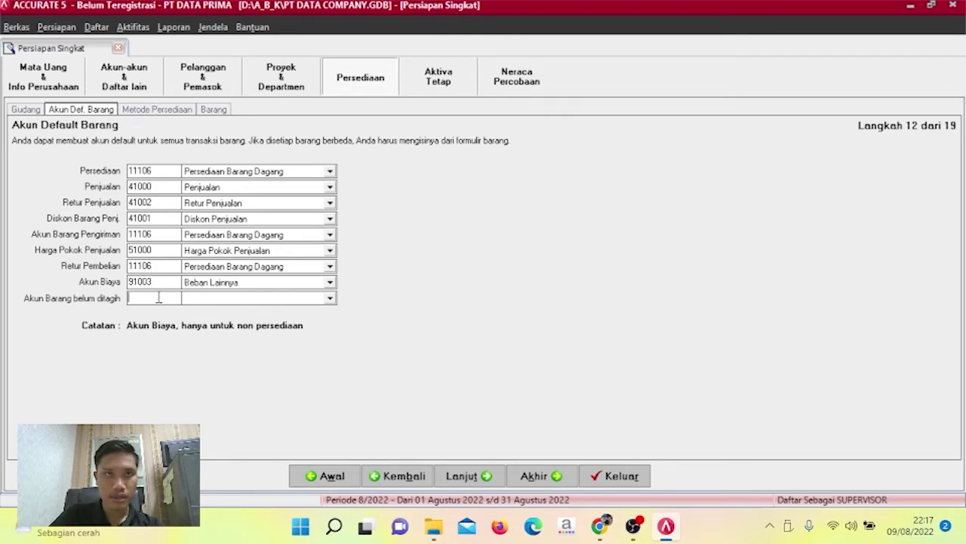
pyautogui.write('211')
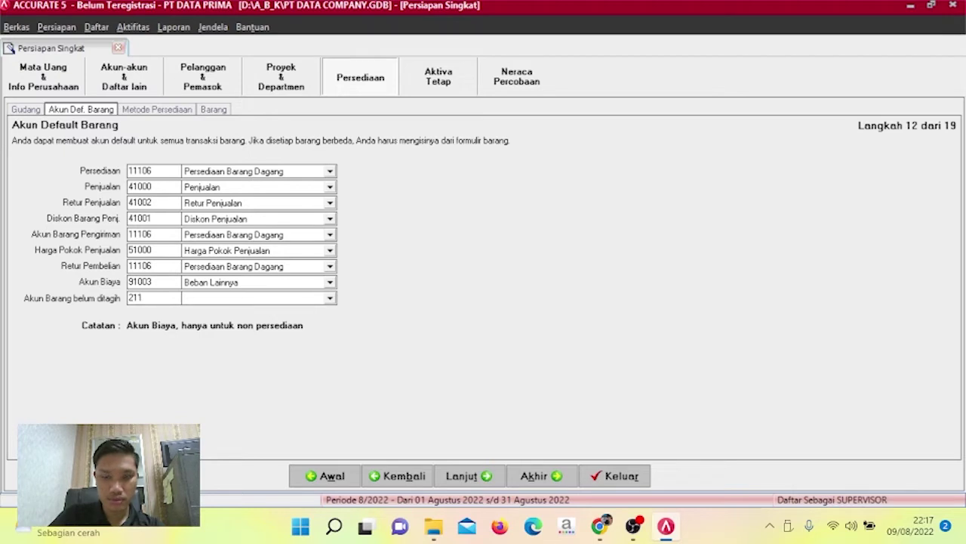
pyautogui.write('01')
pyautogui.press('Tab')
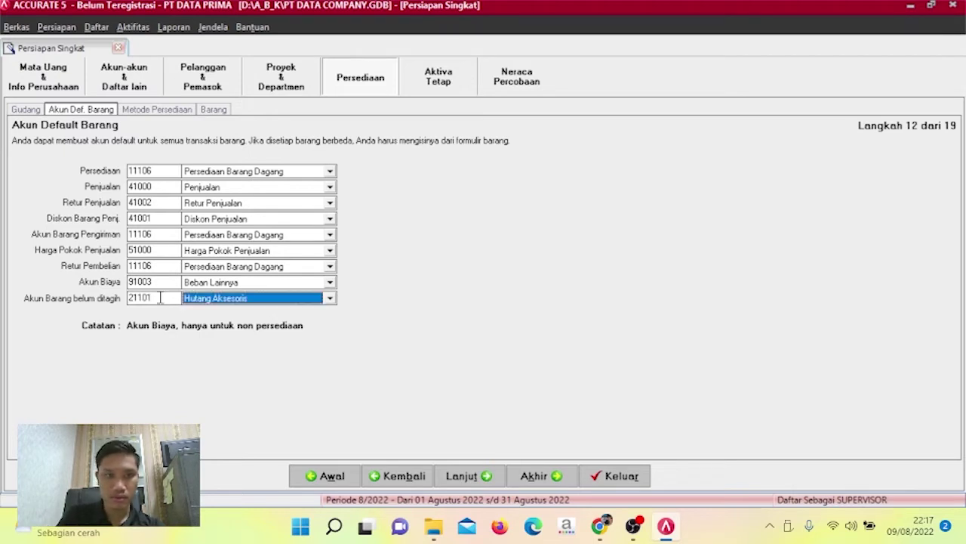
# Keep average costing, continue to Informasi Barang and open the import-from-file link.
pyautogui.click(469, 477)
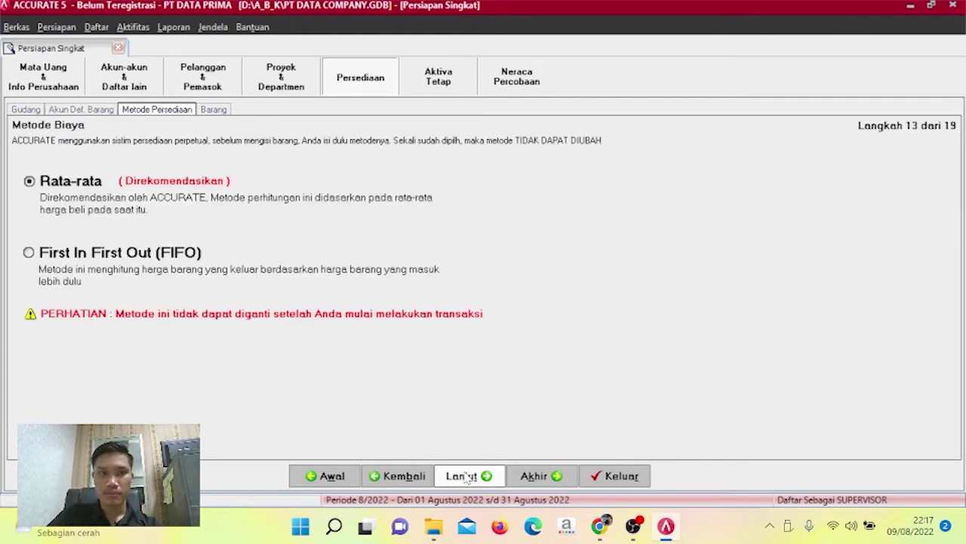
pyautogui.click(469, 476)
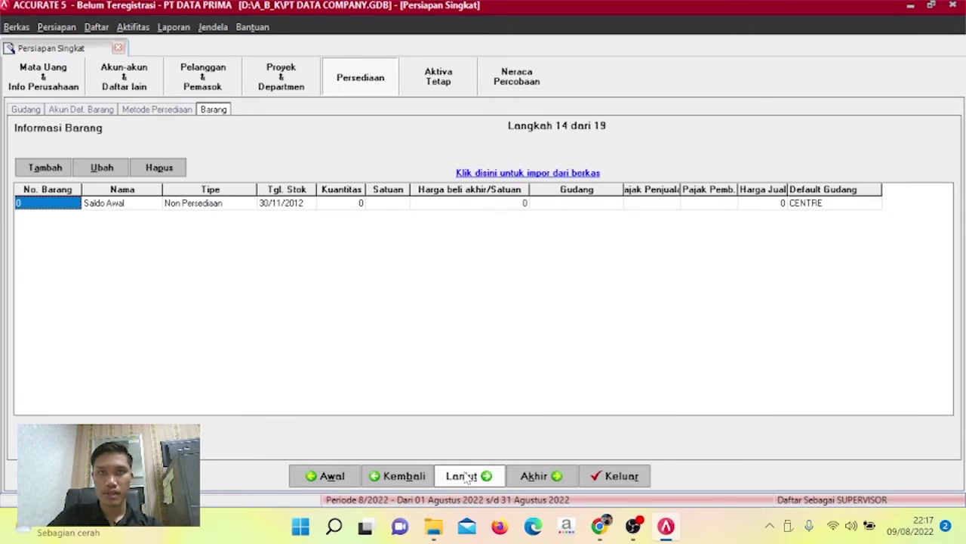
pyautogui.click(519, 172)
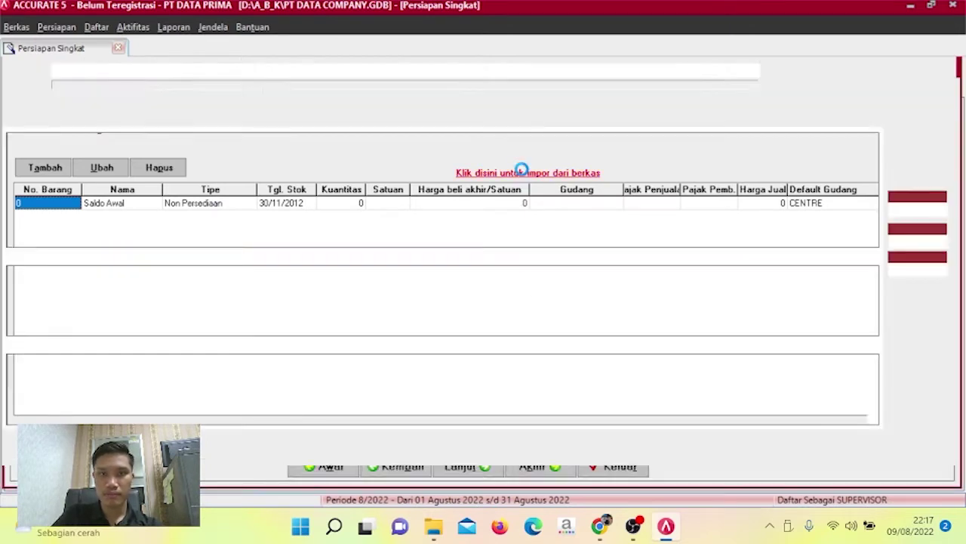
# Load the Excel file 4. INVENTORY.xls and pull in its Travel Time, Grand Polo and Treey rows.
pyautogui.click(785, 70)
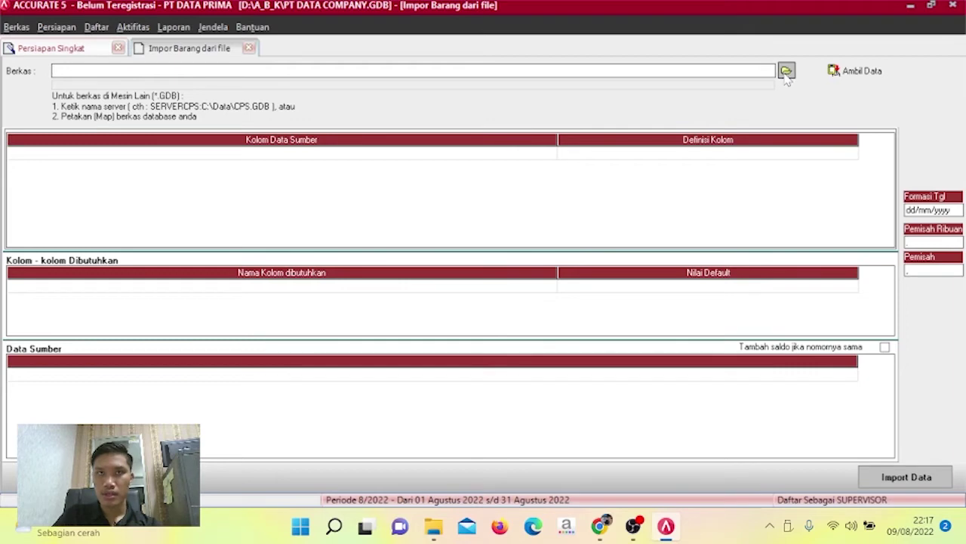
pyautogui.click(598, 374)
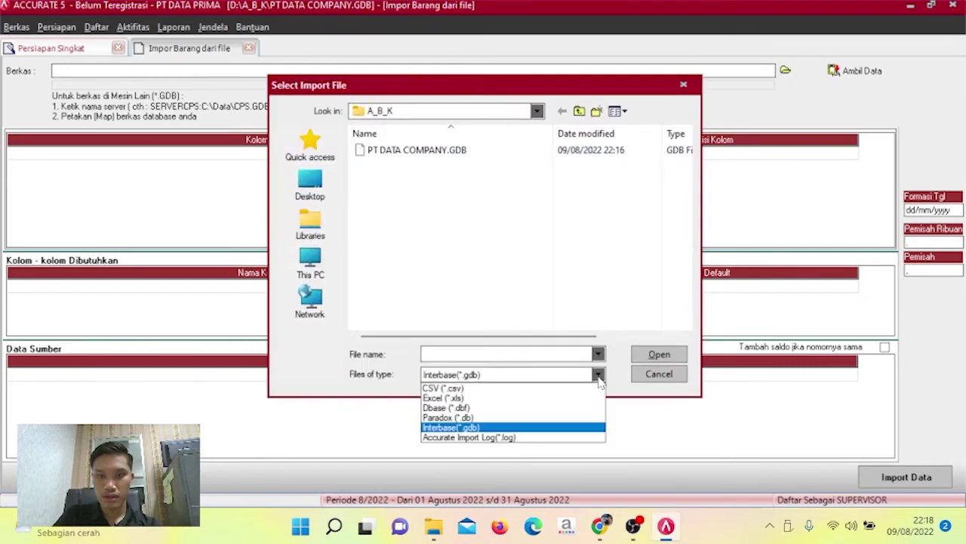
pyautogui.click(566, 398)
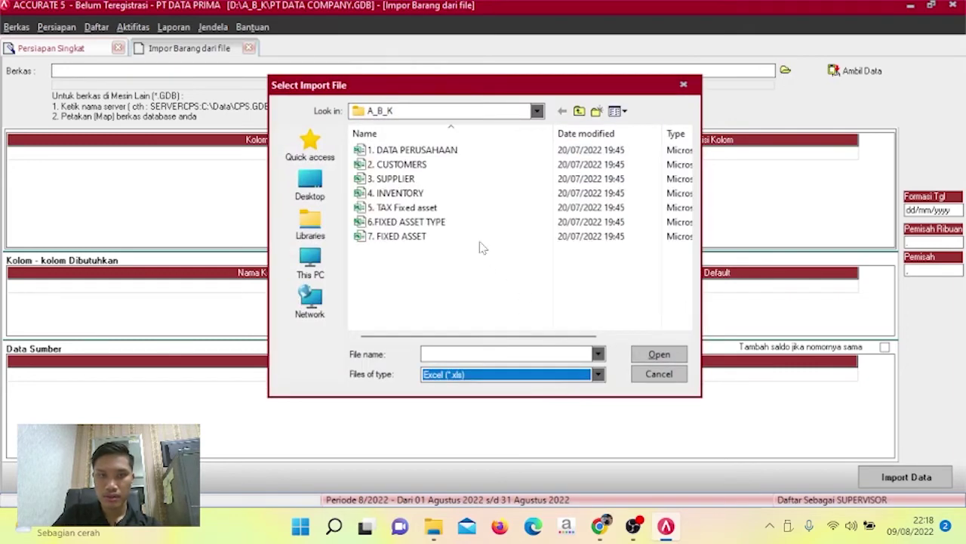
pyautogui.click(444, 198)
pyautogui.click(647, 353)
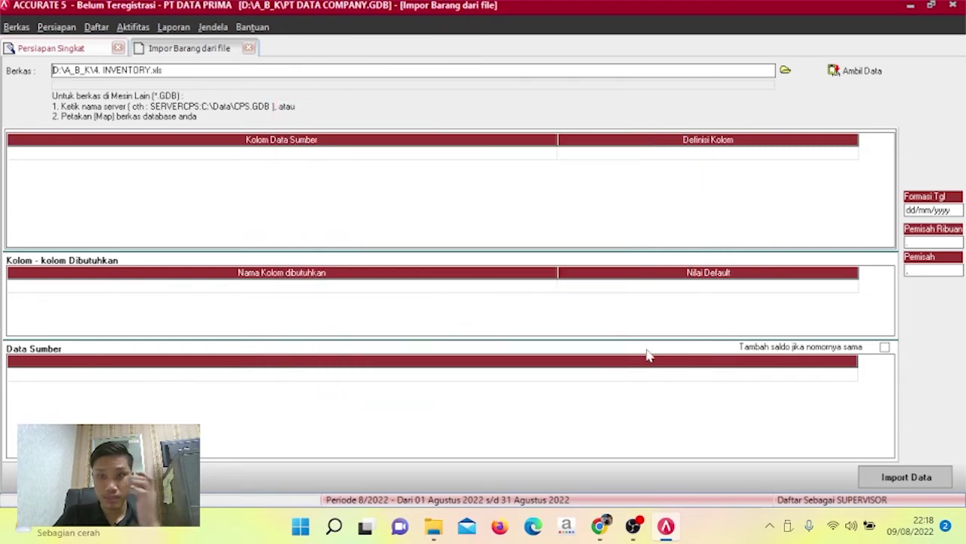
pyautogui.click(865, 70)
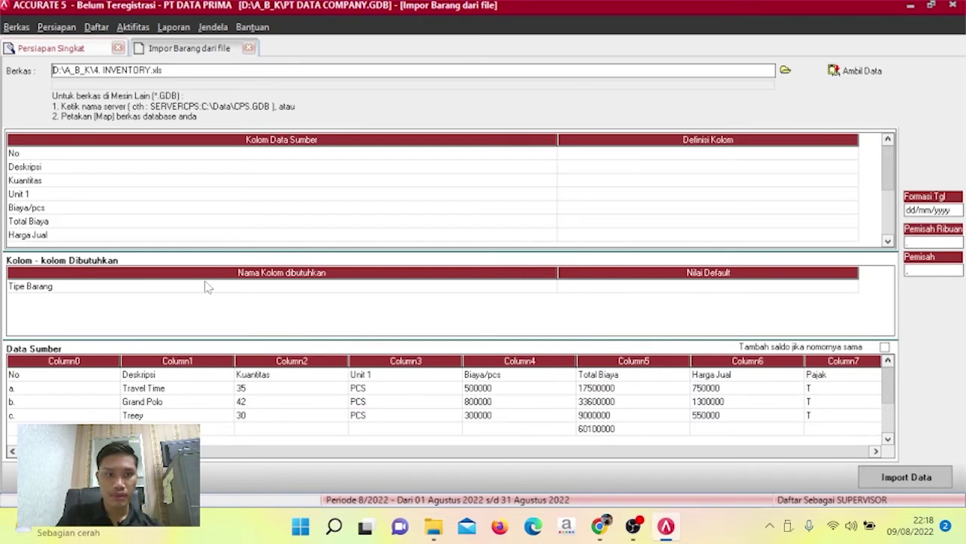
# Delete the 60100000 totals row and the No header row from the source data.
pyautogui.click(200, 428)
pyautogui.rightClick(200, 428)
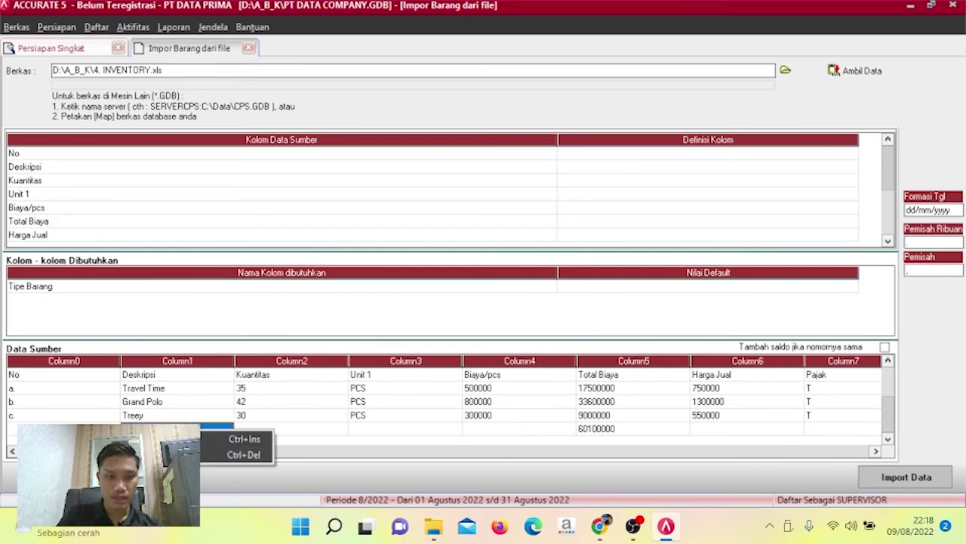
pyautogui.click(244, 455)
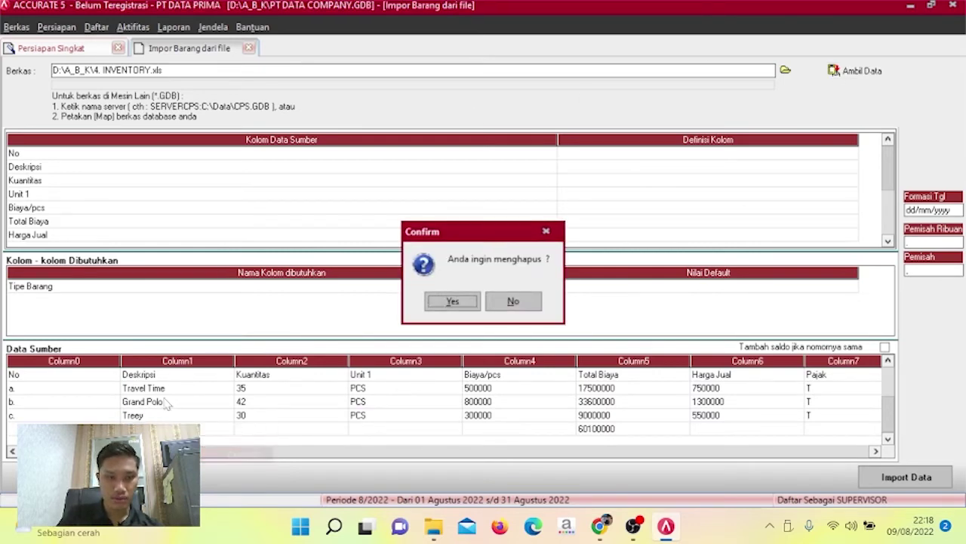
pyautogui.click(450, 301)
pyautogui.click(221, 376)
pyautogui.rightClick(221, 377)
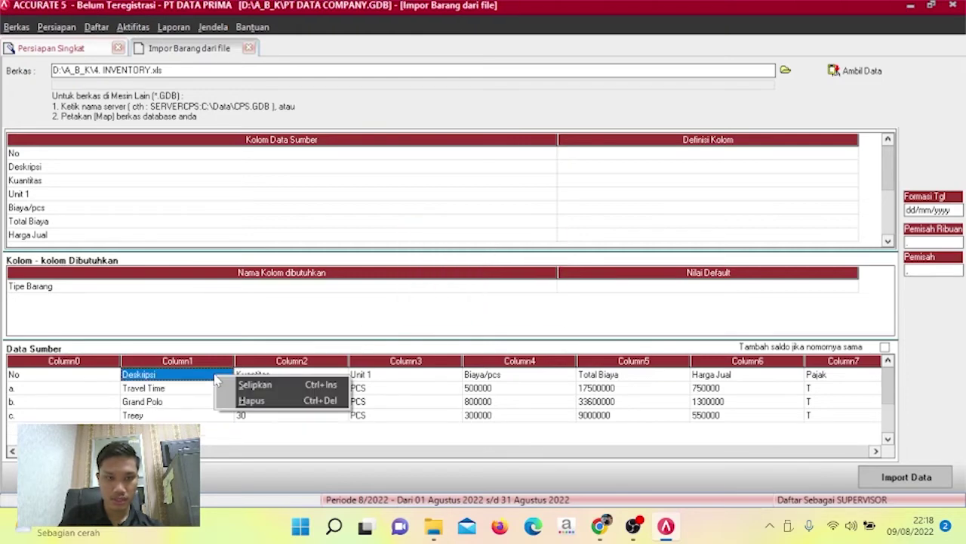
pyautogui.click(243, 401)
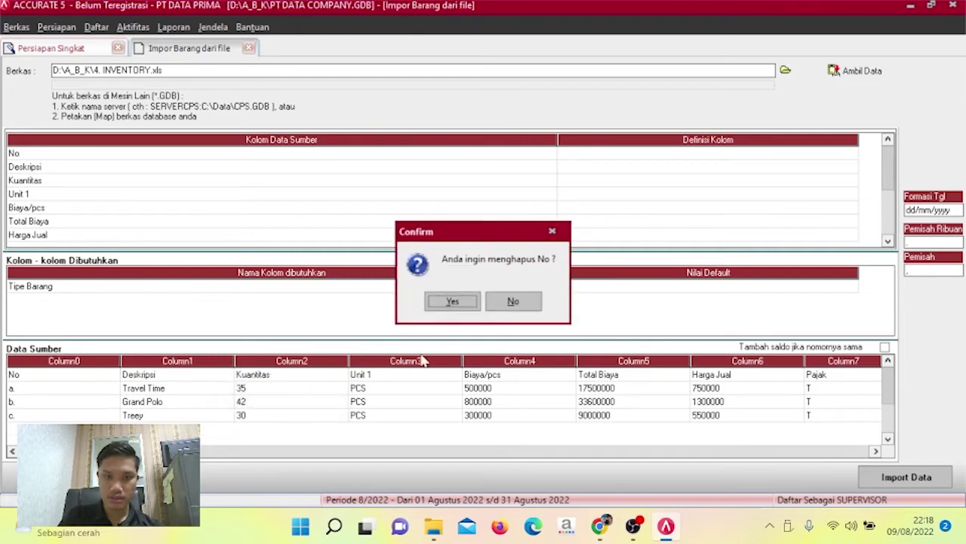
pyautogui.click(453, 302)
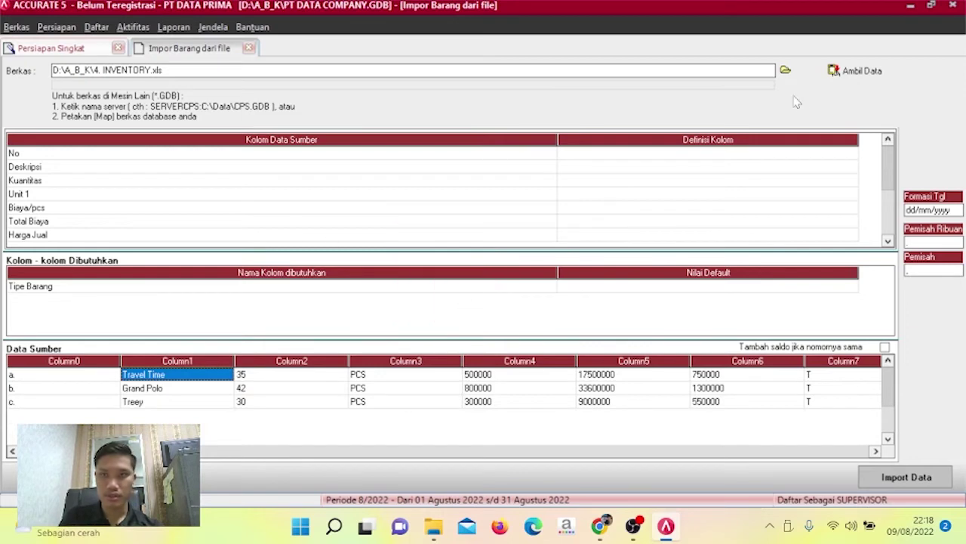
# Map the No, Deskripsi and Kuantitas columns to No. Barang, Deskripsi Barang and Kuantitas.
pyautogui.click(840, 157)
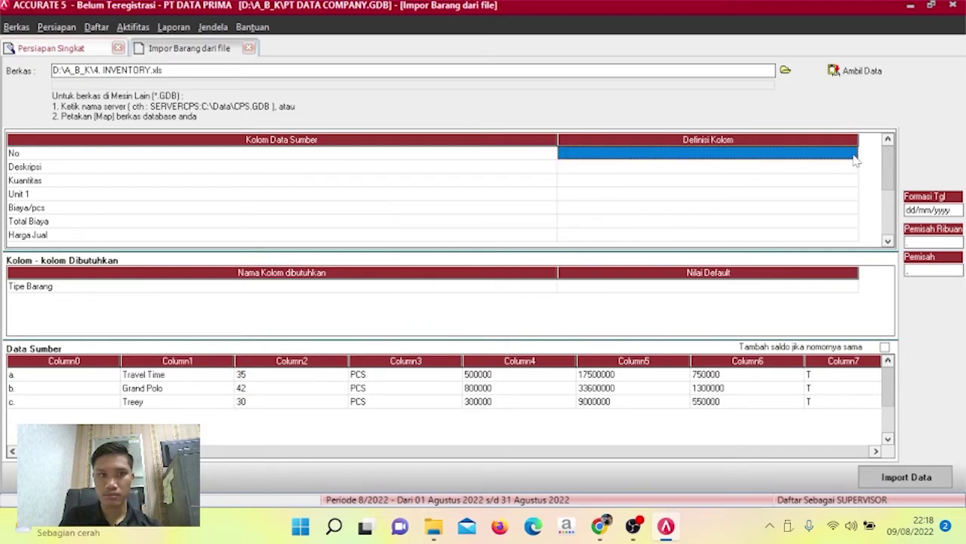
pyautogui.click(852, 156)
pyautogui.click(852, 155)
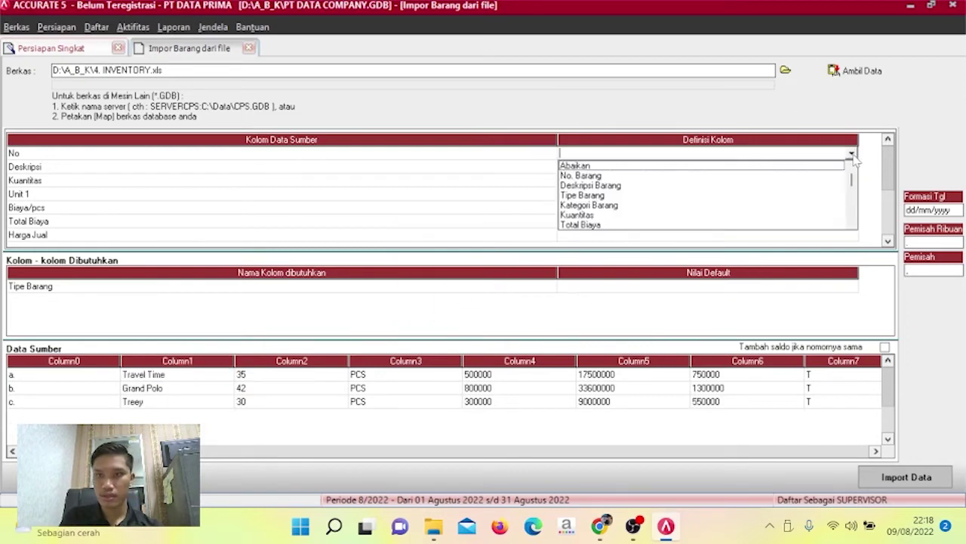
pyautogui.click(776, 177)
pyautogui.click(841, 172)
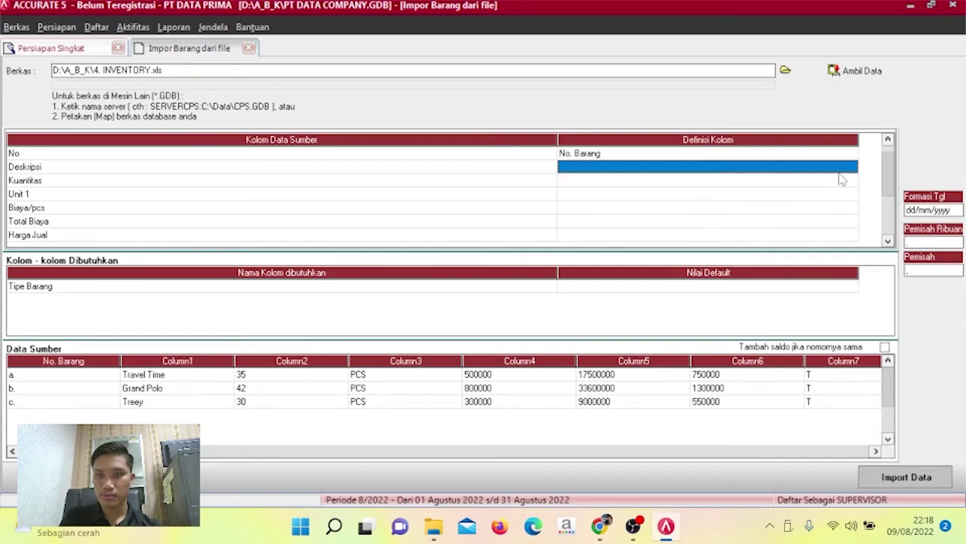
pyautogui.click(852, 168)
pyautogui.click(852, 167)
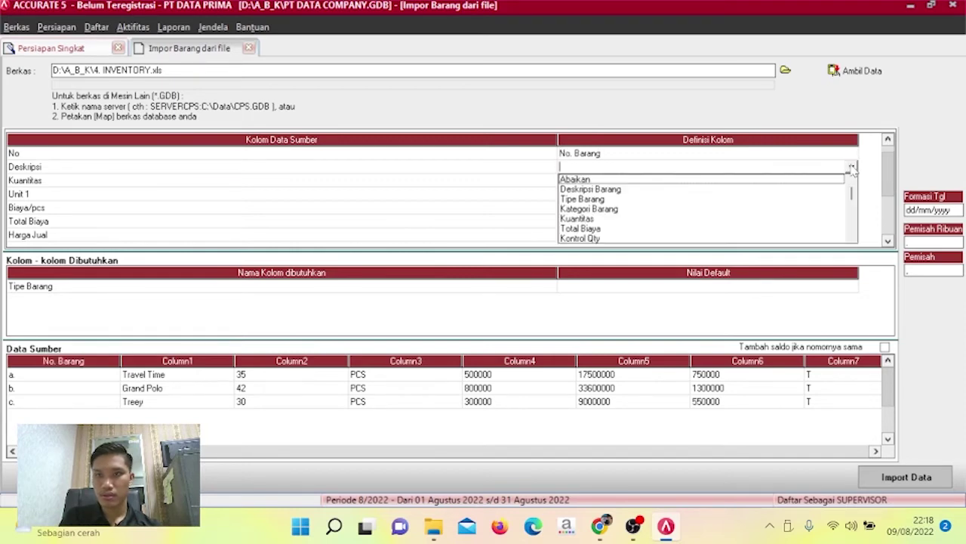
pyautogui.click(827, 190)
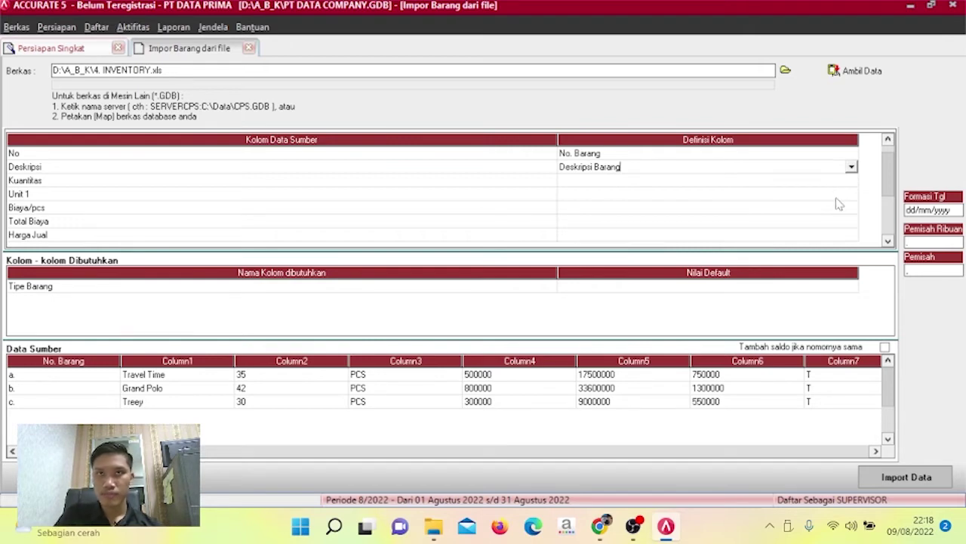
pyautogui.click(848, 183)
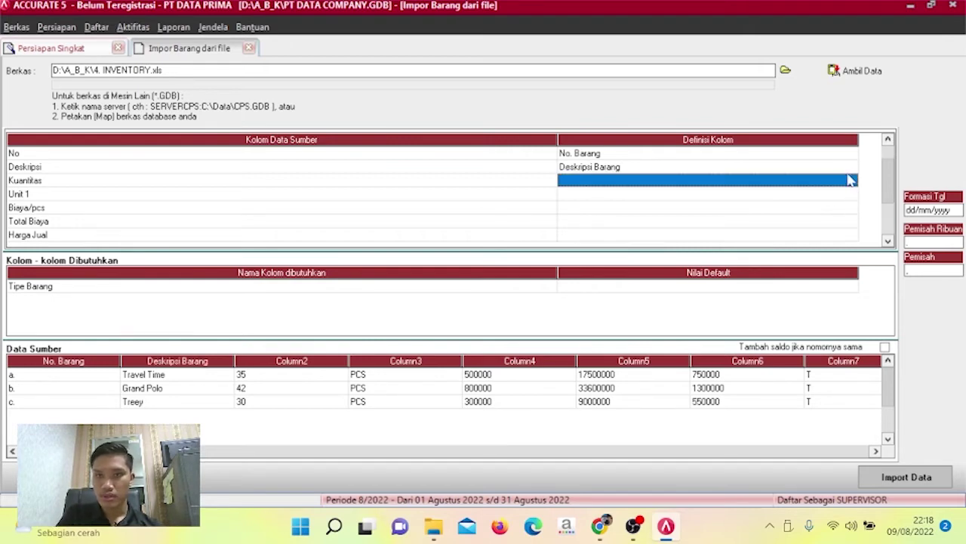
pyautogui.click(851, 187)
pyautogui.click(851, 185)
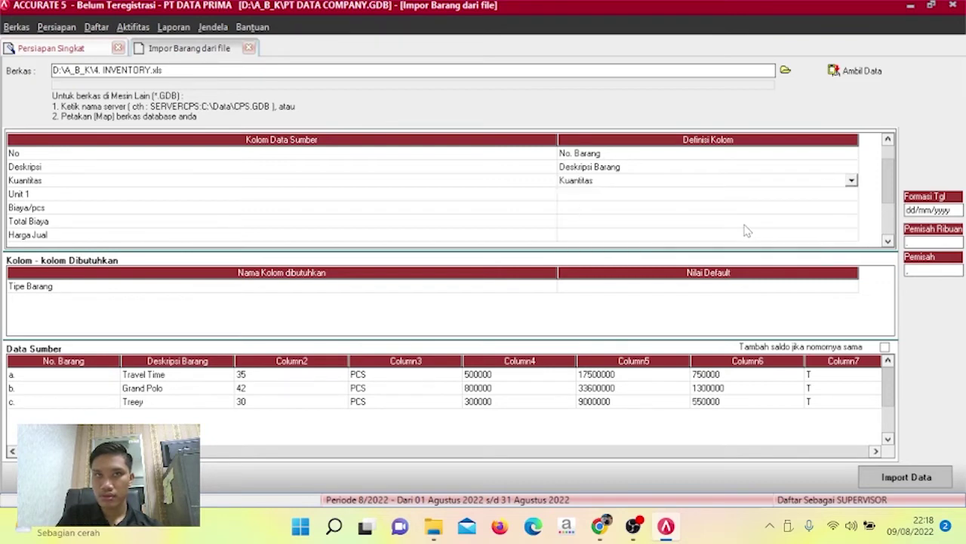
# Map Unit 1 and Total Biaya to their matching fields and set Biaya/pcs to Abaikan.
pyautogui.click(849, 194)
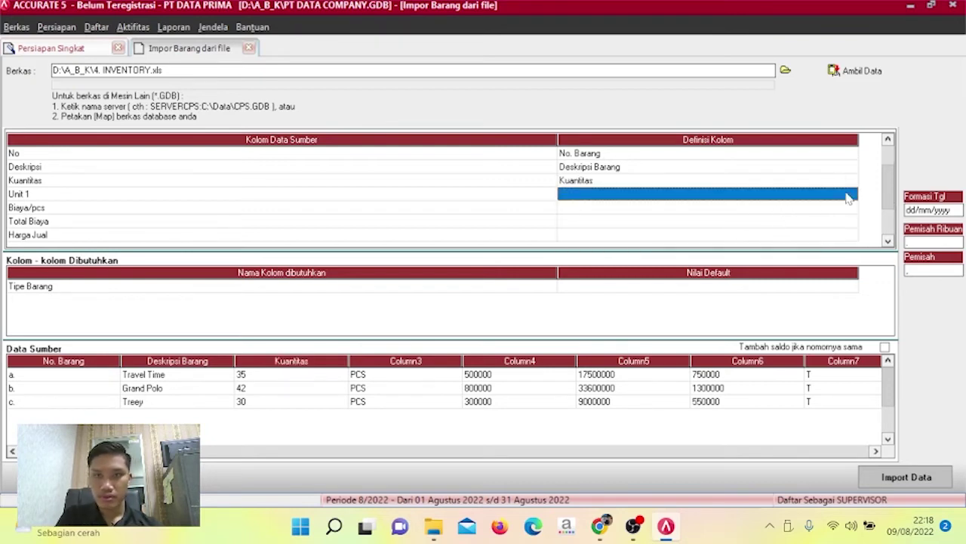
pyautogui.click(854, 197)
pyautogui.click(852, 194)
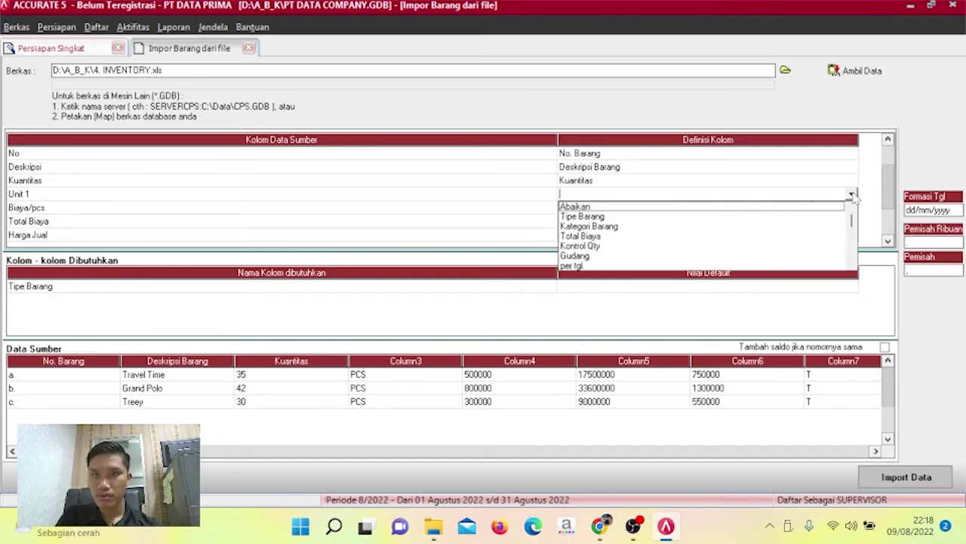
pyautogui.click(852, 266)
pyautogui.click(851, 265)
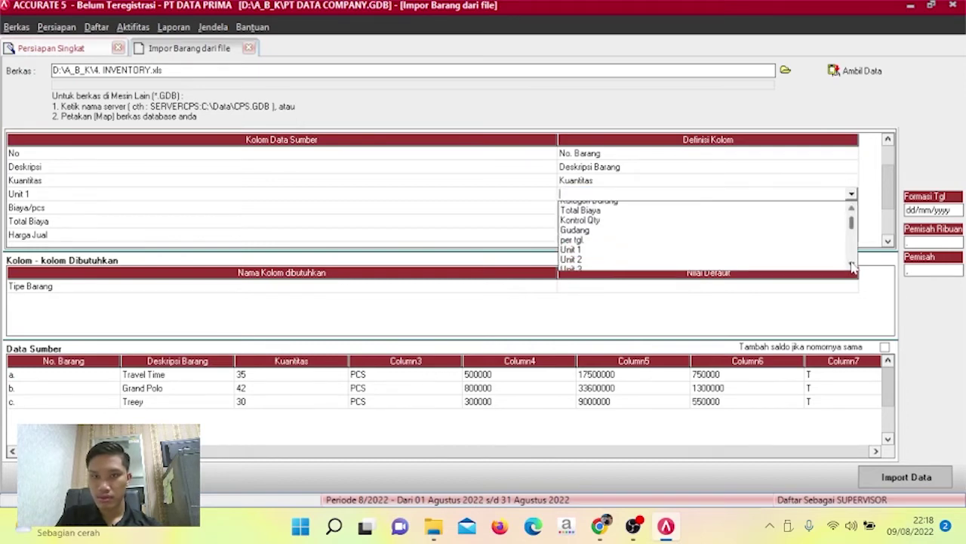
pyautogui.click(746, 236)
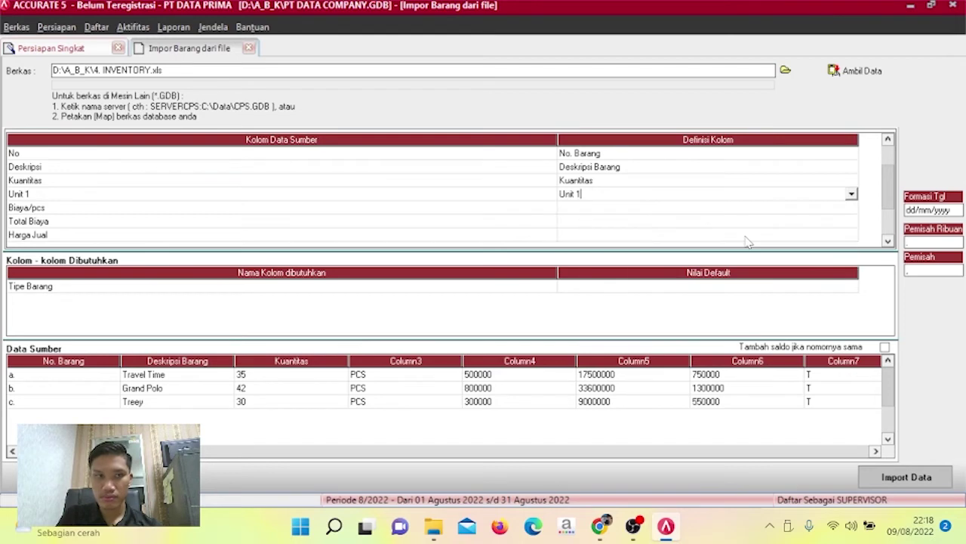
pyautogui.click(853, 210)
pyautogui.click(853, 209)
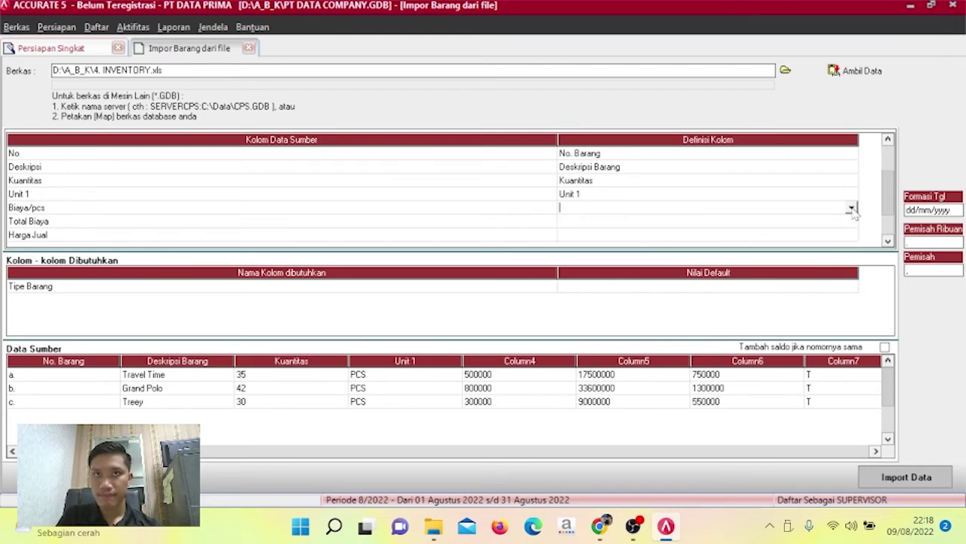
pyautogui.click(853, 209)
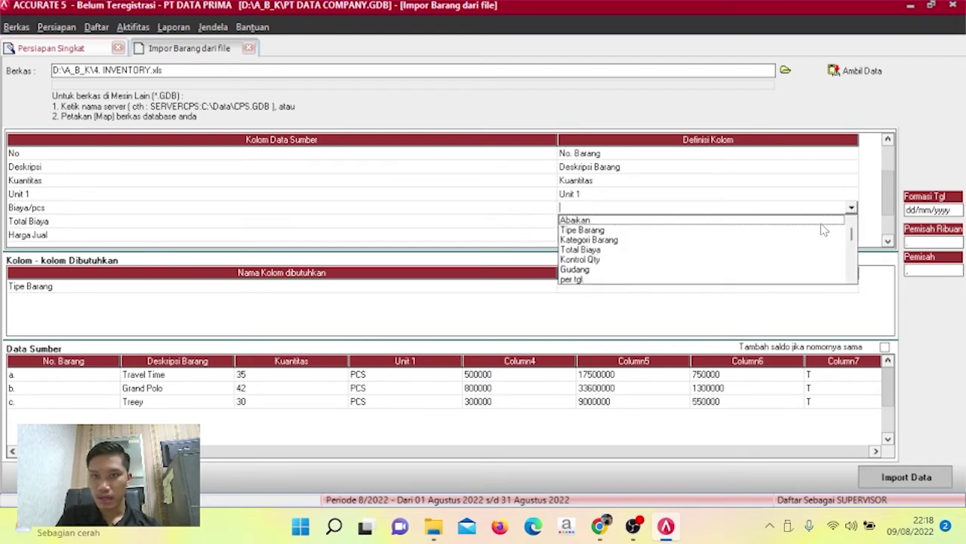
pyautogui.click(823, 223)
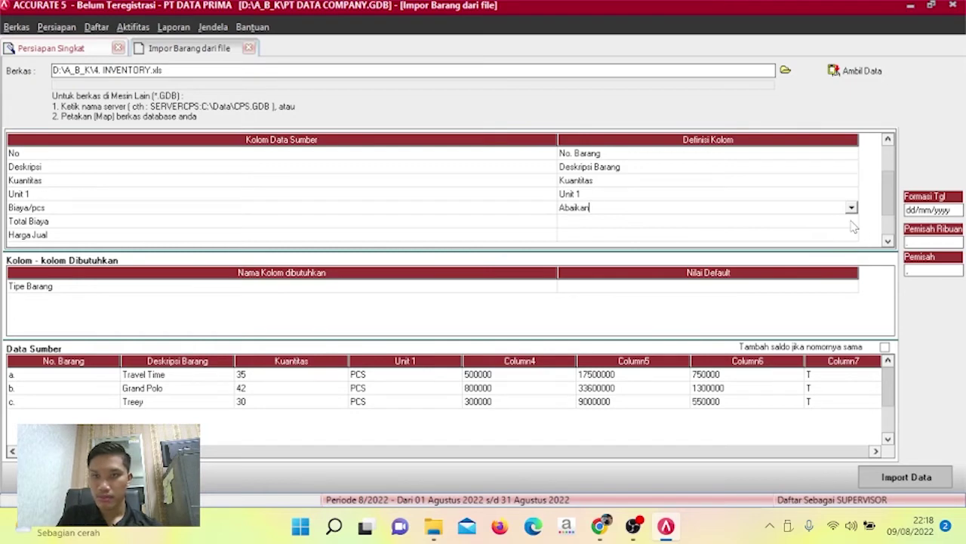
pyautogui.click(853, 222)
pyautogui.click(853, 222)
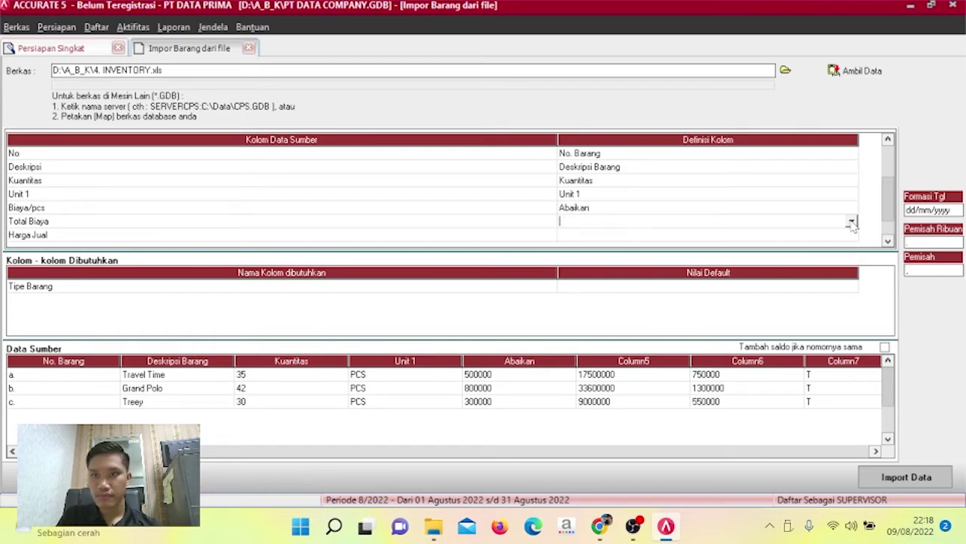
pyautogui.click(852, 222)
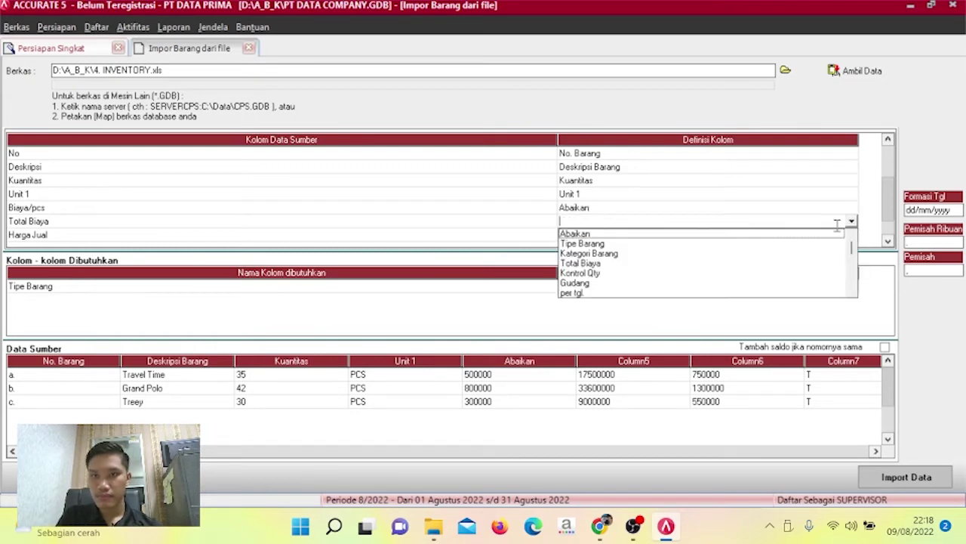
pyautogui.click(783, 265)
# Map Harga Jual to Def. Harga Jual 1 and bring up the Pajak column's definition choices.
pyautogui.click(847, 236)
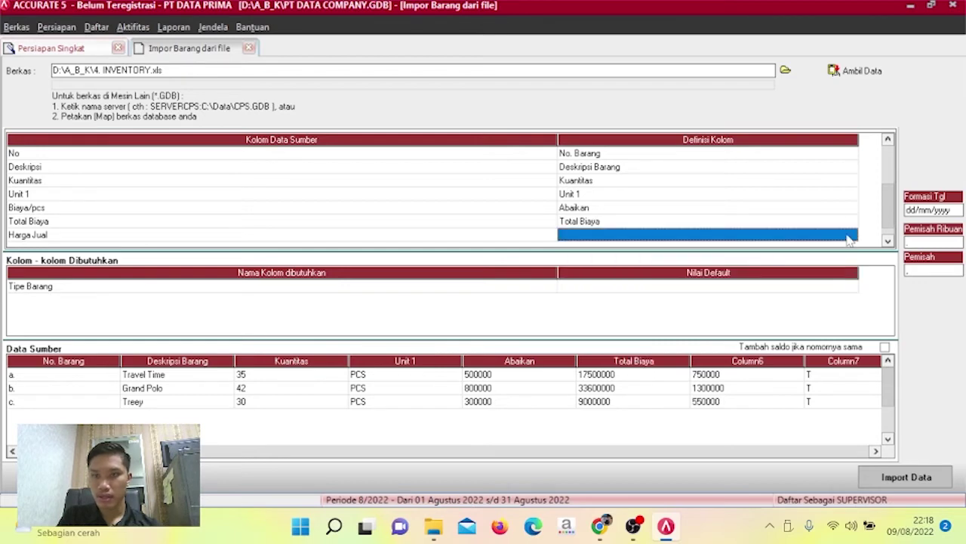
pyautogui.click(853, 235)
pyautogui.click(851, 236)
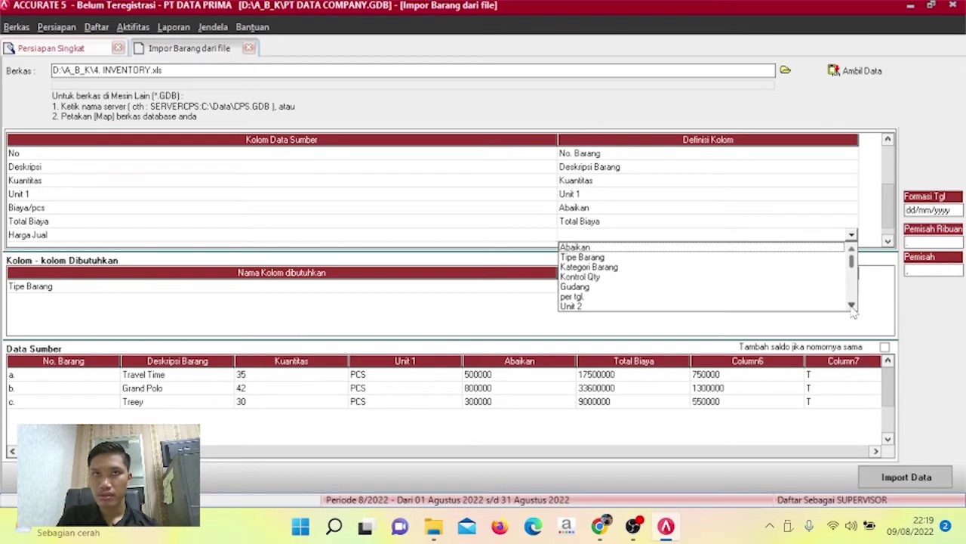
pyautogui.click(852, 306)
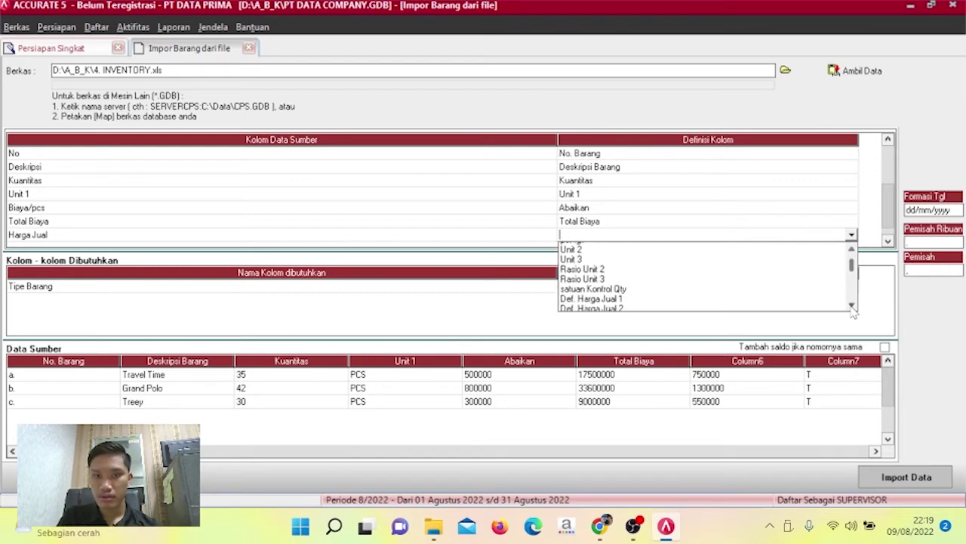
pyautogui.click(631, 272)
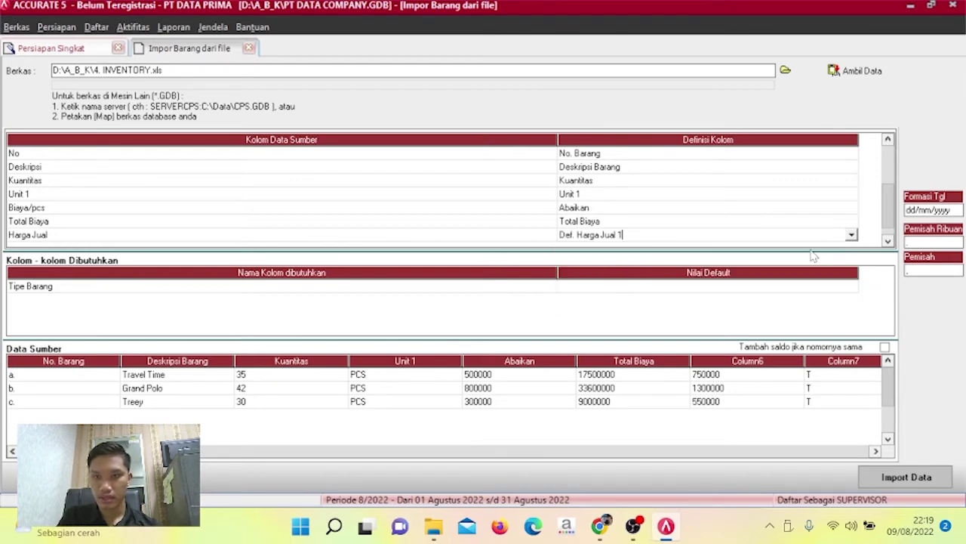
pyautogui.click(888, 241)
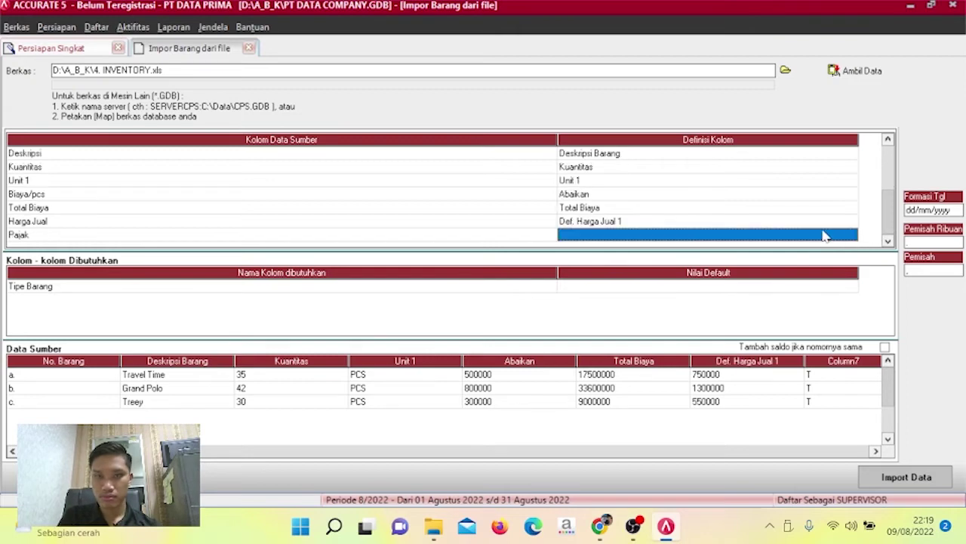
pyautogui.click(850, 237)
pyautogui.click(851, 236)
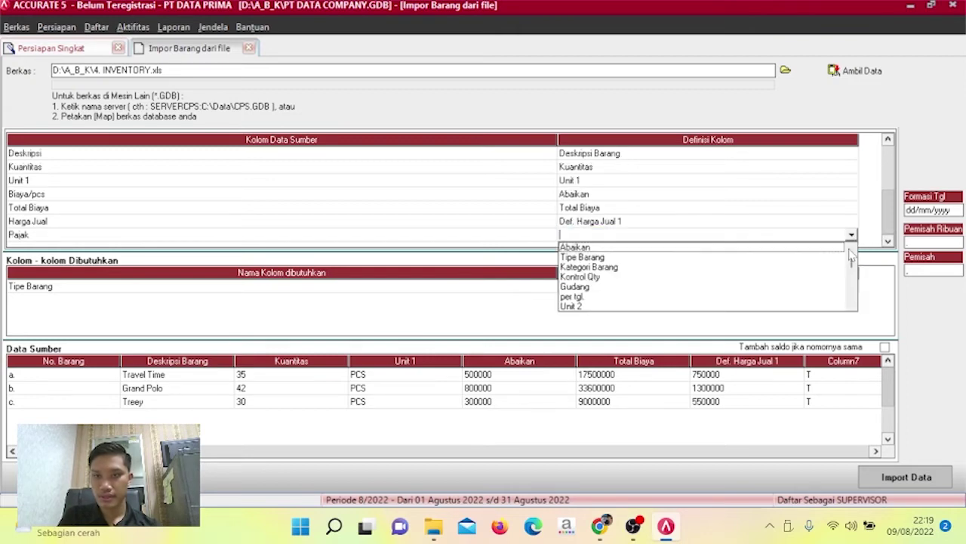
pyautogui.moveTo(851, 256); pyautogui.dragTo(854, 281)
pyautogui.scroll(5, 853, 283)
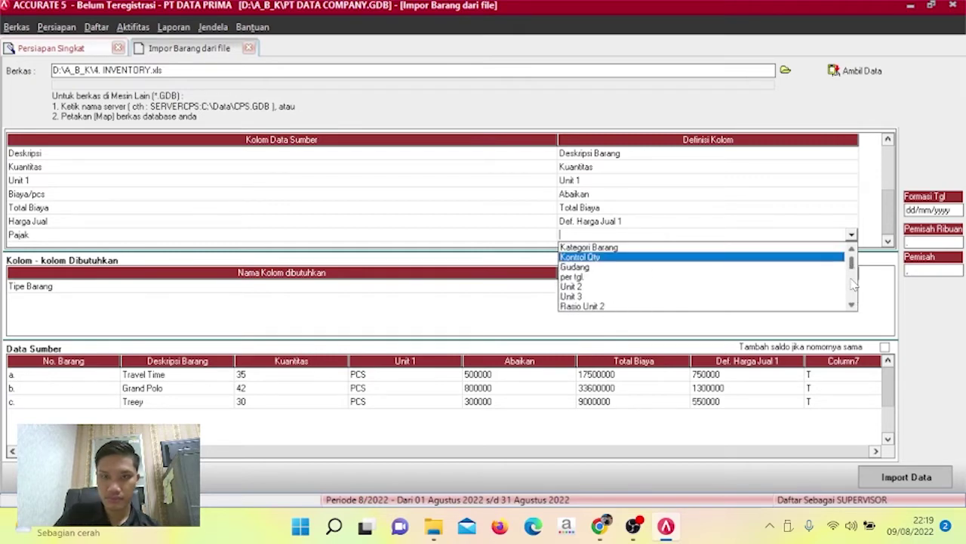
pyautogui.scroll(-5, 853, 283)
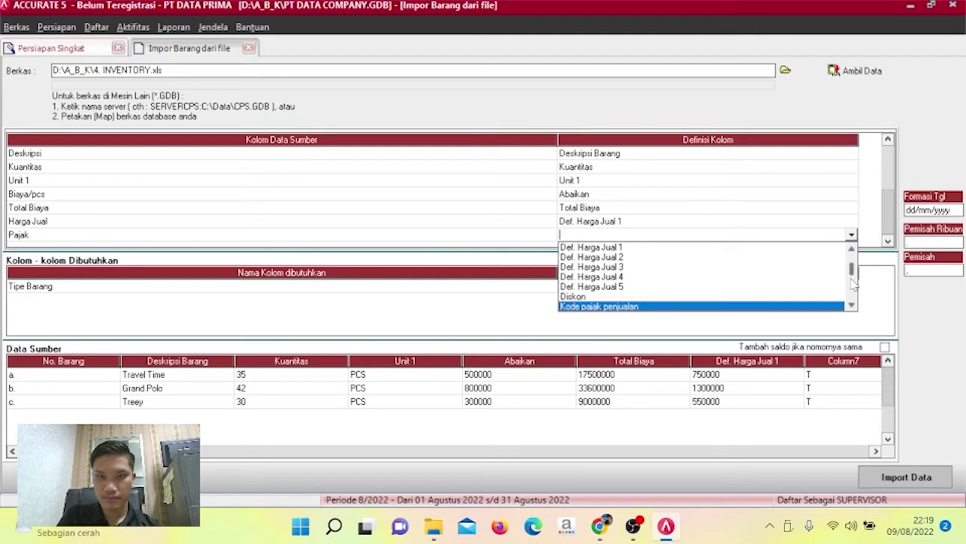
# Define Pajak as Kode pajak penjualan with value T mapped to PPN.
pyautogui.click(810, 306)
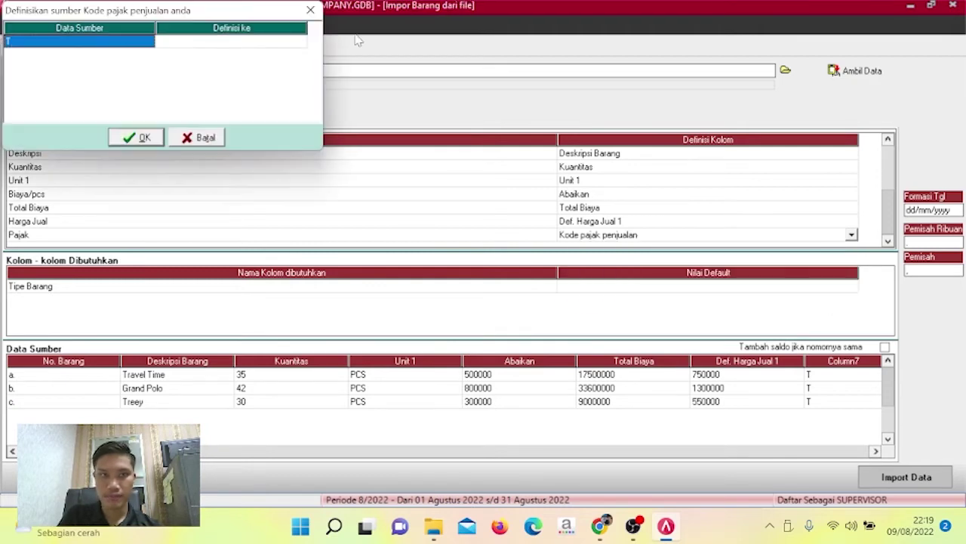
pyautogui.click(296, 41)
pyautogui.click(300, 43)
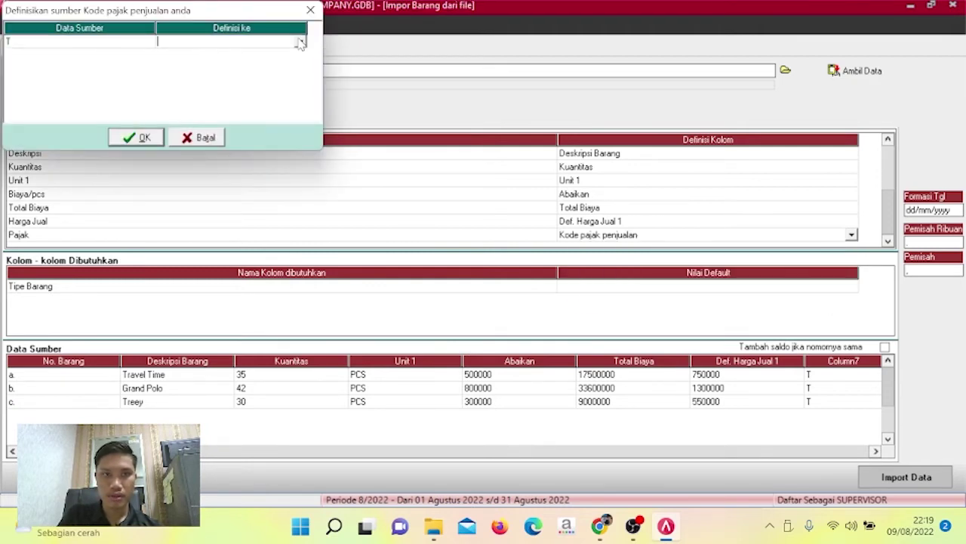
pyautogui.click(301, 44)
pyautogui.click(281, 53)
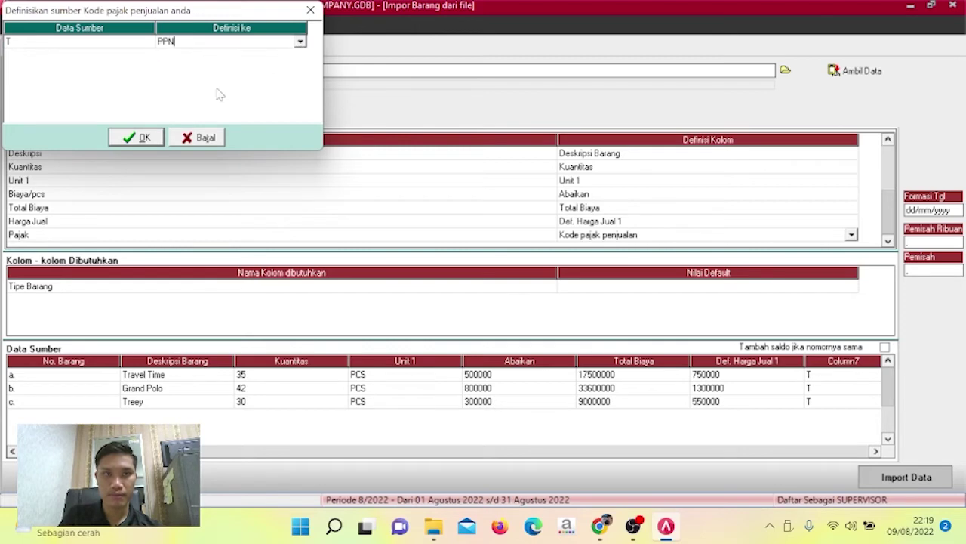
pyautogui.click(143, 136)
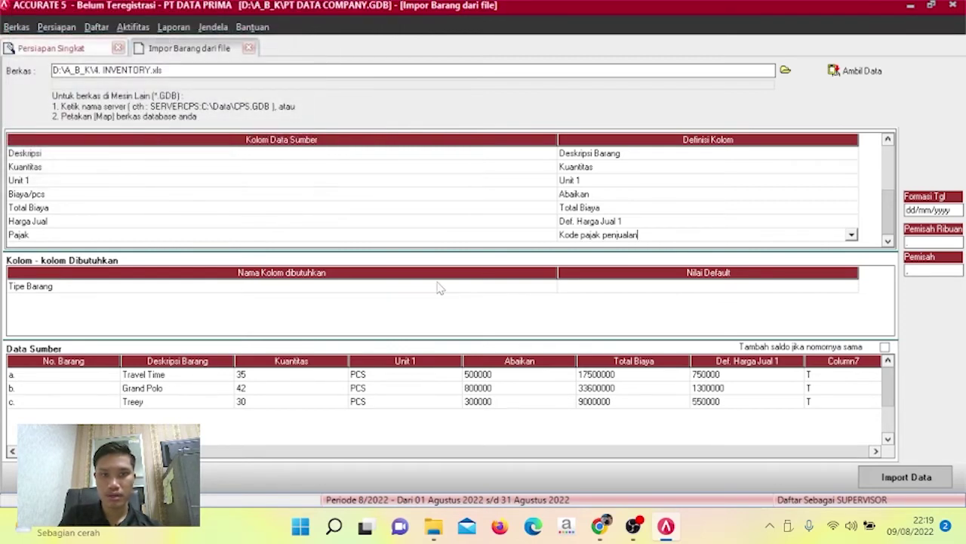
# Default Tipe Barang to Persediaan and import the three items, 3 succeeding.
pyautogui.click(792, 285)
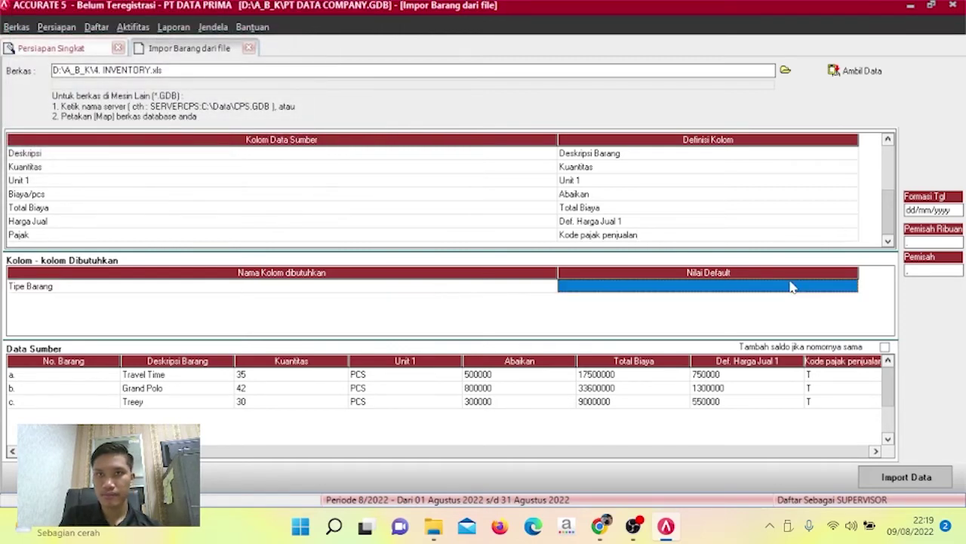
pyautogui.click(838, 288)
pyautogui.click(851, 287)
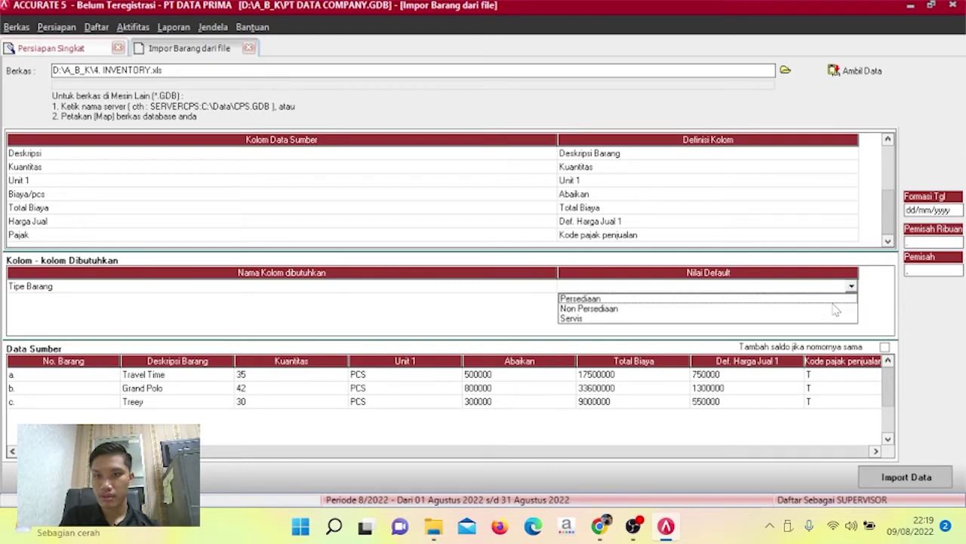
pyautogui.click(835, 309)
pyautogui.click(851, 290)
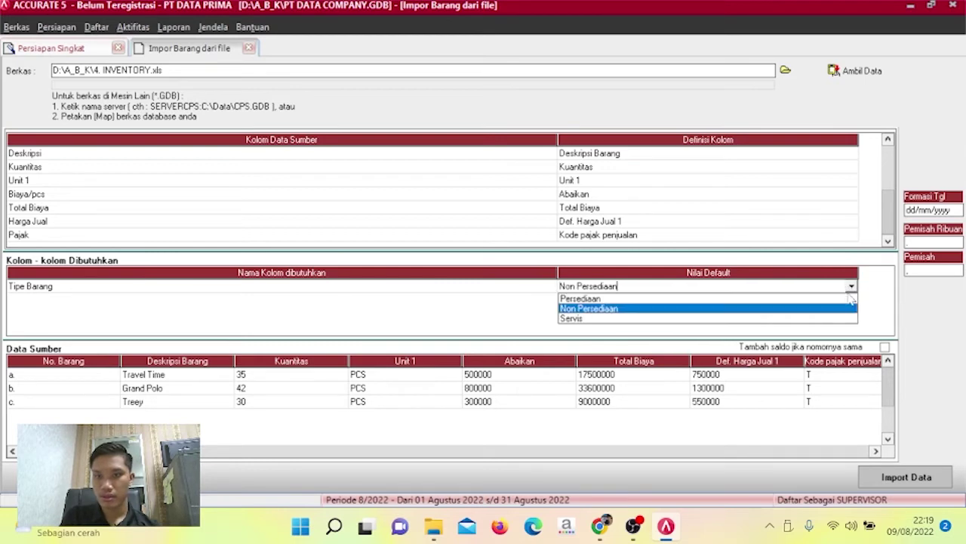
pyautogui.click(842, 299)
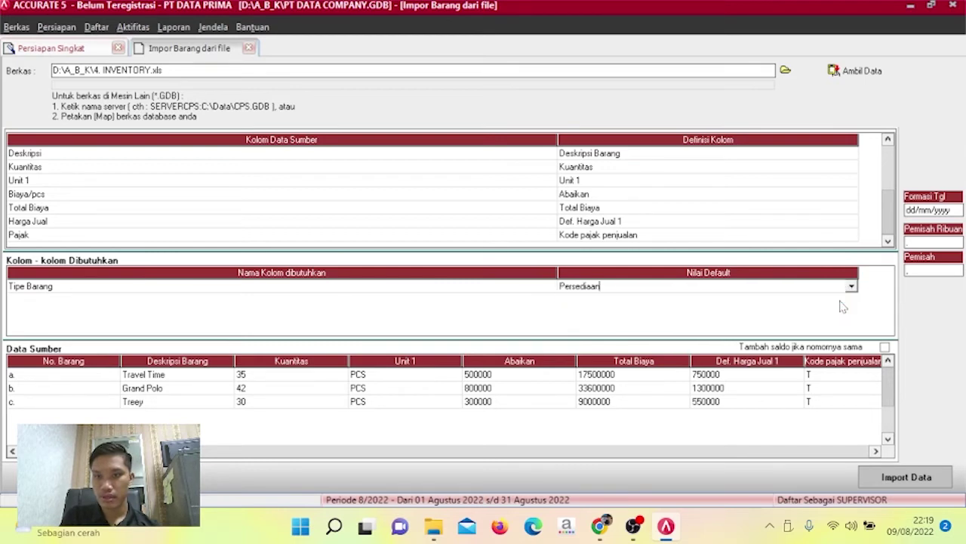
pyautogui.click(922, 476)
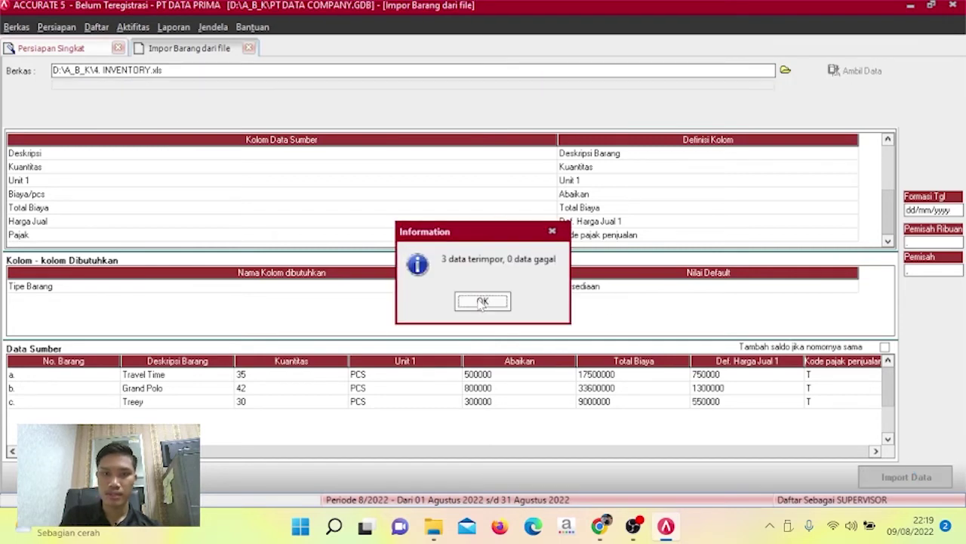
pyautogui.click(481, 301)
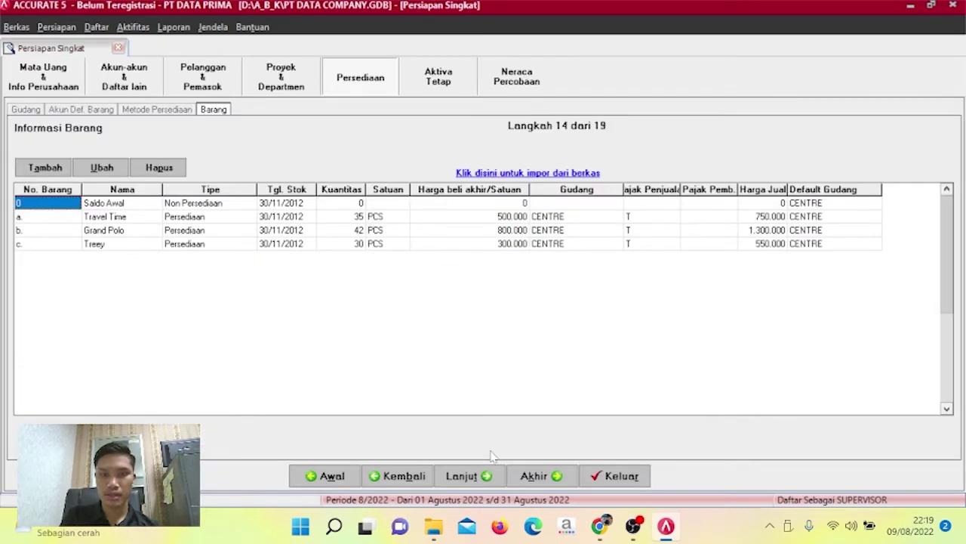
# Advance to step 15 and choose the Excel file 5. TAX Fixed asset.xls for importing tax asset types.
pyautogui.click(471, 475)
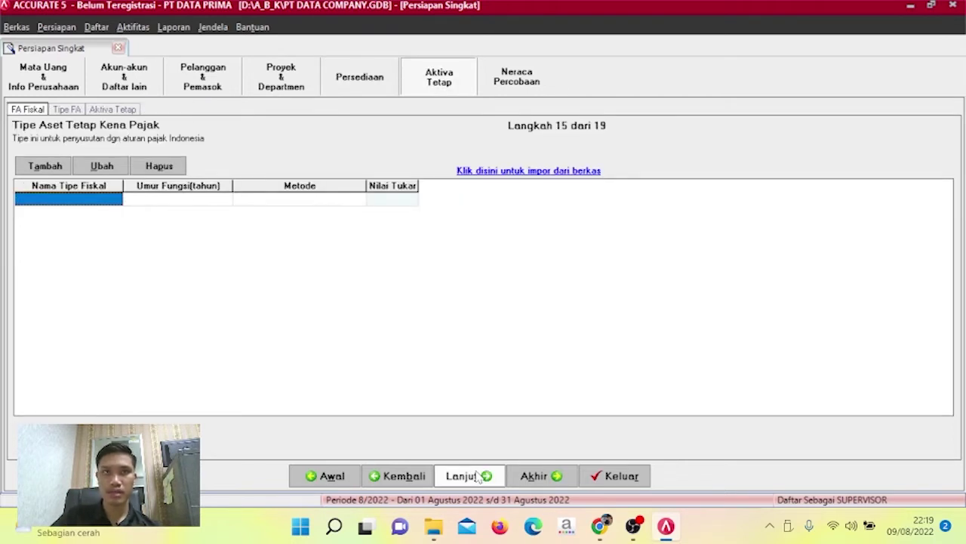
pyautogui.click(500, 174)
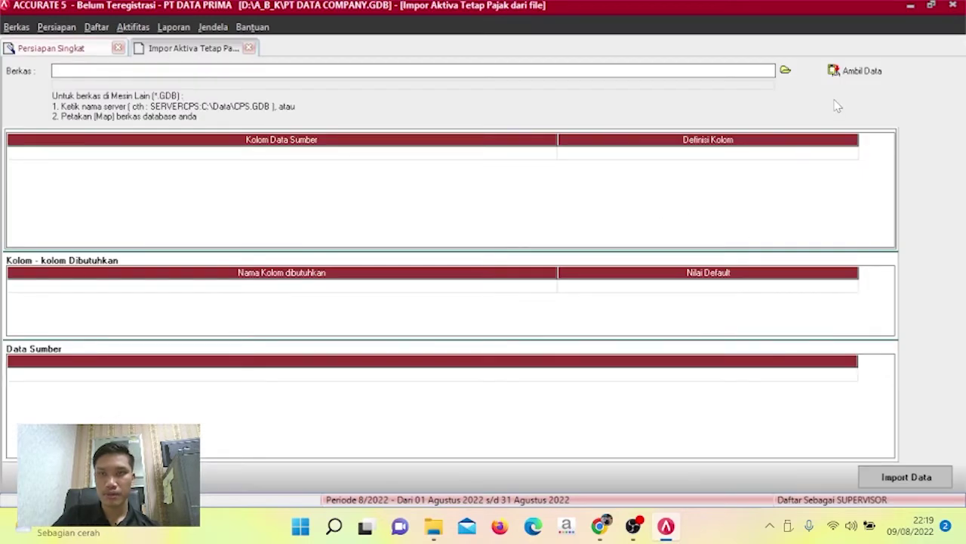
pyautogui.click(785, 70)
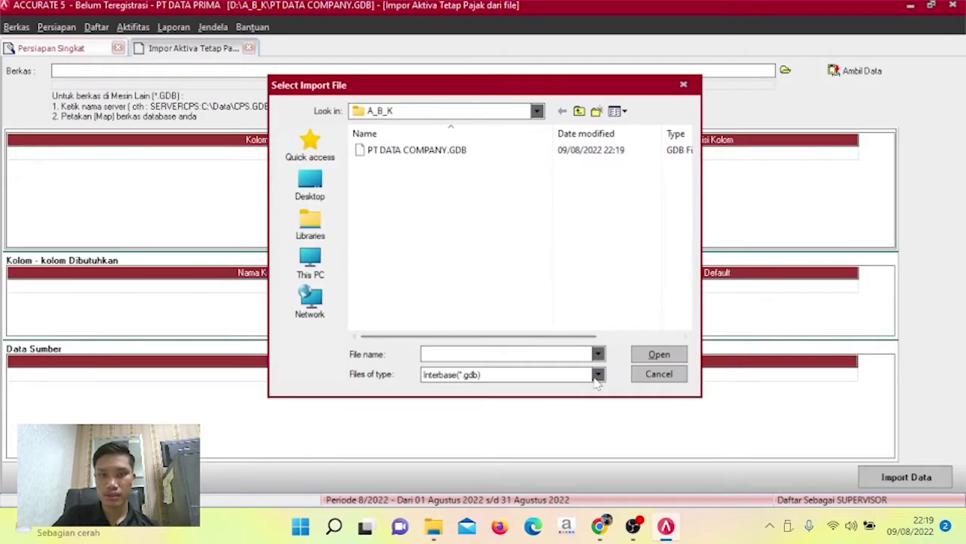
pyautogui.click(597, 375)
pyautogui.click(579, 397)
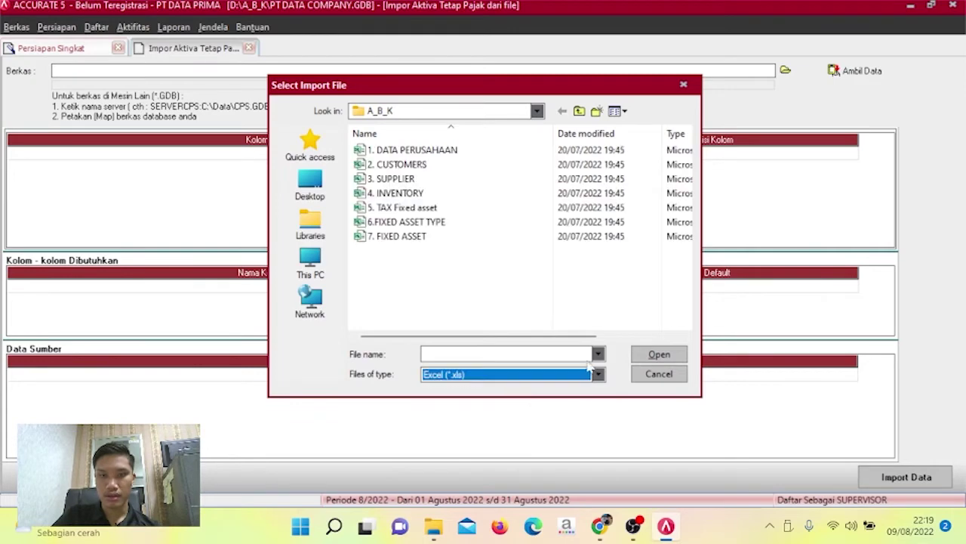
pyautogui.click(468, 214)
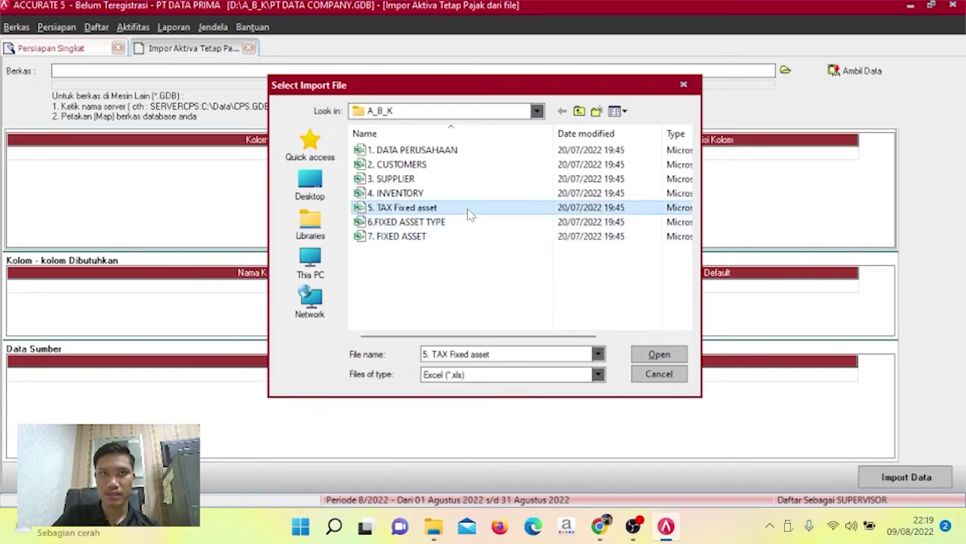
pyautogui.click(656, 357)
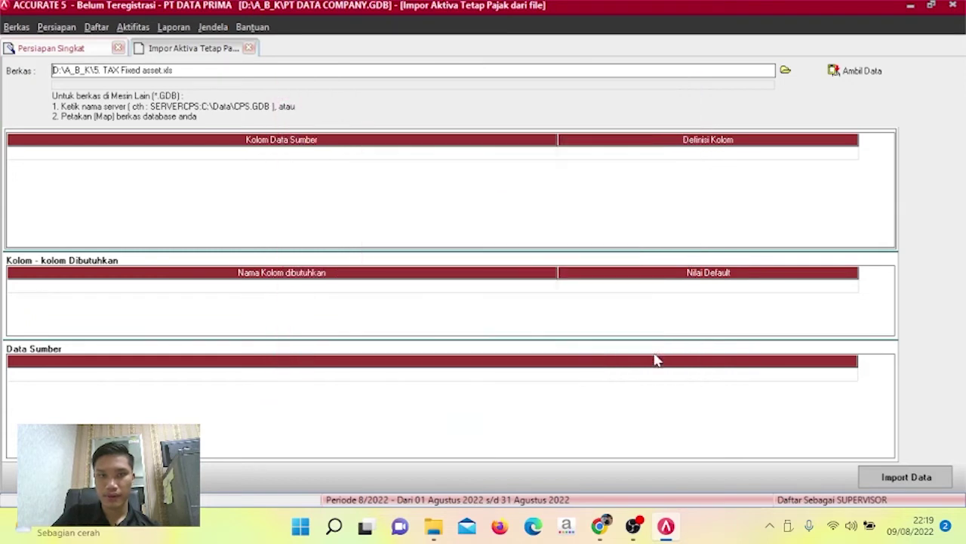
# Load the tax fixed asset file's data and delete its header row.
pyautogui.click(850, 71)
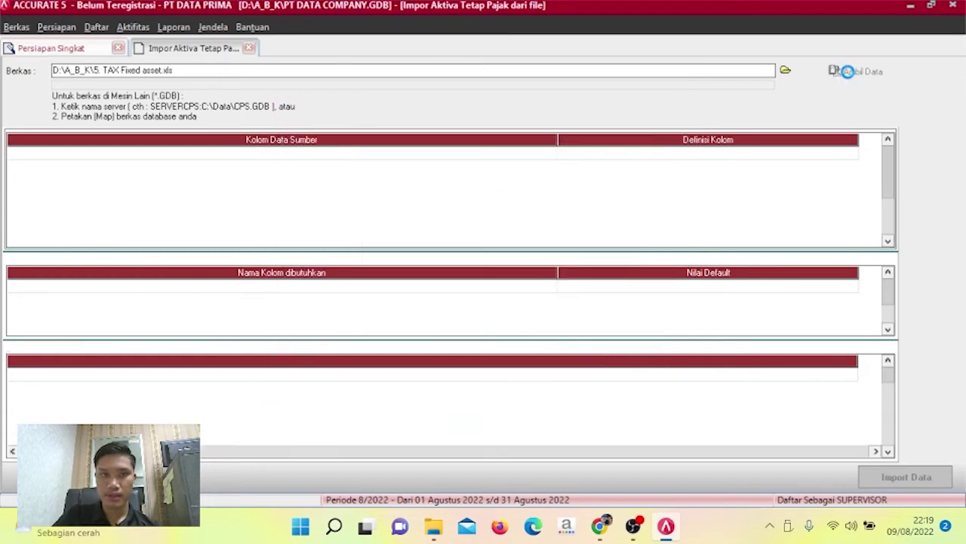
pyautogui.click(341, 379)
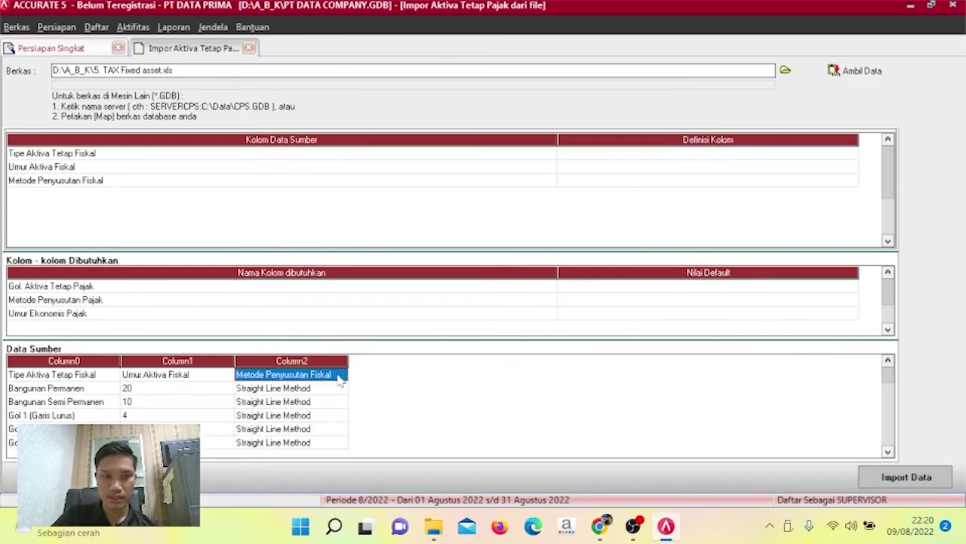
pyautogui.rightClick(341, 380)
pyautogui.click(356, 402)
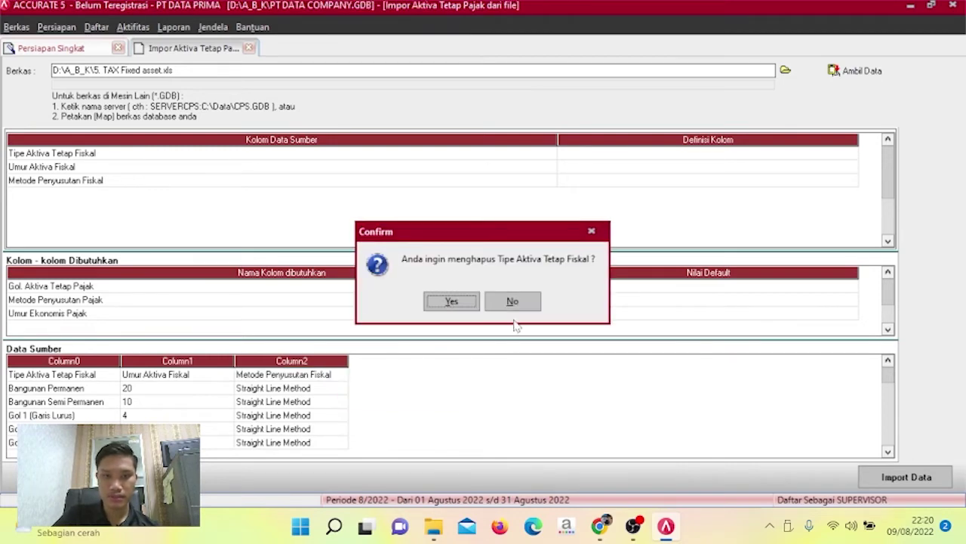
pyautogui.click(465, 304)
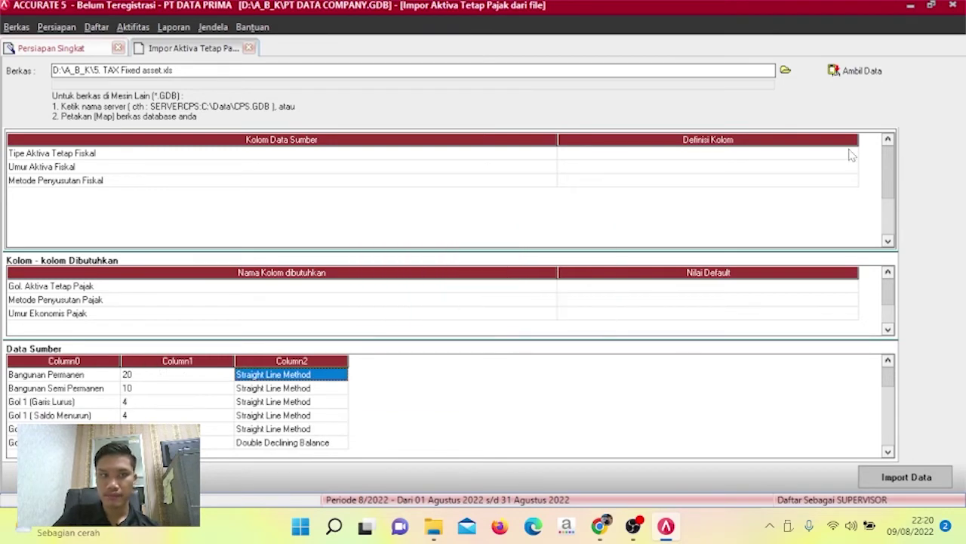
# Map columns to Gol. Aktiva Tetap Pajak, Umur Ekonomis Pajak and Metode Penyusutan Pajak.
pyautogui.click(852, 155)
pyautogui.click(850, 155)
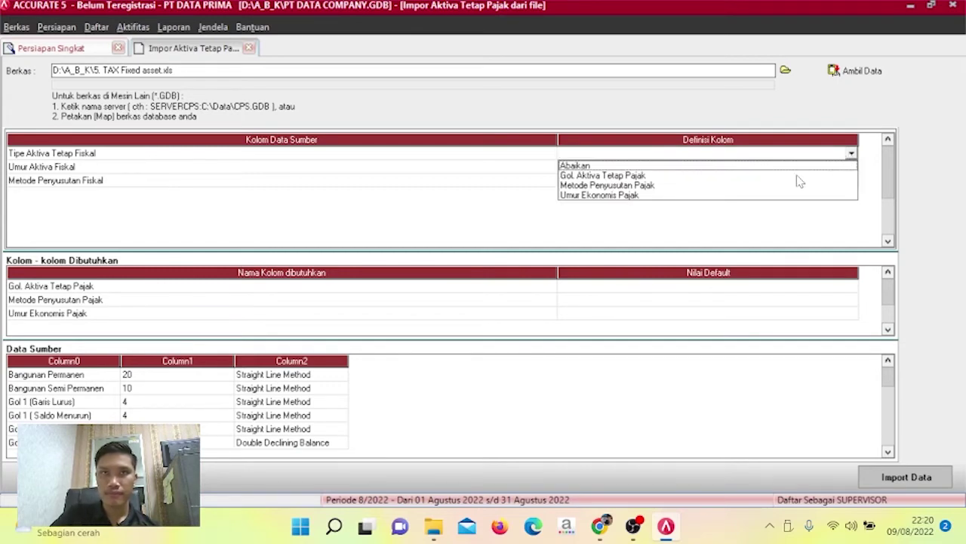
pyautogui.click(709, 176)
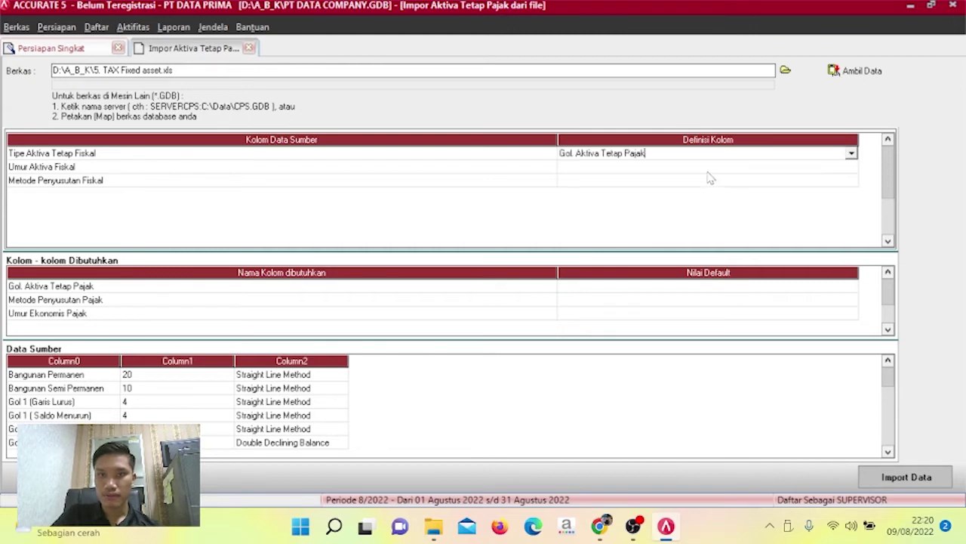
pyautogui.click(841, 168)
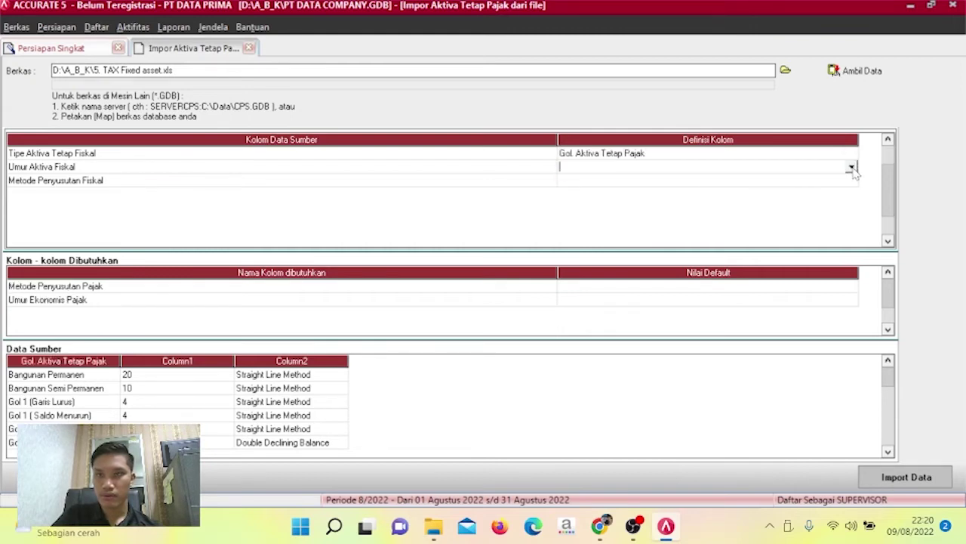
pyautogui.click(852, 168)
pyautogui.click(813, 202)
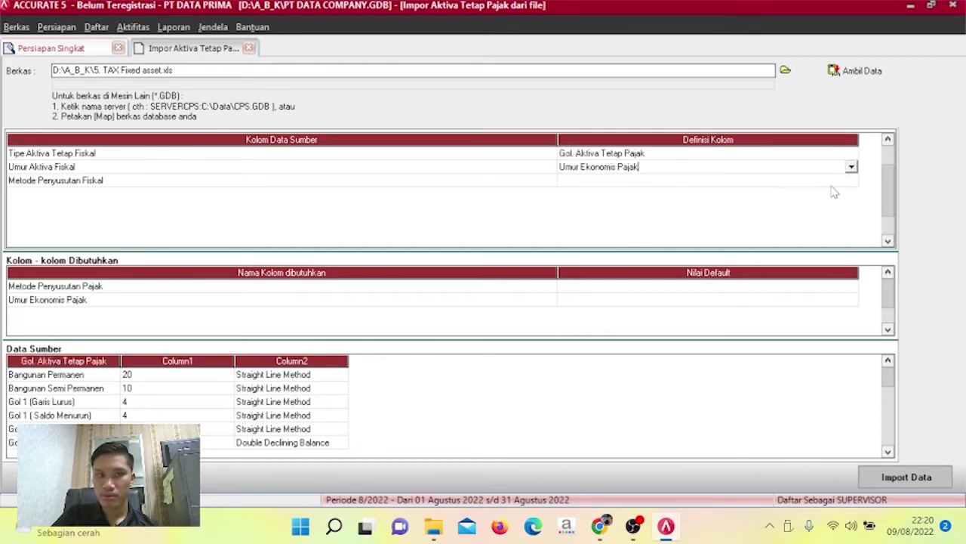
pyautogui.click(835, 183)
pyautogui.click(851, 183)
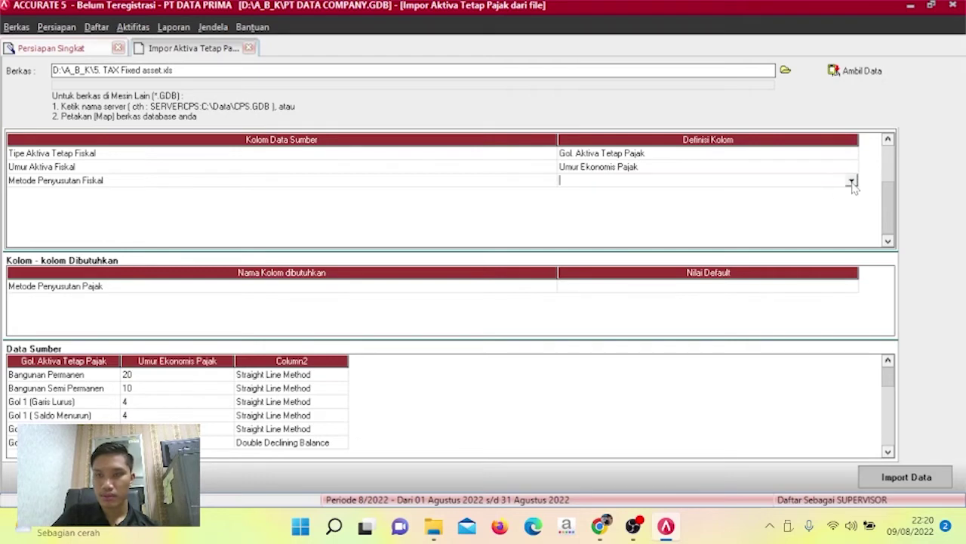
pyautogui.click(851, 183)
pyautogui.click(824, 203)
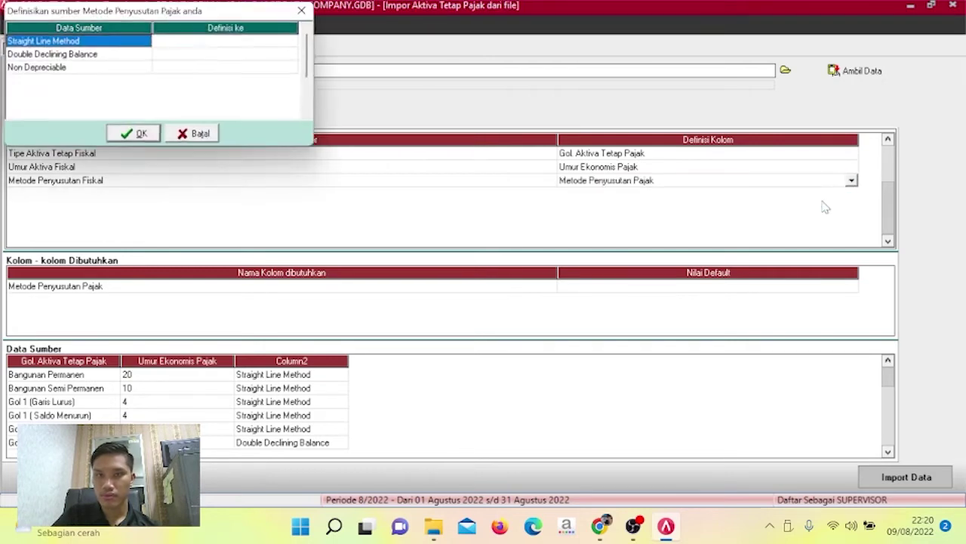
# Match Straight Line, Double Declining and Non Depreciable to Garis Lurus, Saldo Menurun and Tidak terdepresiasi.
pyautogui.click(300, 43)
pyautogui.click(300, 42)
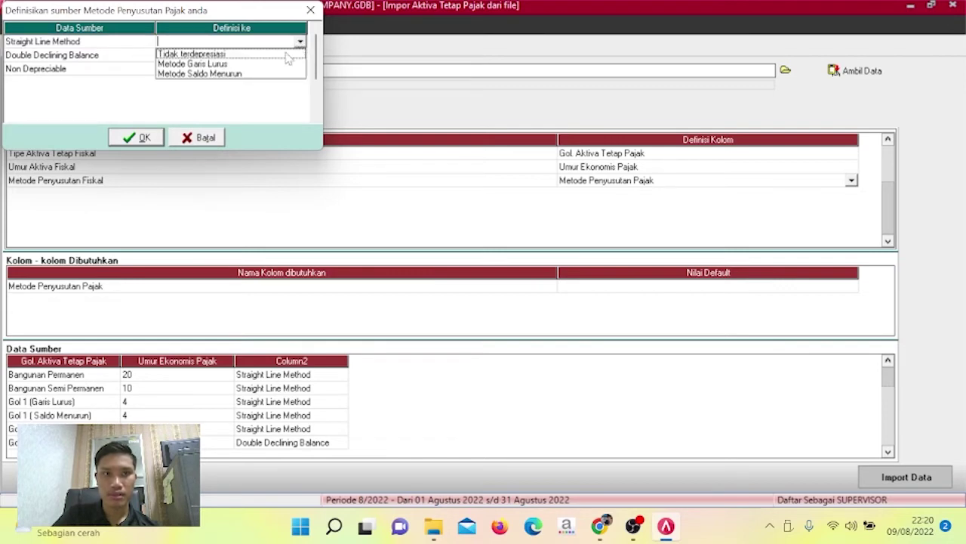
pyautogui.click(277, 63)
pyautogui.click(288, 56)
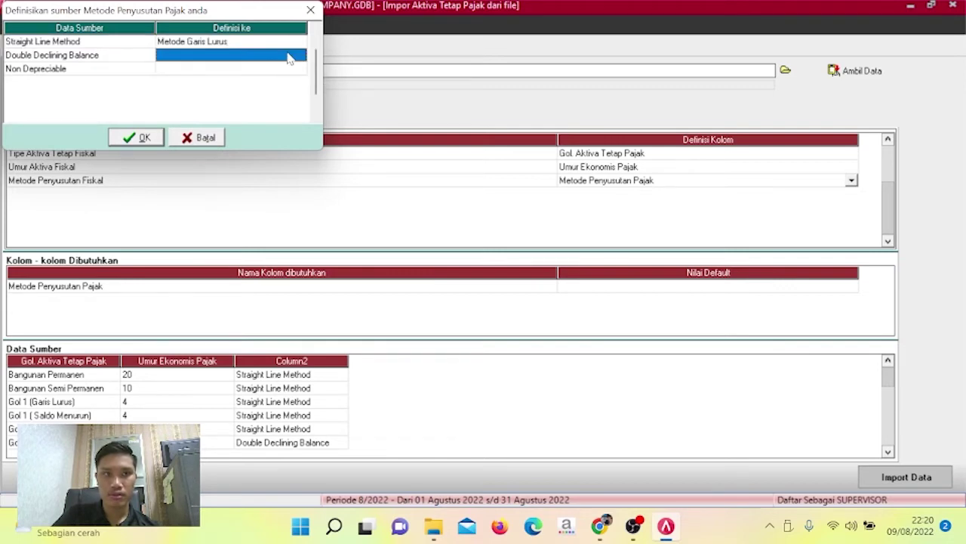
pyautogui.click(297, 57)
pyautogui.click(301, 55)
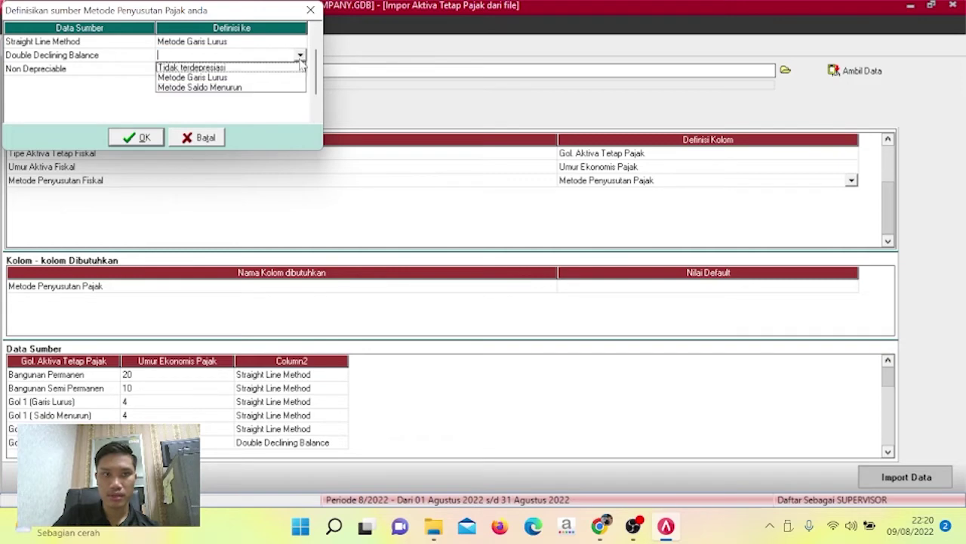
pyautogui.click(274, 87)
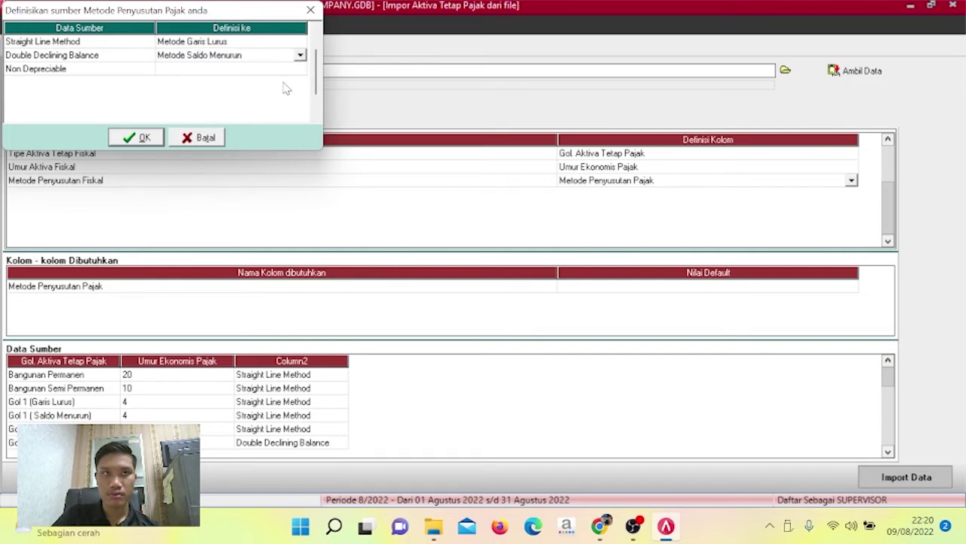
pyautogui.click(295, 73)
pyautogui.click(298, 73)
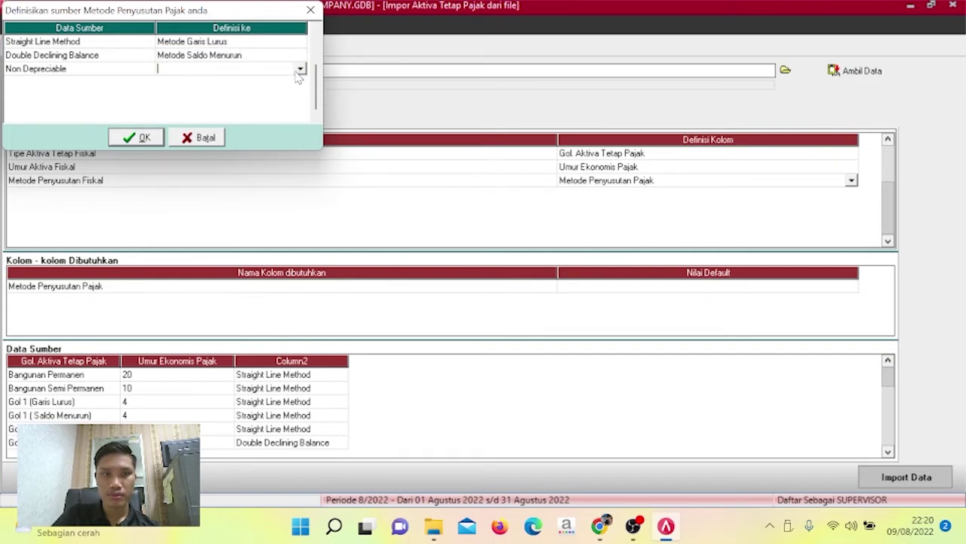
pyautogui.click(299, 72)
pyautogui.click(283, 81)
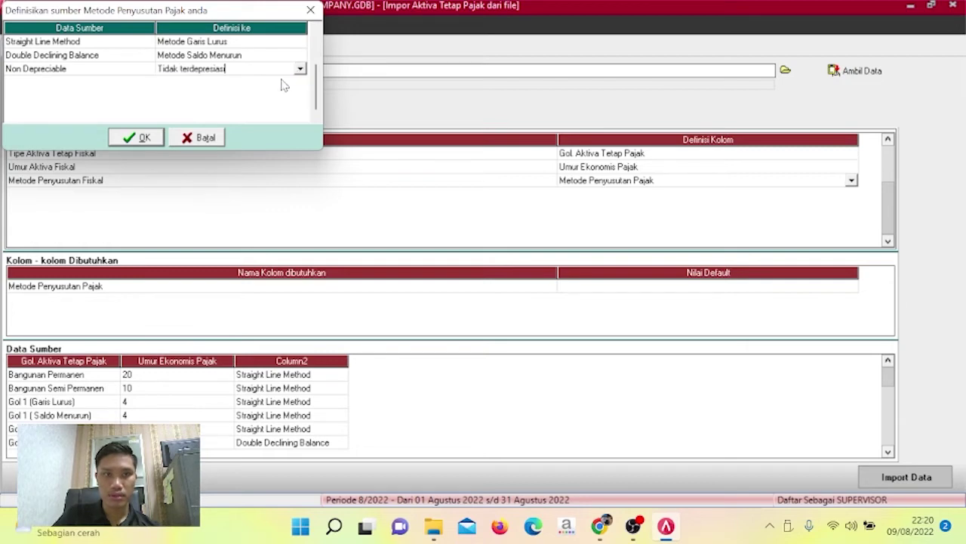
# Apply the method mapping and import the tax fixed asset types, 19 succeeding.
pyautogui.click(138, 139)
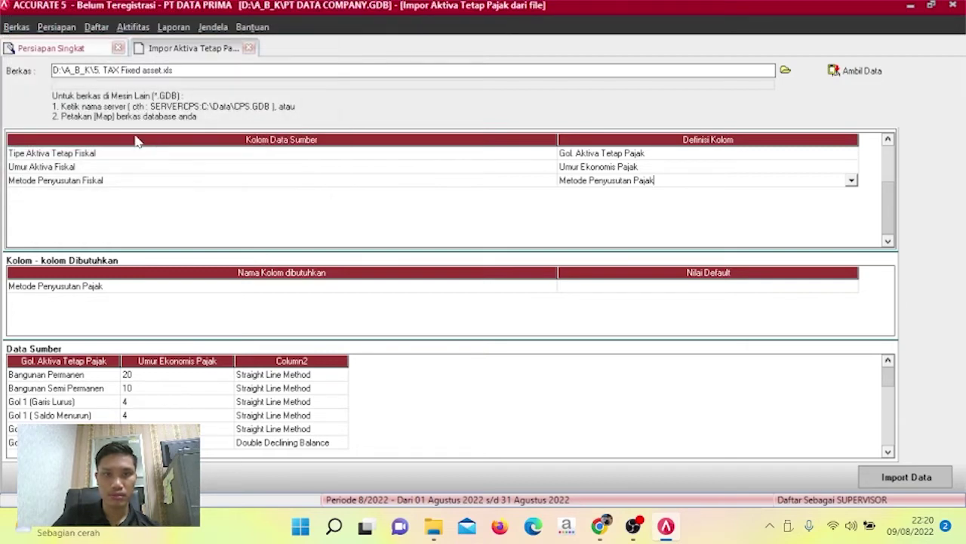
pyautogui.click(771, 287)
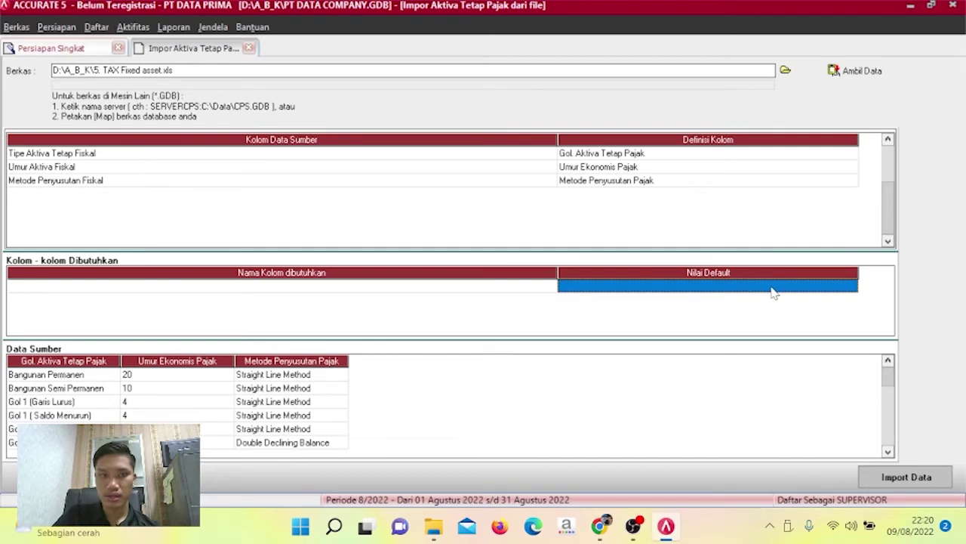
pyautogui.click(908, 474)
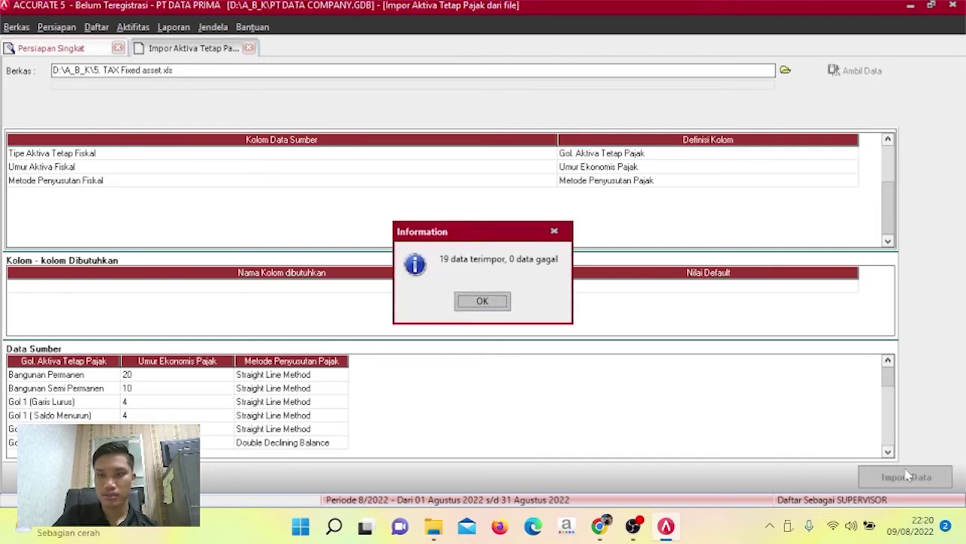
# Advance to the fixed asset type step and choose 6.FIXED ASSET TYPE.xls as the Excel import file.
pyautogui.click(495, 302)
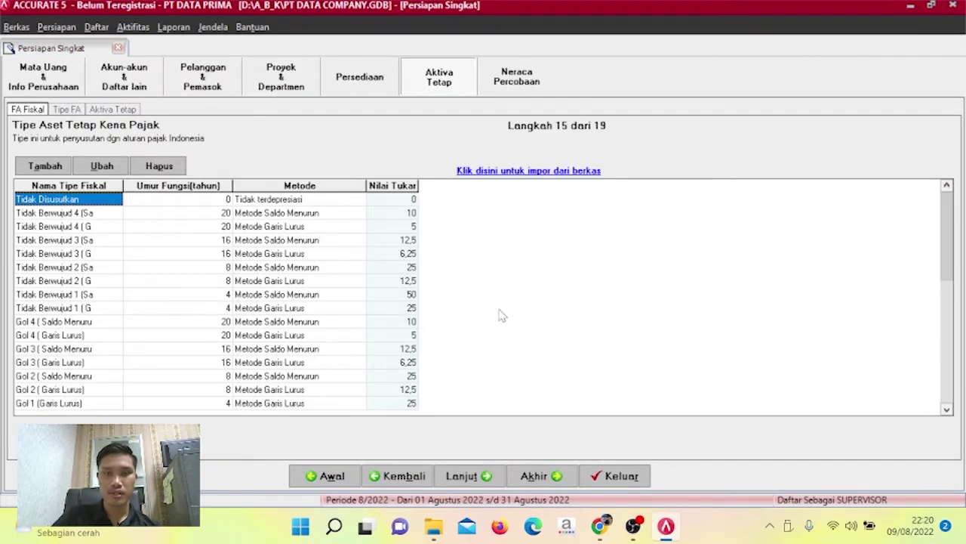
pyautogui.click(483, 475)
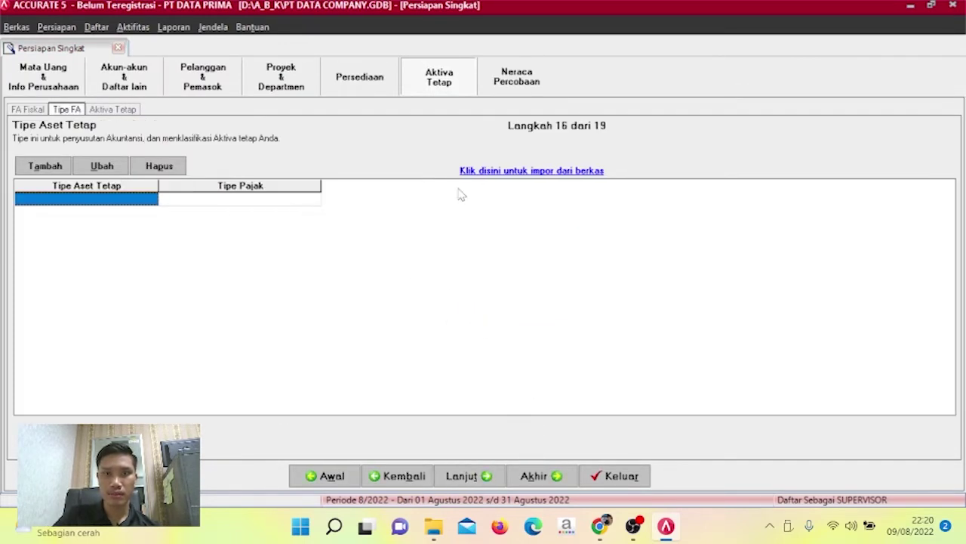
pyautogui.click(495, 172)
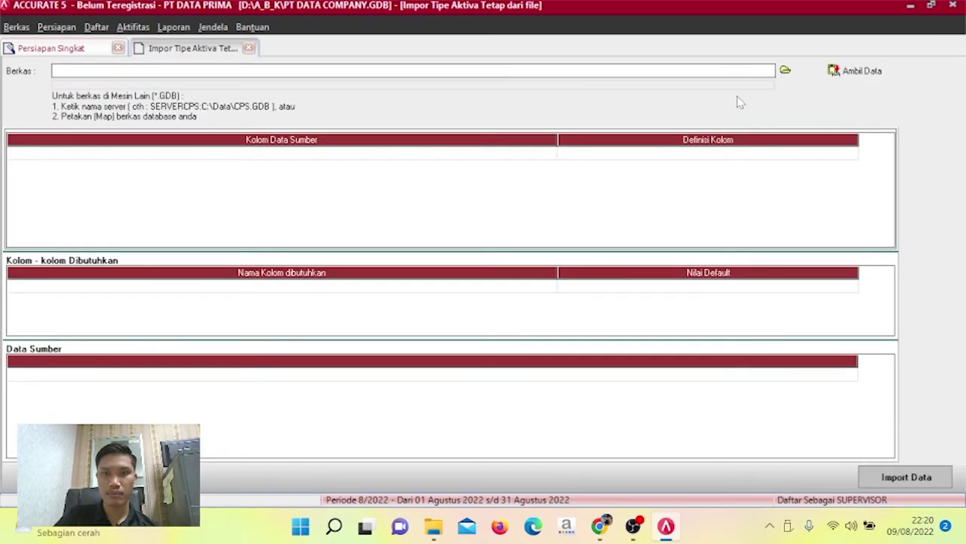
pyautogui.click(785, 71)
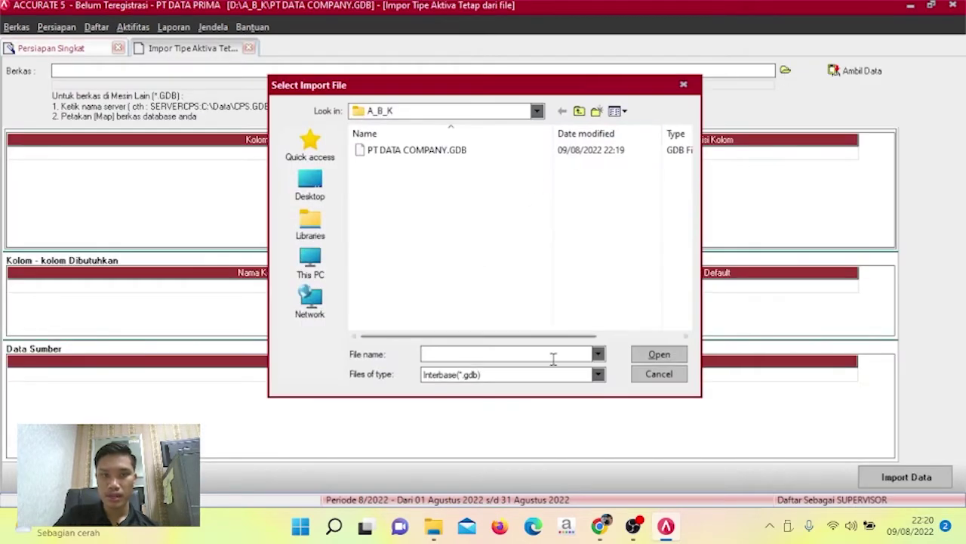
pyautogui.click(598, 374)
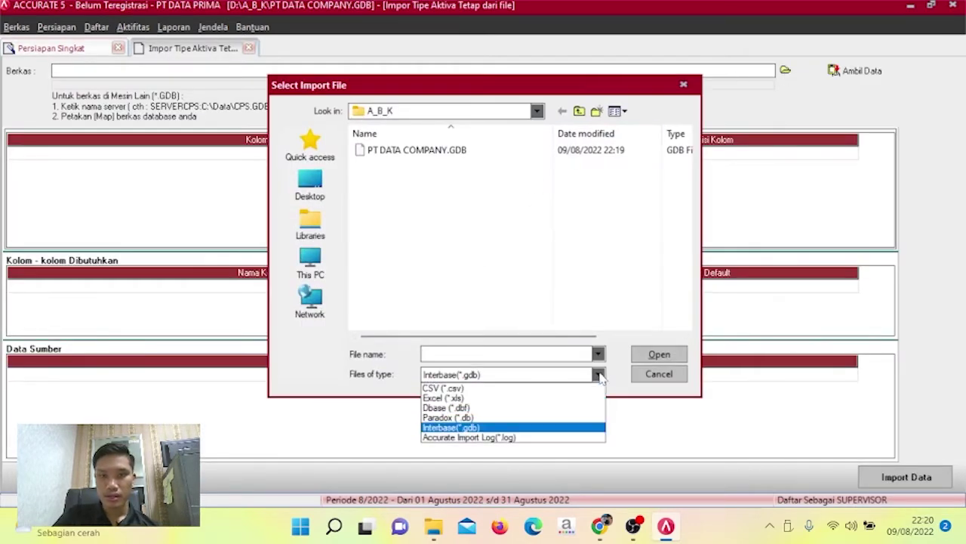
pyautogui.click(550, 398)
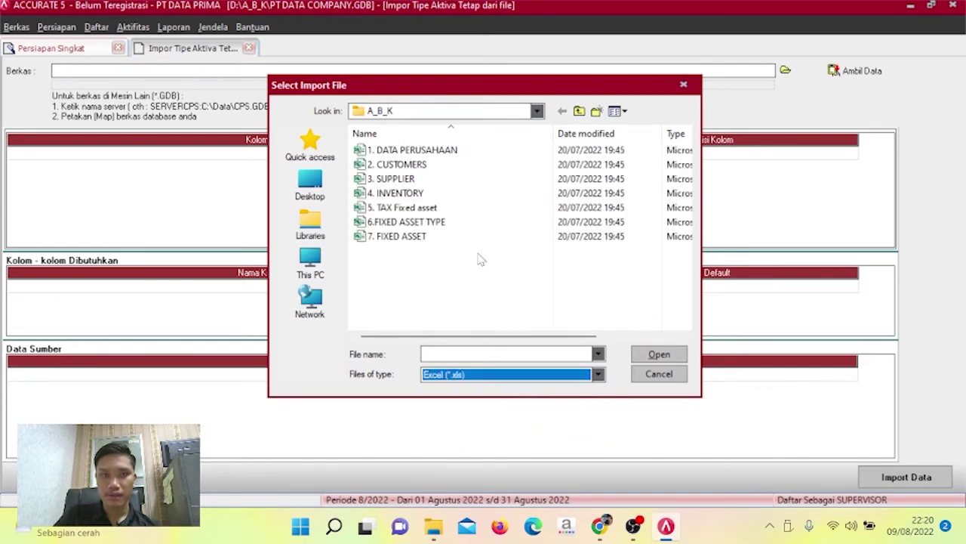
pyautogui.click(470, 223)
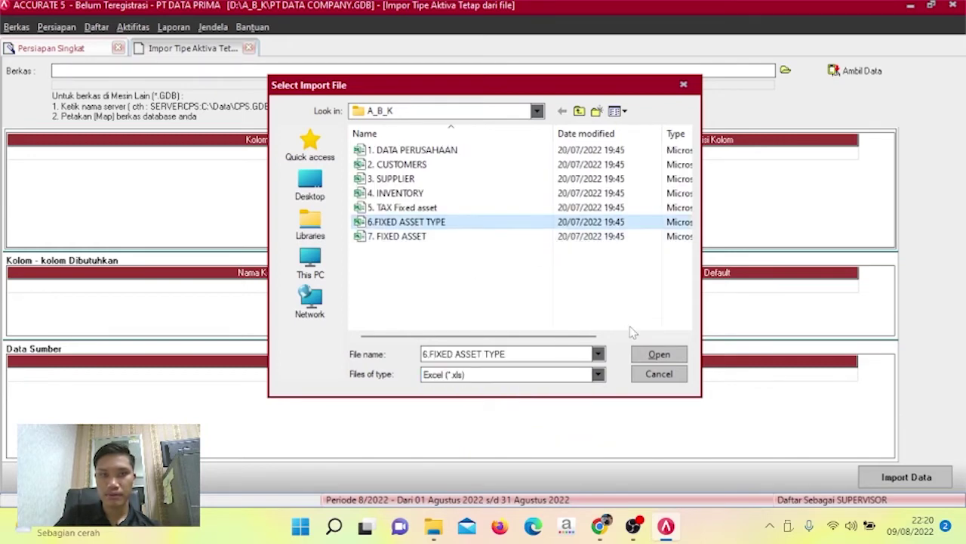
pyautogui.click(654, 356)
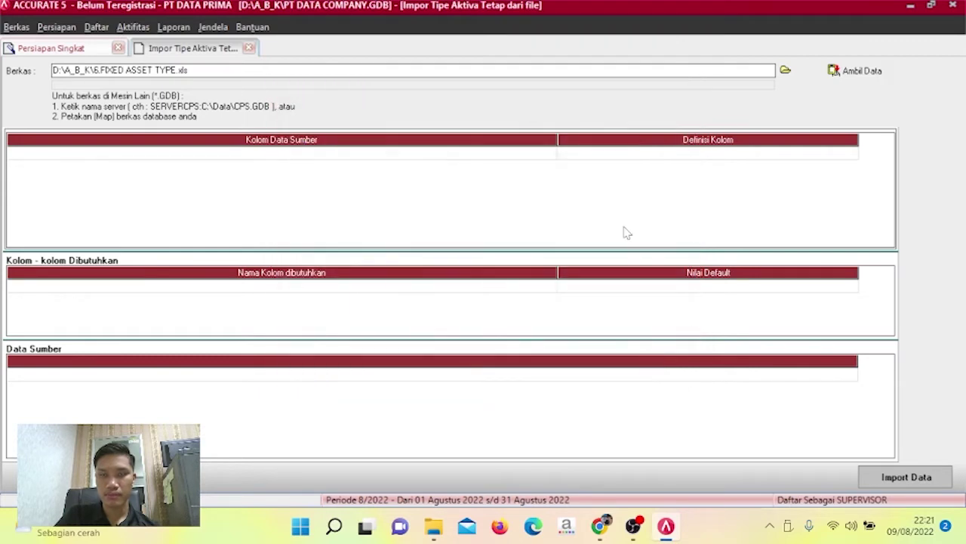
# Load the spreadsheet data and delete its header row.
pyautogui.click(862, 72)
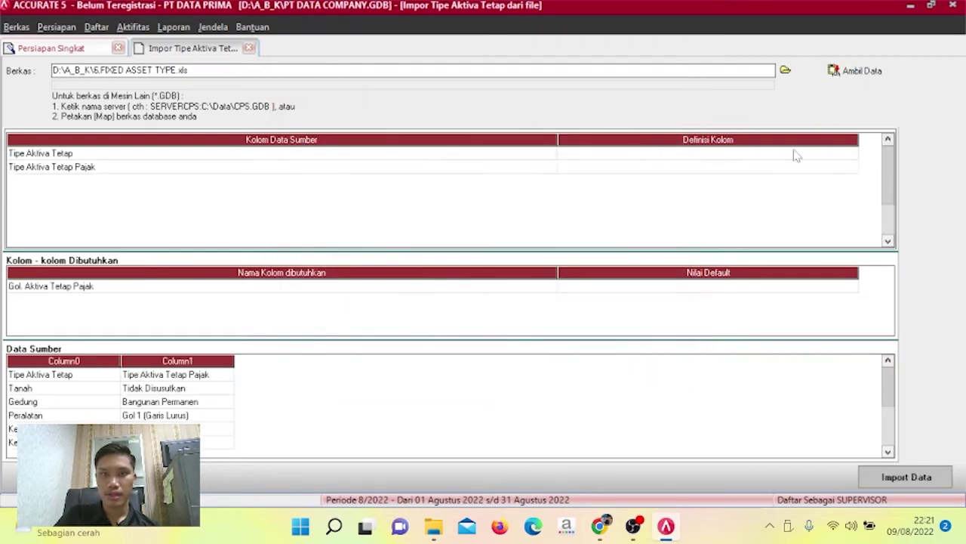
pyautogui.click(179, 375)
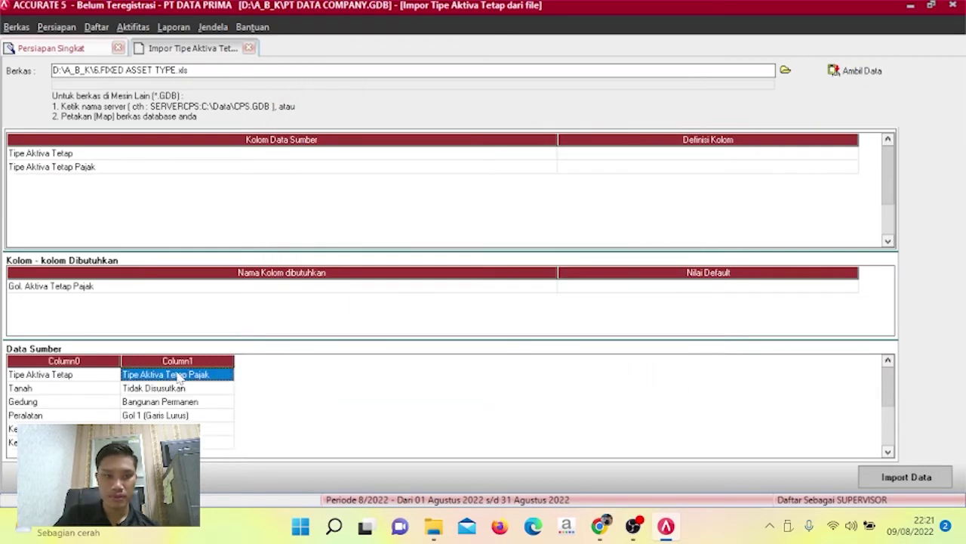
pyautogui.rightClick(179, 376)
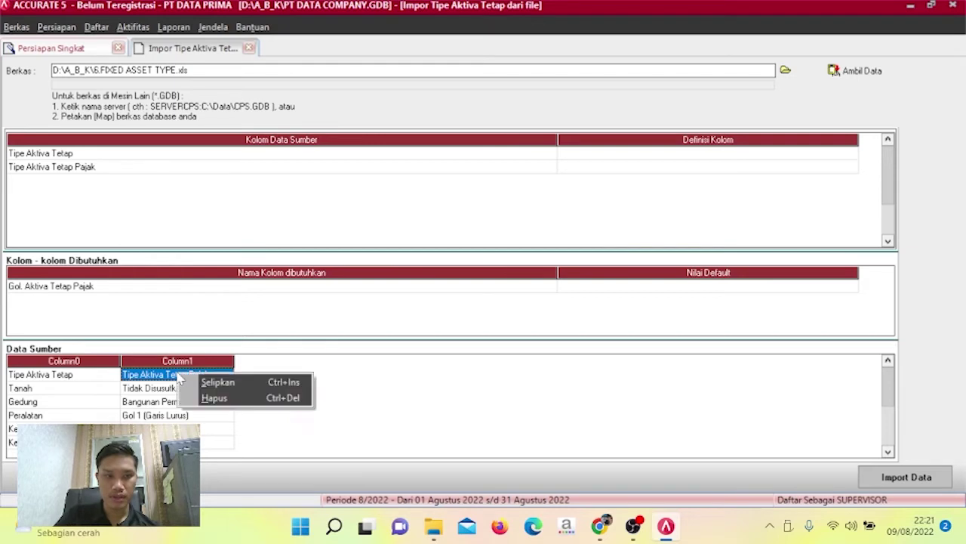
pyautogui.click(216, 397)
pyautogui.click(451, 302)
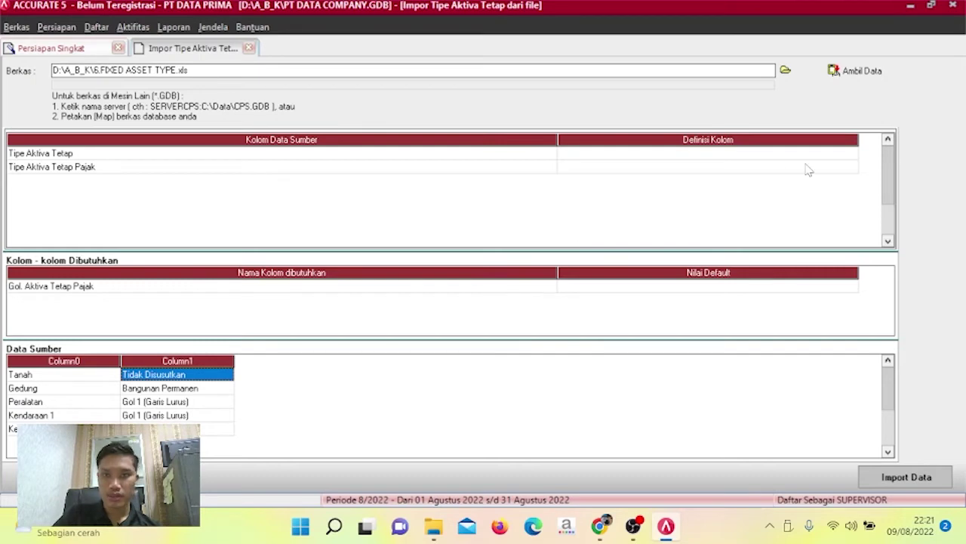
# Define the two columns as Tipe Aktiva Tetap and Gol. Aktiva Tetap Pajak.
pyautogui.click(834, 155)
pyautogui.click(851, 155)
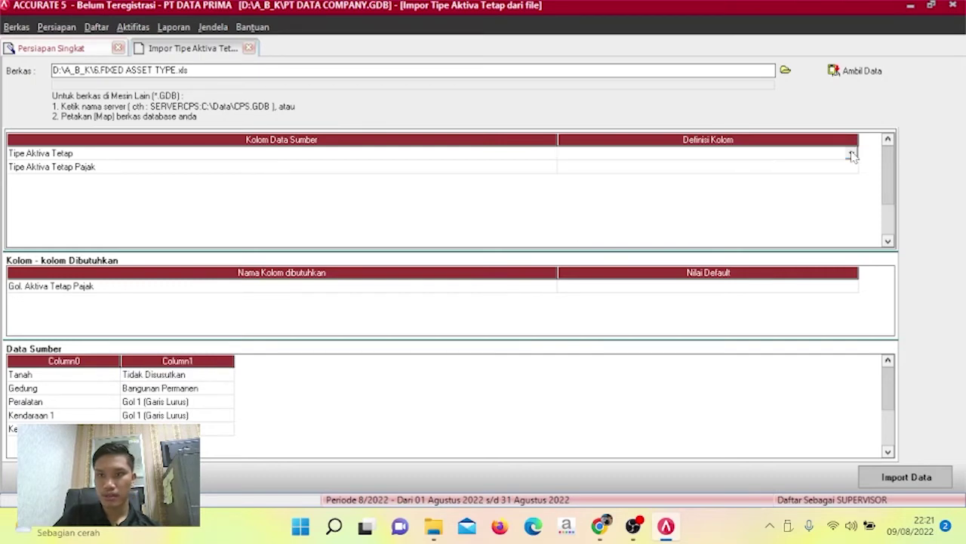
pyautogui.click(852, 155)
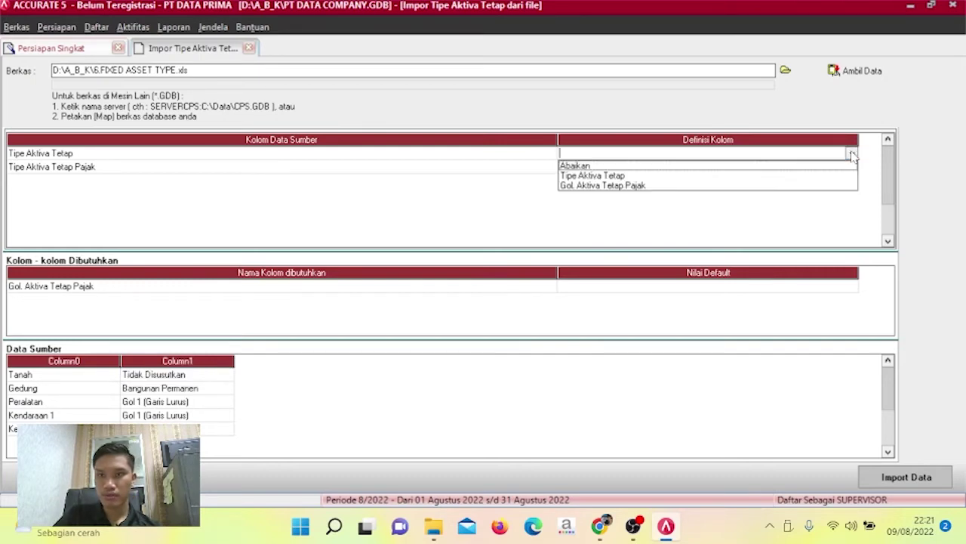
pyautogui.click(652, 175)
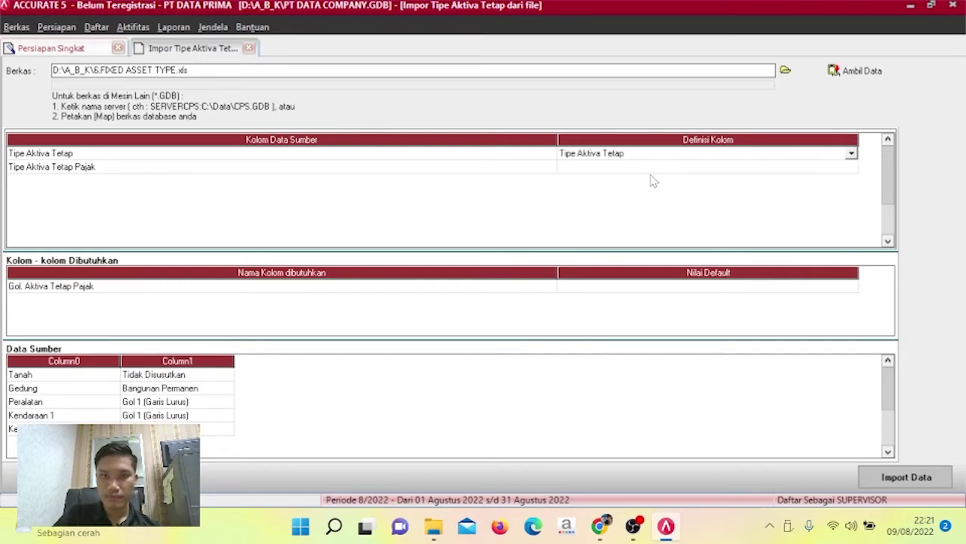
pyautogui.click(793, 169)
pyautogui.click(851, 168)
pyautogui.click(851, 168)
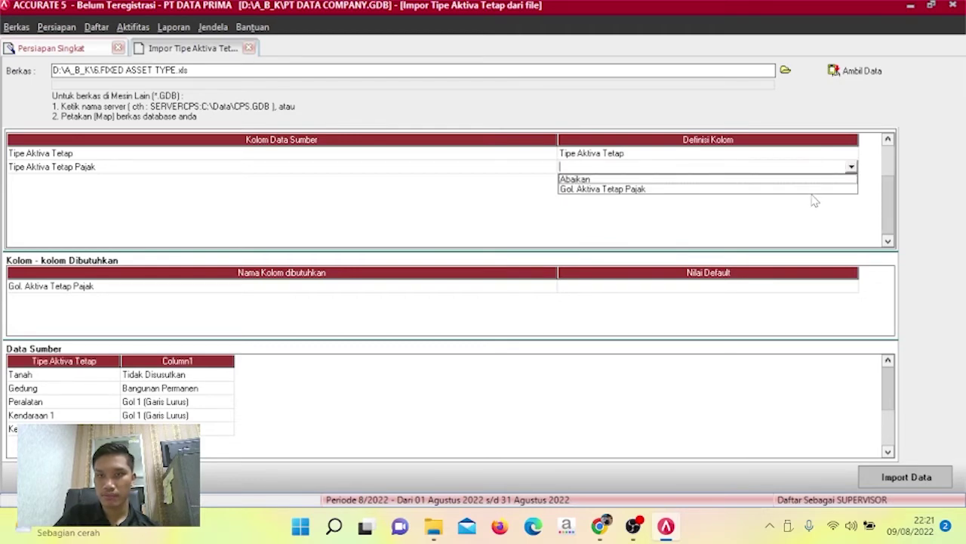
pyautogui.click(814, 190)
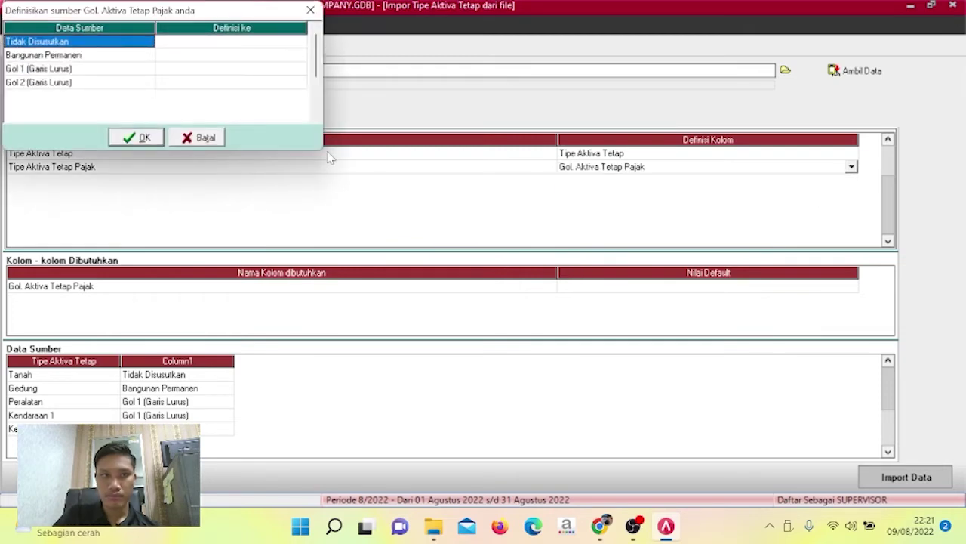
# Map the Tidak Disusutkan and Bangunan Permanen tax groups to their matching values.
pyautogui.click(290, 42)
pyautogui.click(301, 45)
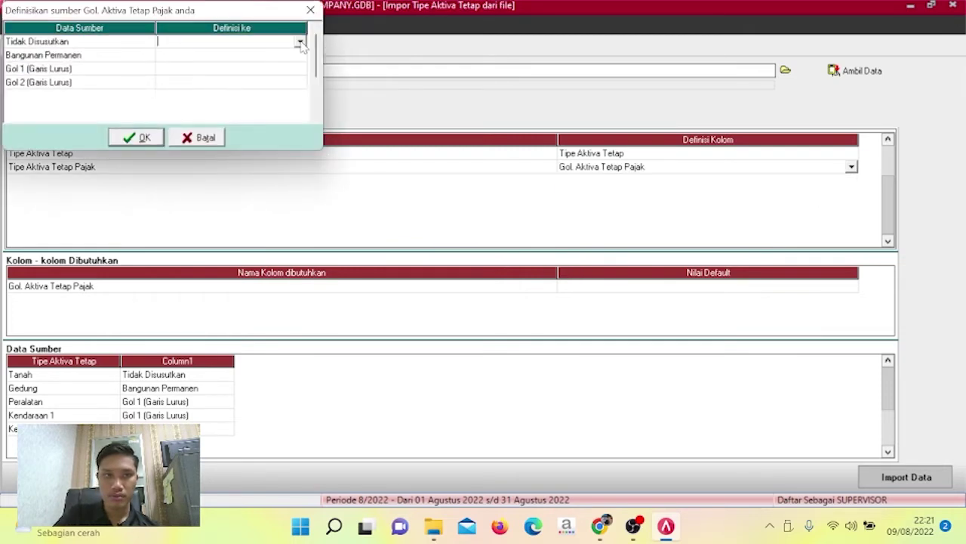
pyautogui.click(300, 43)
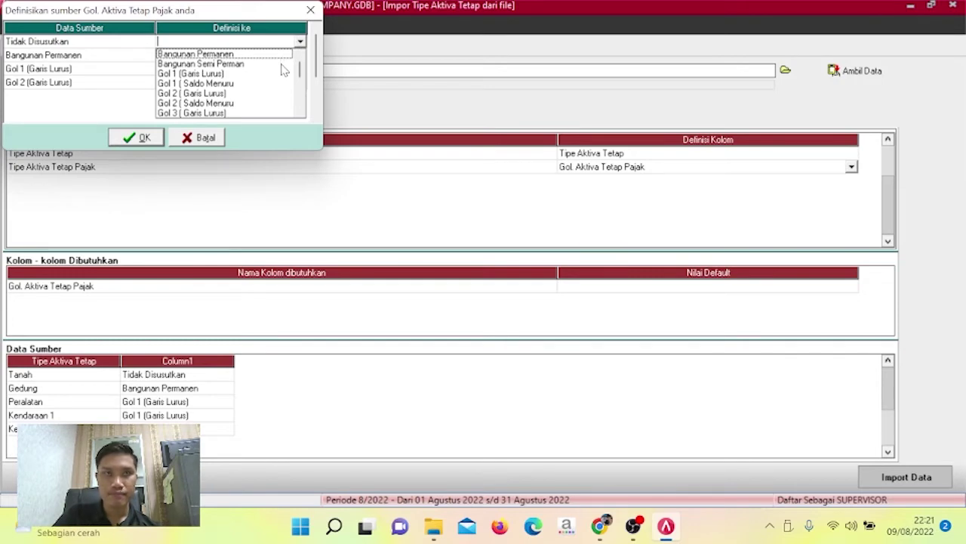
pyautogui.scroll(-2, 268, 76)
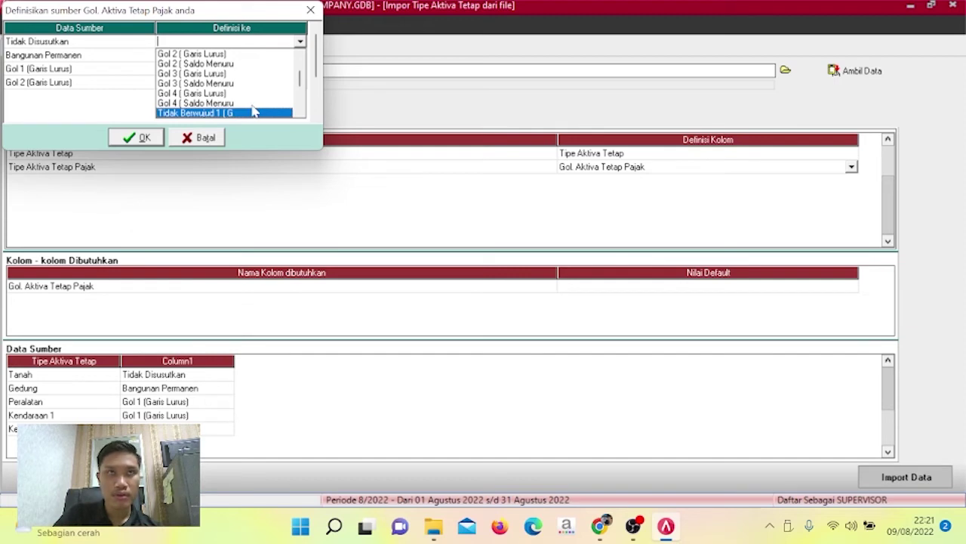
pyautogui.scroll(-1, 300, 113)
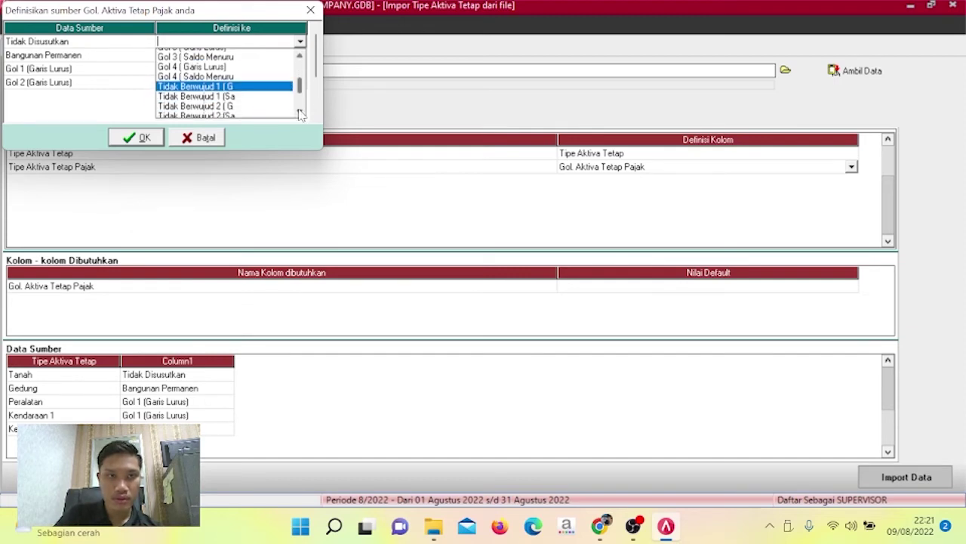
pyautogui.scroll(-2, 301, 114)
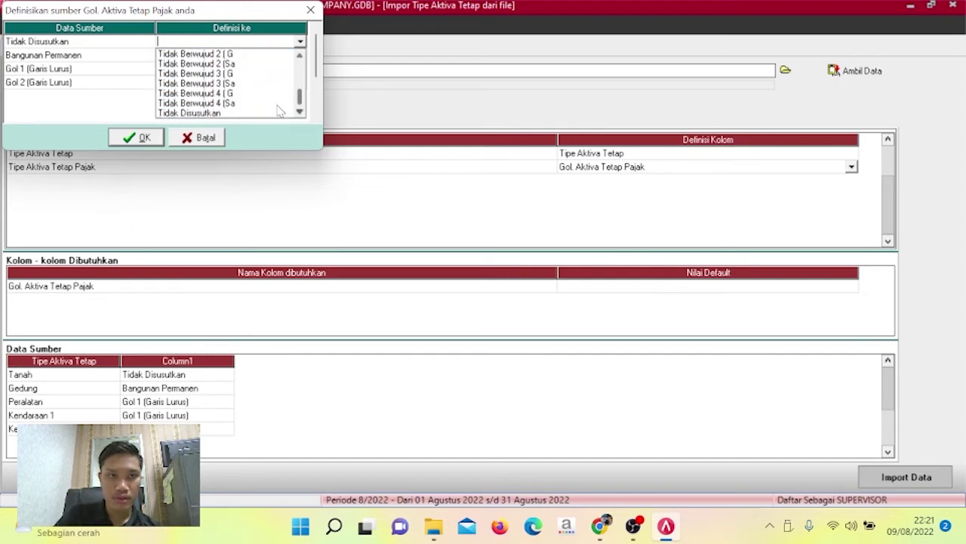
pyautogui.click(278, 113)
pyautogui.click(298, 57)
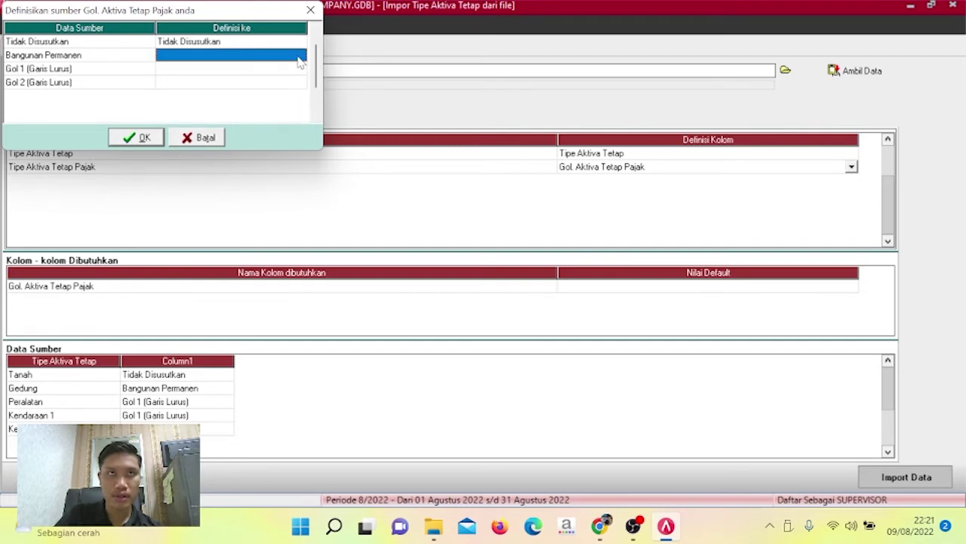
pyautogui.click(299, 58)
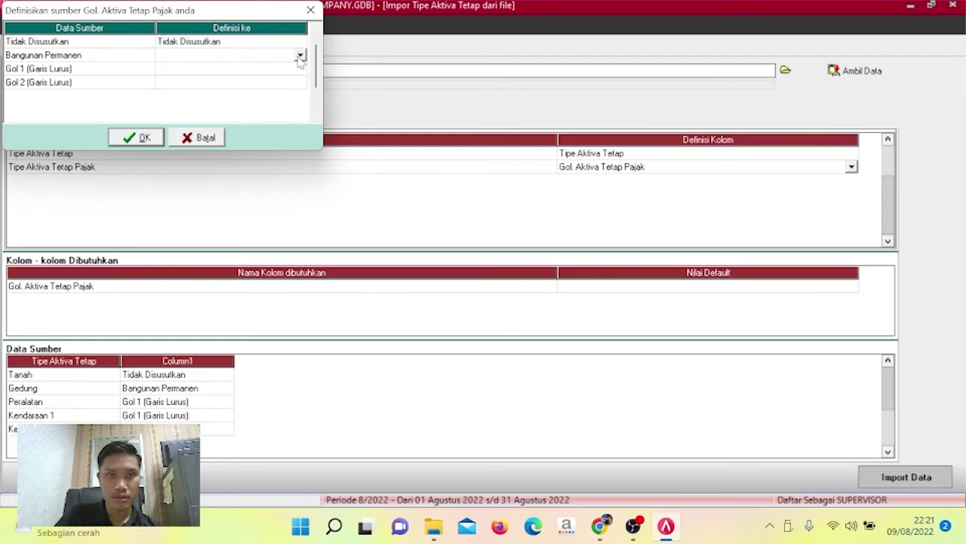
pyautogui.click(300, 57)
pyautogui.click(265, 67)
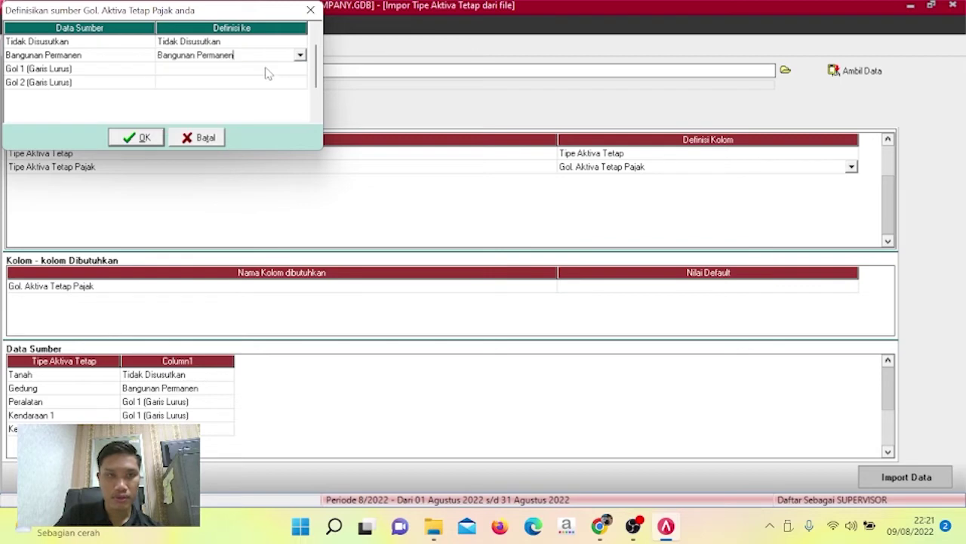
# Map Gol 1 and Gol 2 to Gol 1 (Garis Lurus) and Gol 2 (Garis Lurus), and confirm.
pyautogui.click(300, 70)
pyautogui.click(300, 70)
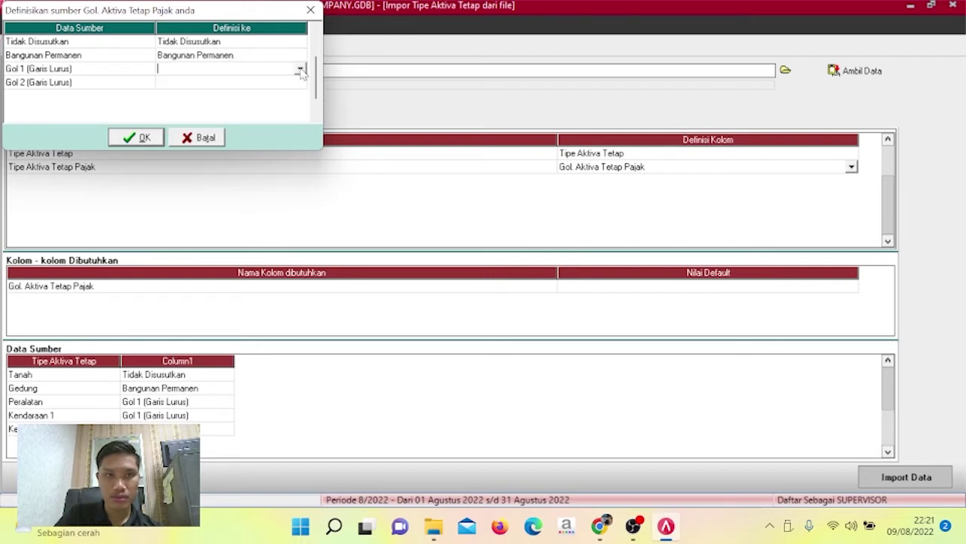
pyautogui.click(300, 69)
pyautogui.click(268, 101)
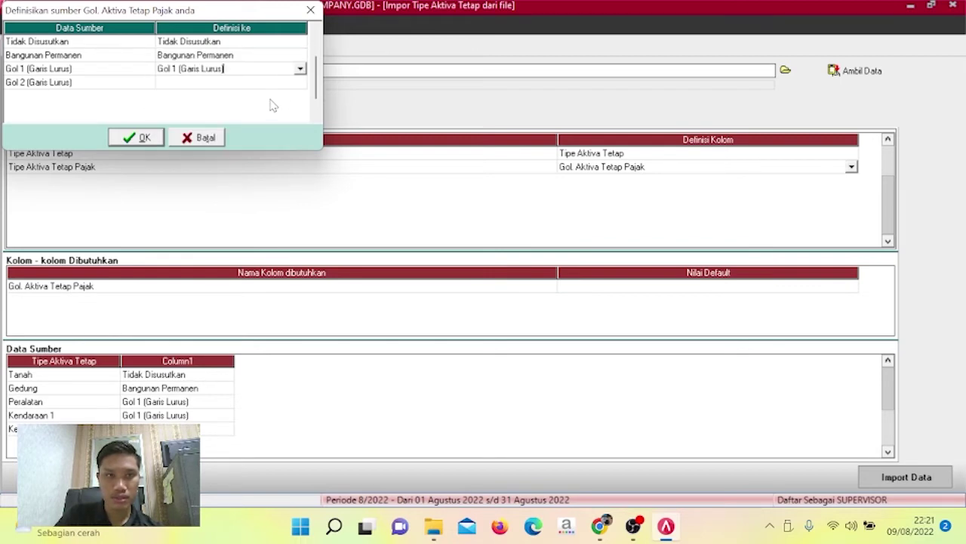
pyautogui.click(301, 84)
pyautogui.click(300, 85)
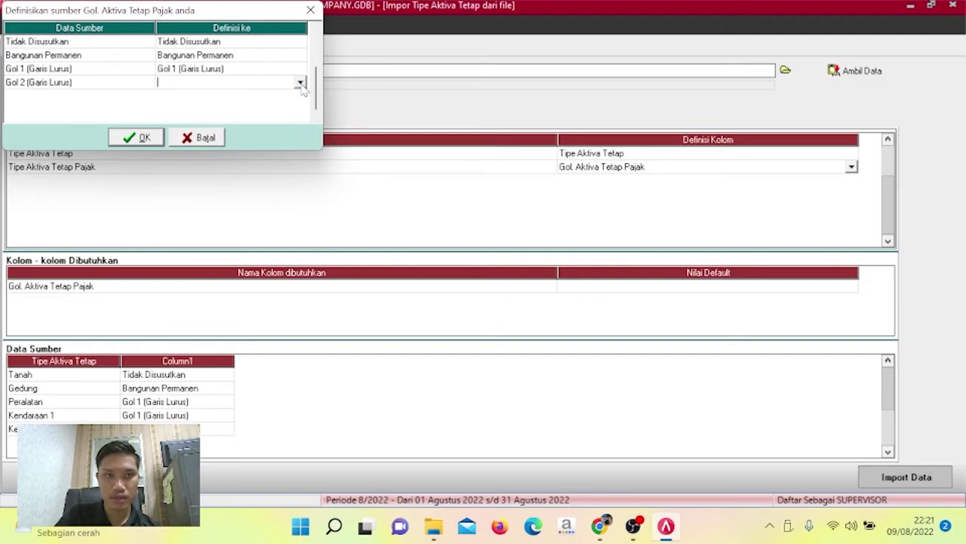
pyautogui.click(301, 85)
pyautogui.click(255, 133)
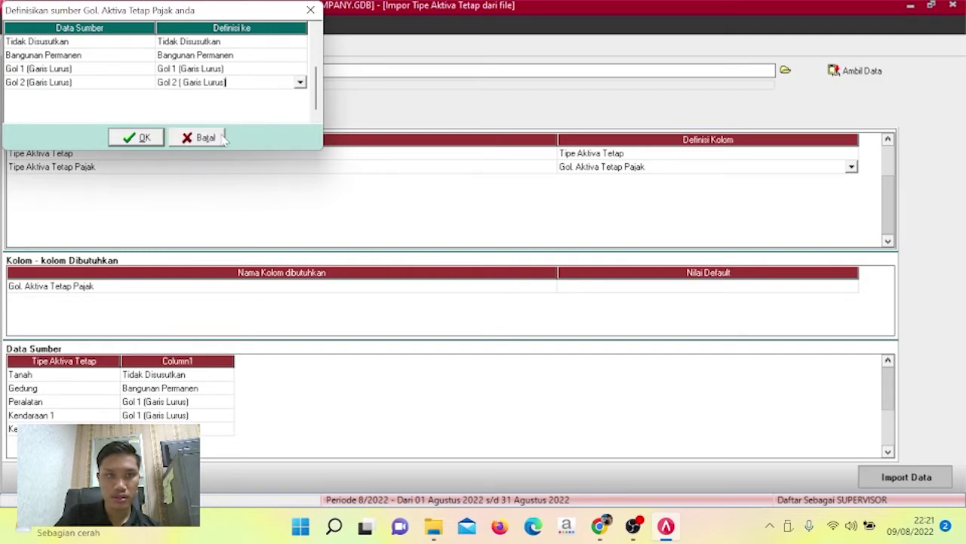
pyautogui.click(142, 139)
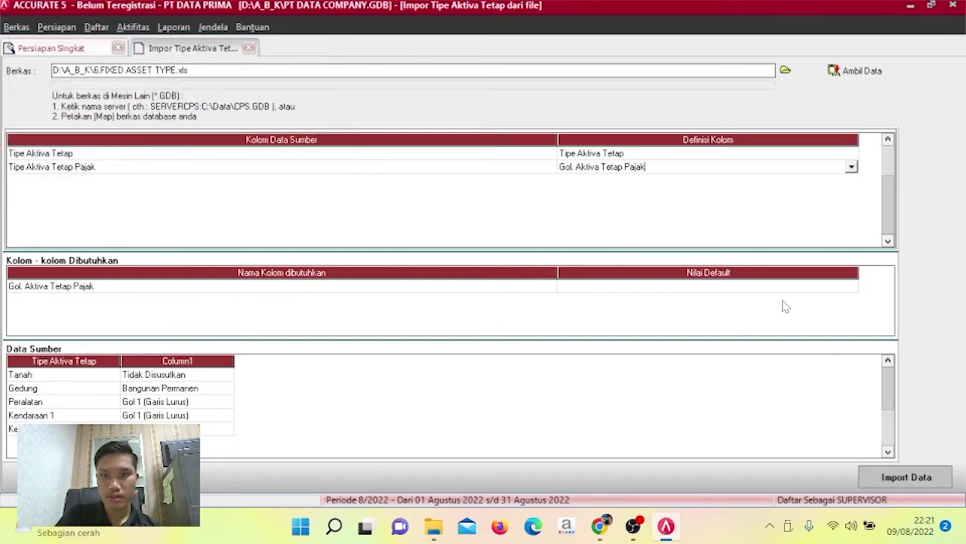
# Import the five fixed asset types and advance to the fixed asset list step.
pyautogui.click(781, 291)
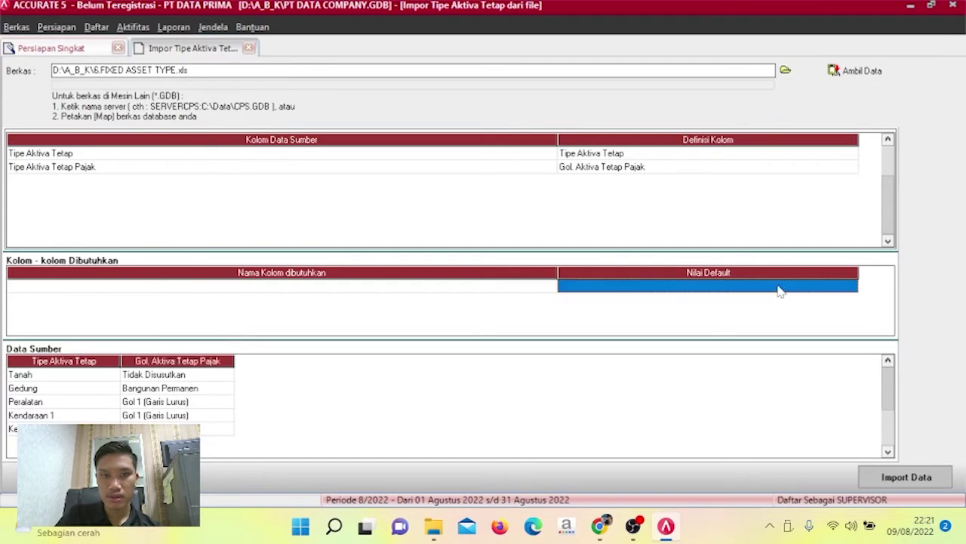
pyautogui.click(929, 479)
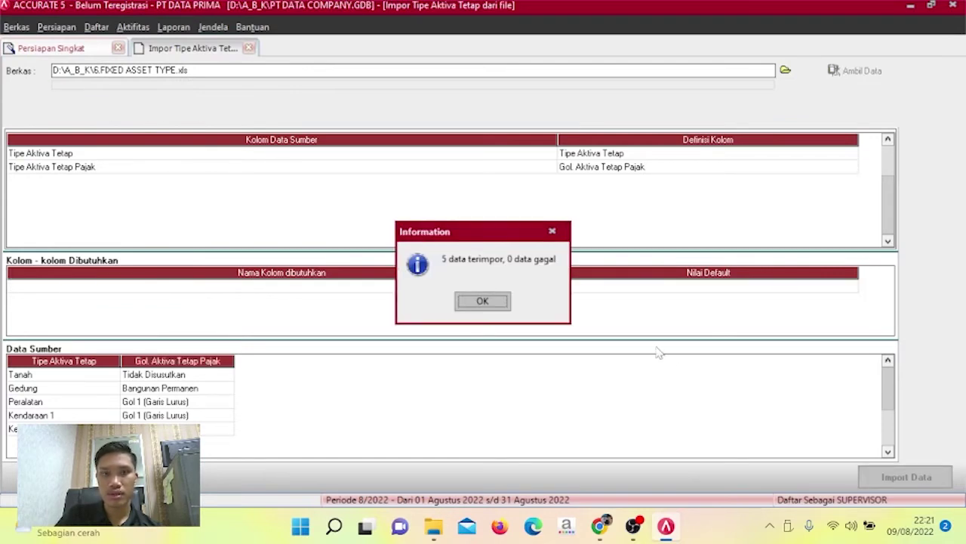
pyautogui.click(505, 310)
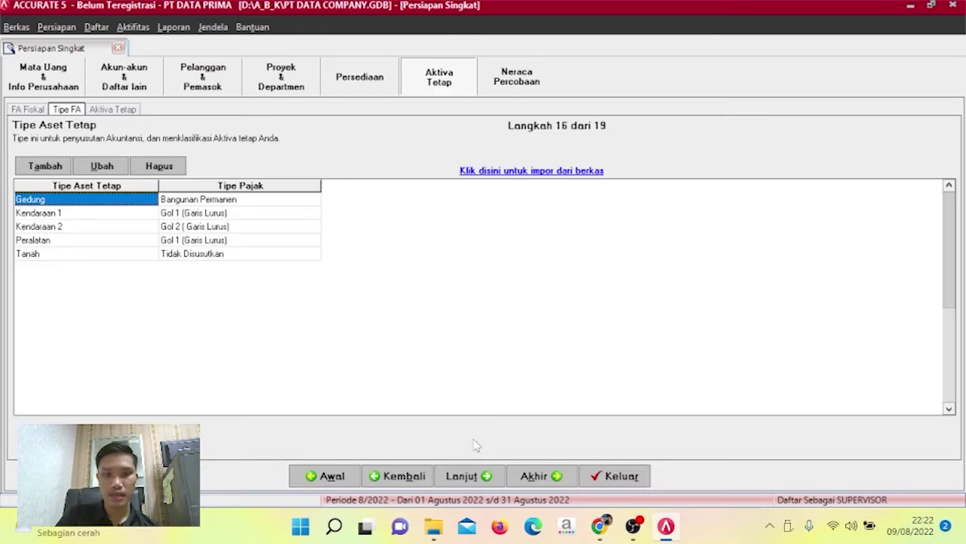
pyautogui.click(465, 475)
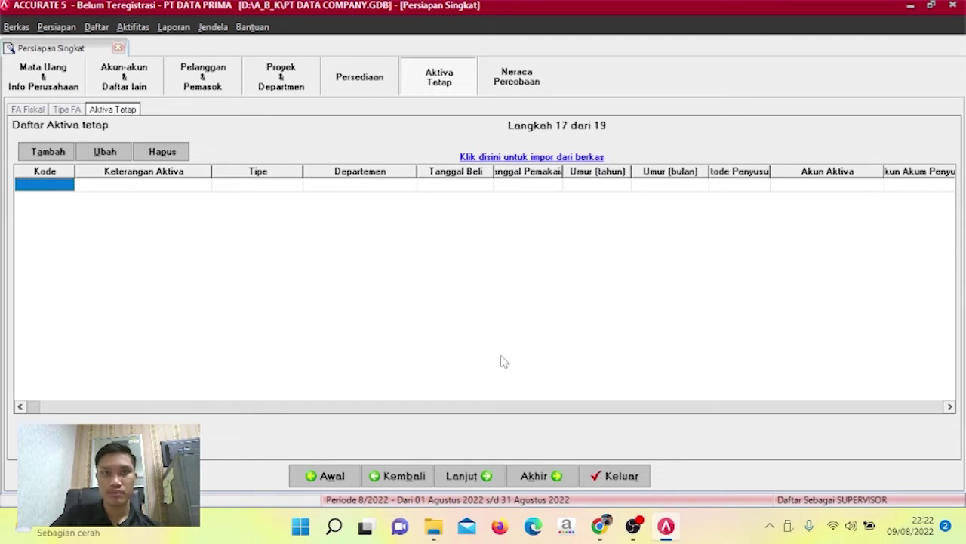
# Choose the Excel file 7. FIXED ASSET.xls for the fixed asset import.
pyautogui.click(562, 159)
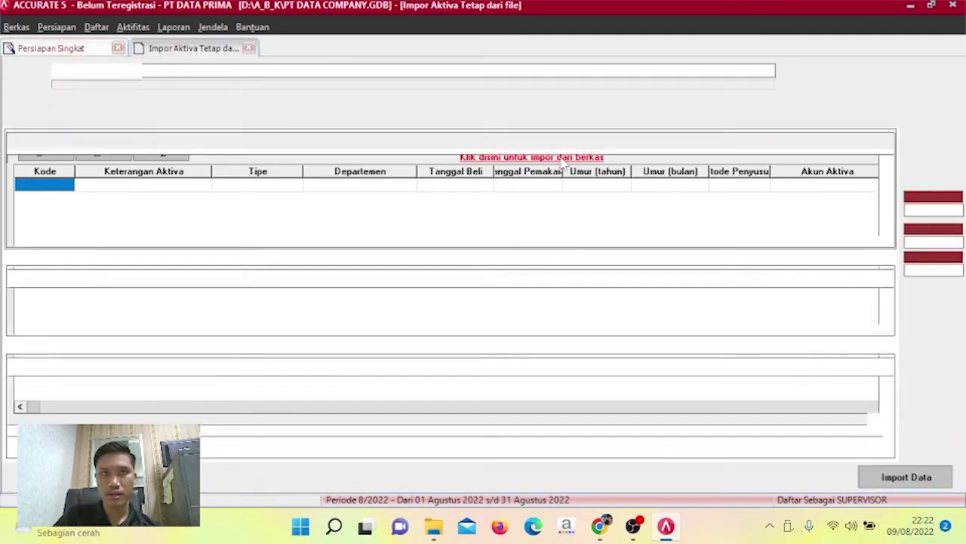
pyautogui.click(789, 73)
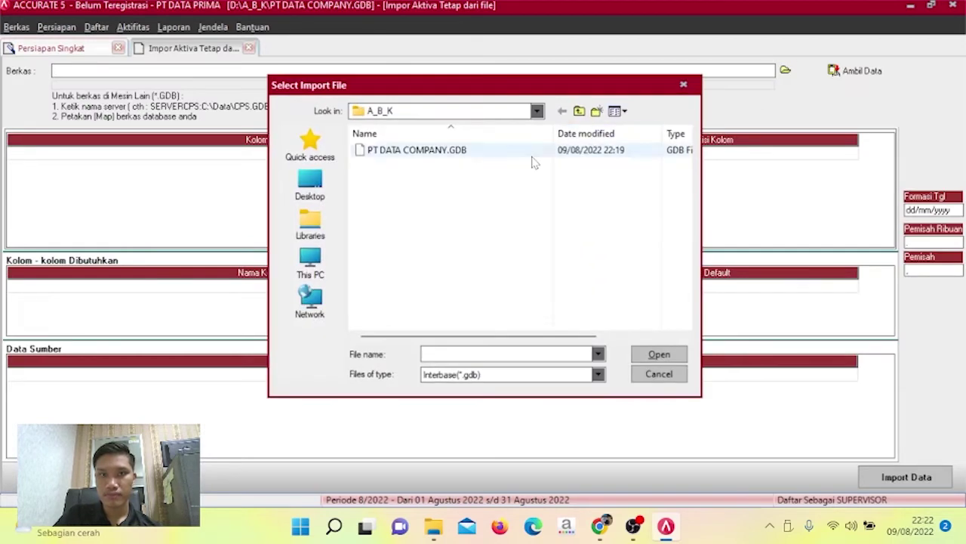
pyautogui.click(599, 376)
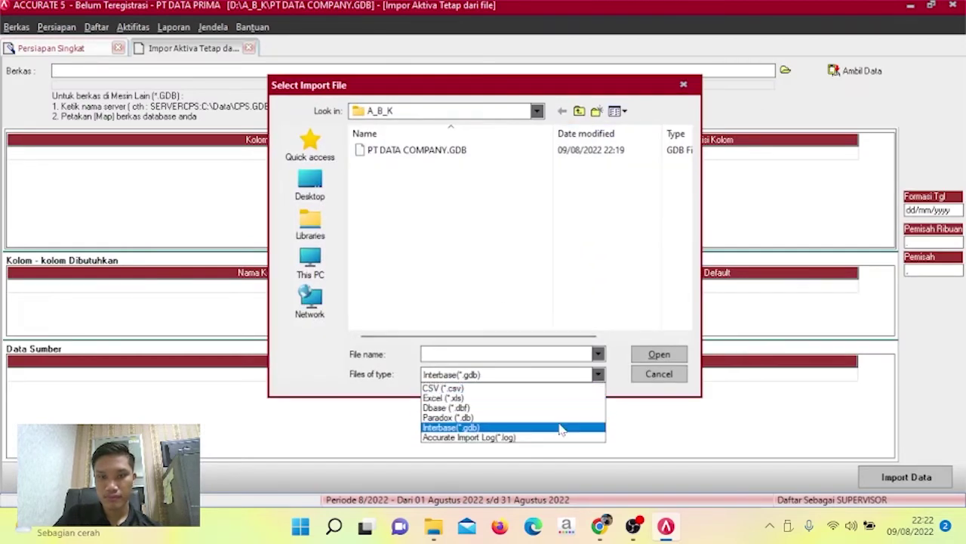
pyautogui.click(562, 400)
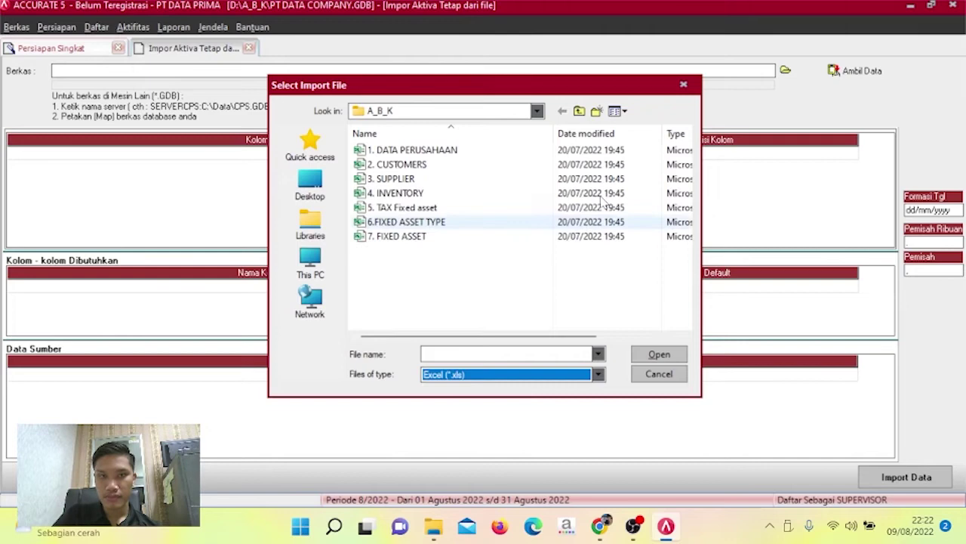
pyautogui.click(562, 237)
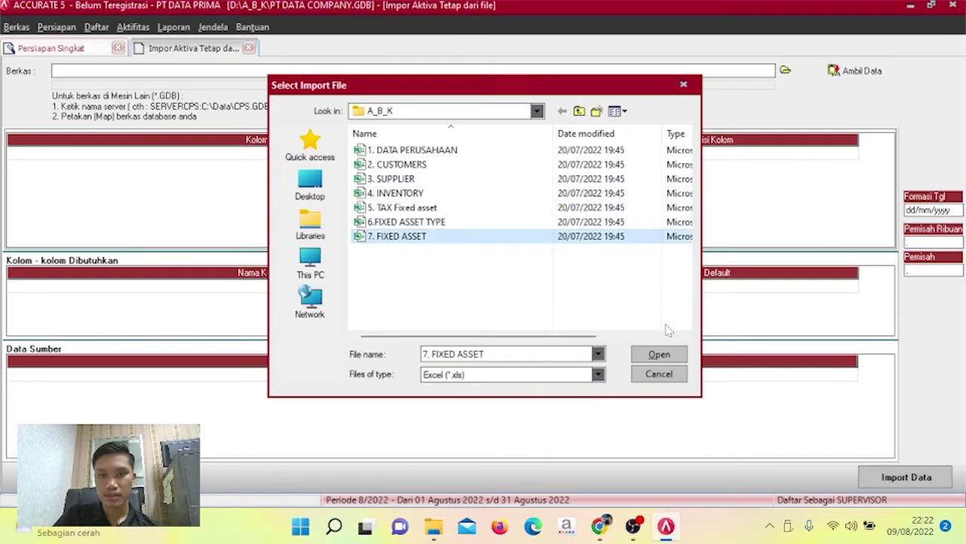
pyautogui.click(669, 354)
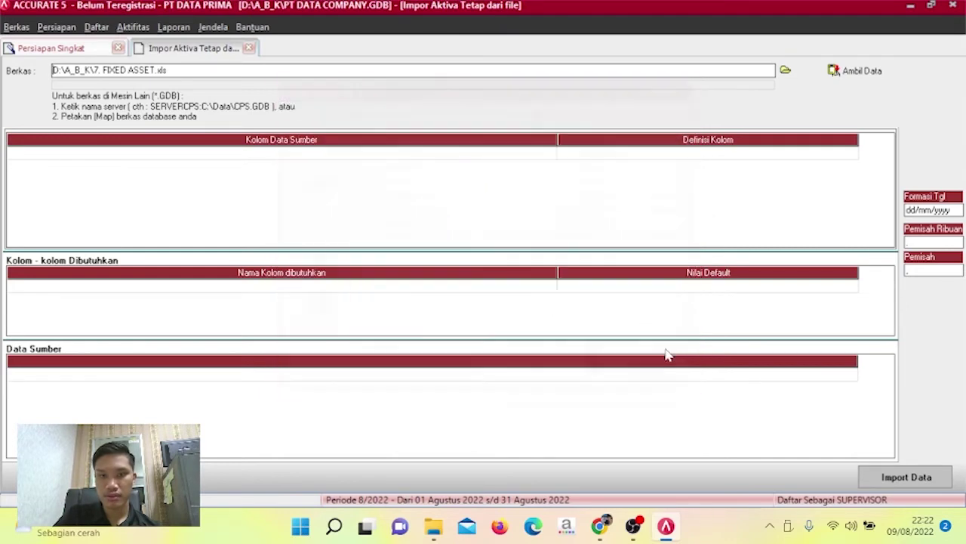
# Load the file's data and delete its header row.
pyautogui.click(844, 72)
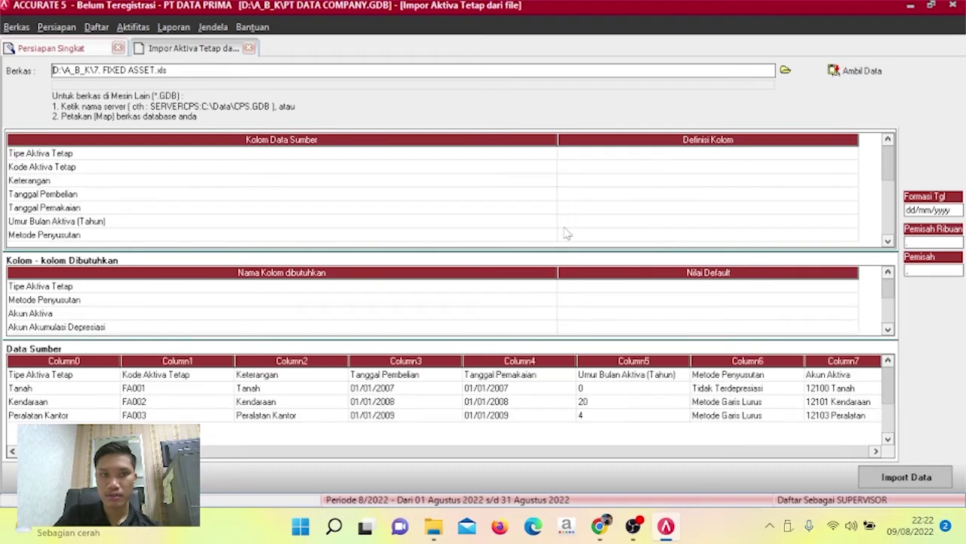
pyautogui.click(507, 376)
pyautogui.rightClick(508, 377)
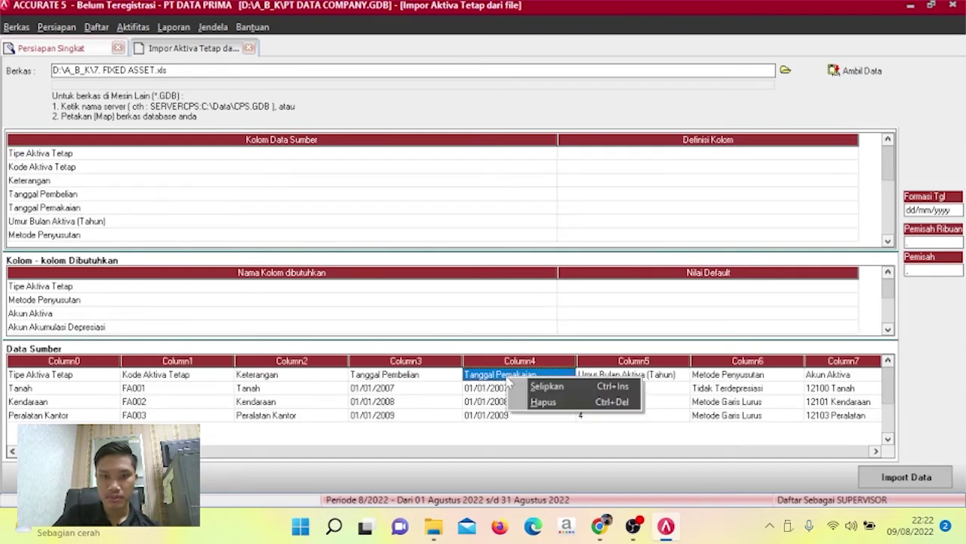
pyautogui.click(532, 404)
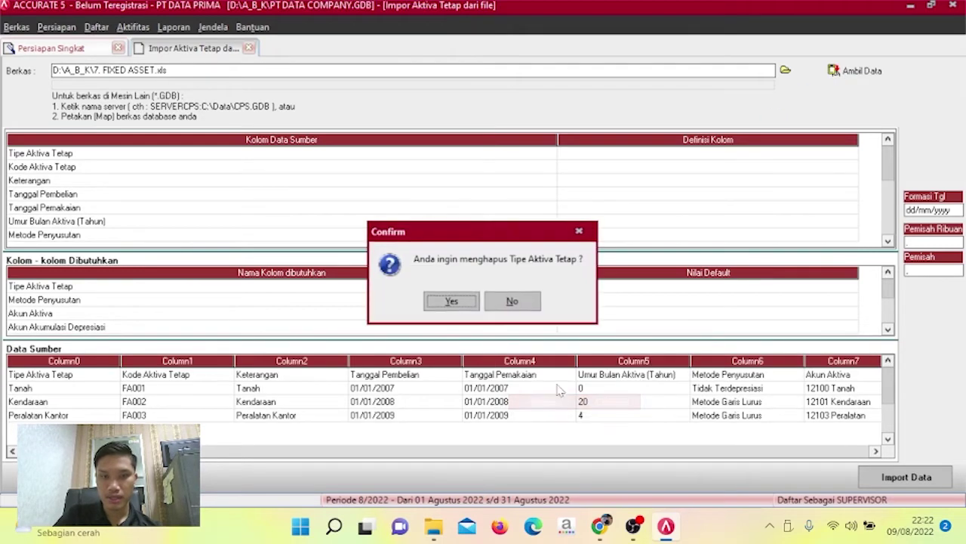
pyautogui.click(453, 300)
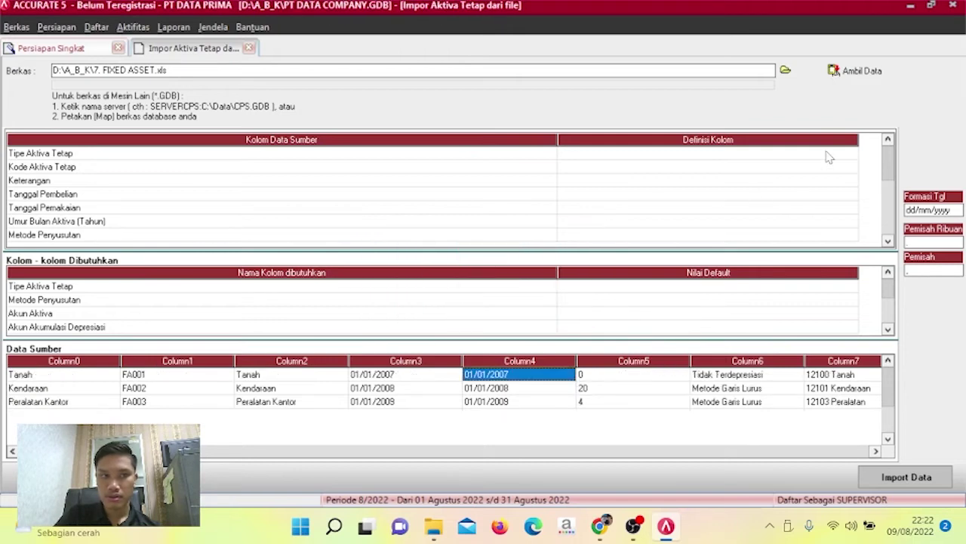
pyautogui.click(827, 155)
pyautogui.click(851, 154)
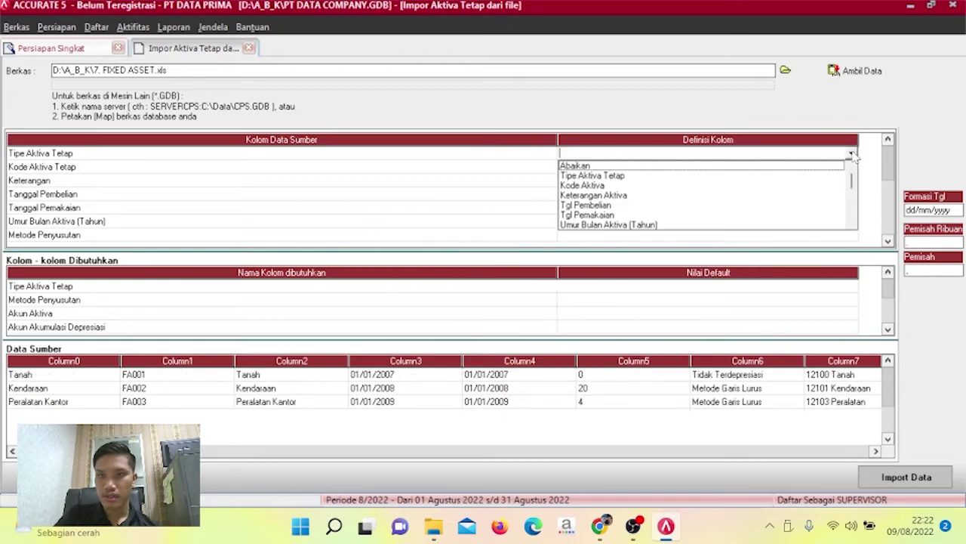
# Define the first column as Tipe Aktiva Tetap: Tanah→Tanah, Kendaraan→Kendaraan 1, Peralatan Kantor→Peralatan.
pyautogui.click(823, 175)
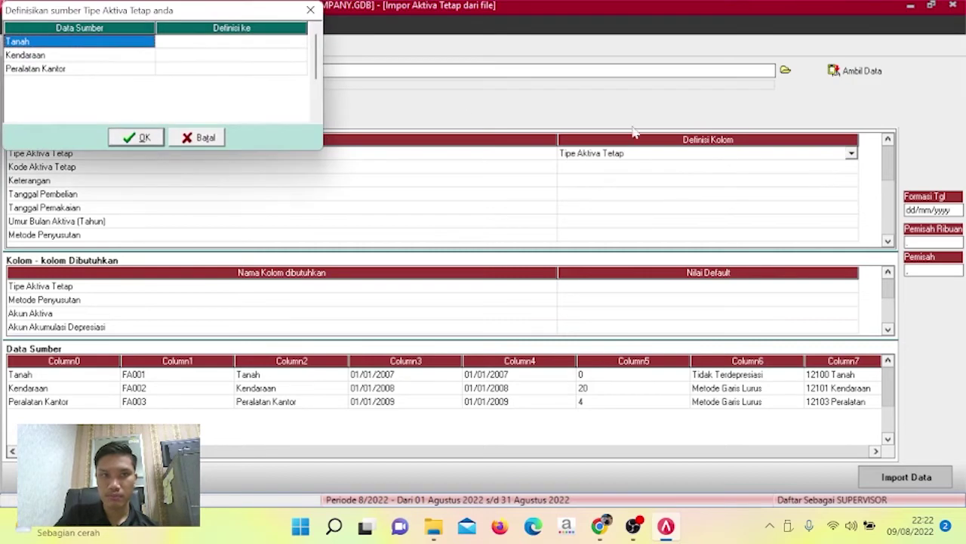
pyautogui.click(283, 43)
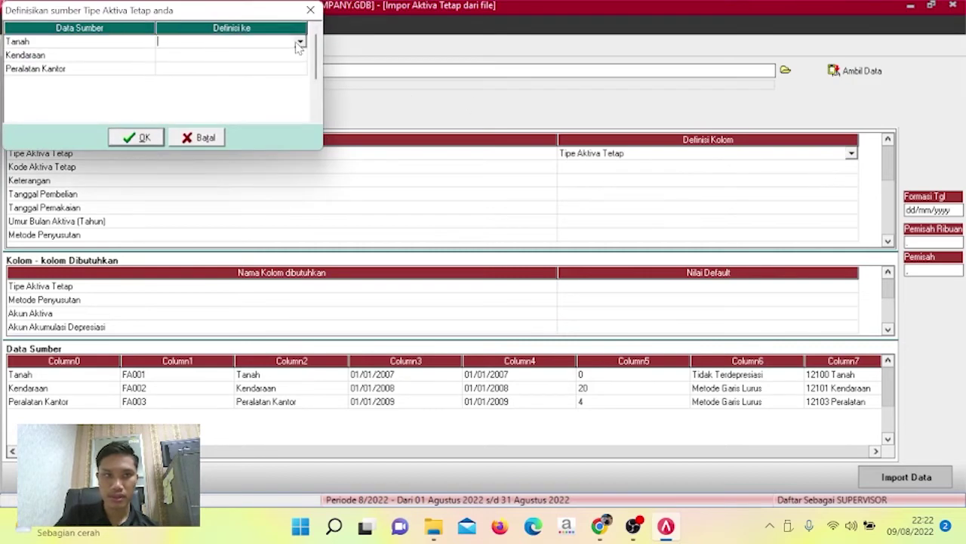
pyautogui.click(299, 43)
pyautogui.click(287, 55)
pyautogui.click(302, 56)
pyautogui.click(300, 55)
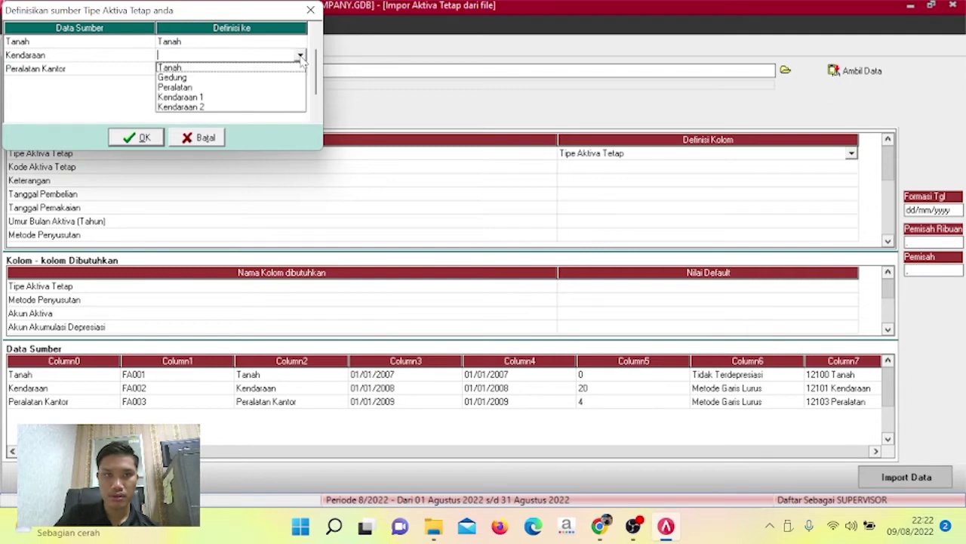
pyautogui.click(270, 98)
pyautogui.click(300, 69)
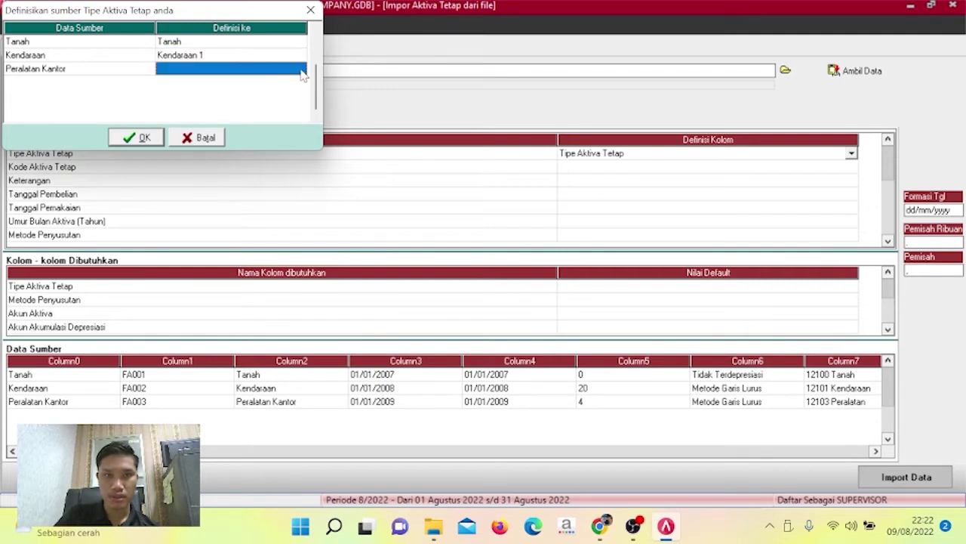
pyautogui.click(301, 69)
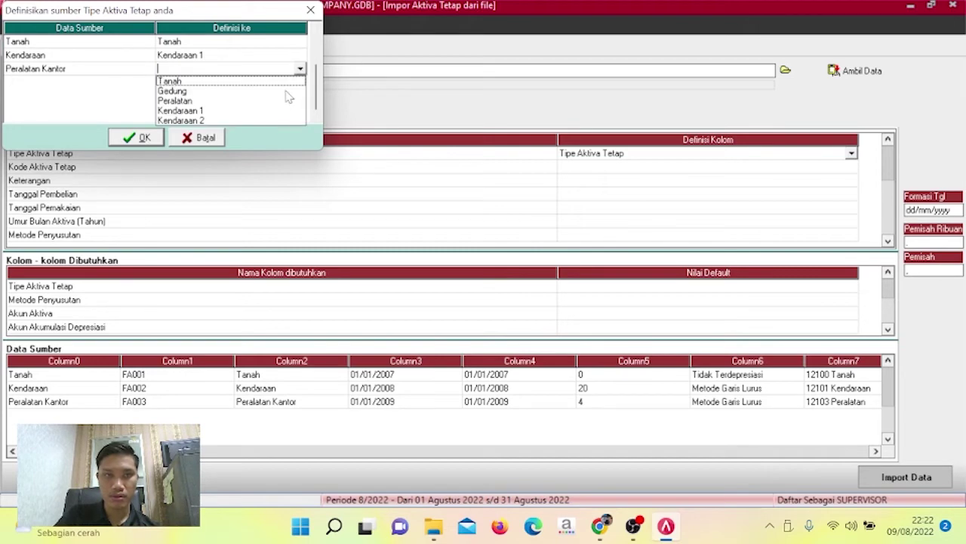
pyautogui.click(285, 103)
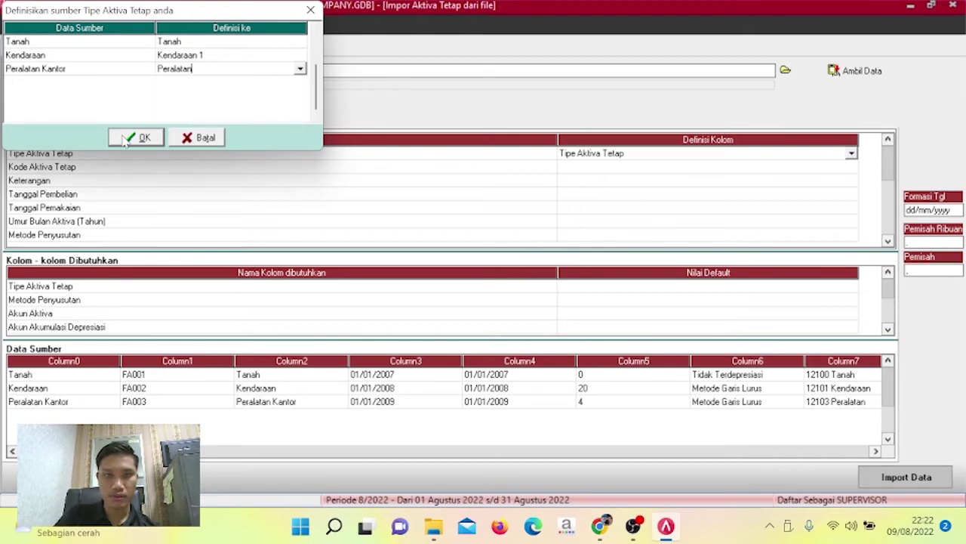
pyautogui.click(135, 137)
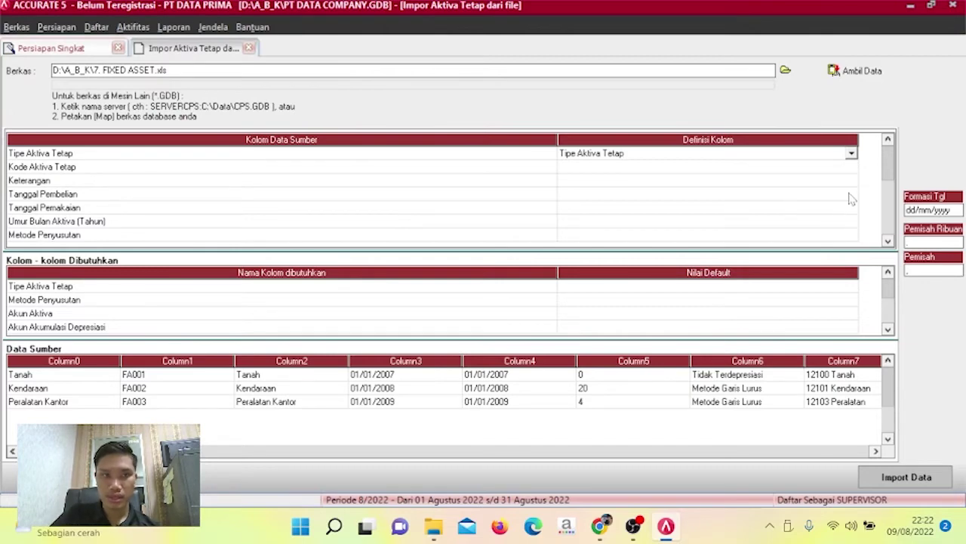
# Map the next columns to Kode Aktiva, Keterangan Aktiva and Tgl Pembelian.
pyautogui.click(853, 169)
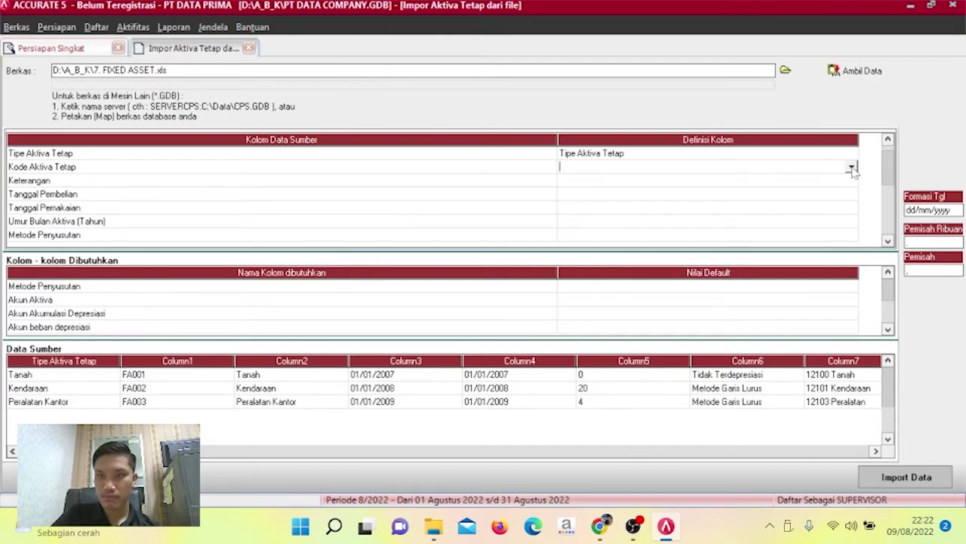
pyautogui.click(851, 167)
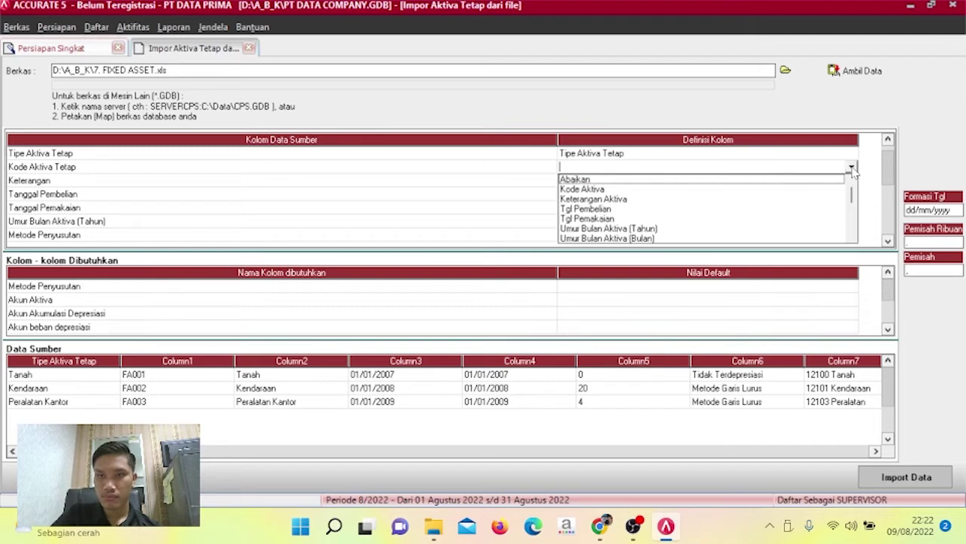
pyautogui.click(774, 192)
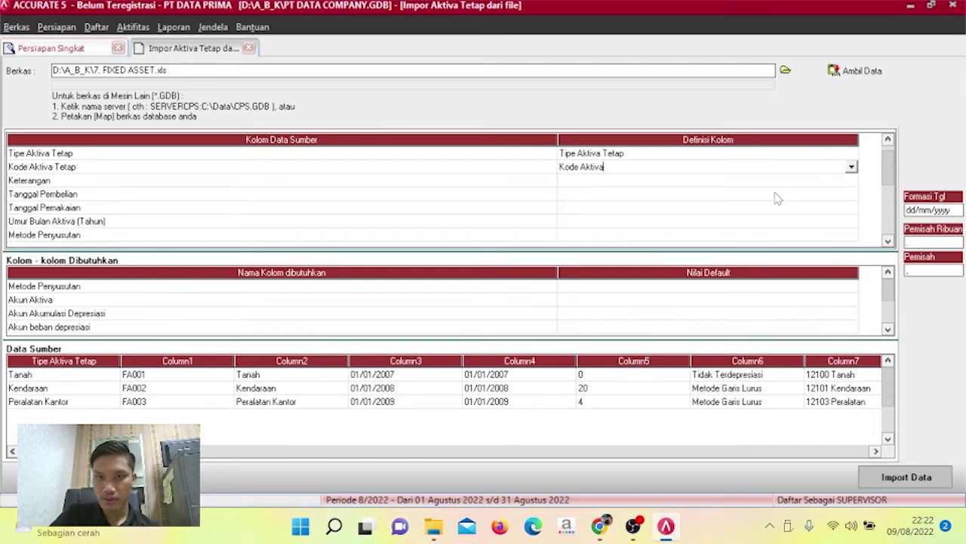
pyautogui.click(851, 185)
pyautogui.click(851, 182)
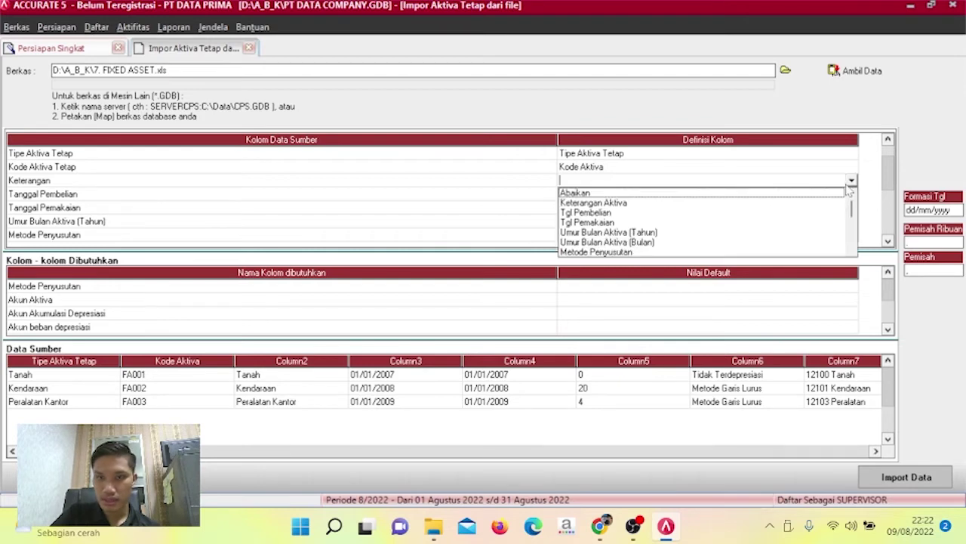
pyautogui.click(647, 204)
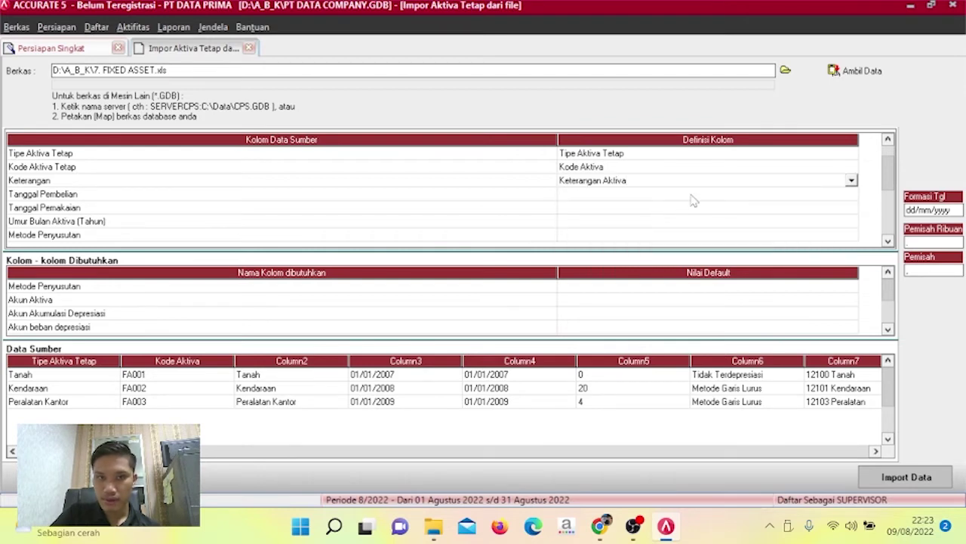
pyautogui.click(853, 194)
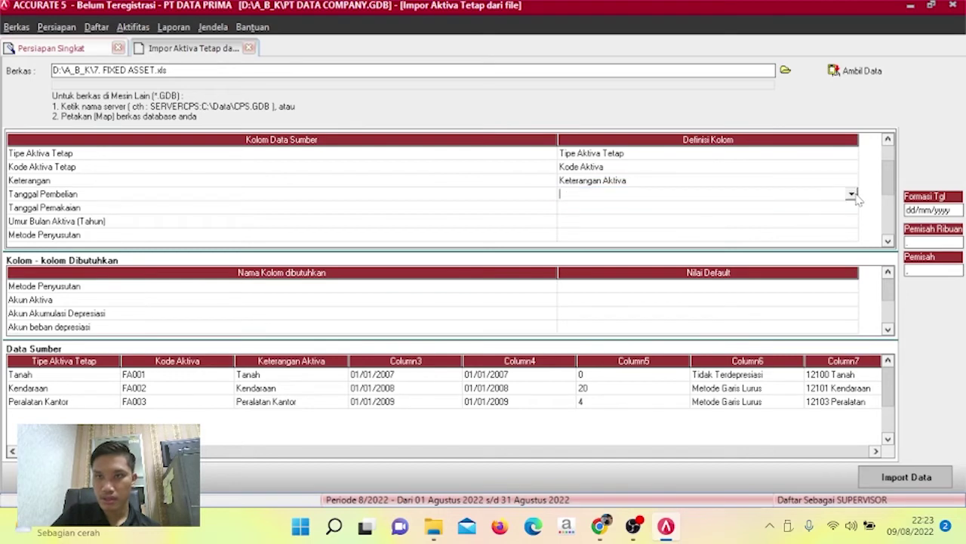
pyautogui.click(852, 194)
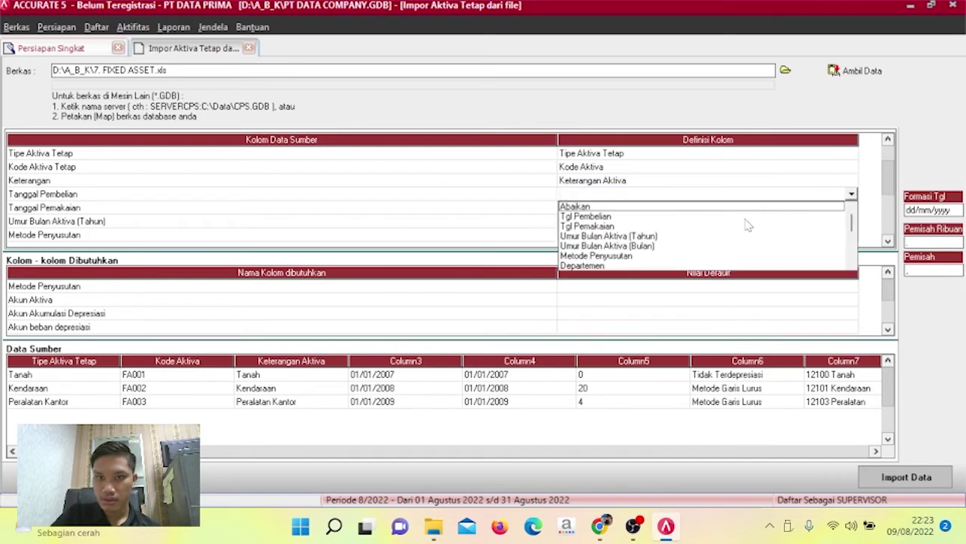
pyautogui.click(638, 217)
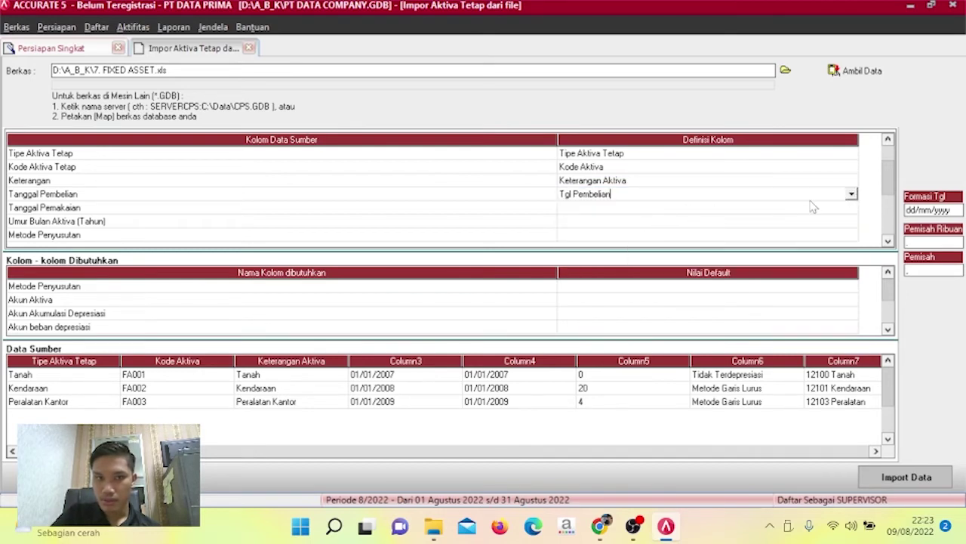
# Map the following columns to Tgl Pemakaian, Umur Bulan Aktiva (Tahun) and Metode Penyusutan.
pyautogui.click(853, 209)
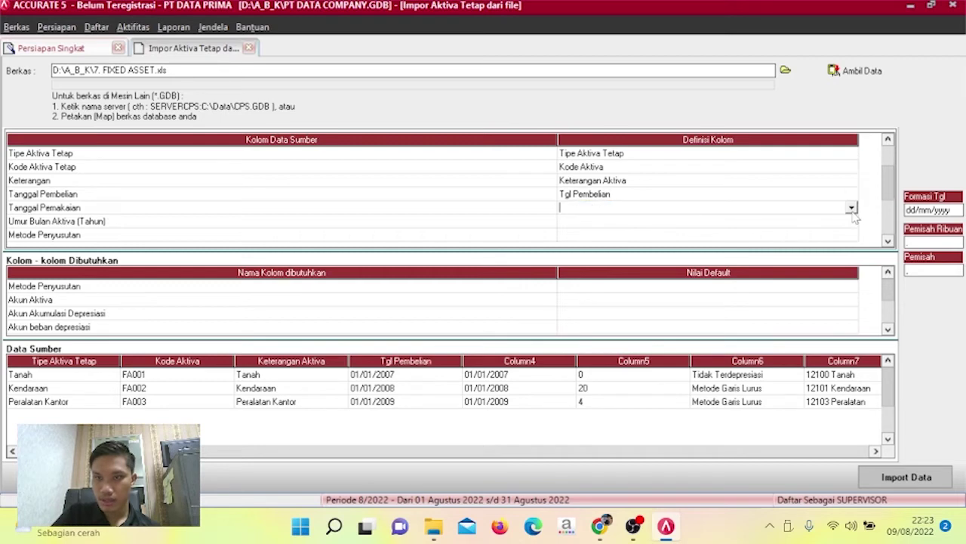
pyautogui.click(852, 208)
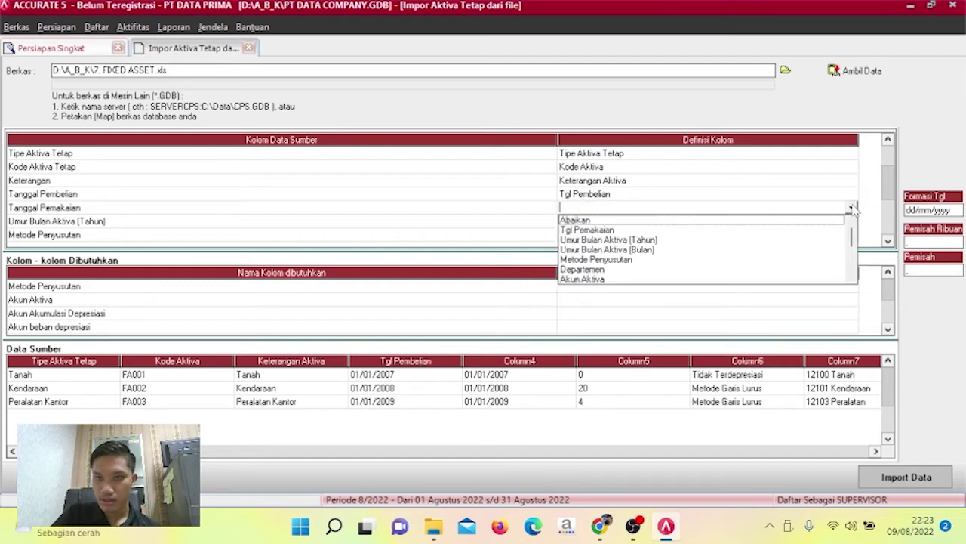
pyautogui.click(613, 230)
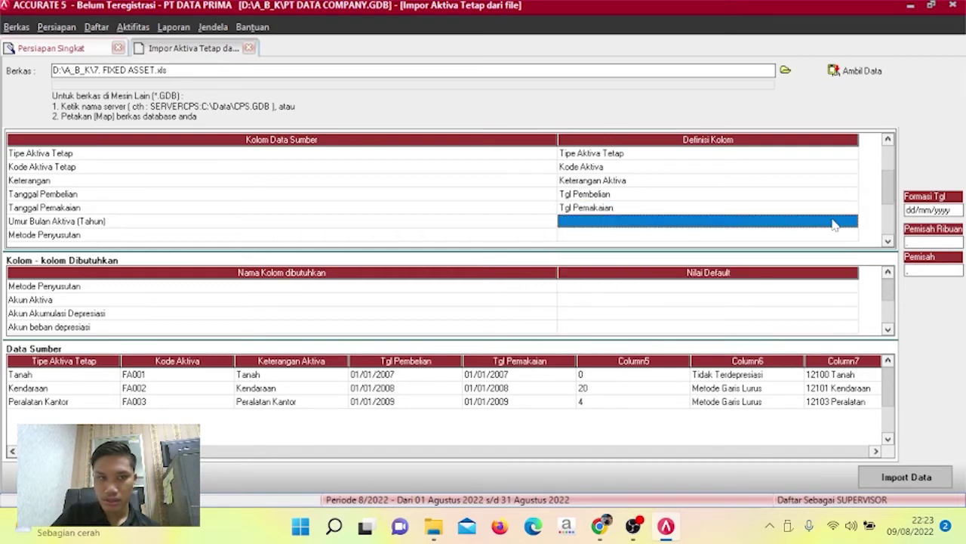
pyautogui.click(853, 223)
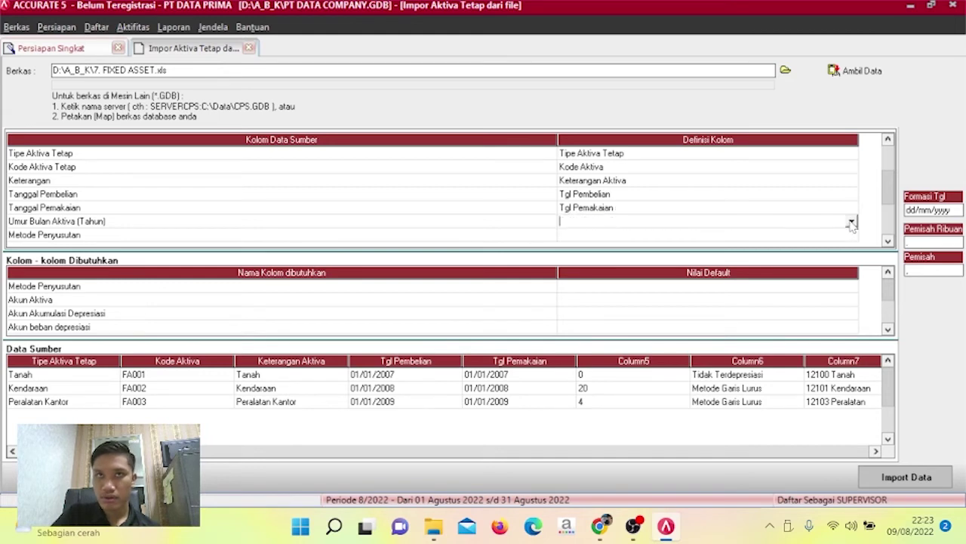
pyautogui.click(852, 223)
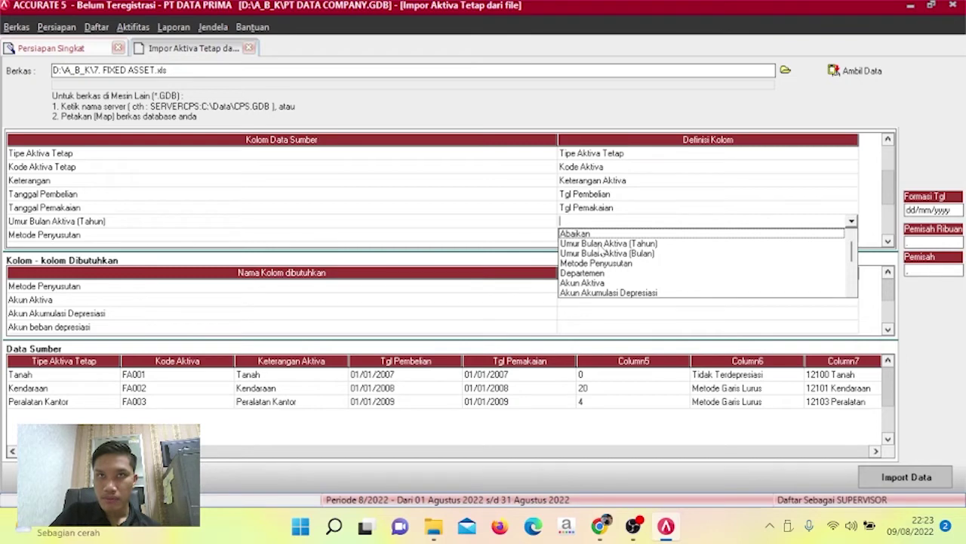
pyautogui.click(603, 244)
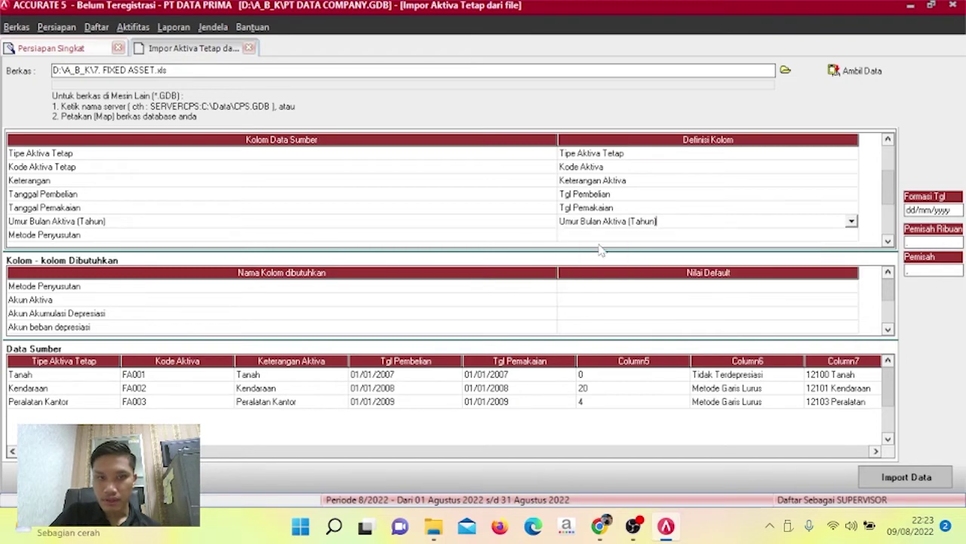
pyautogui.click(849, 239)
pyautogui.click(850, 240)
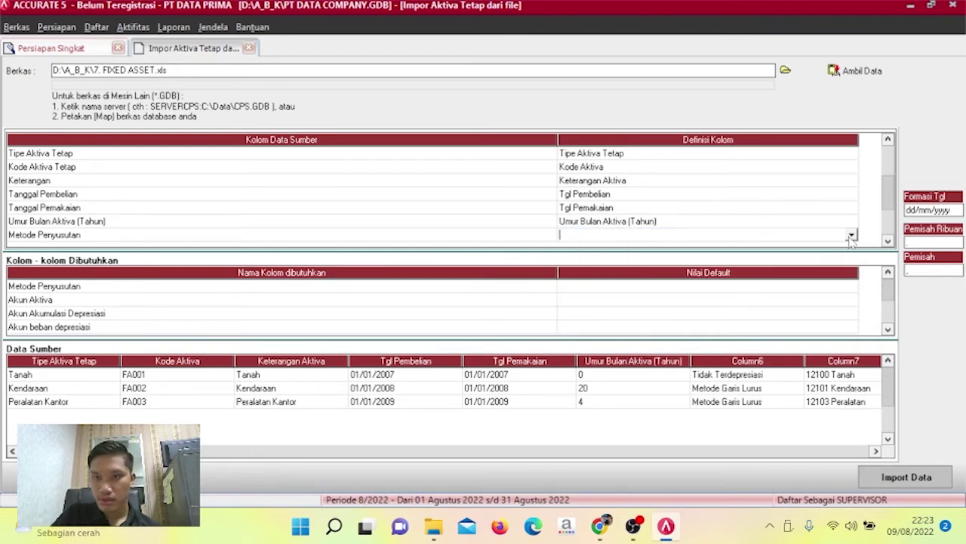
pyautogui.click(850, 238)
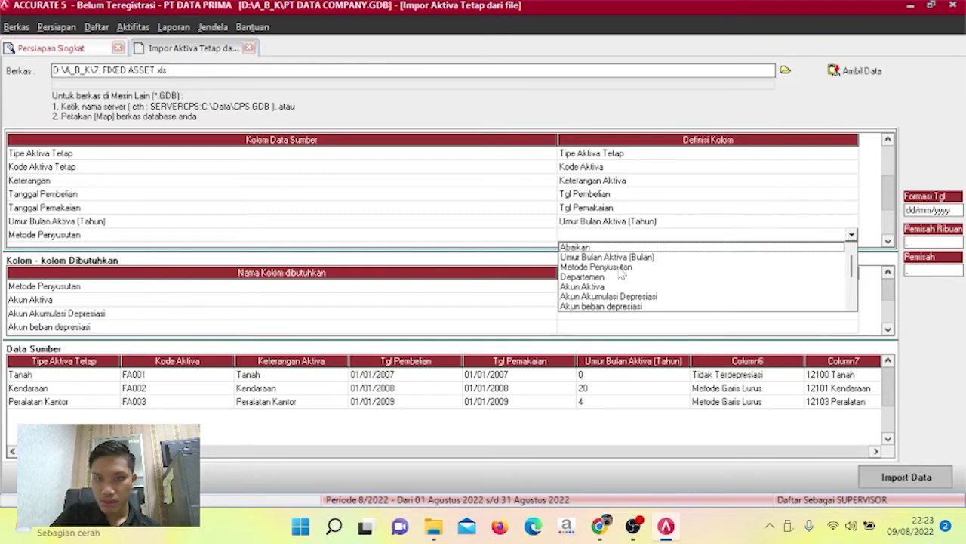
pyautogui.click(619, 268)
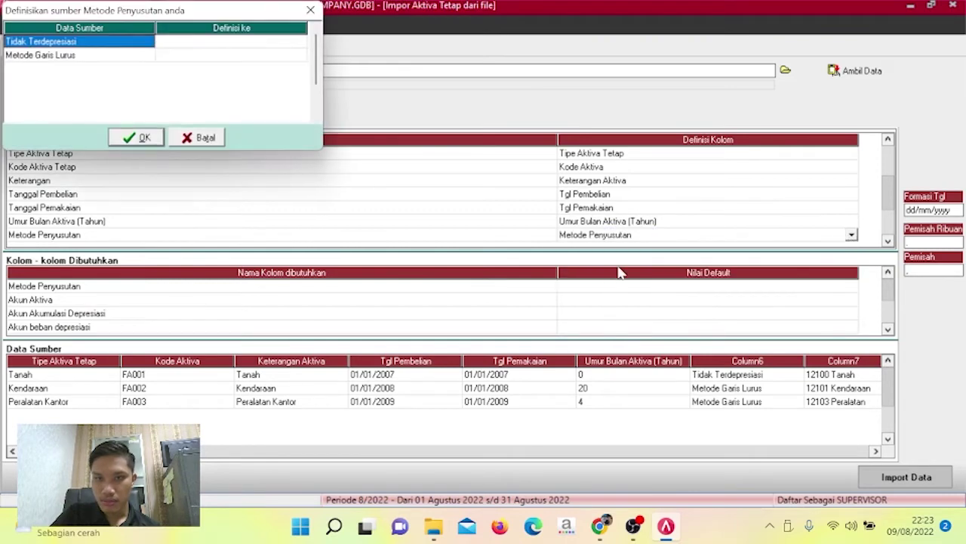
# Map Tidak Terdepresiasi to Tidak terdepresiasi and Metode Garis Lurus to Metode Garis Lurus, then confirm.
pyautogui.click(284, 44)
pyautogui.click(304, 45)
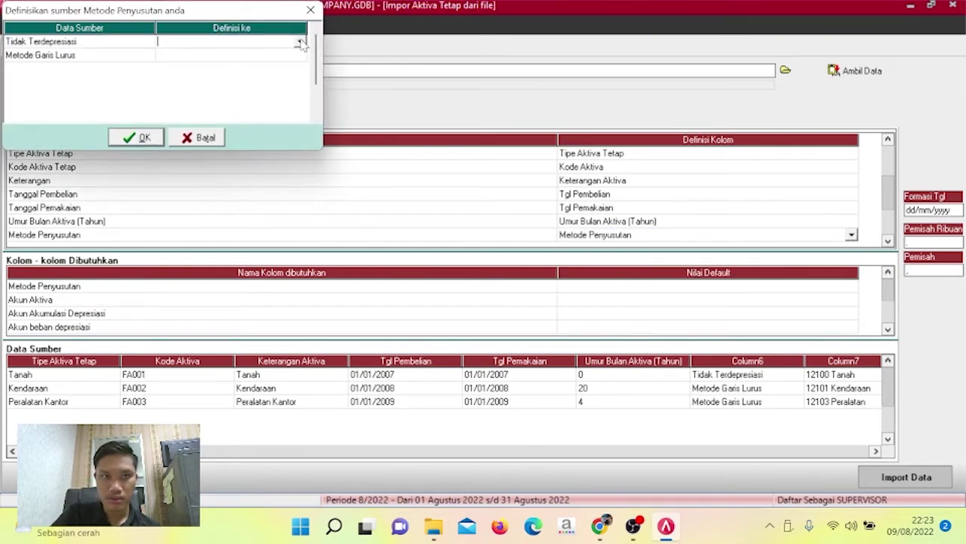
pyautogui.click(301, 43)
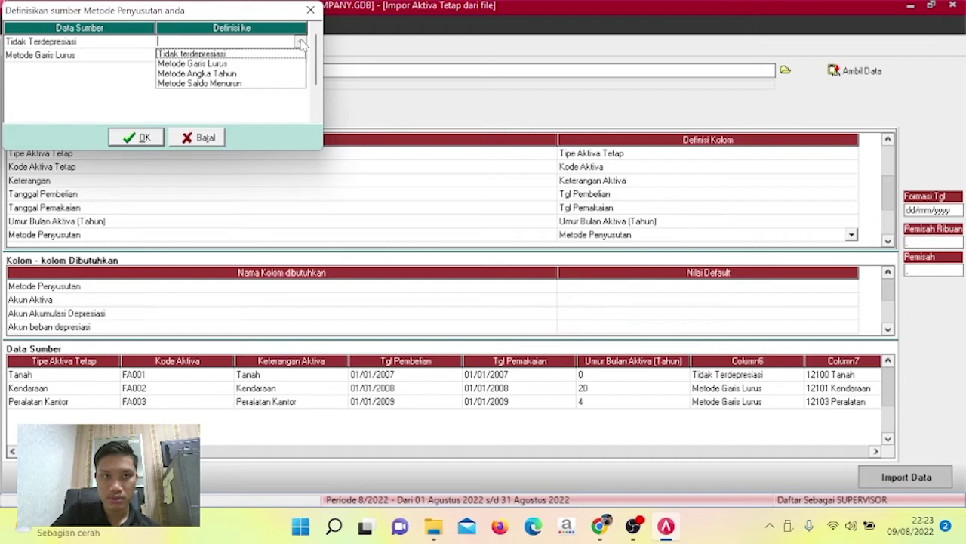
pyautogui.click(261, 53)
pyautogui.click(305, 57)
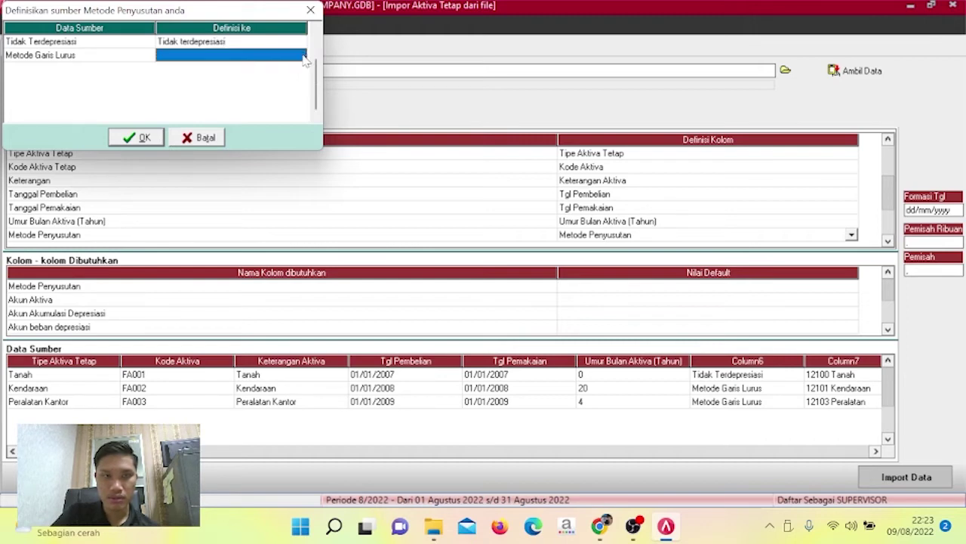
pyautogui.click(300, 57)
pyautogui.click(301, 59)
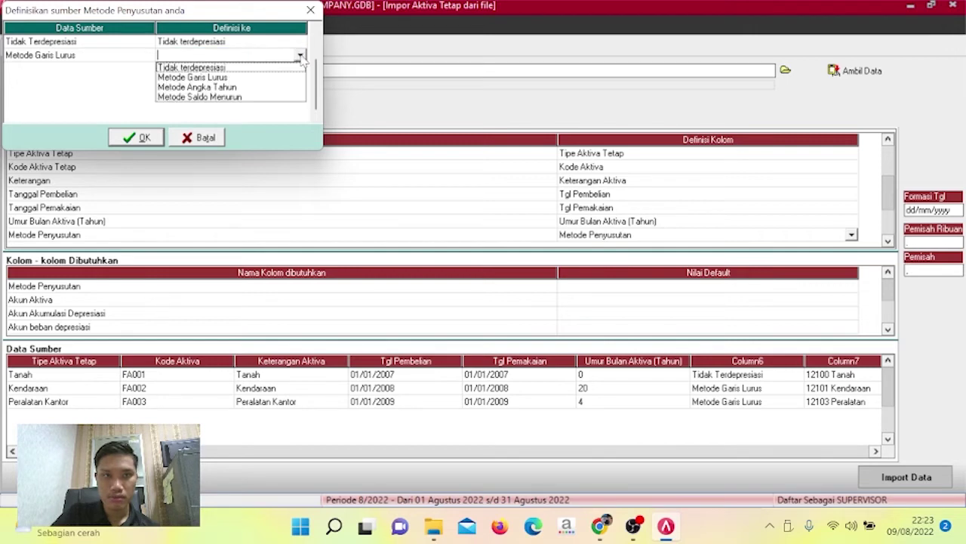
pyautogui.click(252, 83)
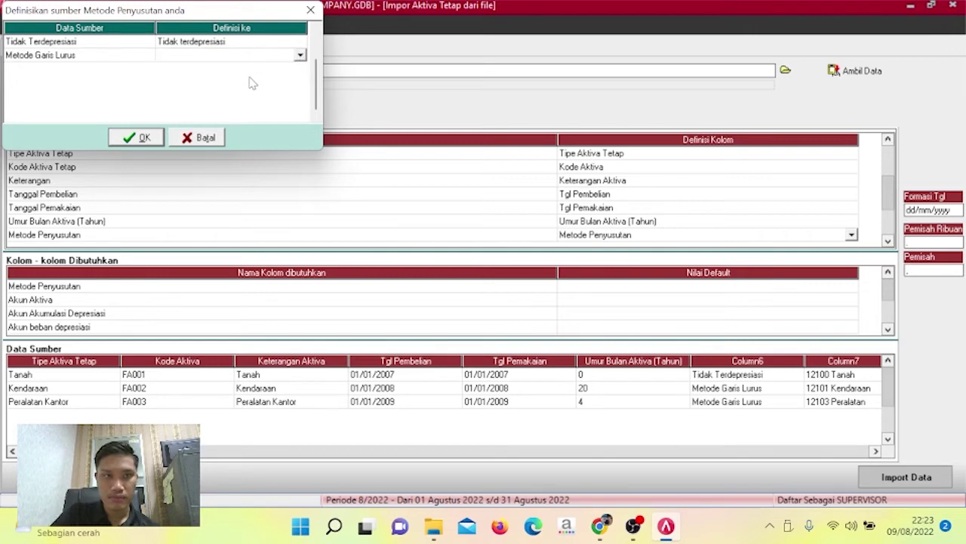
pyautogui.click(119, 142)
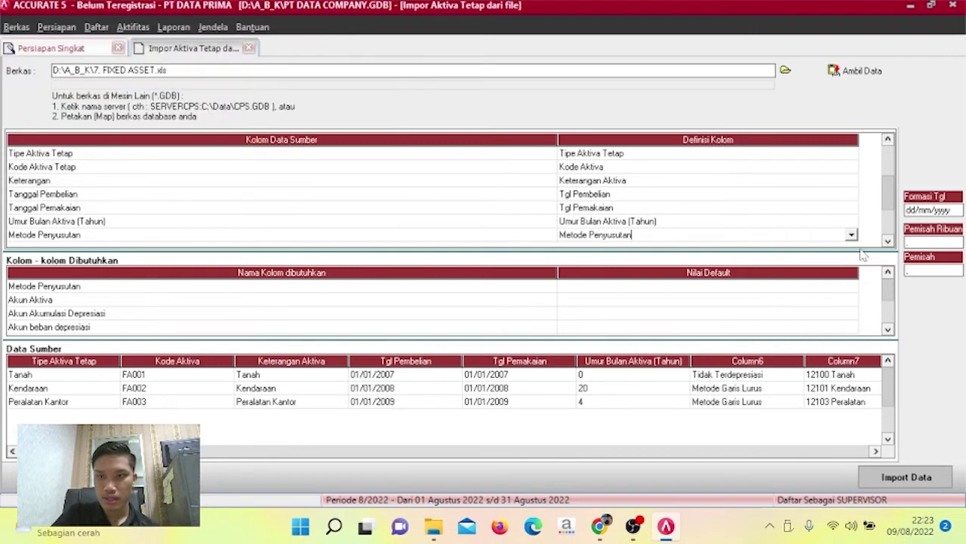
pyautogui.click(888, 242)
pyautogui.click(888, 242)
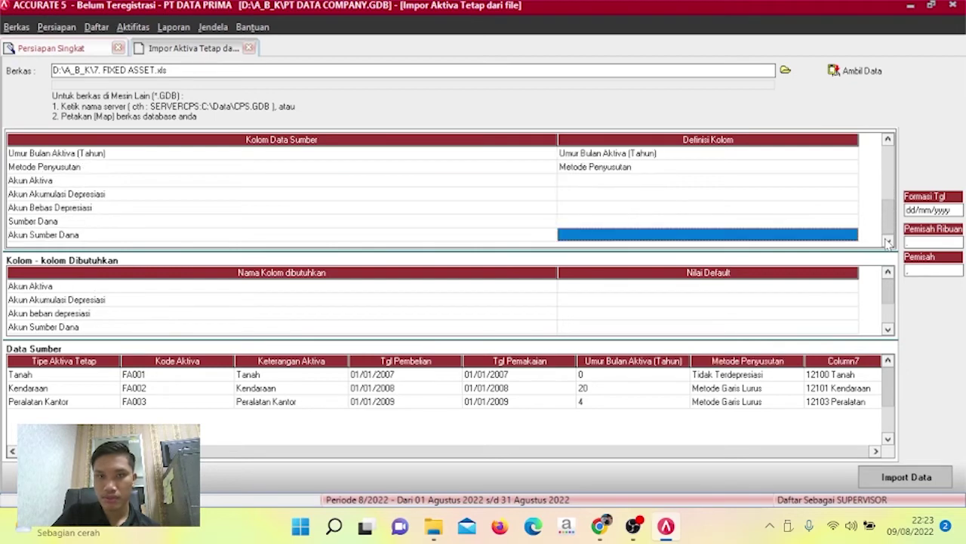
# Define the next column as Akun Aktiva and link 12100 Tanah to account 12100, Tanah.
pyautogui.click(838, 169)
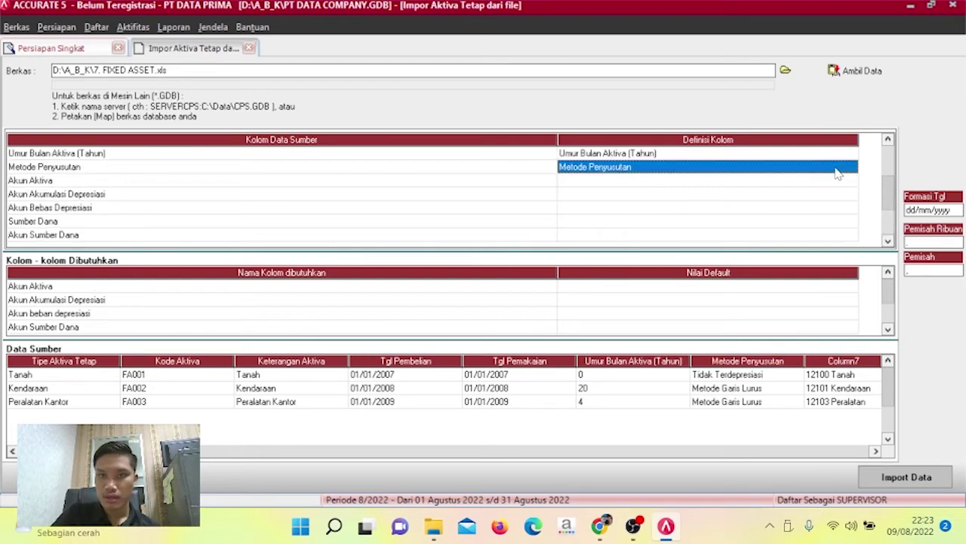
pyautogui.click(836, 180)
pyautogui.click(852, 179)
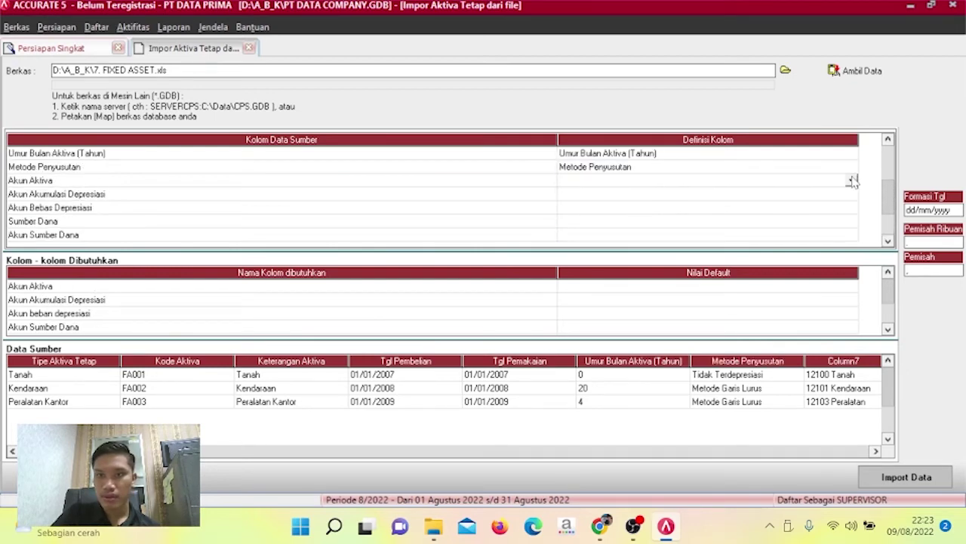
pyautogui.click(851, 180)
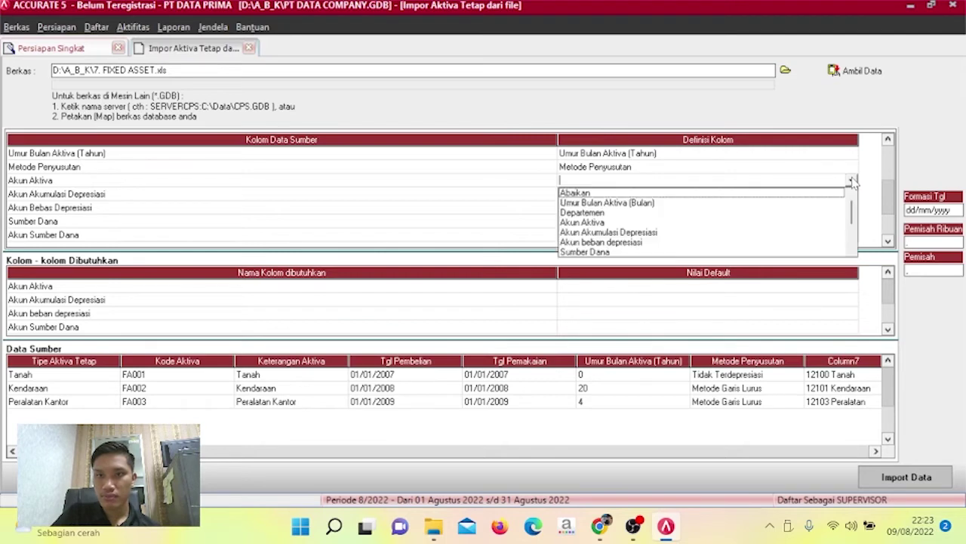
pyautogui.click(612, 224)
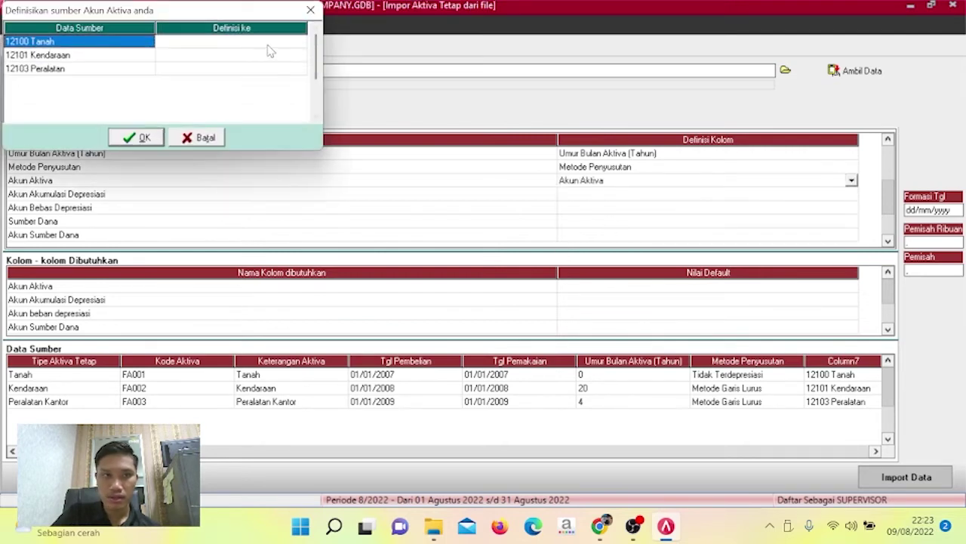
pyautogui.click(276, 46)
pyautogui.click(297, 45)
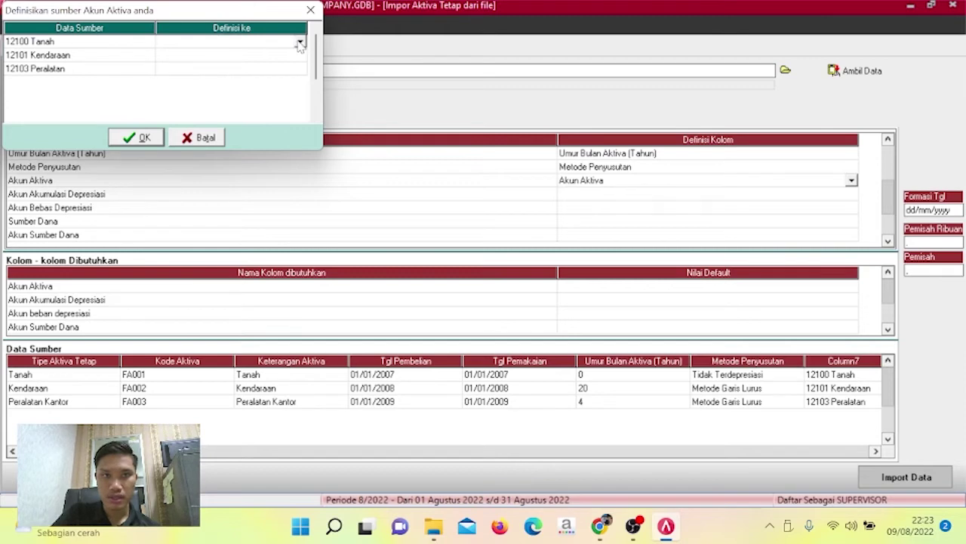
pyautogui.click(300, 42)
pyautogui.click(278, 55)
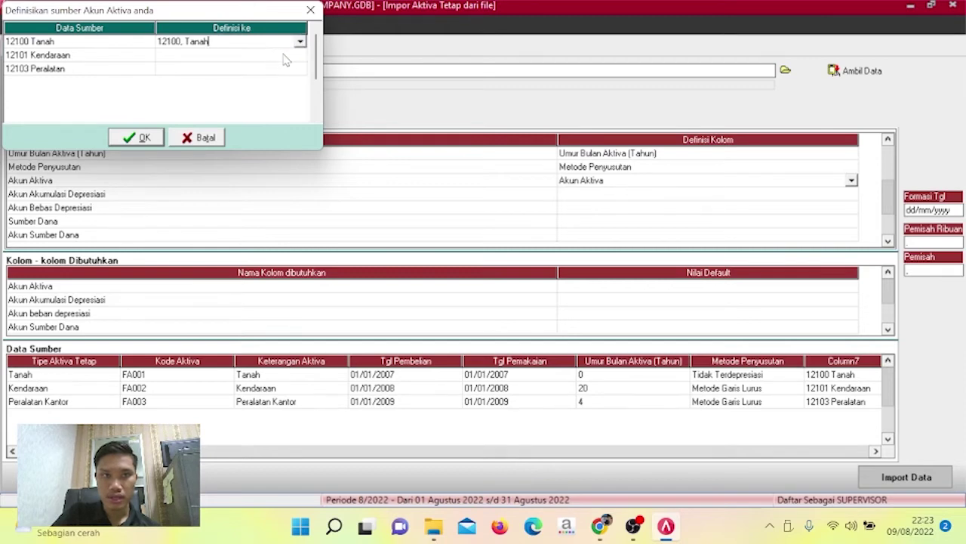
# Link 12101 Kendaraan to 12101, Kendaraan and 12103 Peralatan to 12103, Peralatan Kantor, and confirm.
pyautogui.click(299, 58)
pyautogui.click(300, 58)
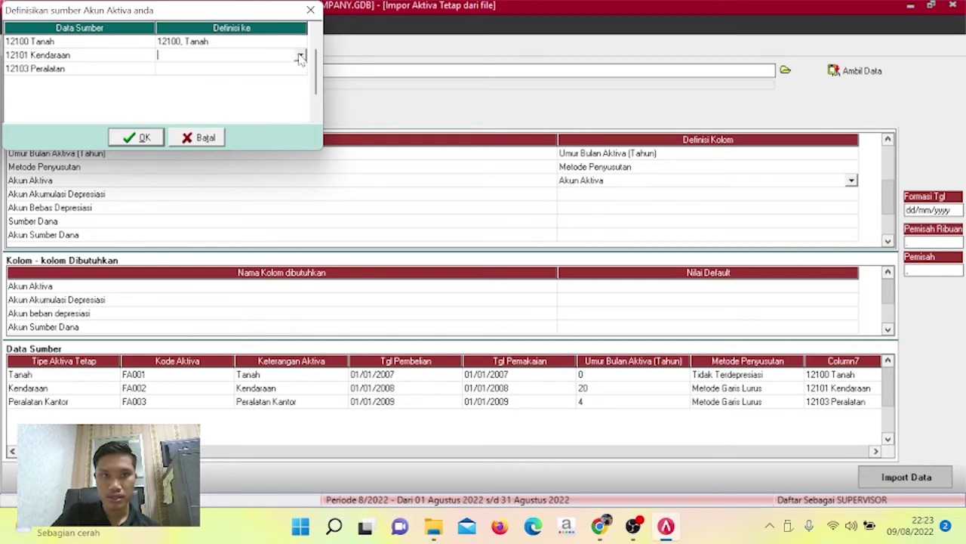
pyautogui.click(300, 59)
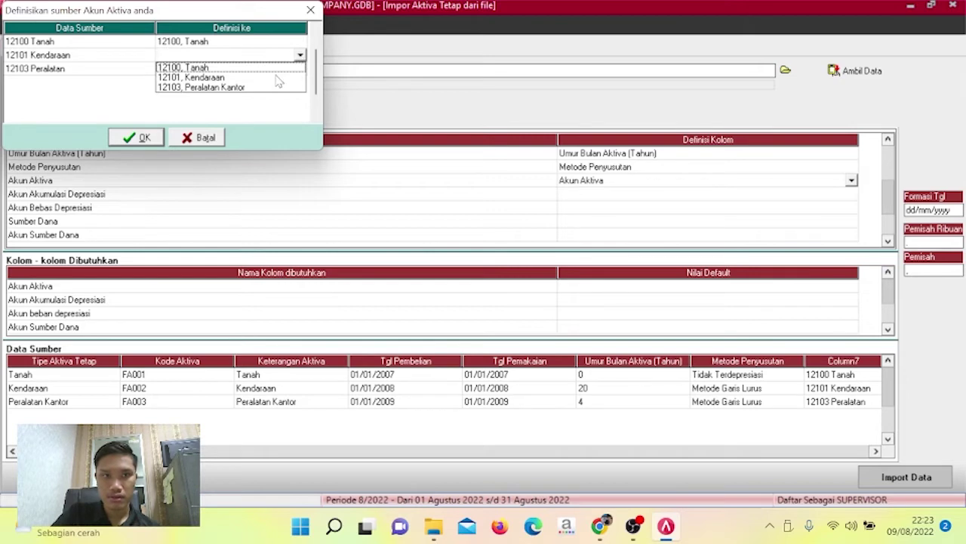
pyautogui.click(277, 79)
pyautogui.click(293, 70)
pyautogui.click(297, 69)
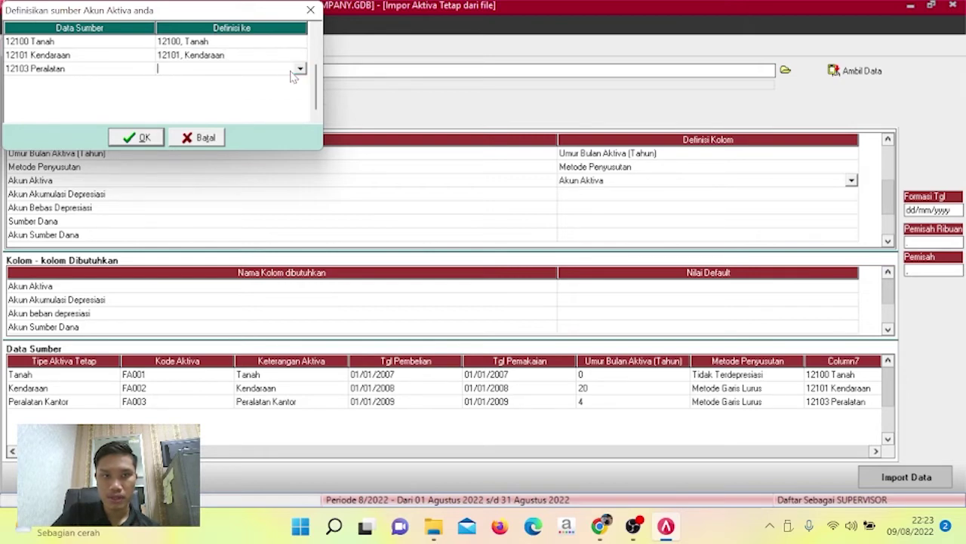
pyautogui.click(299, 69)
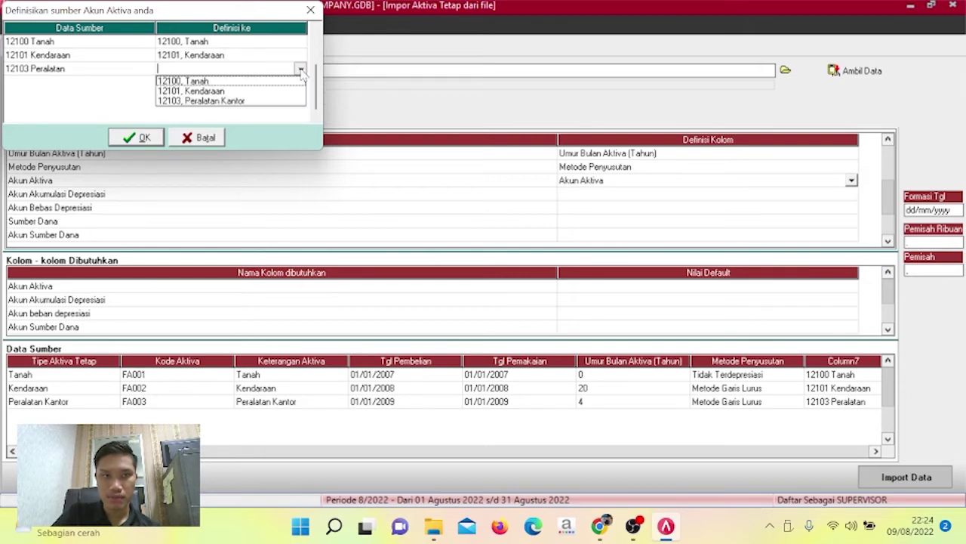
pyautogui.click(263, 101)
pyautogui.click(139, 138)
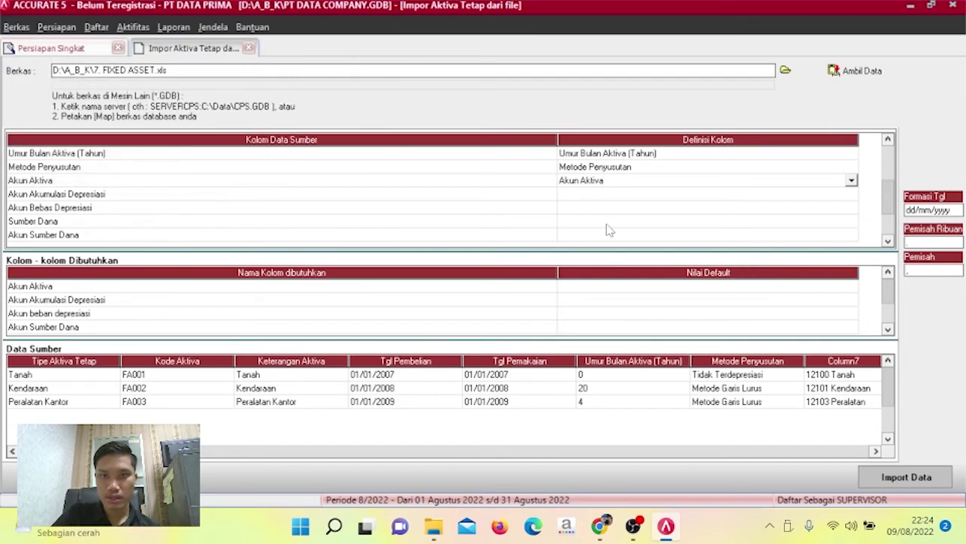
# Define the next column as Akun Akumulasi Depresiasi and link 12102 to Akumulasi Penyusutan Kendaraan.
pyautogui.click(826, 197)
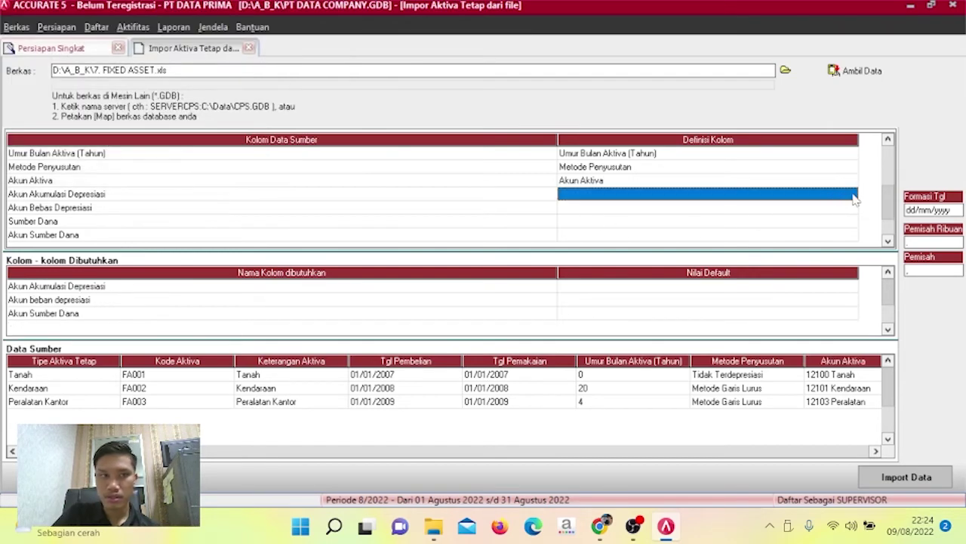
pyautogui.click(848, 198)
pyautogui.click(851, 194)
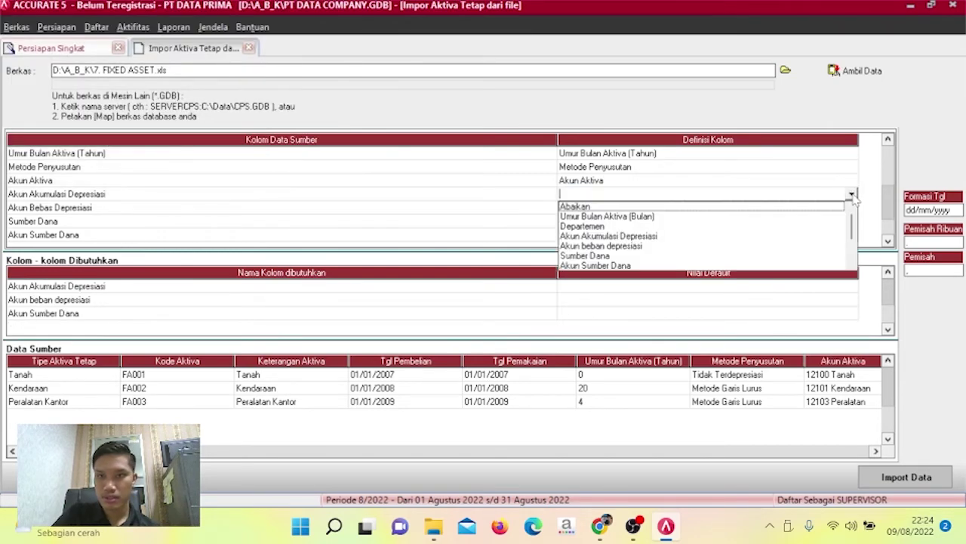
pyautogui.click(642, 236)
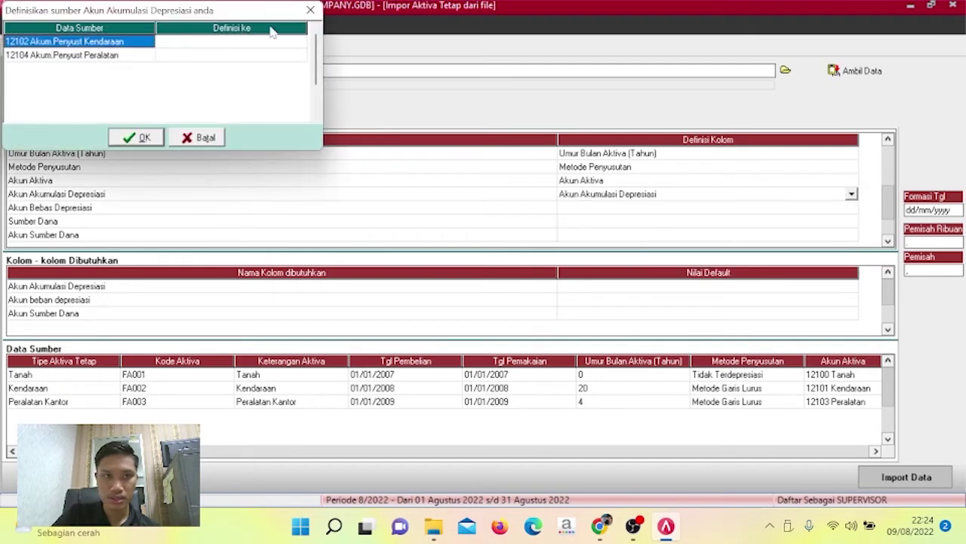
pyautogui.click(284, 44)
pyautogui.click(289, 44)
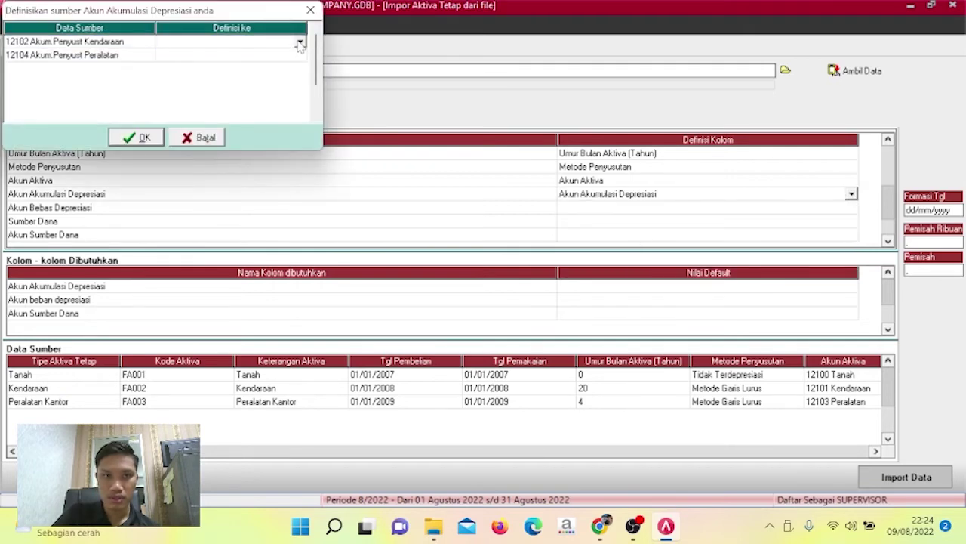
pyautogui.click(300, 43)
pyautogui.click(294, 51)
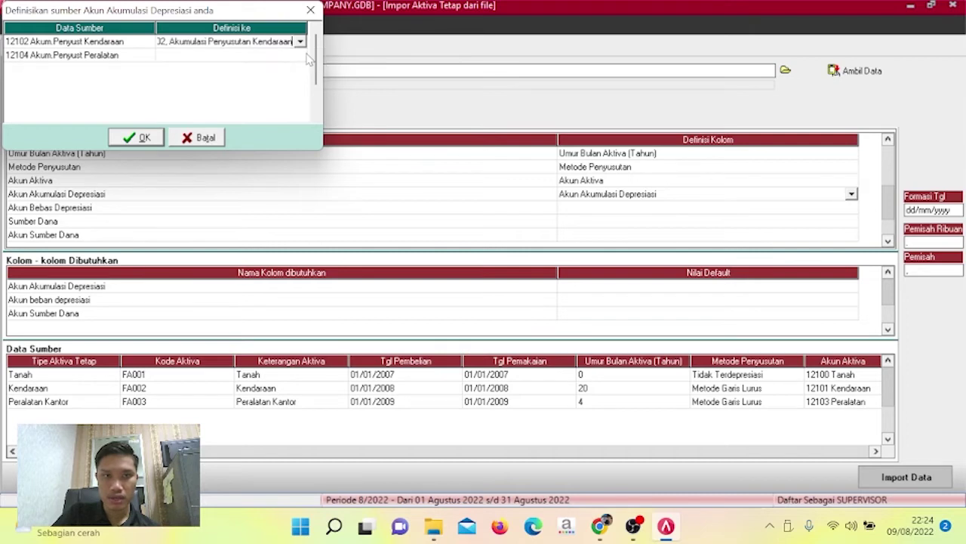
# Link 12104 to Akumulasi Penyusutan Peralatan Kantor and confirm the account mapping.
pyautogui.click(302, 56)
pyautogui.click(299, 56)
pyautogui.click(301, 56)
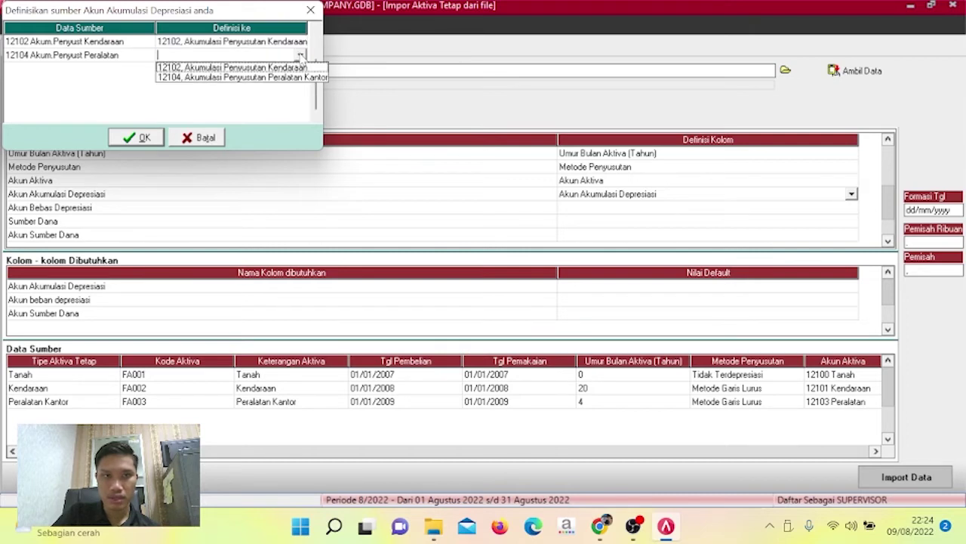
pyautogui.click(291, 77)
pyautogui.click(142, 139)
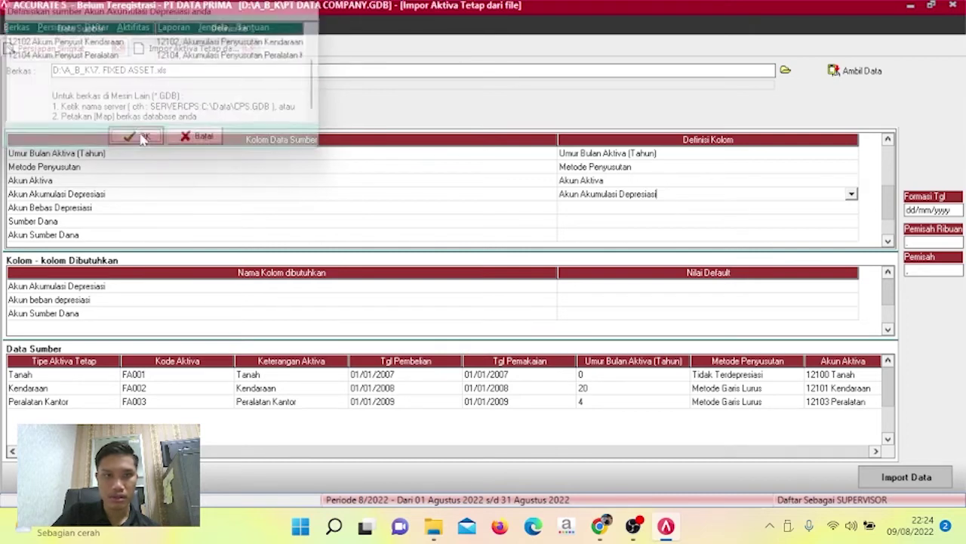
pyautogui.click(849, 210)
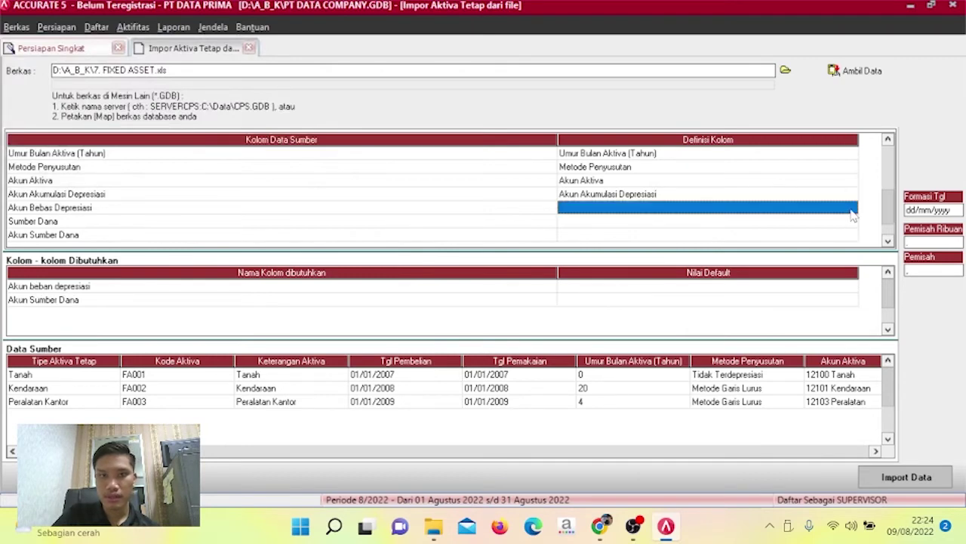
# Define the column as Akun beban depresiasi and link 61102 to Beban Penyusutan Kendaraan.
pyautogui.click(849, 210)
pyautogui.click(852, 209)
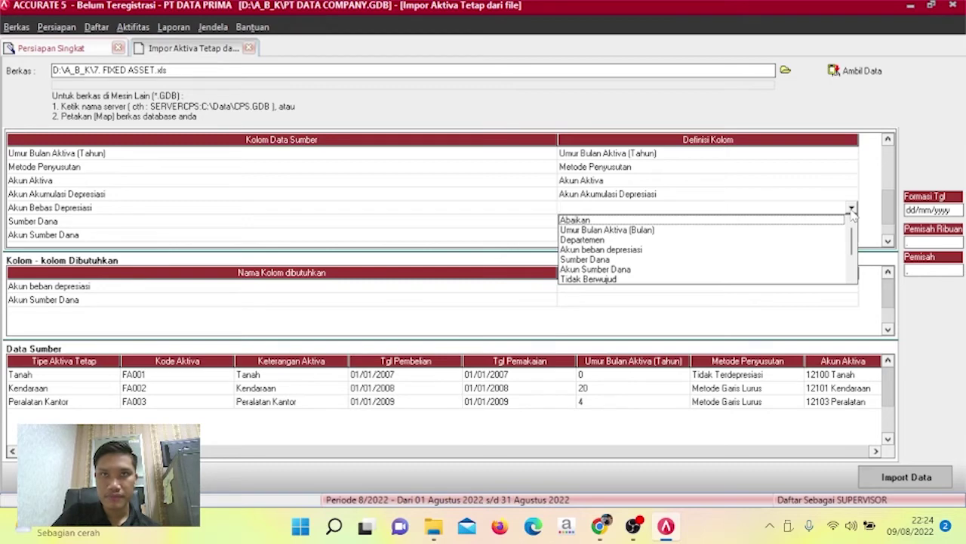
pyautogui.click(651, 250)
pyautogui.click(298, 44)
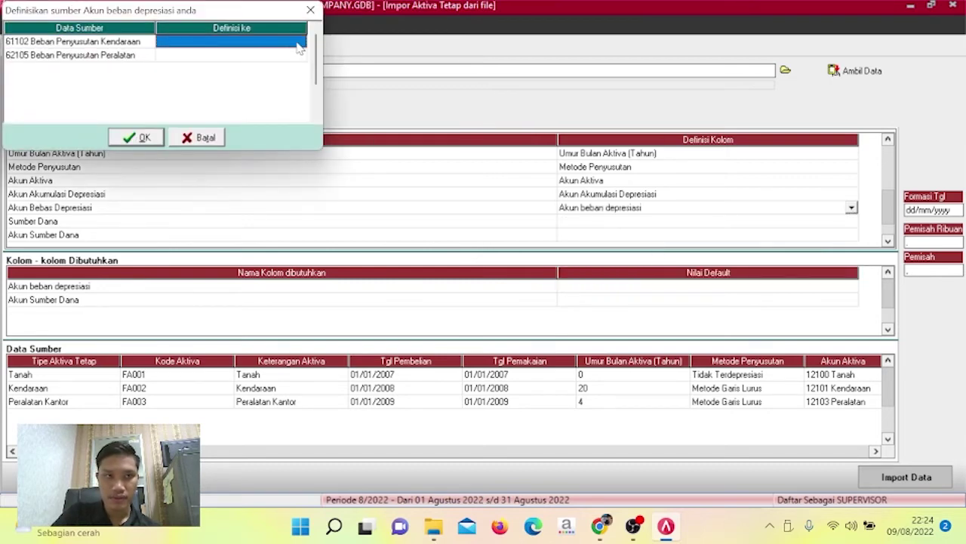
pyautogui.click(303, 43)
pyautogui.click(301, 42)
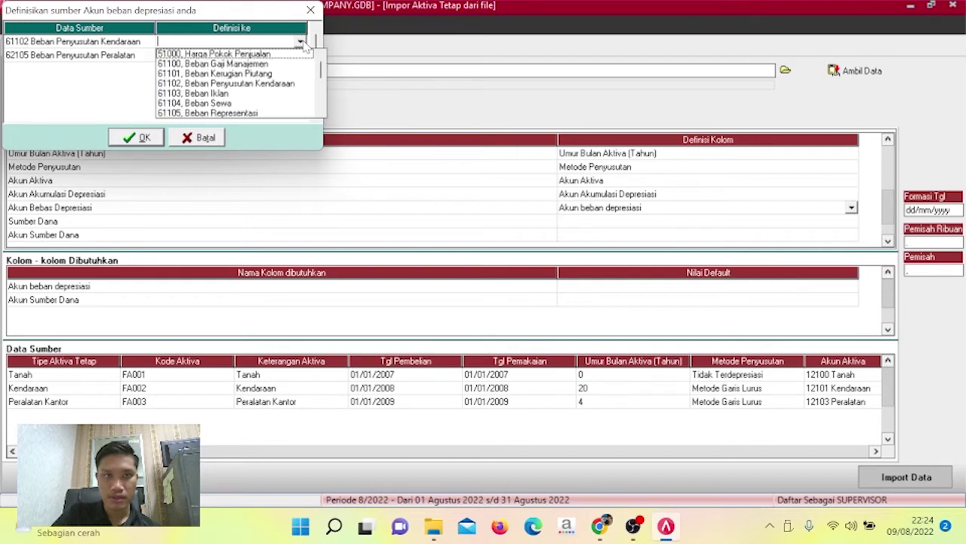
pyautogui.click(269, 84)
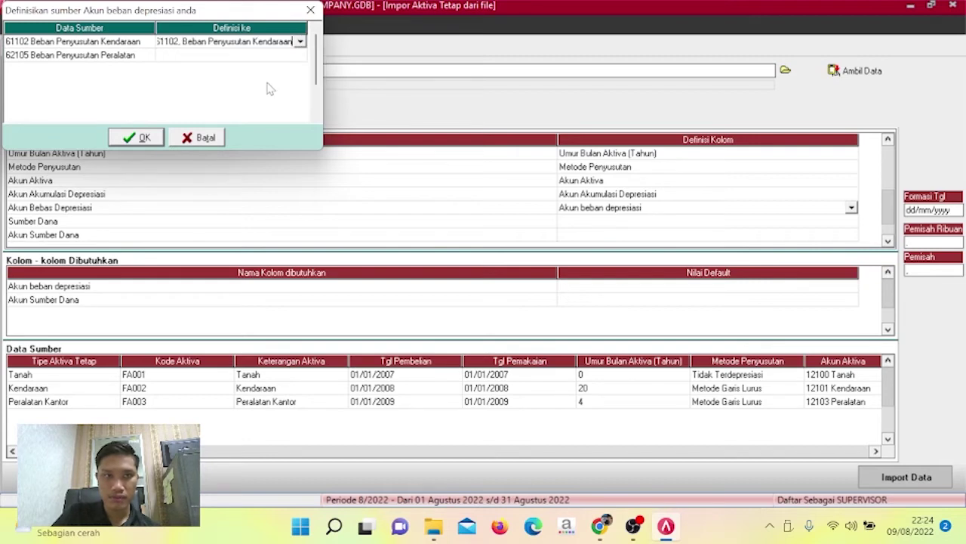
# Link 62105 to Beban Penyusutan Peralatan, confirm the mapping, and begin defining the Sumber Dana column.
pyautogui.click(281, 60)
pyautogui.click(289, 59)
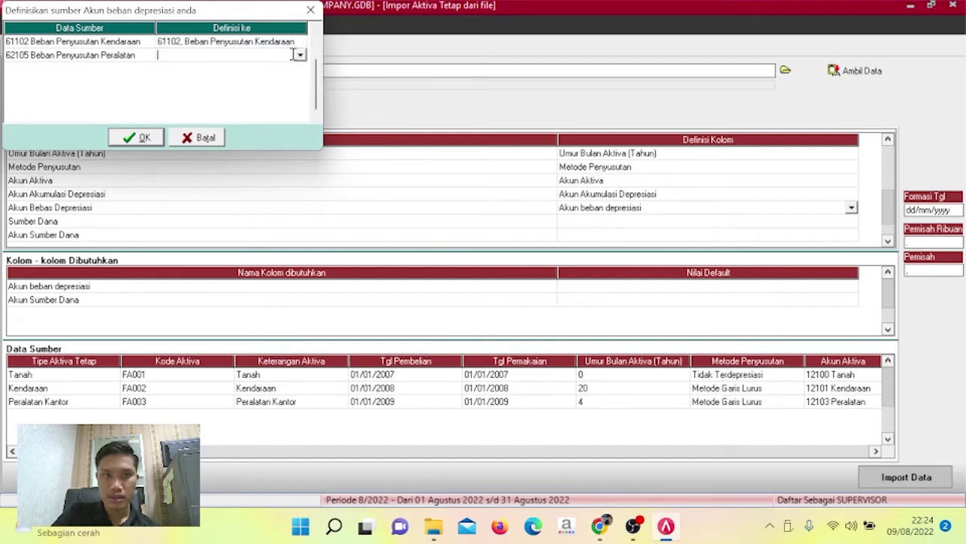
pyautogui.click(300, 55)
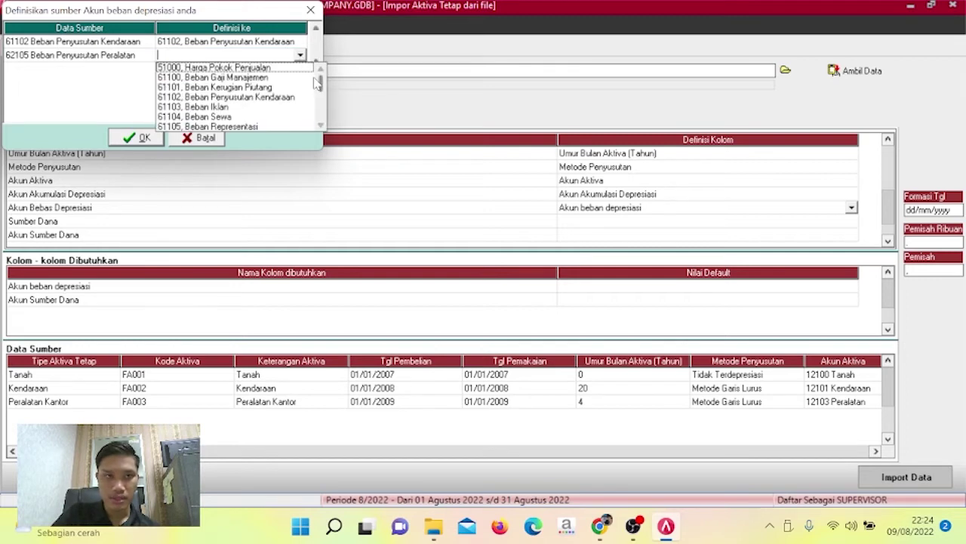
pyautogui.click(321, 127)
pyautogui.click(321, 126)
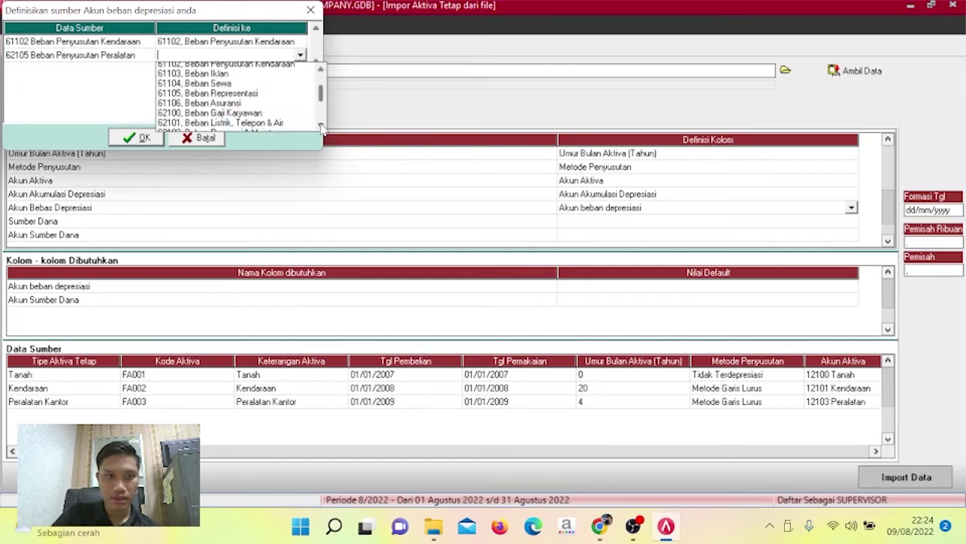
pyautogui.scroll(-4, 321, 127)
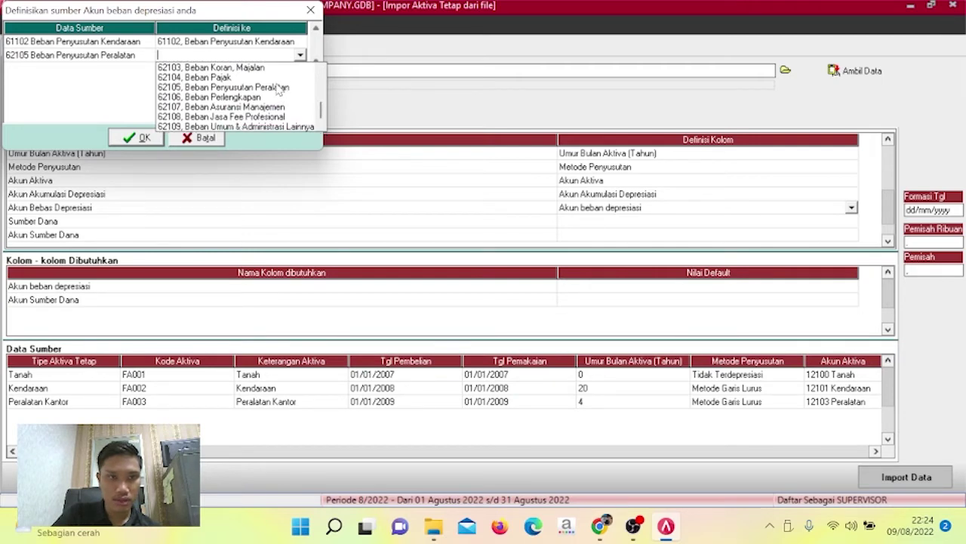
pyautogui.click(276, 88)
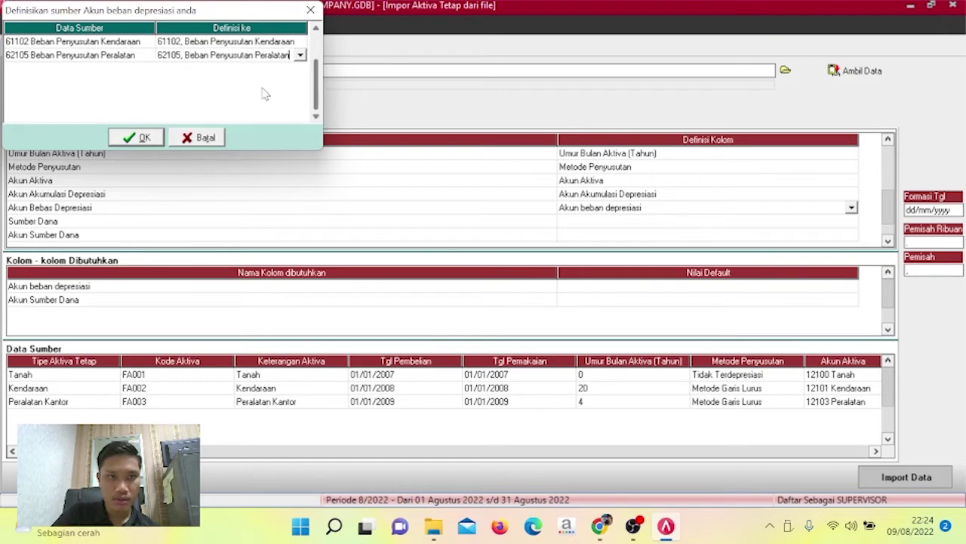
pyautogui.click(145, 137)
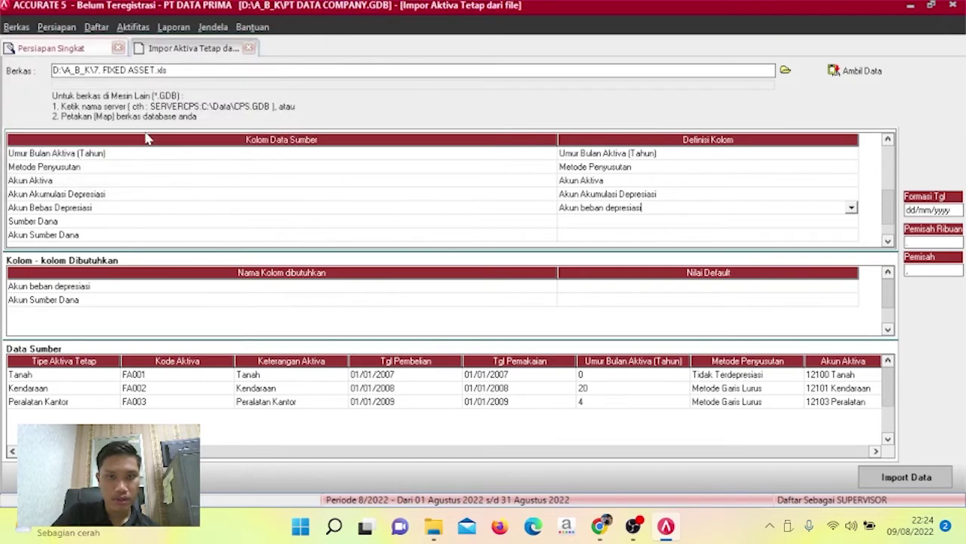
pyautogui.click(849, 226)
pyautogui.click(853, 226)
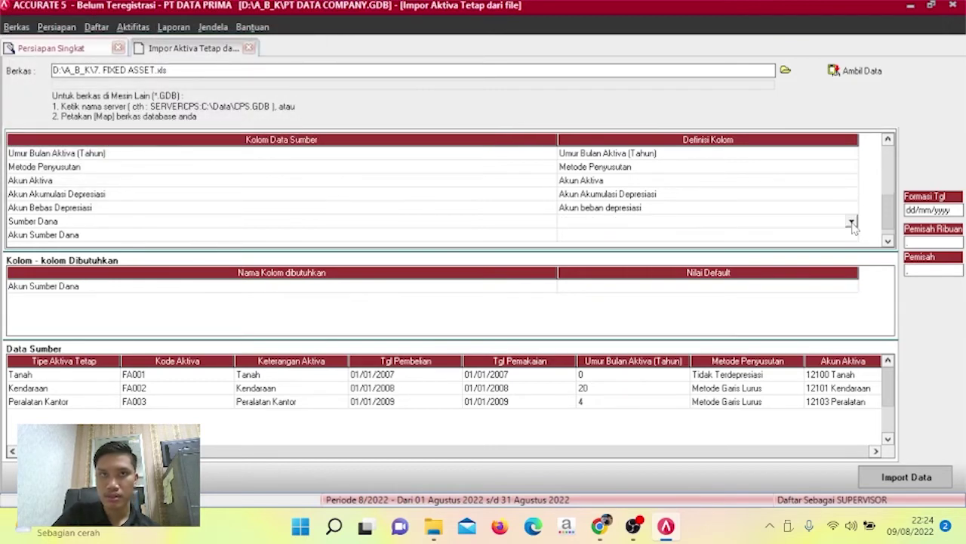
# Define the Sumber Dana and Akun Sumber Dana columns with their matching definitions.
pyautogui.click(851, 222)
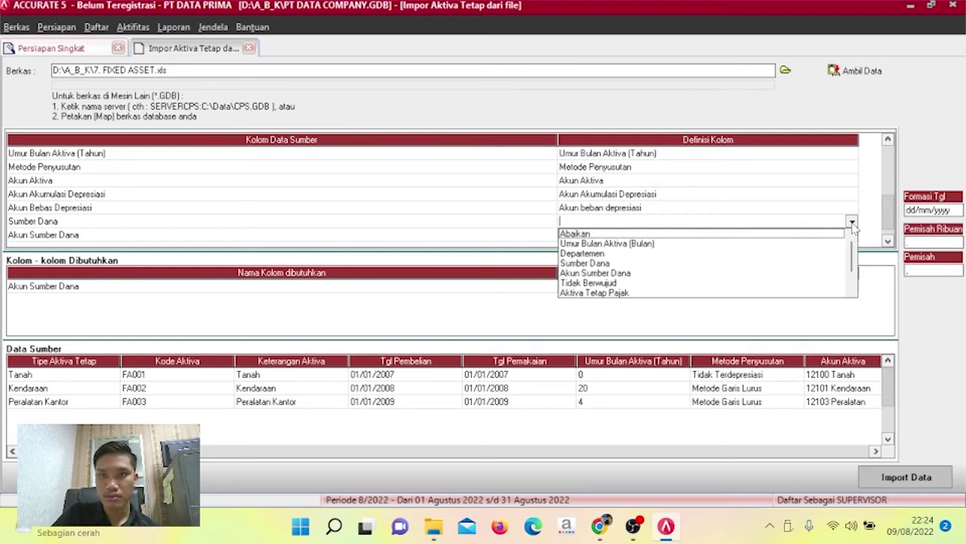
pyautogui.click(615, 263)
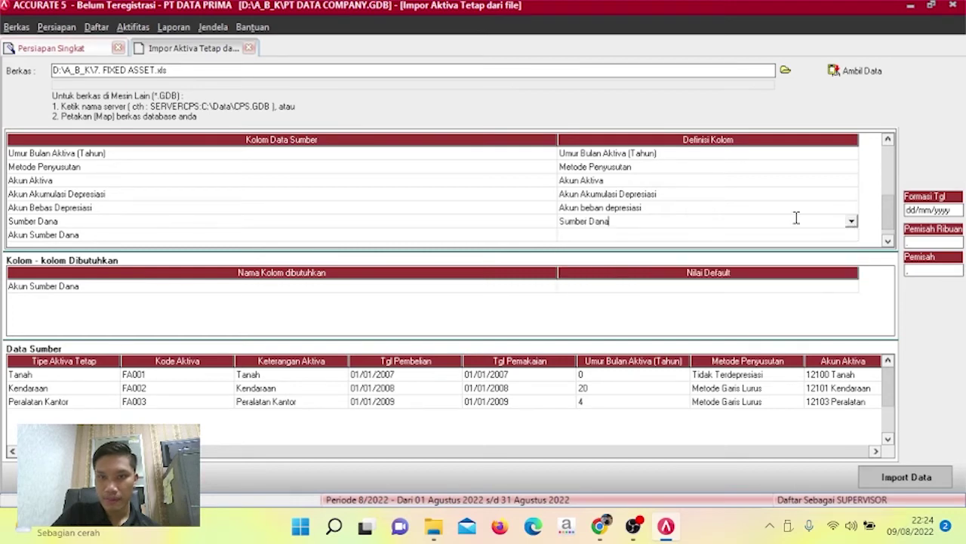
pyautogui.click(853, 236)
pyautogui.click(852, 237)
pyautogui.click(852, 236)
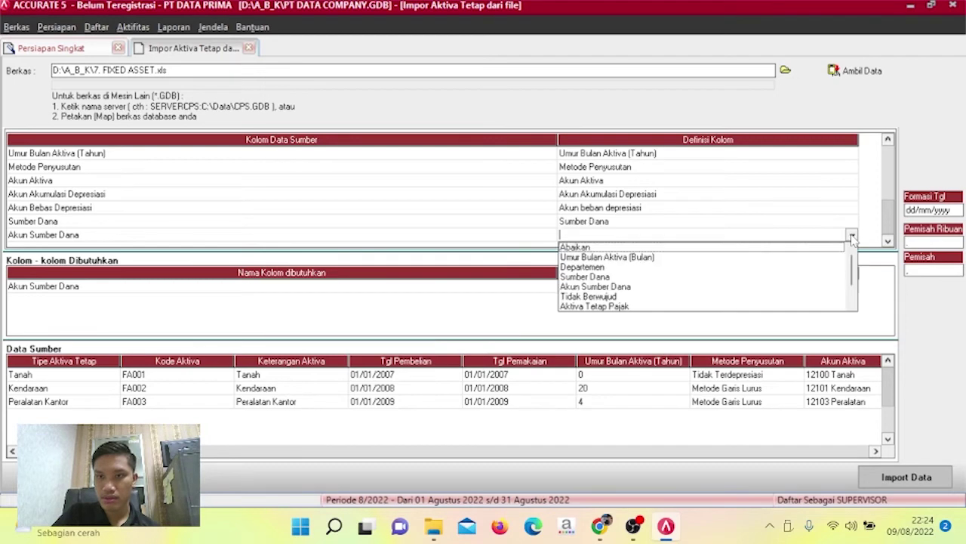
pyautogui.click(600, 287)
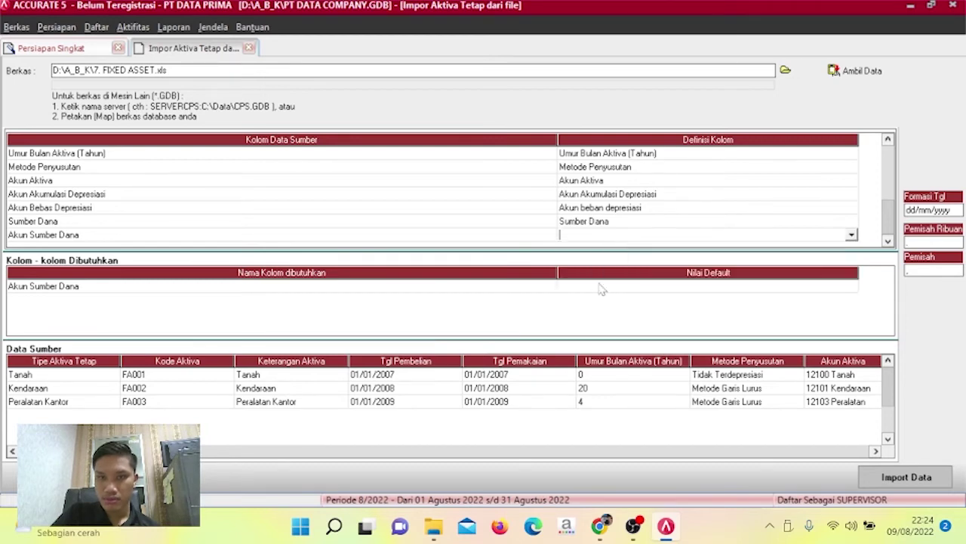
# Map 31001 Laba Ditahan to account 31001 LABA DITAHAN and commit the column mapping.
pyautogui.click(275, 43)
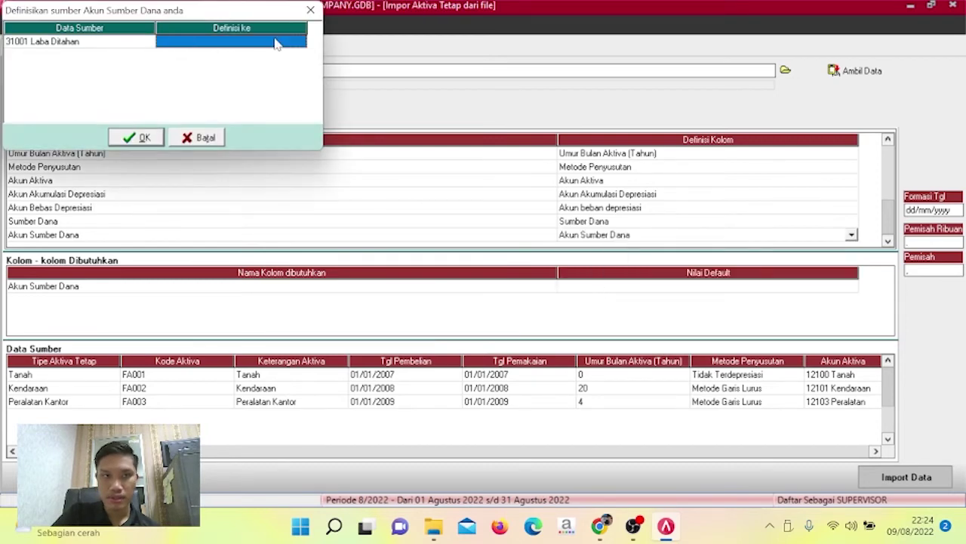
pyautogui.click(295, 43)
pyautogui.click(300, 42)
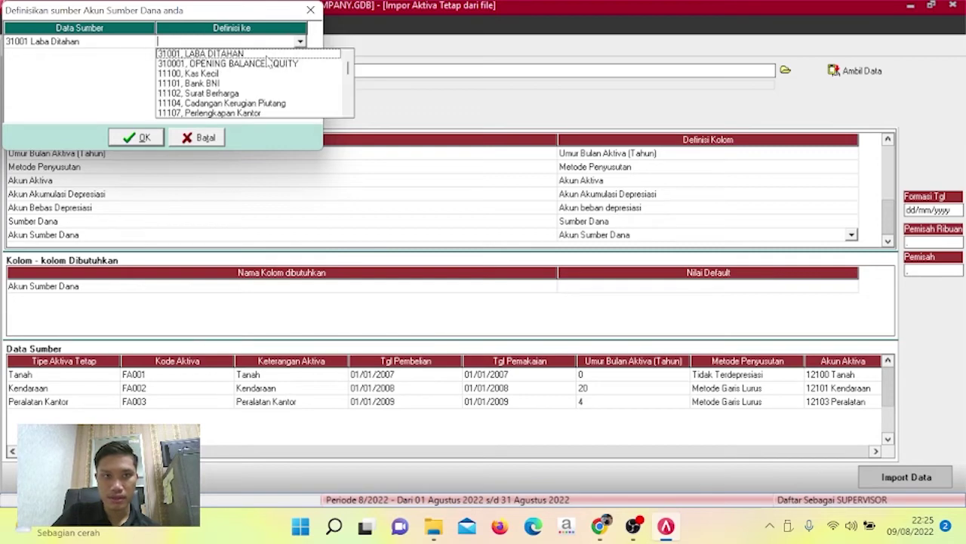
pyautogui.click(268, 55)
pyautogui.click(145, 138)
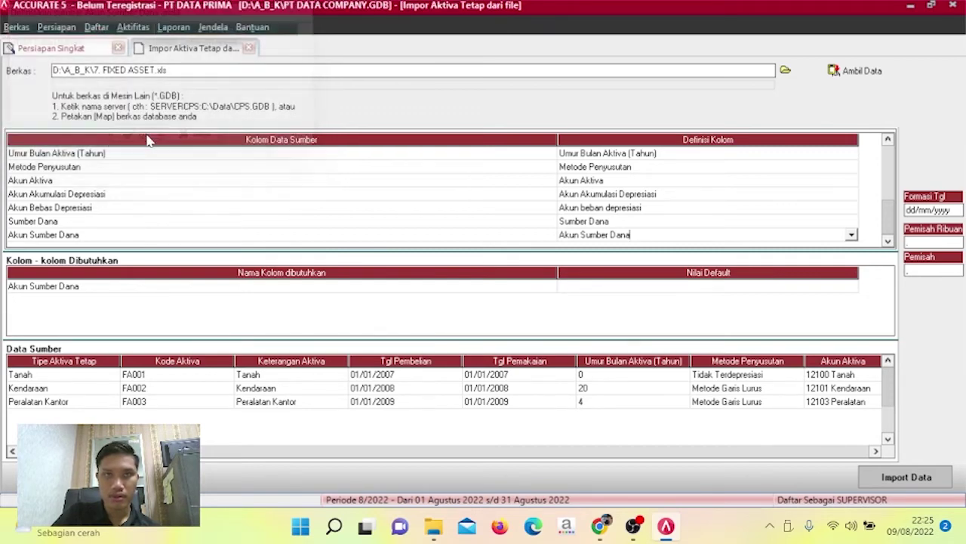
pyautogui.click(752, 289)
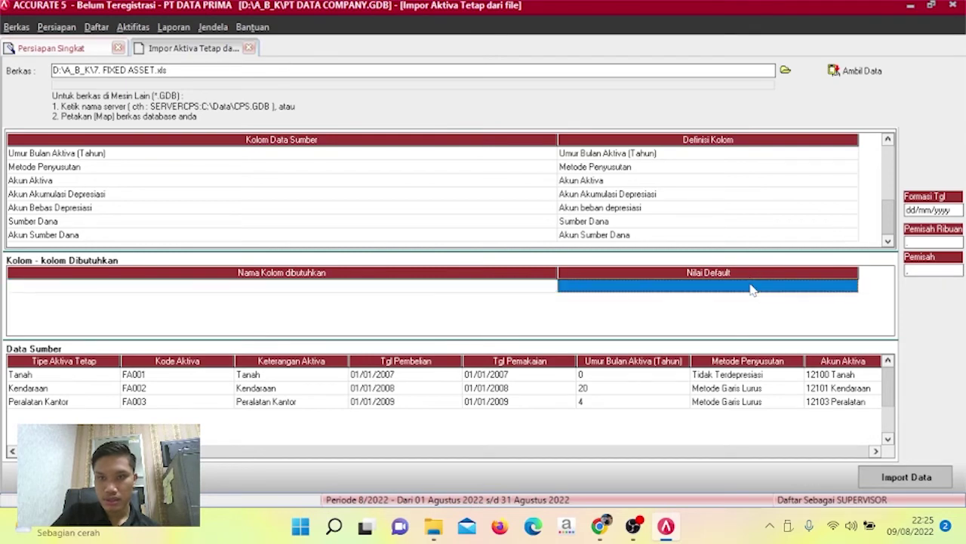
# Import fixed assets FA001–FA003 with none failing, then advance through the remaining setup pages and finish.
pyautogui.click(931, 480)
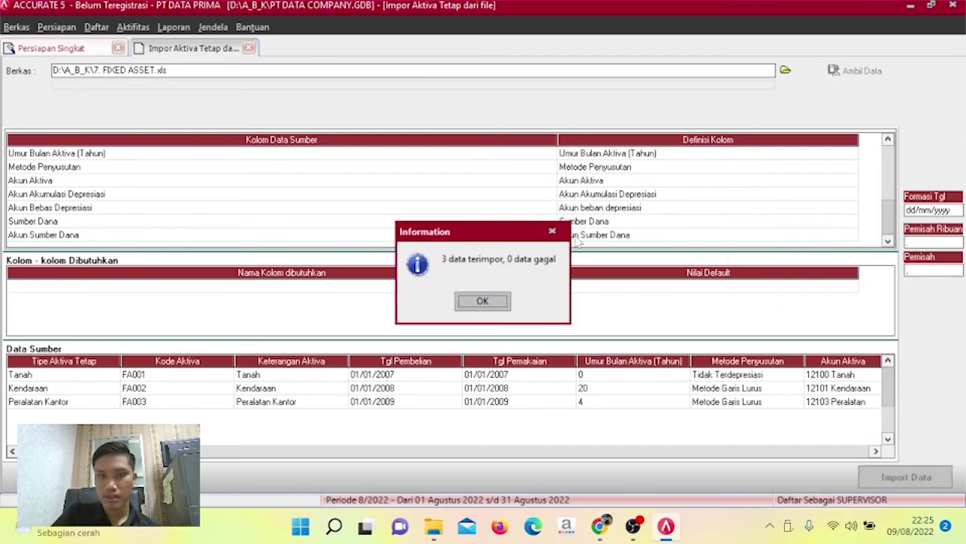
pyautogui.click(485, 307)
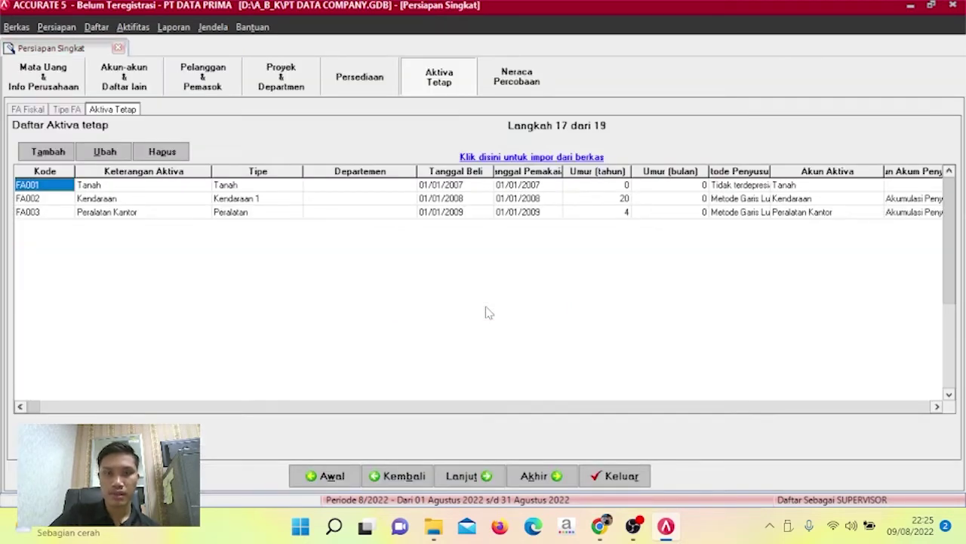
pyautogui.click(467, 482)
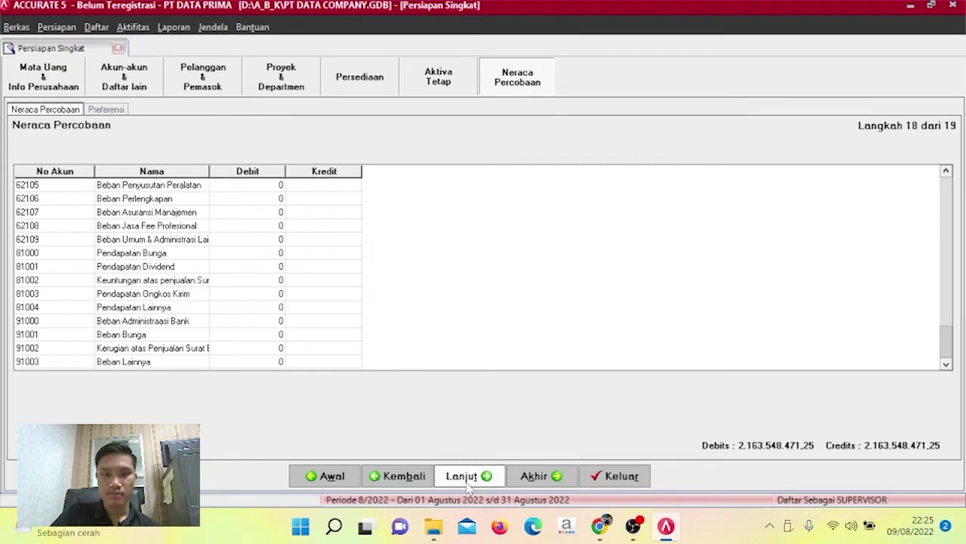
pyautogui.click(466, 477)
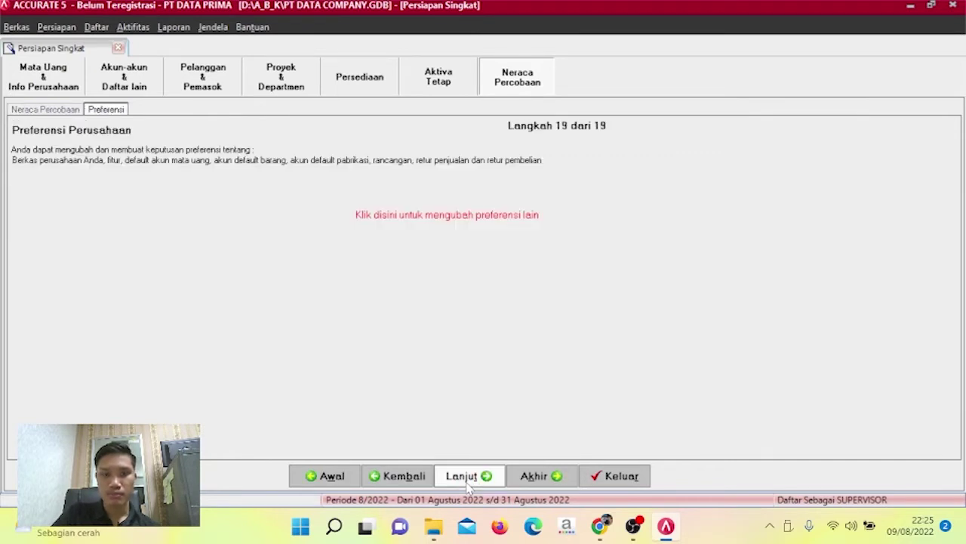
pyautogui.click(469, 485)
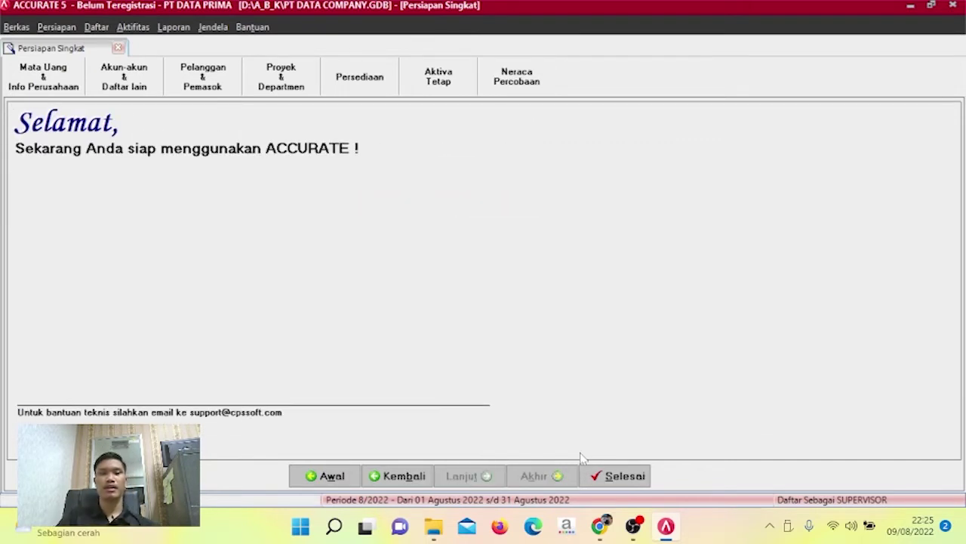
pyautogui.click(619, 471)
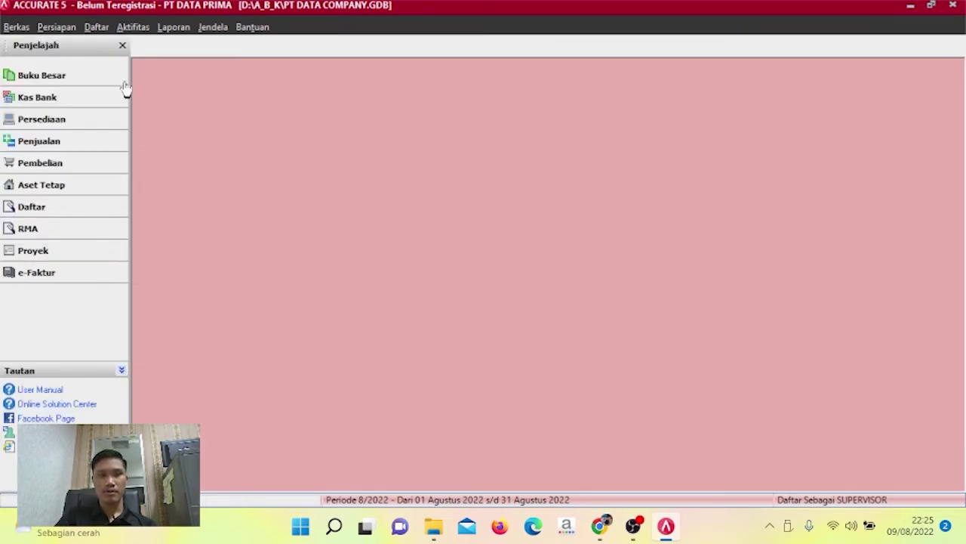
# Run the Neraca Saldo (Klasik) report as of 30/11/2012, including zero-balance accounts.
pyautogui.click(173, 31)
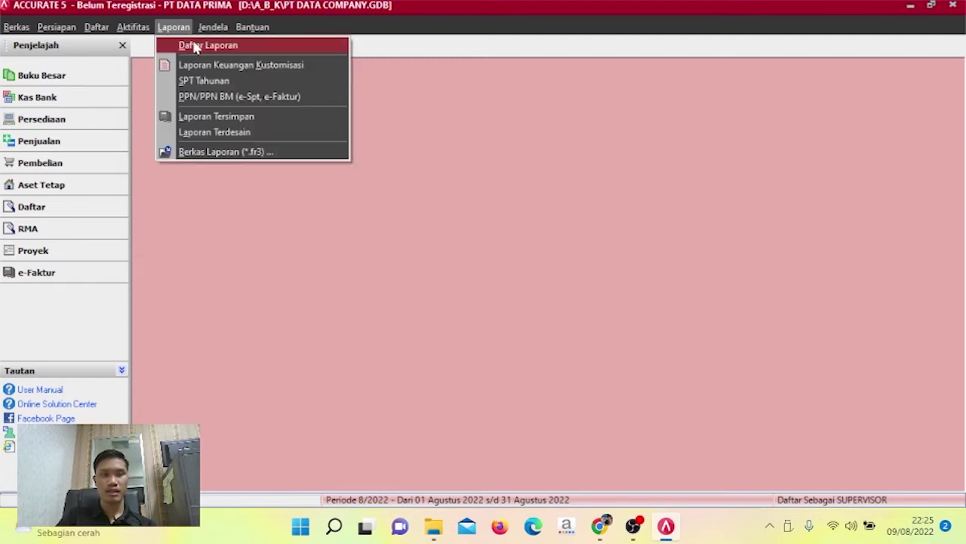
pyautogui.click(196, 47)
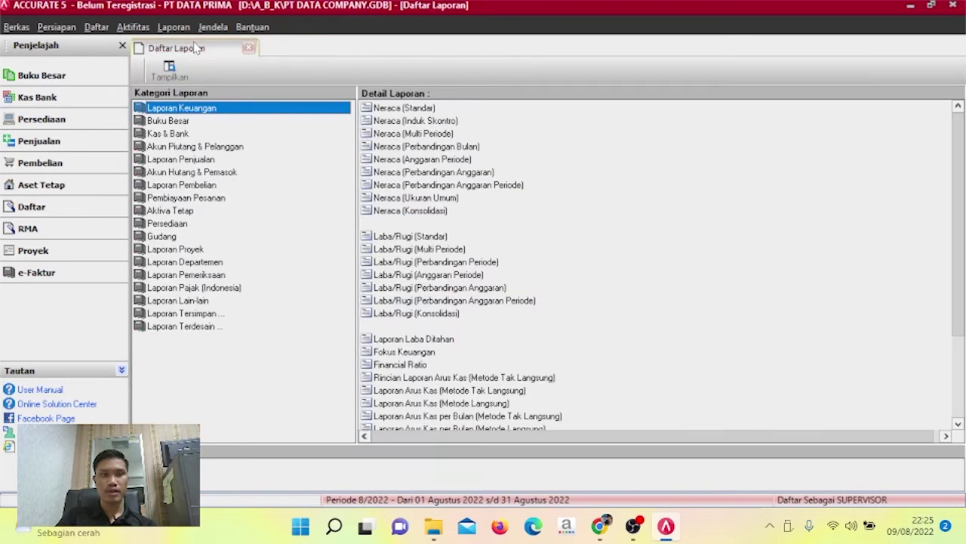
pyautogui.click(173, 121)
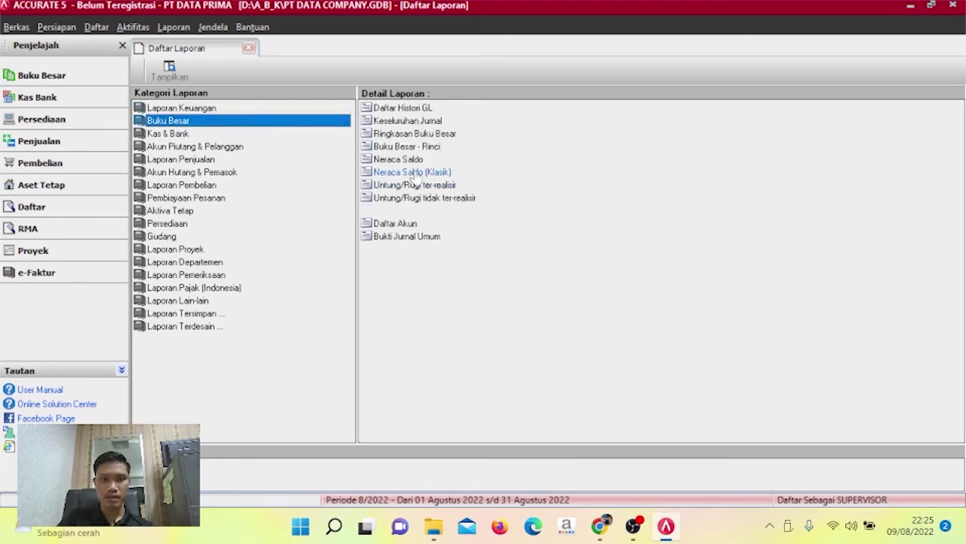
pyautogui.doubleClick(414, 173)
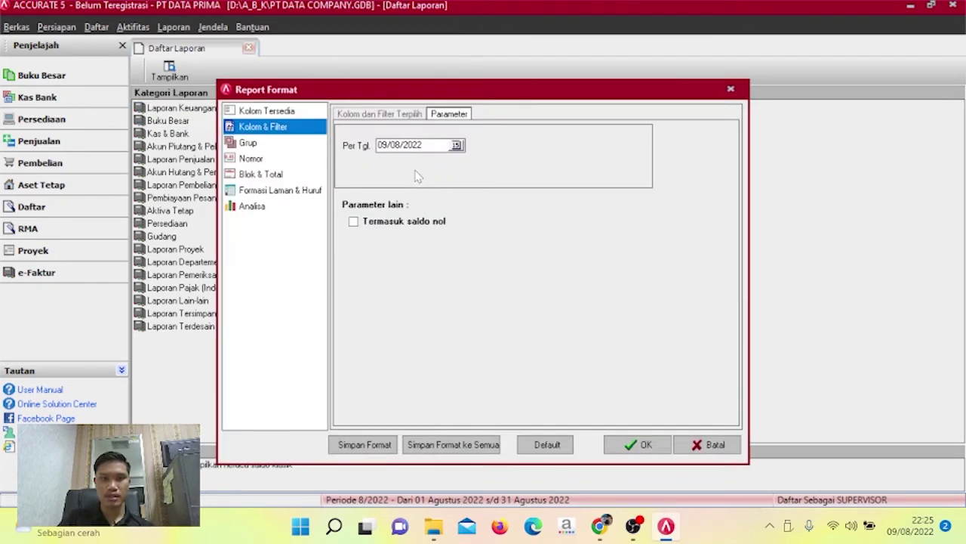
pyautogui.moveTo(438, 146); pyautogui.dragTo(339, 159)
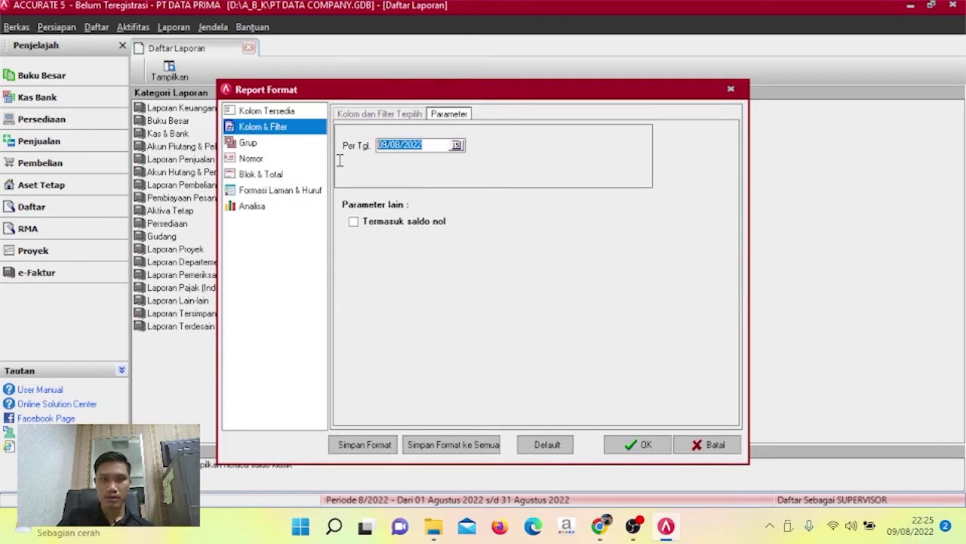
pyautogui.write('3')
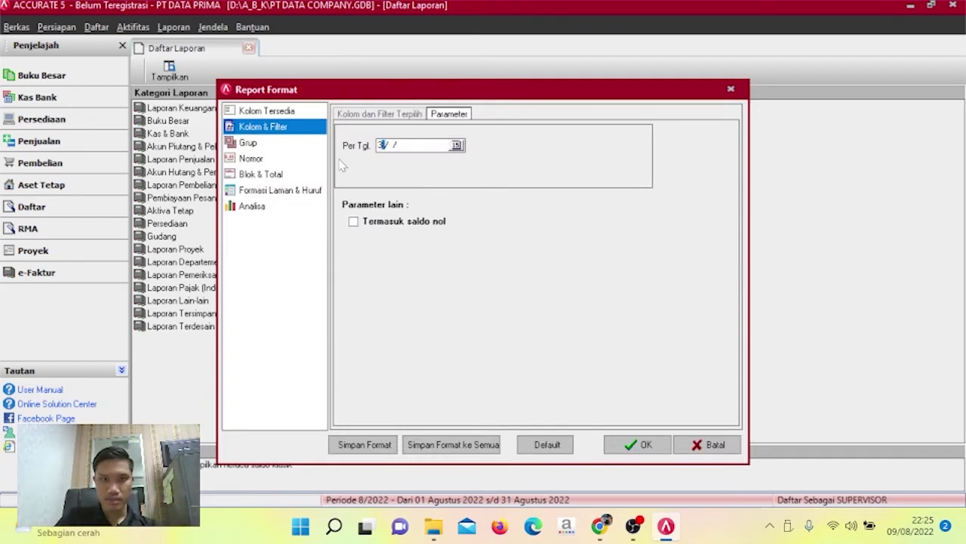
pyautogui.write('0/11/2')
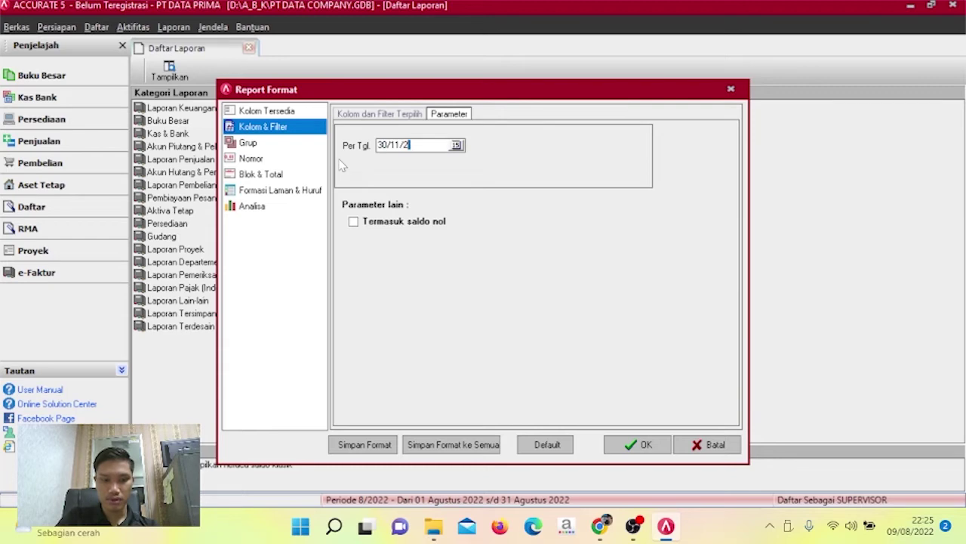
pyautogui.write('012')
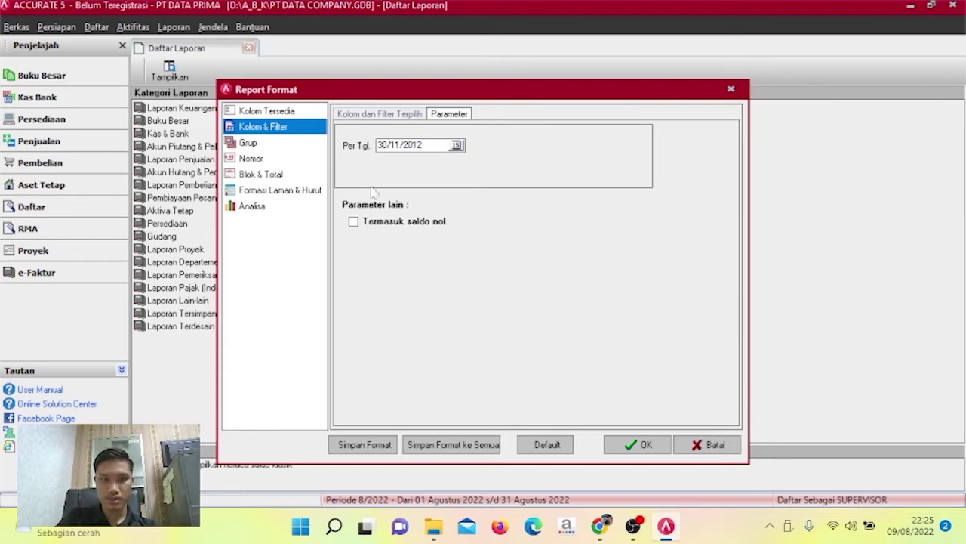
pyautogui.click(381, 223)
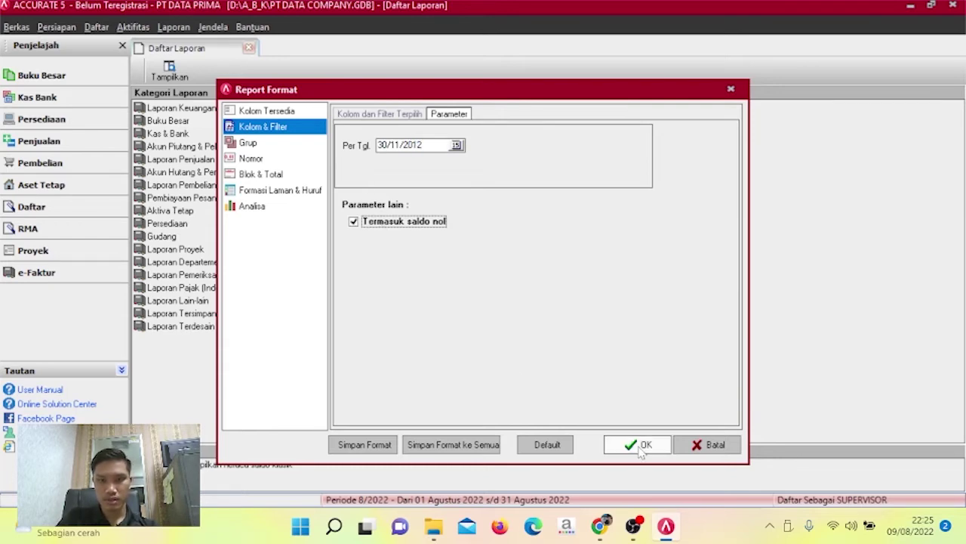
pyautogui.click(639, 444)
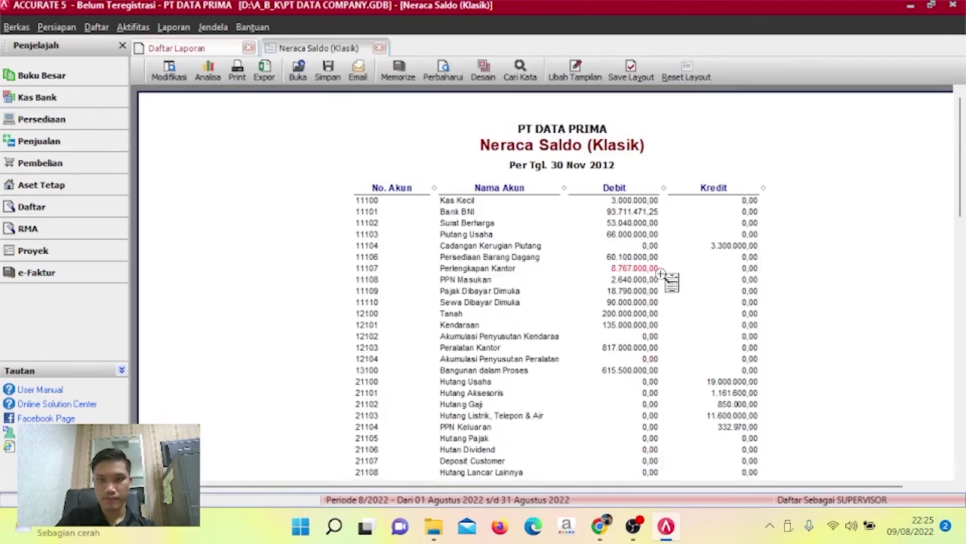
# Check that the trial balance debit and credit totals both equal 2.747.627.375,04, then open Aktifitas.
pyautogui.scroll(-15, 662, 275)
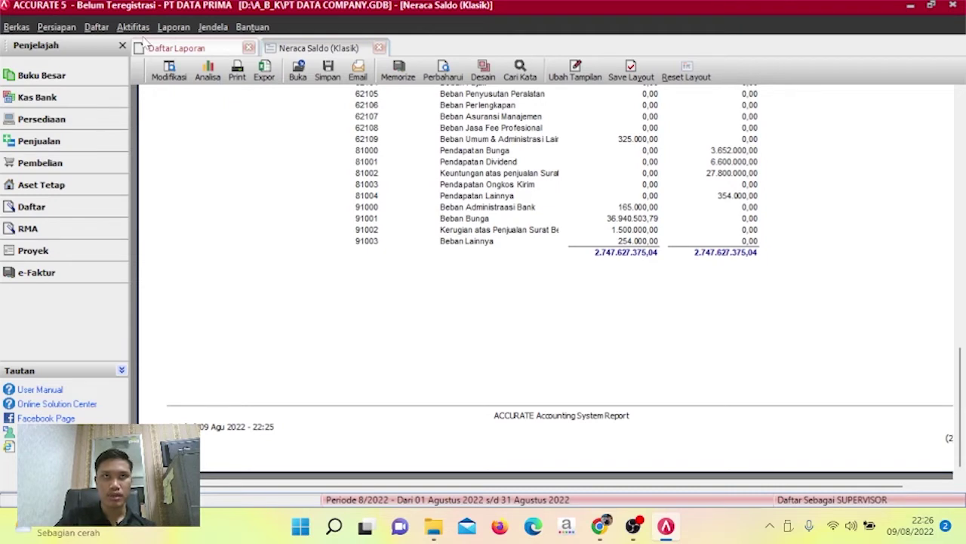
pyautogui.click(135, 30)
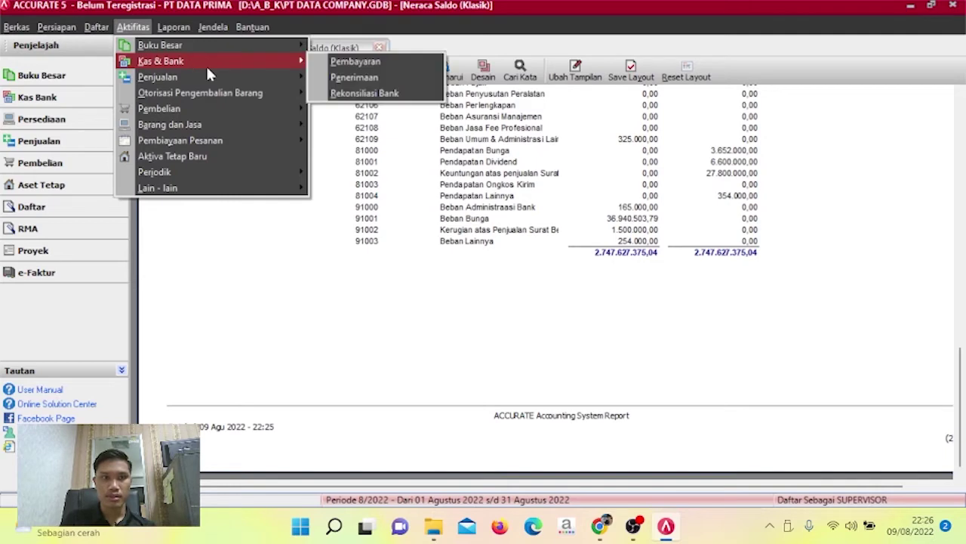
# Run Proses Akhir Bulan for period Nopember, year 2012, and dismiss the completion message.
pyautogui.moveTo(218, 167)
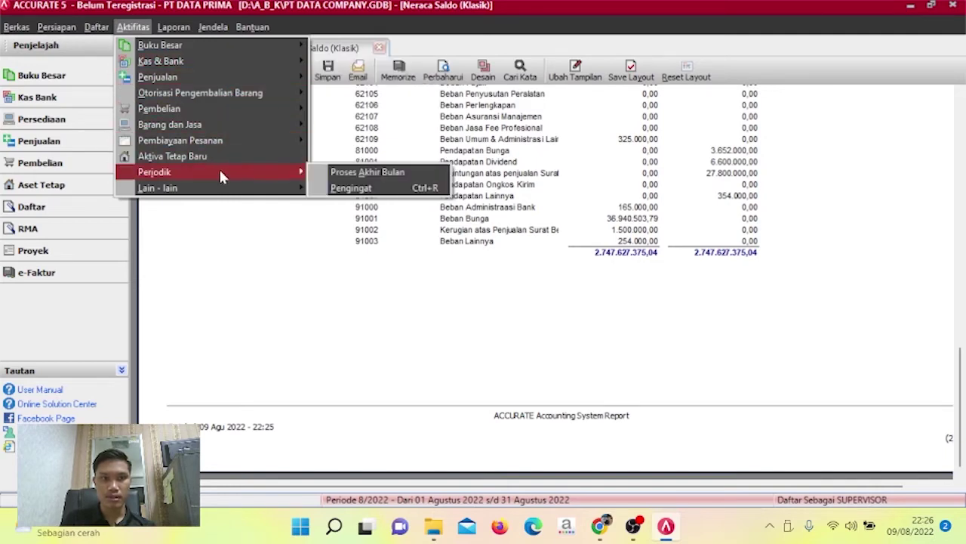
pyautogui.click(339, 175)
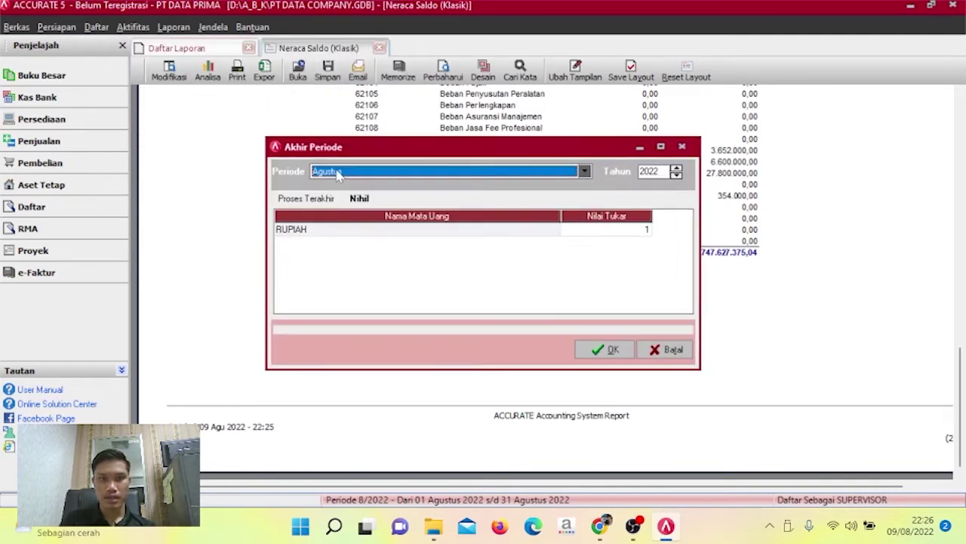
pyautogui.click(586, 173)
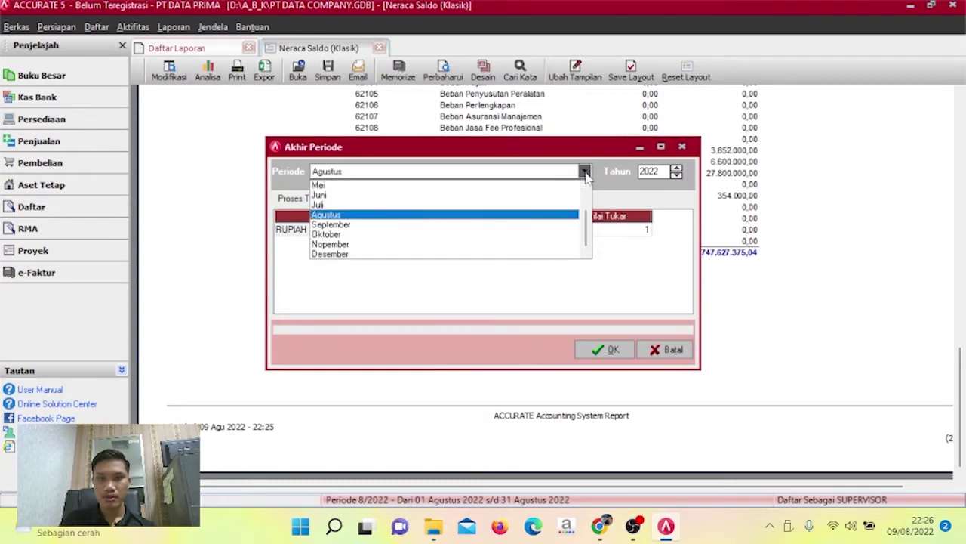
pyautogui.click(458, 244)
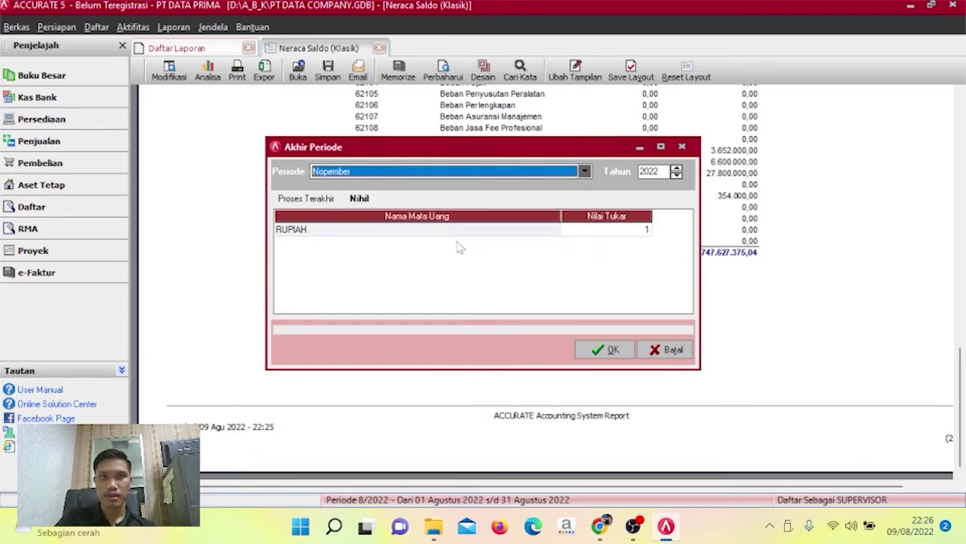
pyautogui.click(663, 172)
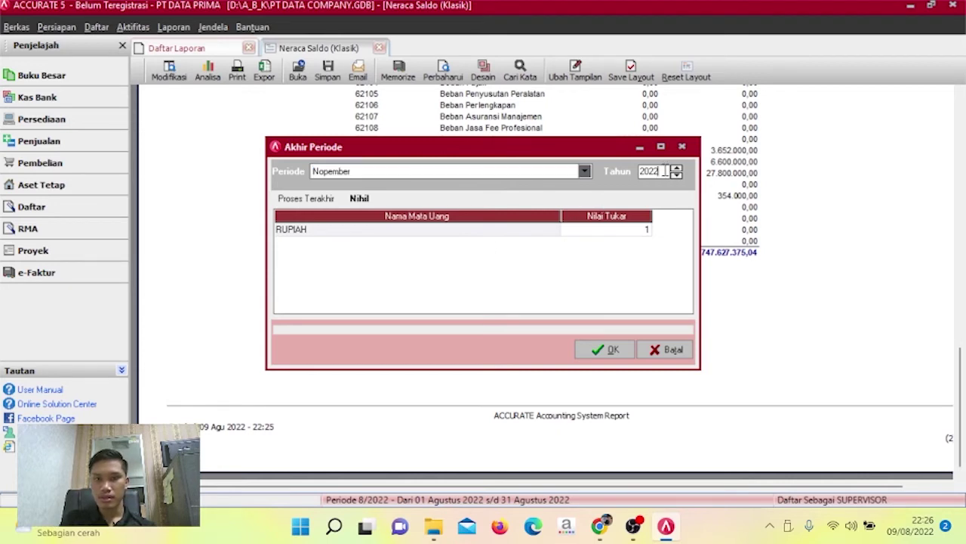
pyautogui.moveTo(664, 172); pyautogui.dragTo(617, 180)
pyautogui.write('201')
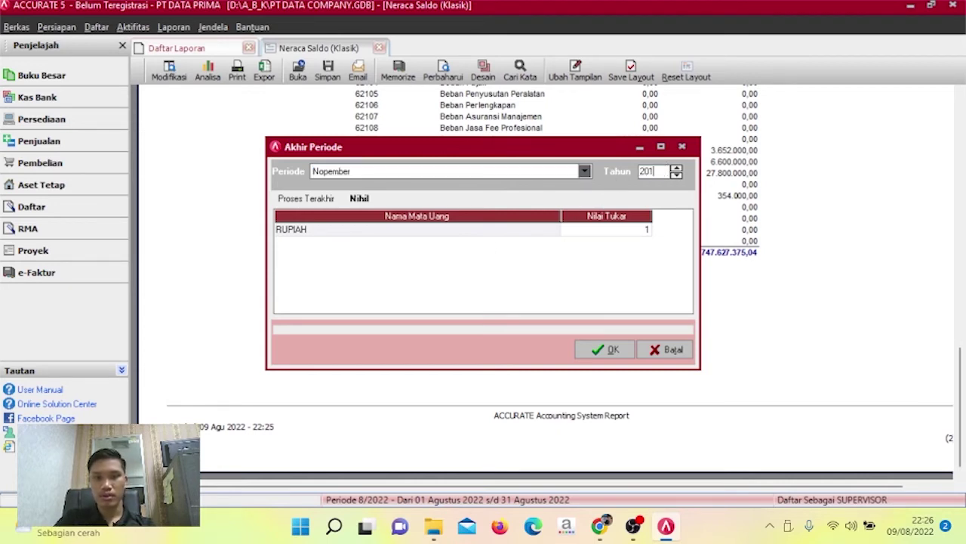
pyautogui.write('2')
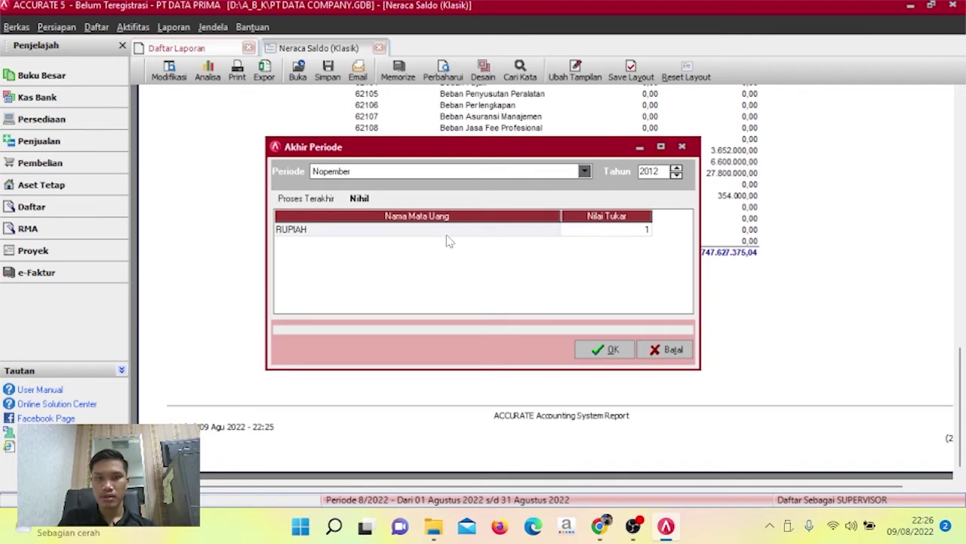
pyautogui.click(608, 352)
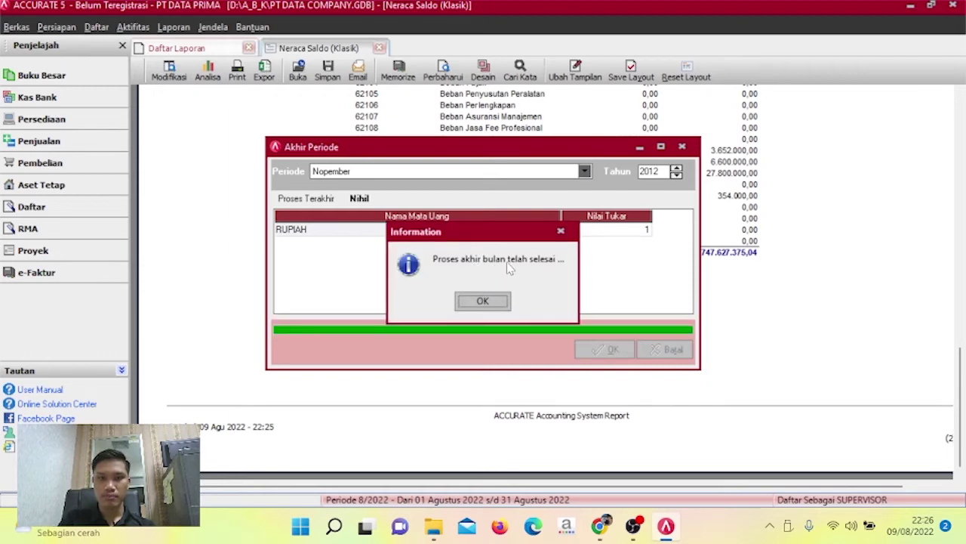
pyautogui.click(482, 301)
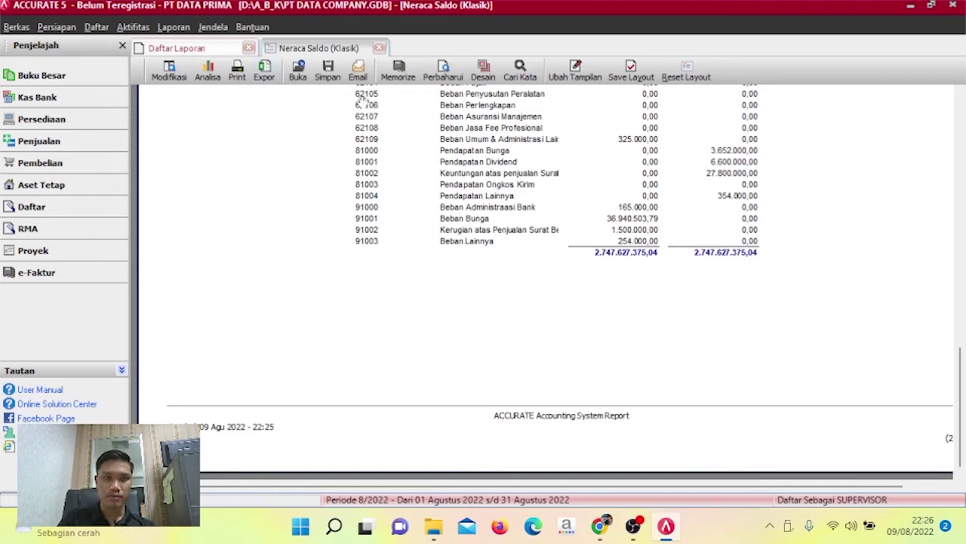
# Close the Neraca Saldo (Klasik) and Daftar Laporan tabs and show the Penjualan explorer.
pyautogui.click(379, 48)
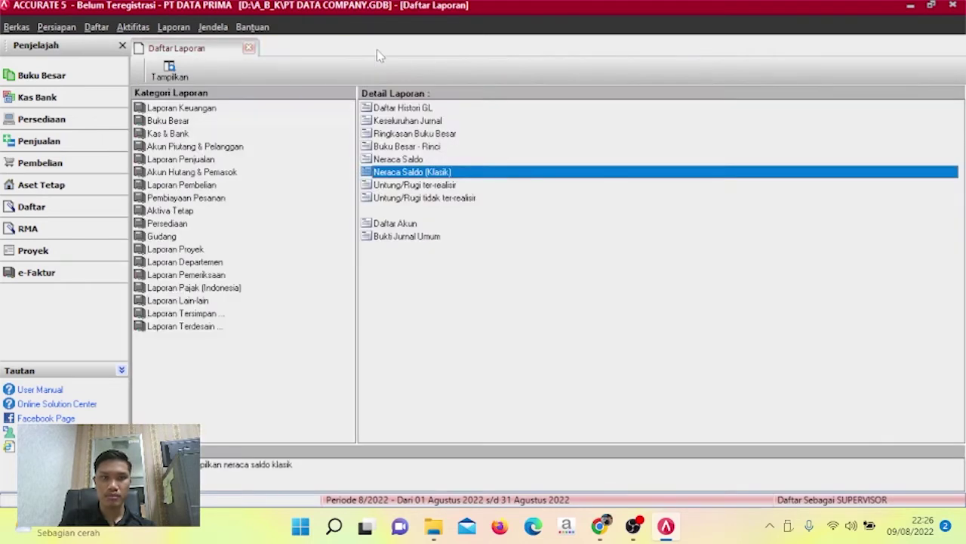
pyautogui.click(248, 49)
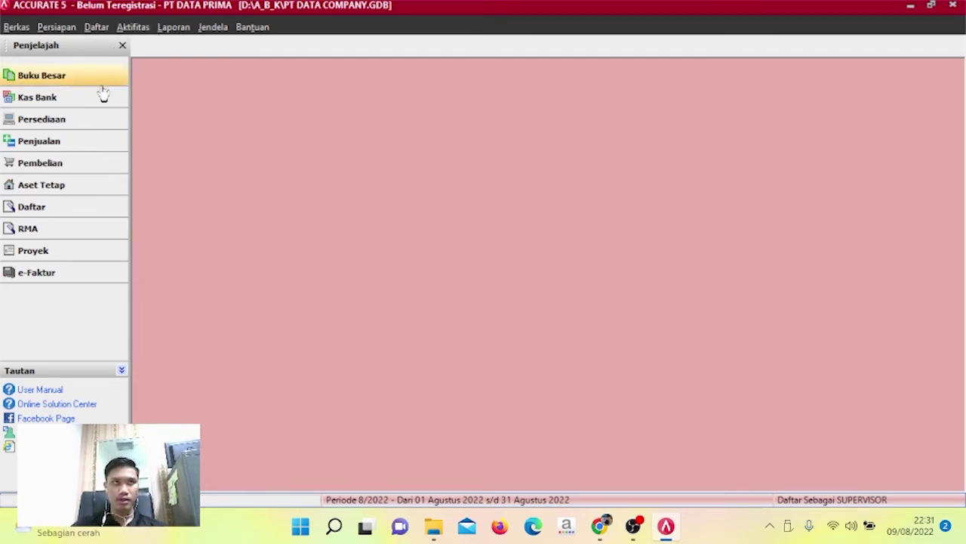
pyautogui.click(82, 146)
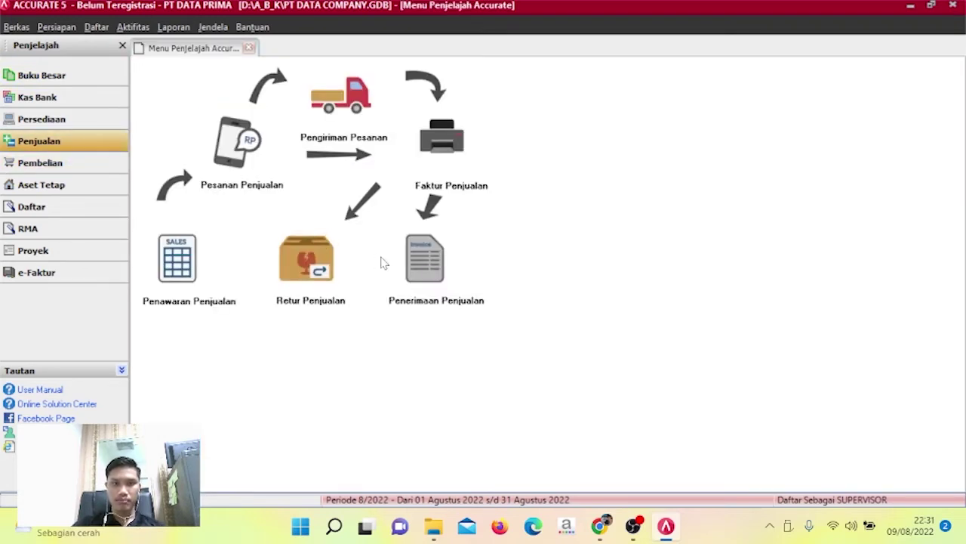
# Start a new customer receipt from PT CEMERLANG with form number 01/CR.
pyautogui.click(426, 264)
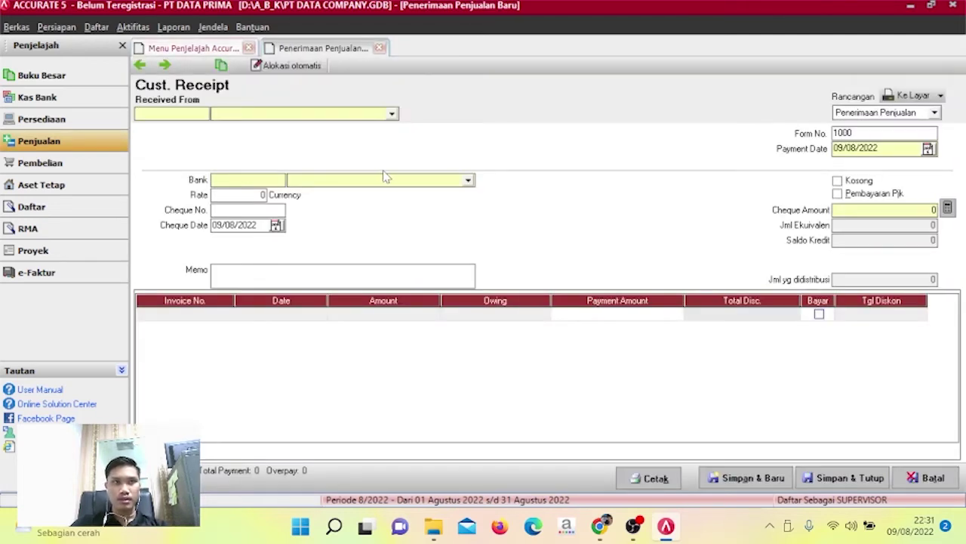
pyautogui.click(392, 113)
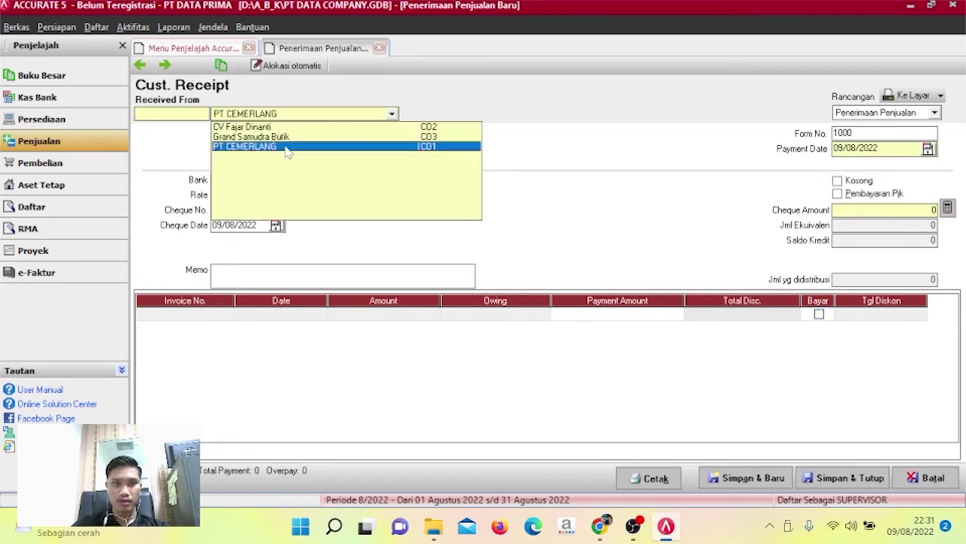
pyautogui.click(289, 147)
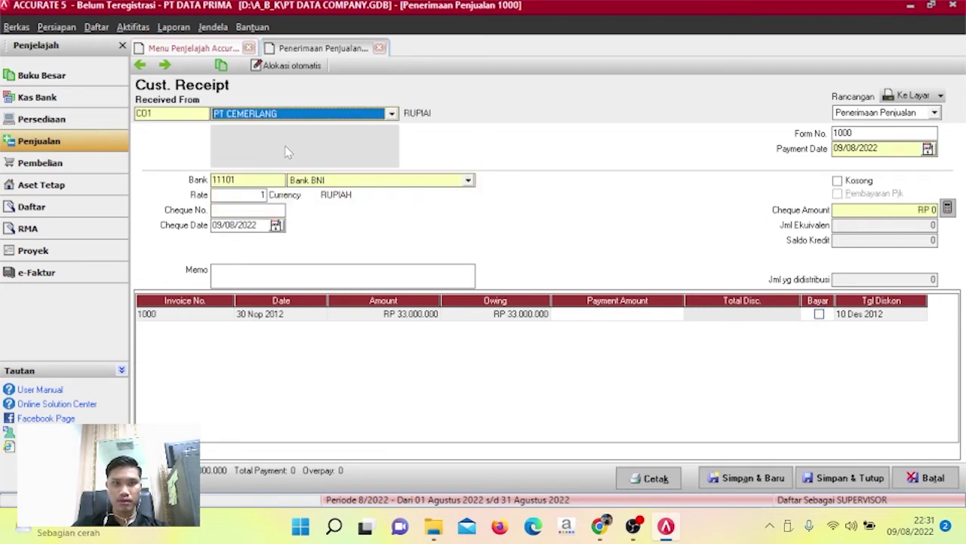
pyautogui.doubleClick(866, 132)
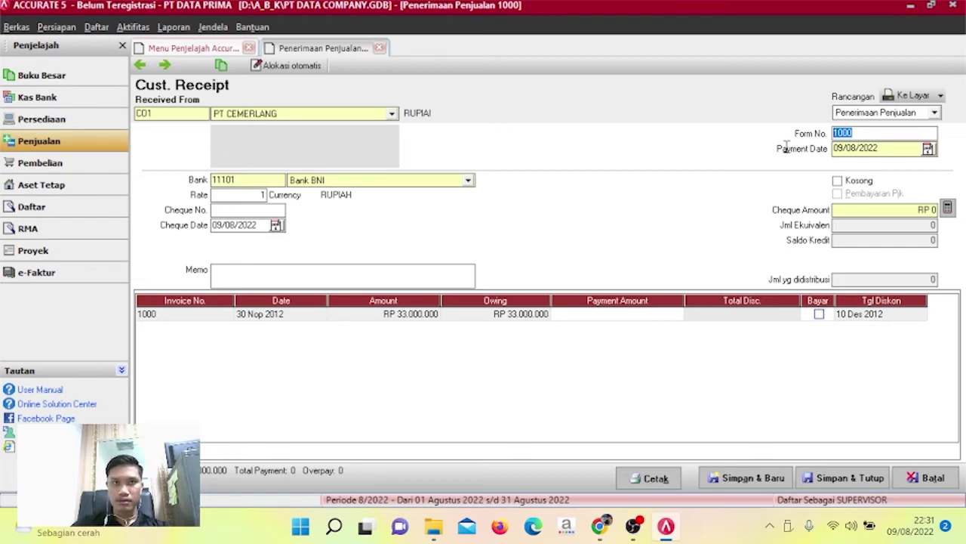
pyautogui.write('01')
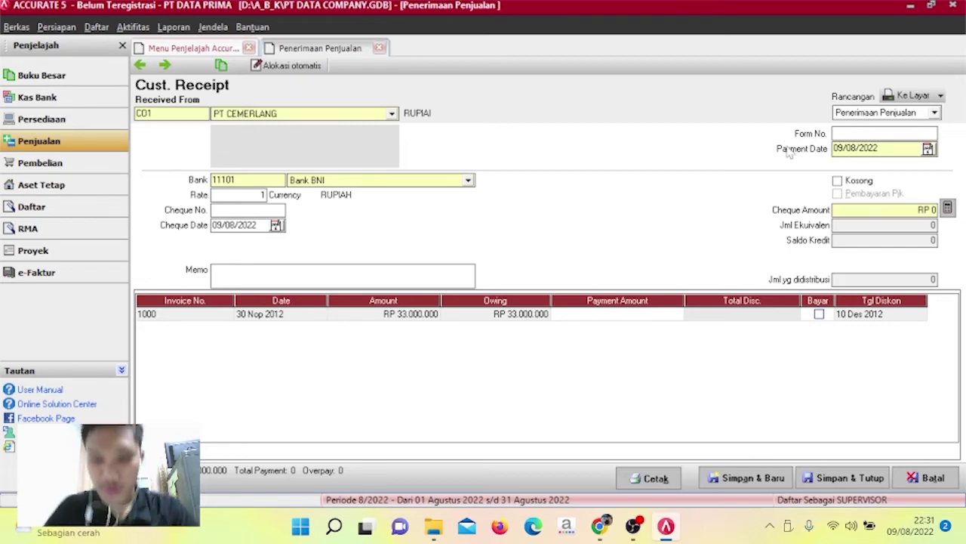
pyautogui.write('/CR')
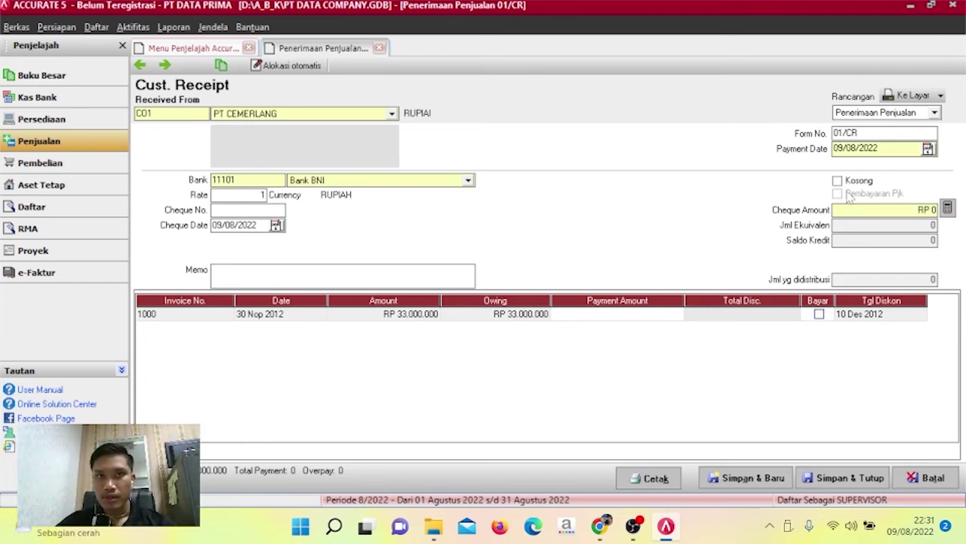
# Set both the payment date and the cheque date to 02/12/2012.
pyautogui.click(888, 149)
pyautogui.moveTo(887, 149); pyautogui.dragTo(787, 159)
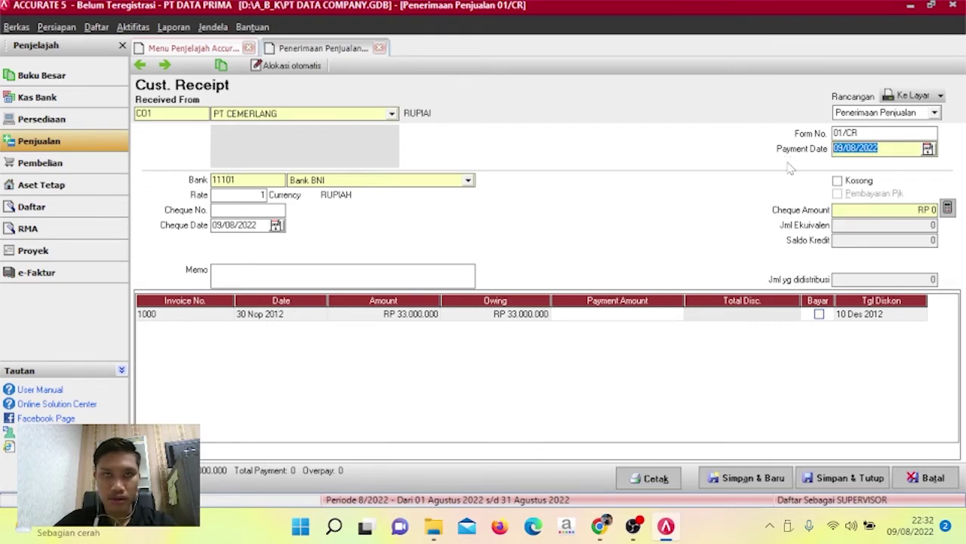
pyautogui.write('02/1')
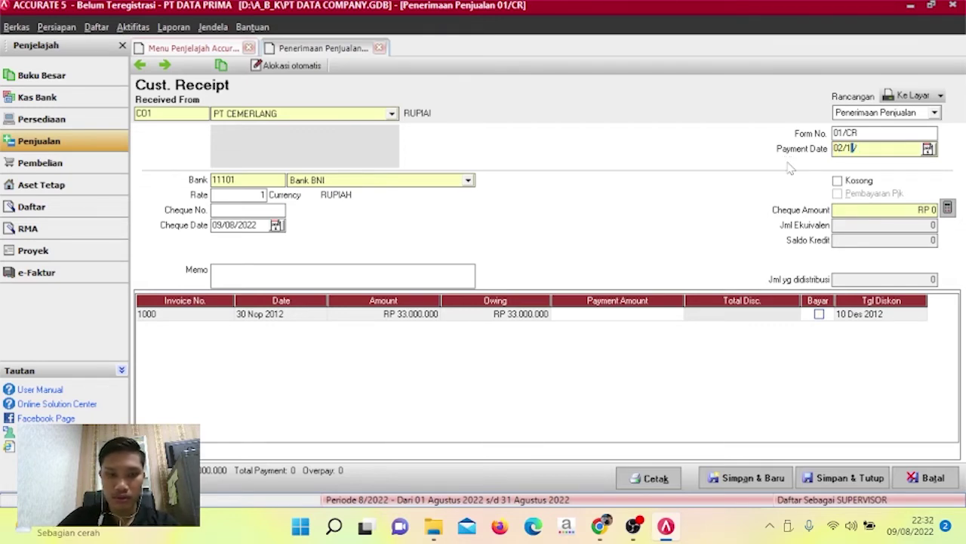
pyautogui.write('2/20')
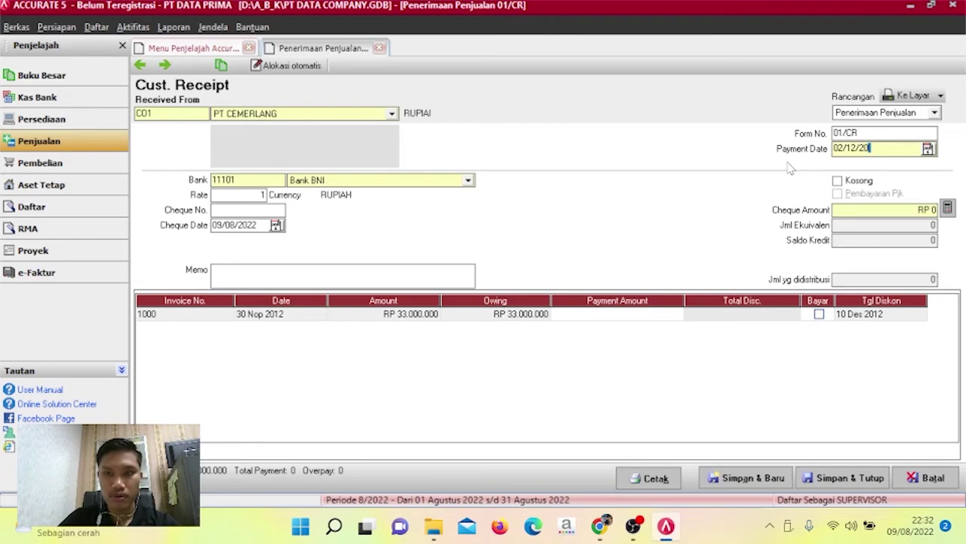
pyautogui.write('12')
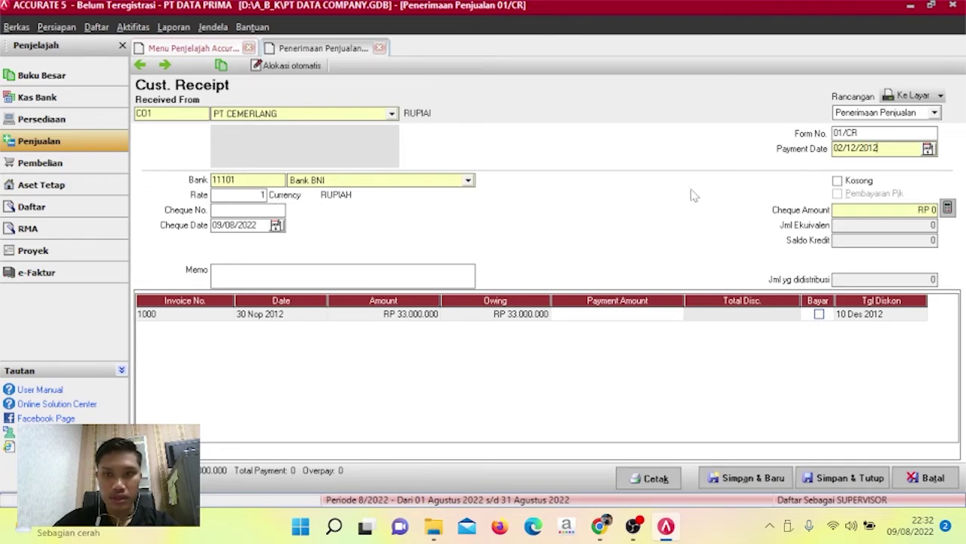
pyautogui.moveTo(885, 149); pyautogui.dragTo(835, 161)
pyautogui.hotkey('ctrl', 'c')
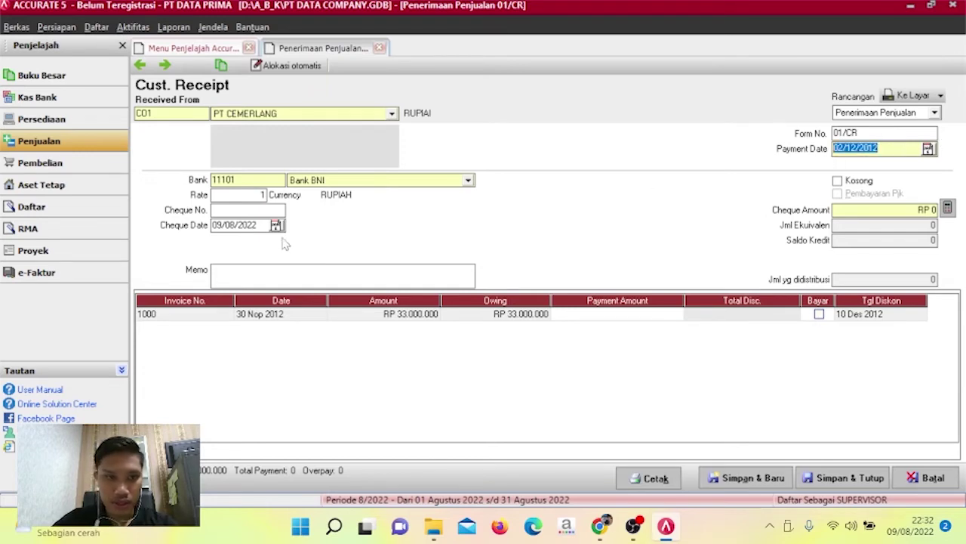
pyautogui.click(262, 225)
pyautogui.moveTo(262, 225); pyautogui.dragTo(207, 231)
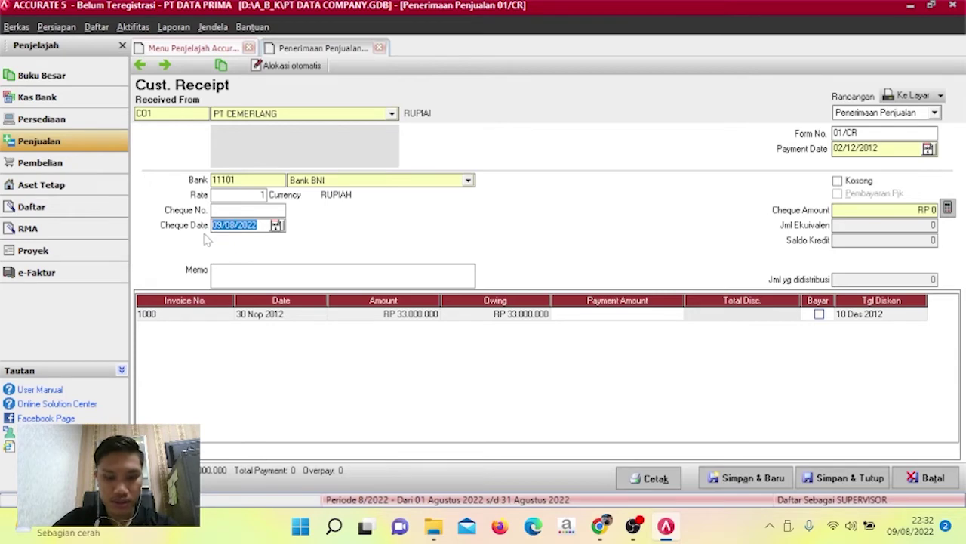
pyautogui.hotkey('ctrl', 'v')
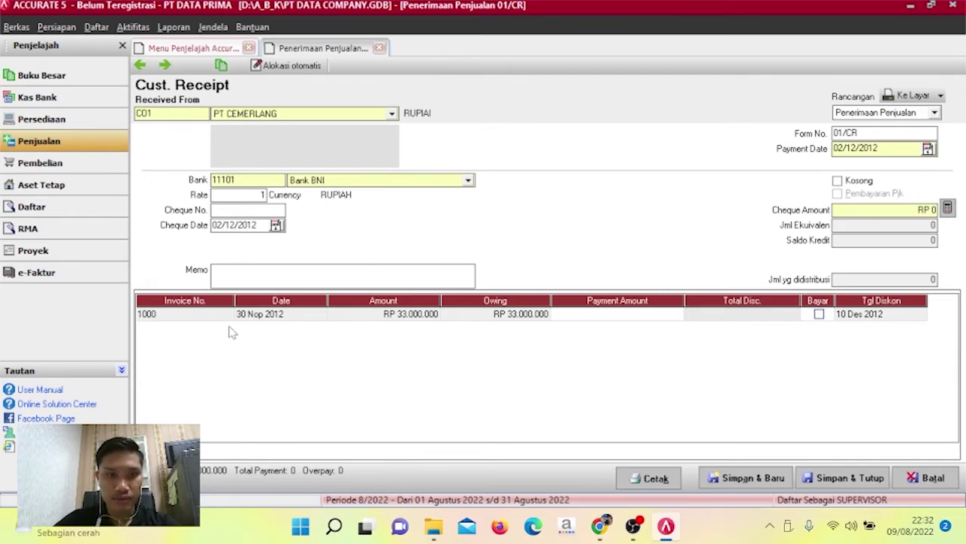
# Mark invoice 1000 as paid in full and open its Diskon/Info Write-off details.
pyautogui.click(819, 314)
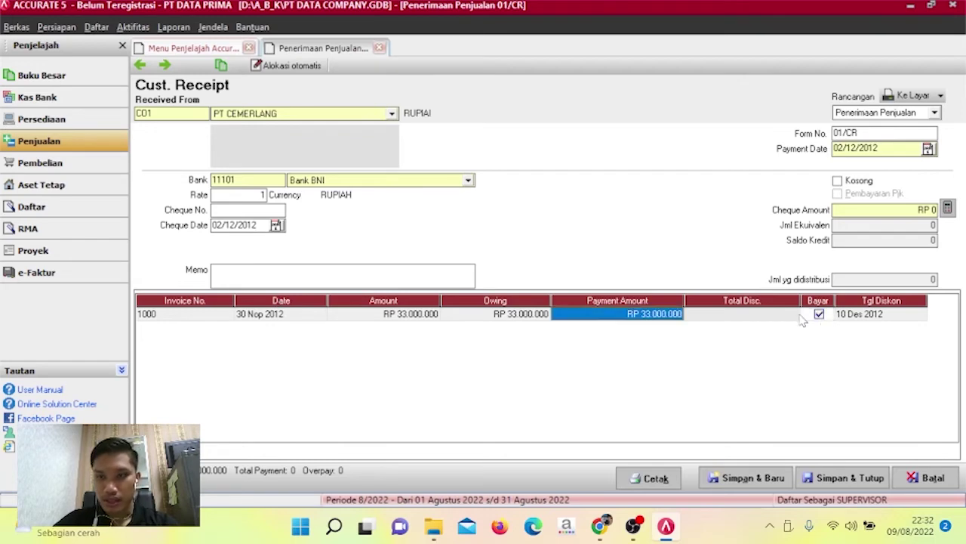
pyautogui.click(760, 318)
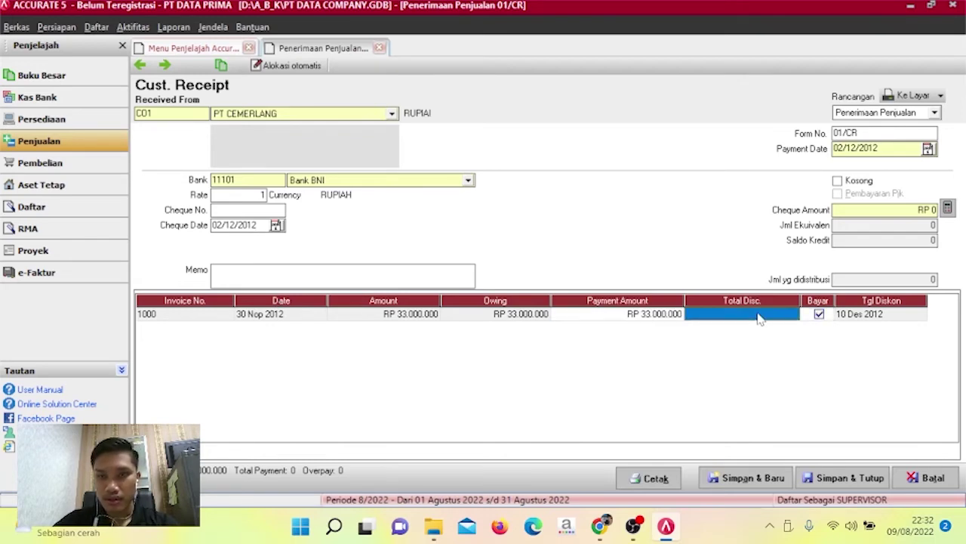
pyautogui.rightClick(759, 317)
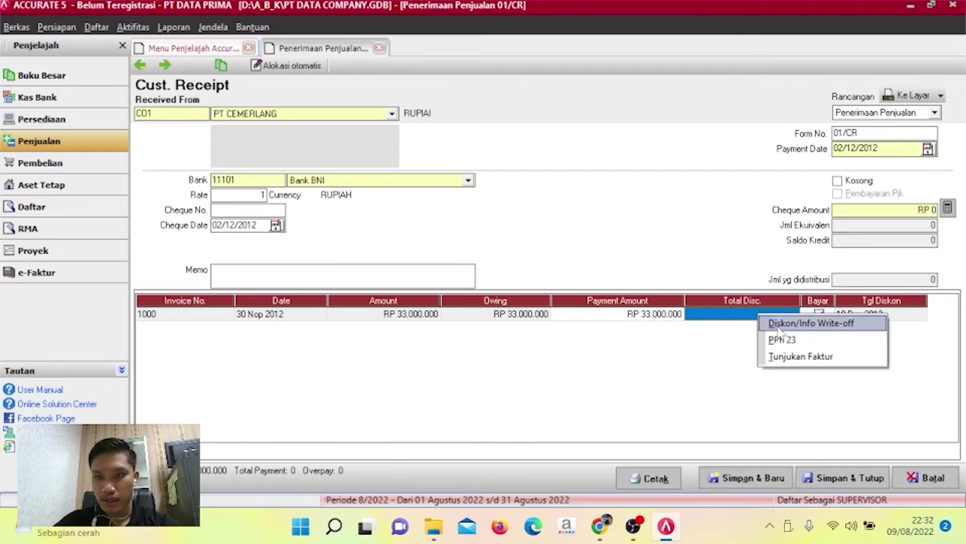
pyautogui.click(777, 325)
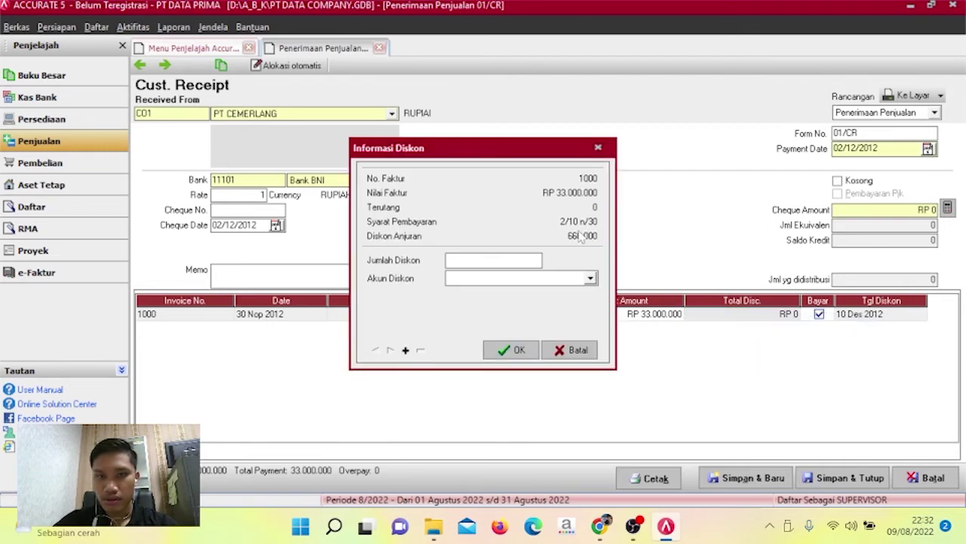
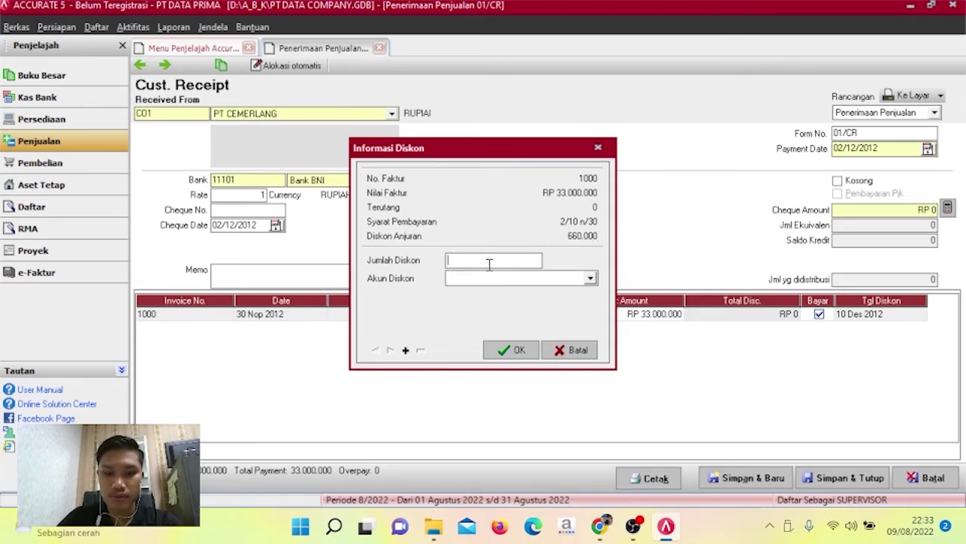
# Give invoice 1000 a 660.000 discount to Diskon Penjualan, making the cheque amount 32.340.000.
pyautogui.write('6')
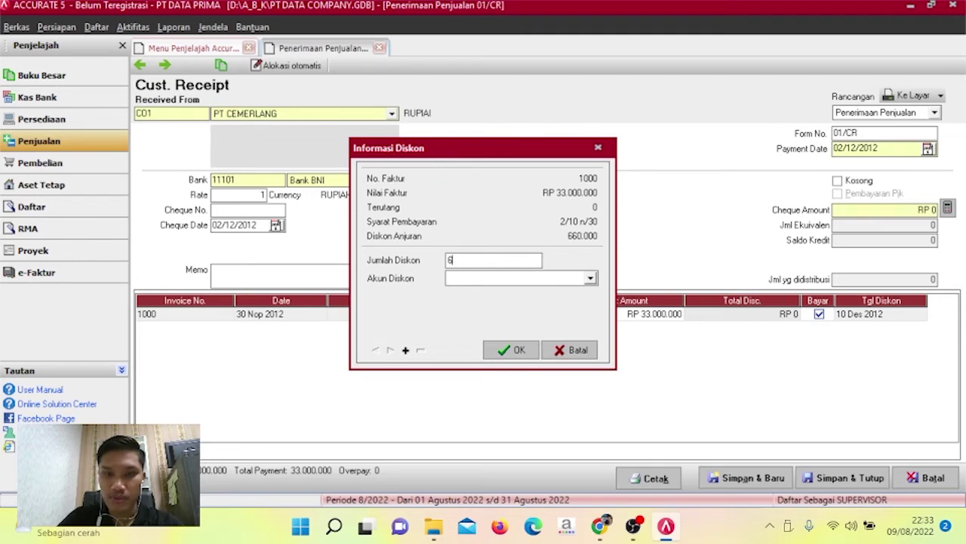
pyautogui.write('60')
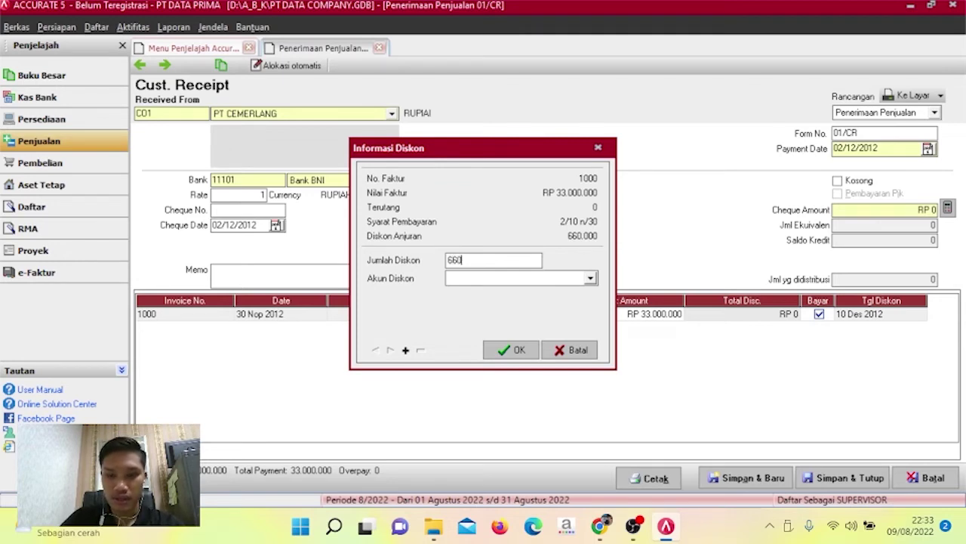
pyautogui.write('000')
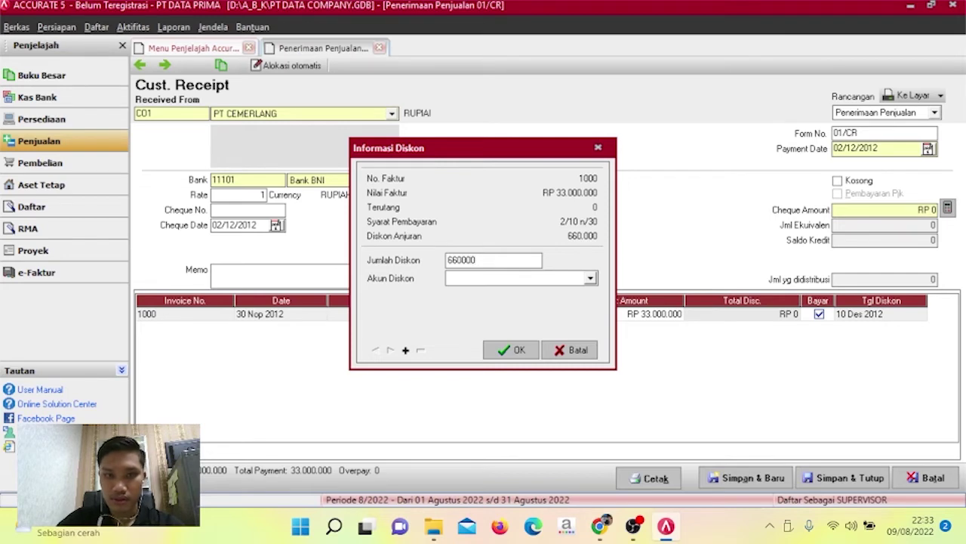
pyautogui.click(590, 279)
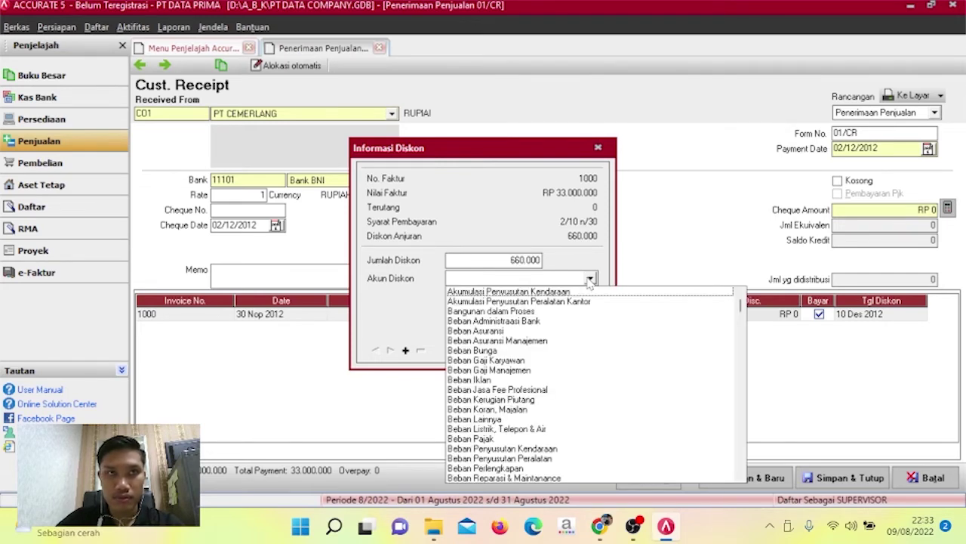
pyautogui.click(541, 283)
pyautogui.write('Disko')
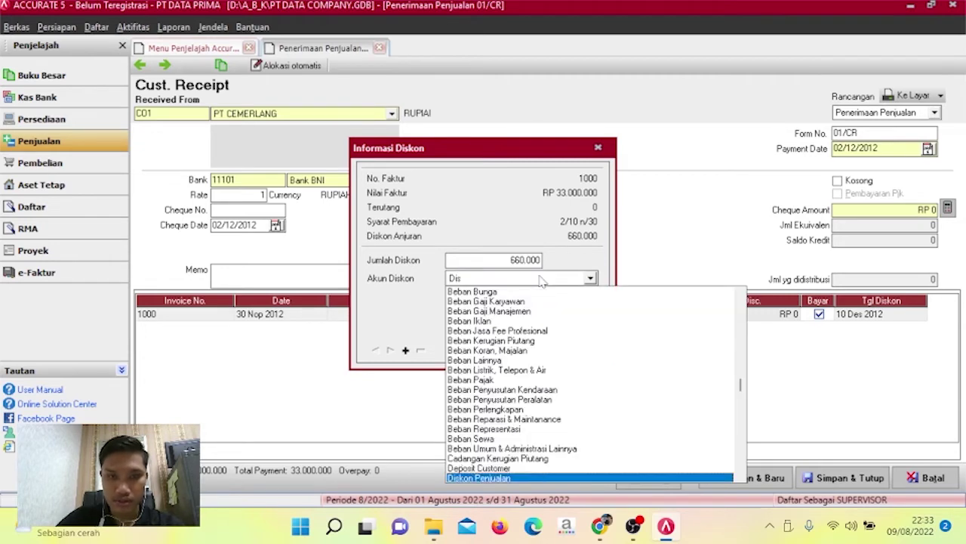
pyautogui.click(521, 477)
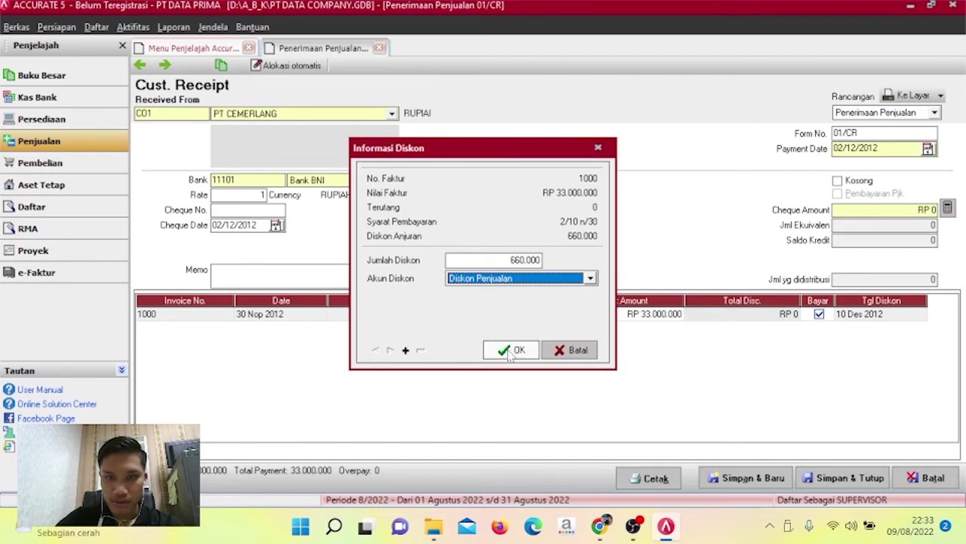
pyautogui.click(512, 347)
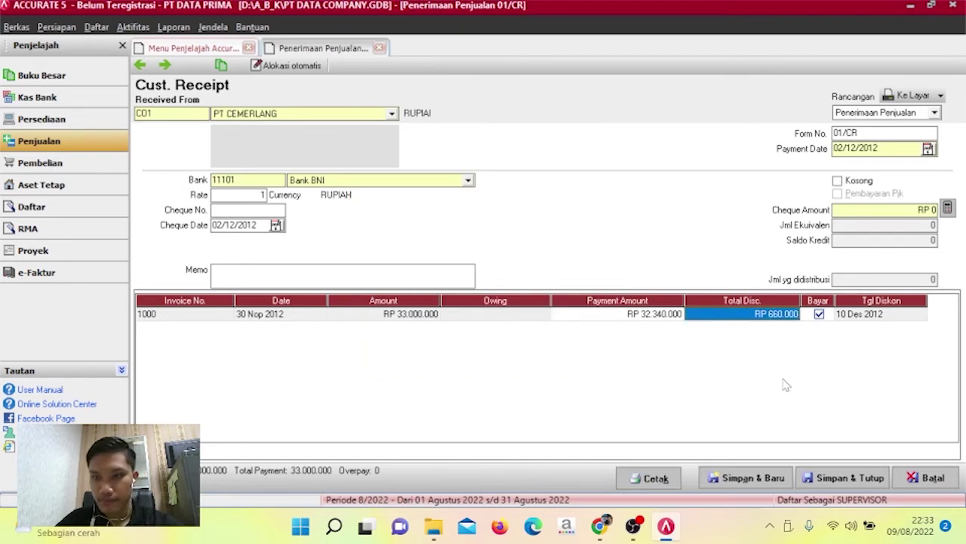
pyautogui.click(948, 209)
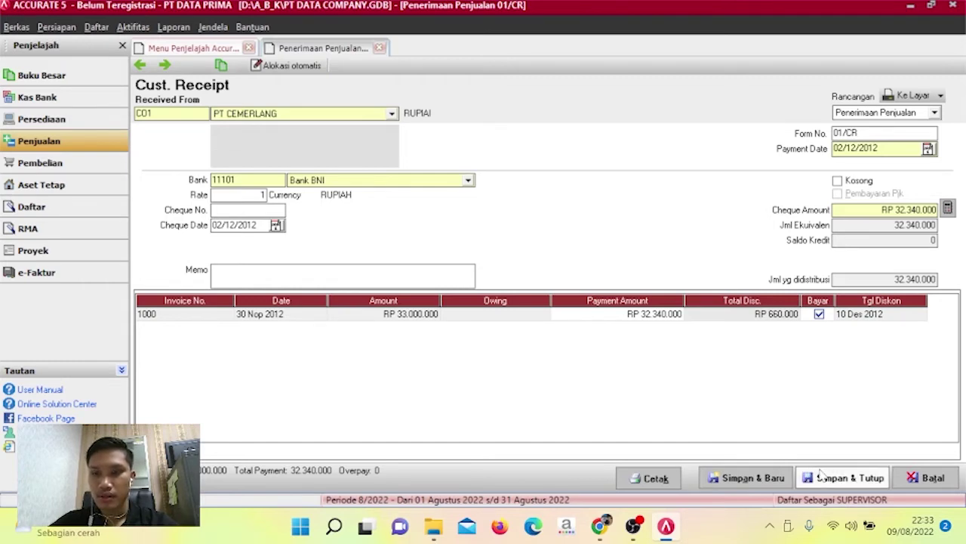
# Save receipt 01/CR and start a new customer receipt from CV Fajar Dinanti.
pyautogui.click(823, 475)
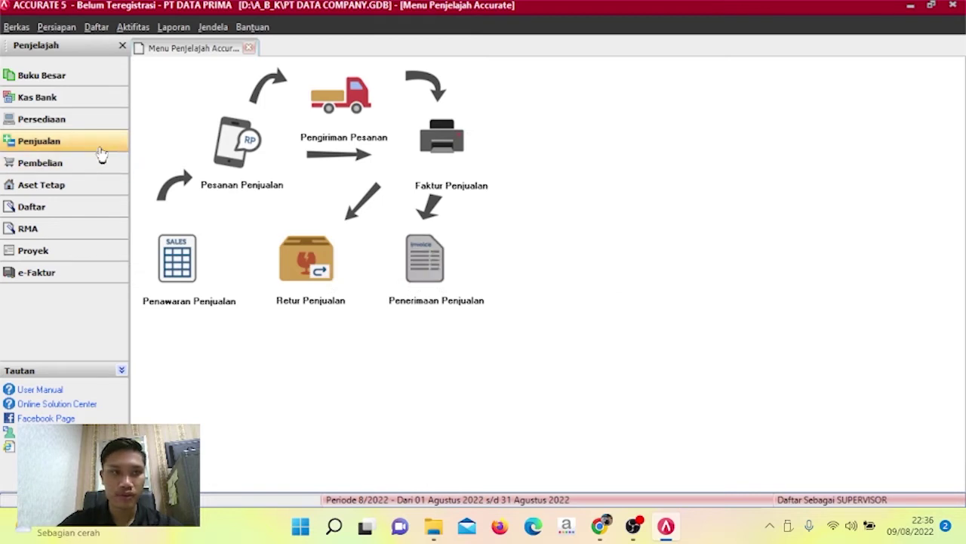
pyautogui.click(434, 262)
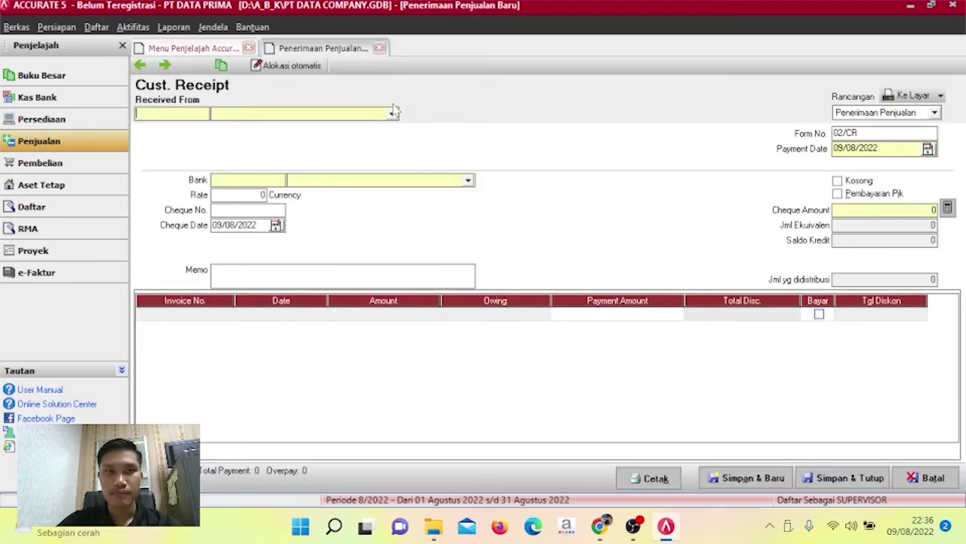
pyautogui.click(393, 113)
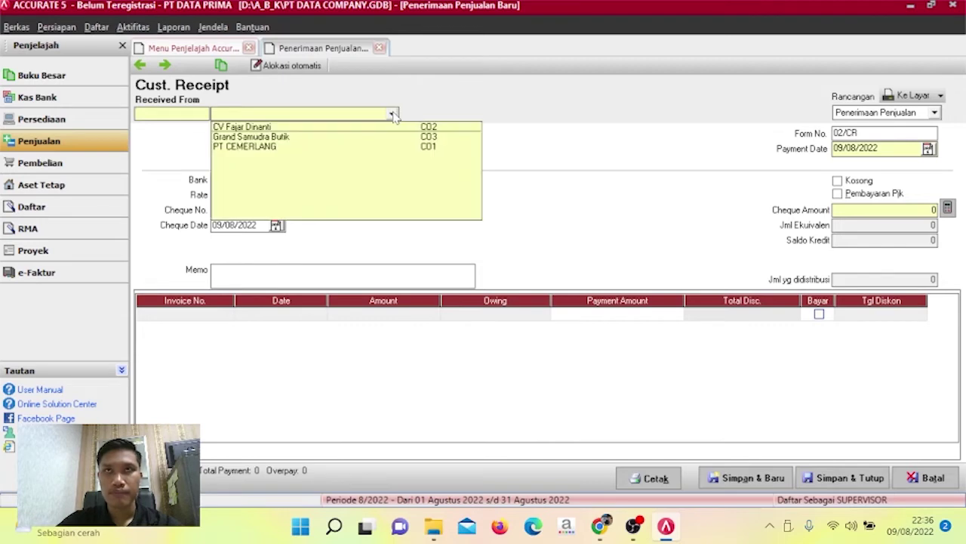
pyautogui.click(352, 127)
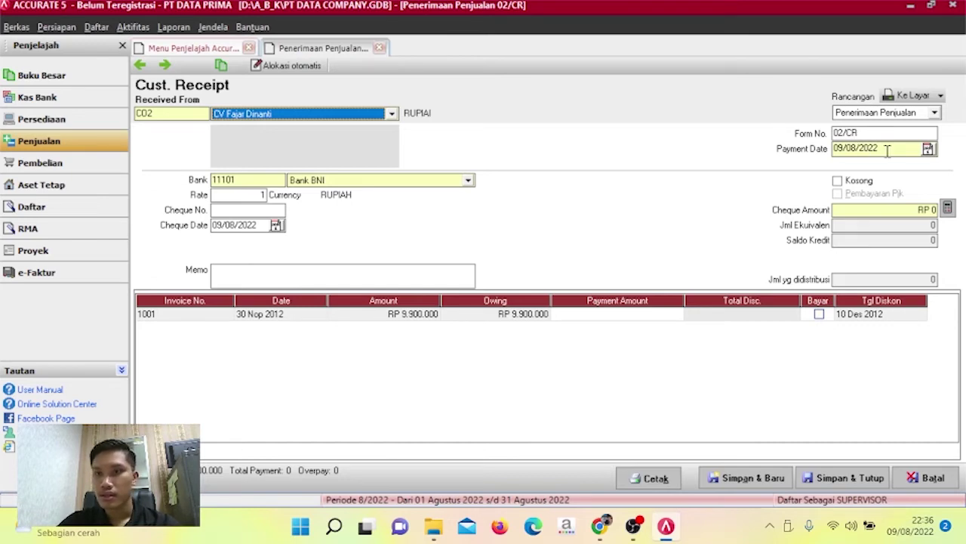
# Set payment and cheque dates to 05/12/2012 and mark invoice 1001 as paid.
pyautogui.moveTo(887, 149); pyautogui.dragTo(817, 153)
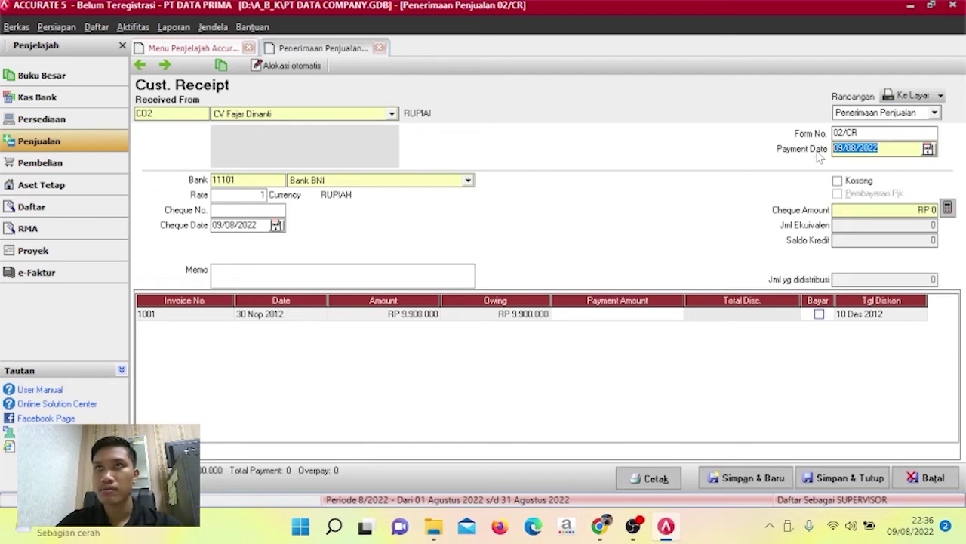
pyautogui.write('05/12/')
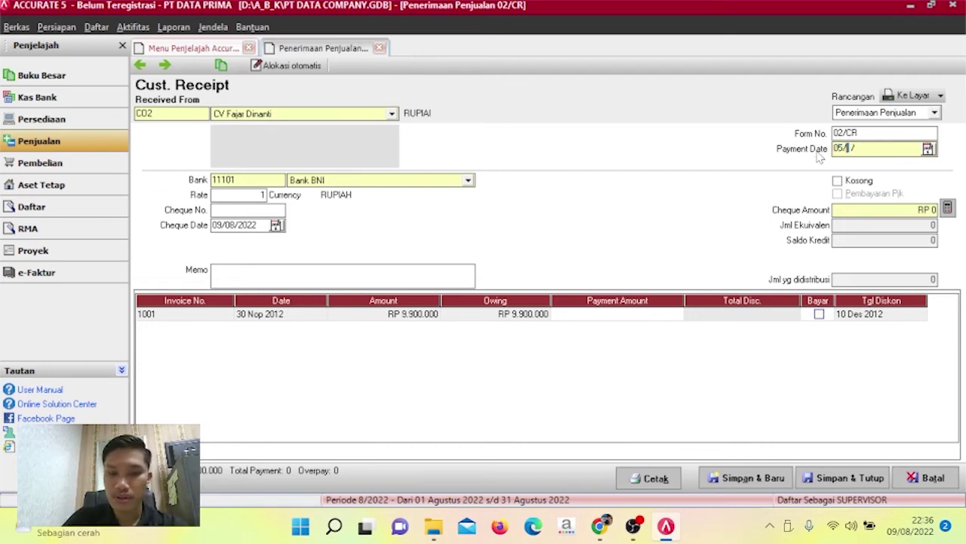
pyautogui.write('2012')
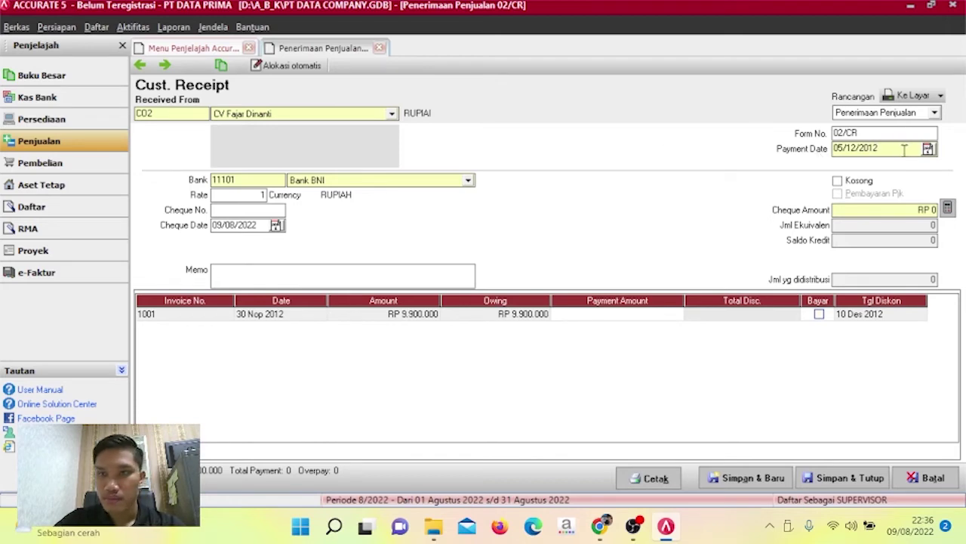
pyautogui.moveTo(904, 150); pyautogui.dragTo(804, 159)
pyautogui.hotkey('ctrl', 'c')
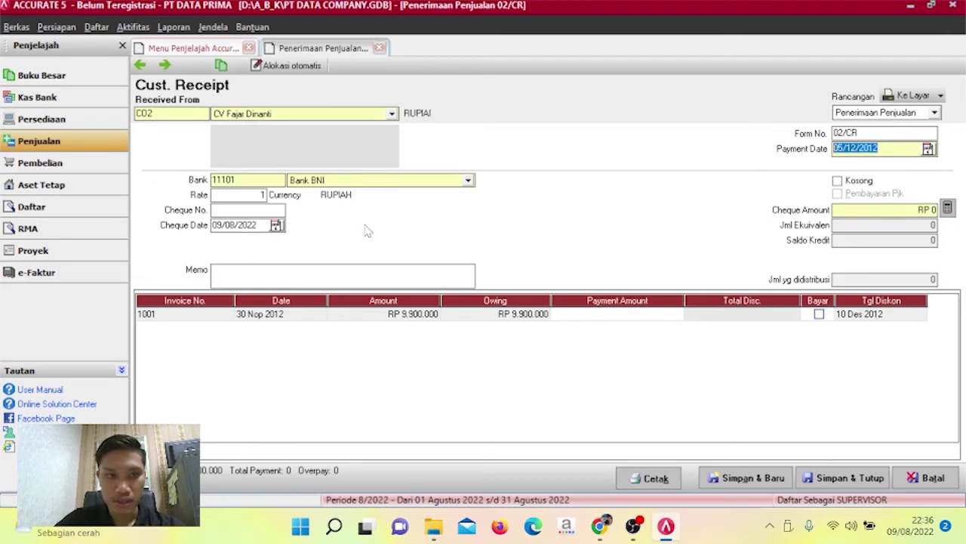
pyautogui.click(263, 228)
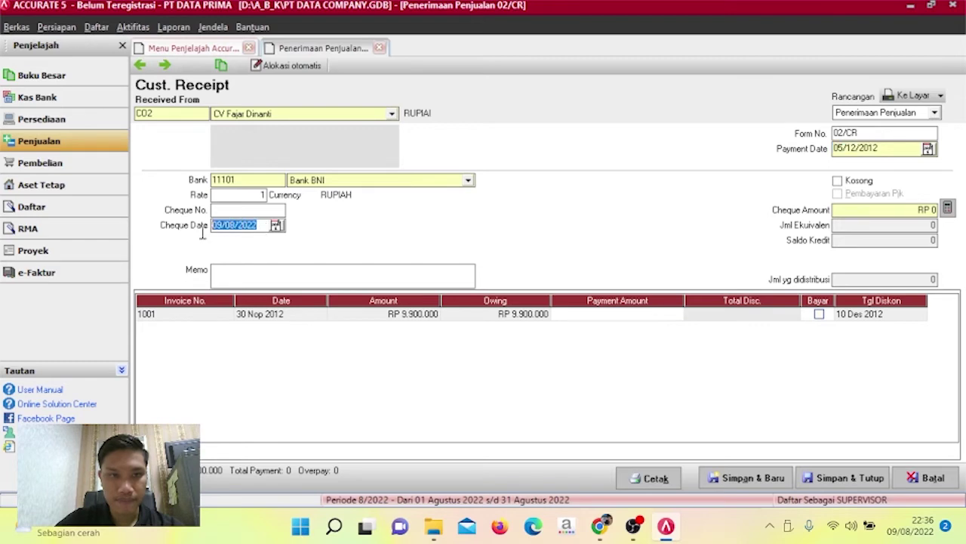
pyautogui.hotkey('ctrl', 'v')
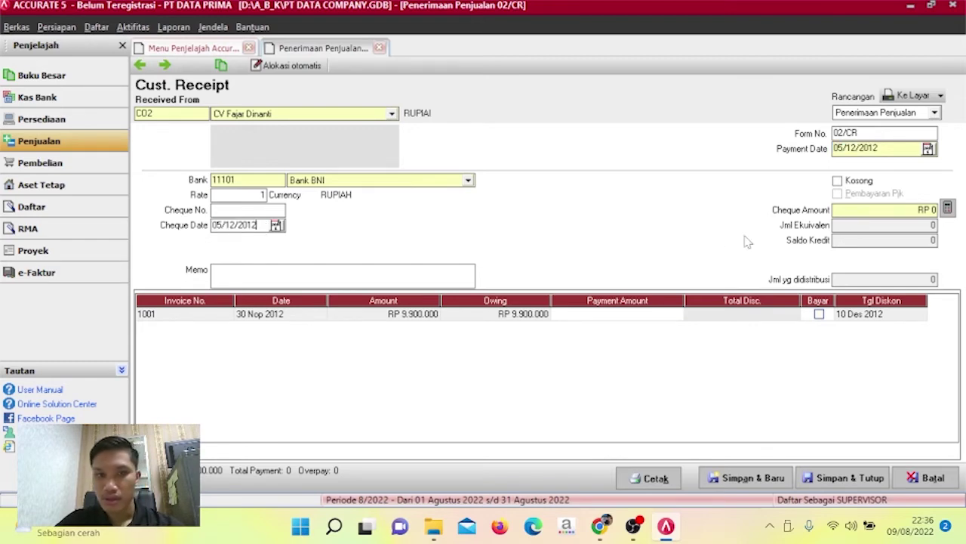
pyautogui.click(820, 315)
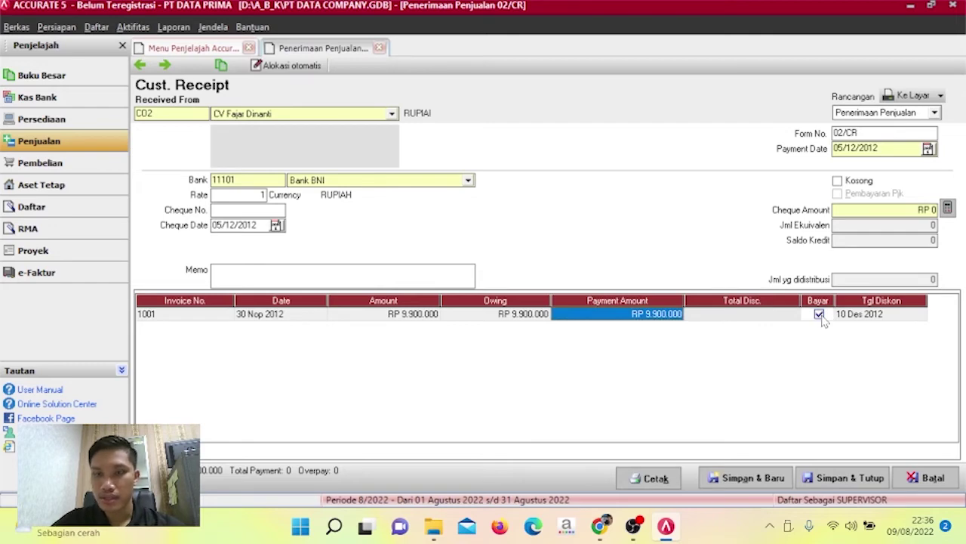
pyautogui.click(793, 317)
# Give invoice 1001 a 198.000 discount to Diskon Penjualan, making the cheque amount 9.702.000.
pyautogui.rightClick(790, 317)
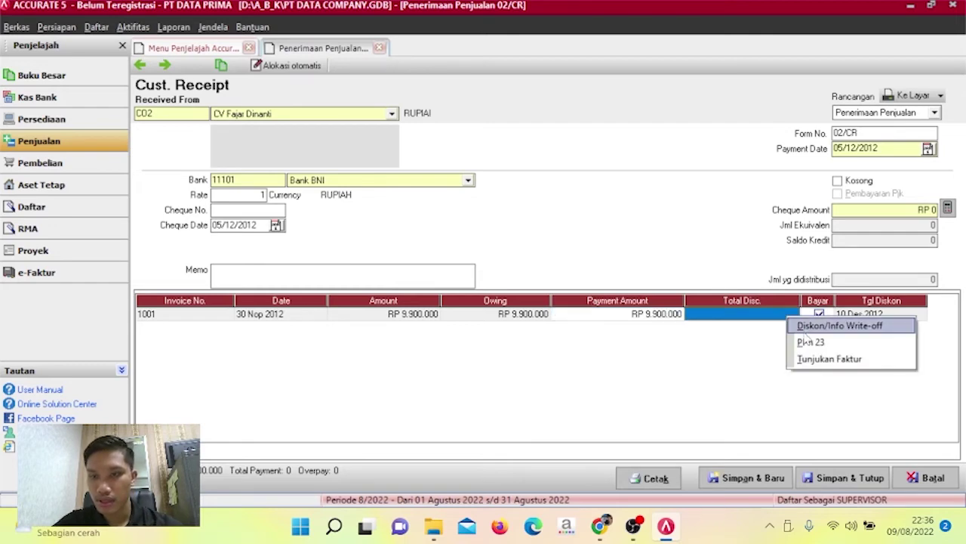
pyautogui.click(804, 331)
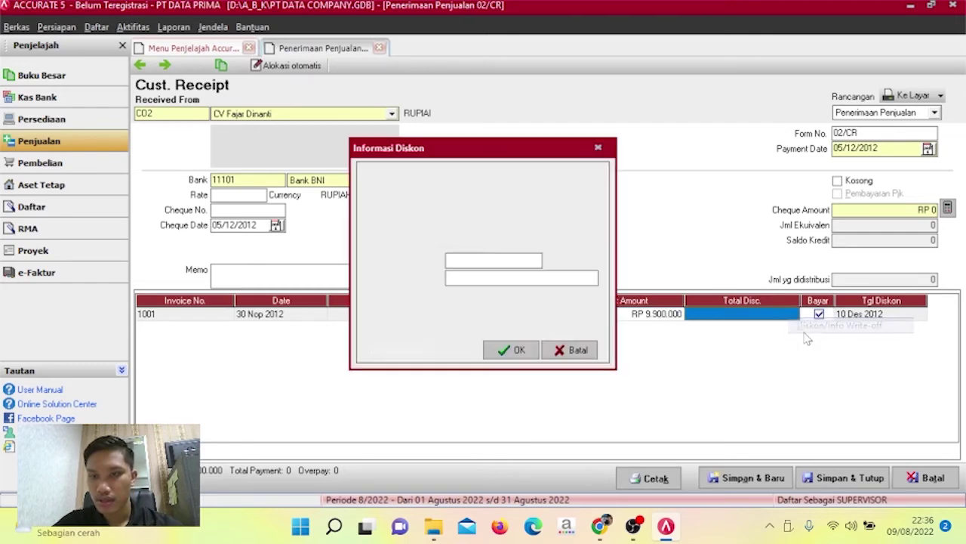
pyautogui.click(533, 259)
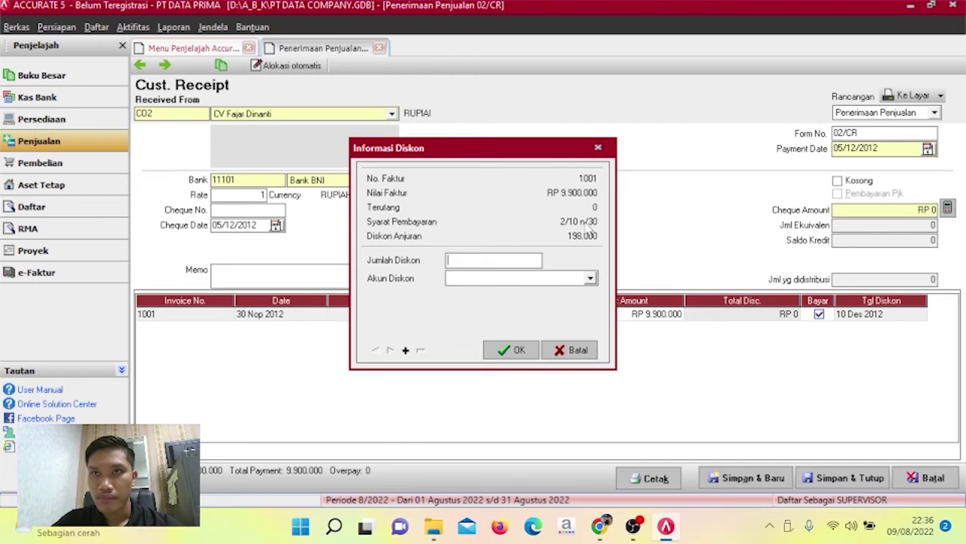
pyautogui.write('1')
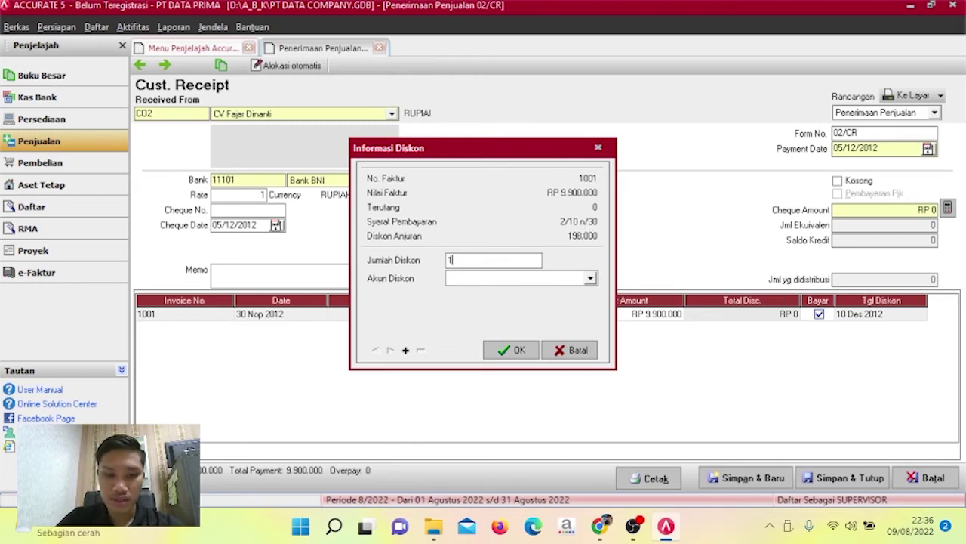
pyautogui.write('98000')
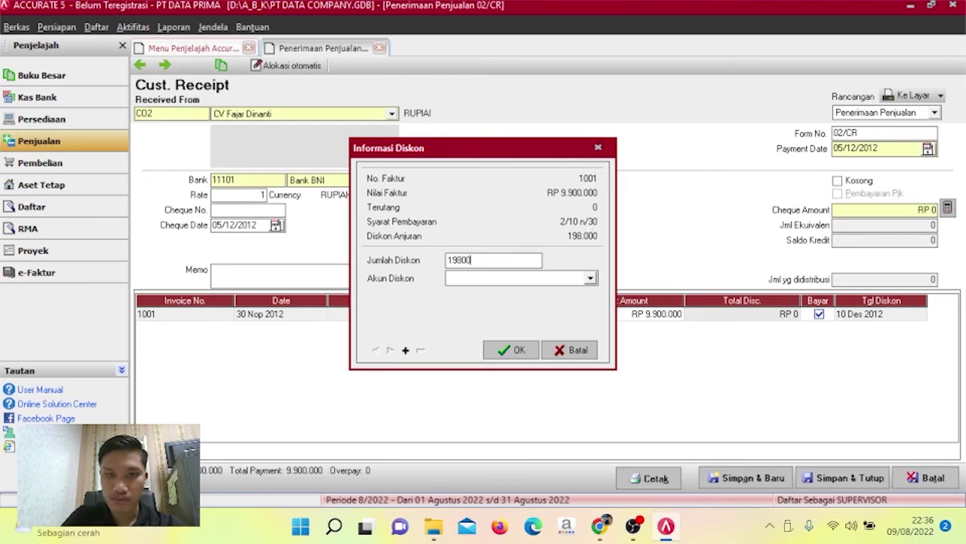
pyautogui.click(557, 279)
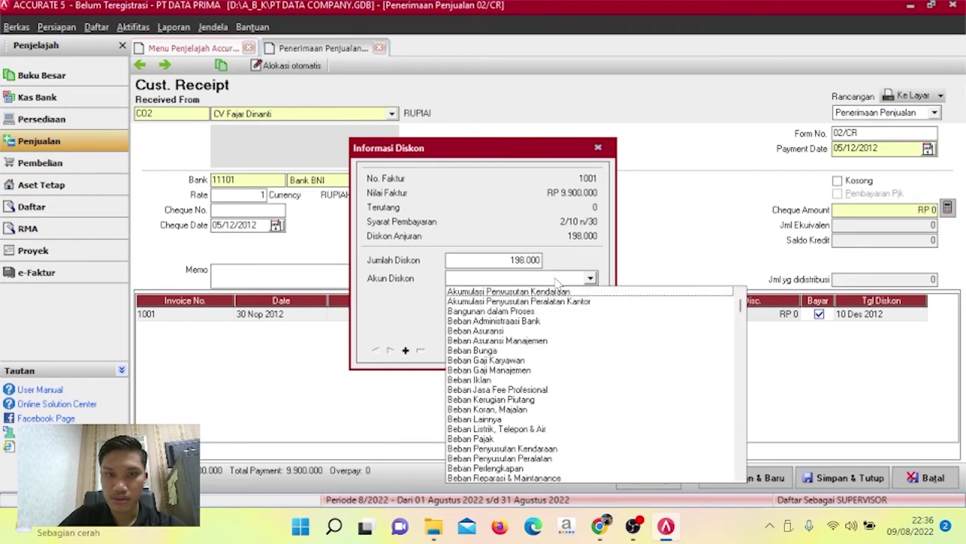
pyautogui.click(557, 280)
pyautogui.write('Disko')
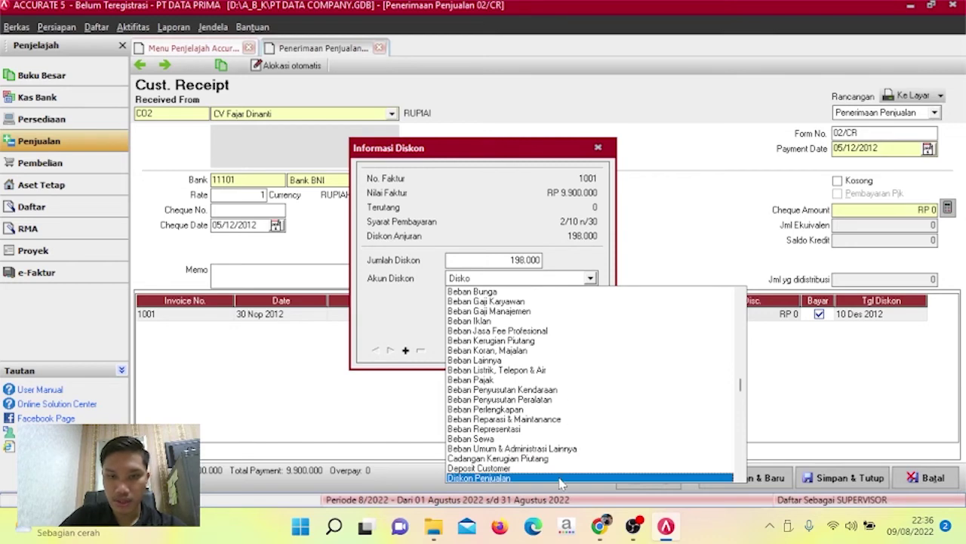
pyautogui.click(558, 477)
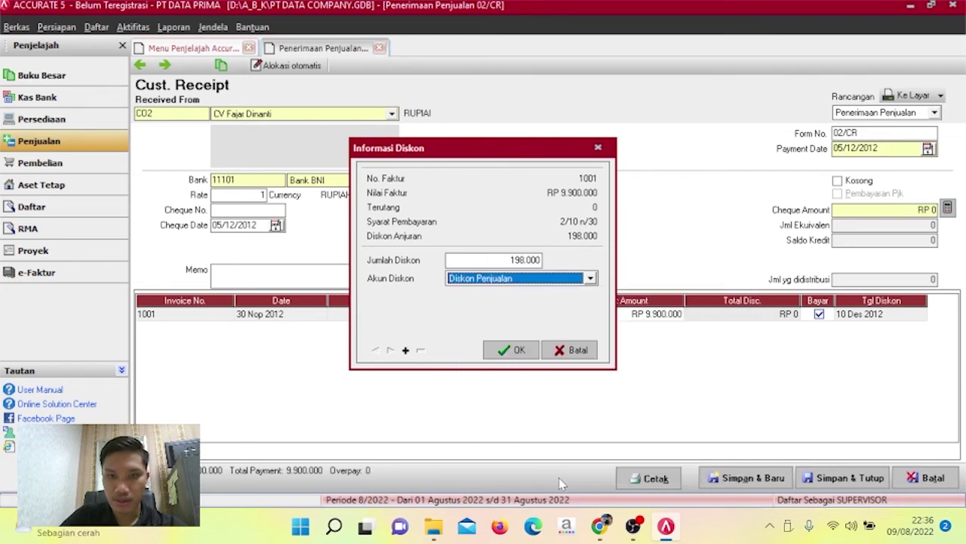
pyautogui.click(517, 349)
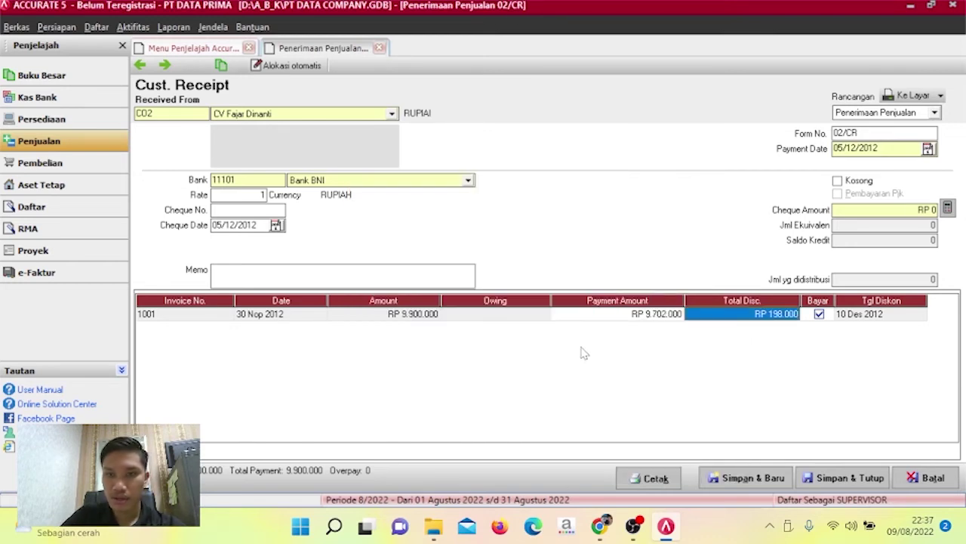
pyautogui.click(948, 209)
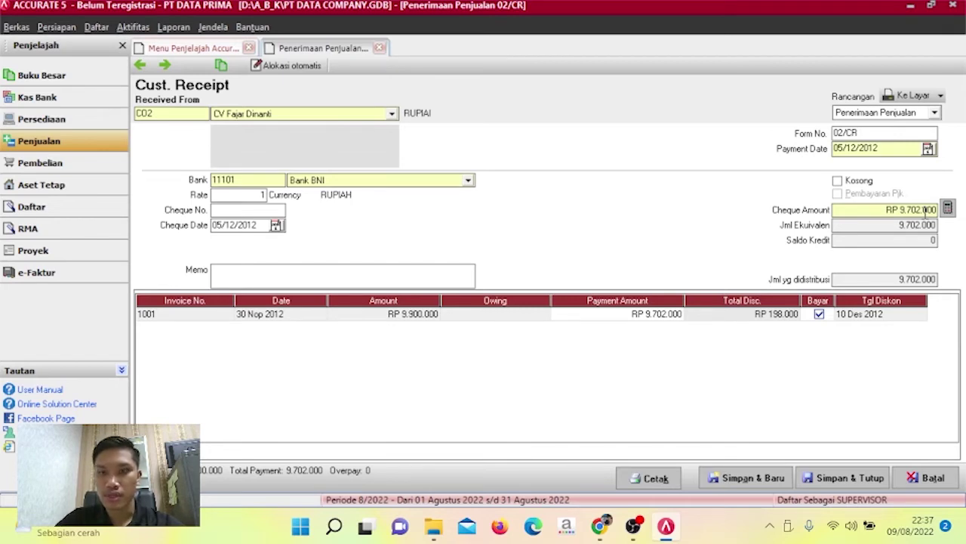
# Save and close receipt 02/CR, then show the Pembelian workflow overview.
pyautogui.click(844, 477)
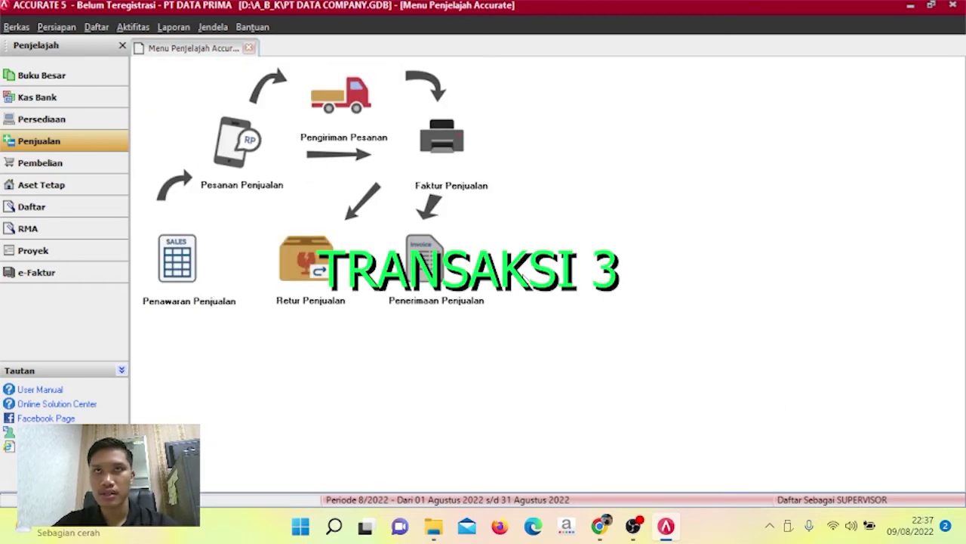
pyautogui.click(117, 175)
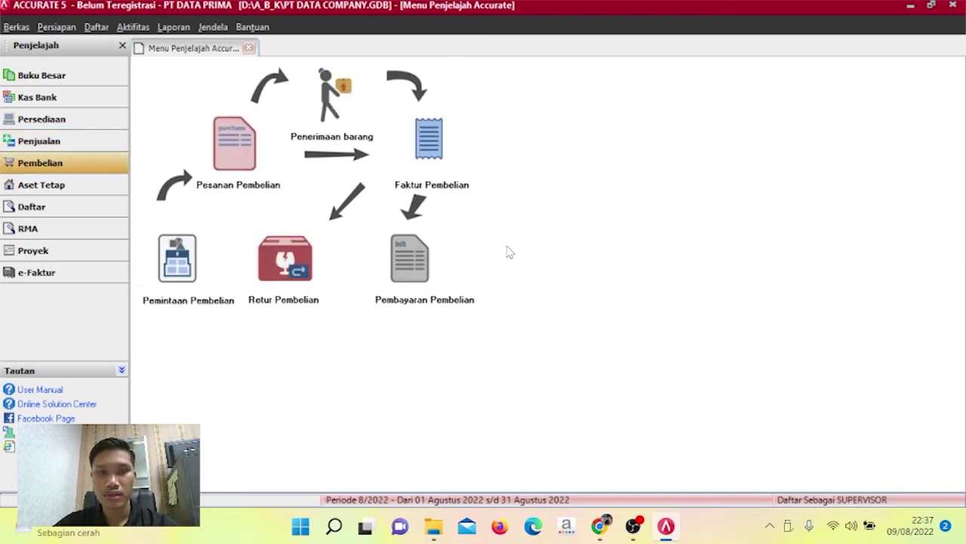
# Start a purchase invoice from vendor PT Langit Biru with invoice number 01/PJ.
pyautogui.click(428, 151)
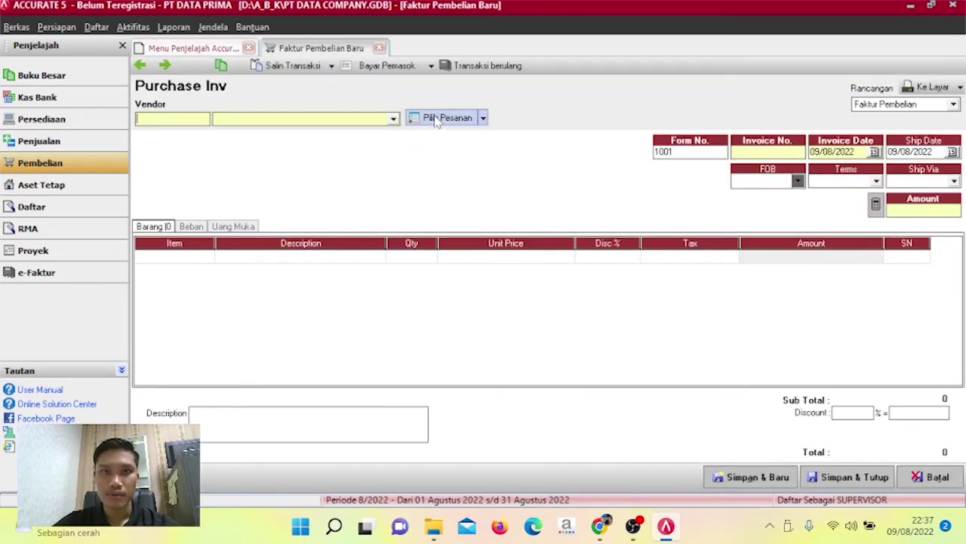
pyautogui.click(394, 120)
pyautogui.click(372, 143)
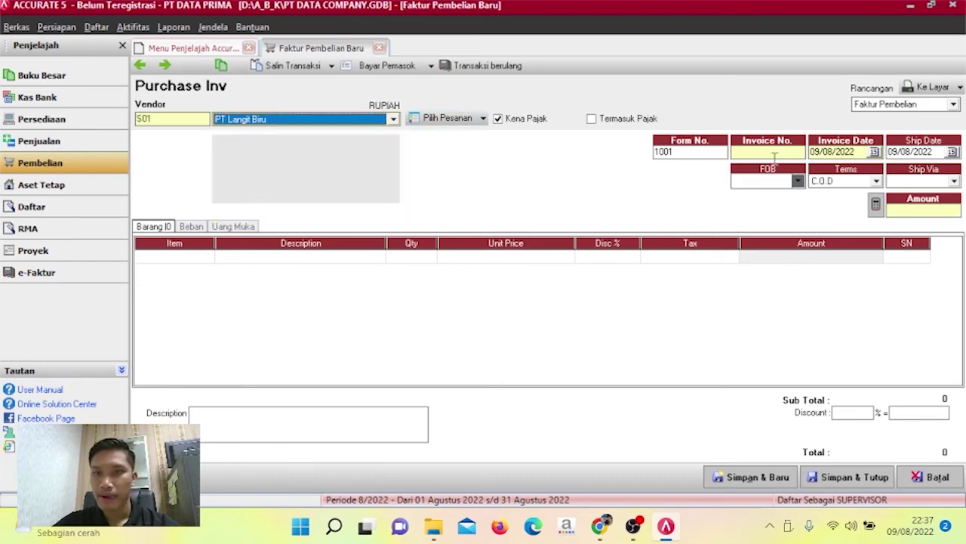
pyautogui.moveTo(690, 151); pyautogui.dragTo(629, 157)
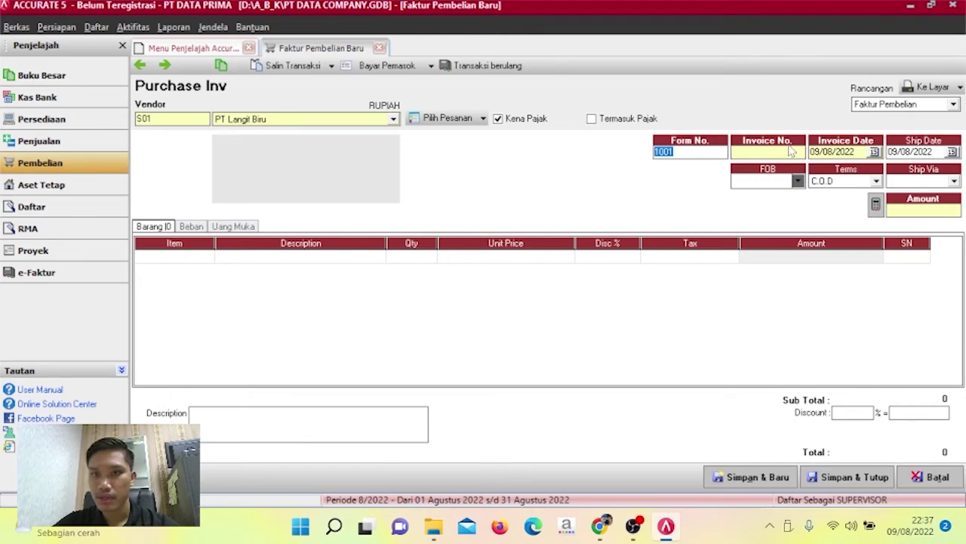
pyautogui.click(787, 150)
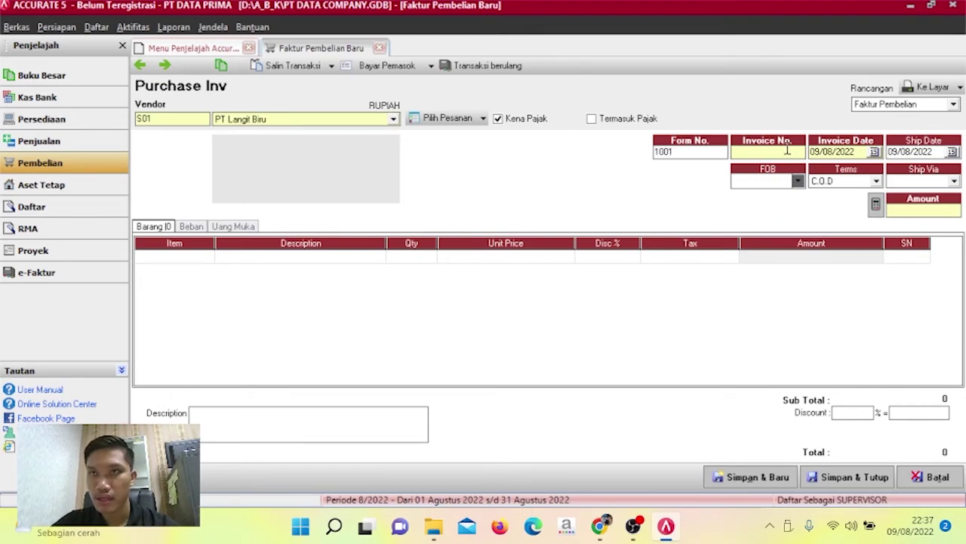
pyautogui.write('01')
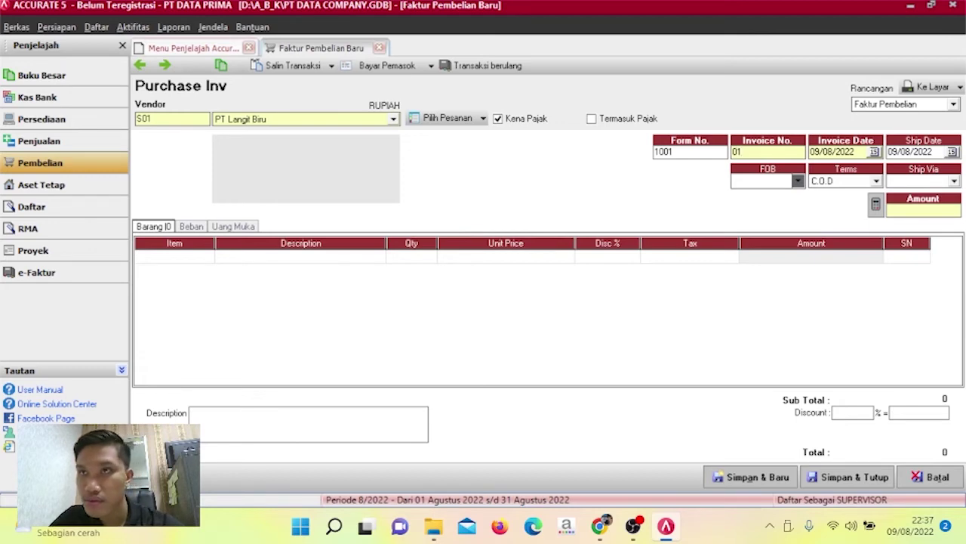
pyautogui.write('/FJ')
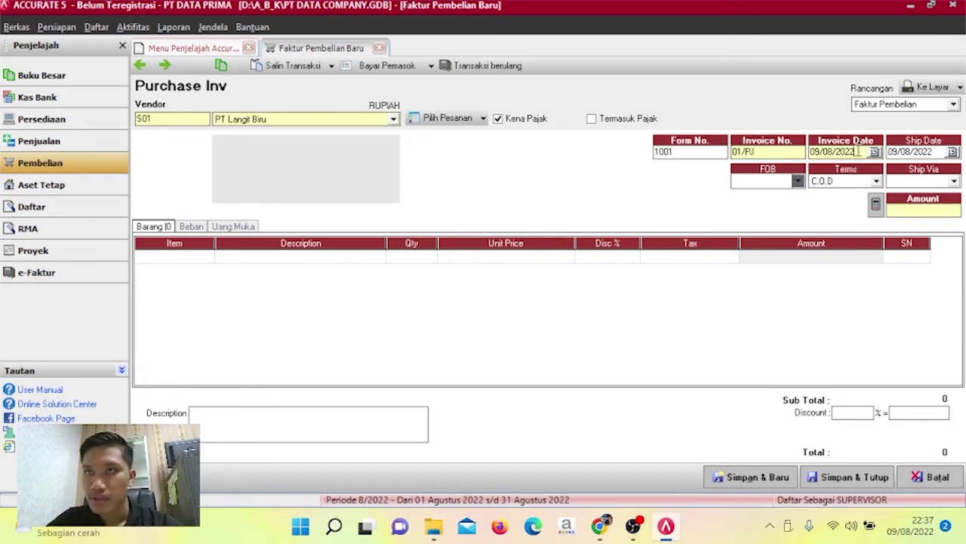
# Set invoice and ship dates to 07/12/2012 with 5/20 n/30 payment terms.
pyautogui.moveTo(855, 151); pyautogui.dragTo(785, 168)
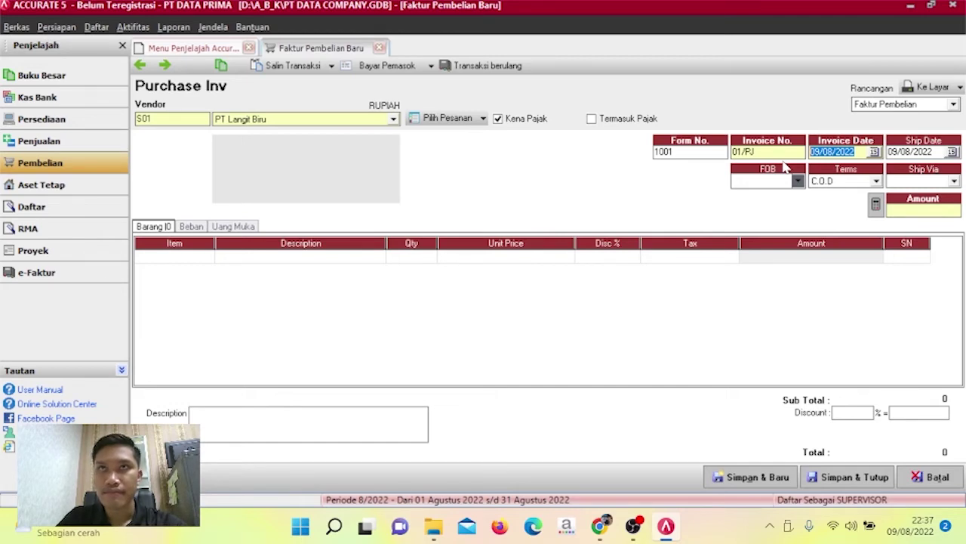
pyautogui.write('07/12/')
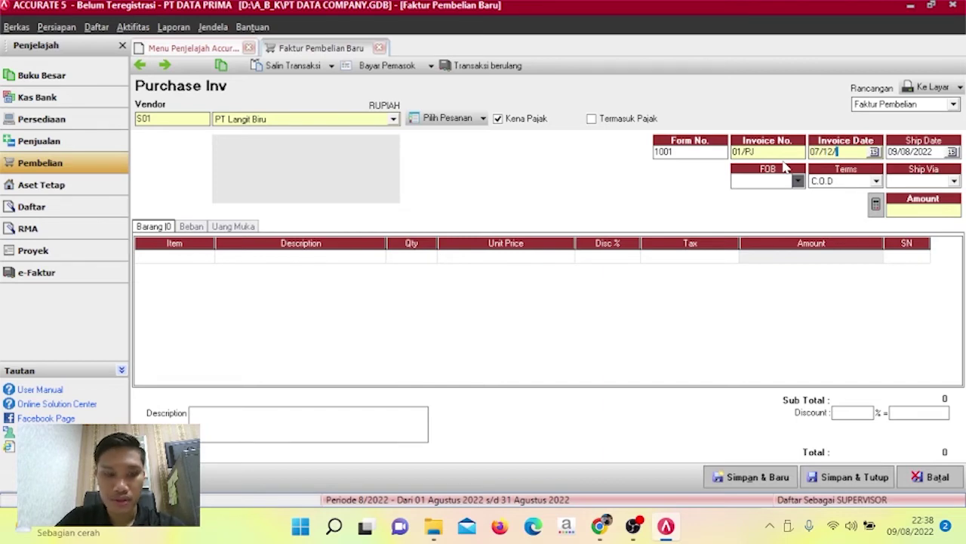
pyautogui.write('2012')
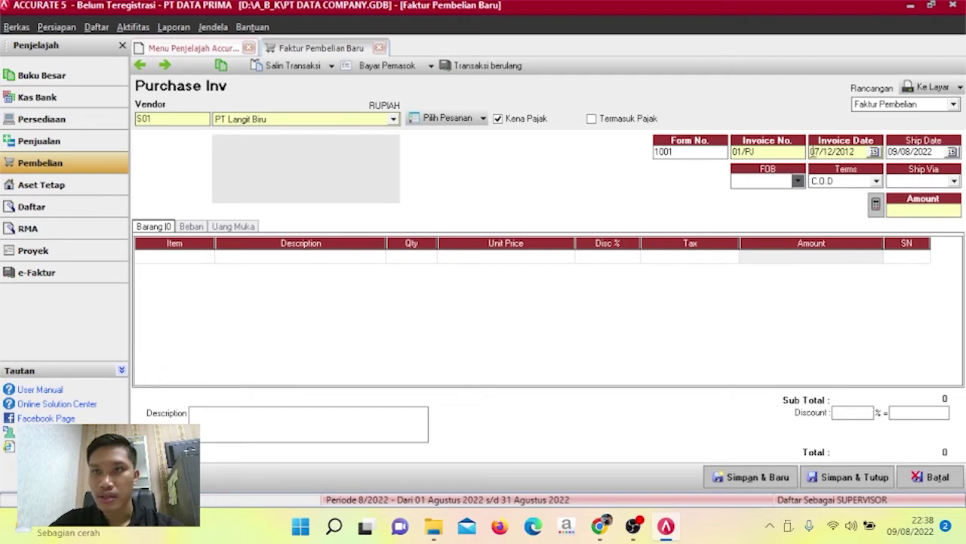
pyautogui.moveTo(856, 149); pyautogui.dragTo(803, 159)
pyautogui.hotkey('ctrl', 'c')
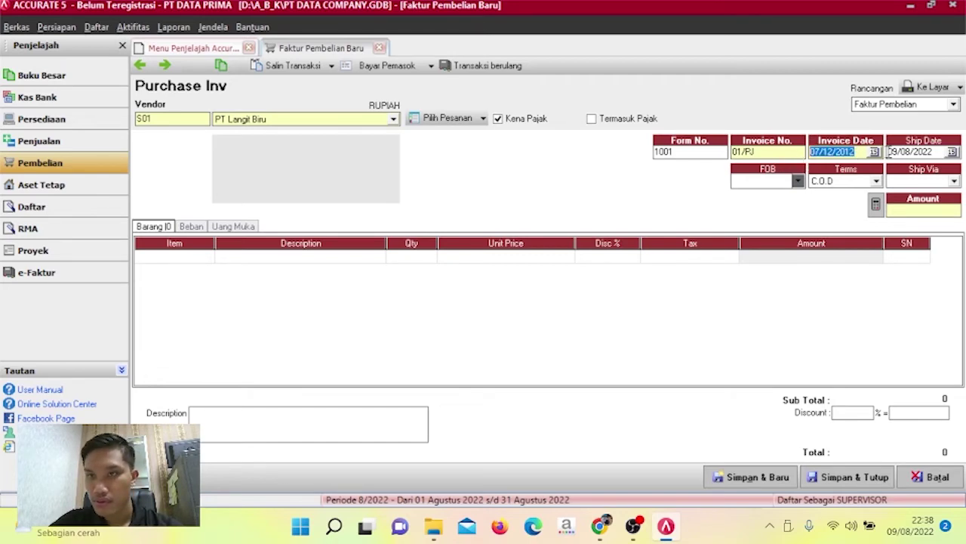
pyautogui.moveTo(891, 152); pyautogui.dragTo(936, 151)
pyautogui.press('BackSpace')
pyautogui.press('BackSpace')
pyautogui.press('BackSpace')
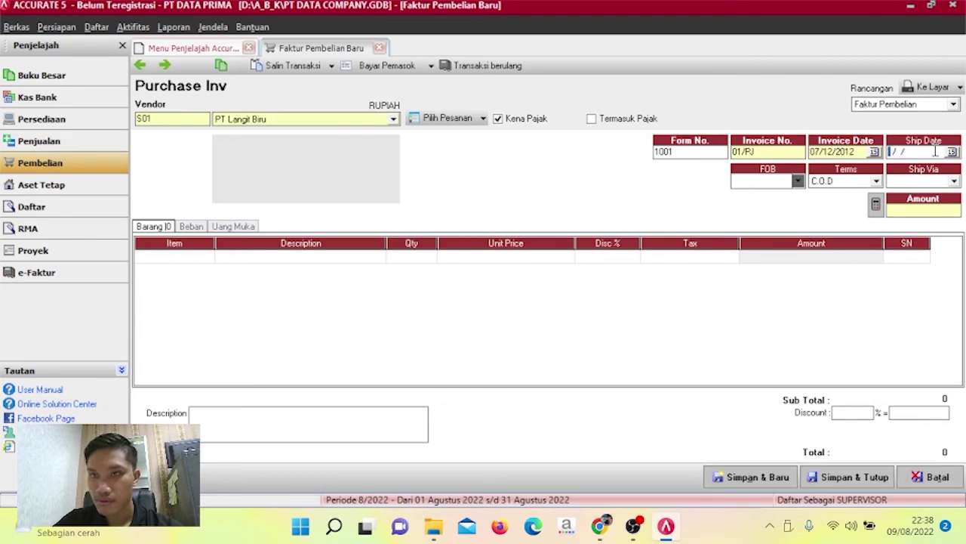
pyautogui.hotkey('ctrl', 'v')
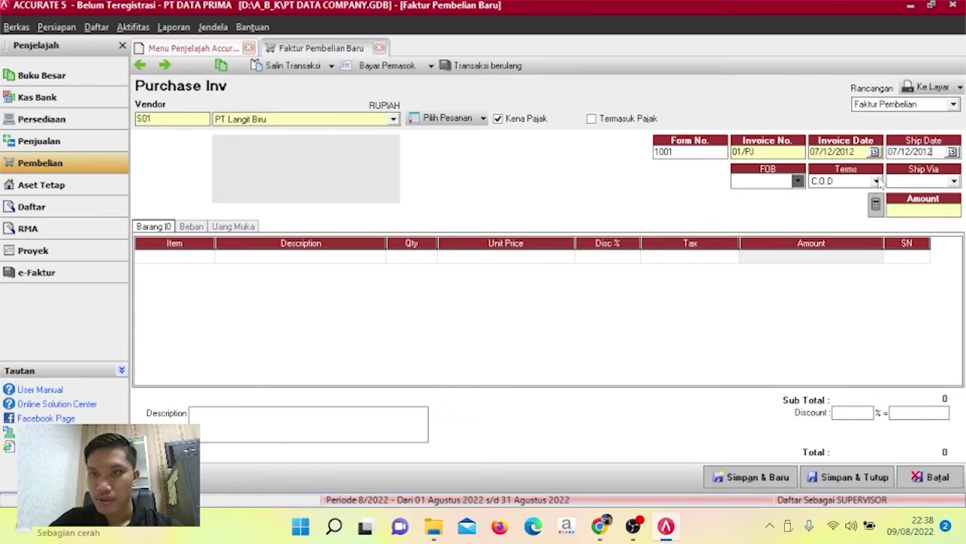
pyautogui.click(877, 181)
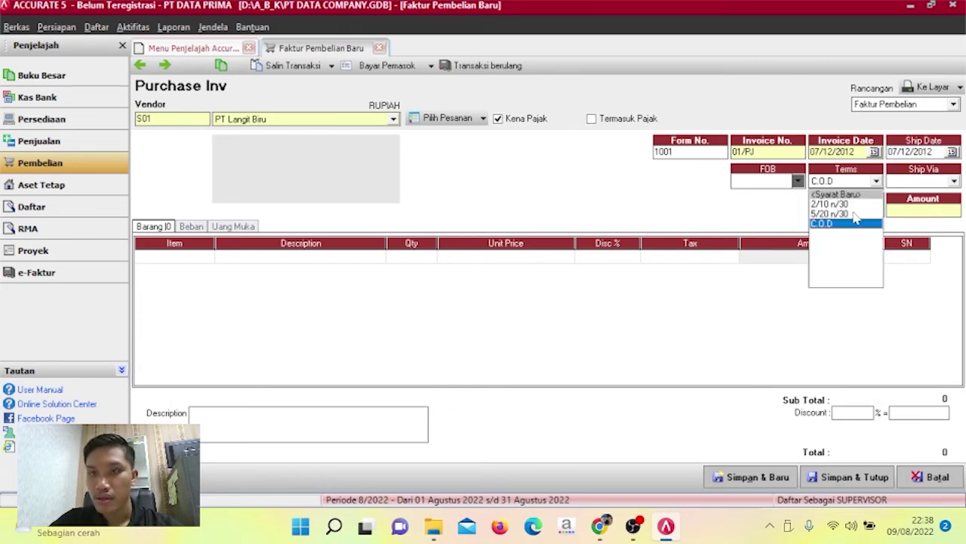
pyautogui.click(856, 215)
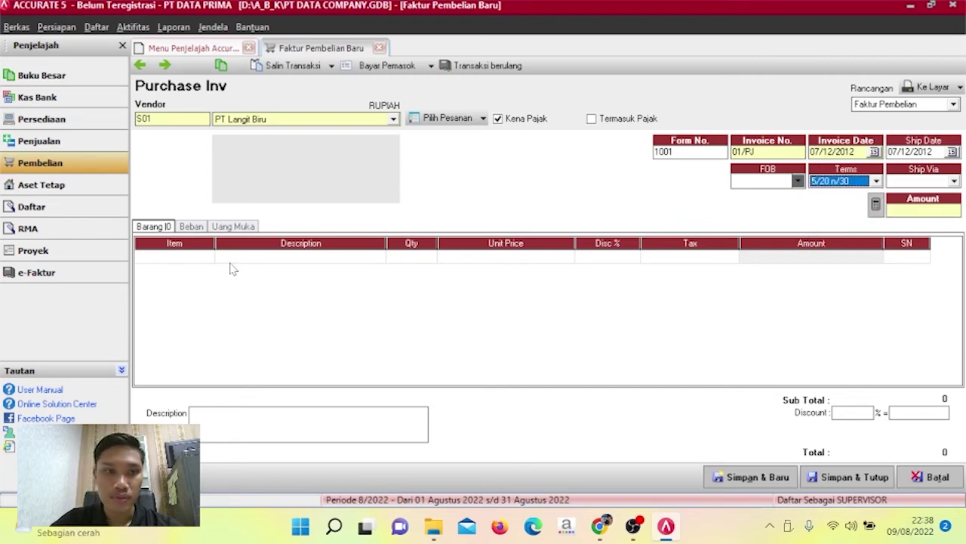
pyautogui.click(204, 255)
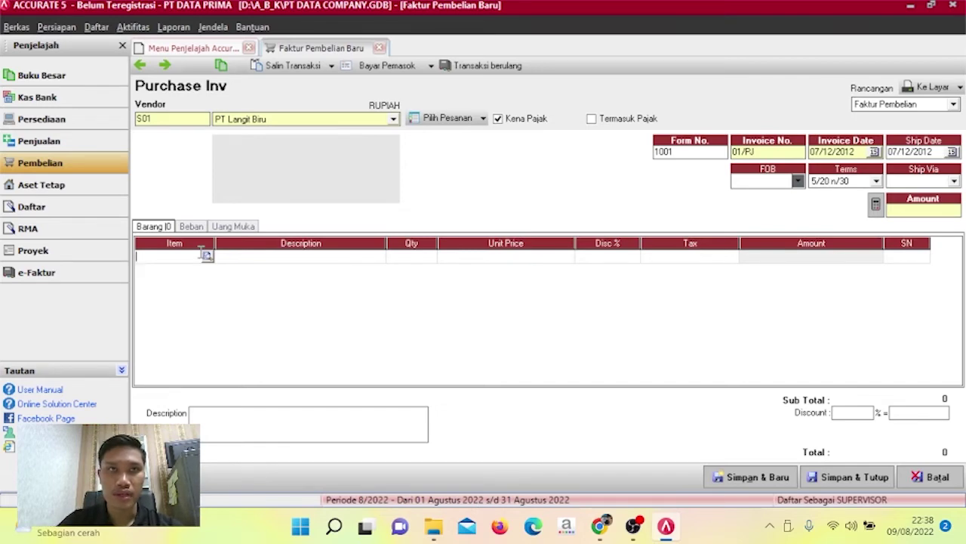
# Put Travel Time on the first invoice line with quantity 12.
pyautogui.click(383, 259)
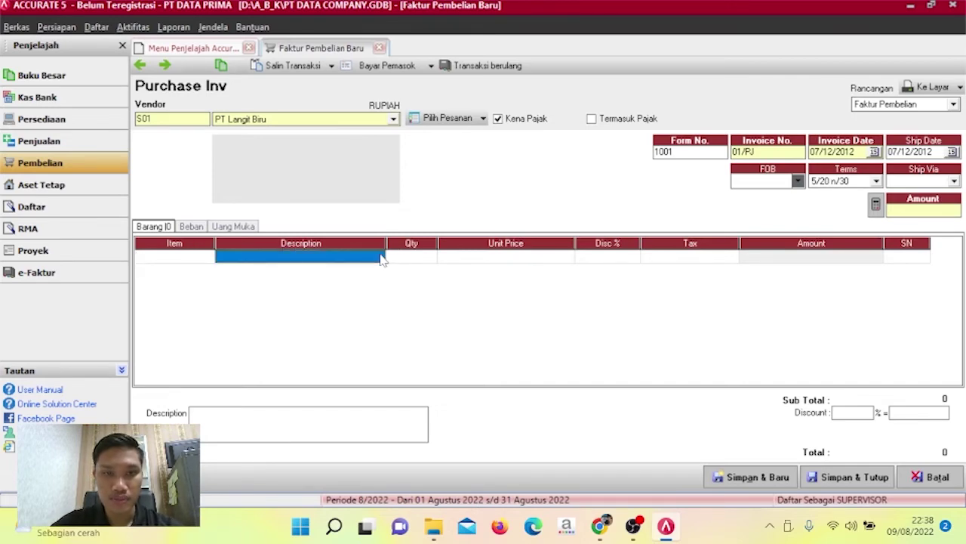
pyautogui.click(210, 257)
pyautogui.click(208, 257)
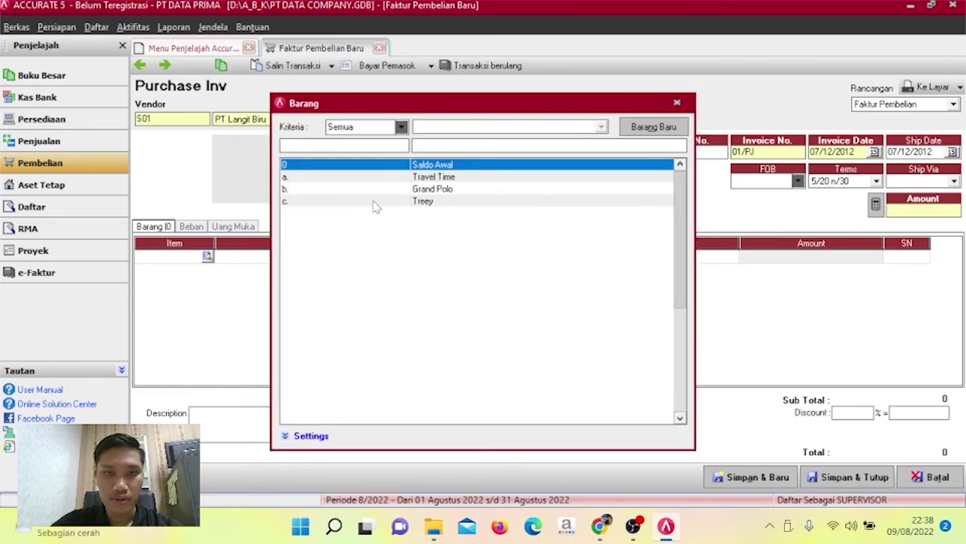
pyautogui.click(417, 178)
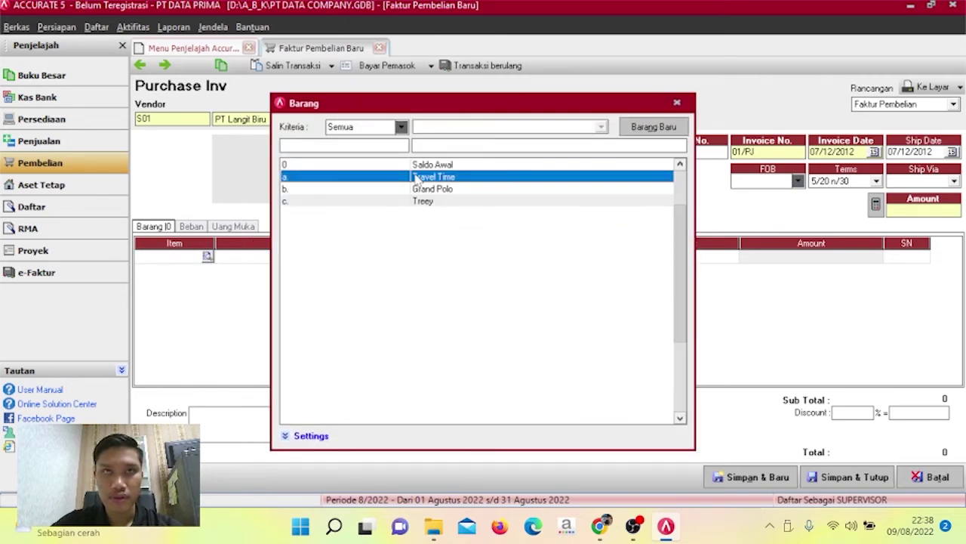
pyautogui.doubleClick(427, 181)
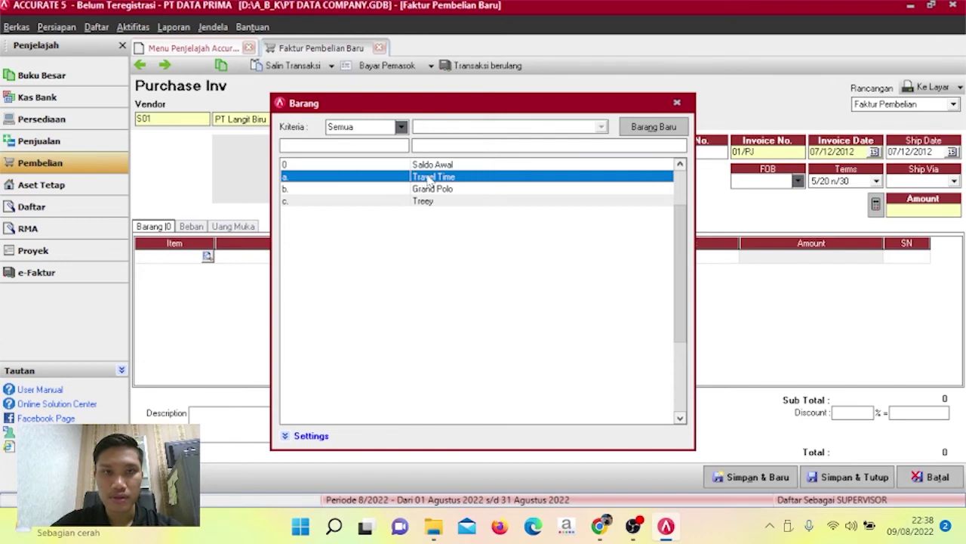
pyautogui.click(404, 258)
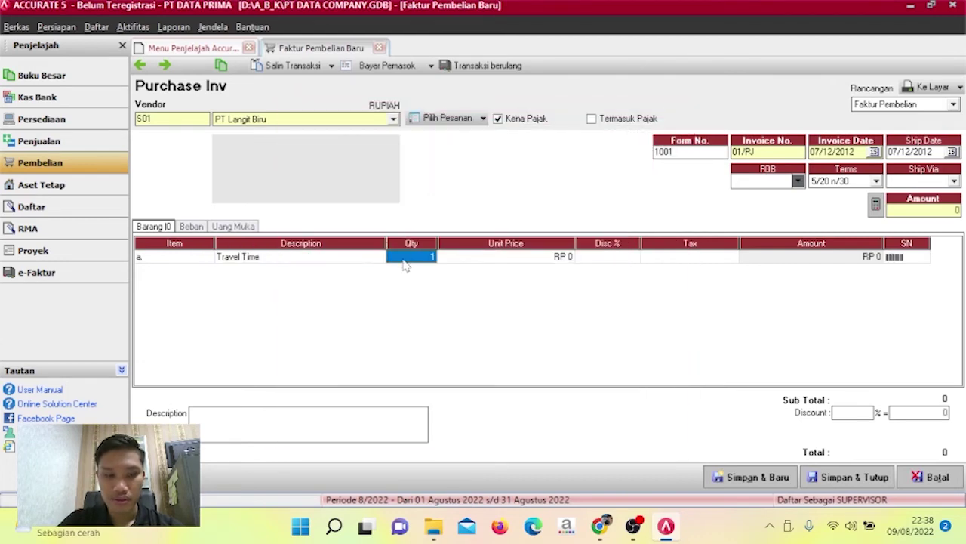
pyautogui.click(404, 257)
pyautogui.write('2')
pyautogui.press('Tab')
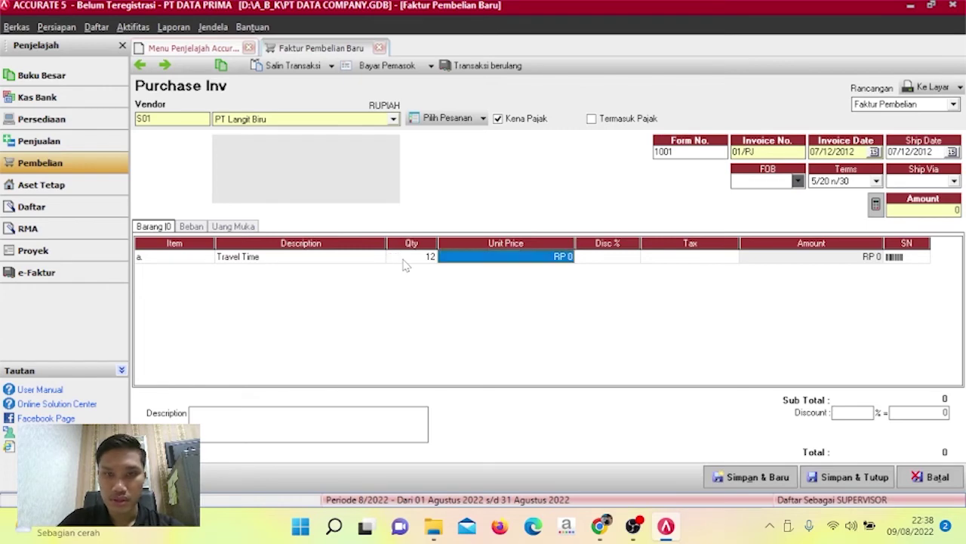
# Set the Travel Time unit price to RP 500.000 and mark it taxable (T).
pyautogui.write('5000000')
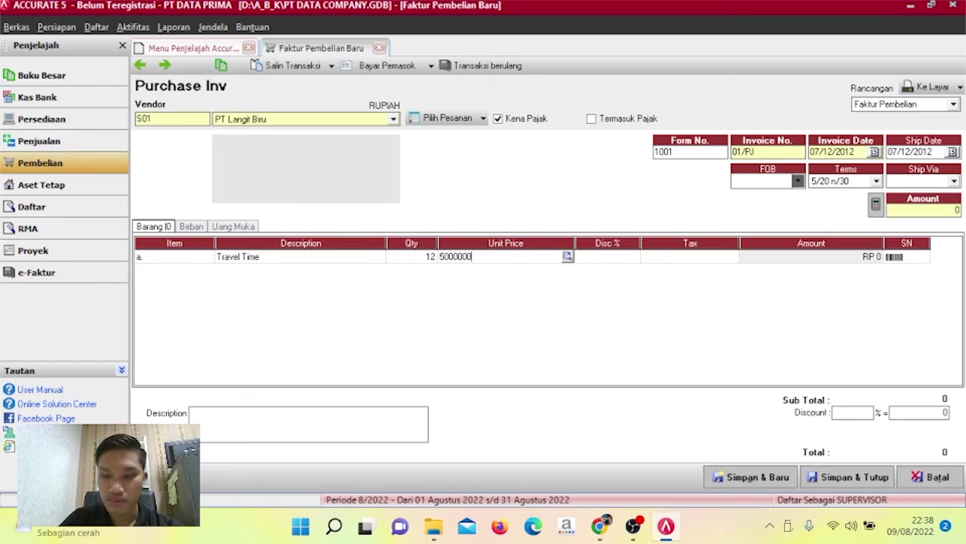
pyautogui.press('Tab')
pyautogui.hotkey('shift', 'Tab')
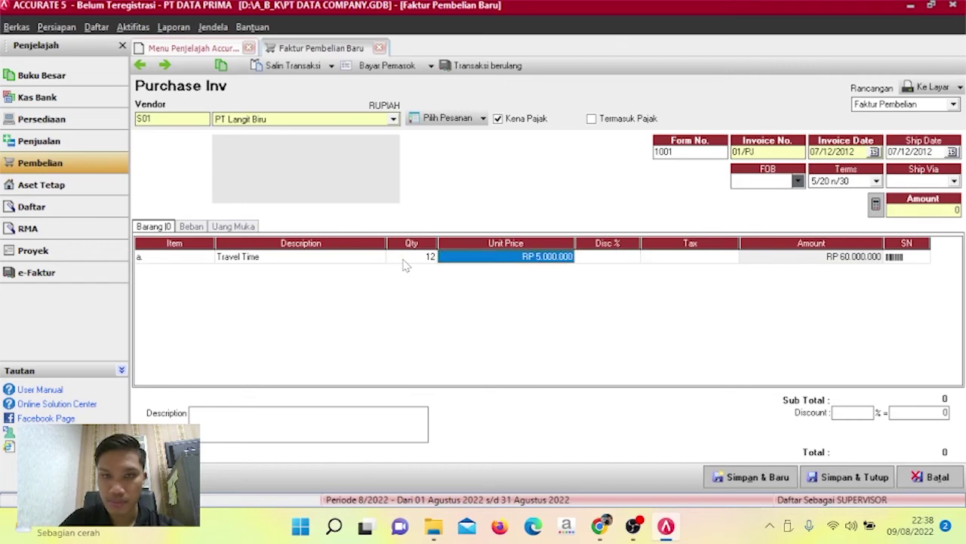
pyautogui.write('500000')
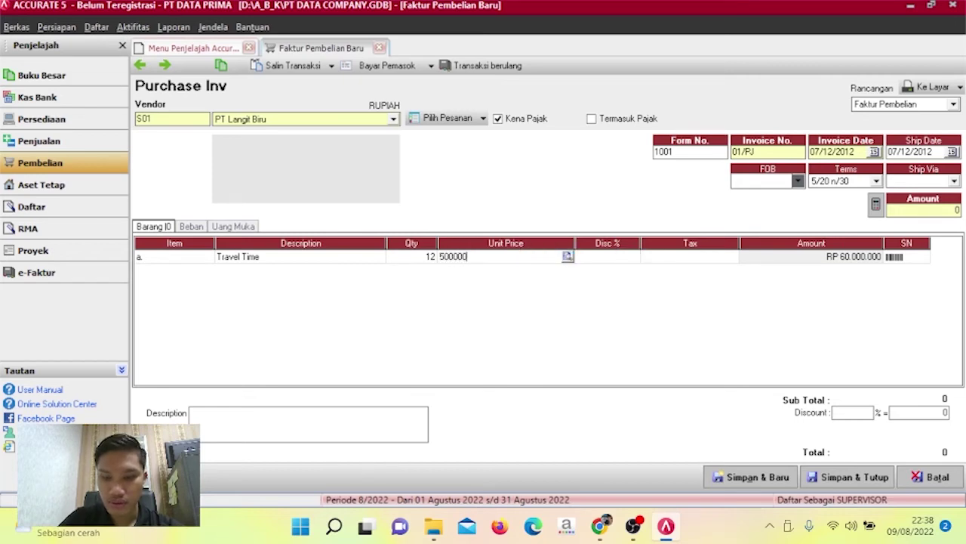
pyautogui.press('Tab')
pyautogui.press('Tab')
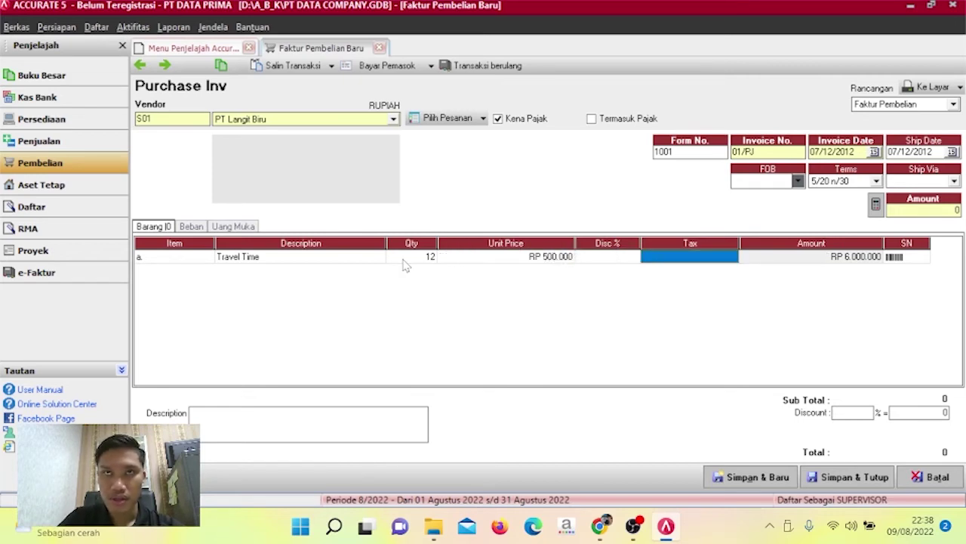
pyautogui.write('T')
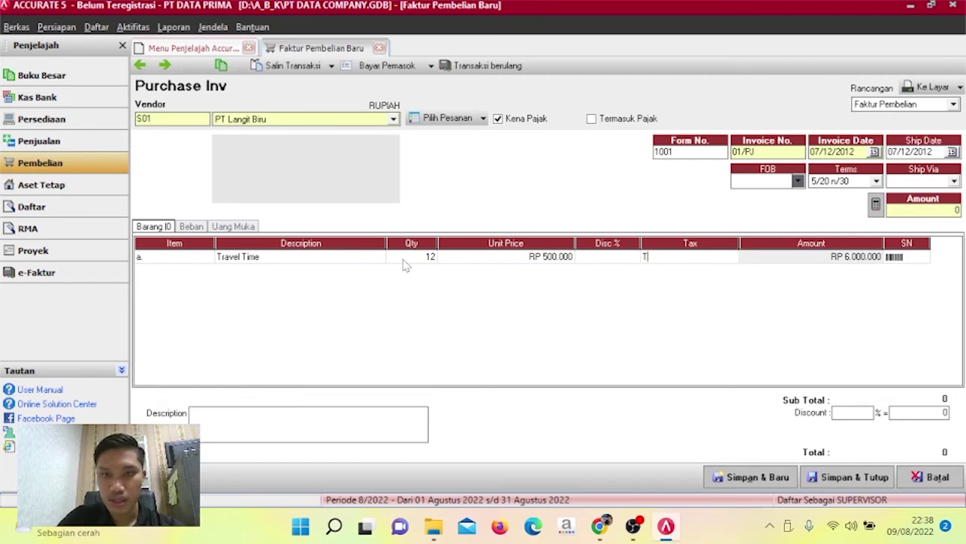
pyautogui.press('Tab')
pyautogui.press('Tab')
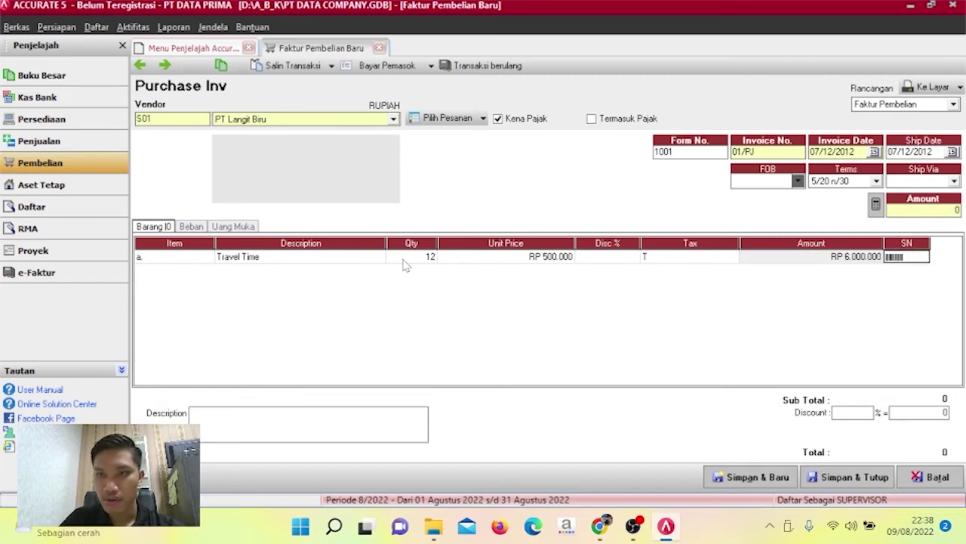
pyautogui.press('Tab')
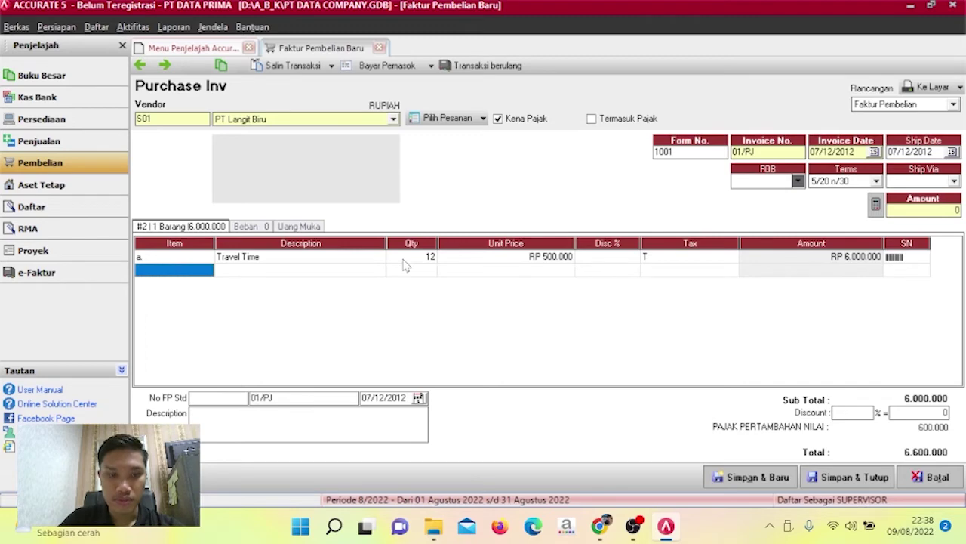
pyautogui.click(203, 274)
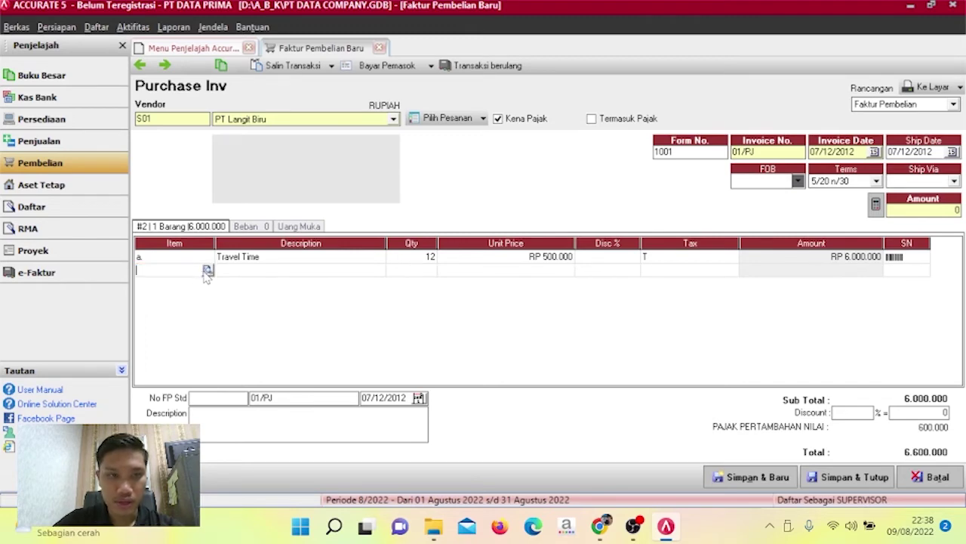
# Add Grand Polo as the second line: quantity 10, unit price RP 800.000, taxed.
pyautogui.click(207, 270)
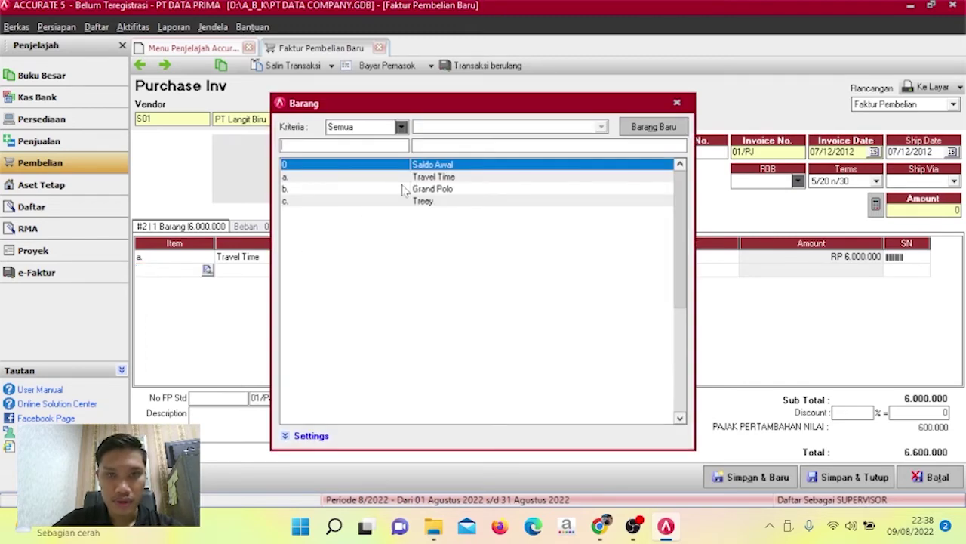
pyautogui.doubleClick(402, 189)
pyautogui.press('Tab')
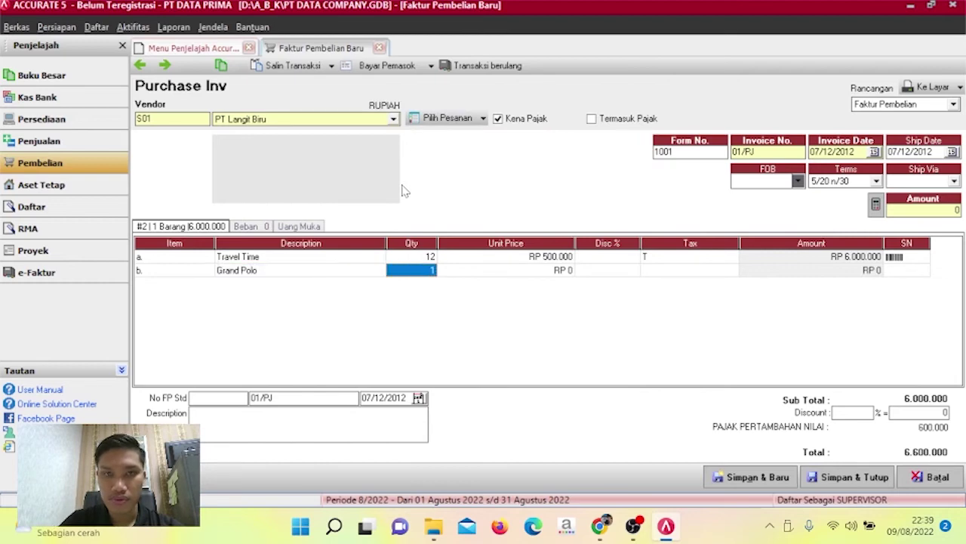
pyautogui.write('10')
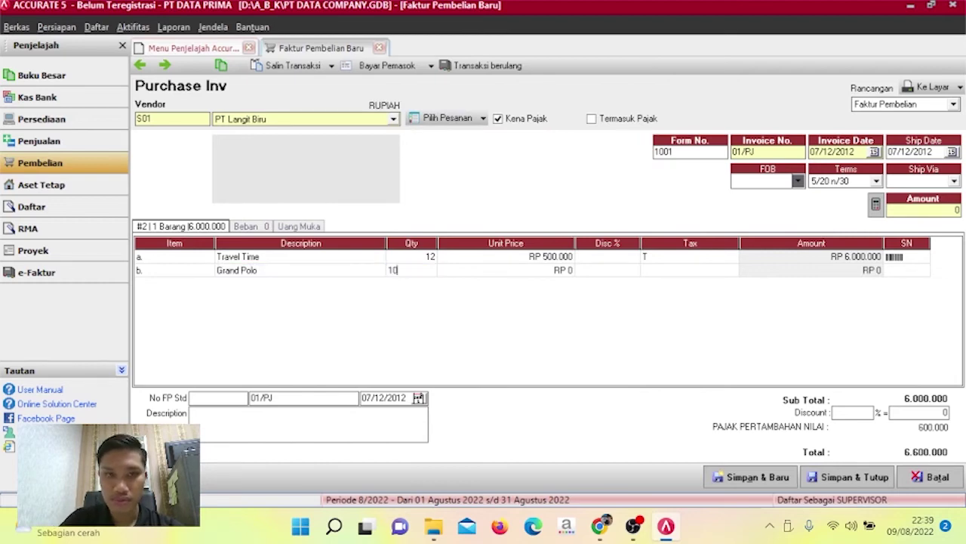
pyautogui.press('Tab')
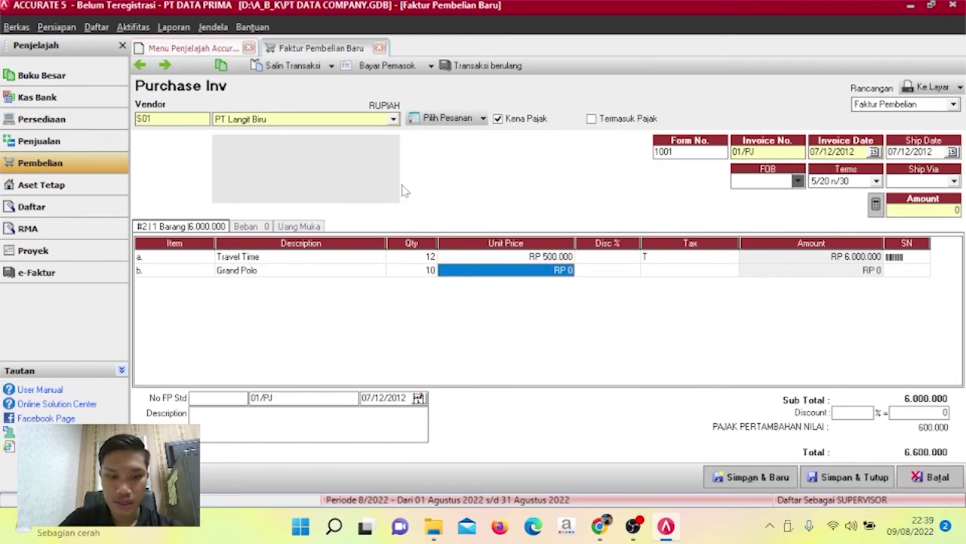
pyautogui.write('800000')
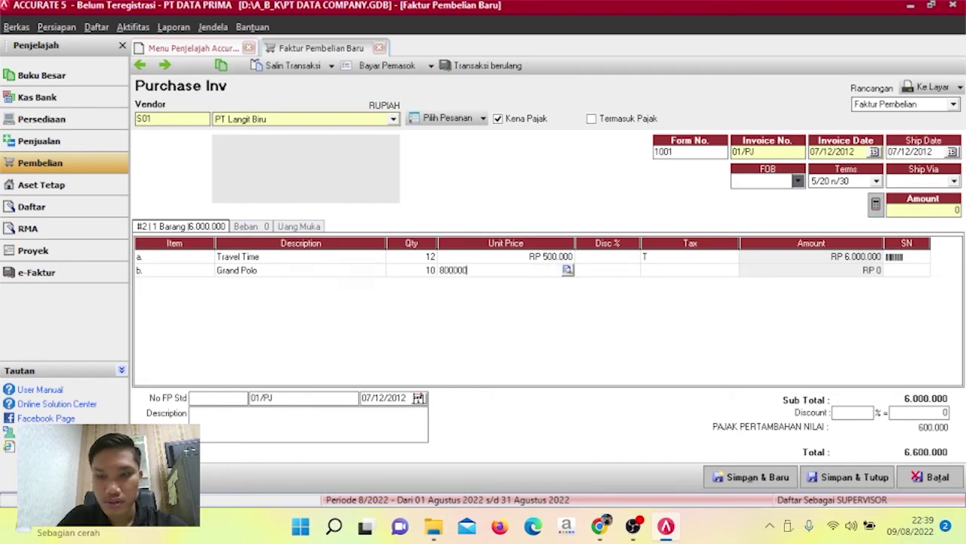
pyautogui.press('Tab')
pyautogui.press('Tab')
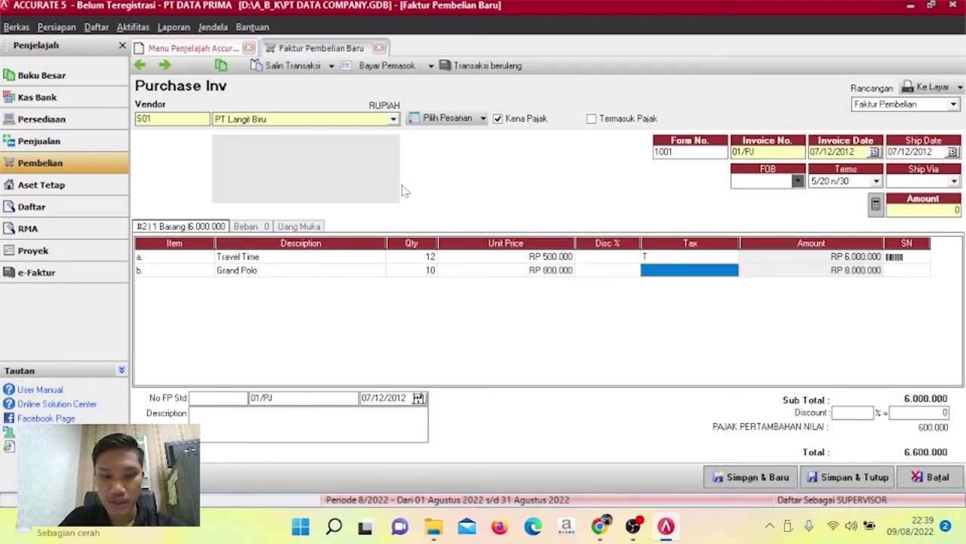
pyautogui.write('T')
pyautogui.press('Tab')
pyautogui.press('Tab')
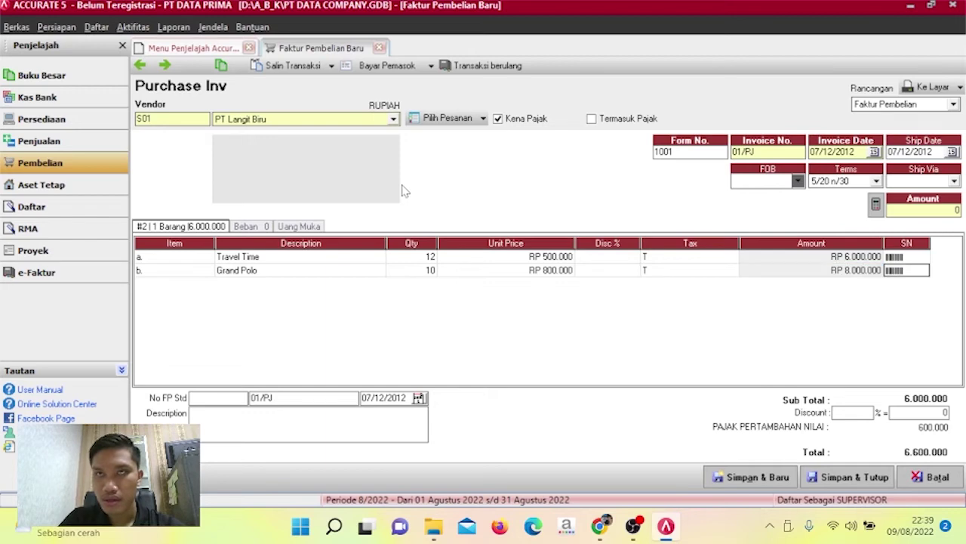
pyautogui.press('Tab')
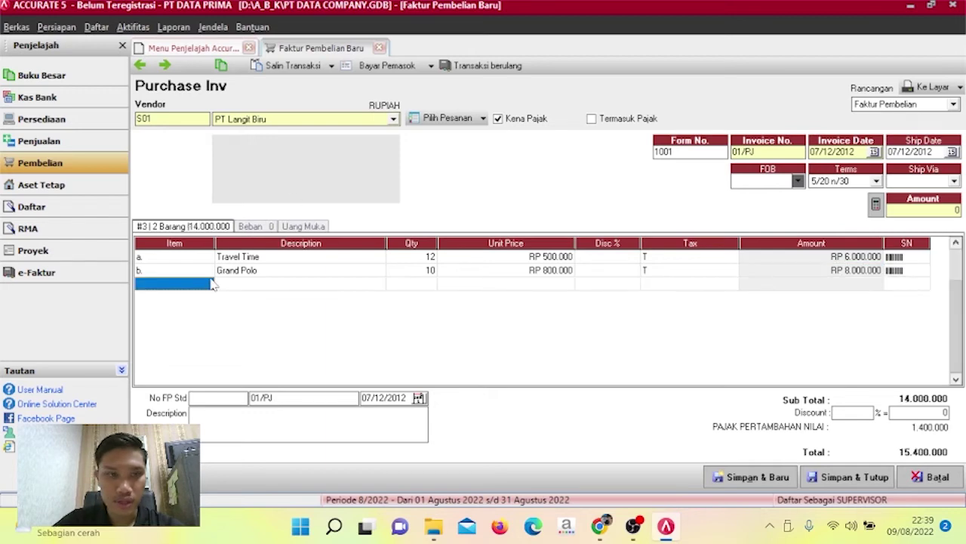
pyautogui.click(207, 283)
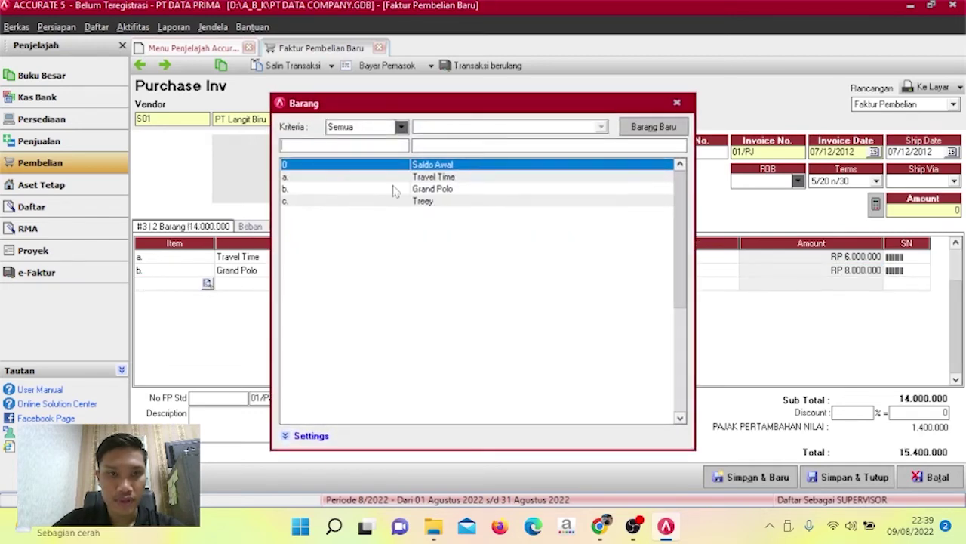
# Add Treey as the third line: quantity 8, unit price RP 300.000, taxed.
pyautogui.doubleClick(404, 203)
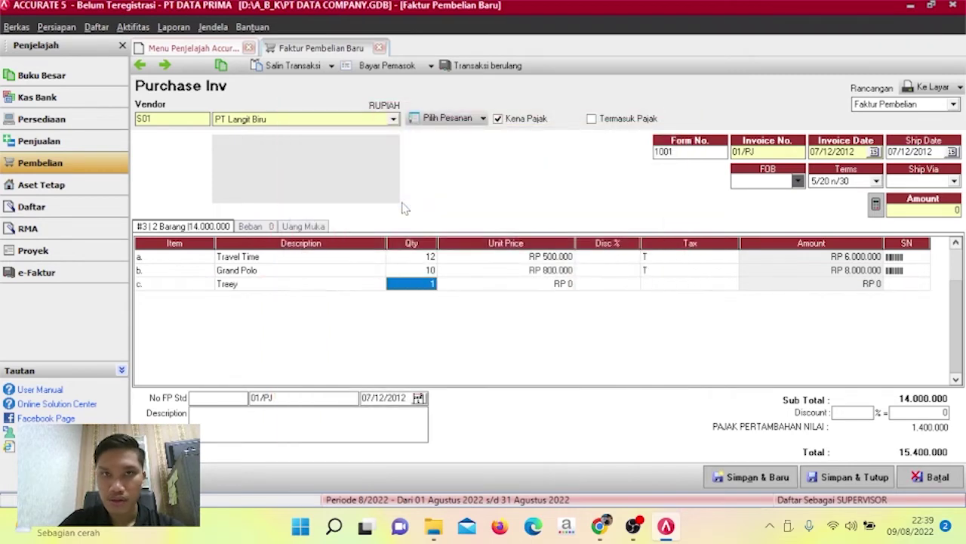
pyautogui.write('8')
pyautogui.press('Tab')
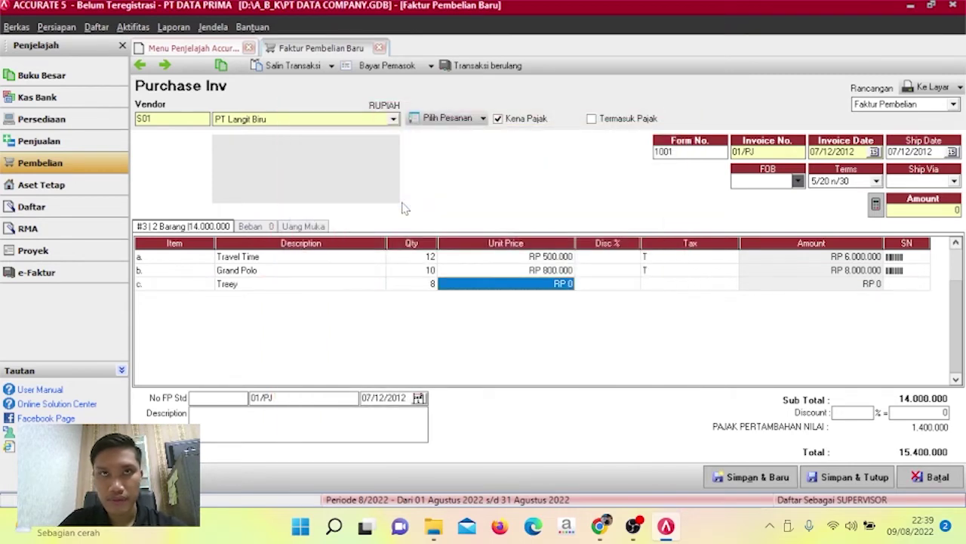
pyautogui.write('3000000')
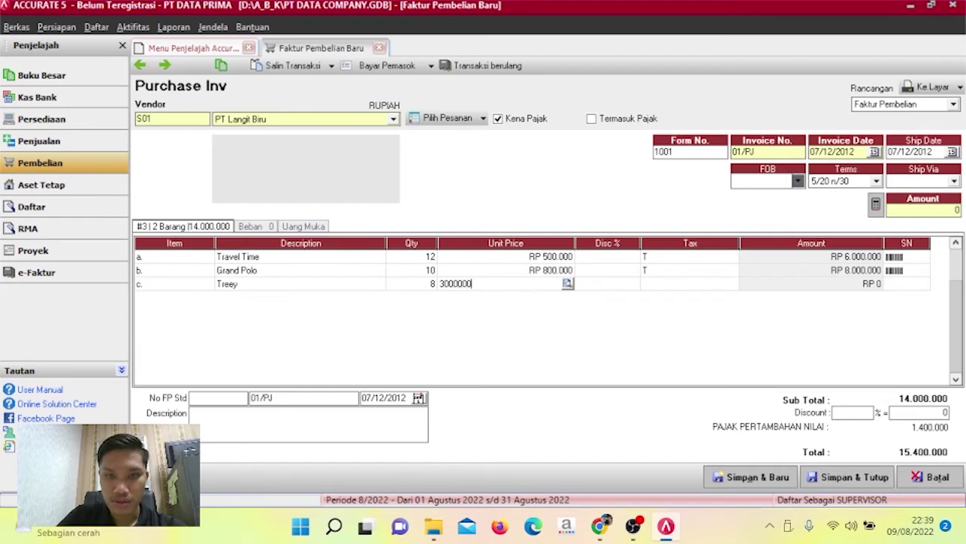
pyautogui.press('Tab')
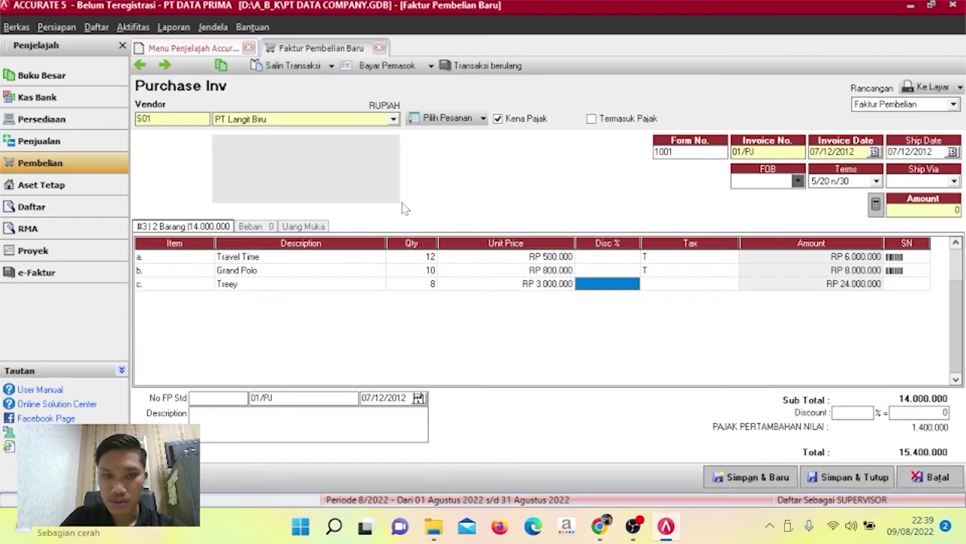
pyautogui.hotkey('shift', 'Tab')
pyautogui.write('300000')
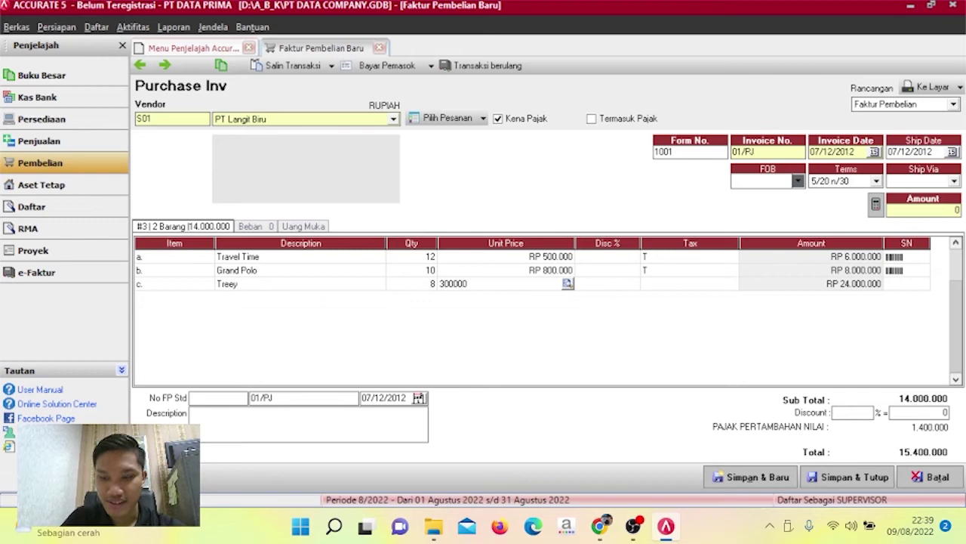
pyautogui.press('Tab')
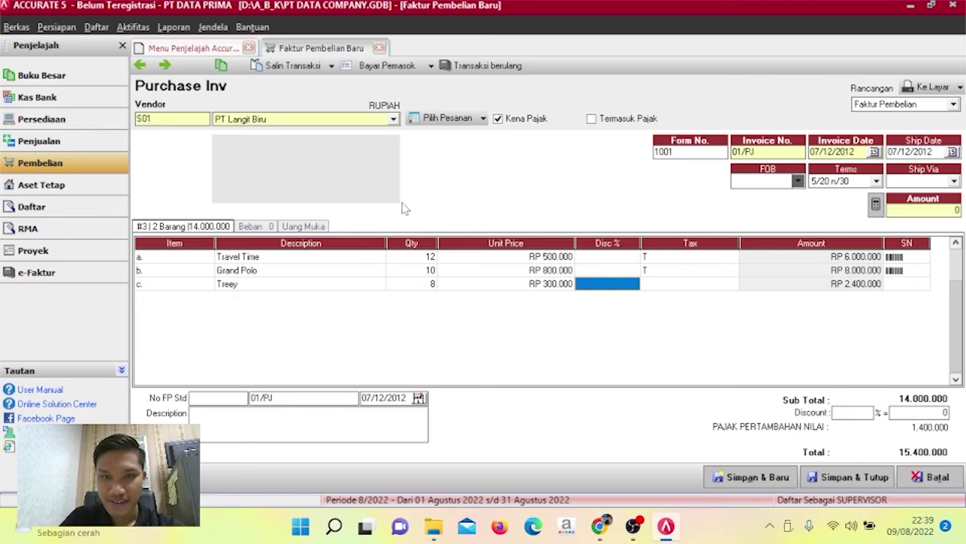
pyautogui.press('Tab')
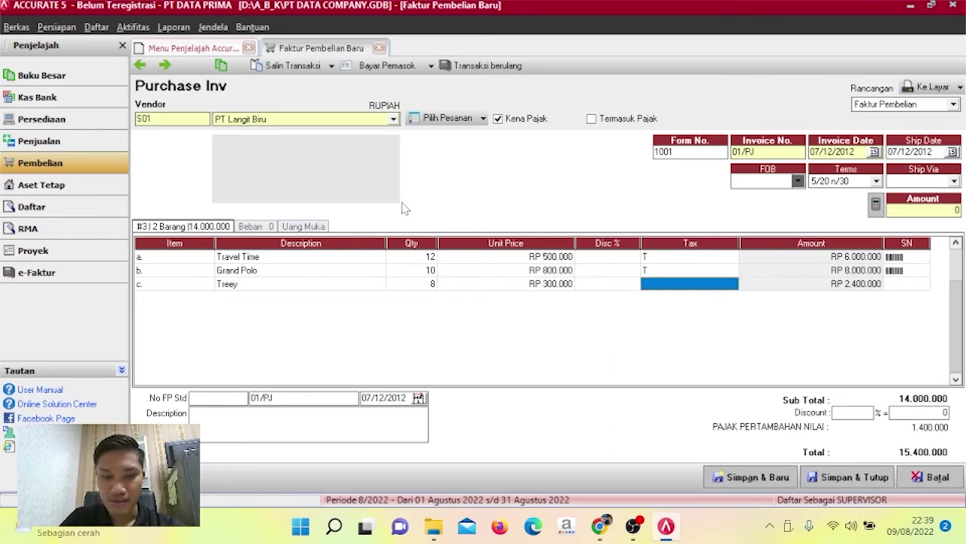
pyautogui.write('T')
pyautogui.press('Tab')
pyautogui.press('Tab')
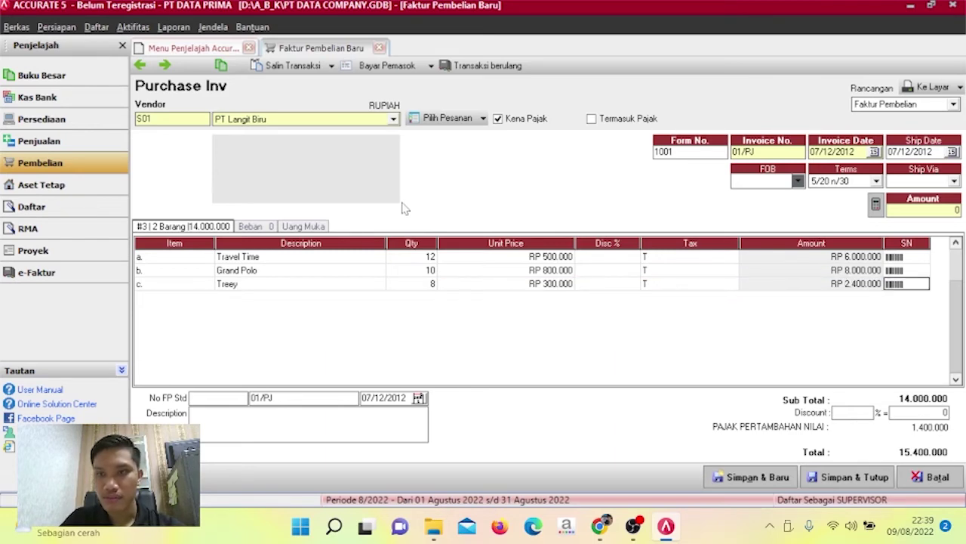
pyautogui.press('Tab')
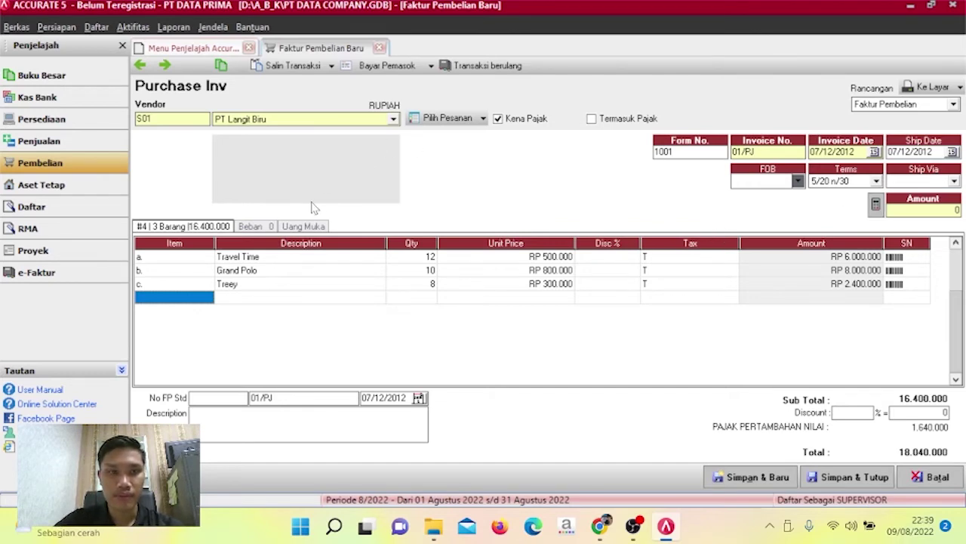
pyautogui.click(254, 226)
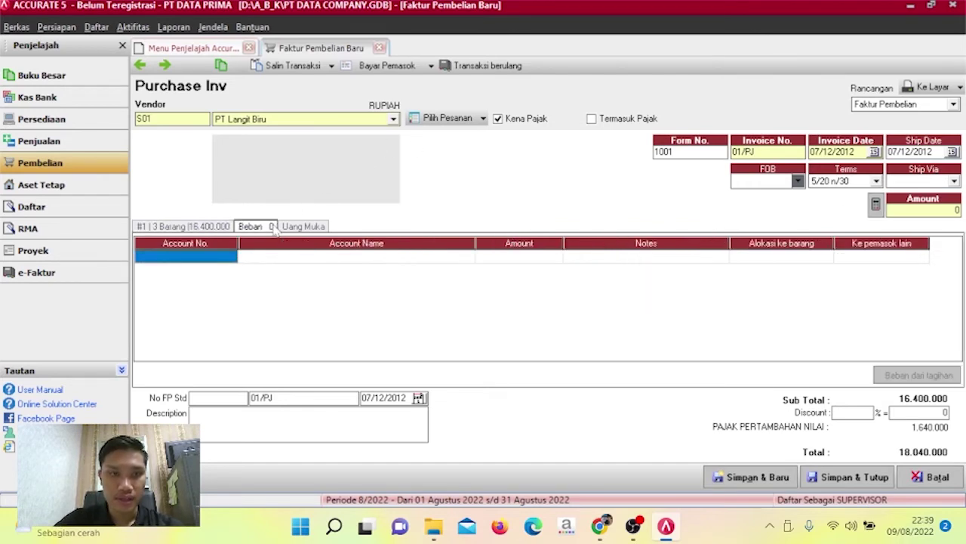
# Add a 200.000 expense charged to account 51000 Harga Pokok Penjualan.
pyautogui.click(231, 258)
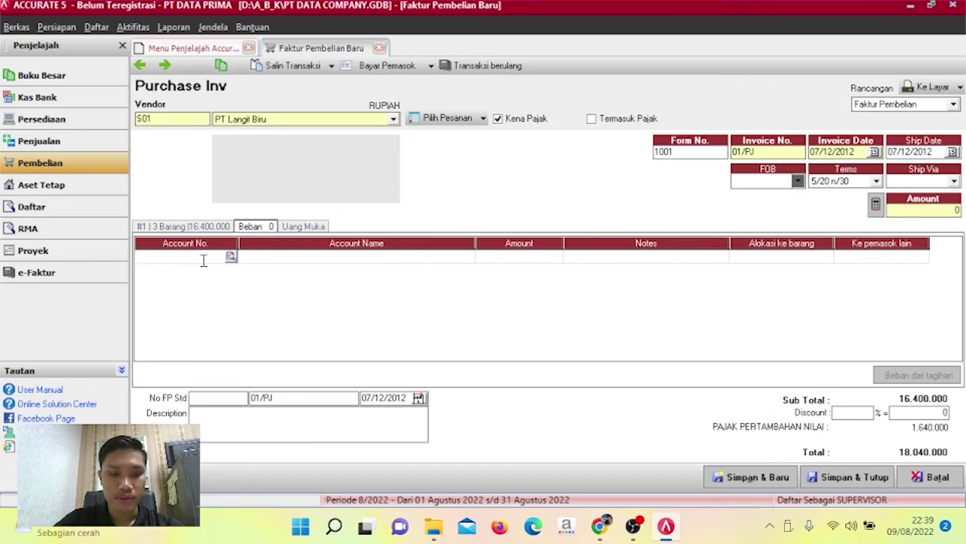
pyautogui.write('51')
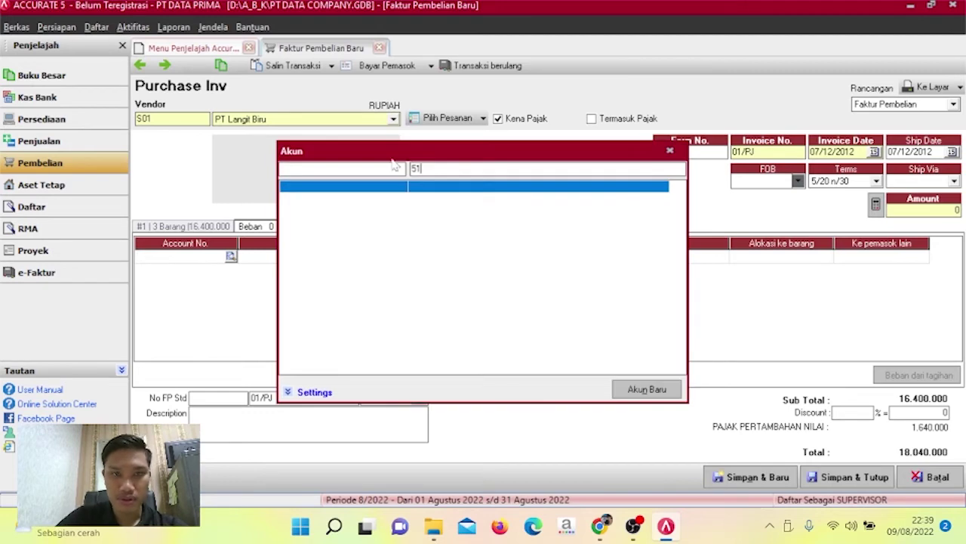
pyautogui.press('BackSpace')
pyautogui.press('BackSpace')
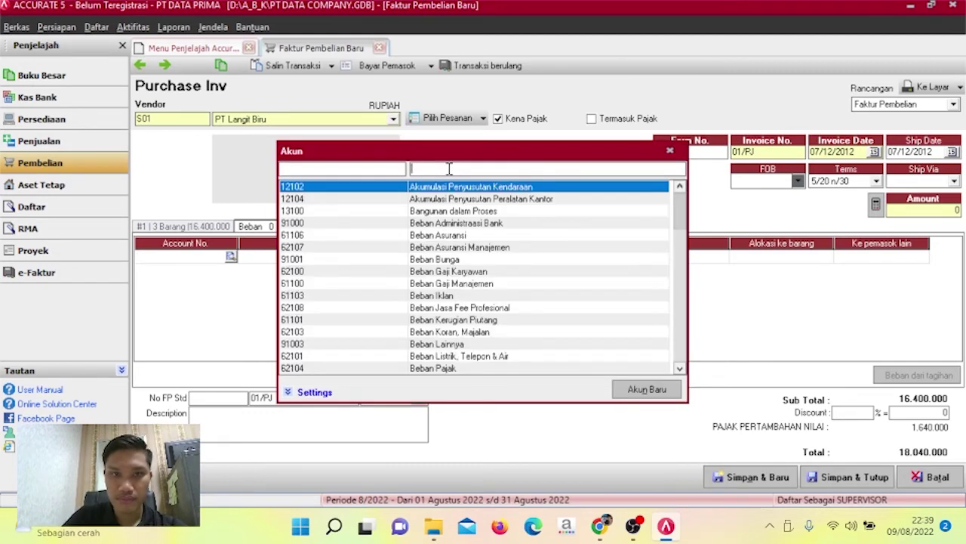
pyautogui.click(395, 171)
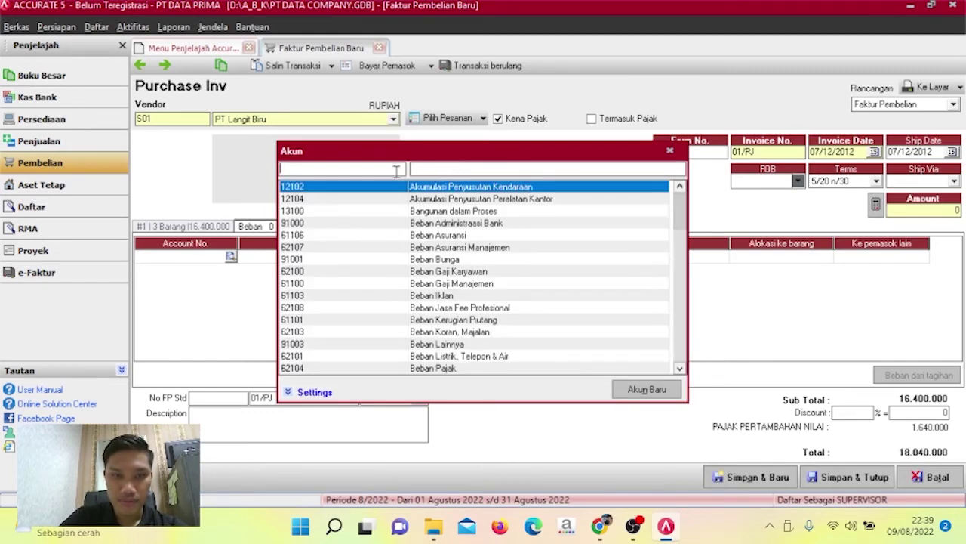
pyautogui.write('51000')
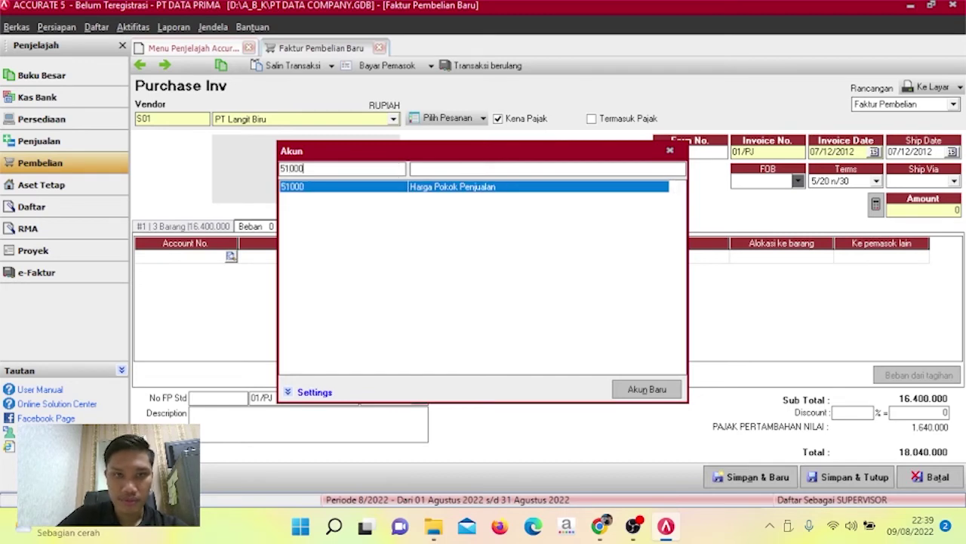
pyautogui.doubleClick(393, 189)
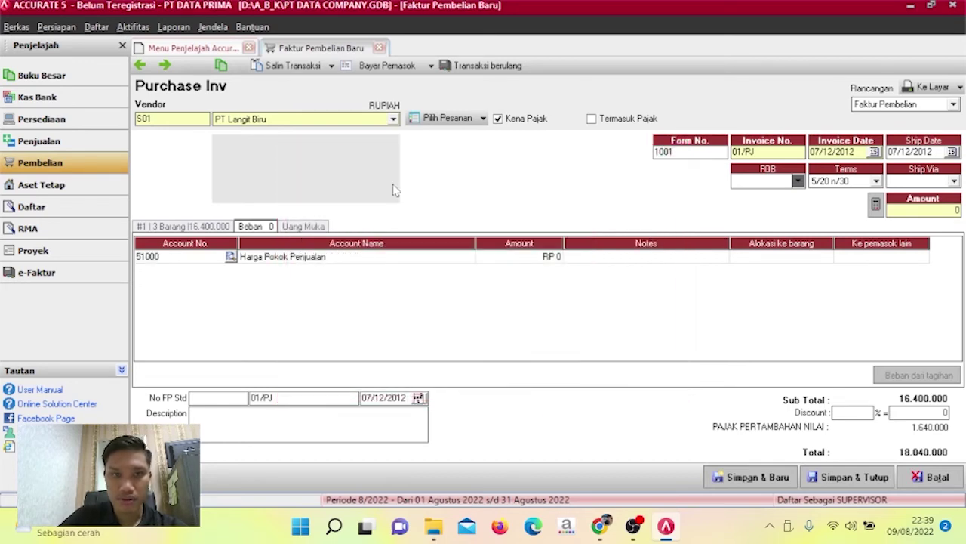
pyautogui.click(541, 258)
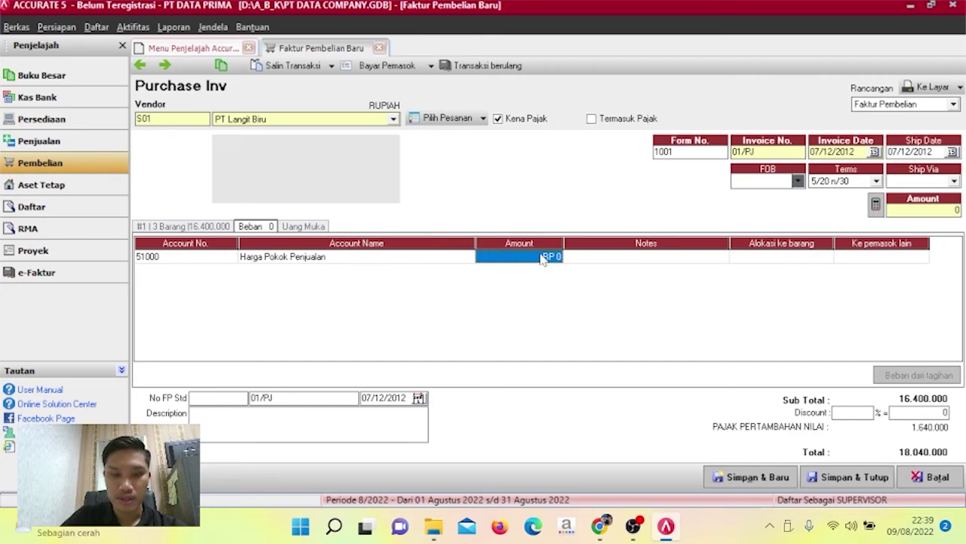
pyautogui.write('200000')
pyautogui.press('Tab')
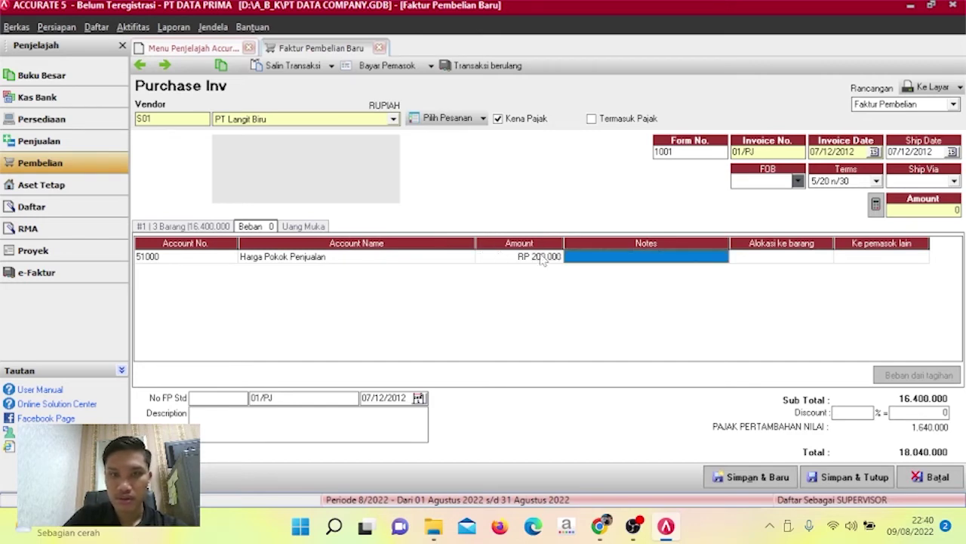
pyautogui.press('Tab')
pyautogui.press('Tab')
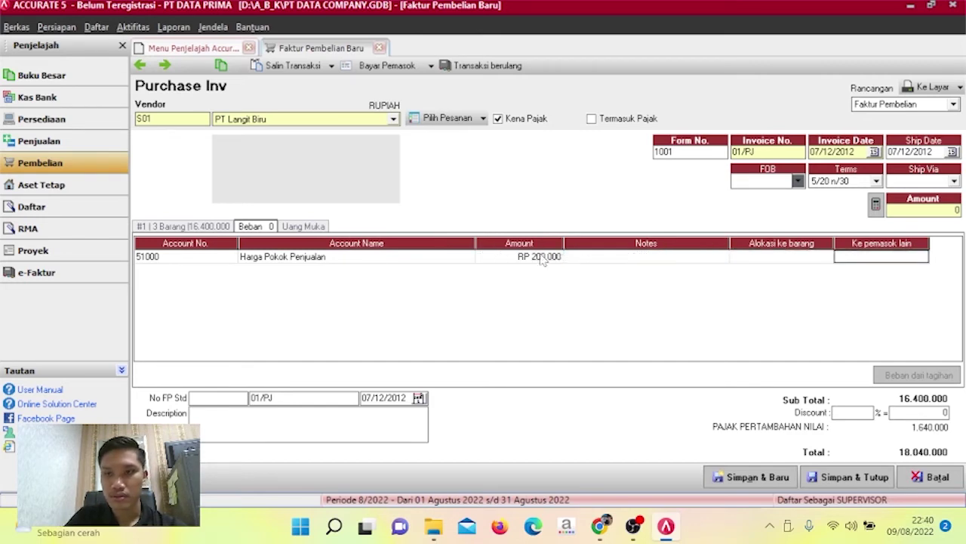
pyautogui.press('Tab')
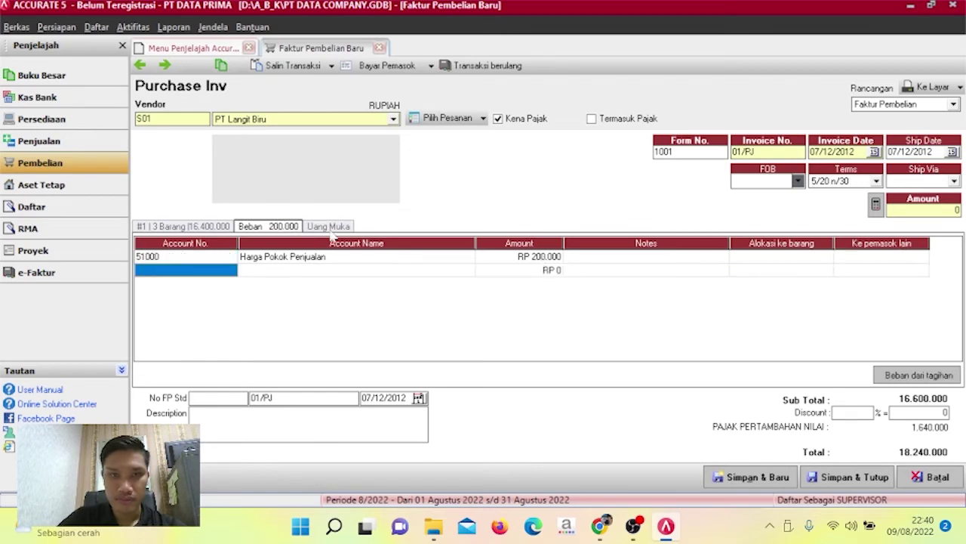
# Fill the payment amount with the 18.240.000 invoice total and save the invoice.
pyautogui.click(208, 226)
pyautogui.click(249, 227)
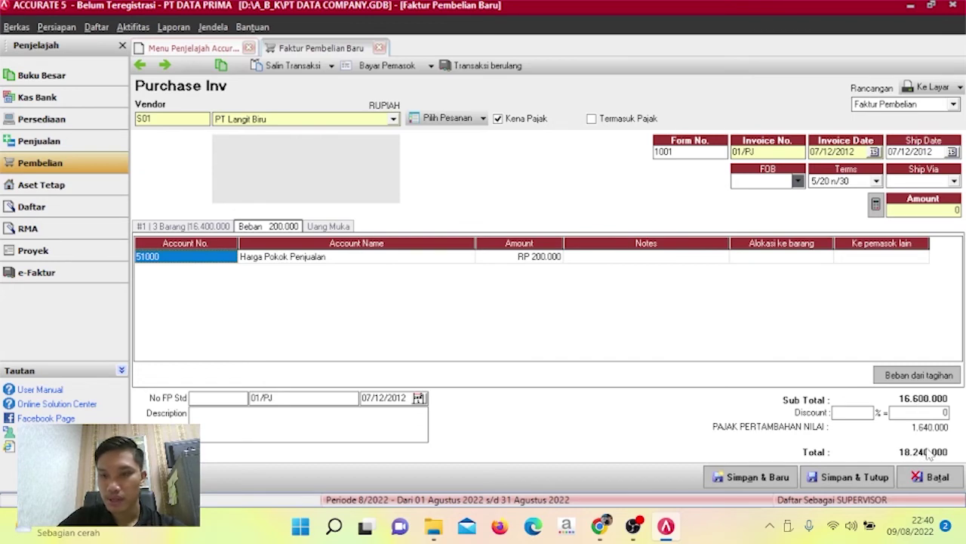
pyautogui.click(876, 204)
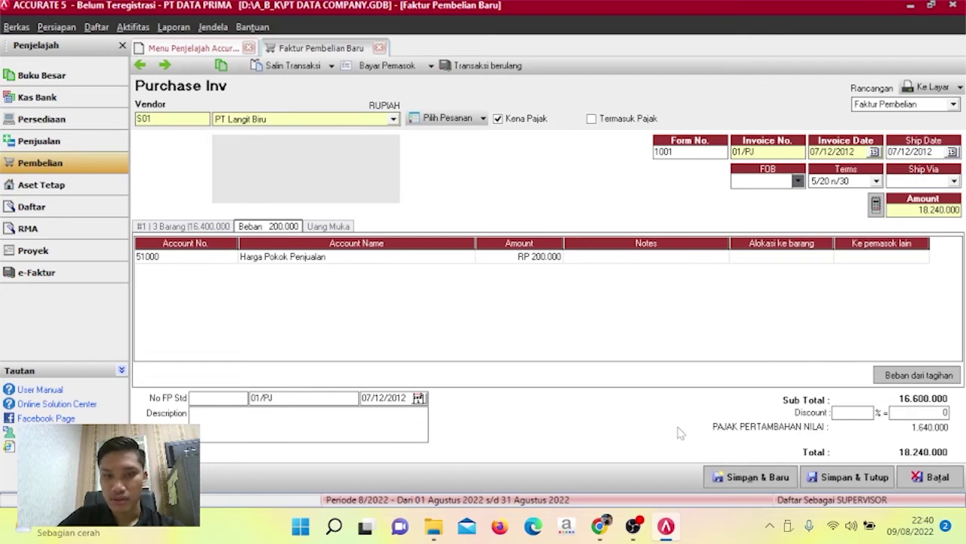
pyautogui.click(853, 477)
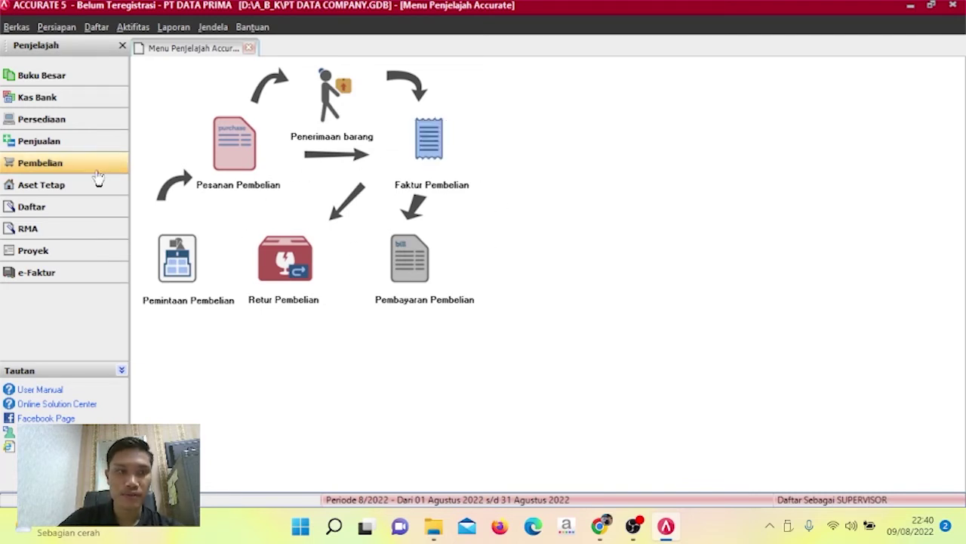
# Open a blank Faktur Penjualan from the Penjualan workflow.
pyautogui.click(84, 148)
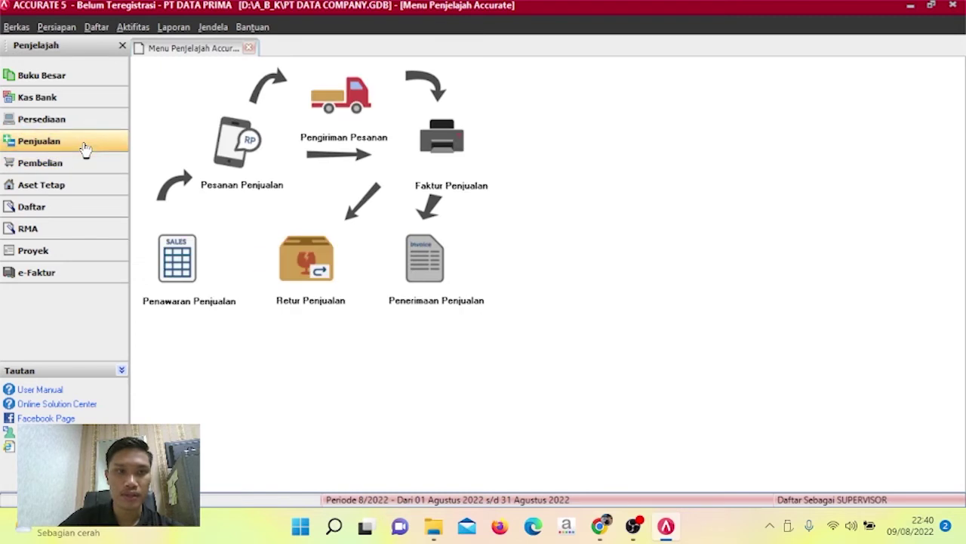
pyautogui.click(440, 142)
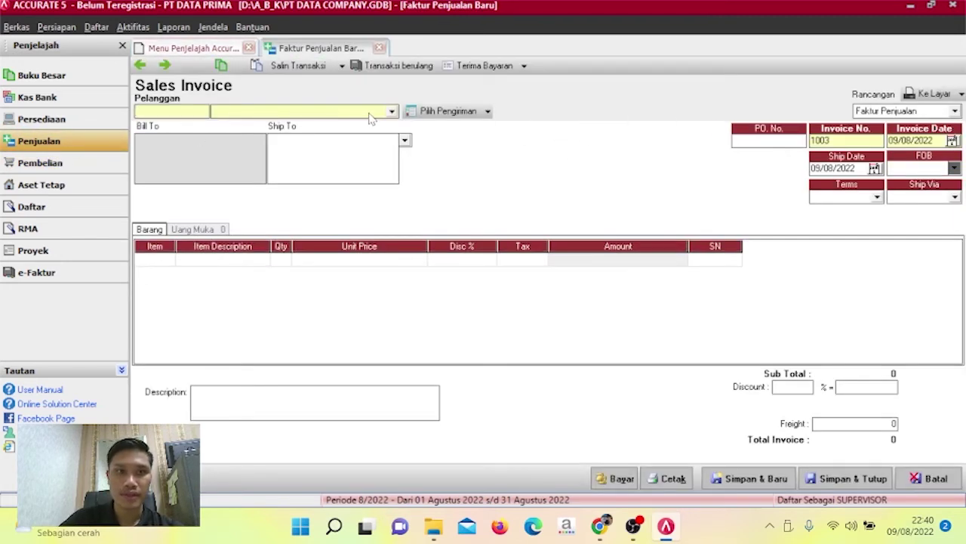
# Choose Grand Samudra Butik as the customer and number the invoice 01/FPJ.
pyautogui.click(392, 112)
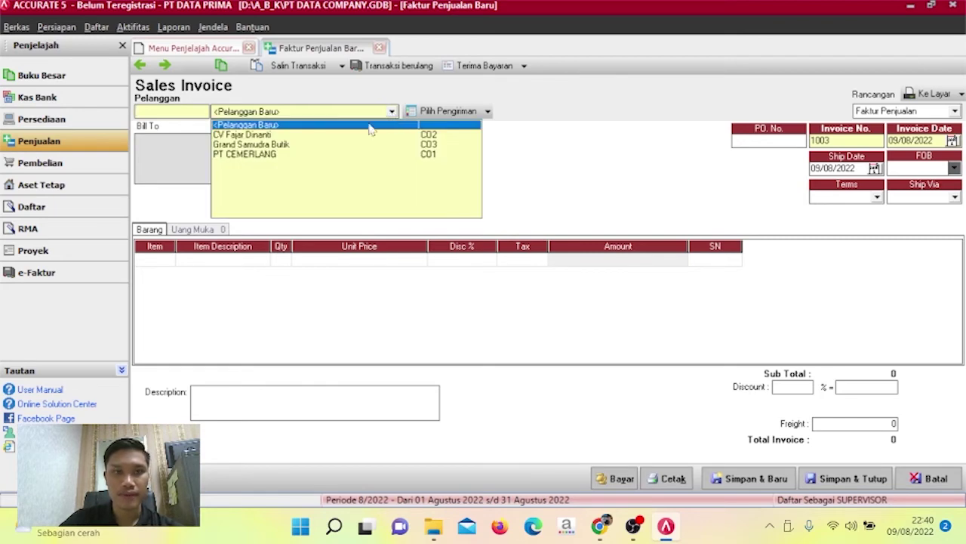
pyautogui.click(298, 144)
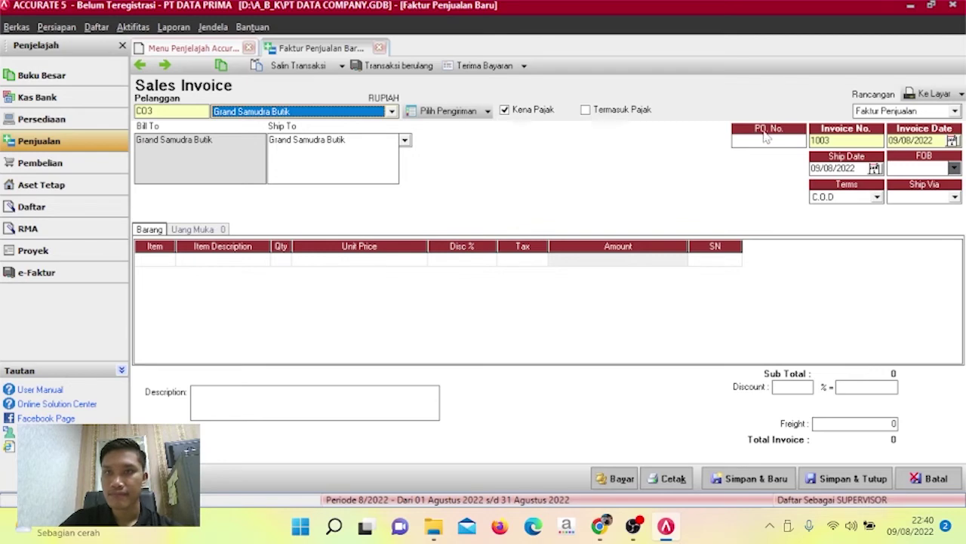
pyautogui.moveTo(842, 140); pyautogui.dragTo(803, 141)
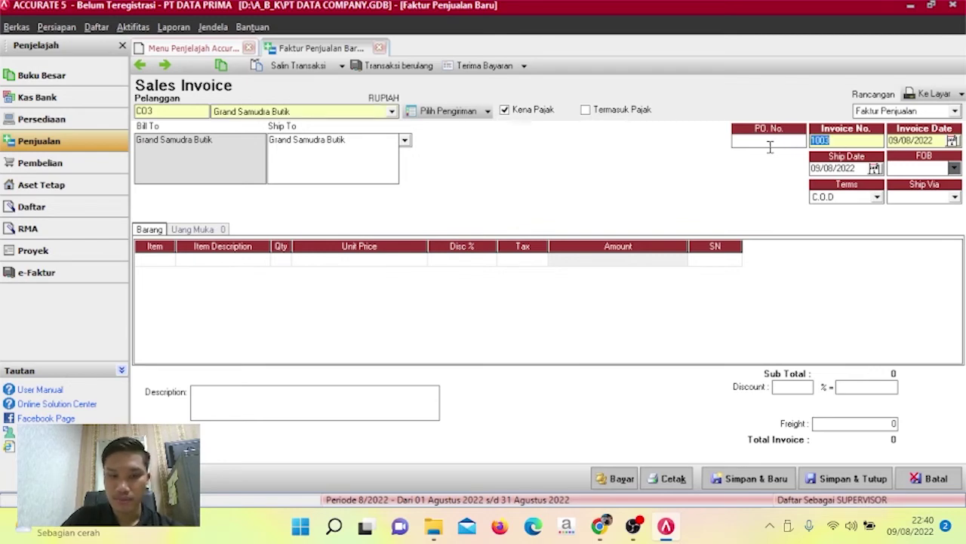
pyautogui.write('01/0')
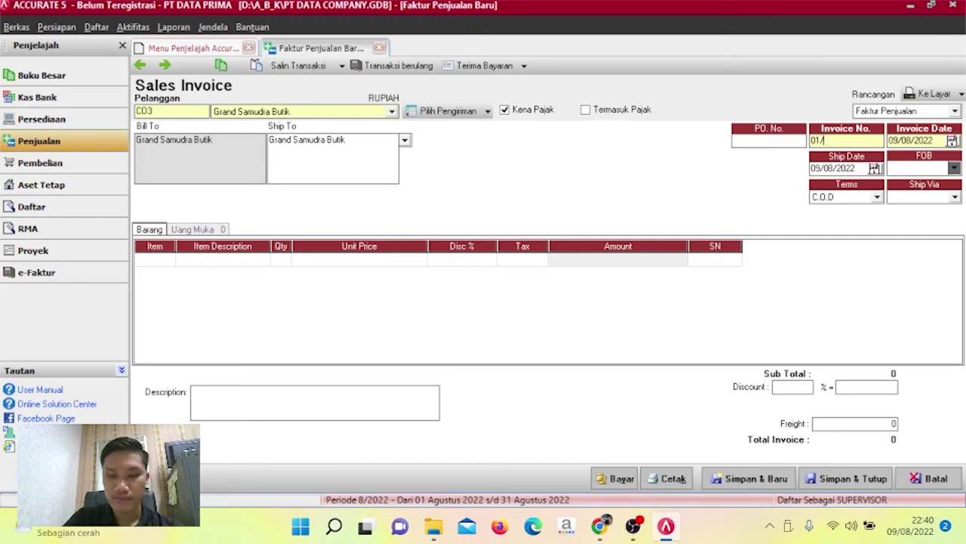
pyautogui.write('FPJ')
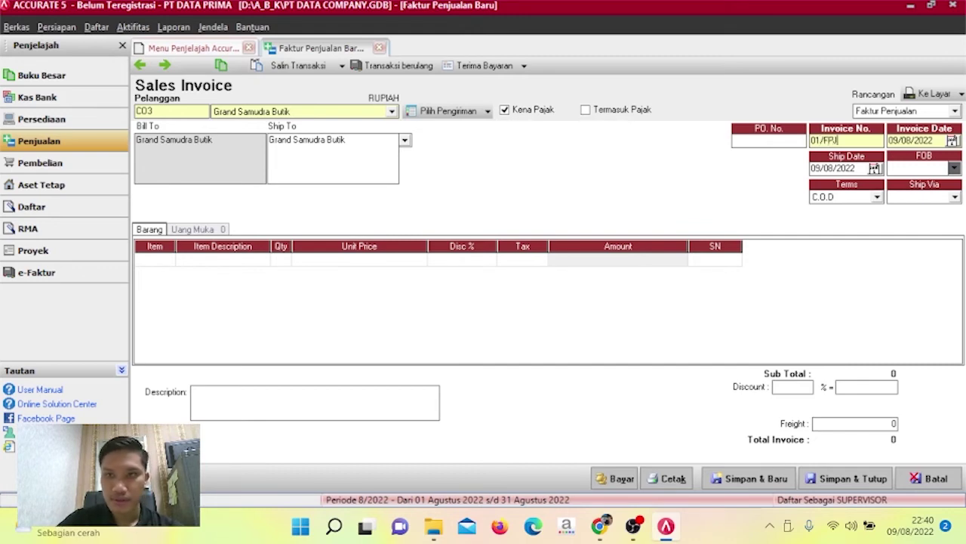
# Set the invoice date to 08/12/2012 and copy it into the ship date.
pyautogui.press('Tab')
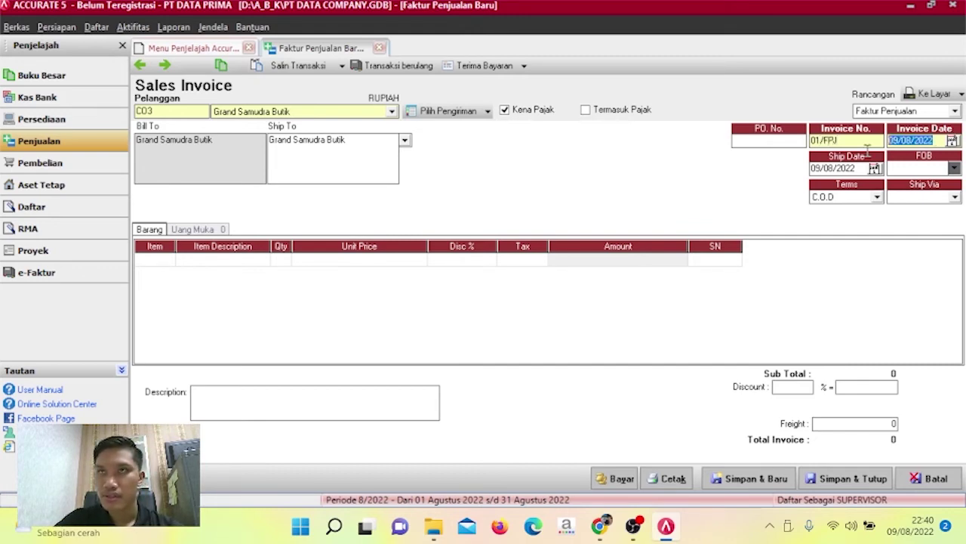
pyautogui.write('08/12/')
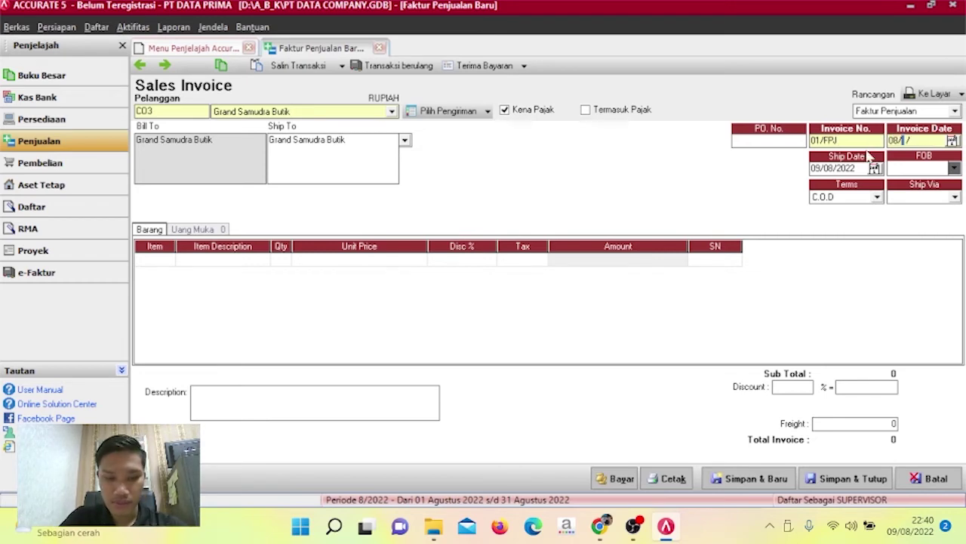
pyautogui.write('2012')
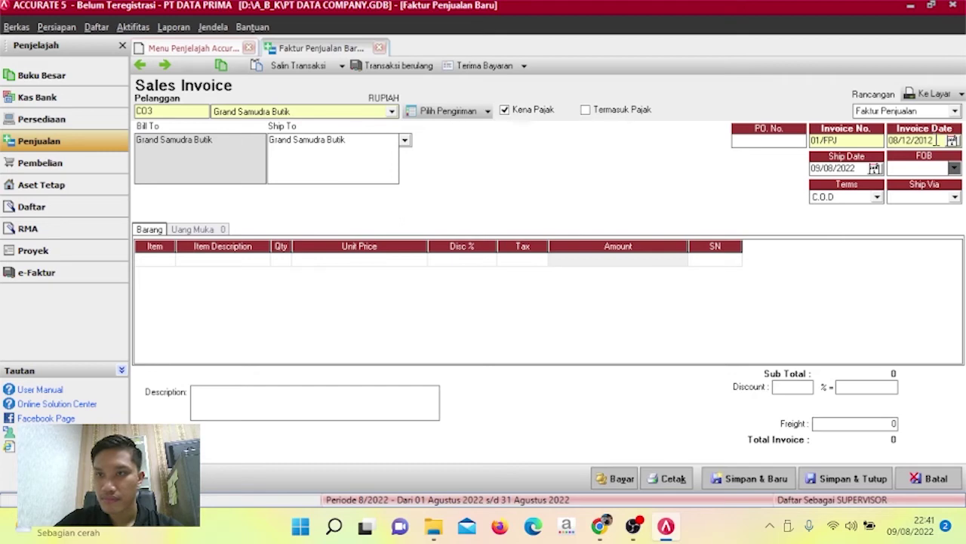
pyautogui.moveTo(937, 140); pyautogui.dragTo(803, 176)
pyautogui.write('08/12/2012')
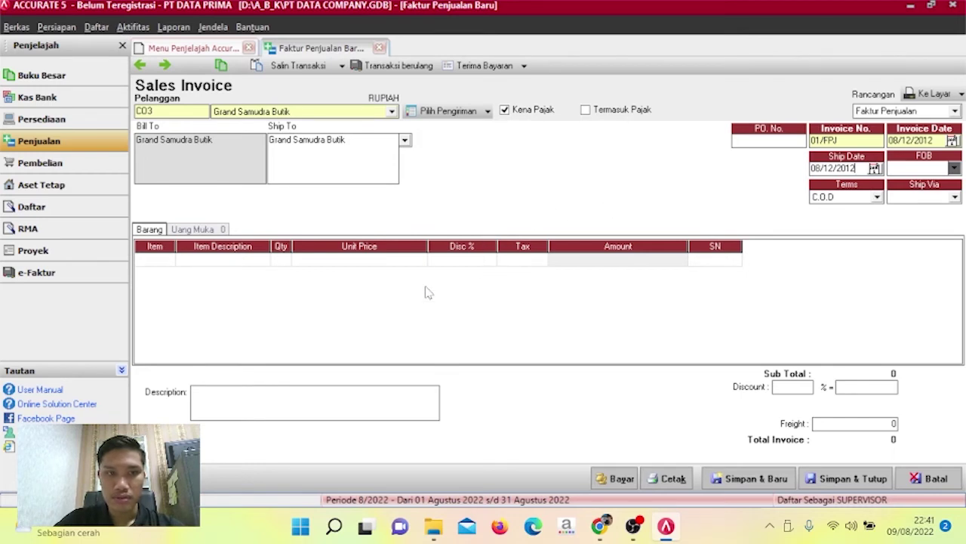
# Add 10 Travel Time at RP 750.000 as the first invoice line.
pyautogui.click(179, 266)
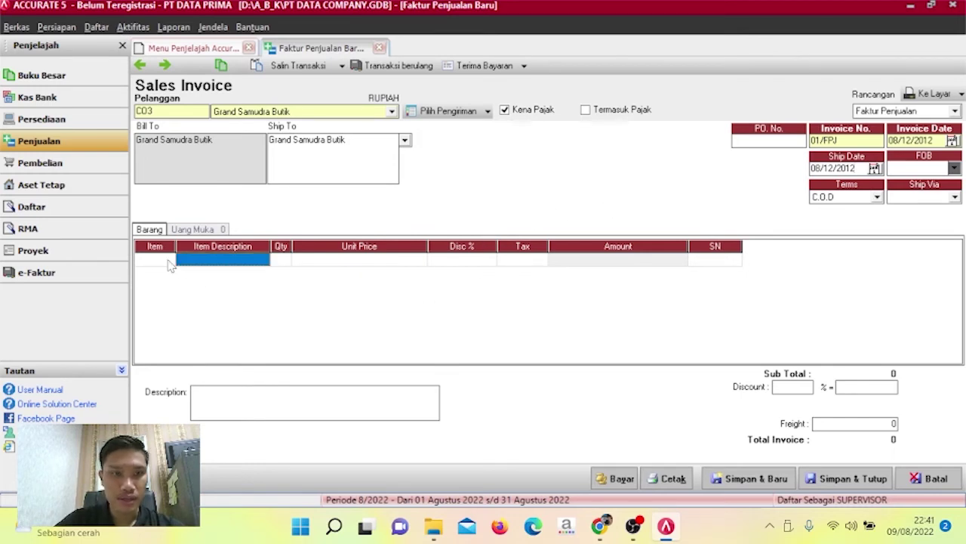
pyautogui.click(169, 260)
pyautogui.click(168, 260)
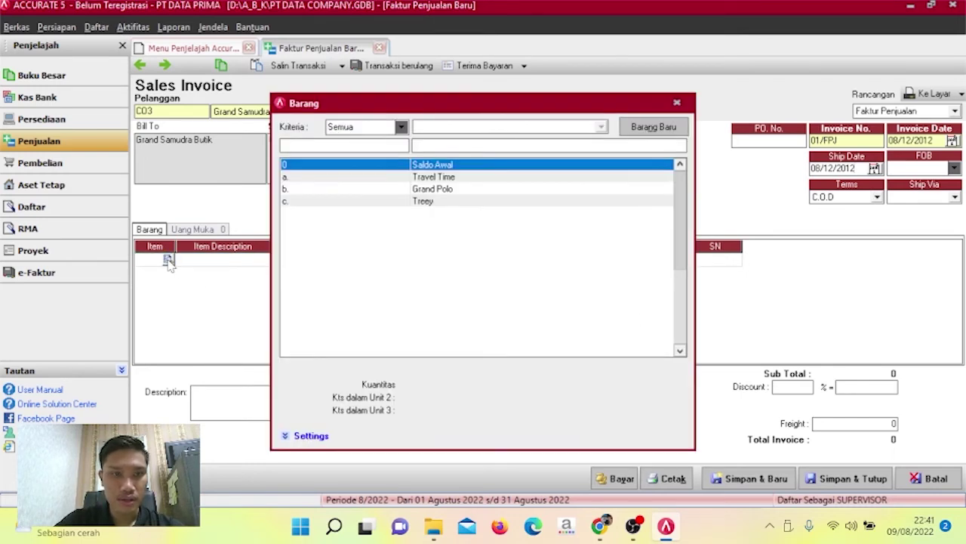
pyautogui.click(435, 180)
pyautogui.doubleClick(435, 182)
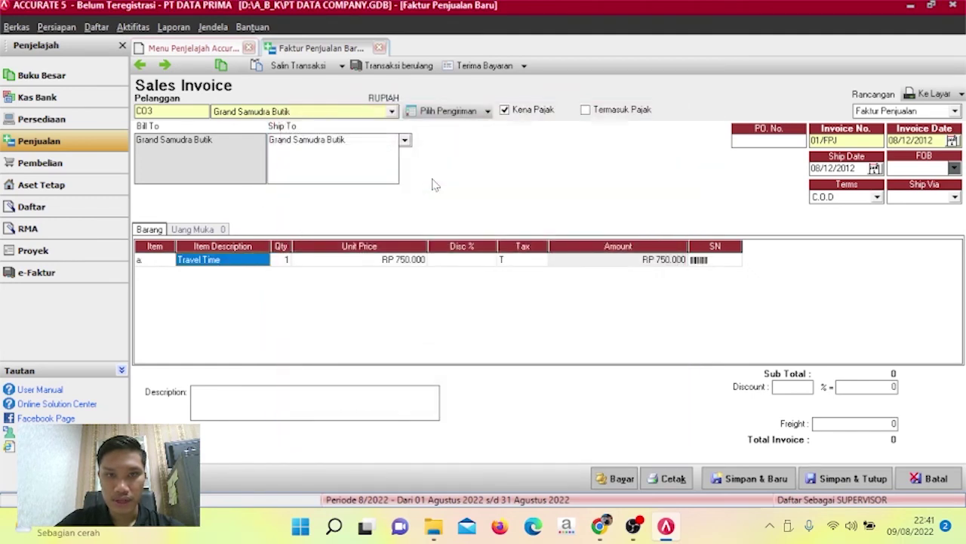
pyautogui.press('Tab')
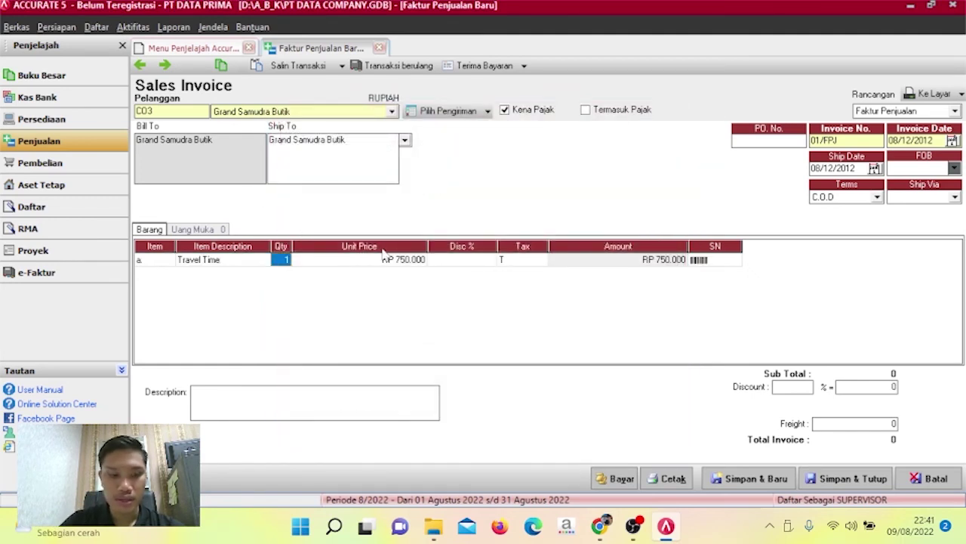
pyautogui.write('10')
pyautogui.press('Tab')
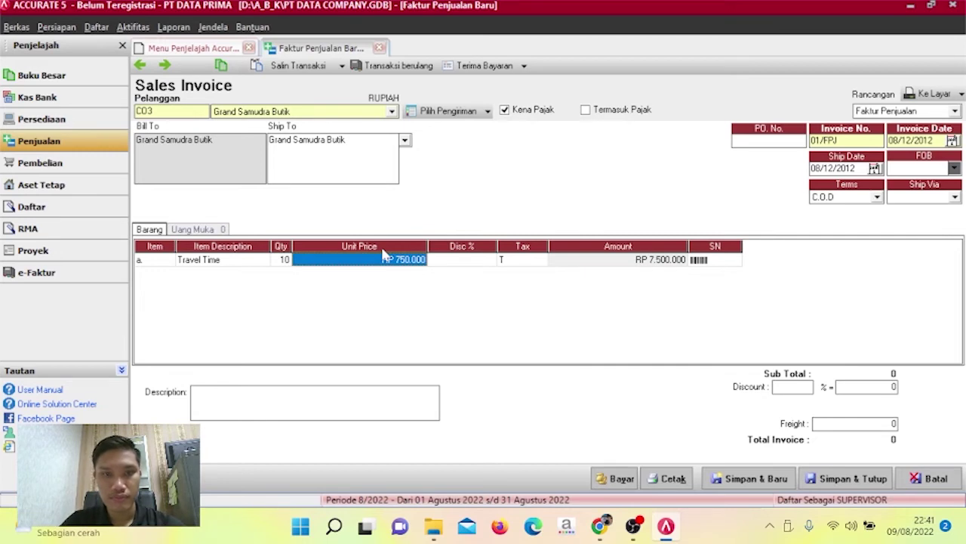
pyautogui.press('Tab')
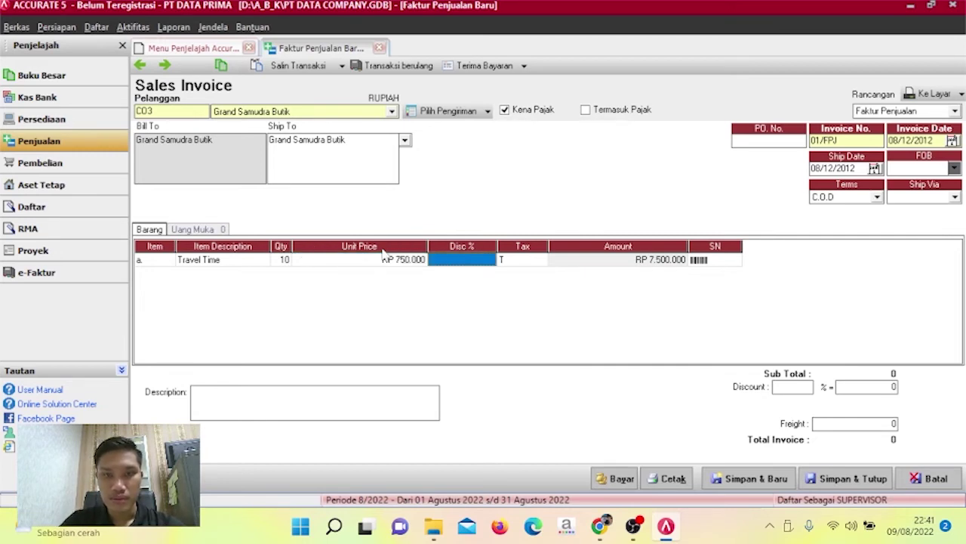
pyautogui.press('Tab')
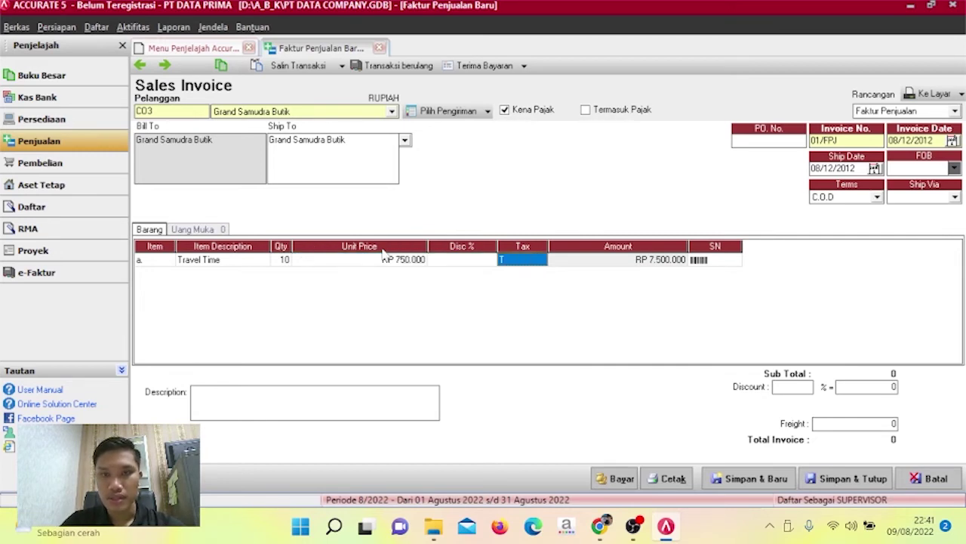
pyautogui.press('Tab')
pyautogui.press('Tab')
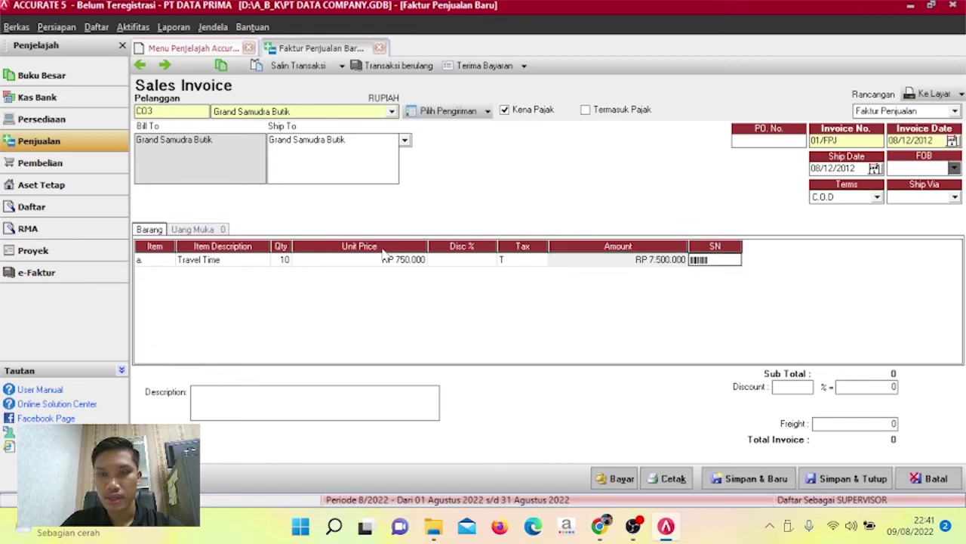
pyautogui.press('Tab')
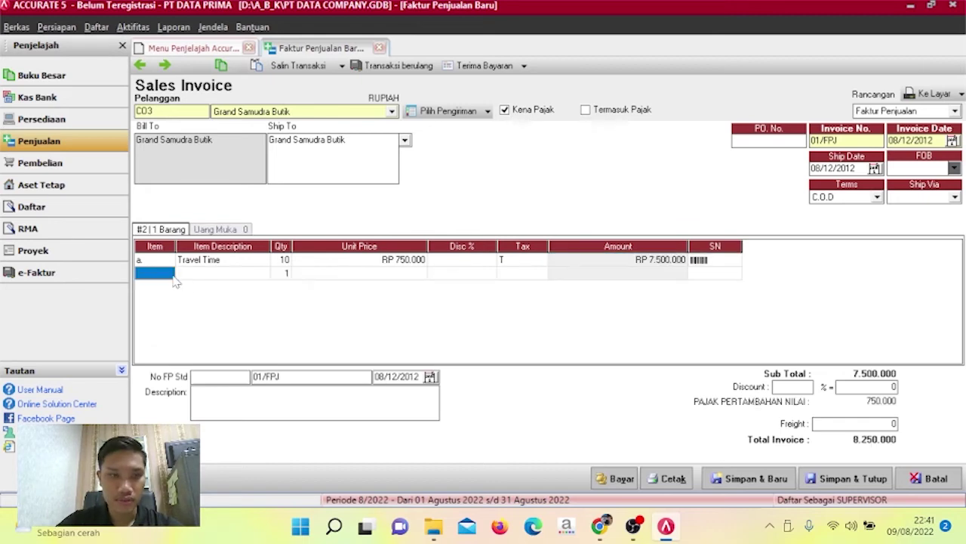
# Add 12 Grand Polo at RP 1.300.000 as the second invoice line.
pyautogui.click(172, 277)
pyautogui.click(169, 274)
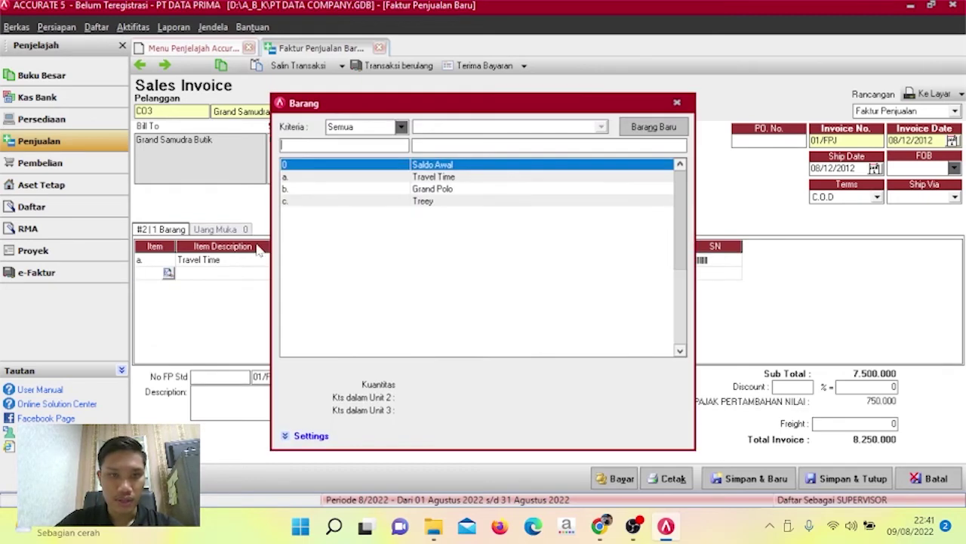
pyautogui.click(391, 180)
pyautogui.doubleClick(390, 180)
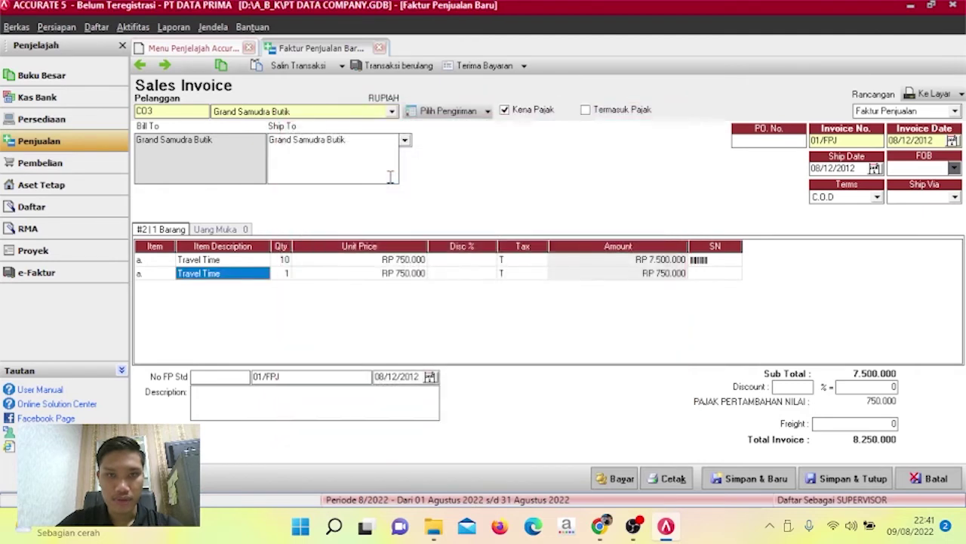
pyautogui.click(167, 276)
pyautogui.click(168, 277)
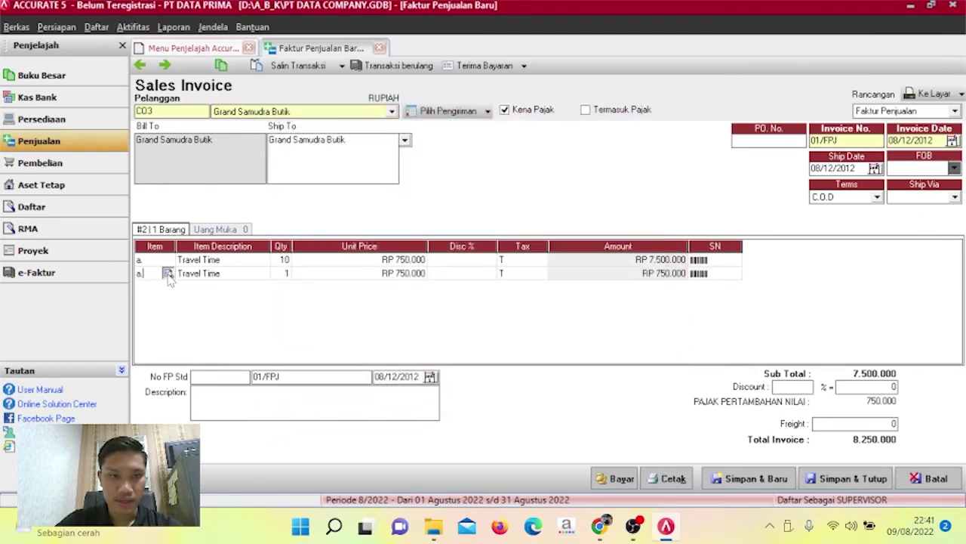
pyautogui.click(169, 274)
pyautogui.doubleClick(398, 189)
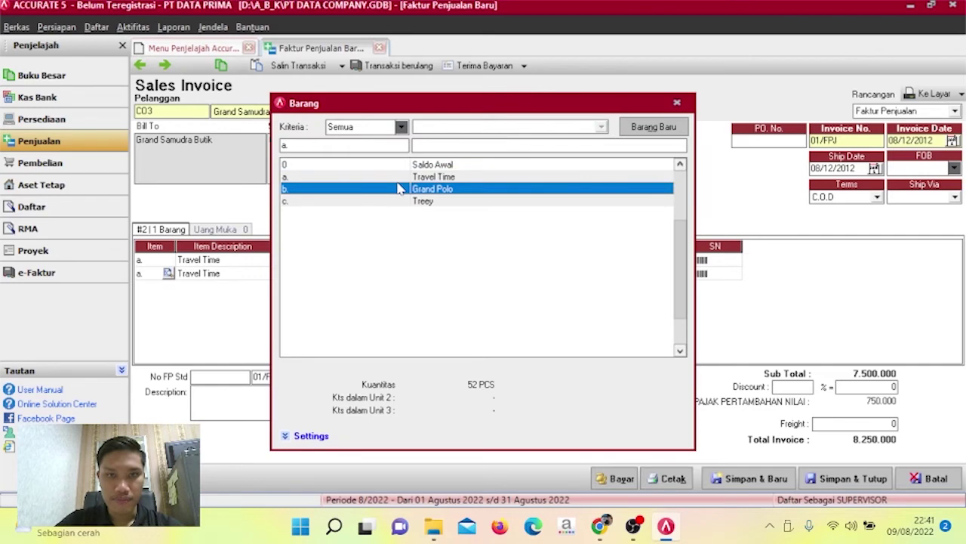
pyautogui.press('Tab')
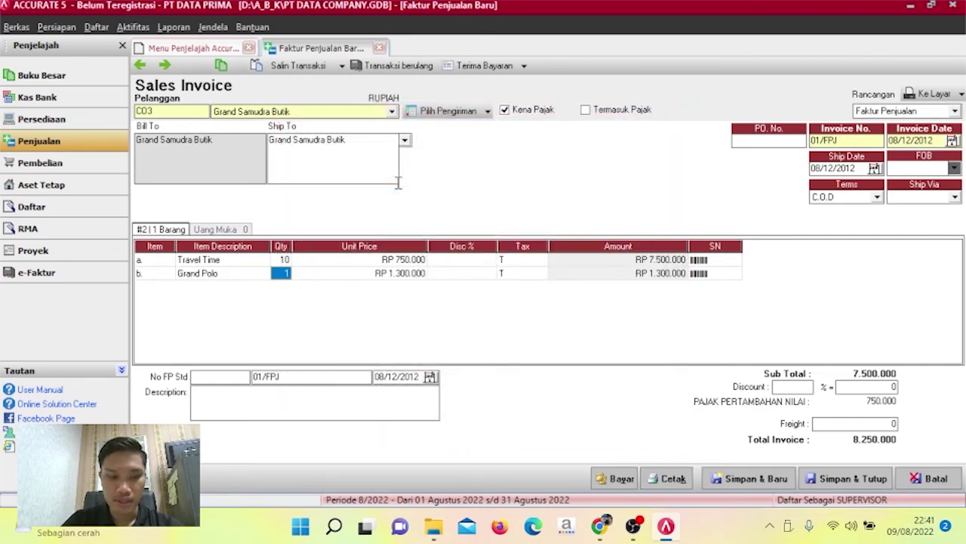
pyautogui.write('12')
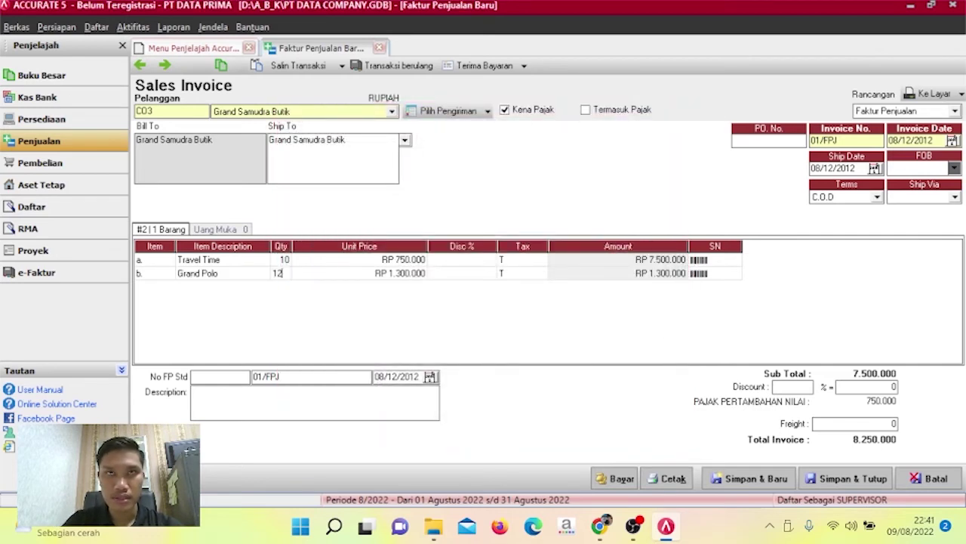
pyautogui.press('Tab')
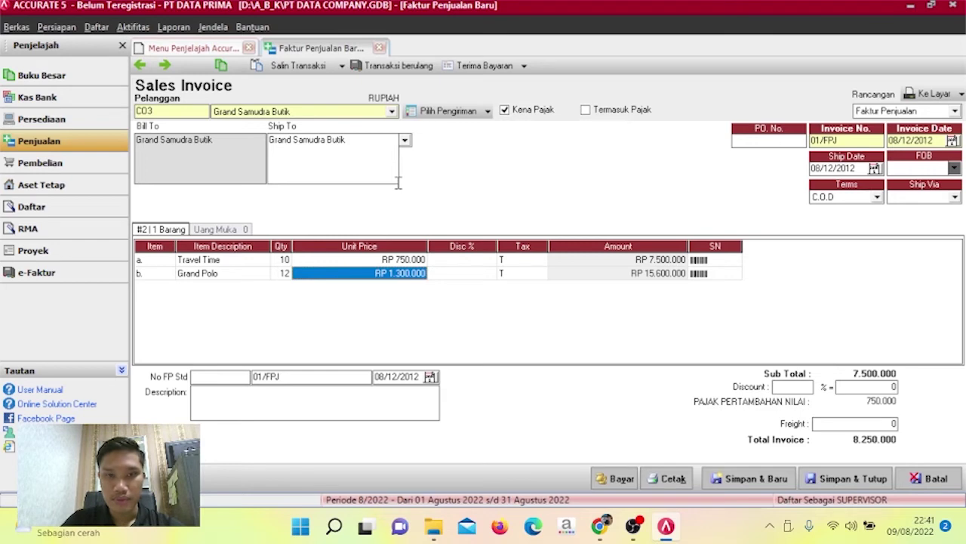
pyautogui.press('Tab')
pyautogui.press('Tab')
pyautogui.press('Tab')
pyautogui.press('Tab')
pyautogui.press('Tab')
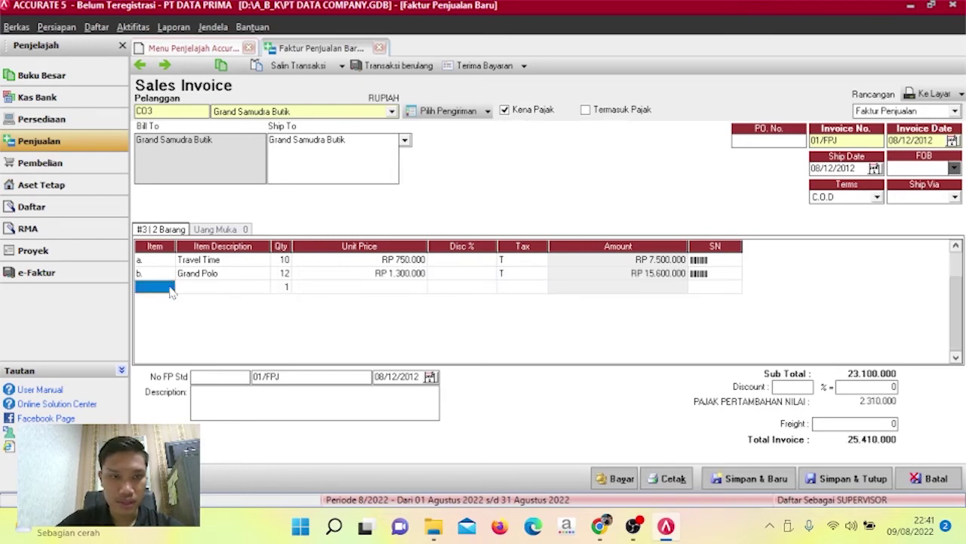
# Add 9 Treey at RP 550.000 as the third invoice line.
pyautogui.click(169, 290)
pyautogui.click(168, 287)
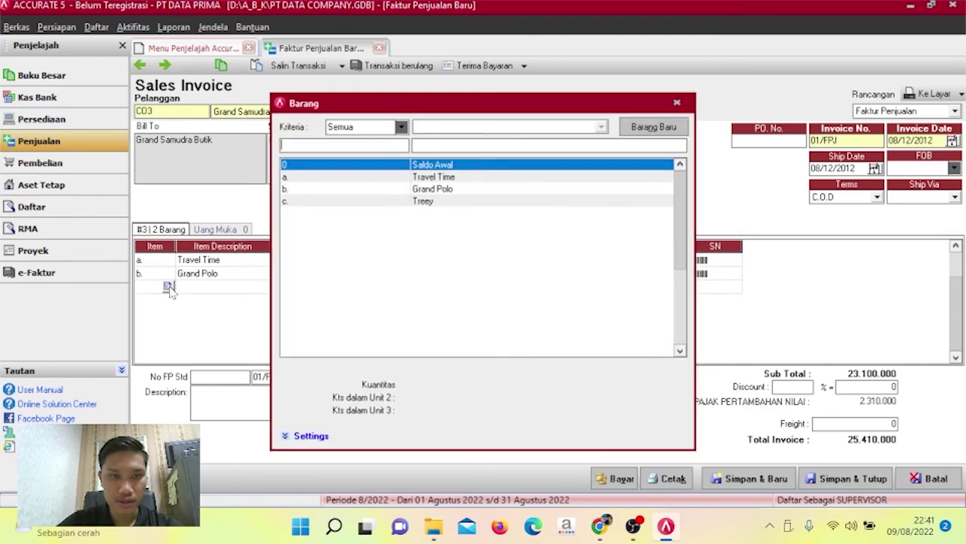
pyautogui.click(336, 204)
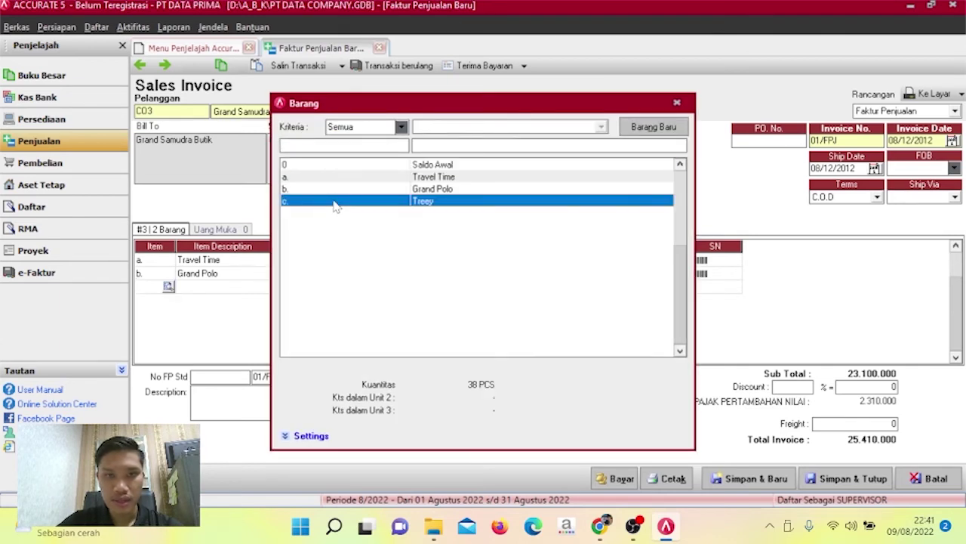
pyautogui.doubleClick(336, 205)
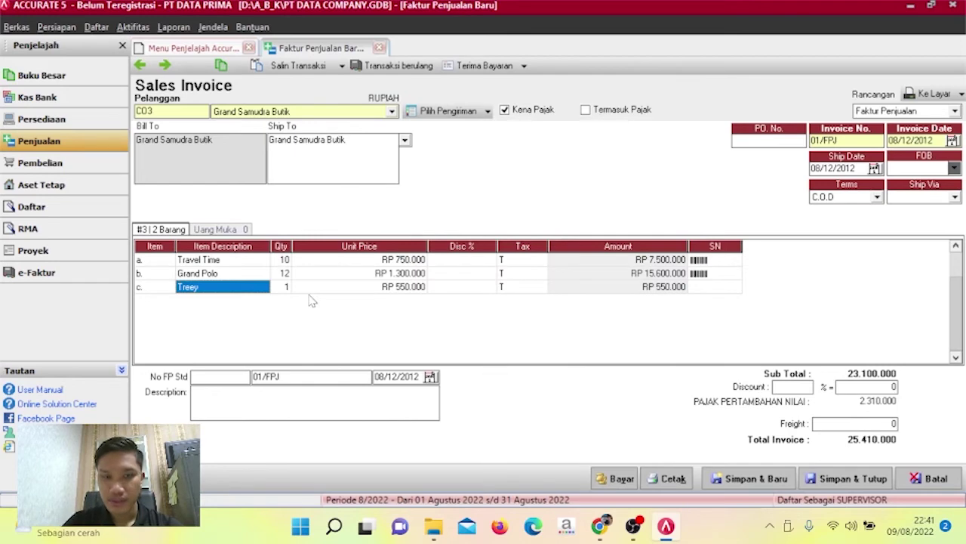
pyautogui.press('Tab')
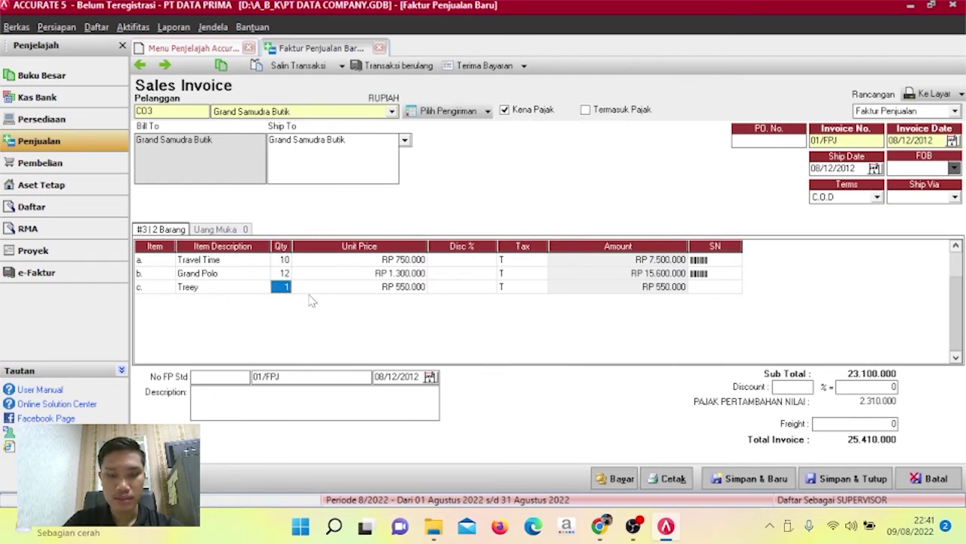
pyautogui.write('9')
pyautogui.press('Tab')
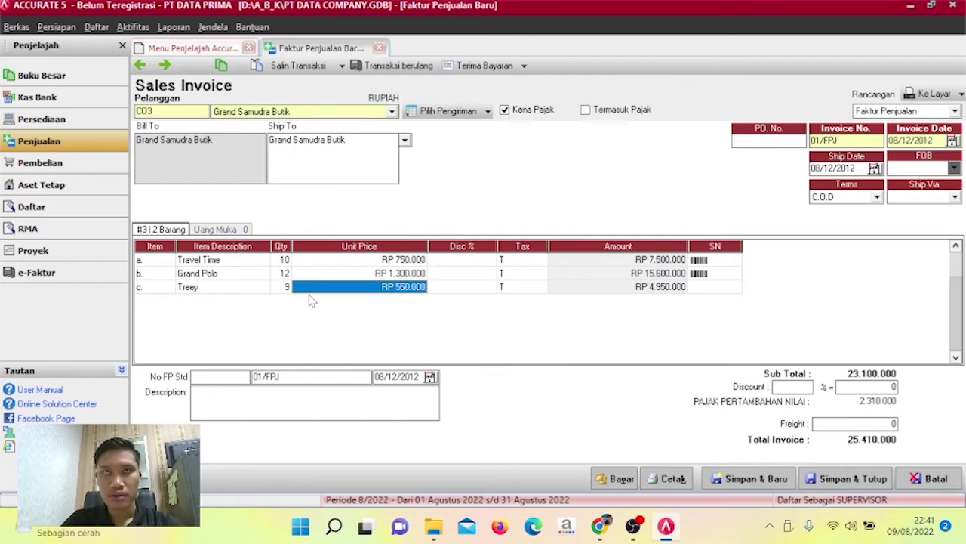
pyautogui.press('Tab')
pyautogui.press('Tab')
pyautogui.press('Tab')
pyautogui.press('Tab')
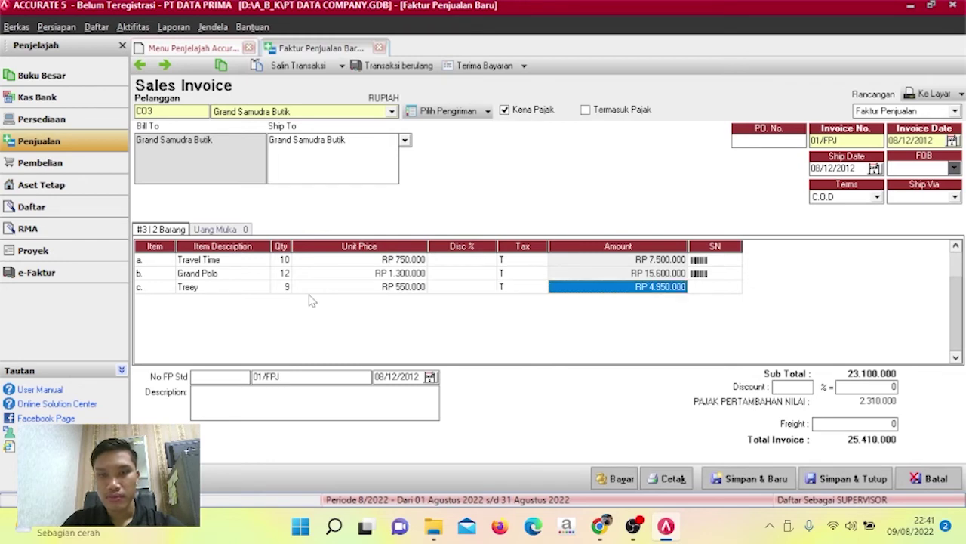
# Start a fourth invoice line and bring up the stock item list.
pyautogui.press('Tab')
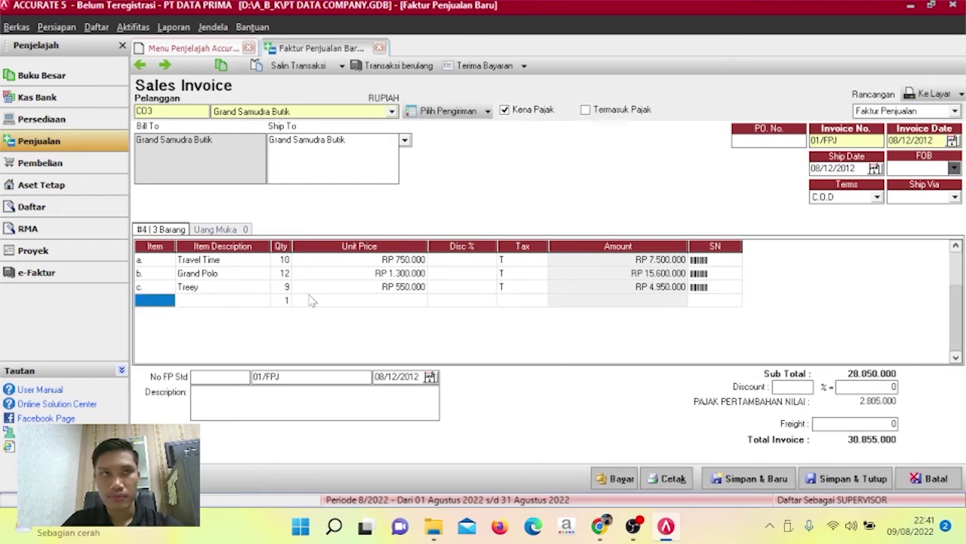
pyautogui.click(169, 300)
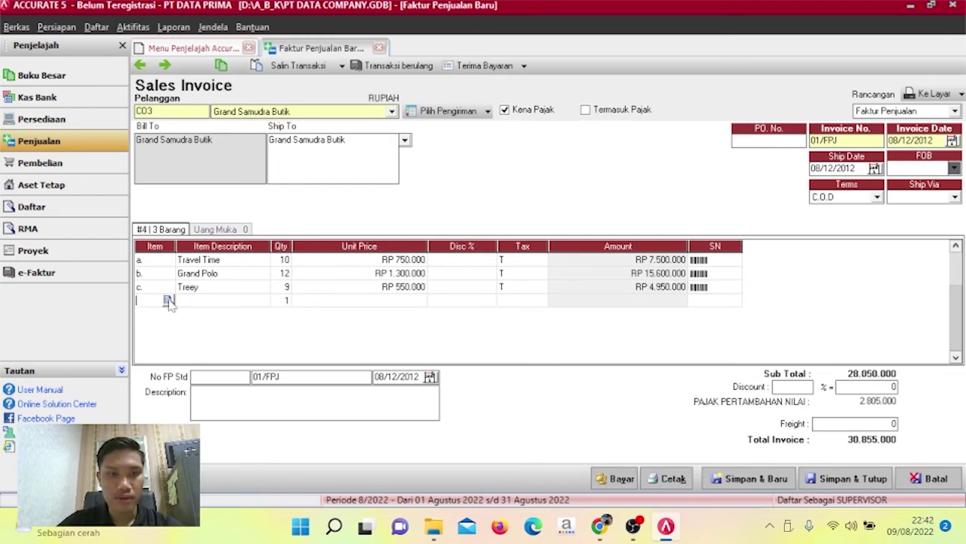
pyautogui.click(169, 300)
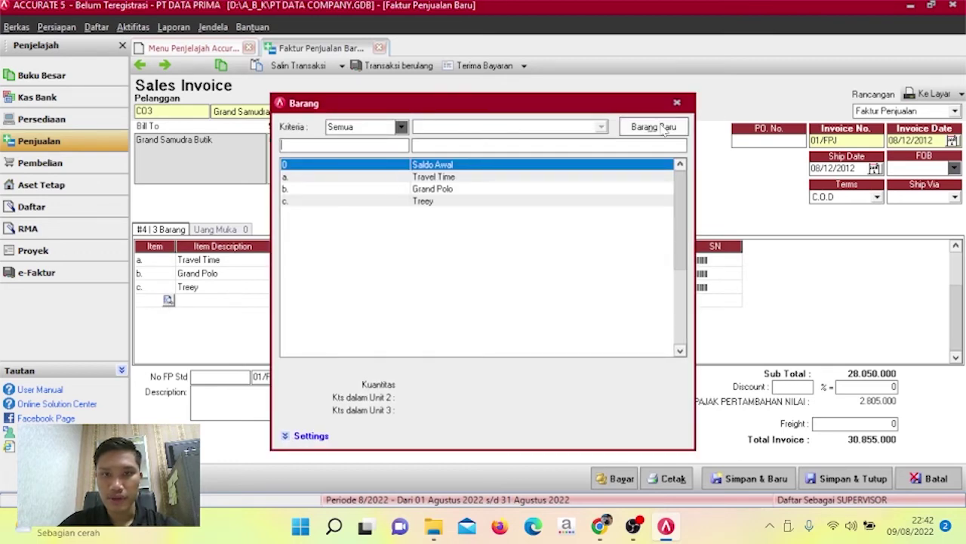
# Create non-inventory item c.1 AKSESORIS and accept the expense-account warning.
pyautogui.click(665, 129)
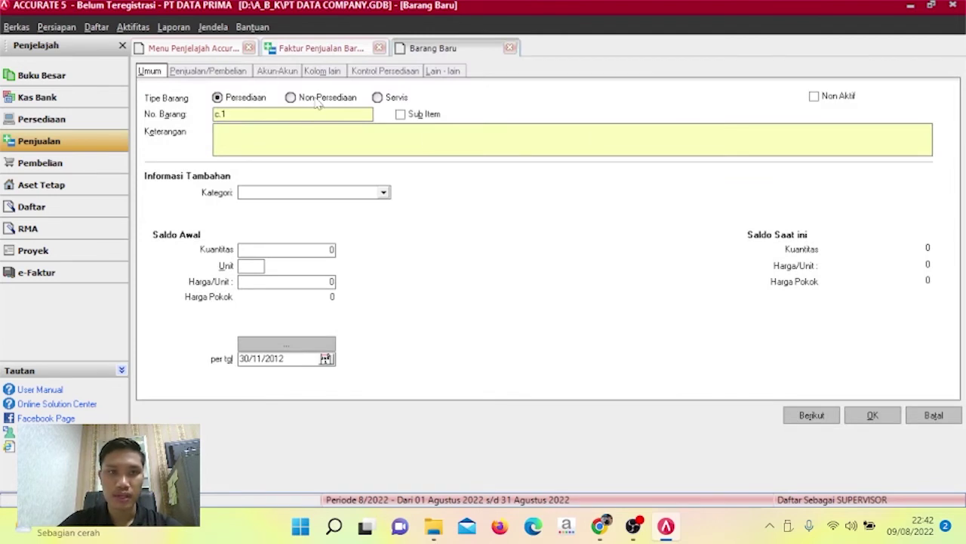
pyautogui.click(319, 104)
pyautogui.click(289, 134)
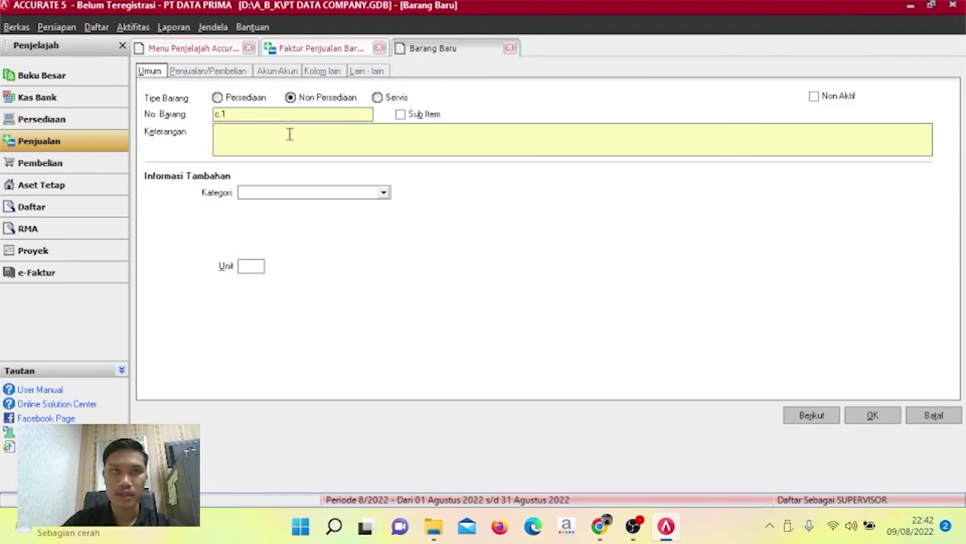
pyautogui.write('AKSESORIS')
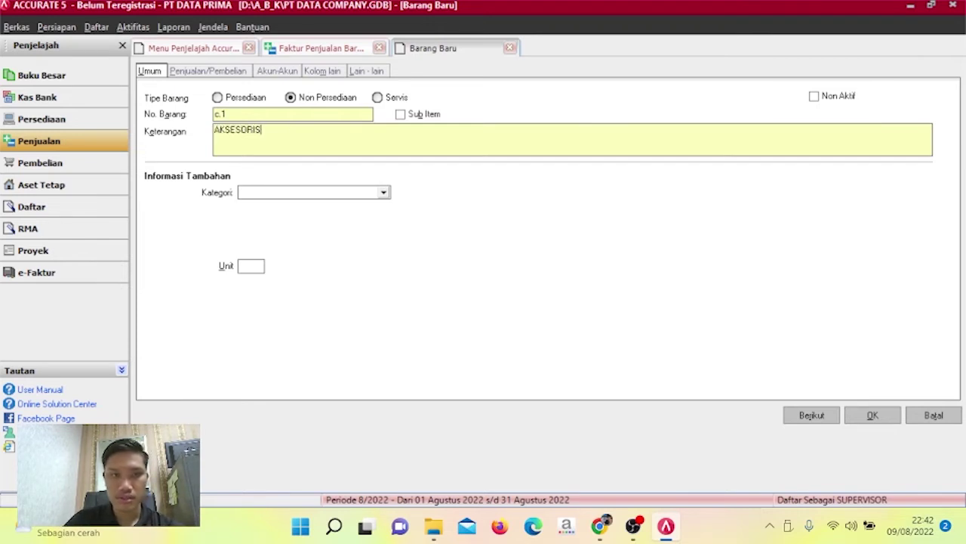
pyautogui.click(868, 418)
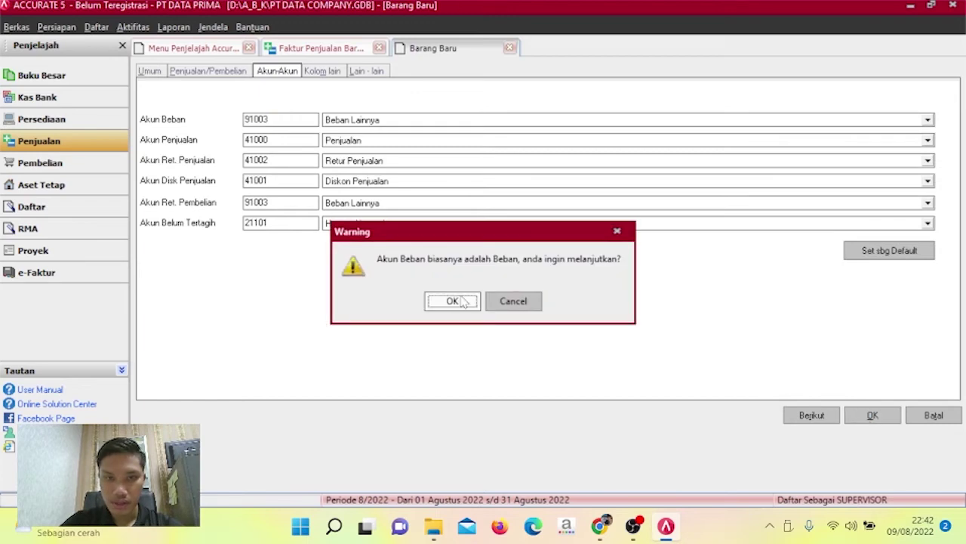
pyautogui.click(466, 302)
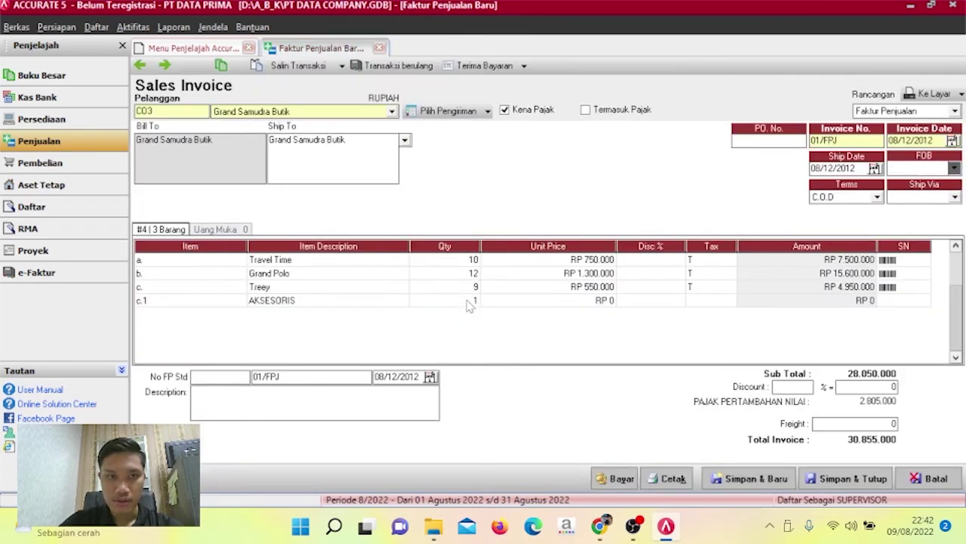
# Delete the c.1 AKSESORIS invoice line and move down to a new empty row.
pyautogui.click(392, 301)
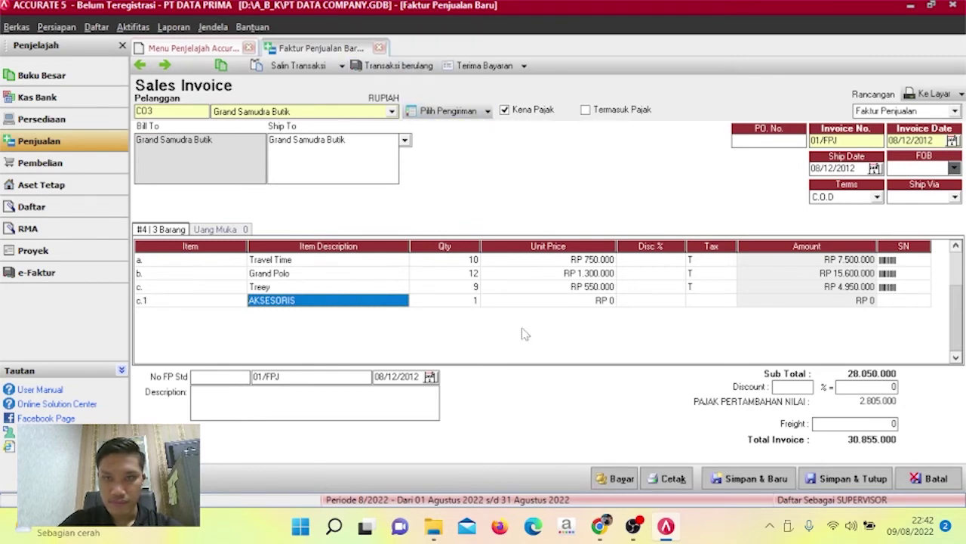
pyautogui.rightClick(344, 303)
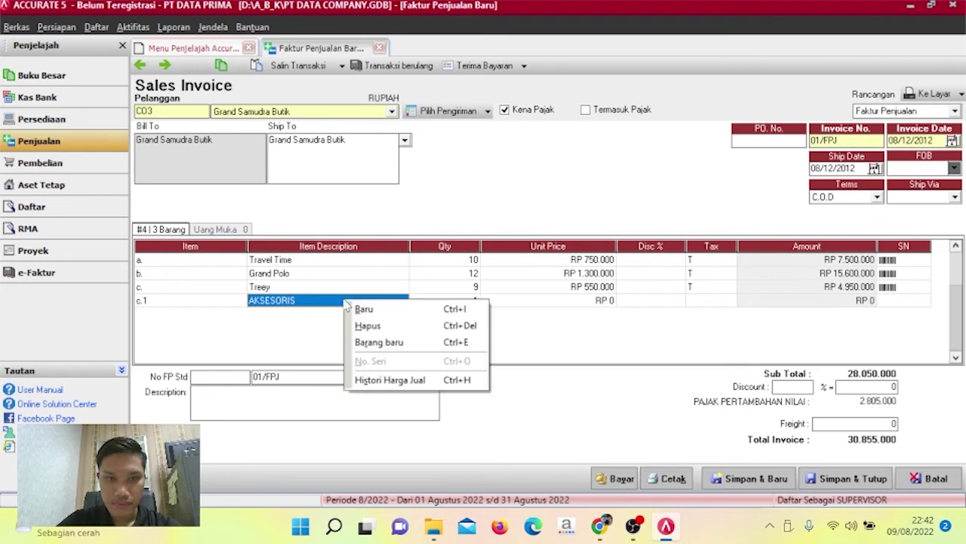
pyautogui.click(381, 325)
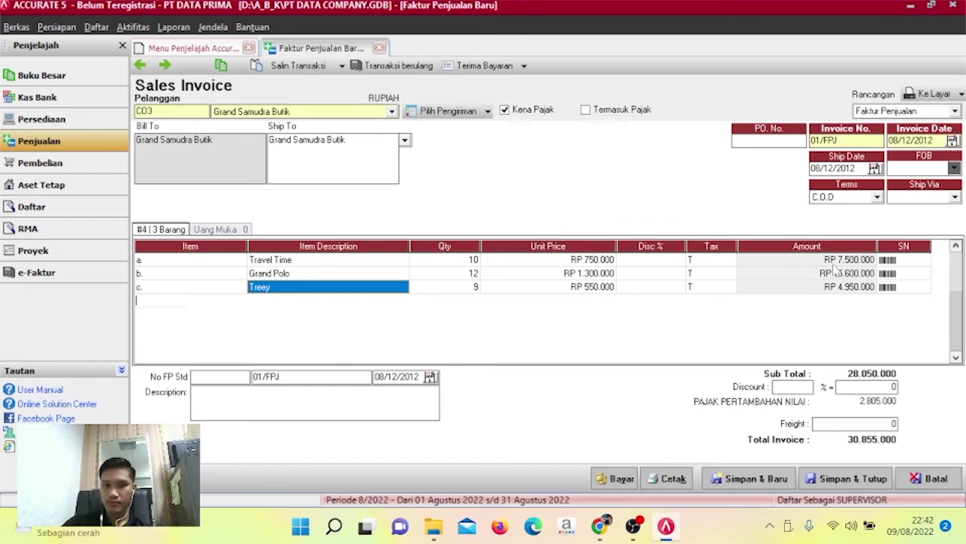
pyautogui.press('Down')
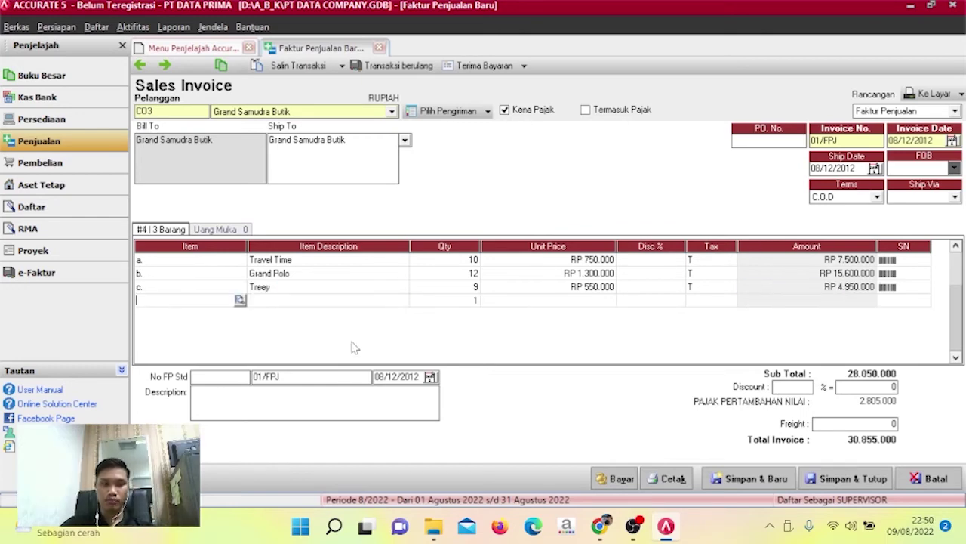
# Create another non-inventory item described AKSESORISS from the item list.
pyautogui.click(240, 300)
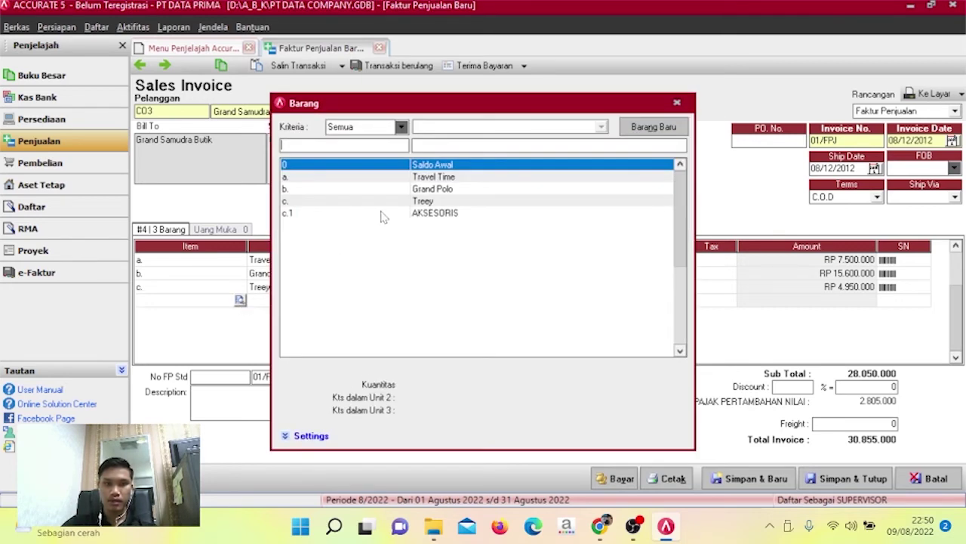
pyautogui.click(382, 216)
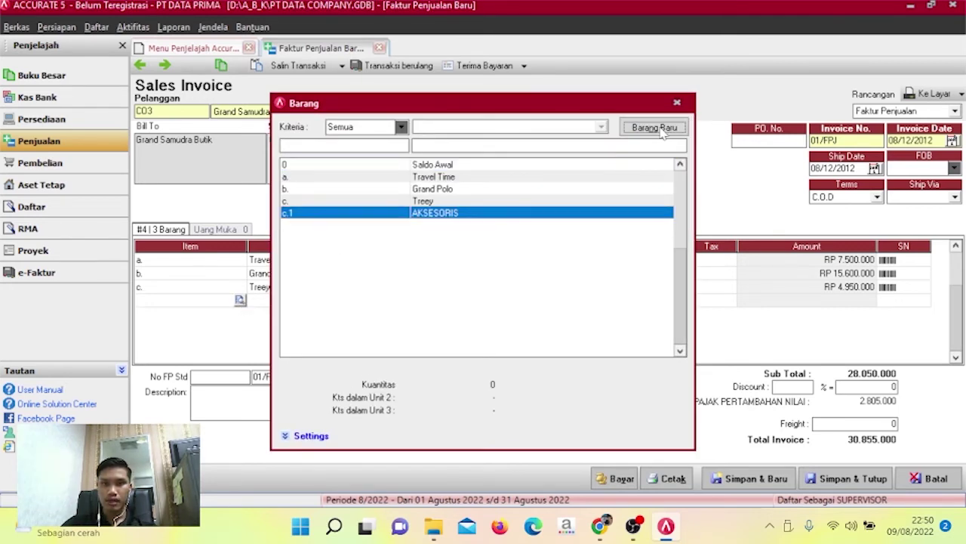
pyautogui.click(653, 127)
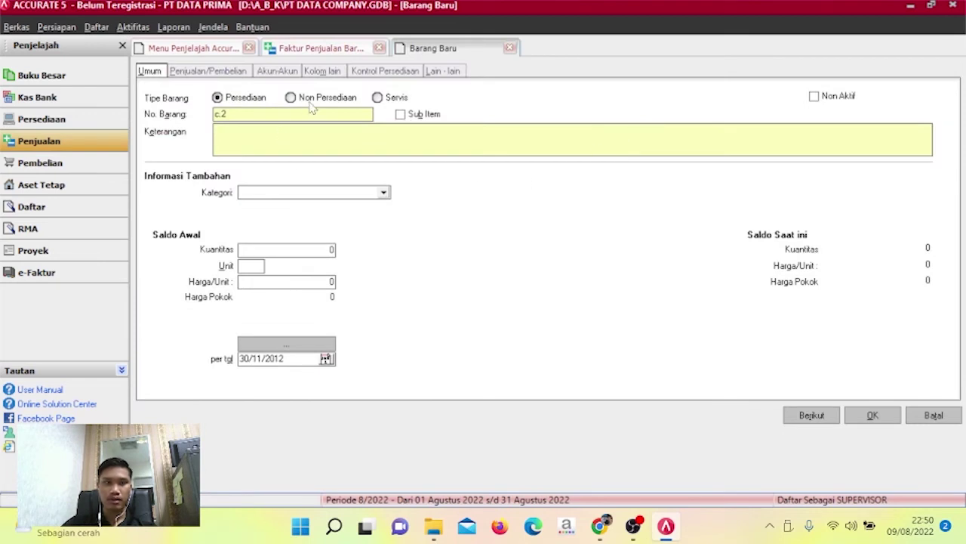
pyautogui.click(314, 101)
pyautogui.click(311, 135)
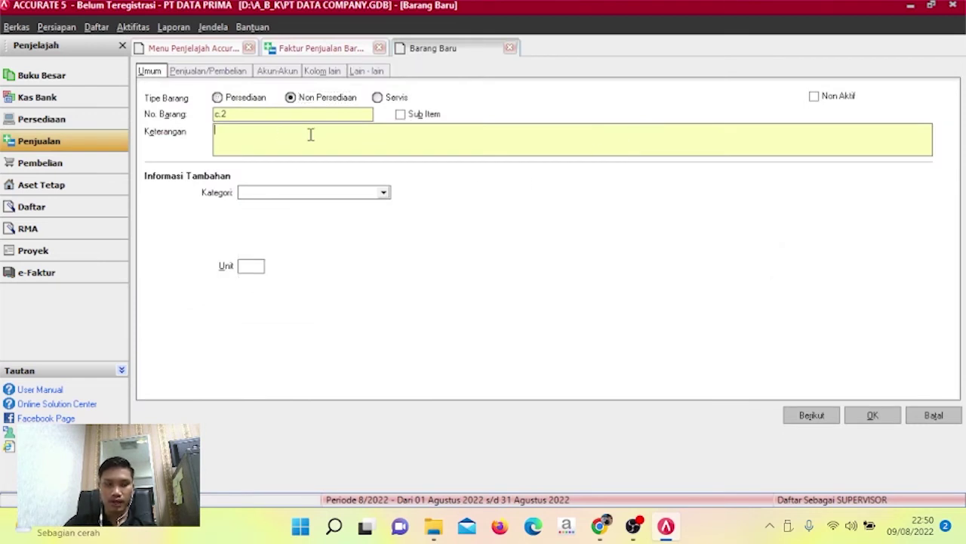
pyautogui.write('AKSESORISS')
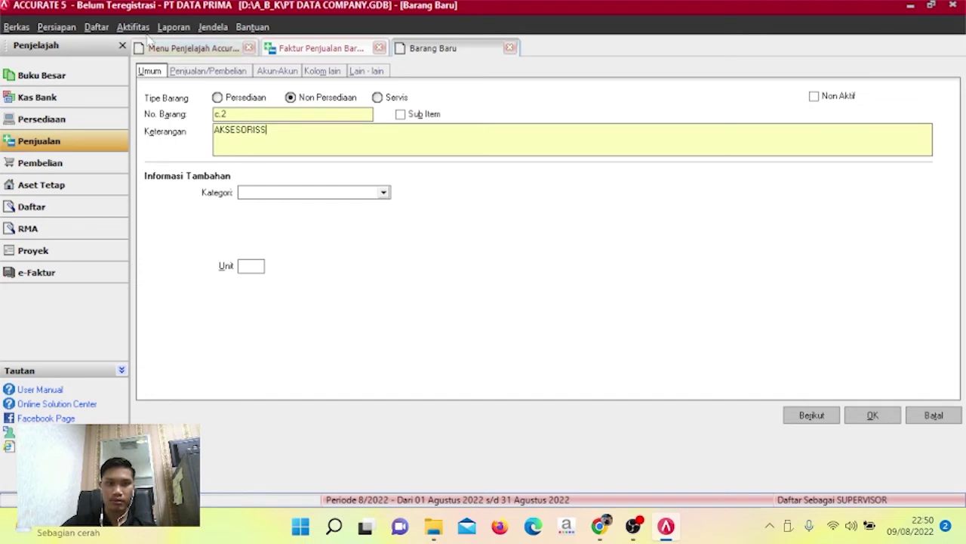
# Give AKSESORISS sales account 21101 Hutang Aksesoris, save it, and accept both warnings.
pyautogui.click(275, 73)
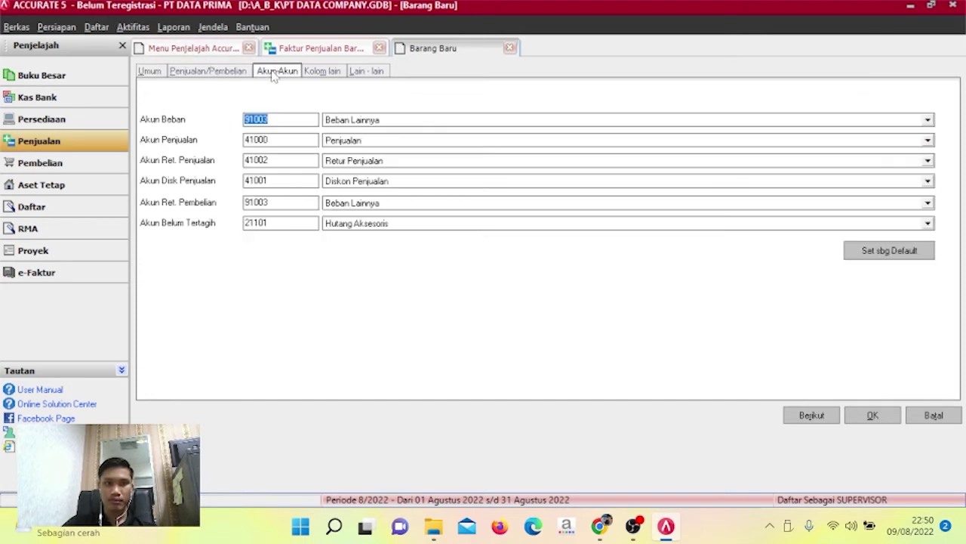
pyautogui.doubleClick(278, 138)
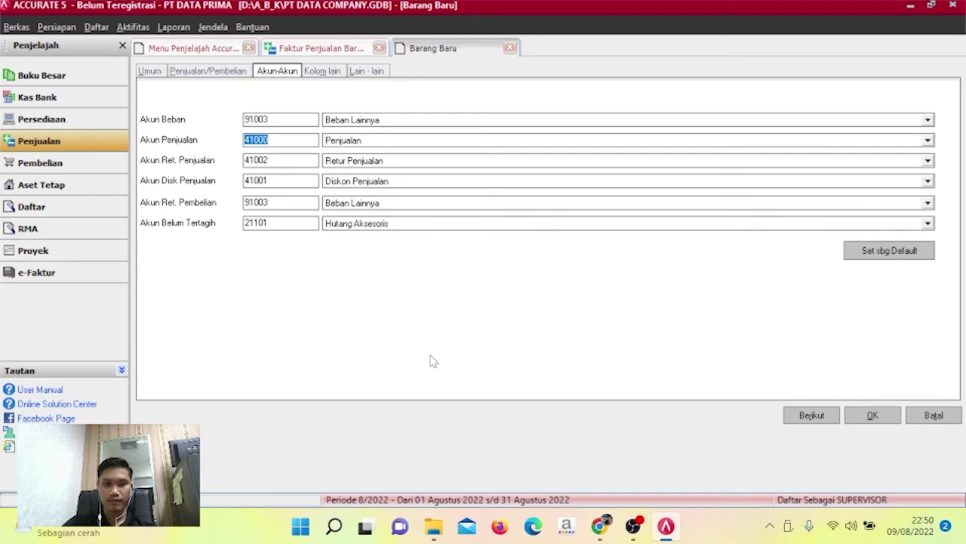
pyautogui.write('21101')
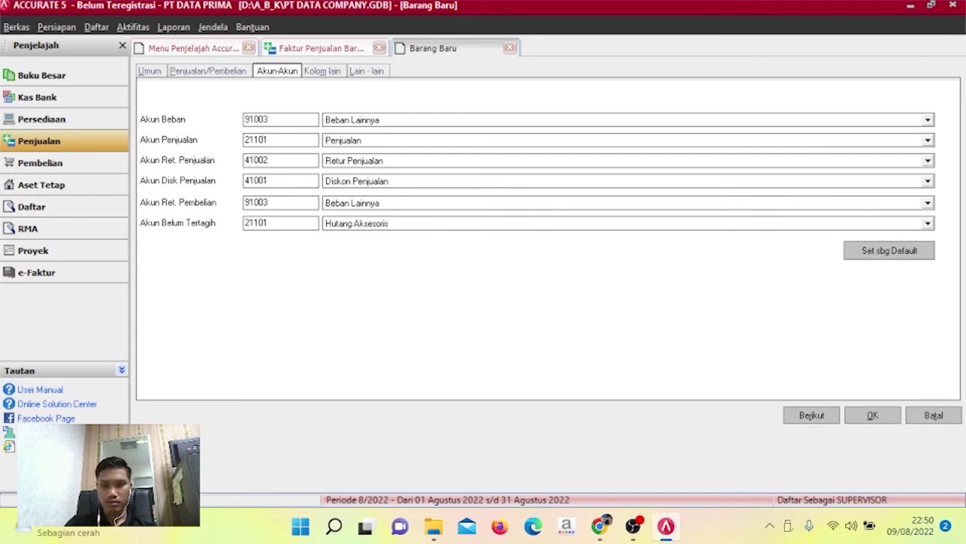
pyautogui.press('Tab')
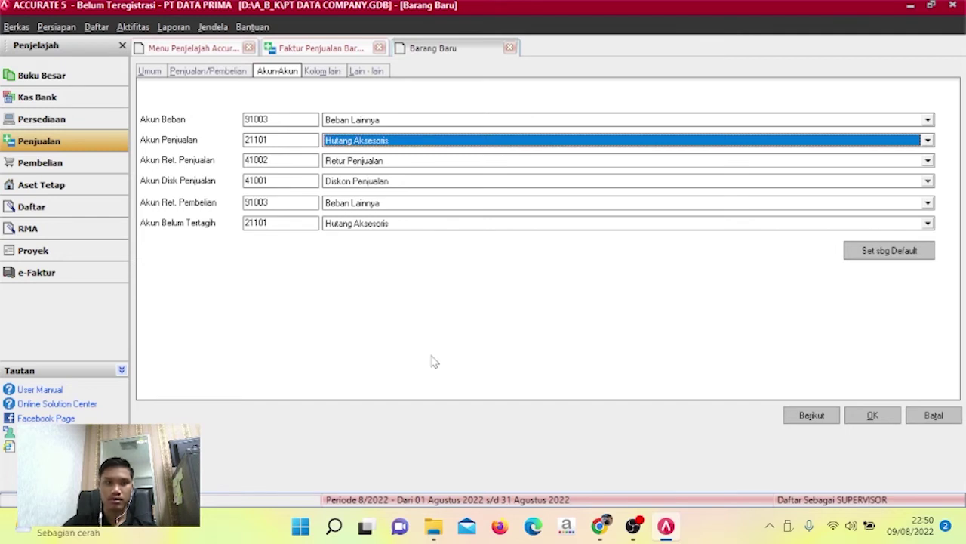
pyautogui.click(859, 423)
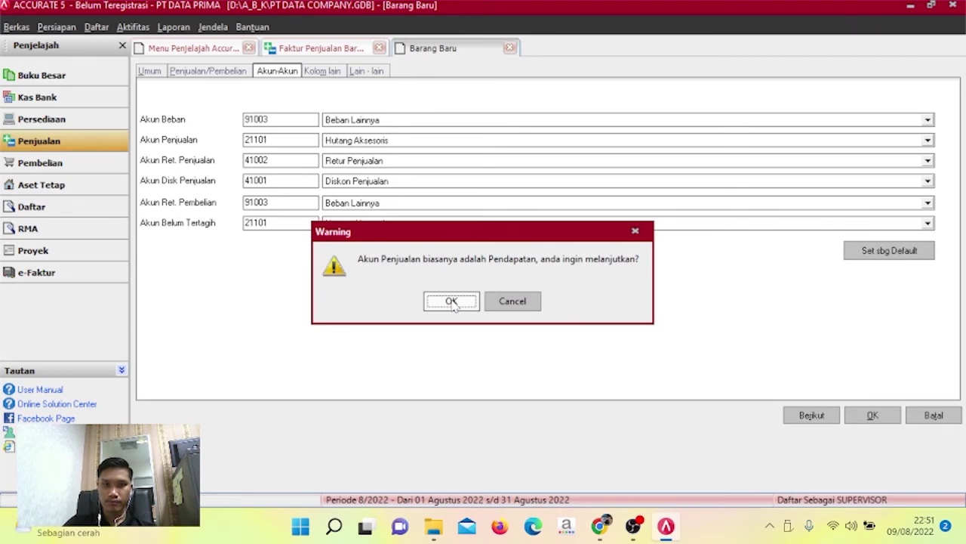
pyautogui.click(452, 301)
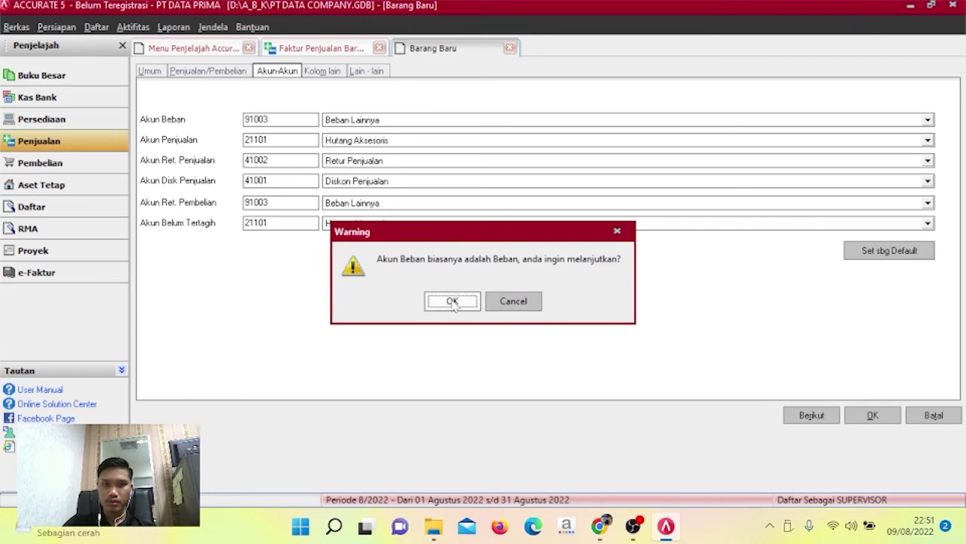
pyautogui.click(451, 301)
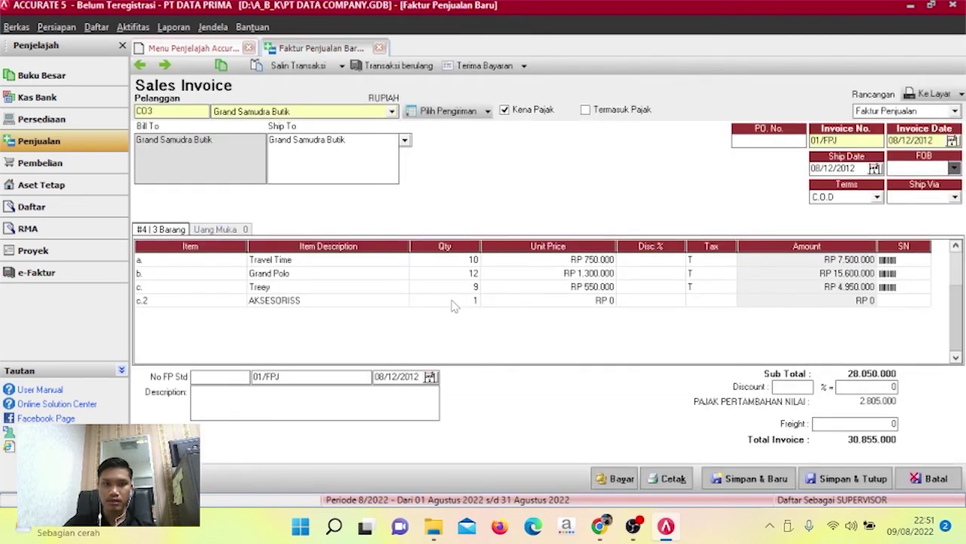
# Price AKSESORISS at RP 140.250 with tax code T, then save and close invoice 01/FPJ.
pyautogui.click(565, 306)
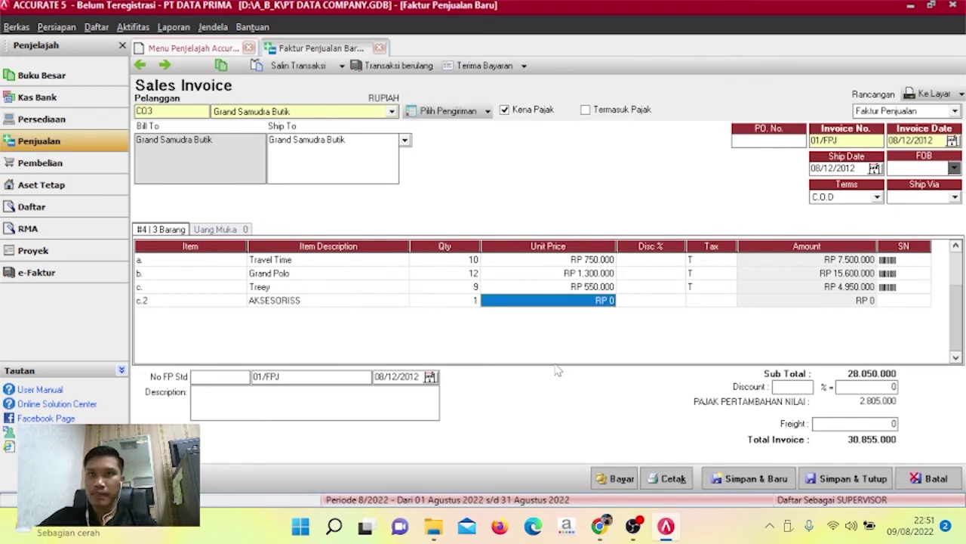
pyautogui.write('140250')
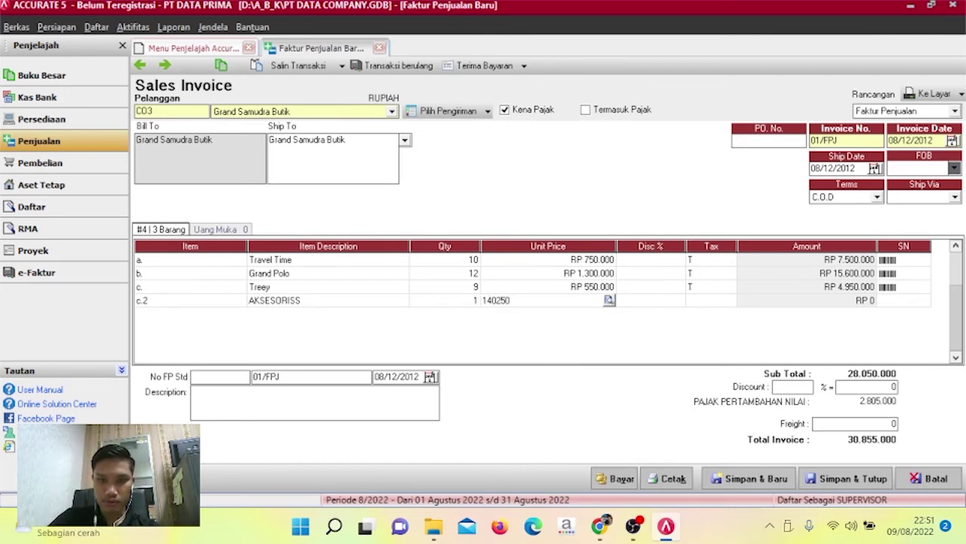
pyautogui.press('Tab')
pyautogui.press('Tab')
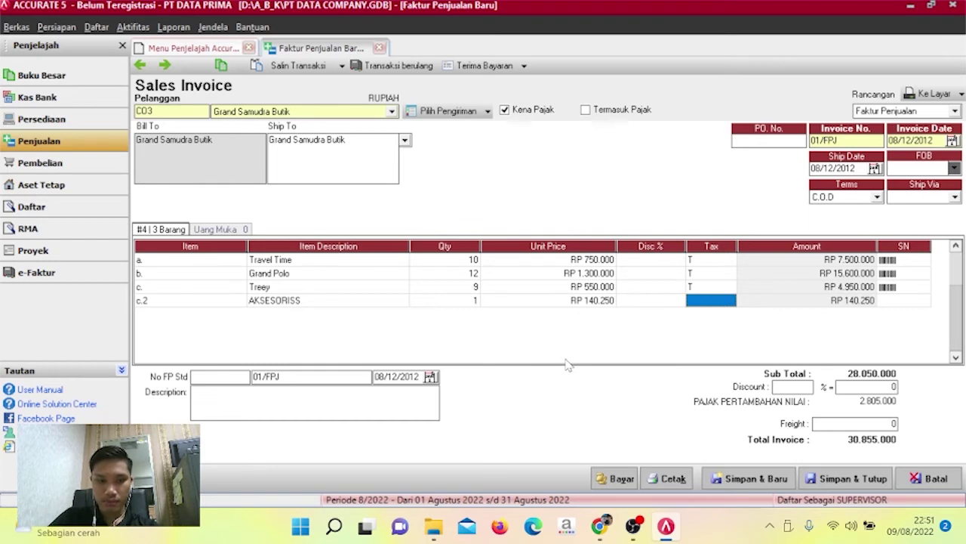
pyautogui.write('T')
pyautogui.press('Tab')
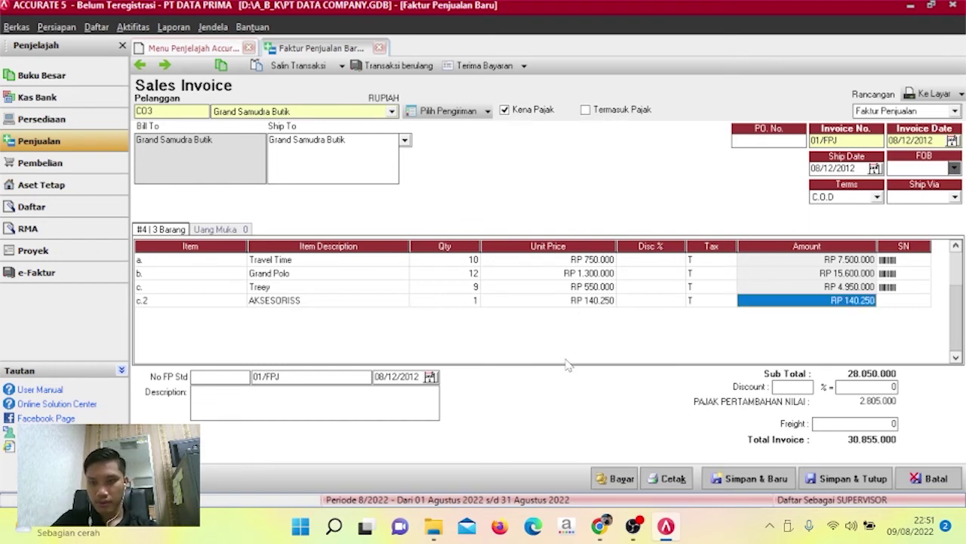
pyautogui.press('Tab')
pyautogui.press('Tab')
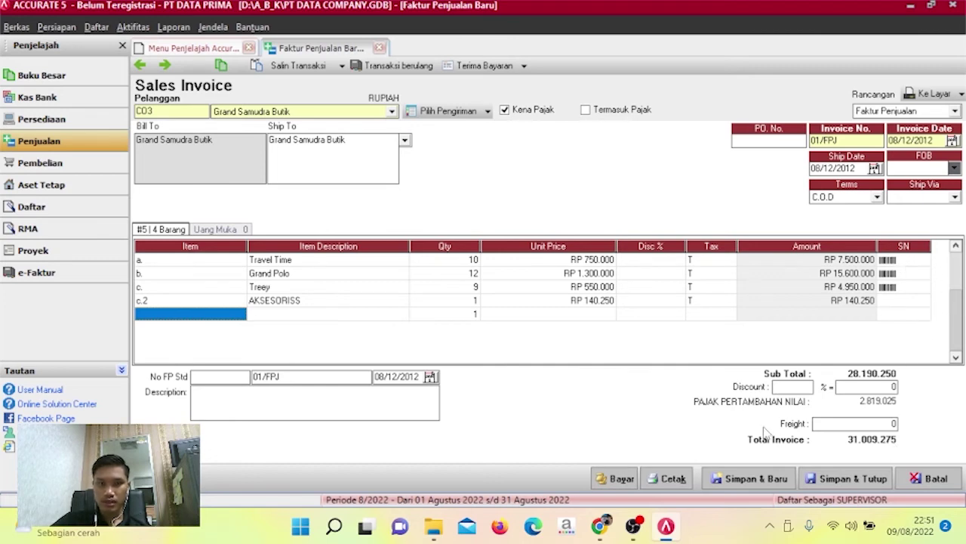
pyautogui.click(850, 478)
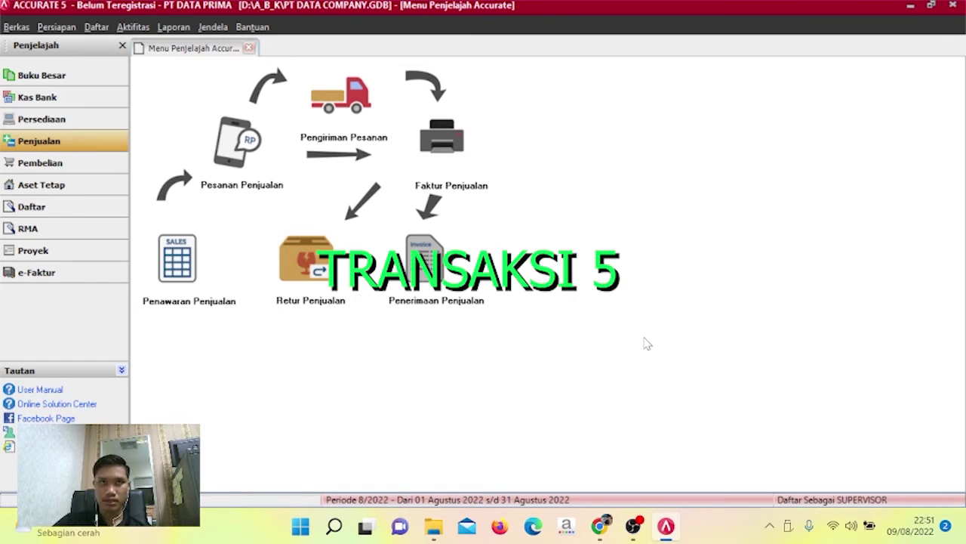
# Start a new purchase payment to vendor PT Langit Biru.
pyautogui.click(104, 172)
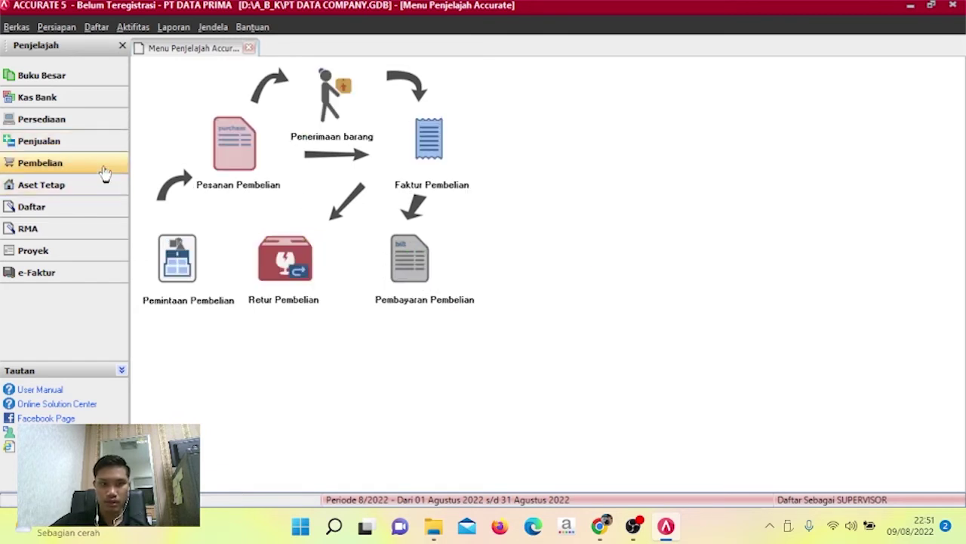
pyautogui.click(398, 270)
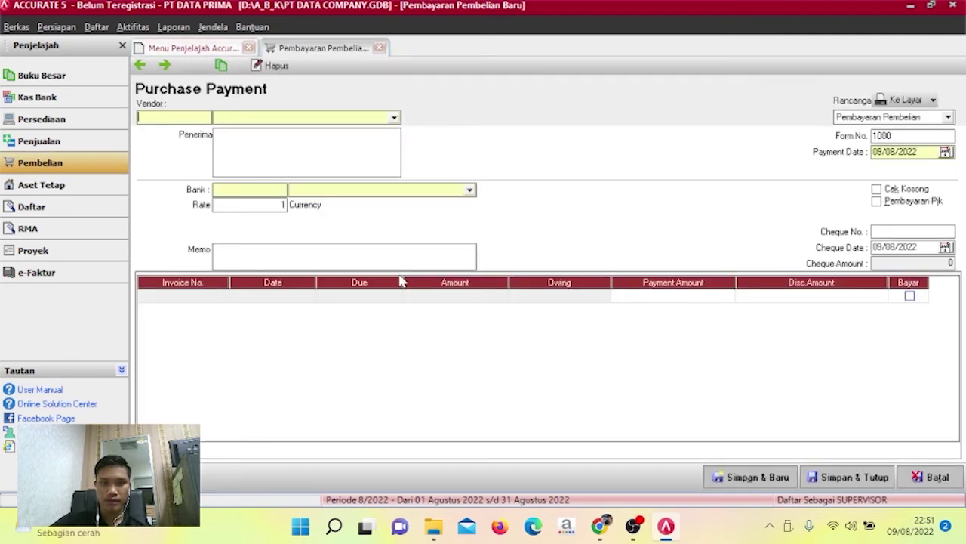
pyautogui.click(394, 117)
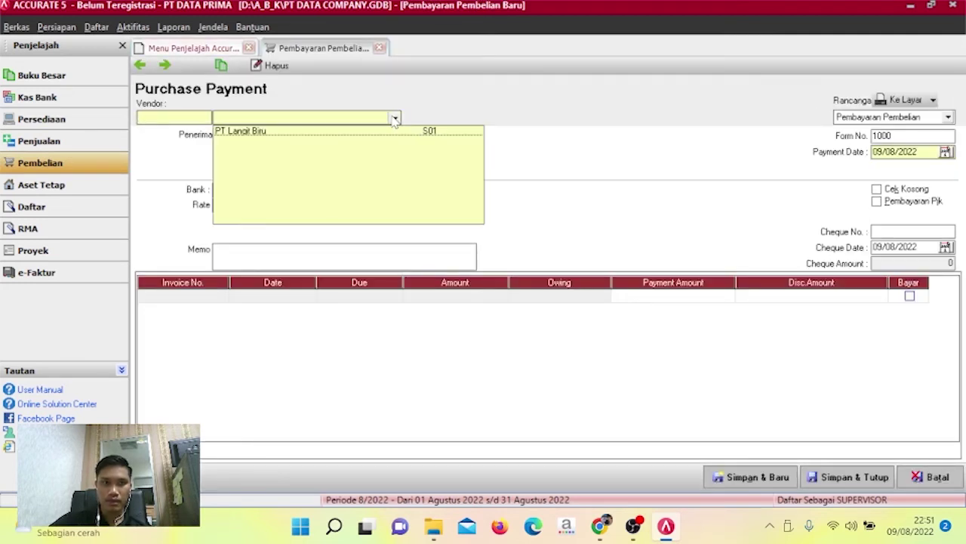
pyautogui.click(373, 132)
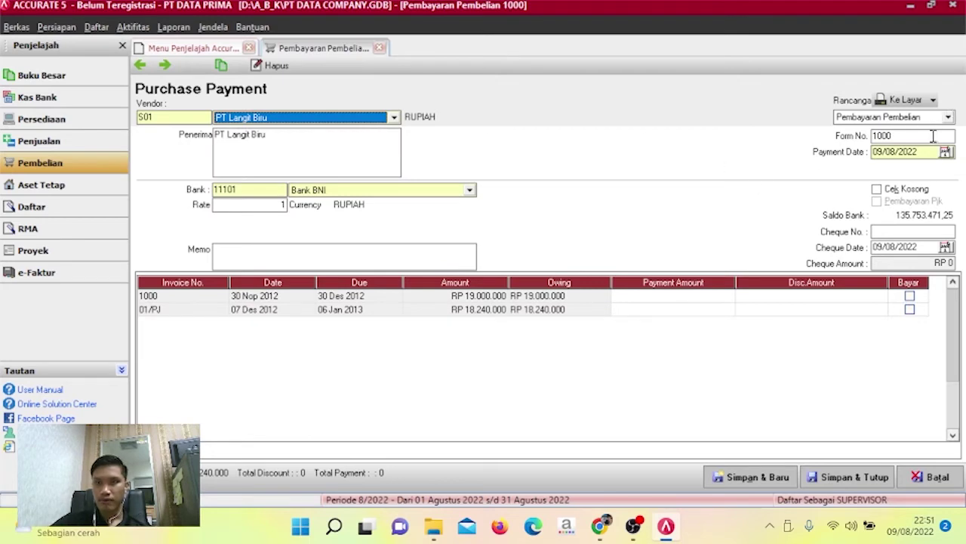
# Set form number 01/CP and payment and cheque dates to 10/12/2012.
pyautogui.moveTo(934, 136); pyautogui.dragTo(816, 145)
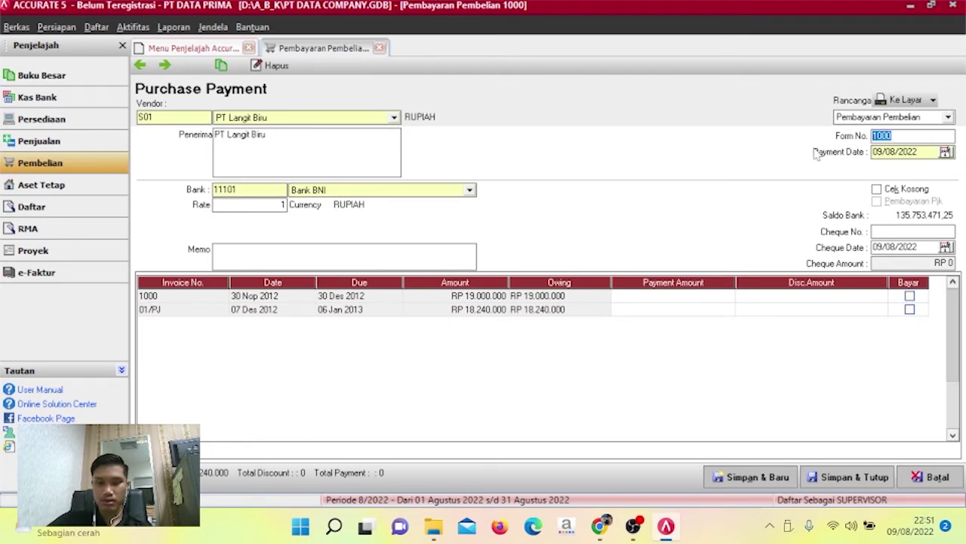
pyautogui.write('01/CP')
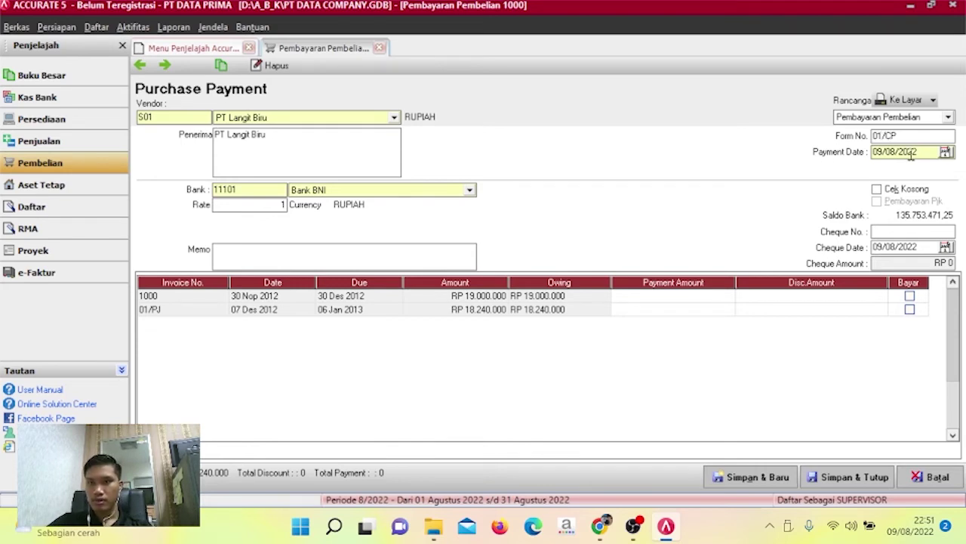
pyautogui.moveTo(918, 151); pyautogui.dragTo(870, 153)
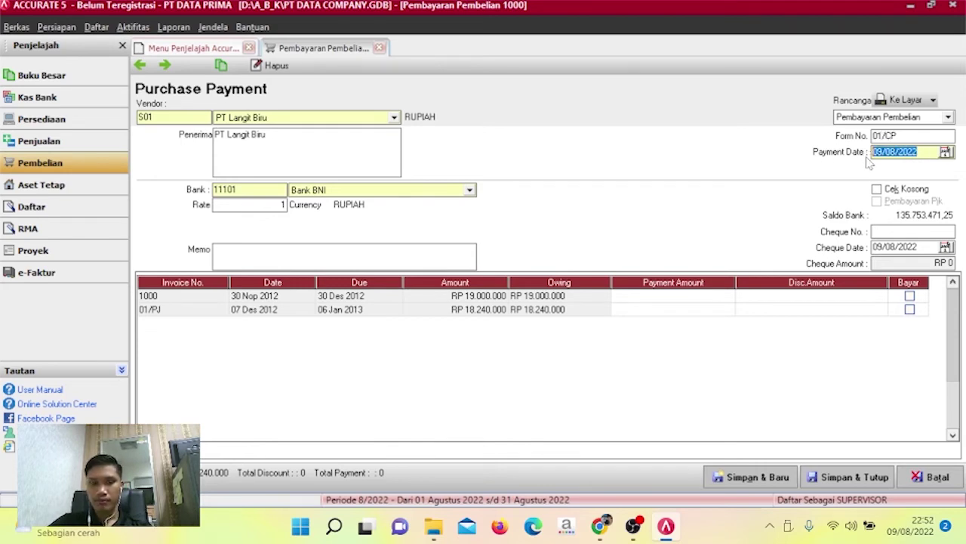
pyautogui.write('10/12/')
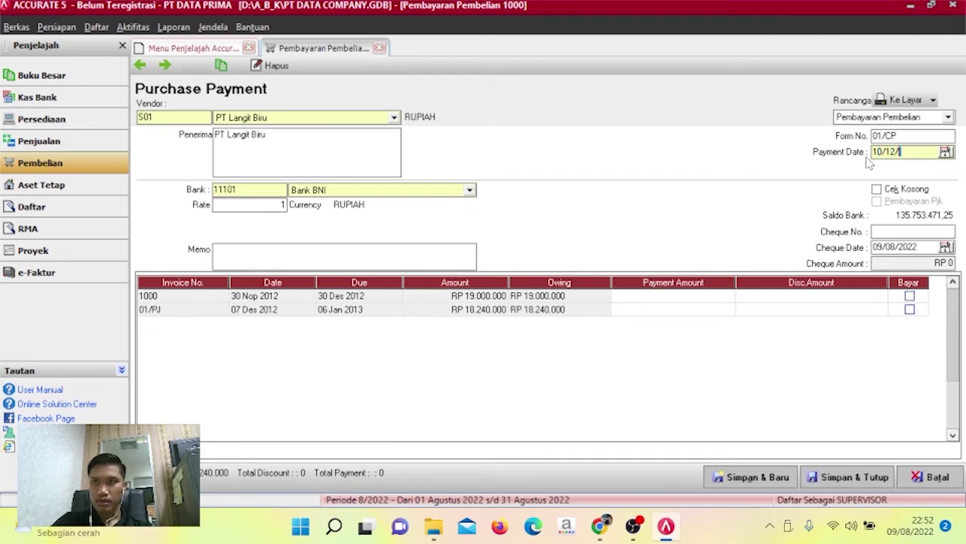
pyautogui.write('2012')
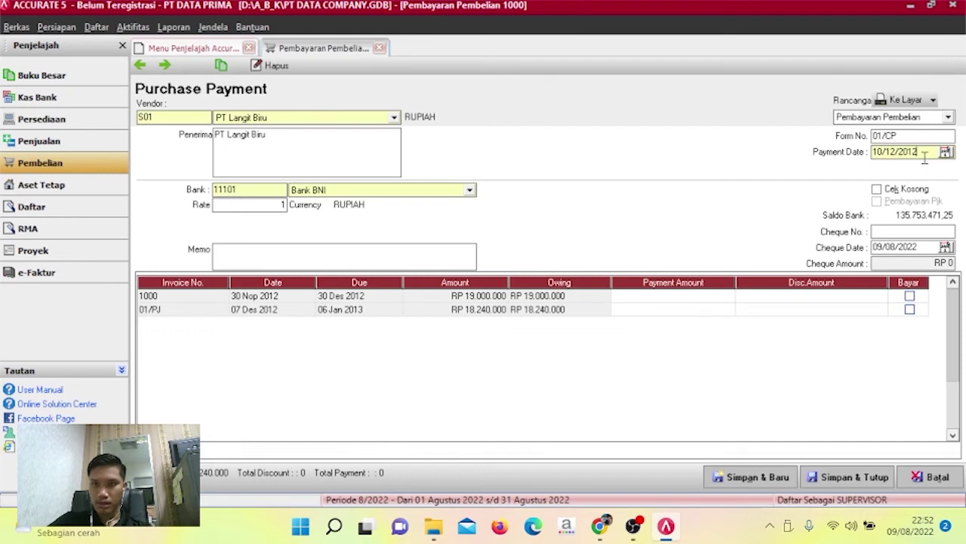
pyautogui.moveTo(924, 157); pyautogui.dragTo(868, 160)
pyautogui.hotkey('ctrl', 'c')
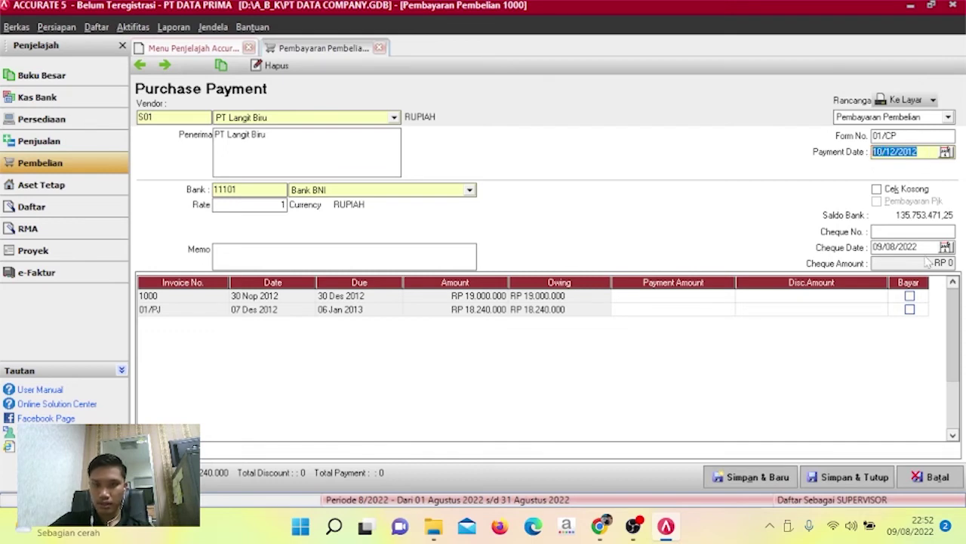
pyautogui.moveTo(920, 248); pyautogui.dragTo(863, 258)
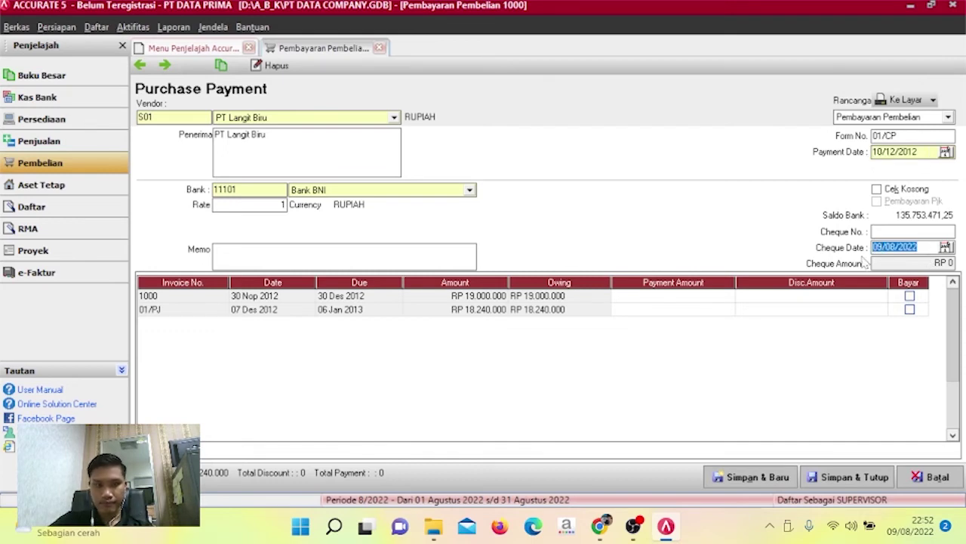
pyautogui.hotkey('ctrl', 'v')
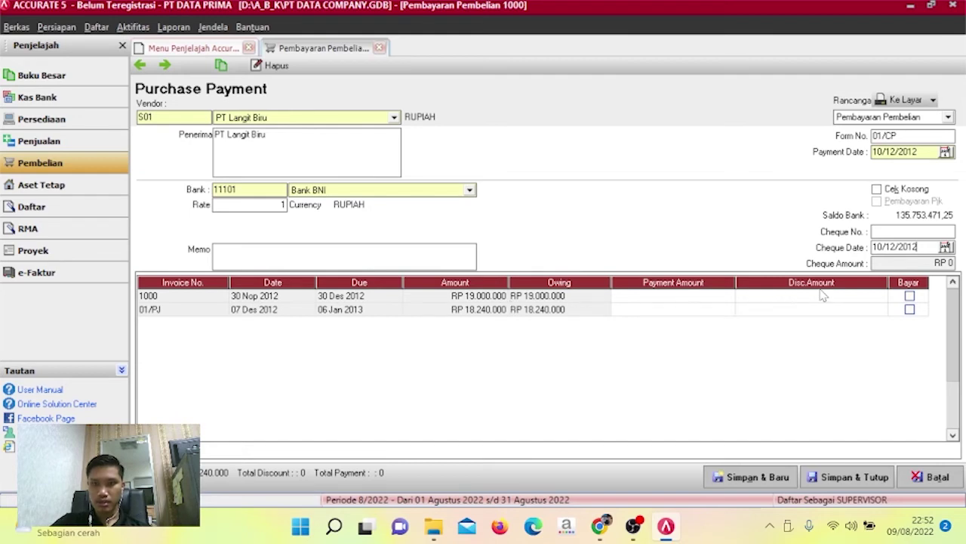
# Mark purchase invoice 1000 as paid in full on the payment.
pyautogui.click(707, 295)
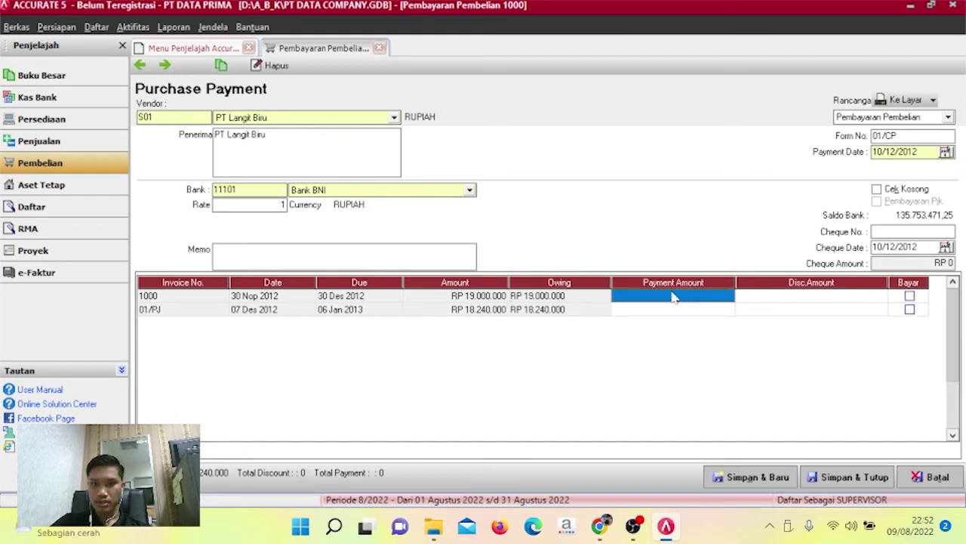
pyautogui.click(910, 295)
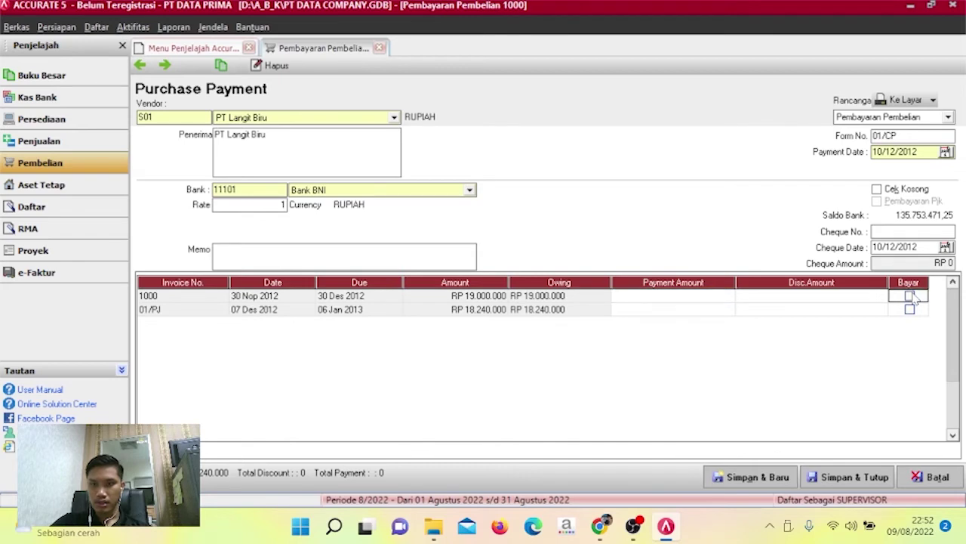
pyautogui.click(878, 299)
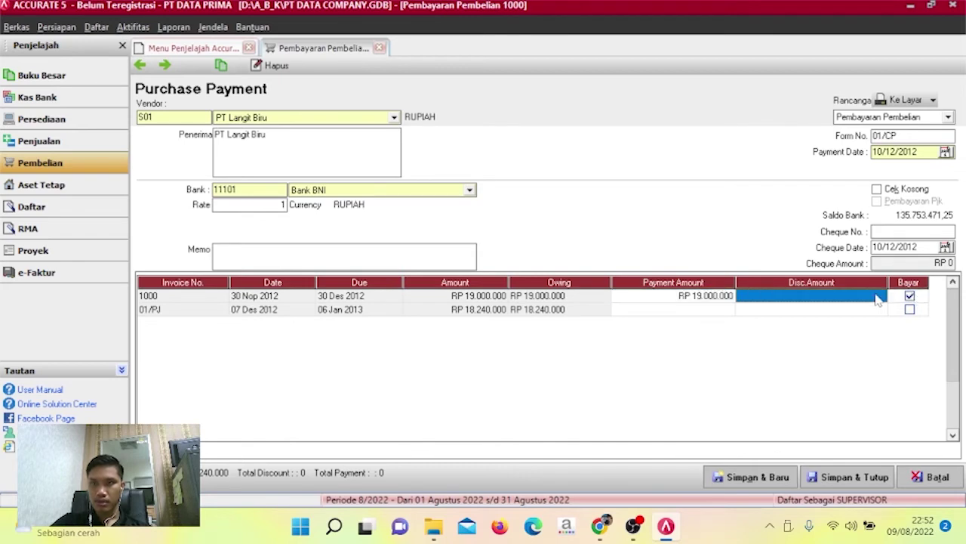
pyautogui.rightClick(878, 299)
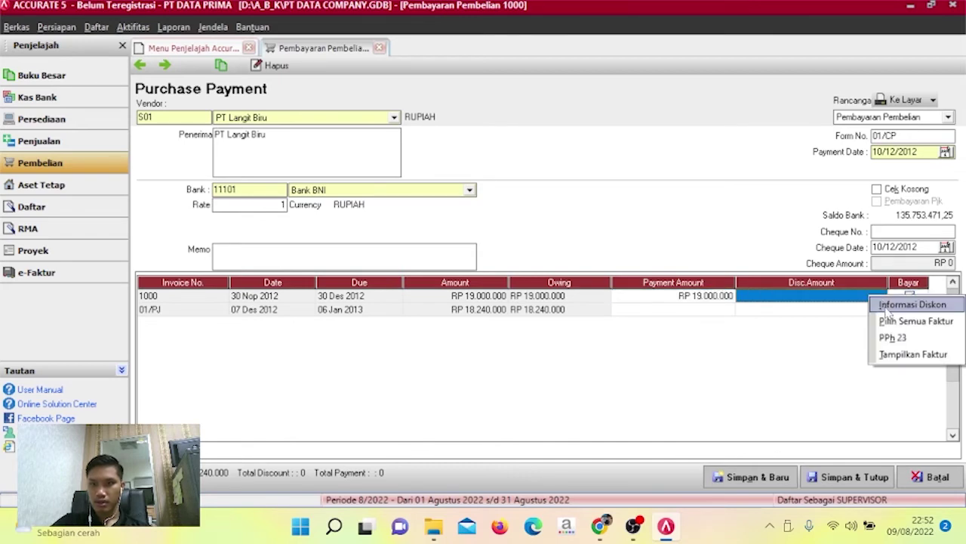
# Open purchase invoice 1000 to inspect its line discount, then close it.
pyautogui.doubleClick(841, 300)
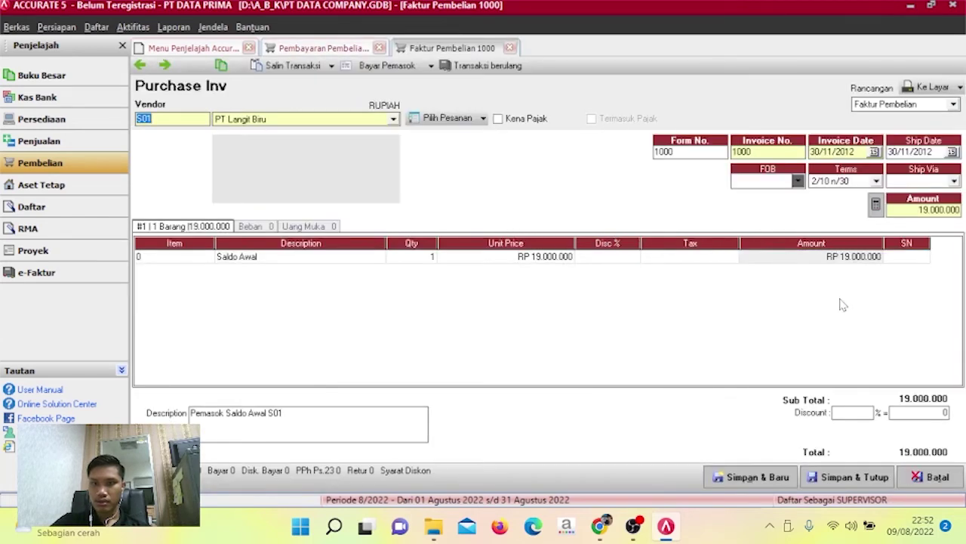
pyautogui.click(607, 257)
pyautogui.rightClick(638, 260)
pyautogui.click(600, 287)
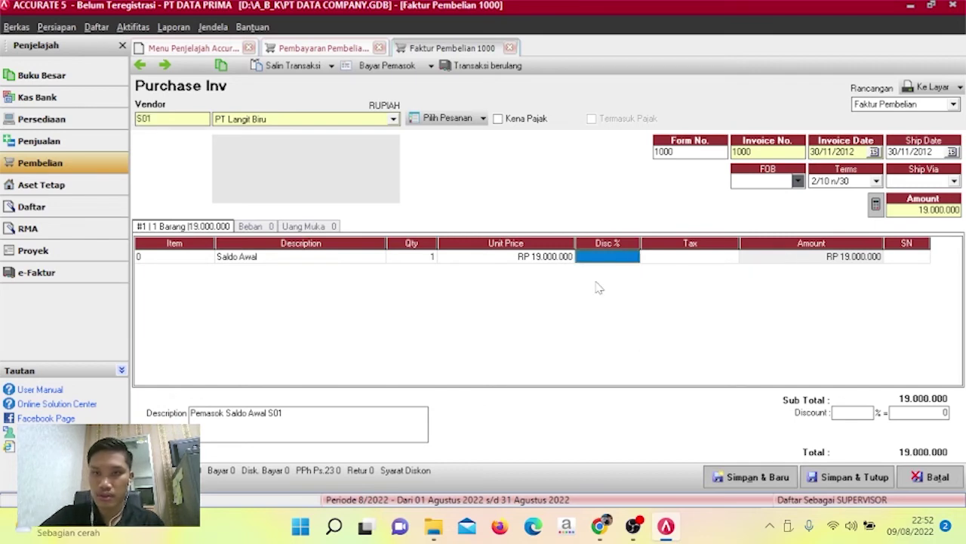
pyautogui.click(674, 262)
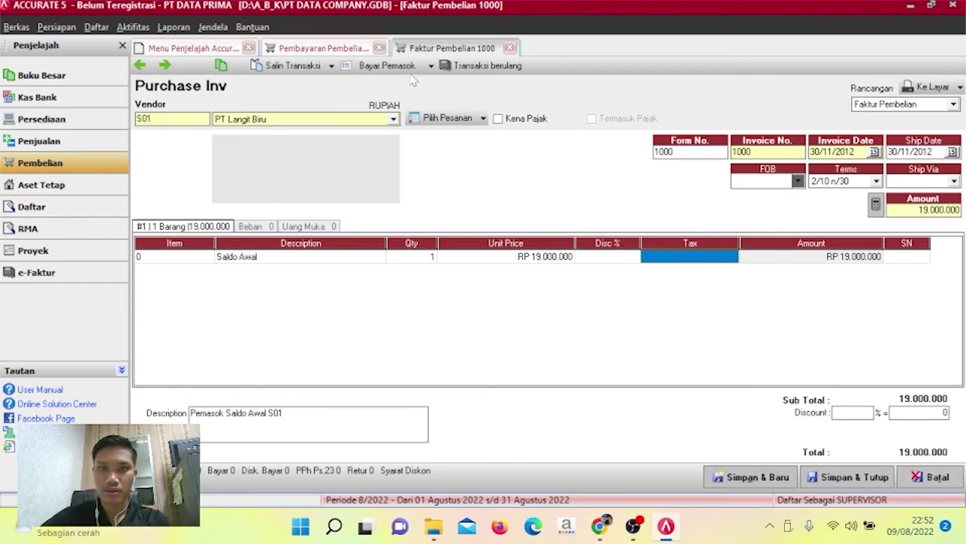
pyautogui.click(510, 48)
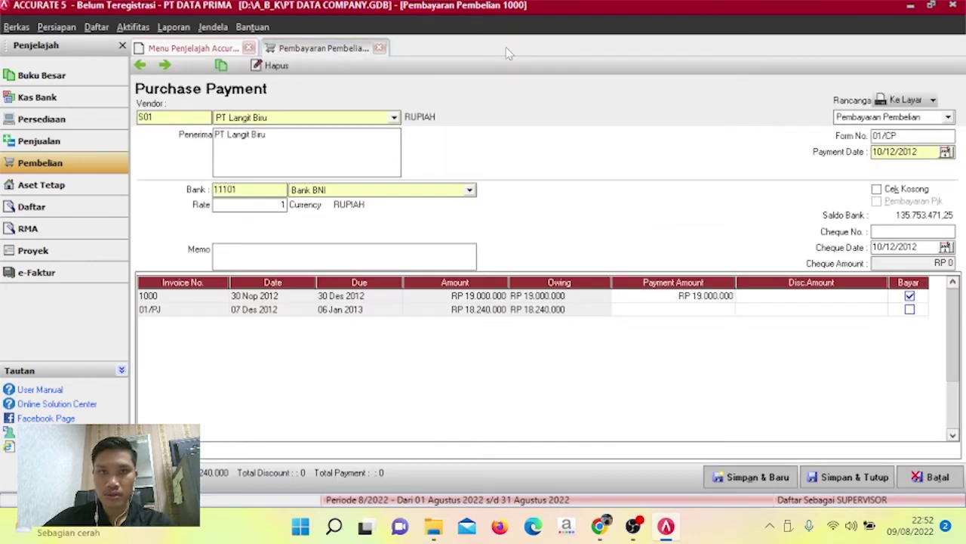
# Check invoice 1000's discount details, then try changing its payment terms and dismiss the error.
pyautogui.rightClick(770, 298)
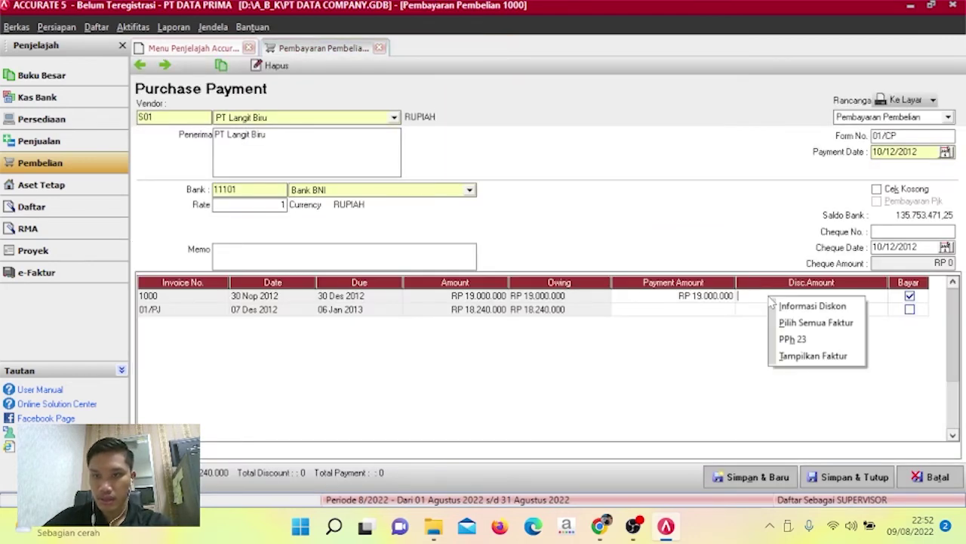
pyautogui.click(798, 307)
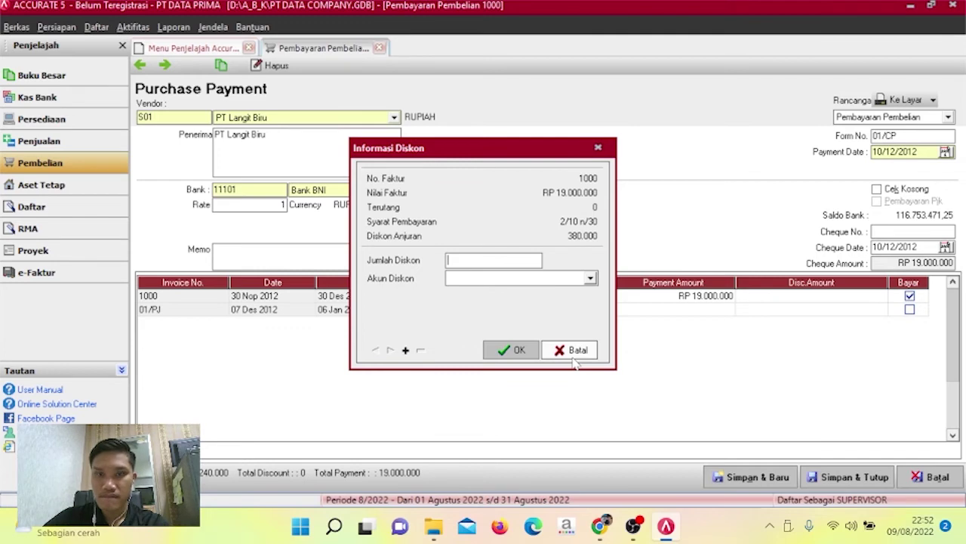
pyautogui.click(572, 356)
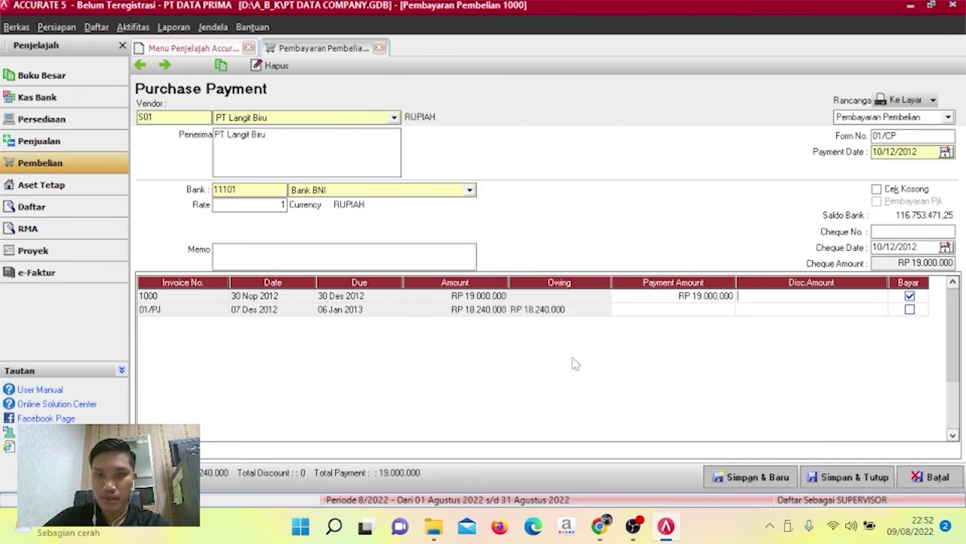
pyautogui.doubleClick(785, 297)
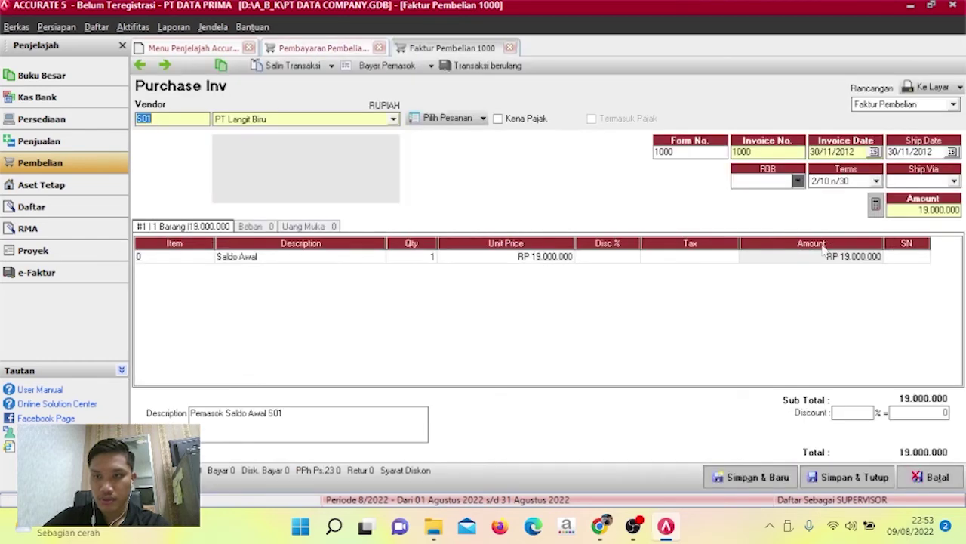
pyautogui.click(876, 181)
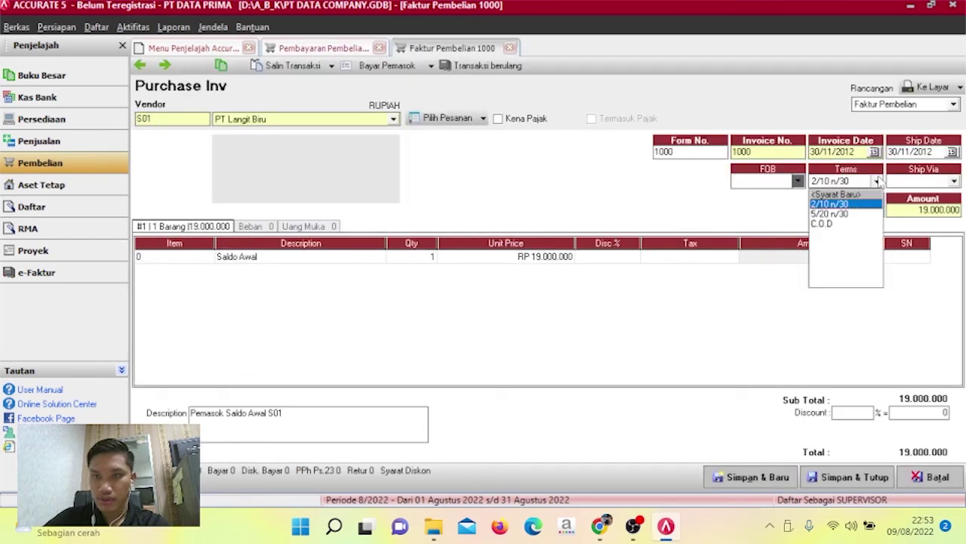
pyautogui.click(846, 215)
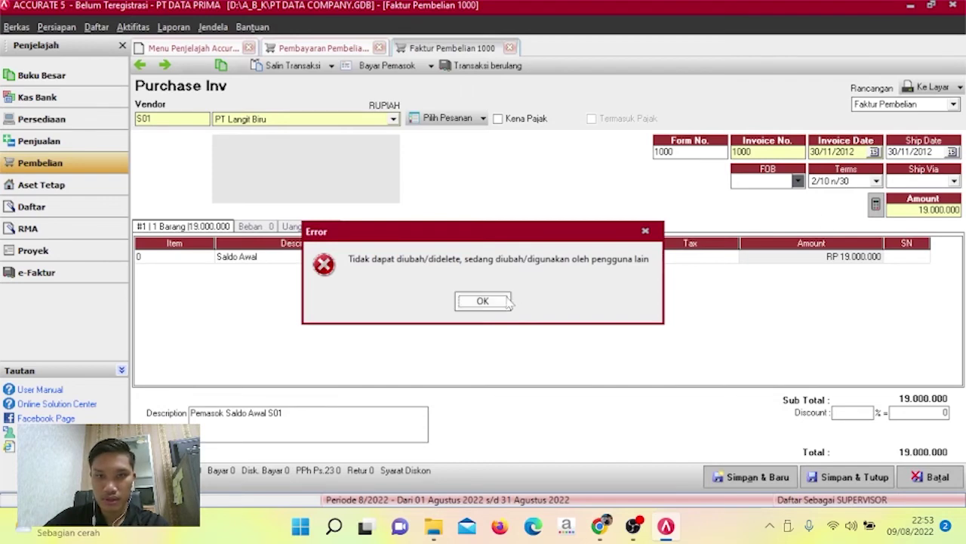
pyautogui.click(645, 231)
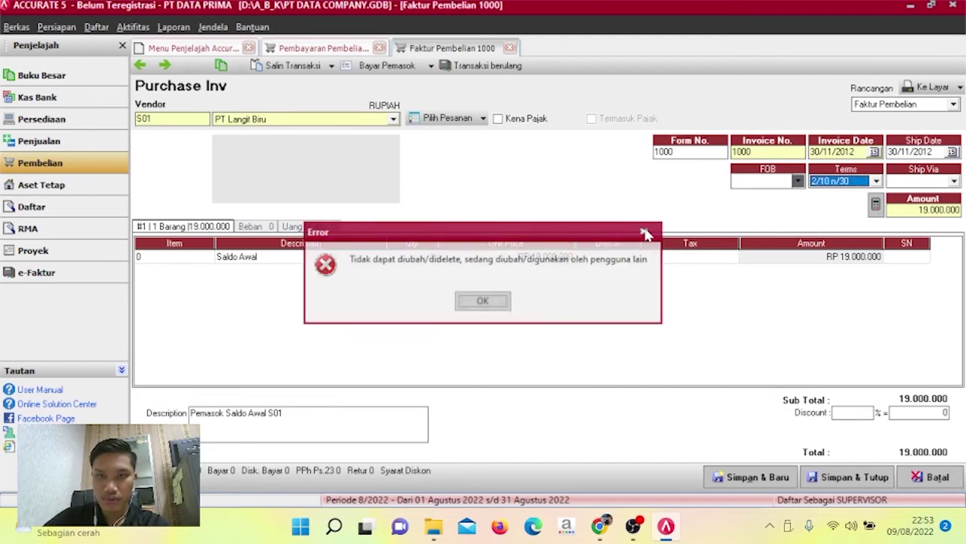
# Discard the unsaved payment, set invoice 1000's terms to 5/20 n/30, and save it.
pyautogui.click(379, 47)
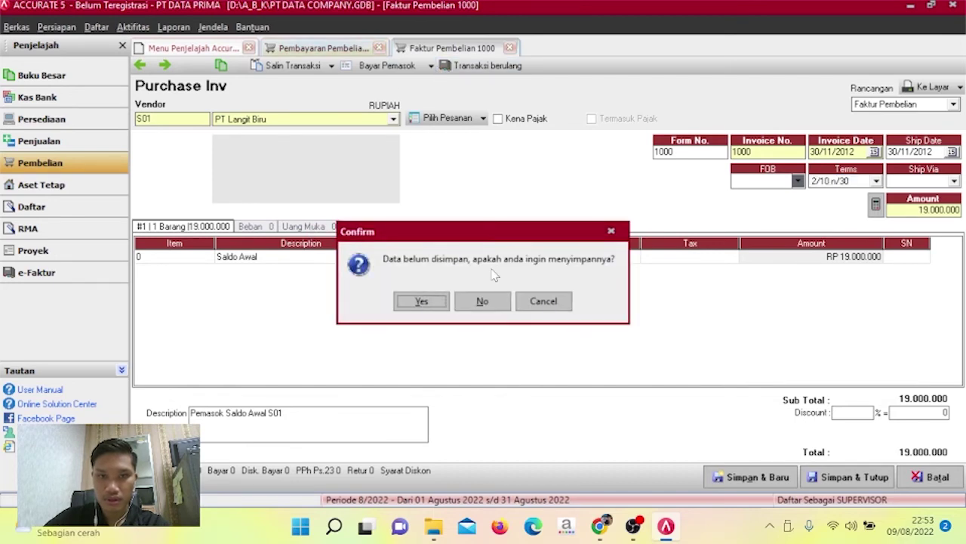
pyautogui.click(490, 305)
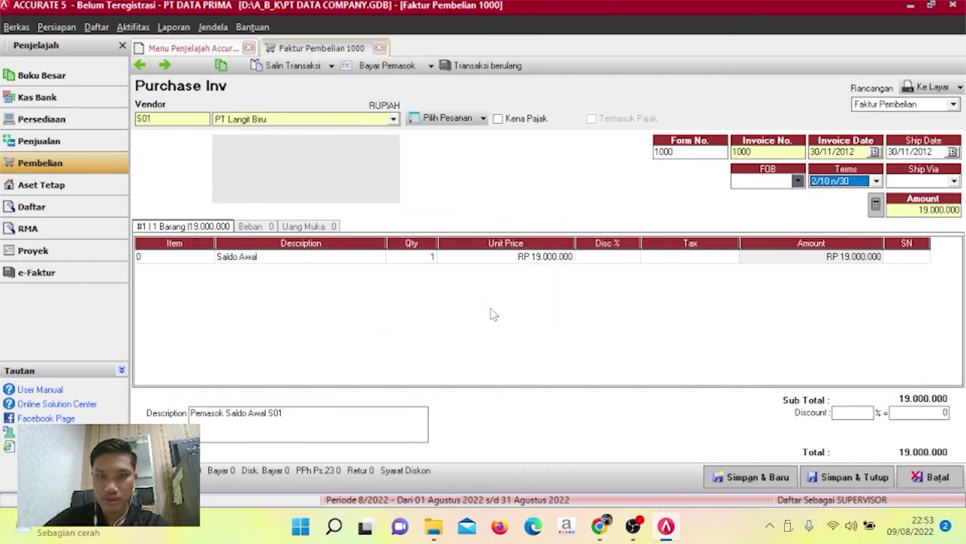
pyautogui.click(876, 182)
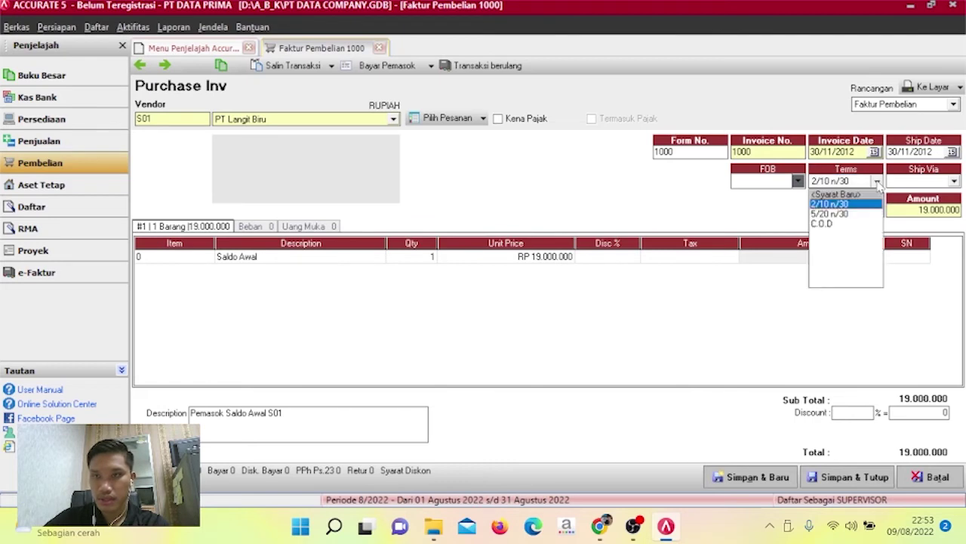
pyautogui.click(840, 214)
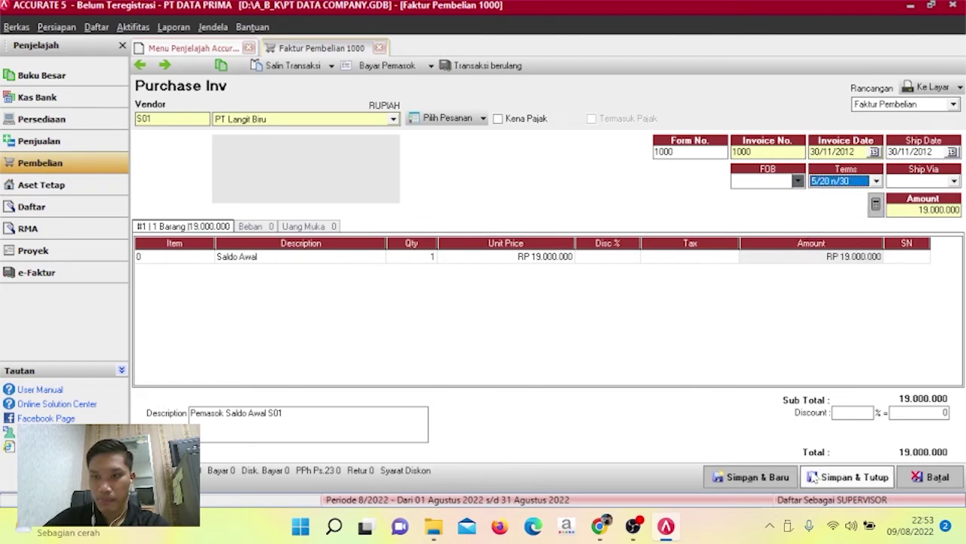
pyautogui.click(812, 485)
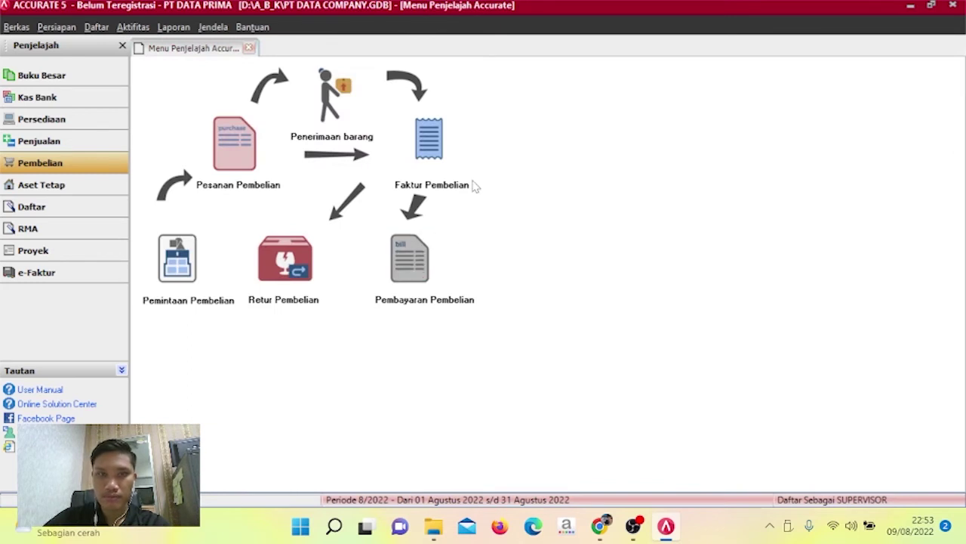
# Start purchase payment 01/CP to PT Langit Biru S01, with payment and cheque dates 10/12/2012.
pyautogui.click(420, 241)
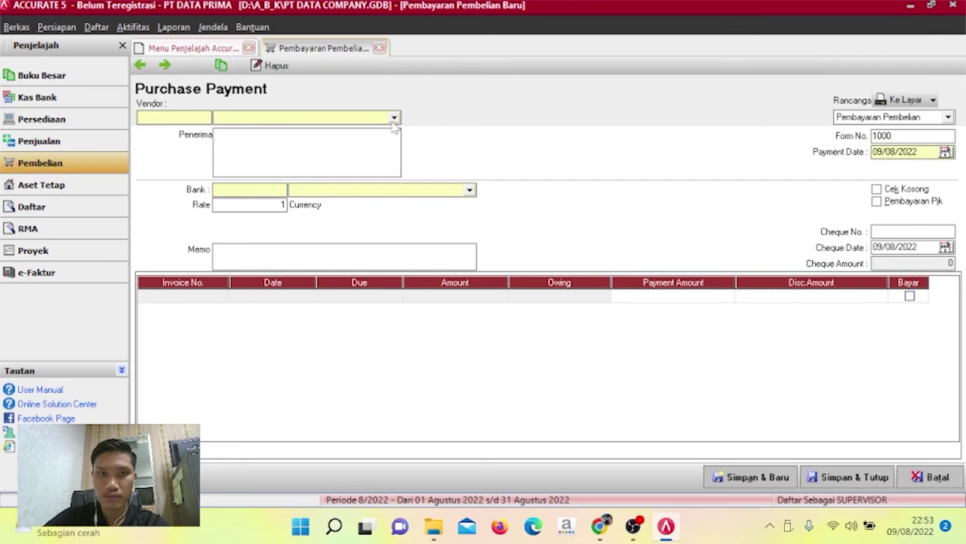
pyautogui.click(394, 118)
pyautogui.click(379, 133)
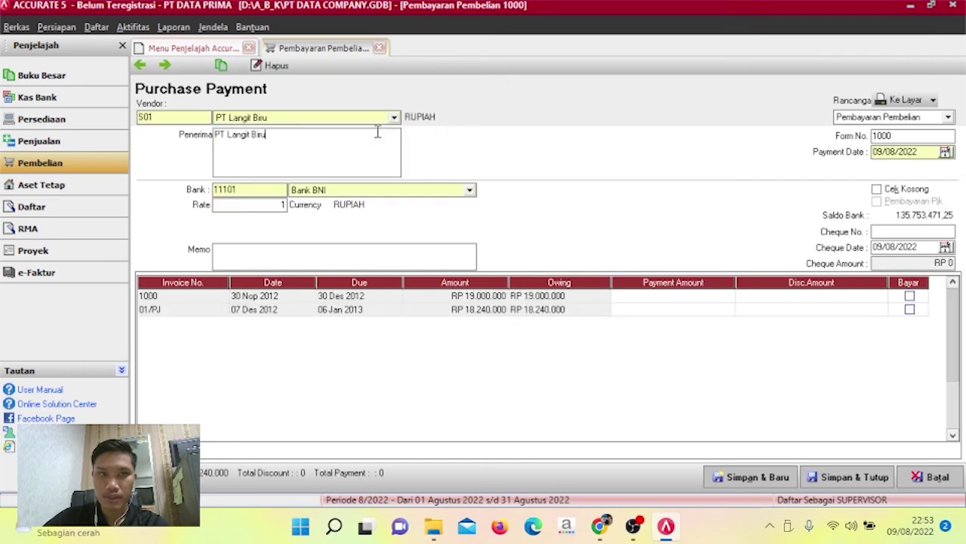
pyautogui.doubleClick(917, 136)
pyautogui.press('BackSpace')
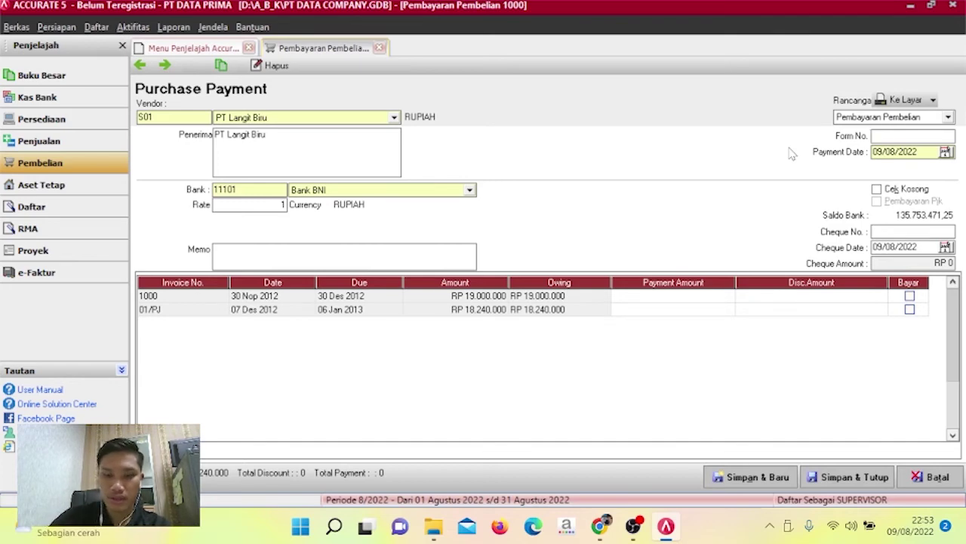
pyautogui.write('01/CP')
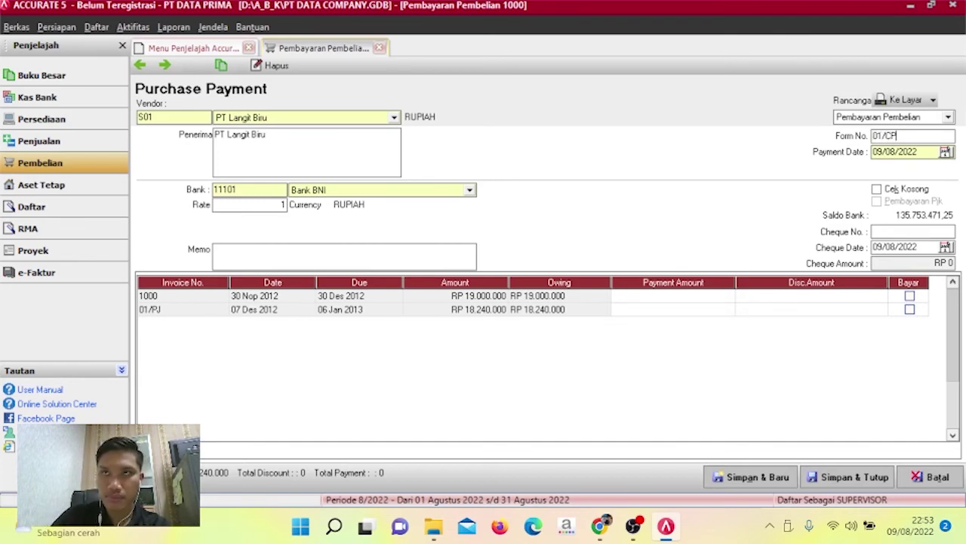
pyautogui.click(916, 151)
pyautogui.write('10/12/')
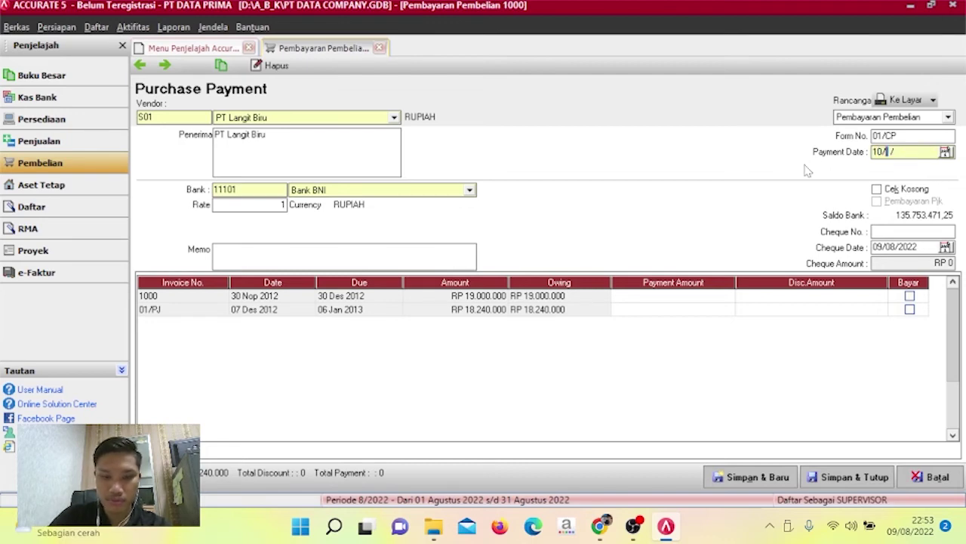
pyautogui.write('2012')
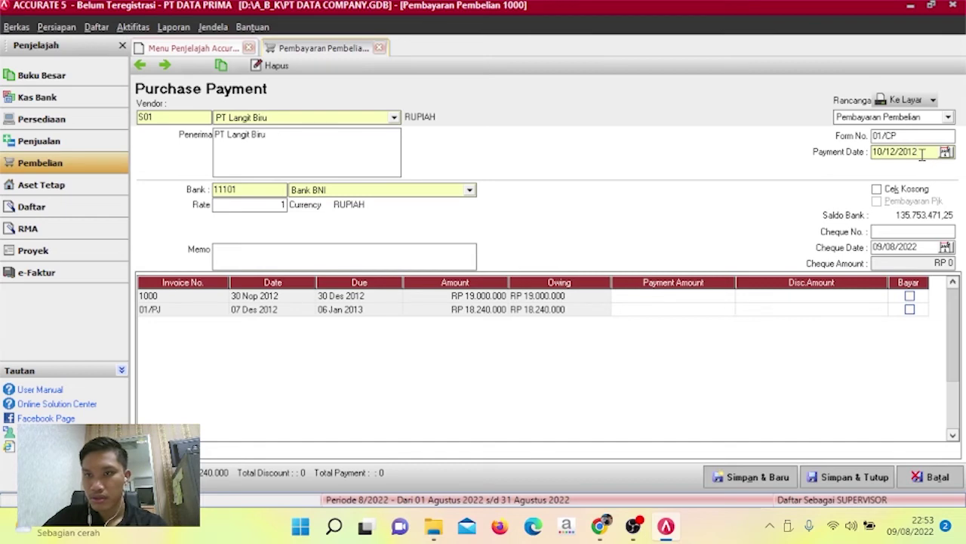
pyautogui.moveTo(923, 154); pyautogui.dragTo(857, 158)
pyautogui.hotkey('ctrl', 'c')
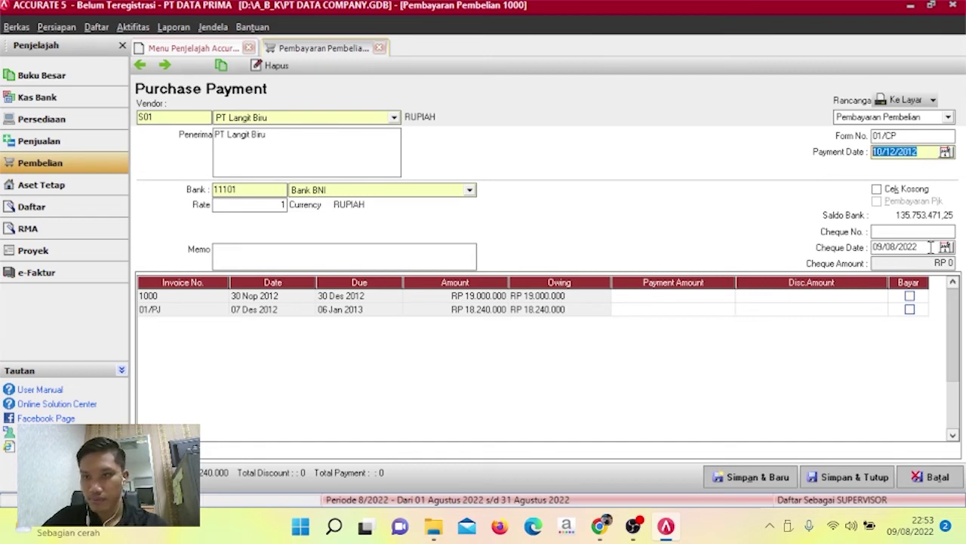
pyautogui.moveTo(930, 247); pyautogui.dragTo(854, 243)
pyautogui.hotkey('ctrl', 'v')
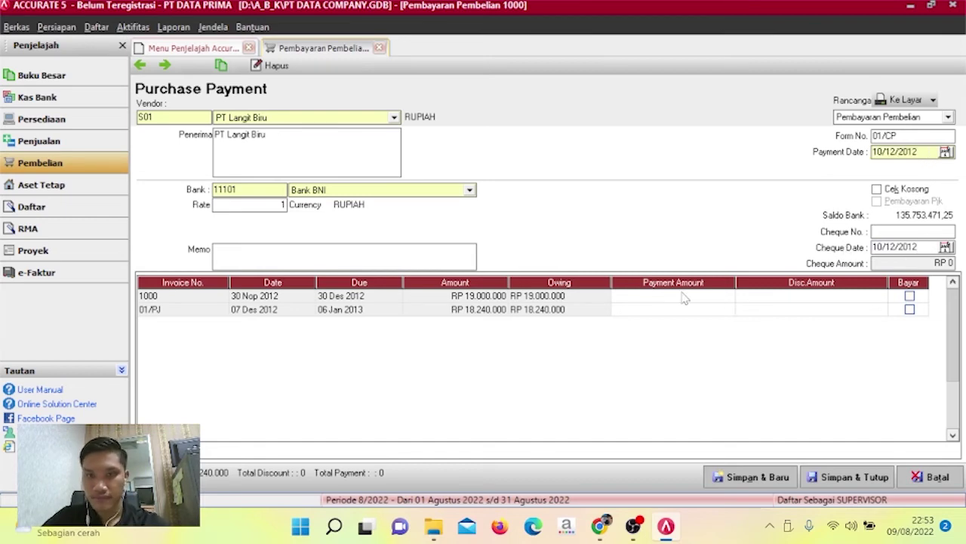
# Mark invoice 1000 for payment with a 950.000 discount charged to Diskon Penjualan.
pyautogui.click(910, 296)
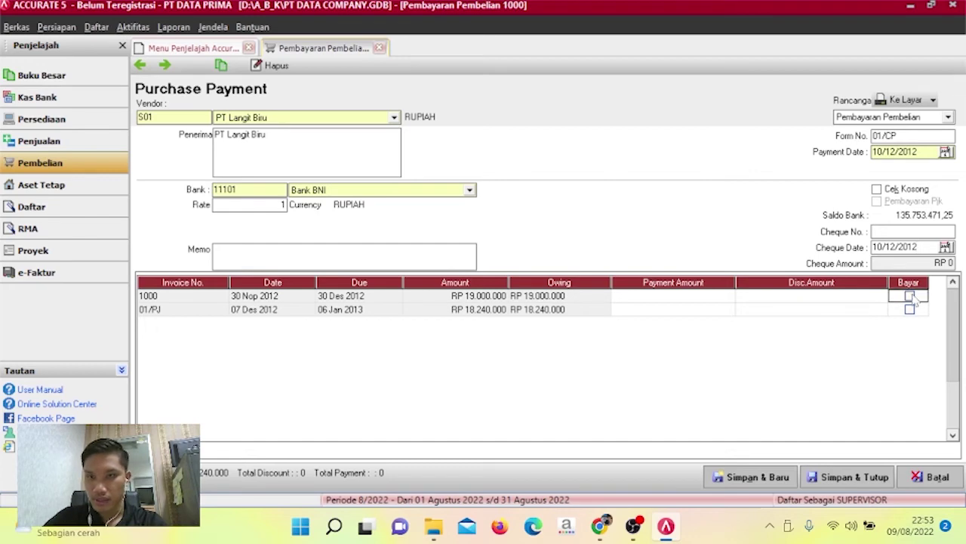
pyautogui.click(859, 296)
pyautogui.rightClick(859, 296)
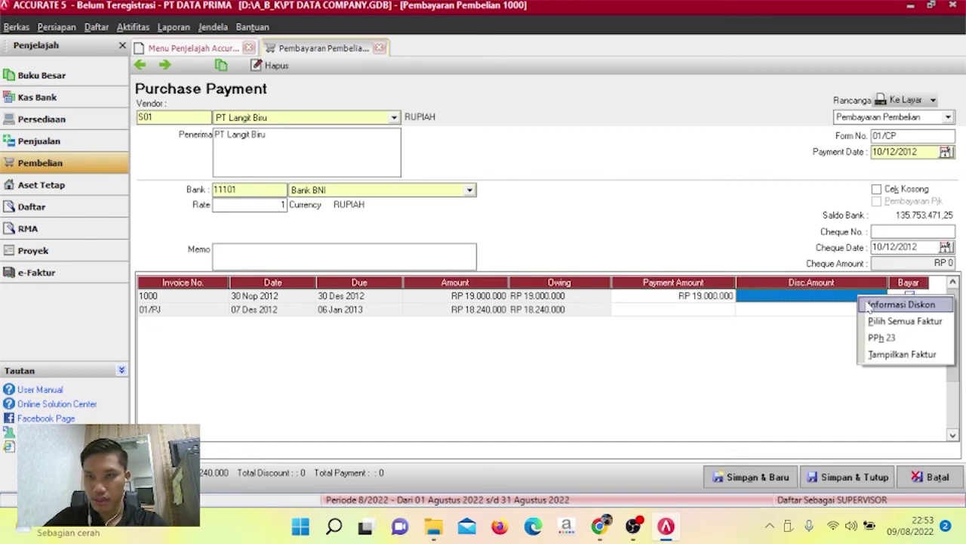
pyautogui.click(873, 307)
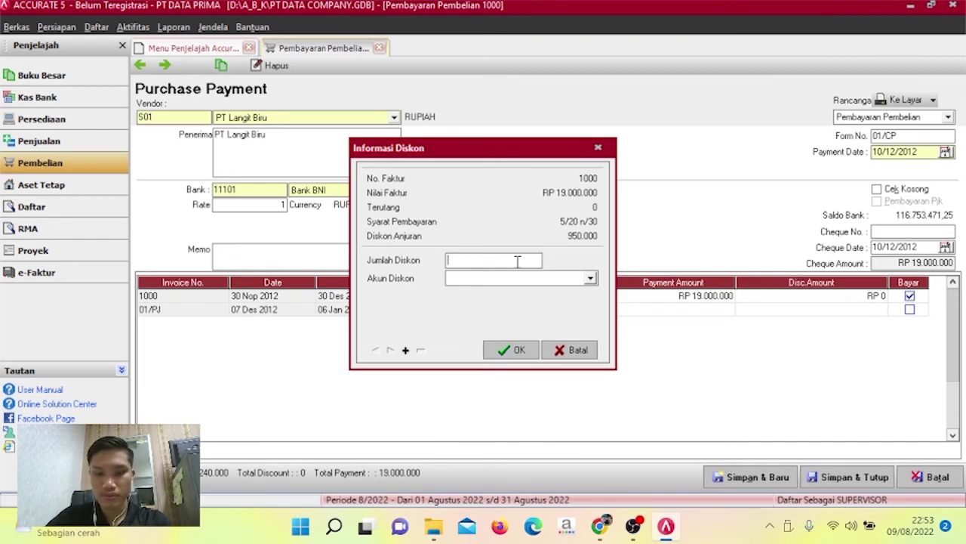
pyautogui.write('9500000')
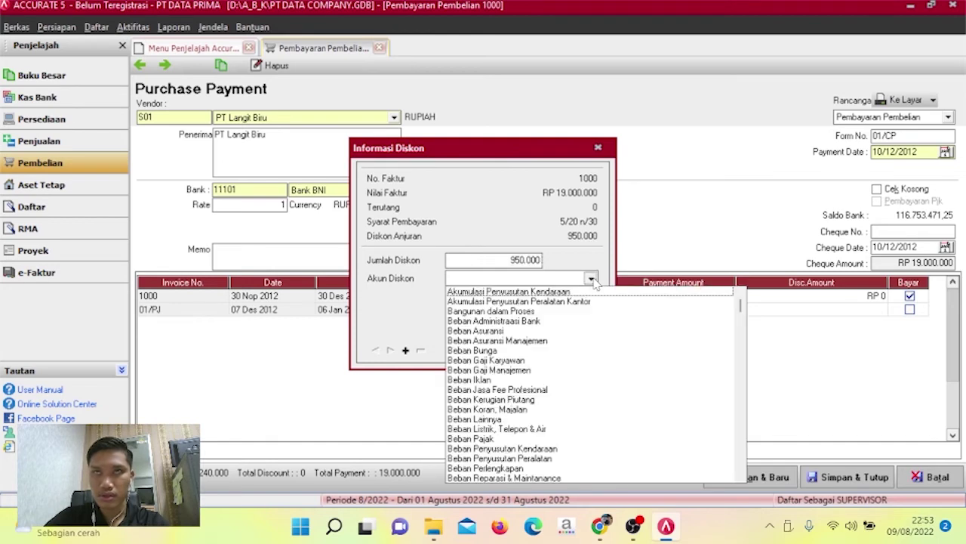
pyautogui.click(590, 279)
pyautogui.click(562, 279)
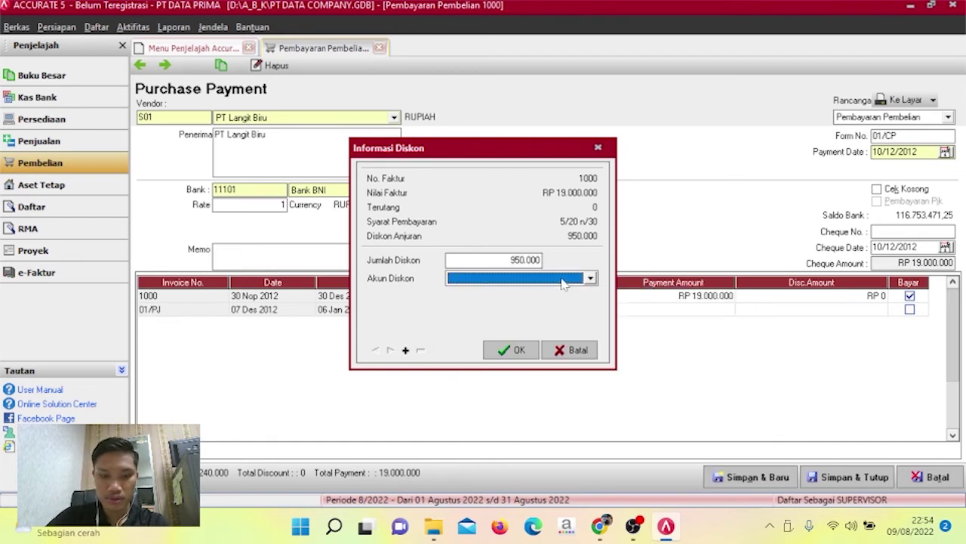
pyautogui.write('D')
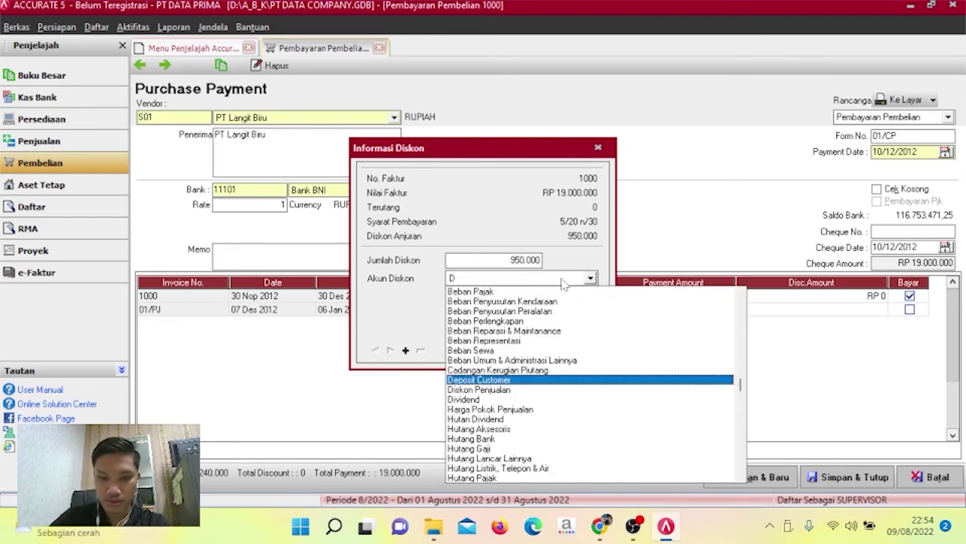
pyautogui.write('isk')
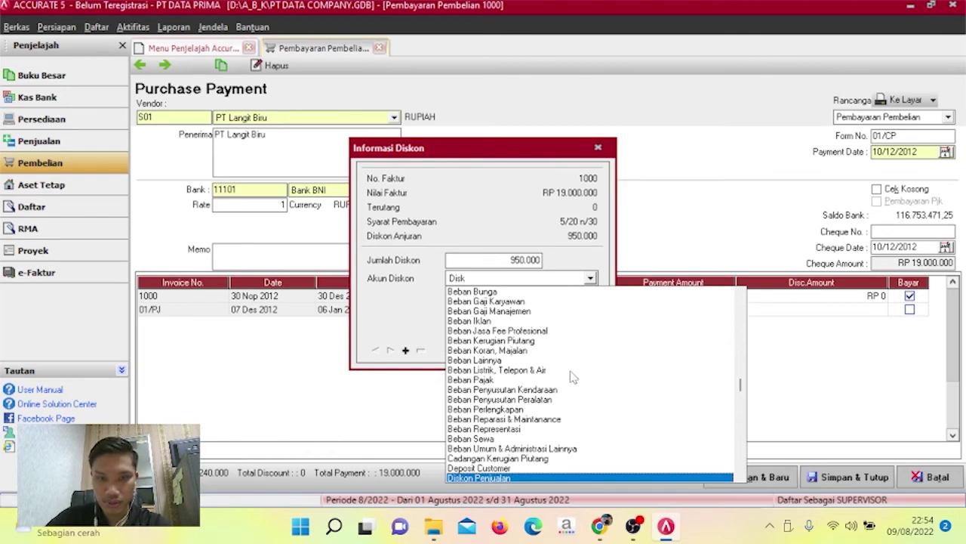
pyautogui.click(567, 477)
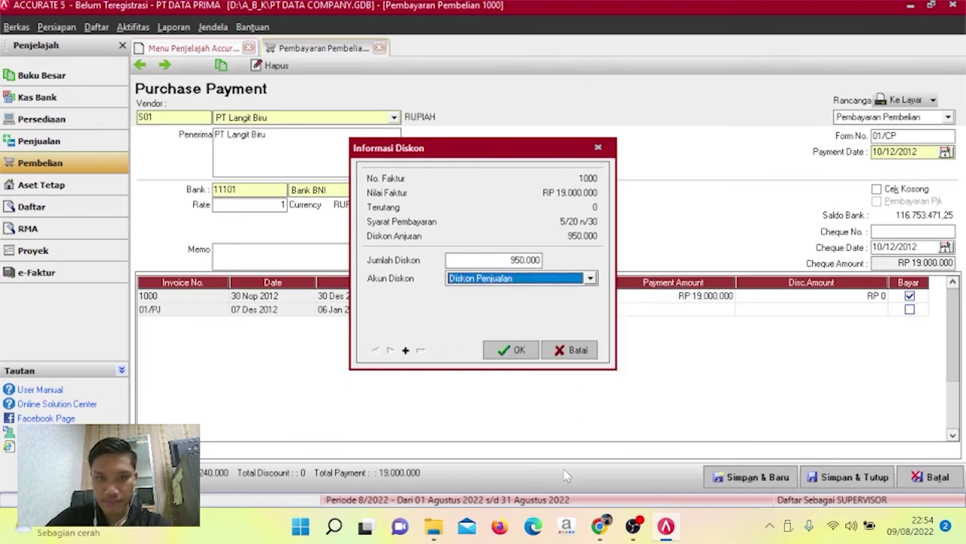
pyautogui.click(521, 349)
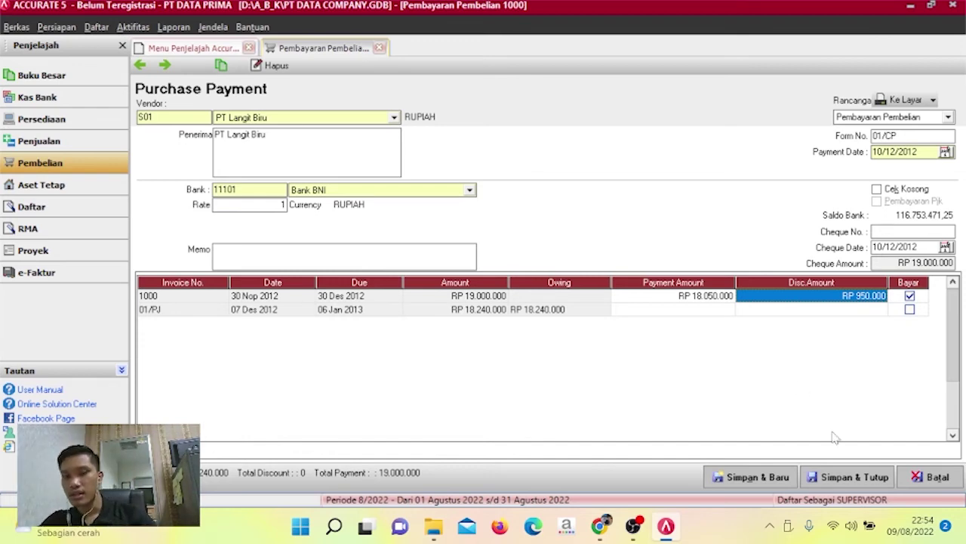
# Save and close payment 01/CP, then view the Penjualan overview and briefly open Faktur Penjualan.
pyautogui.click(856, 477)
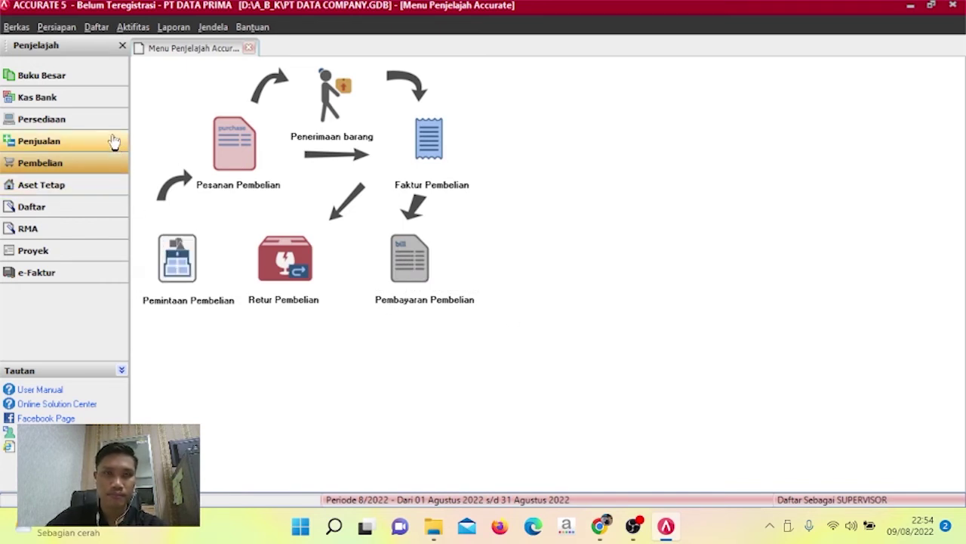
pyautogui.click(114, 142)
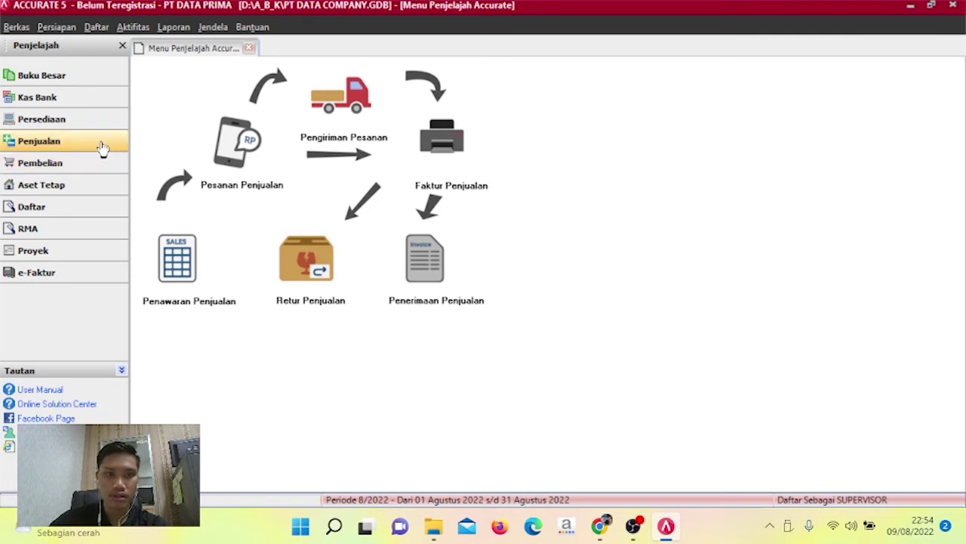
pyautogui.click(96, 27)
pyautogui.moveTo(146, 124)
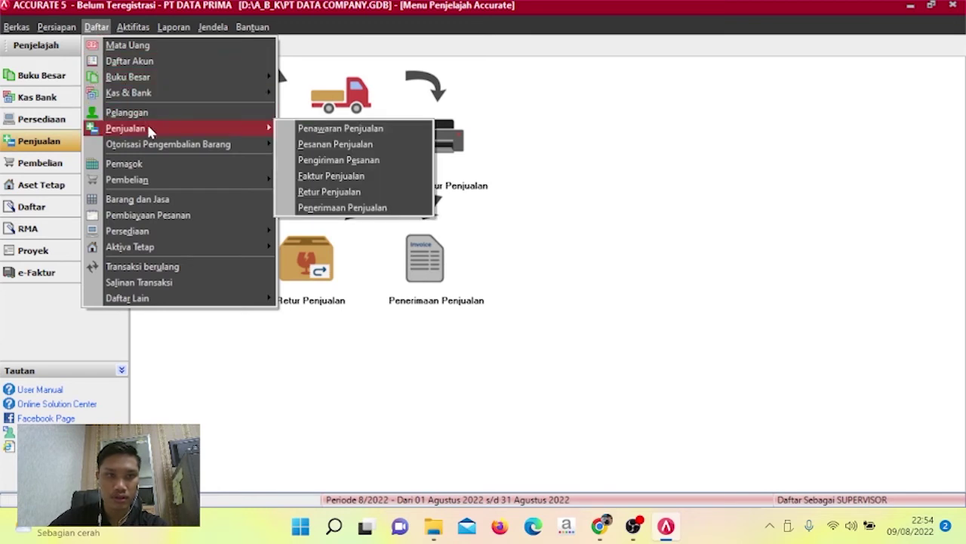
pyautogui.click(320, 174)
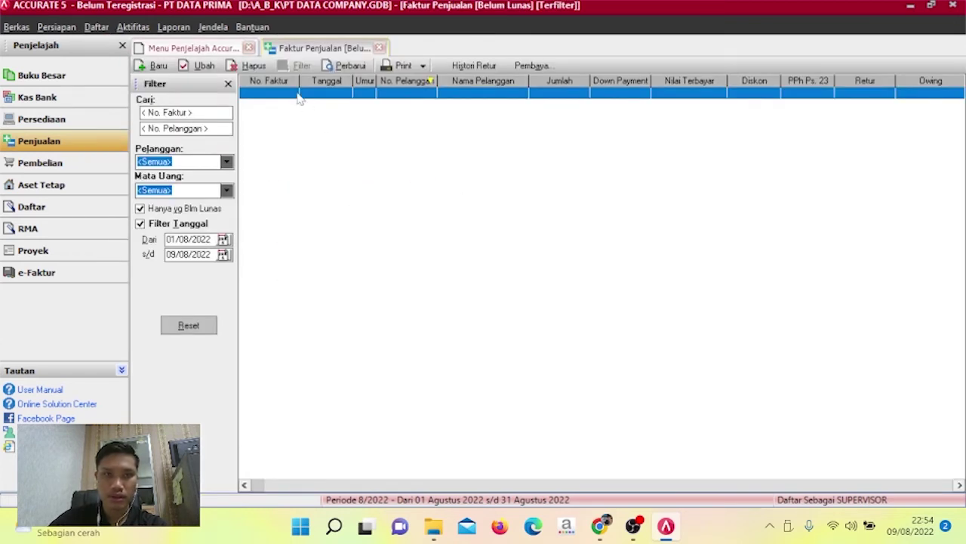
pyautogui.click(379, 48)
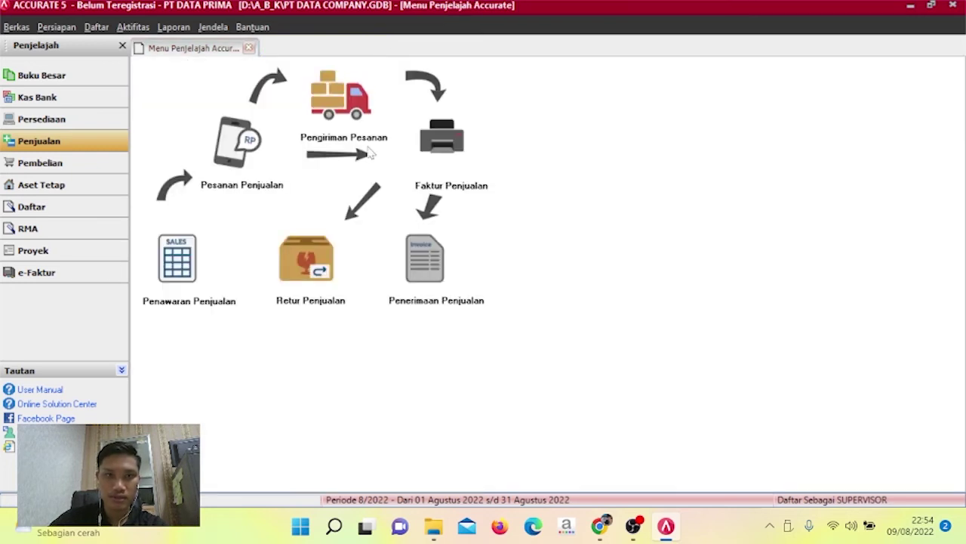
# Start a customer receipt from Grand Samudra Butik, dating payment and cheque 10/12/2012.
pyautogui.click(424, 274)
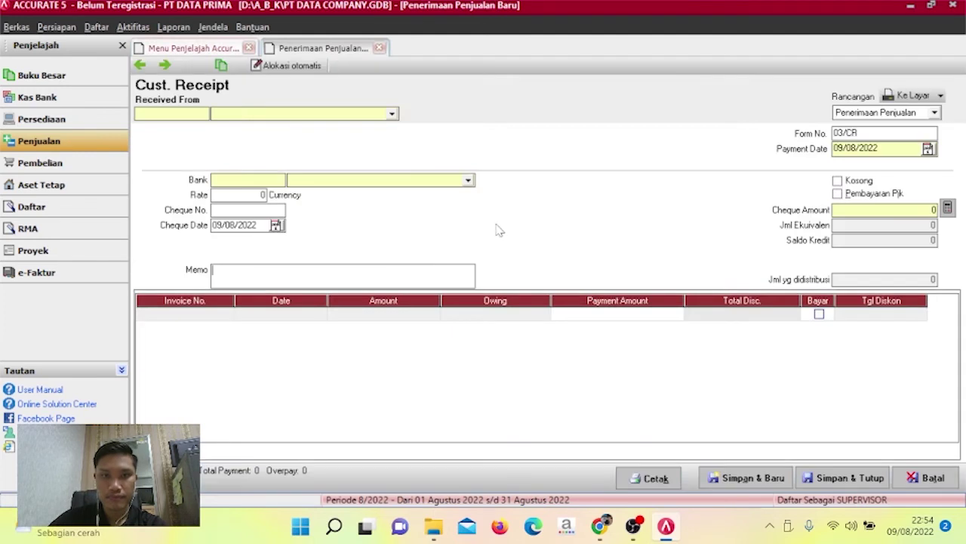
pyautogui.click(391, 114)
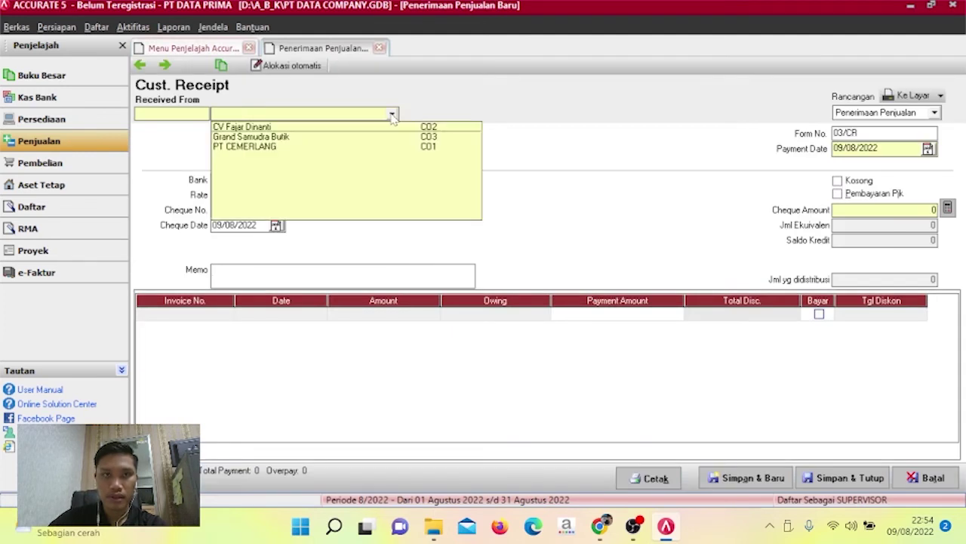
pyautogui.click(345, 138)
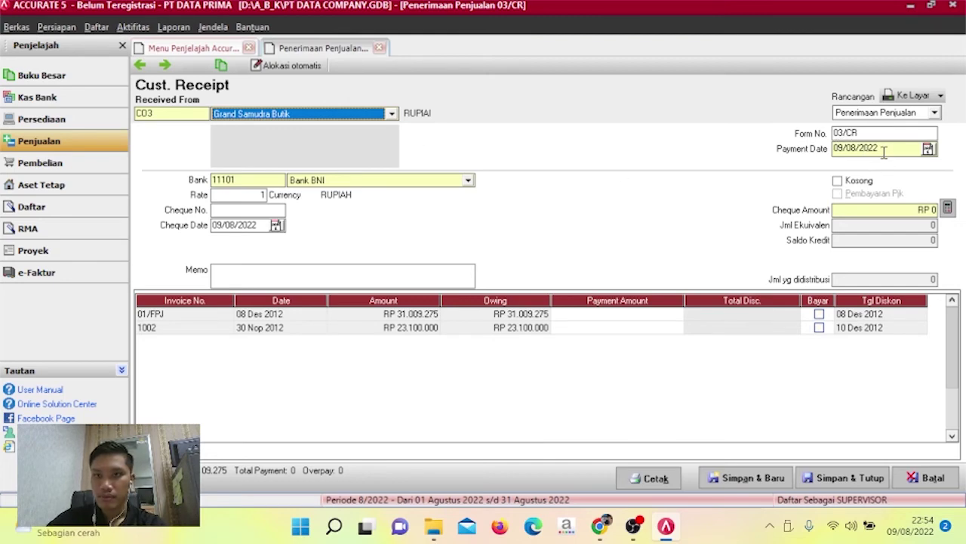
pyautogui.moveTo(879, 148); pyautogui.dragTo(807, 161)
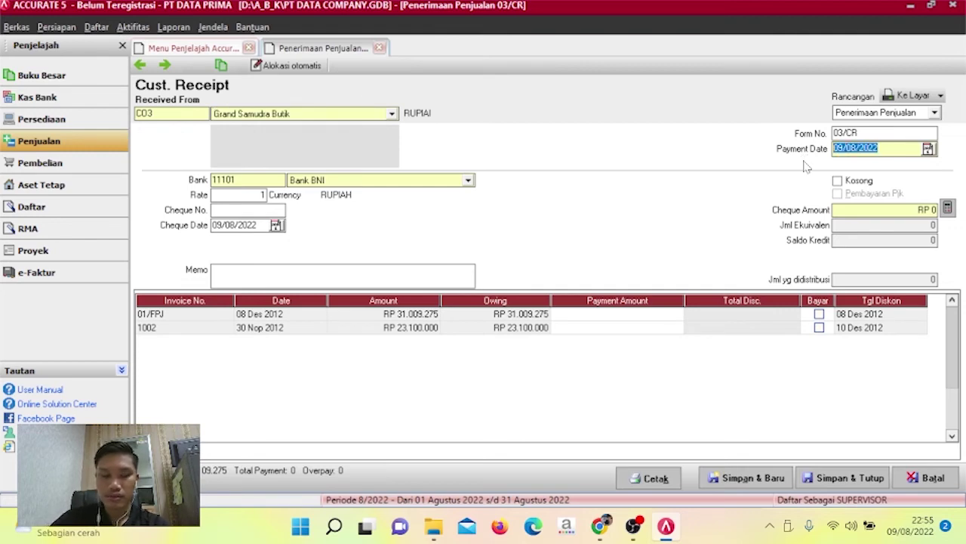
pyautogui.write('10/12/20')
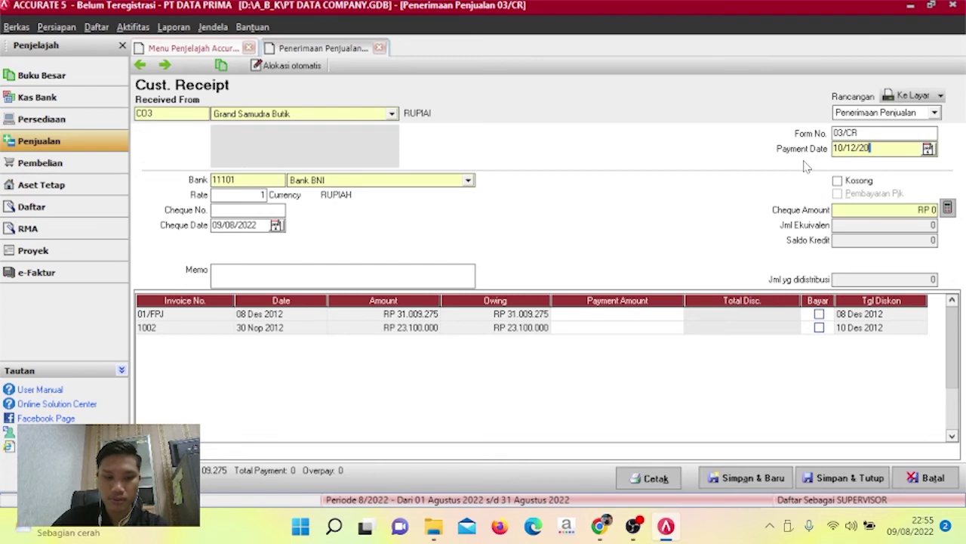
pyautogui.click(264, 227)
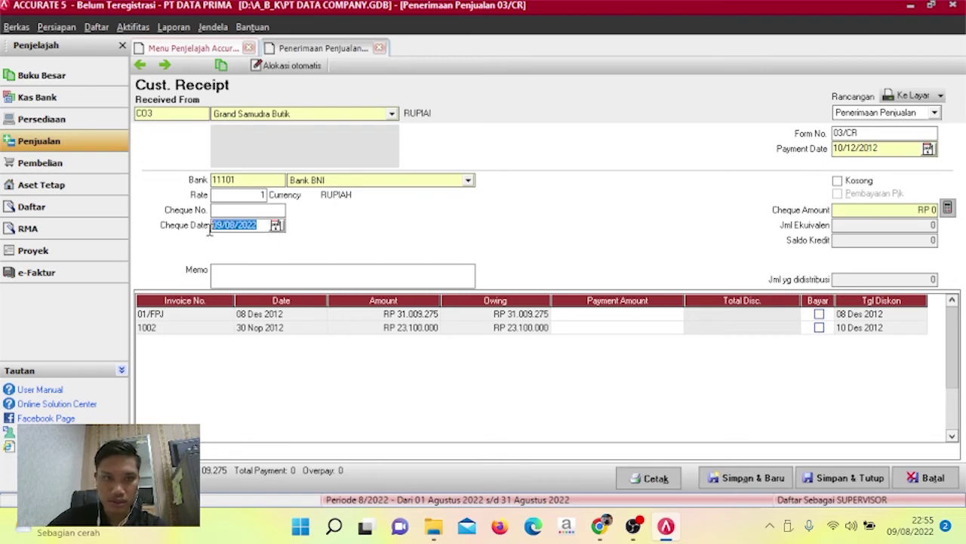
pyautogui.write('10/')
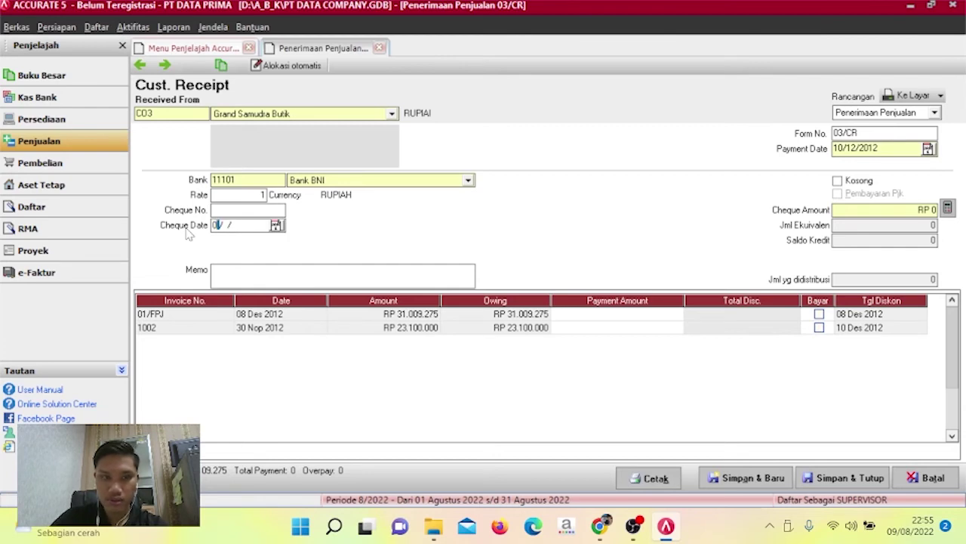
pyautogui.write('12')
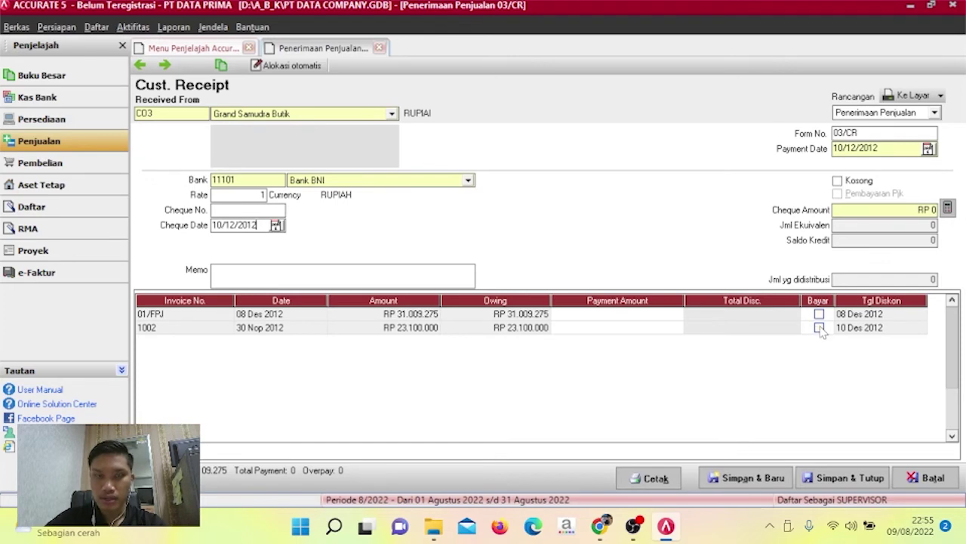
# Mark invoice 1002 for payment and enter a 462.000 discount in its discount details.
pyautogui.click(820, 329)
pyautogui.click(771, 332)
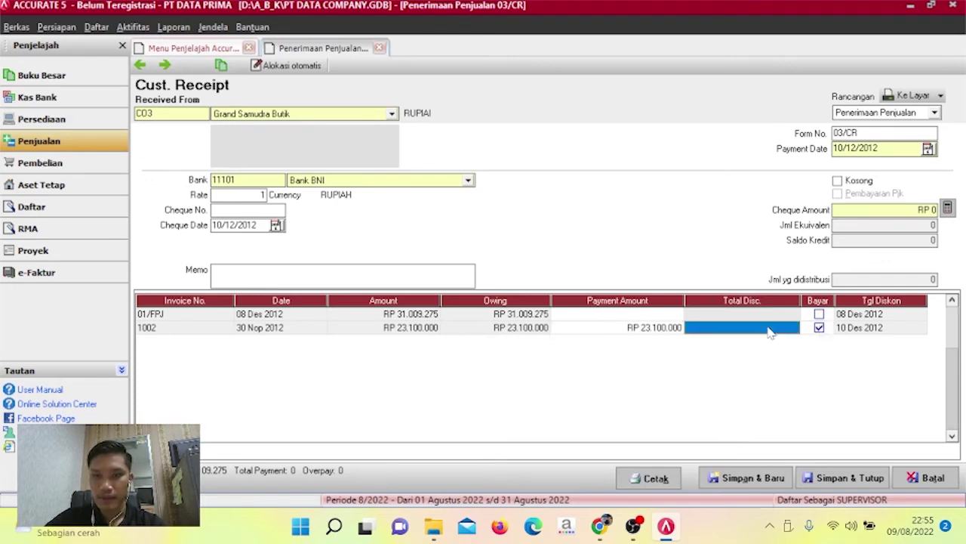
pyautogui.rightClick(769, 333)
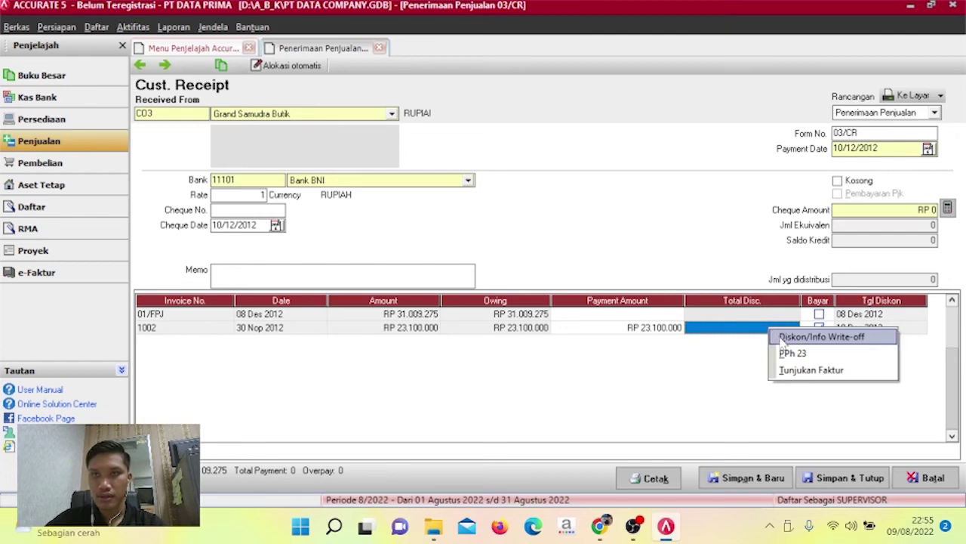
pyautogui.click(800, 337)
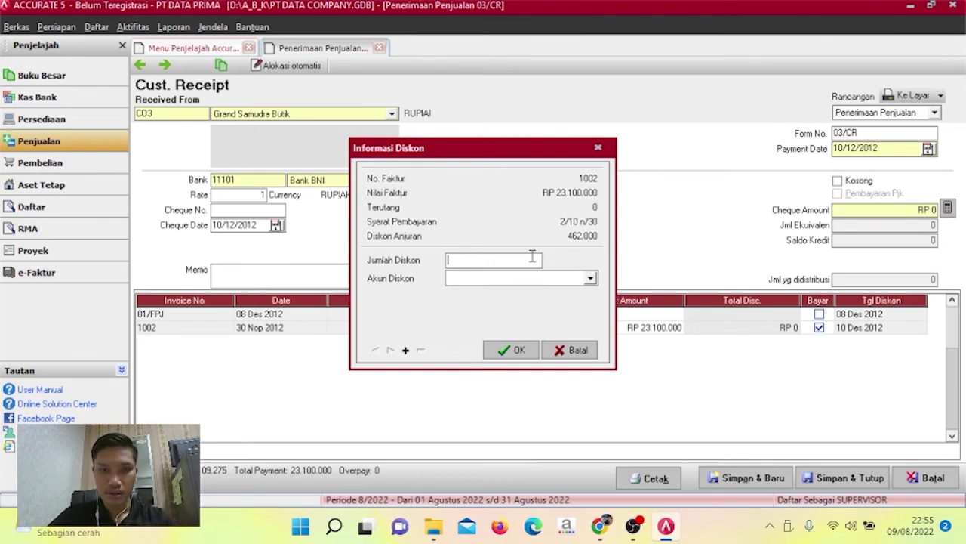
pyautogui.click(532, 256)
pyautogui.write('462')
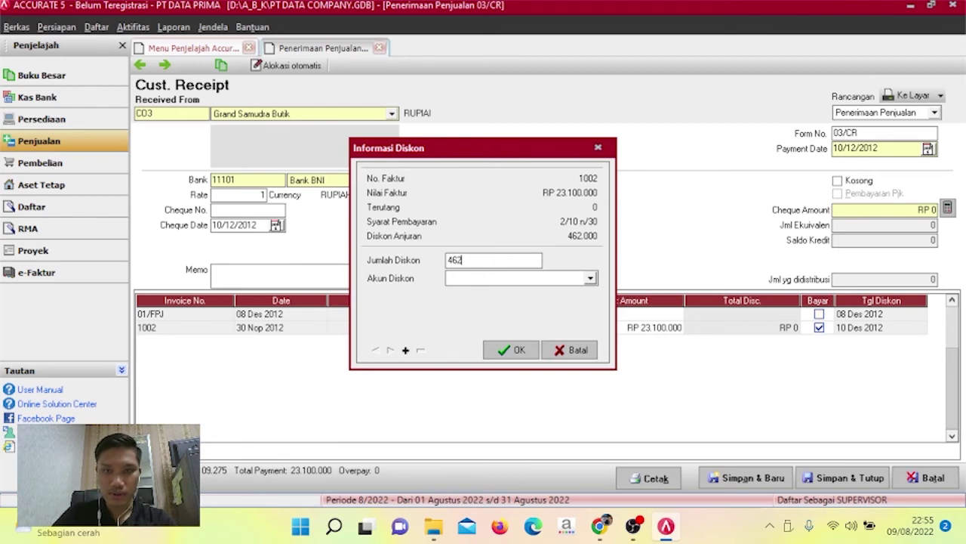
pyautogui.write('000')
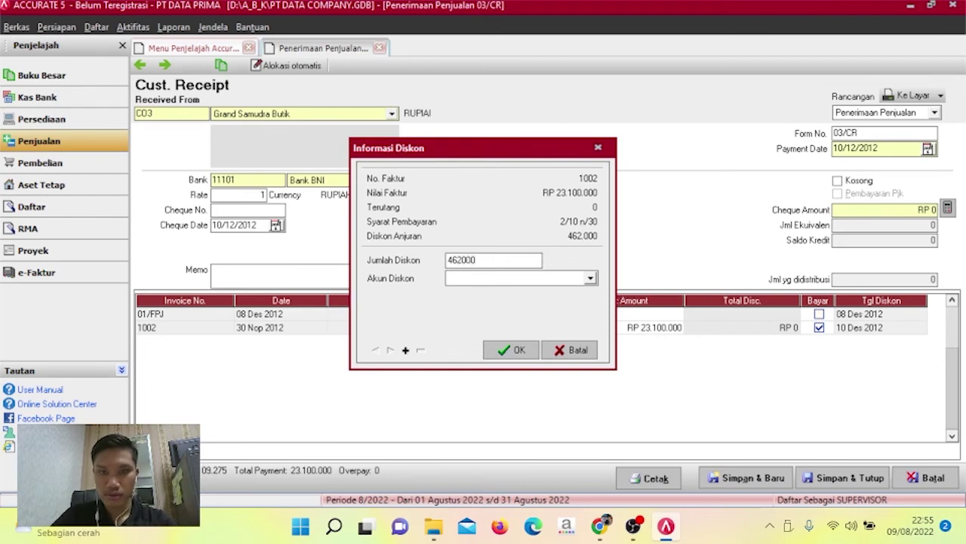
# Charge the discount to Diskon Penjualan, set cheque amount 22.638.000, and save the receipt.
pyautogui.click(572, 278)
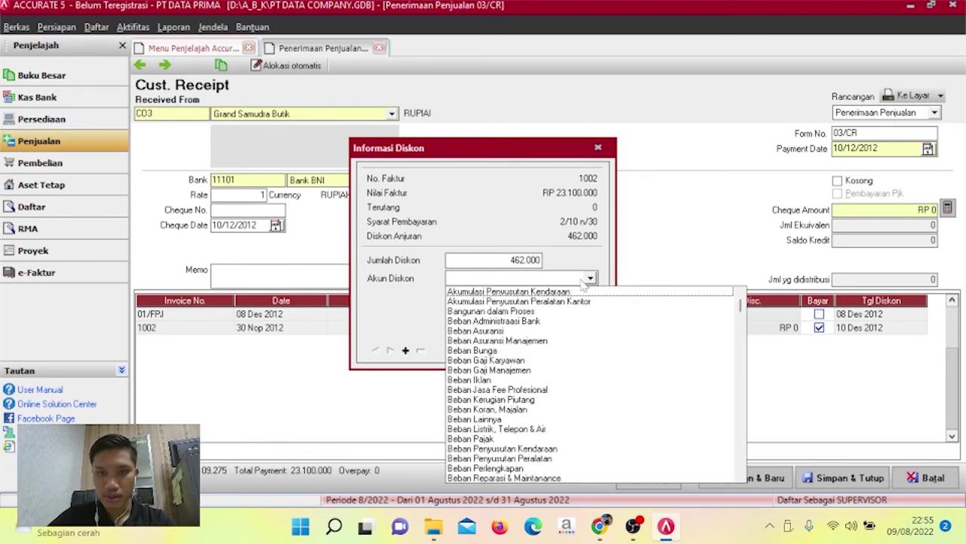
pyautogui.write('Diskon Penjualan')
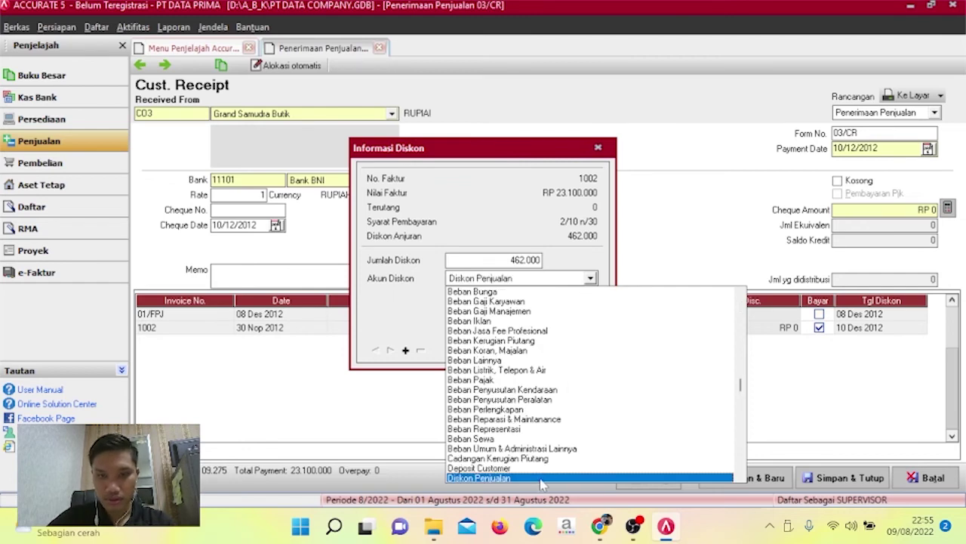
pyautogui.click(543, 479)
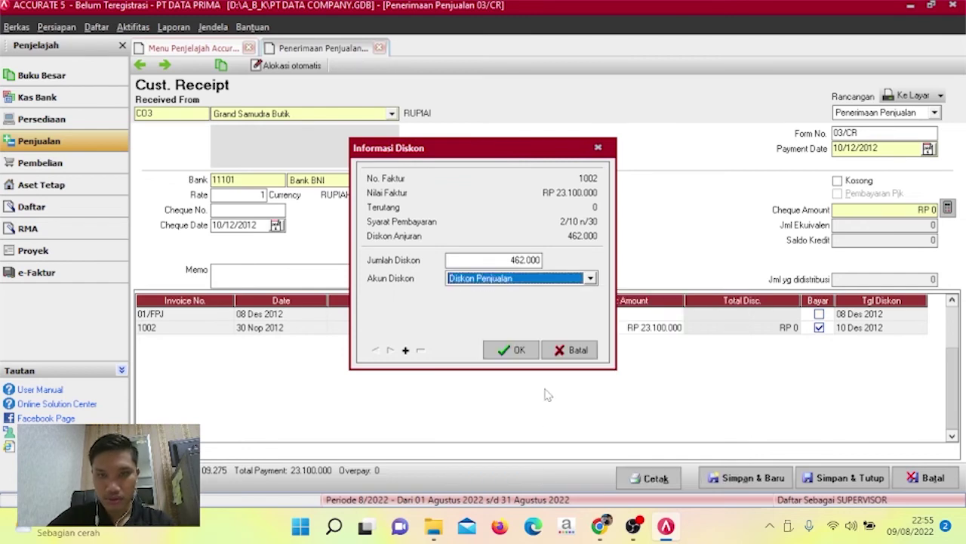
pyautogui.click(518, 351)
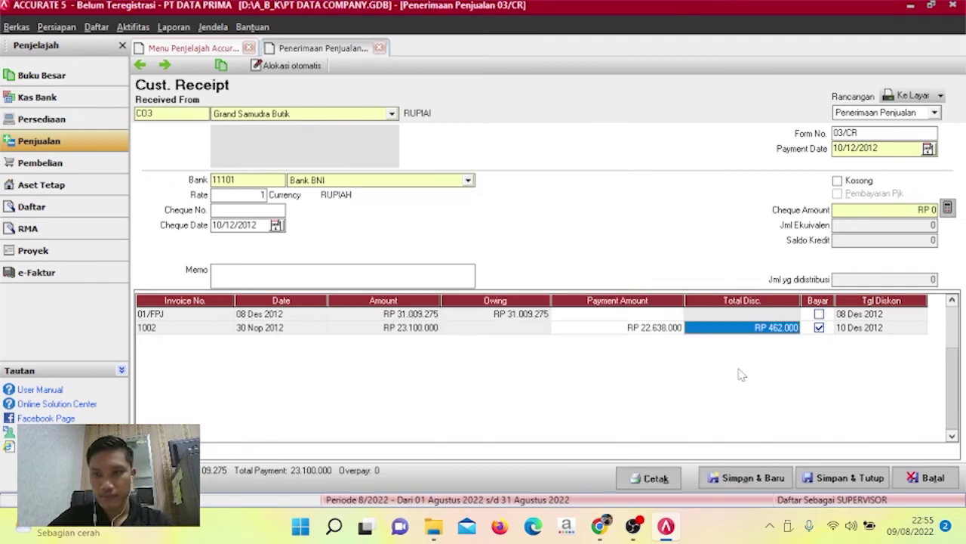
pyautogui.click(947, 208)
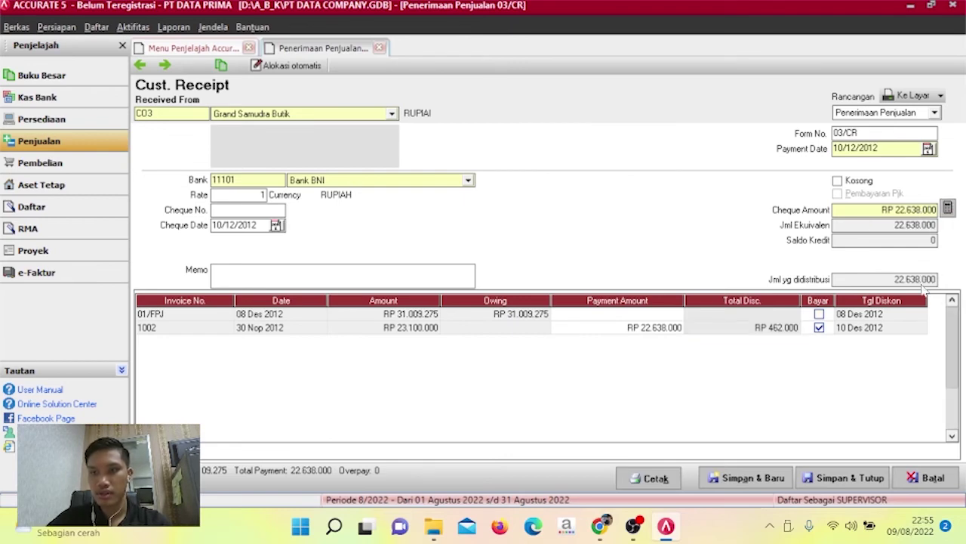
pyautogui.click(861, 483)
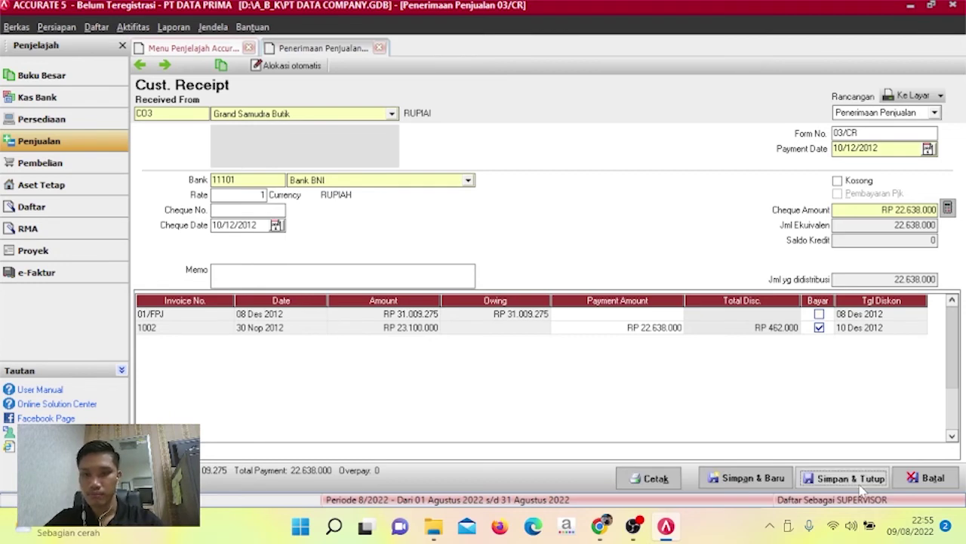
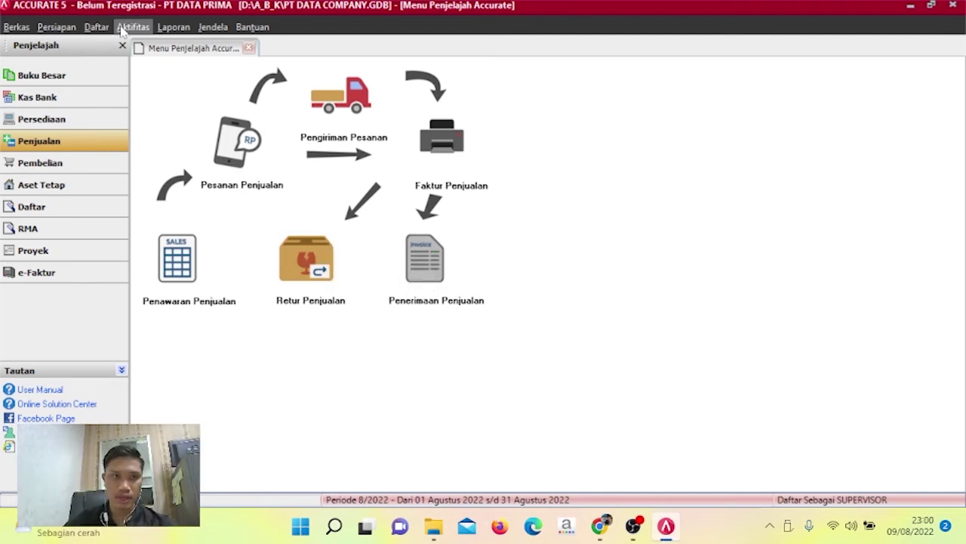
# Start a new Other Deposit receipt via Aktifitas > Kas & Bank > Penerimaan.
pyautogui.click(133, 27)
pyautogui.moveTo(149, 62)
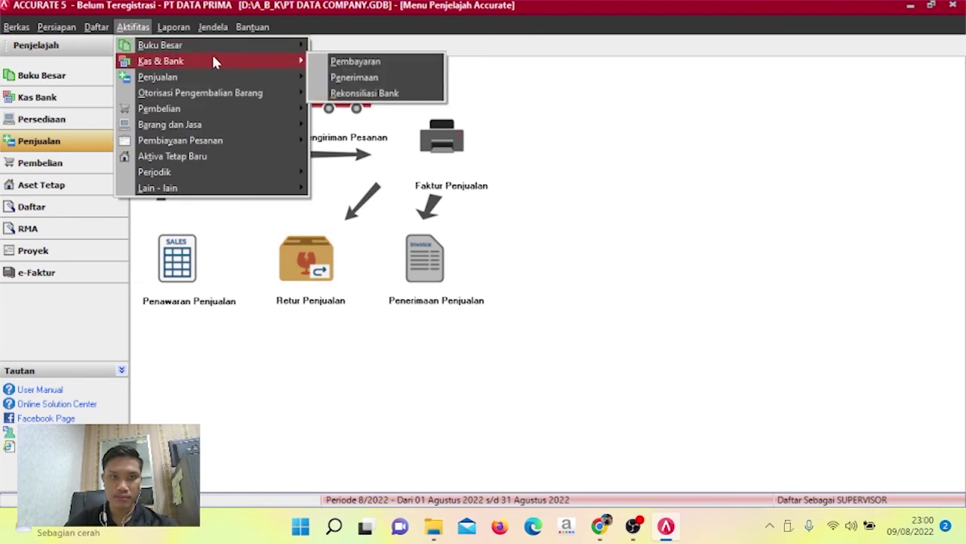
pyautogui.click(343, 78)
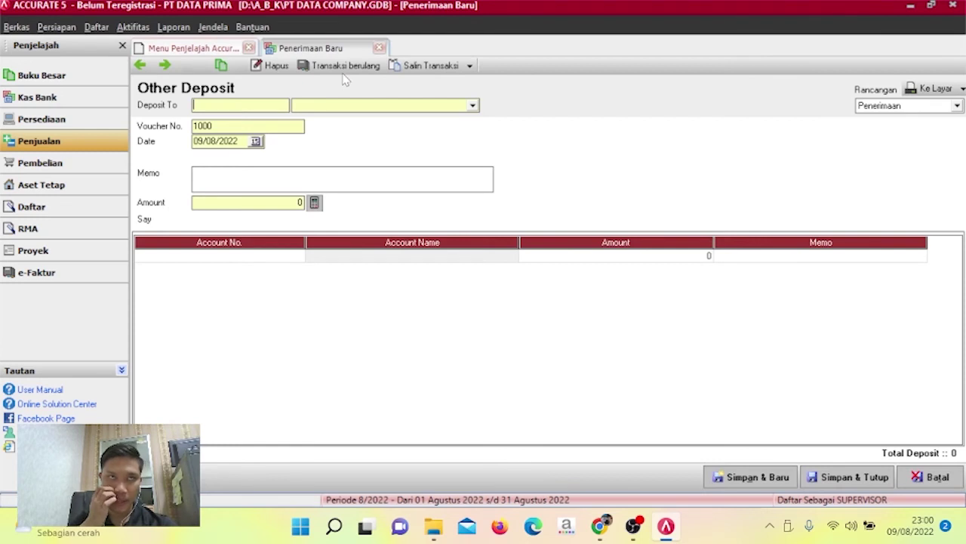
# Set the deposit account to Bank BNI and replace voucher number 1000 with 04/CR.
pyautogui.click(474, 107)
pyautogui.click(431, 130)
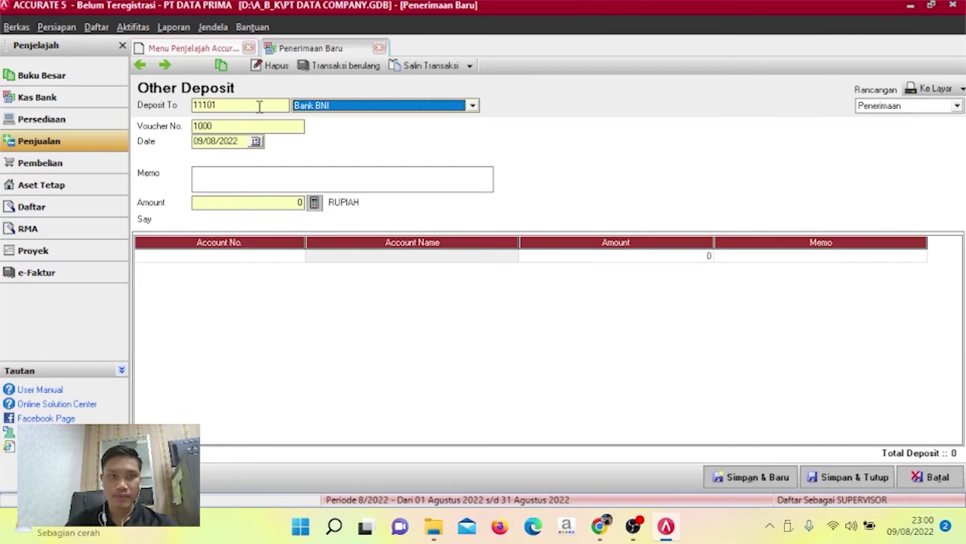
pyautogui.click(263, 127)
pyautogui.moveTo(263, 127); pyautogui.dragTo(173, 133)
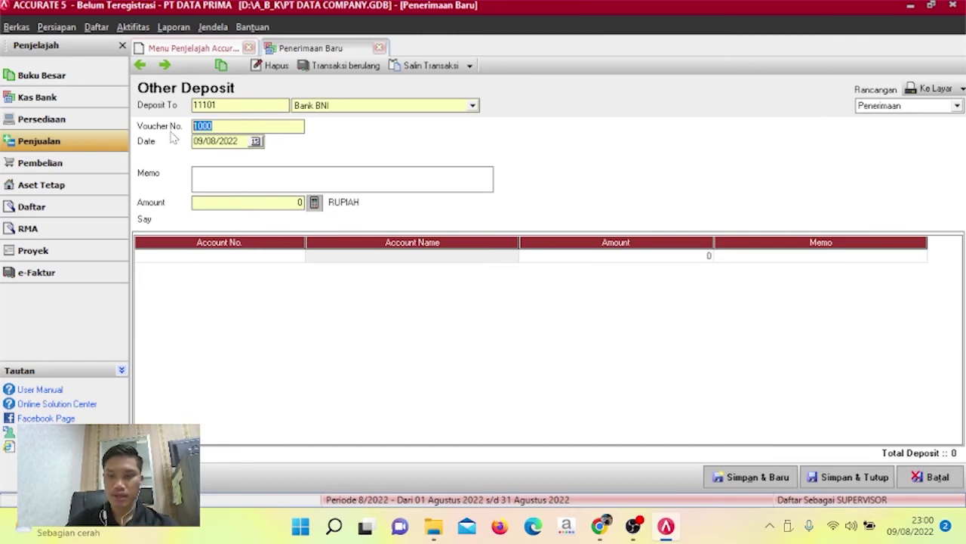
pyautogui.press('BackSpace')
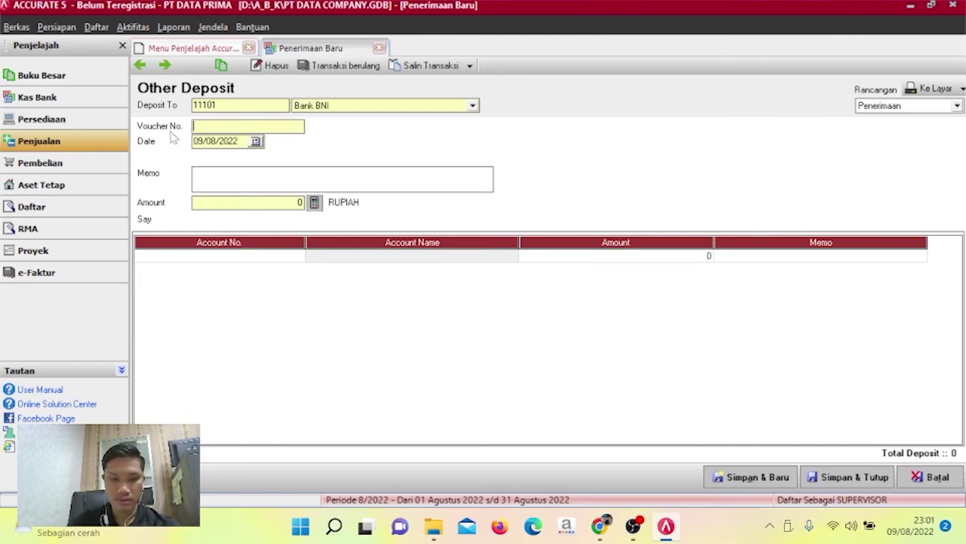
pyautogui.write('04/CR')
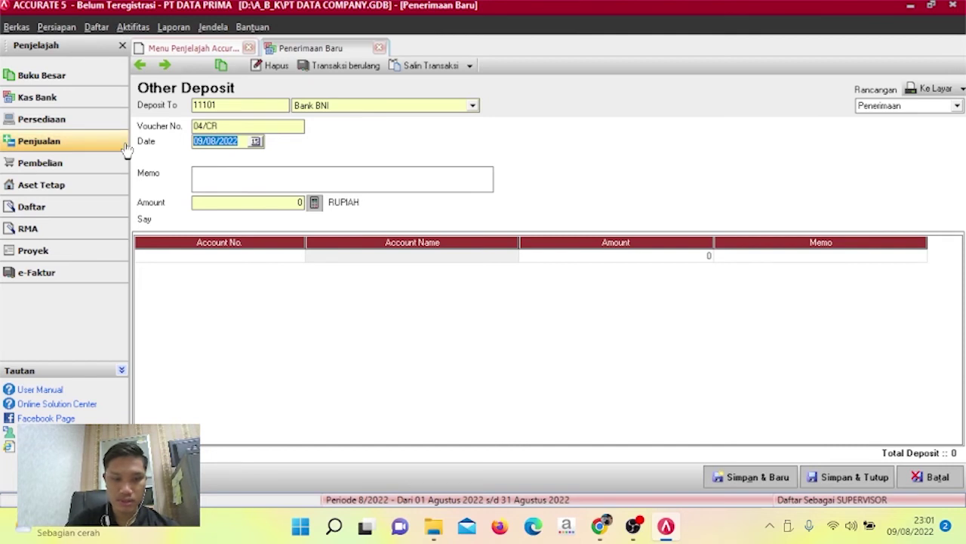
# Date the deposit 11/12/2012 and enter memo 'PENERIMAAN UANG MUKA PENJUALAN CV FAJAR DINANTI'.
pyautogui.write('11/12/20')
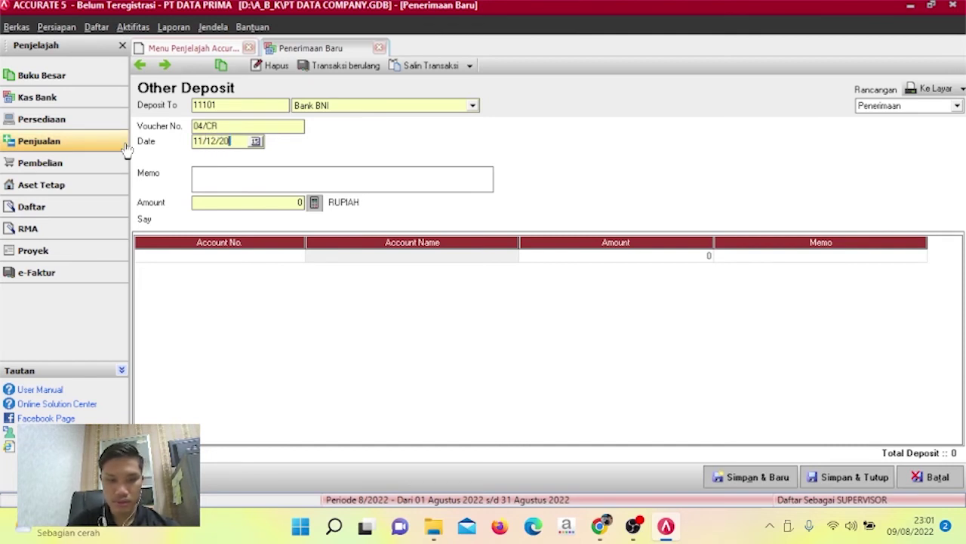
pyautogui.write('12')
pyautogui.click(125, 148)
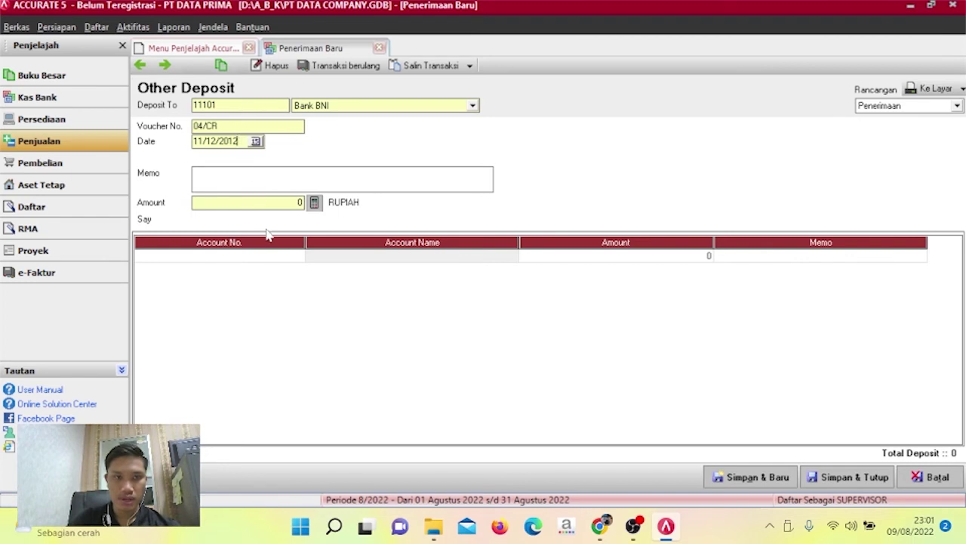
pyautogui.click(262, 184)
pyautogui.write('P')
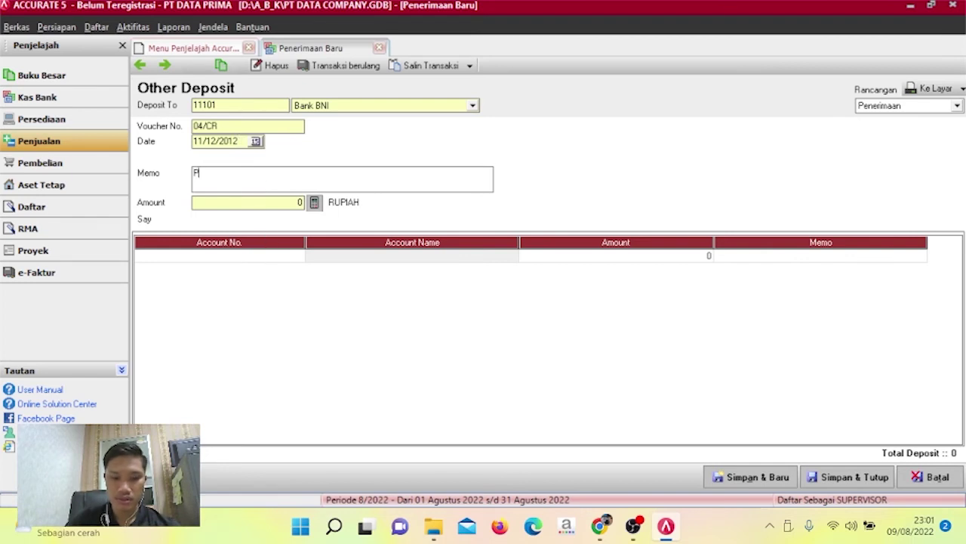
pyautogui.write('ENERIMAAN')
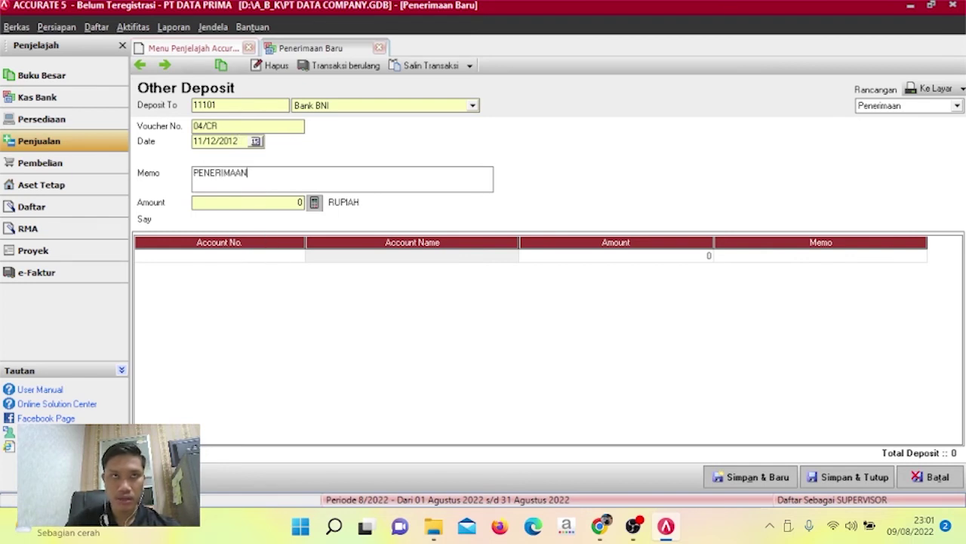
pyautogui.write(' UANG MU')
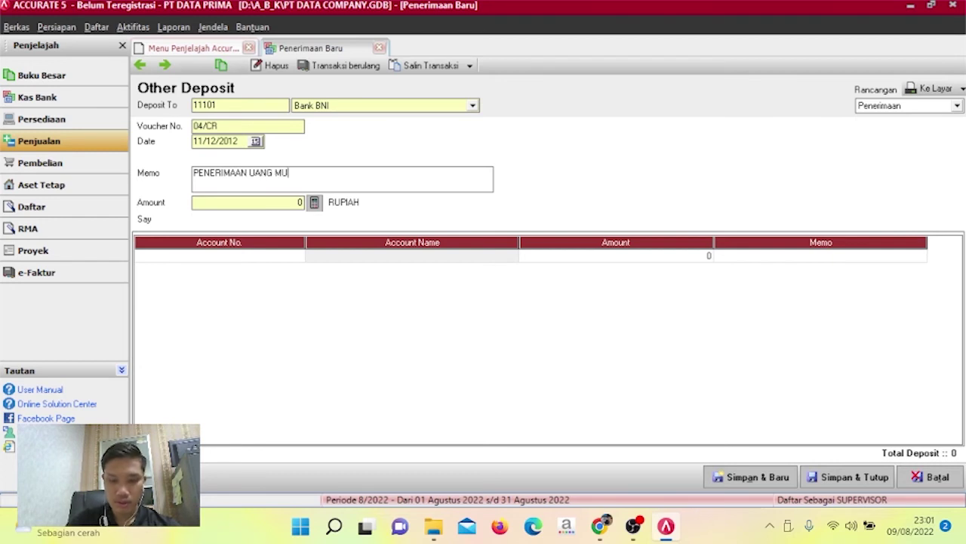
pyautogui.write('KA PENJUALAN C')
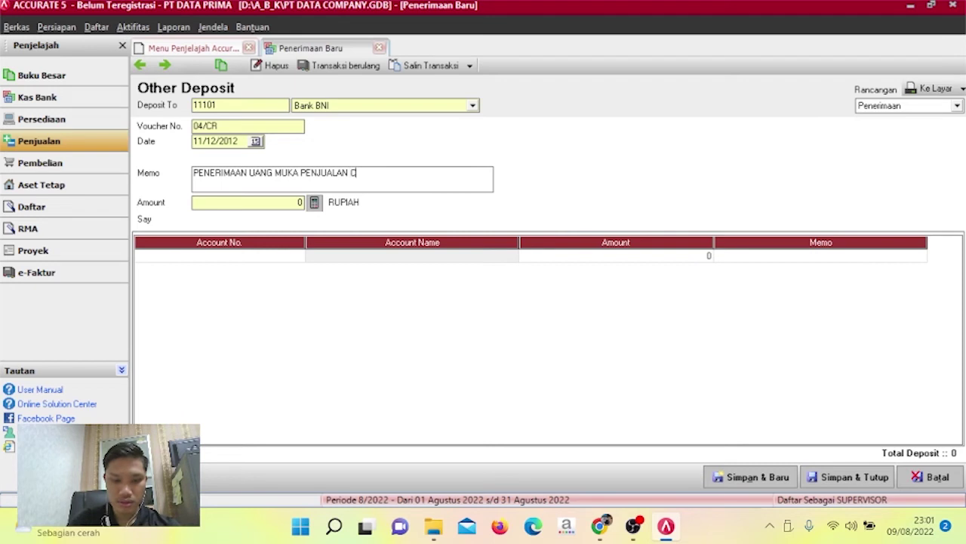
pyautogui.write('V FAJAR DINANTI')
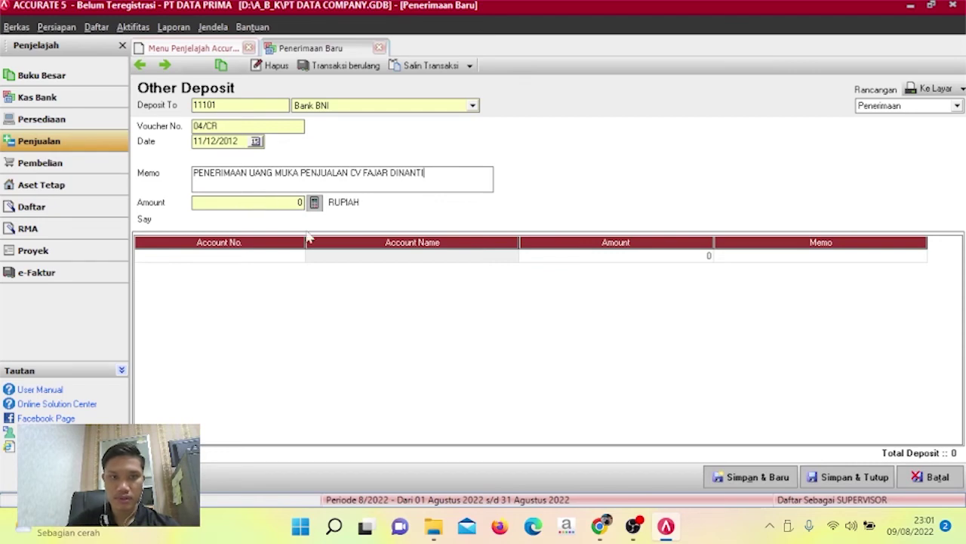
# Add a first line for account 21107 Deposit Customer at 8.500.000.
pyautogui.click(295, 257)
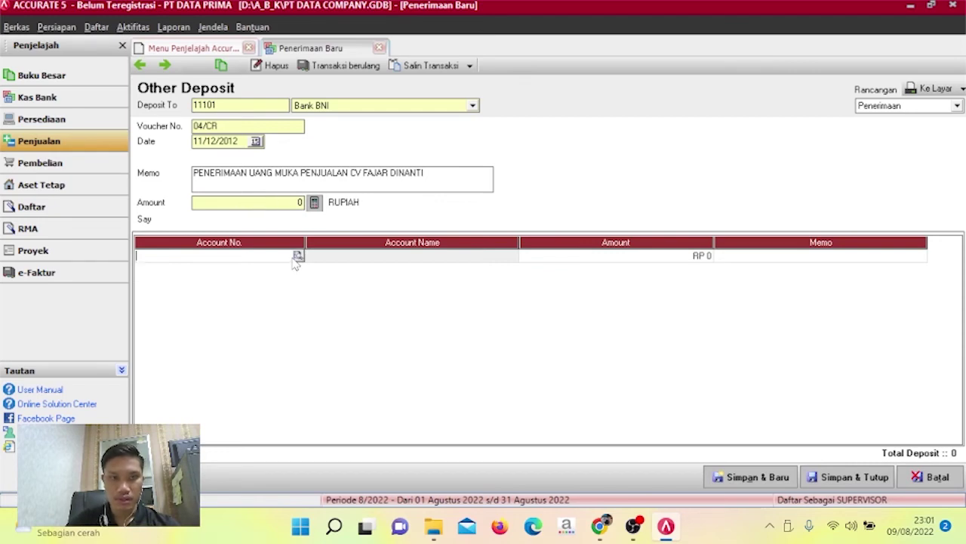
pyautogui.click(298, 257)
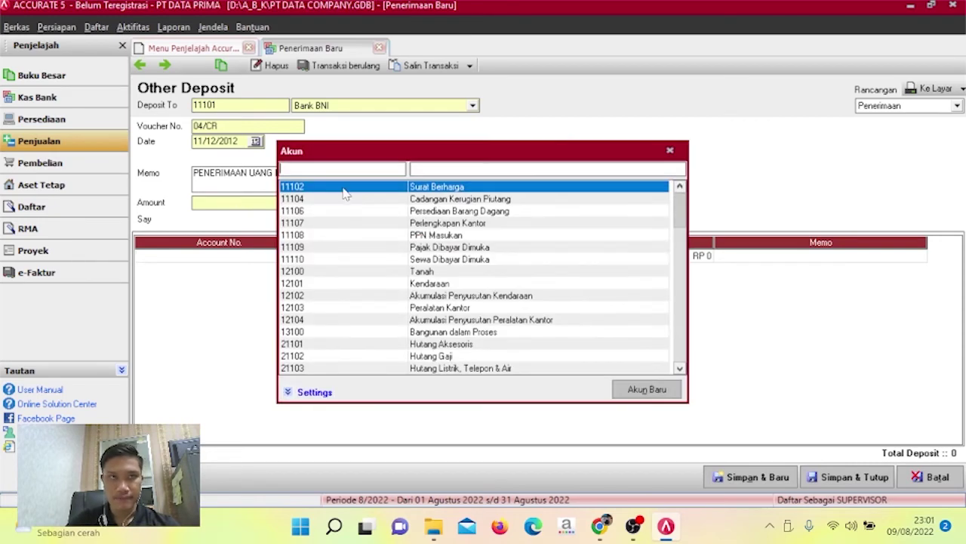
pyautogui.write('2')
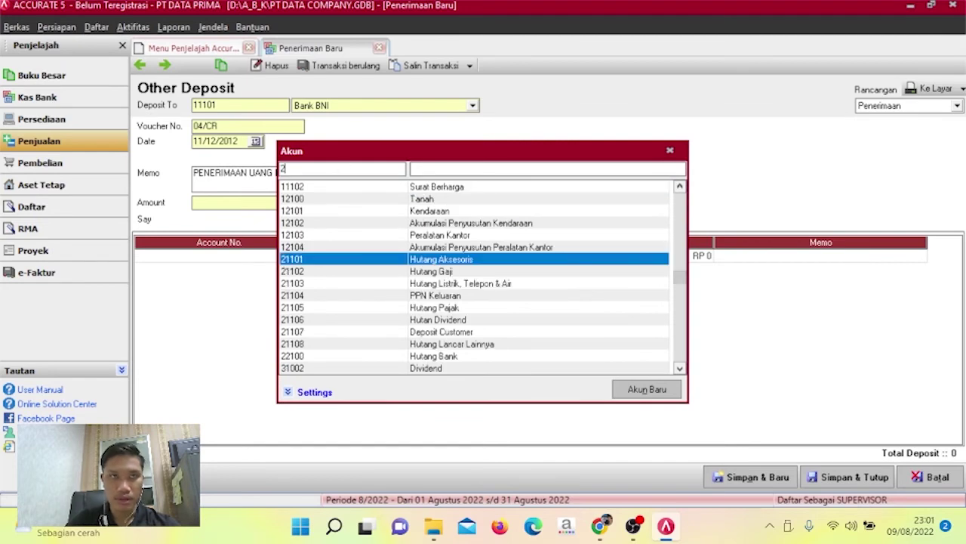
pyautogui.write('1107')
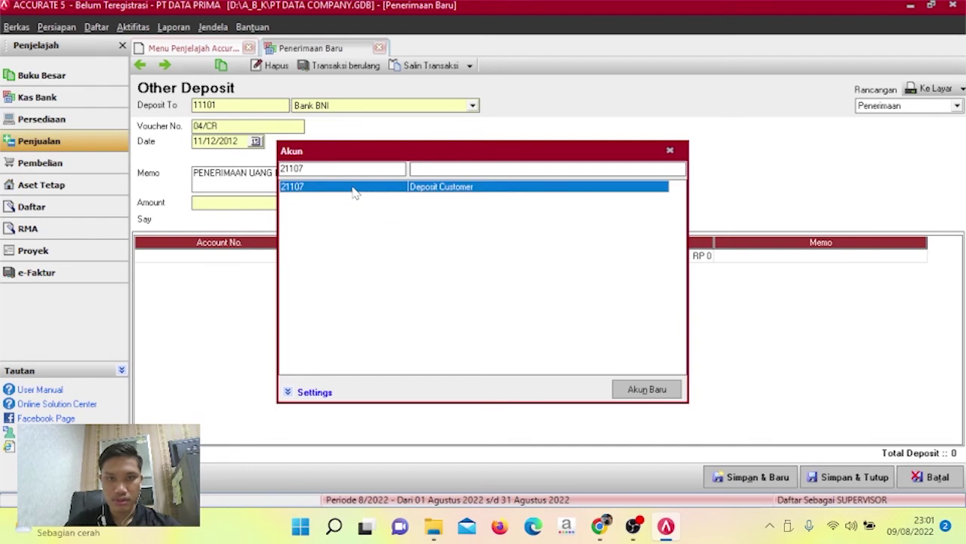
pyautogui.doubleClick(349, 190)
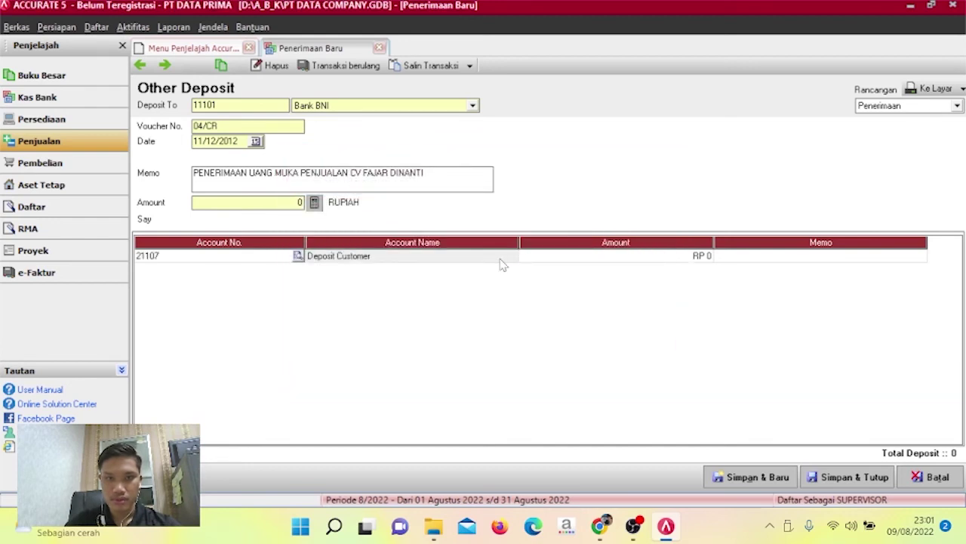
pyautogui.click(564, 265)
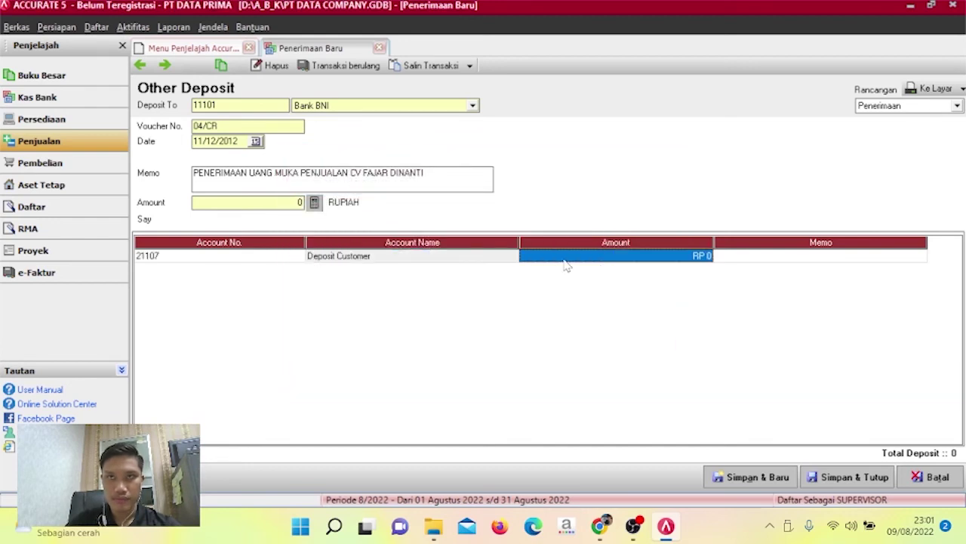
pyautogui.write('8500000')
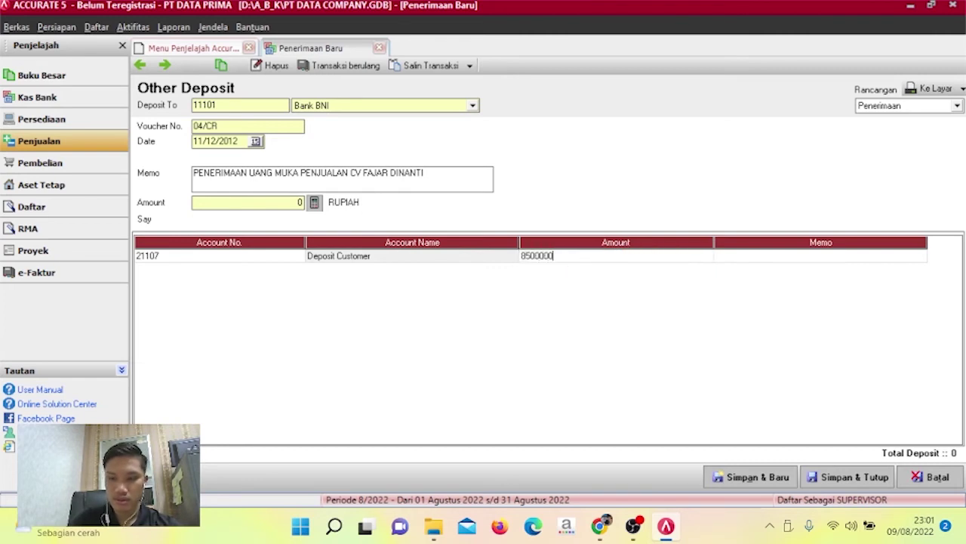
pyautogui.press('Tab')
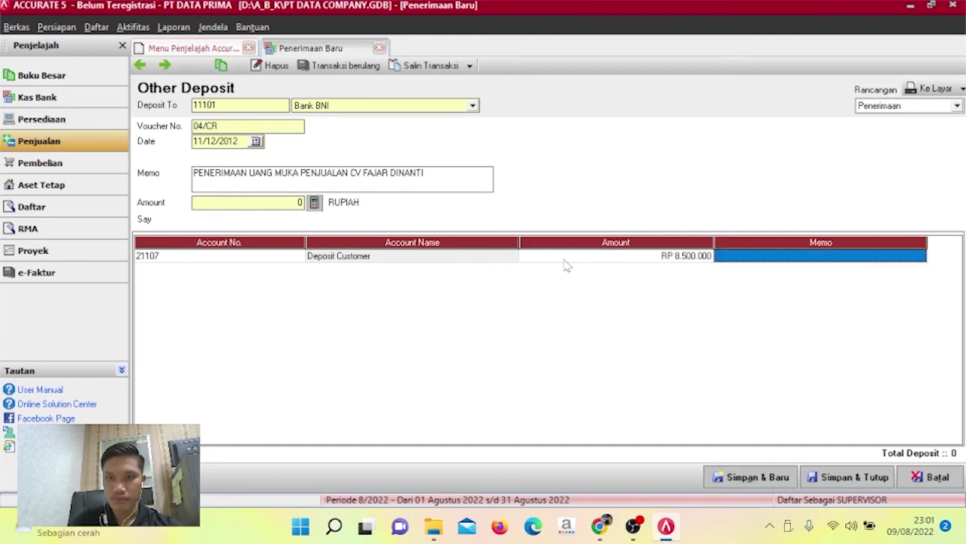
pyautogui.press('Tab')
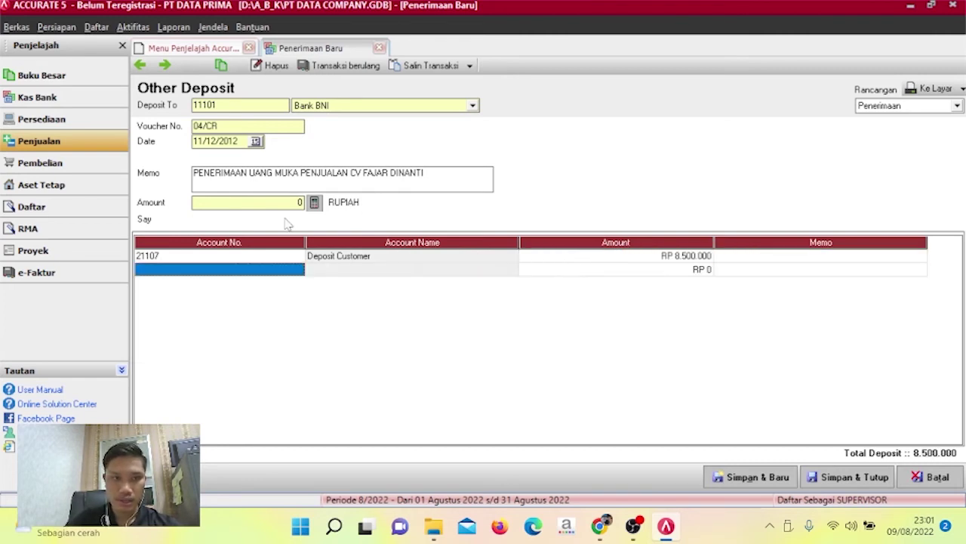
# Add a second line for account 21104 PPN Keluaran at 850.000.
pyautogui.click(297, 274)
pyautogui.click(298, 270)
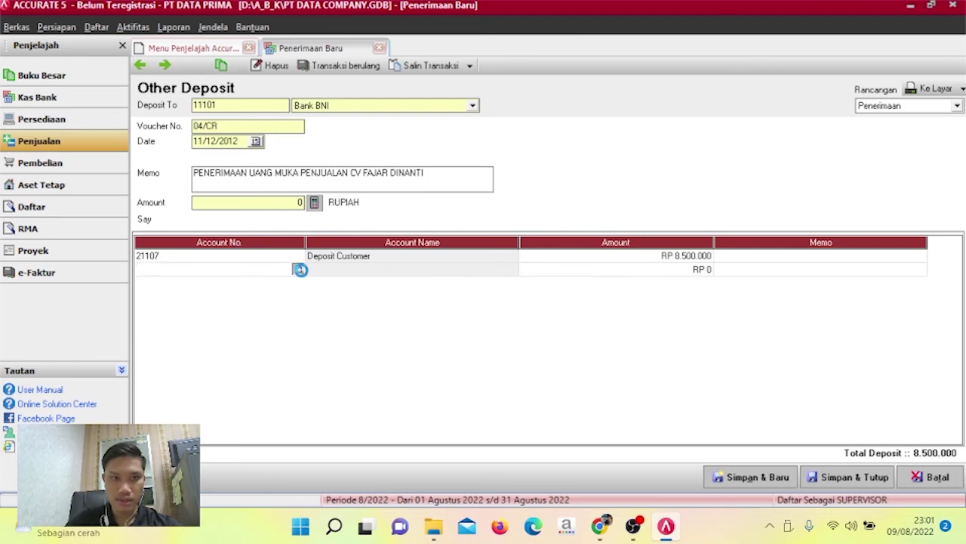
pyautogui.write('211')
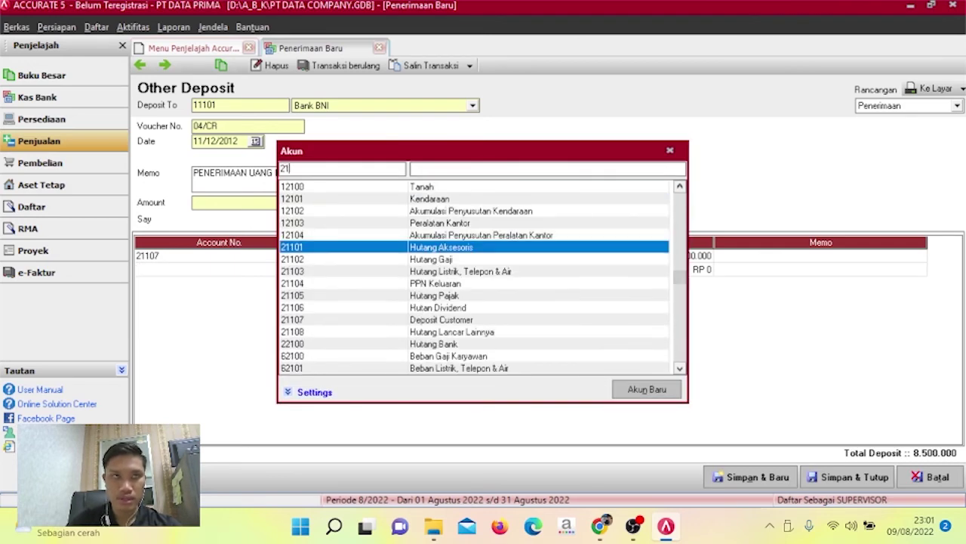
pyautogui.write('04')
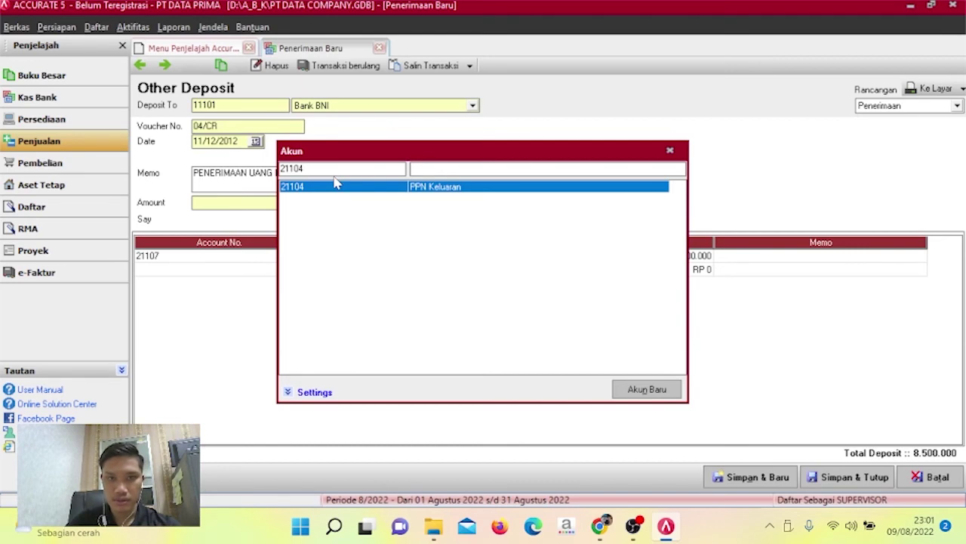
pyautogui.doubleClick(349, 186)
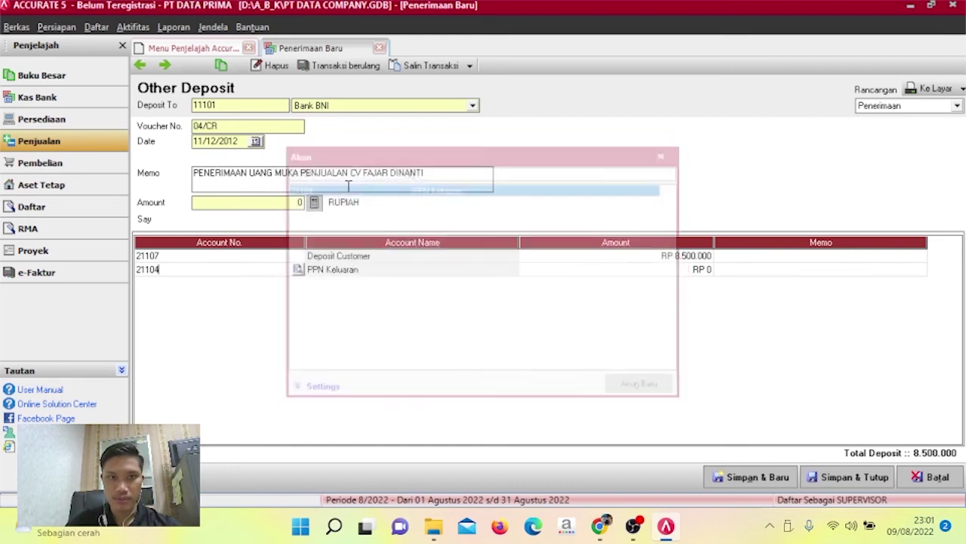
pyautogui.click(479, 270)
pyautogui.press('Tab')
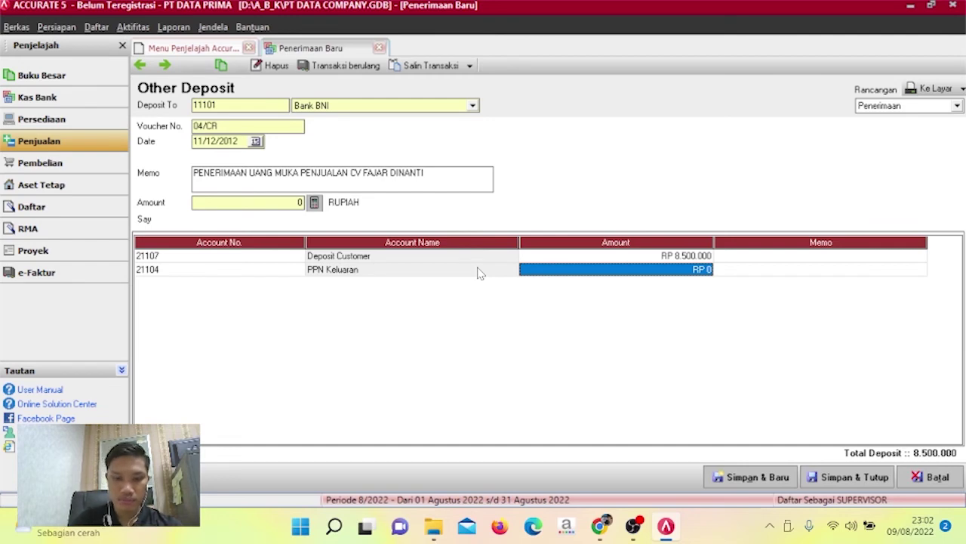
pyautogui.write('850000')
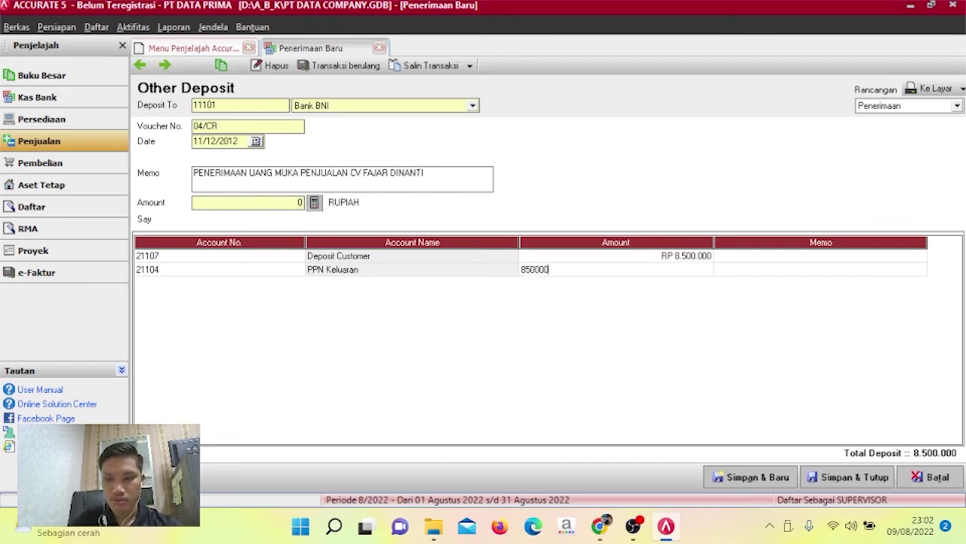
pyautogui.press('Tab')
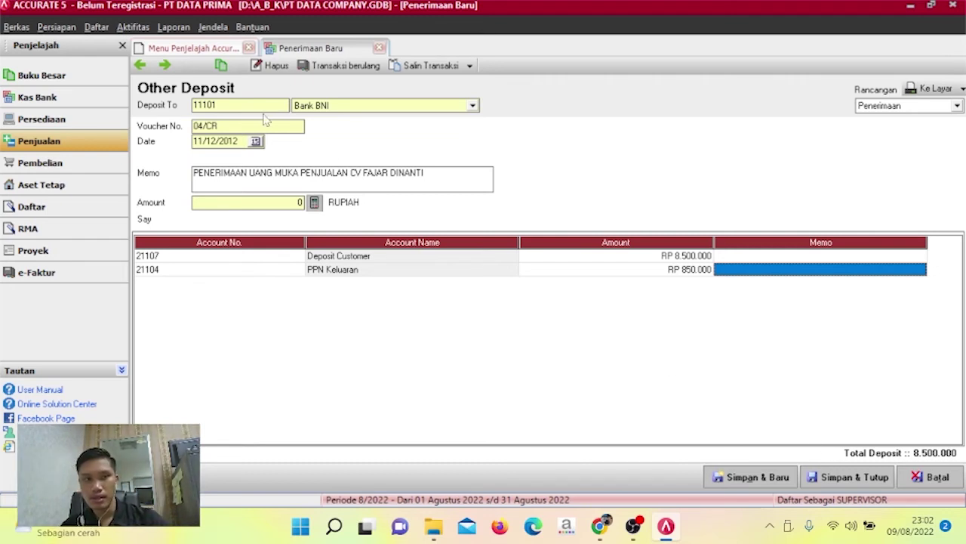
# Recalculate the total to 9.350.000 and save and close deposit 04/CR.
pyautogui.click(315, 203)
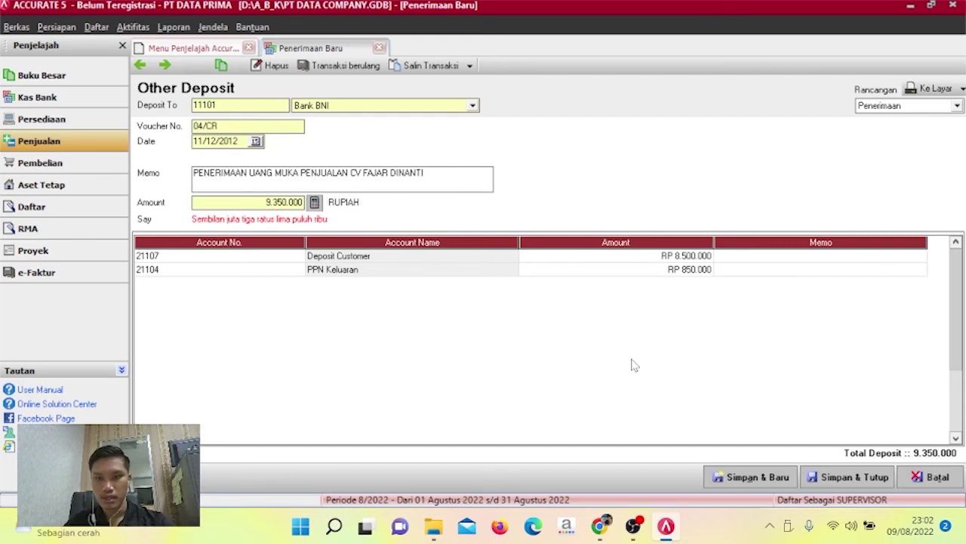
pyautogui.click(843, 477)
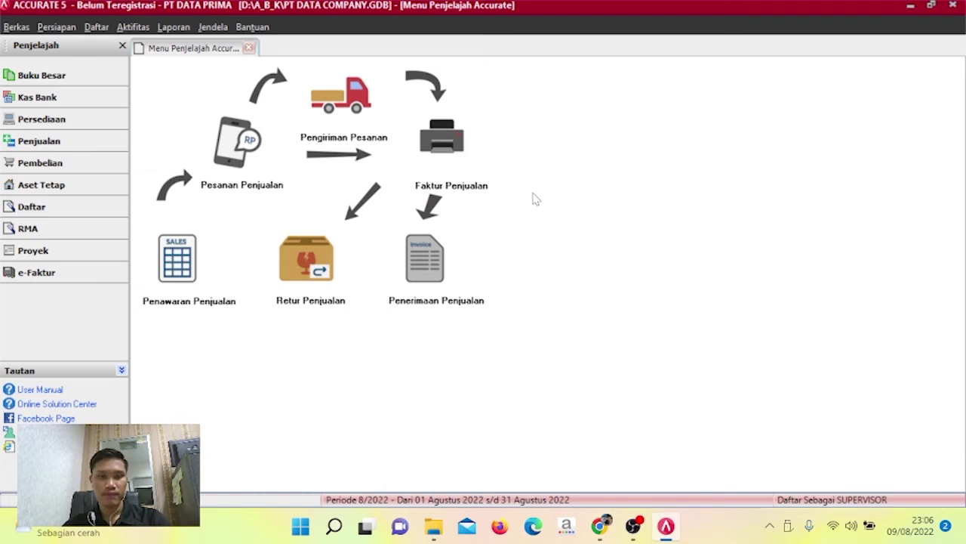
# Create a new Faktur Penjualan from the Penjualan area and show its customer list.
pyautogui.click(70, 143)
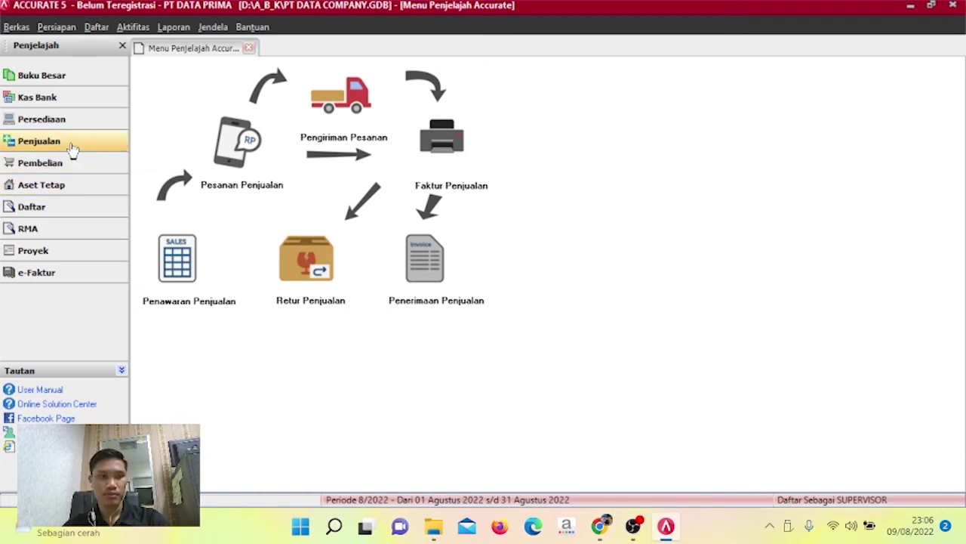
pyautogui.click(412, 155)
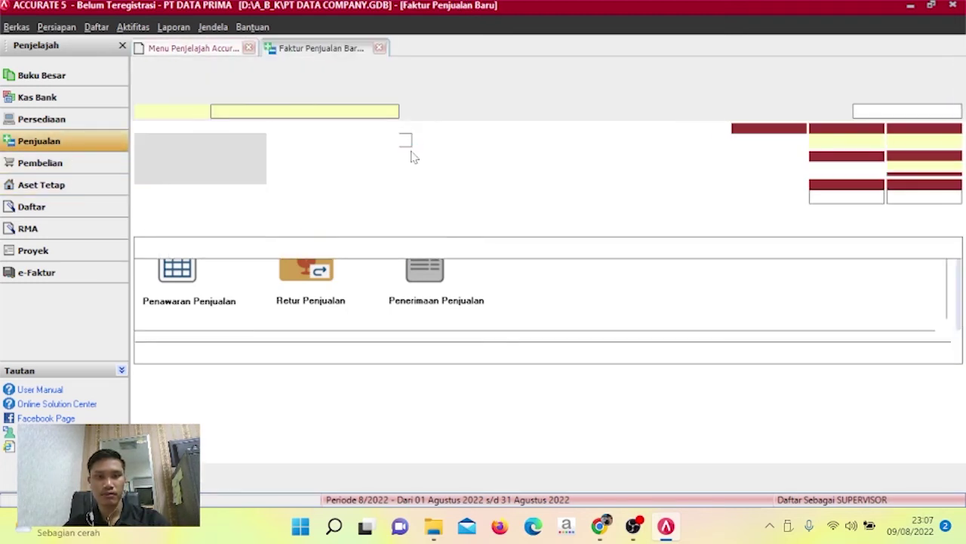
pyautogui.click(392, 112)
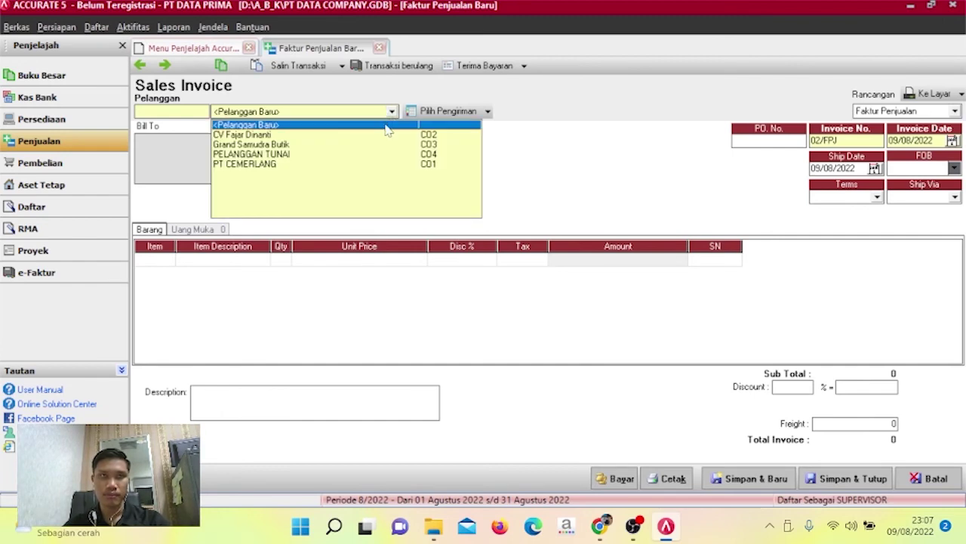
# Create customer PELANGGAN BARU with Pajak 1 PAJAK PERTAMBAHAN NILAI and apply it to the invoice.
pyautogui.click(385, 126)
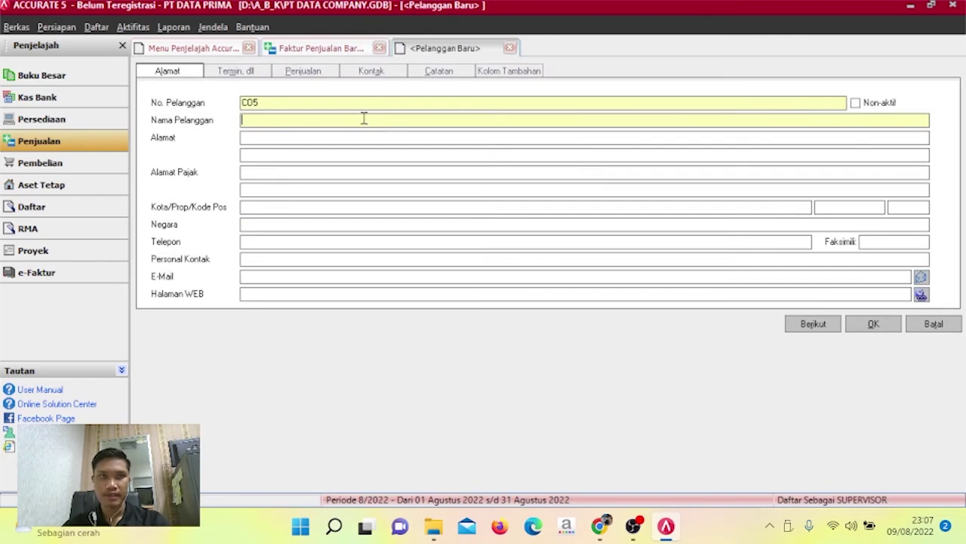
pyautogui.write('PELANGGA')
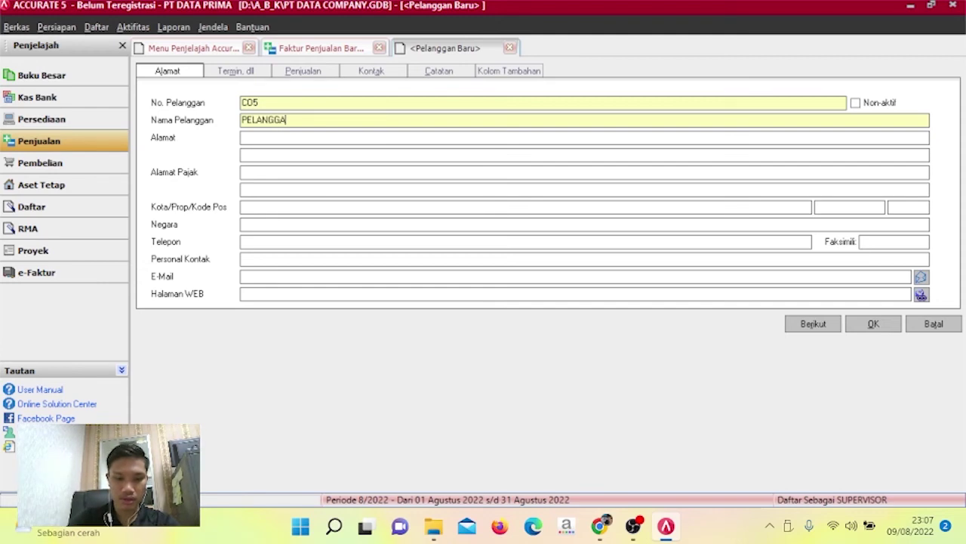
pyautogui.write('N BARU')
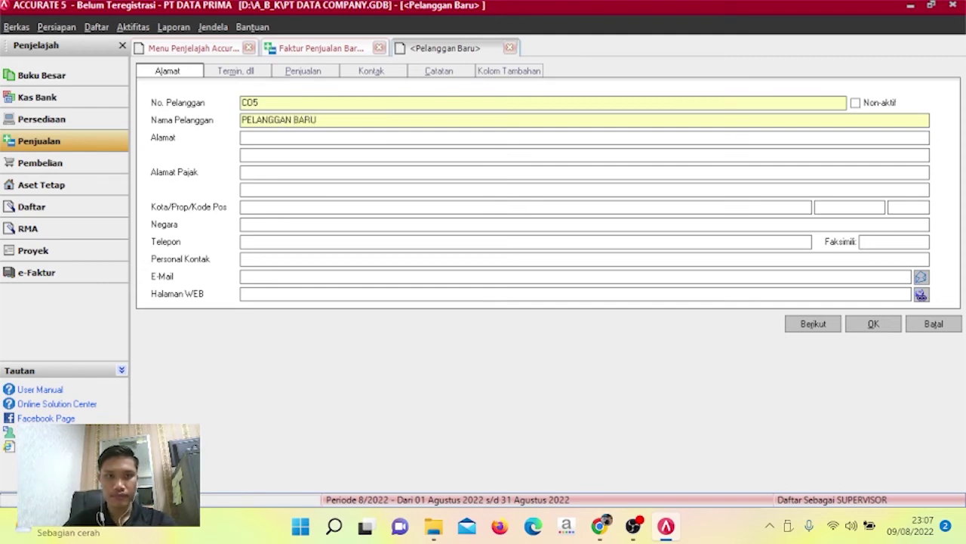
pyautogui.click(317, 73)
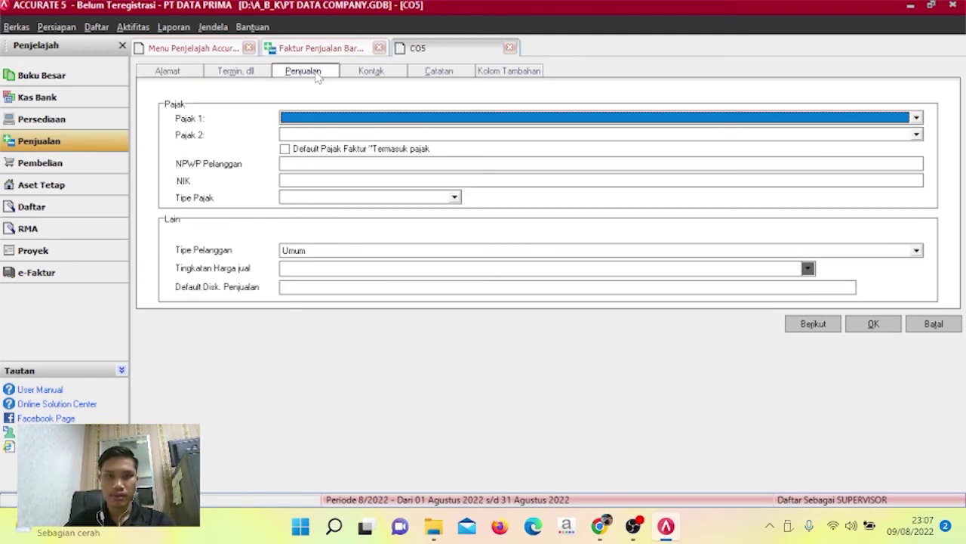
pyautogui.click(916, 119)
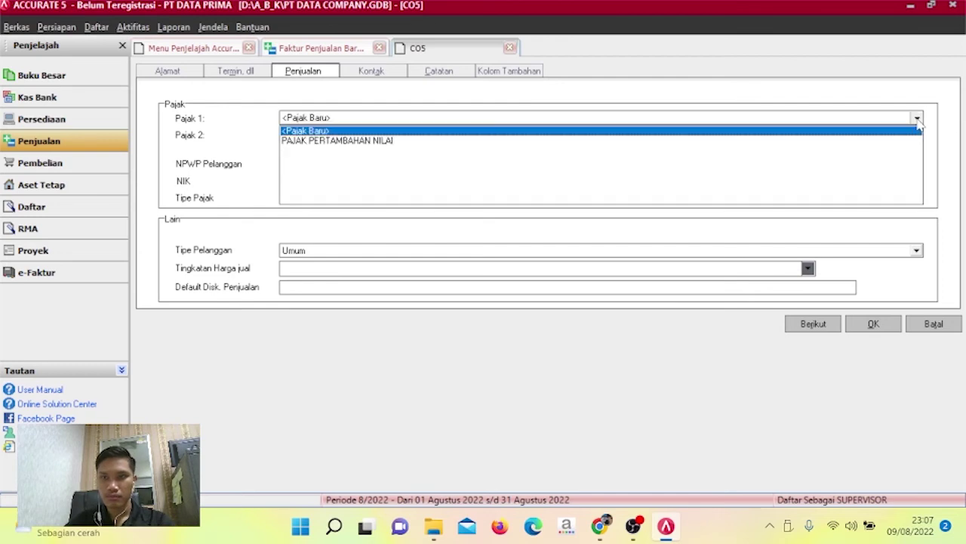
pyautogui.click(389, 144)
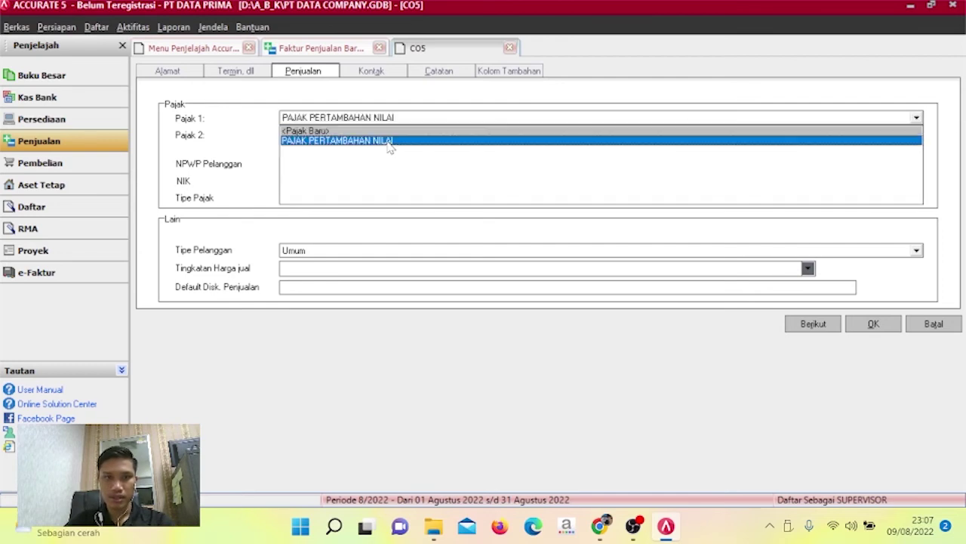
pyautogui.click(388, 143)
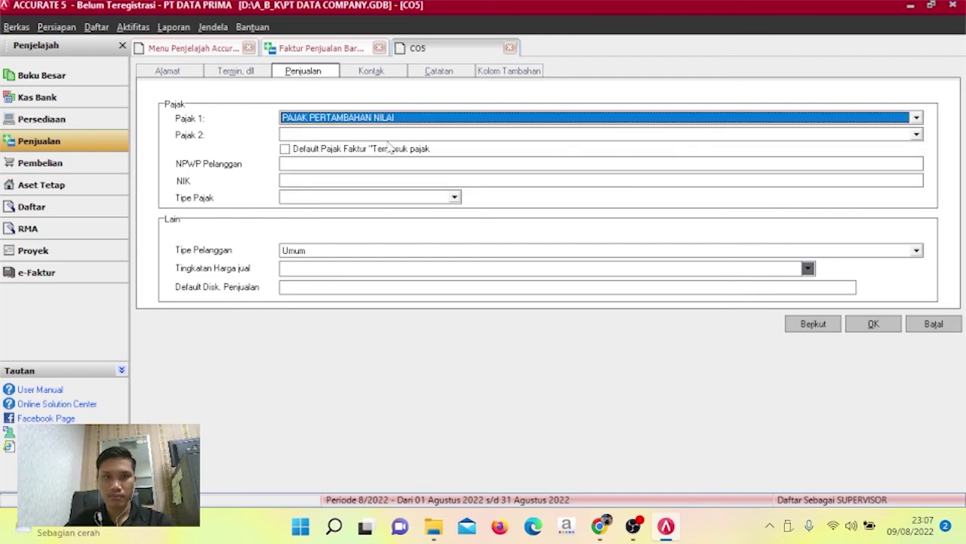
pyautogui.click(874, 324)
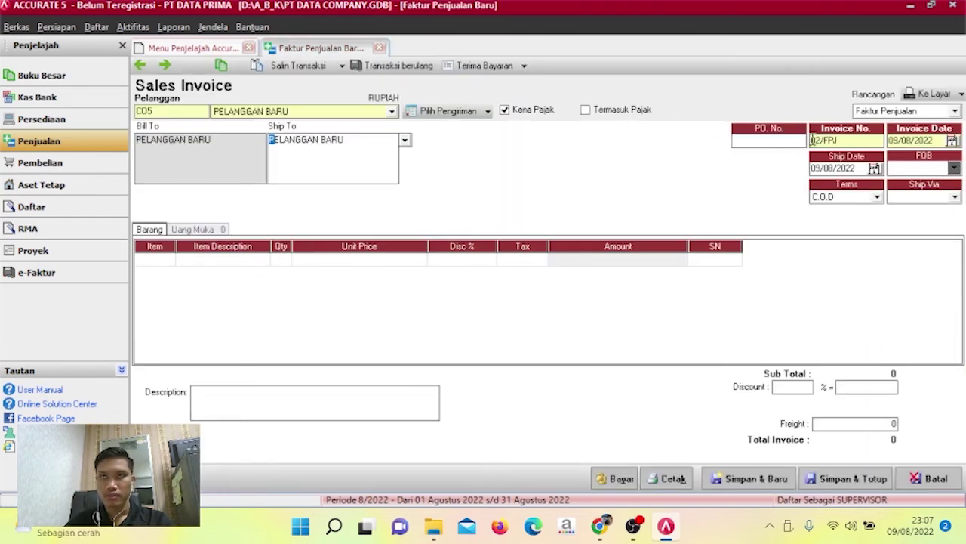
# Set invoice number 05/CR with invoice date and ship date both 12/12/2012.
pyautogui.moveTo(813, 141); pyautogui.dragTo(870, 141)
pyautogui.write('0')
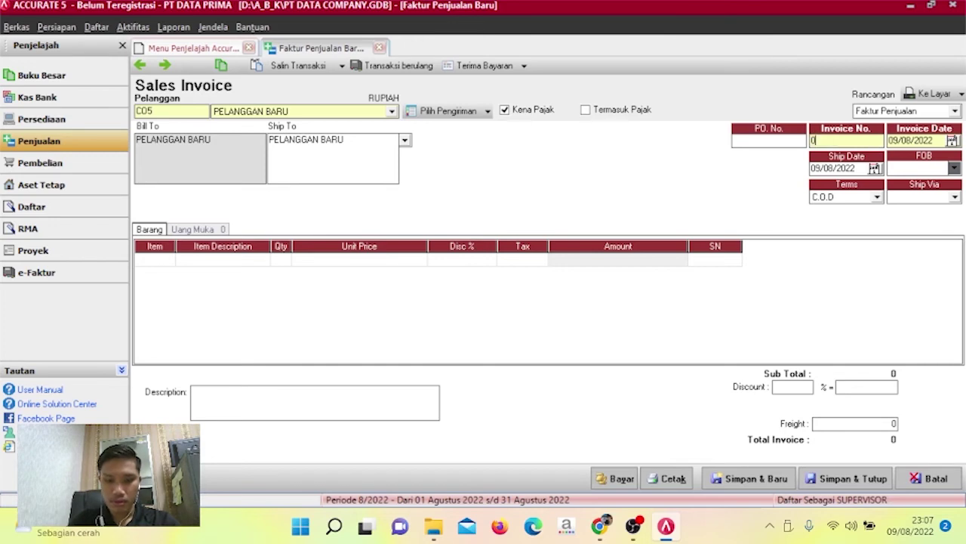
pyautogui.write('5/CR')
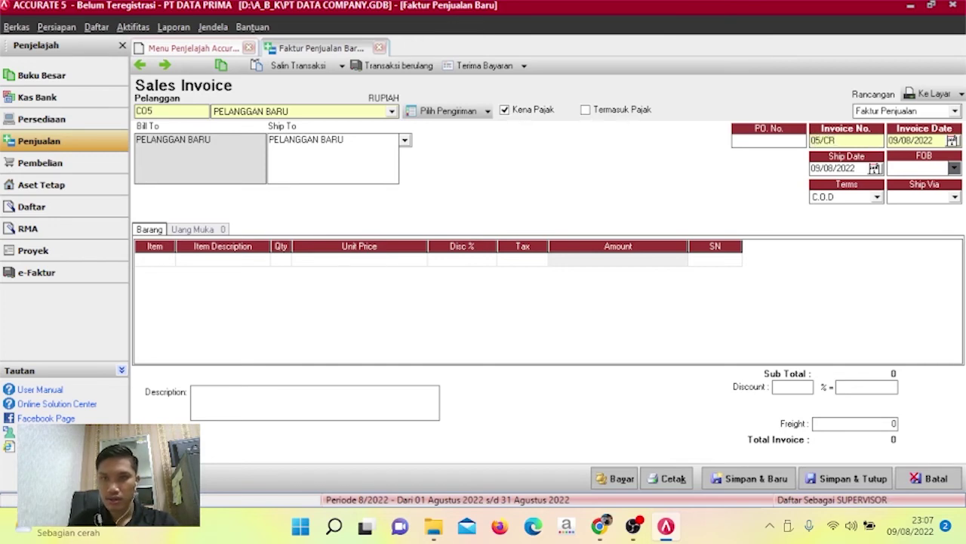
pyautogui.press('Tab')
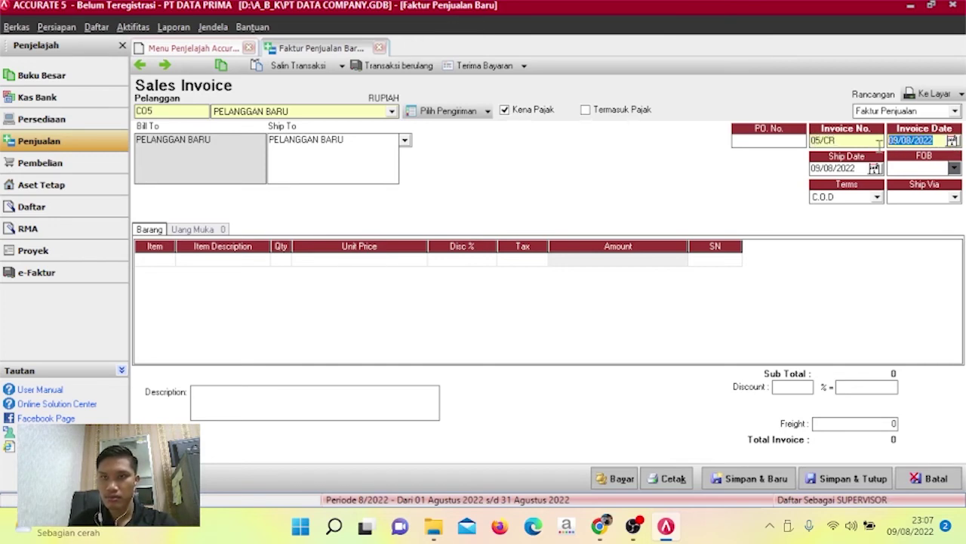
pyautogui.write('12/12/20')
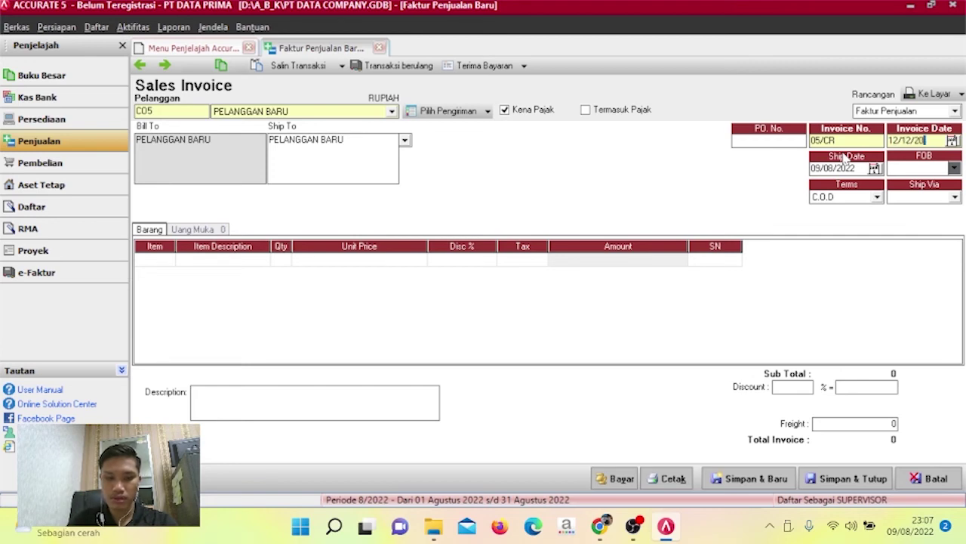
pyautogui.write('12')
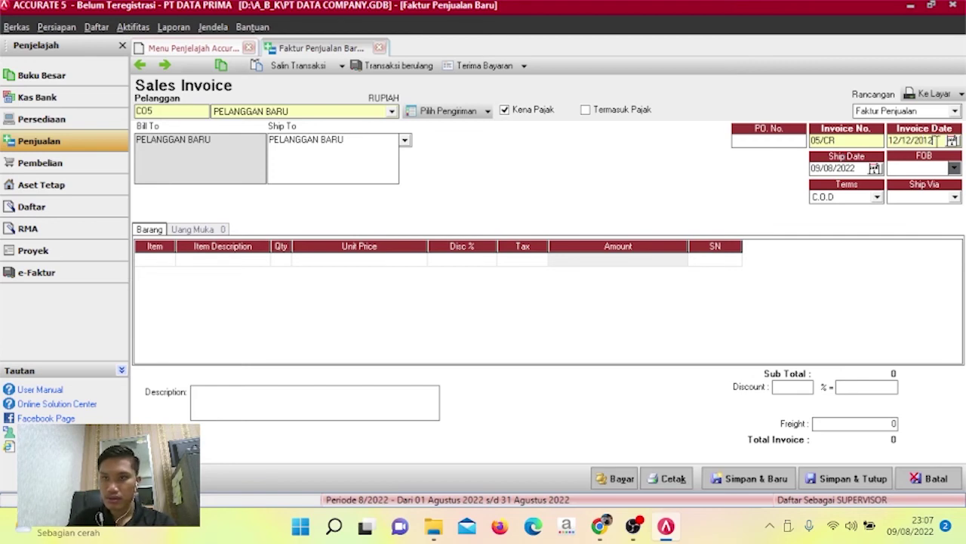
pyautogui.hotkey('shift', 'Home')
pyautogui.hotkey('ctrl', 'c')
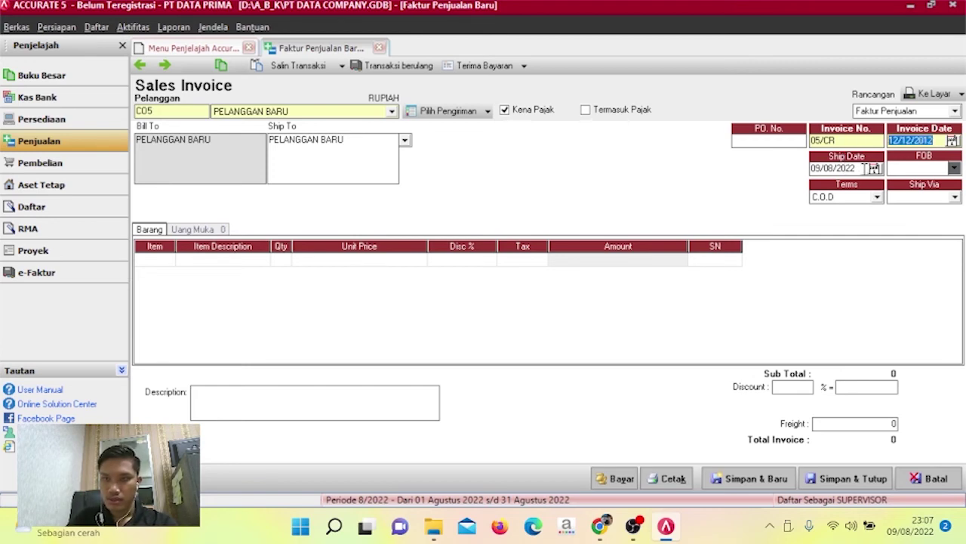
pyautogui.click(865, 168)
pyautogui.hotkey('ctrl', 'v')
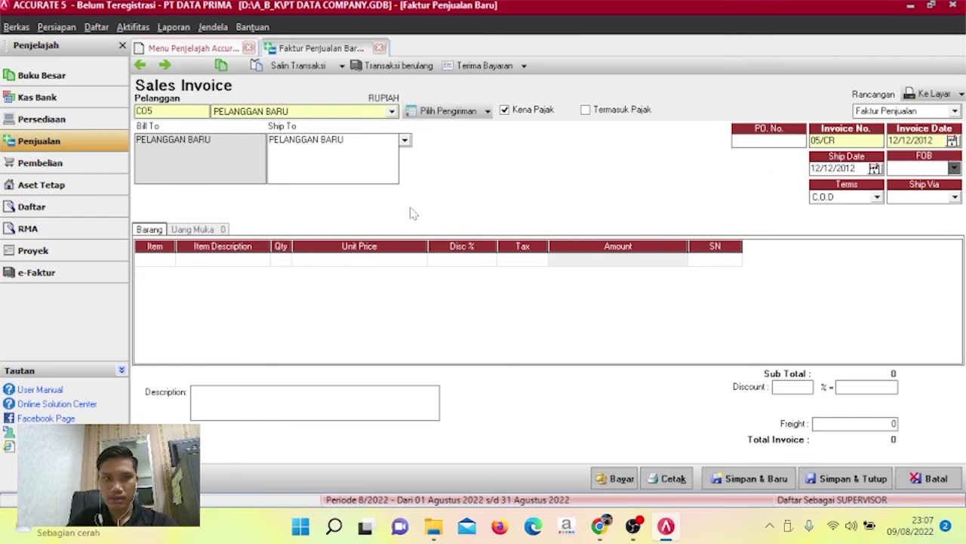
pyautogui.click(172, 260)
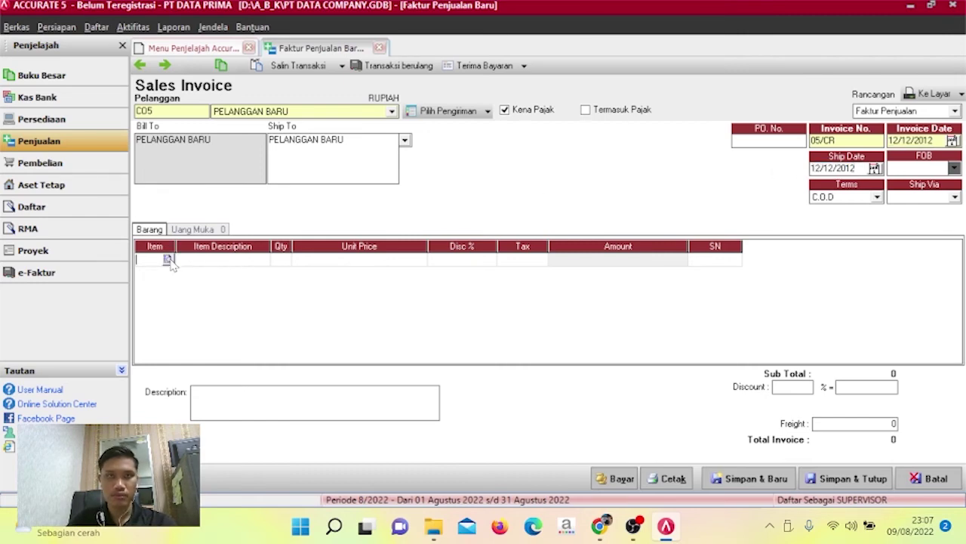
# Add Travel Time as the first invoice line: quantity 7 at 1.400.000.
pyautogui.click(168, 259)
pyautogui.click(437, 178)
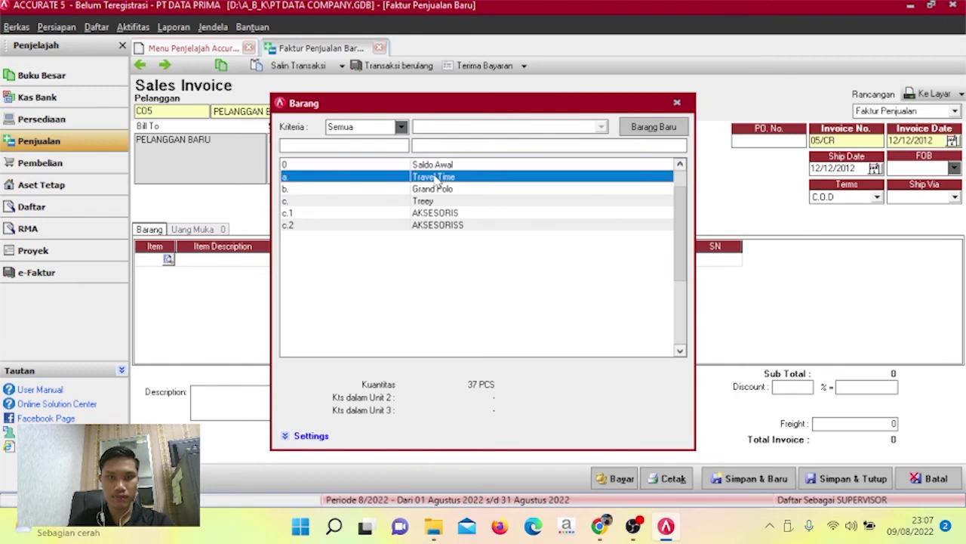
pyautogui.doubleClick(436, 178)
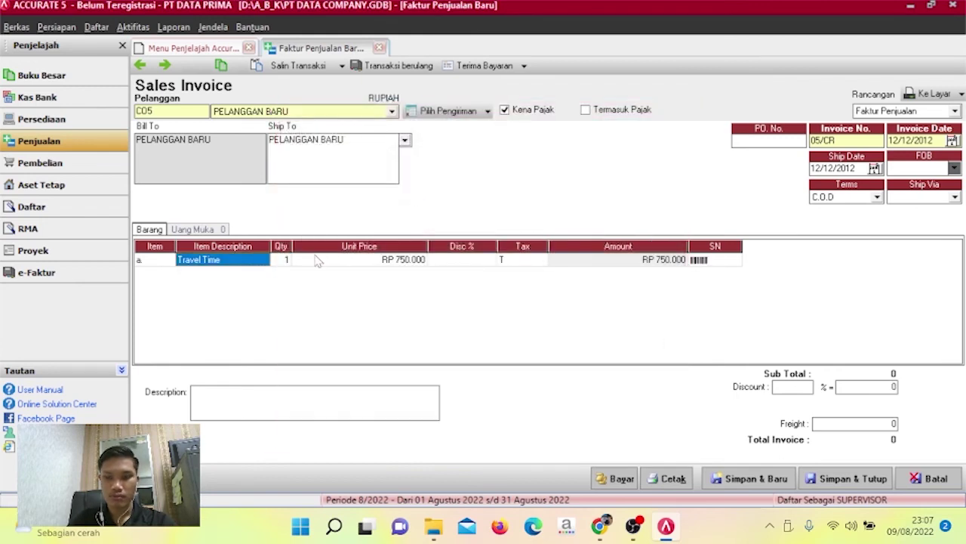
pyautogui.press('Tab')
pyautogui.write('7')
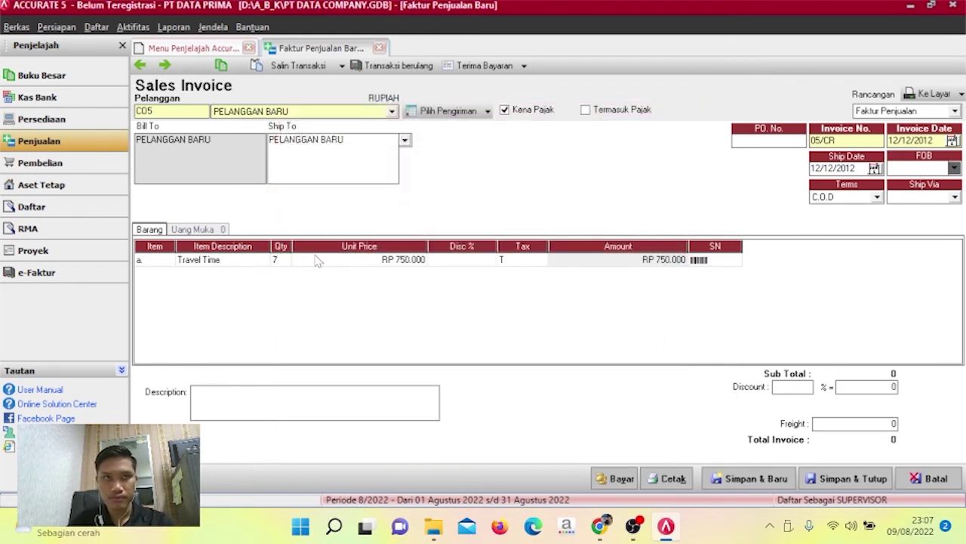
pyautogui.press('Tab')
pyautogui.write('1.40')
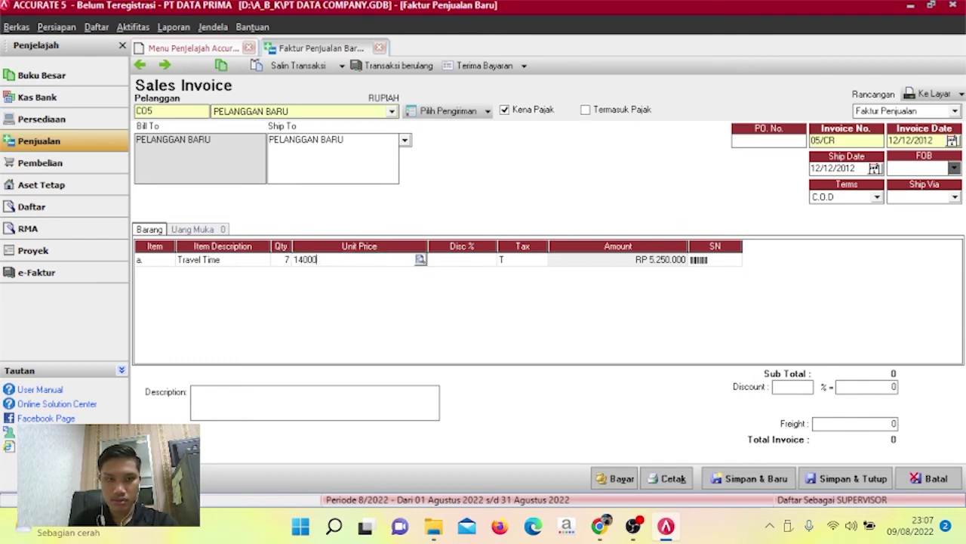
pyautogui.write('0.000')
pyautogui.press('Tab')
pyautogui.press('Tab')
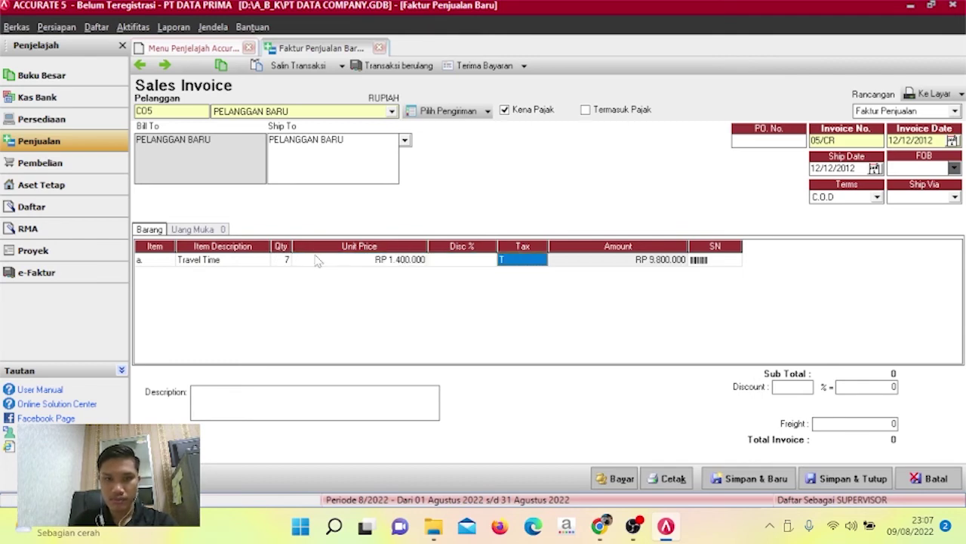
pyautogui.press('Tab')
pyautogui.press('Tab')
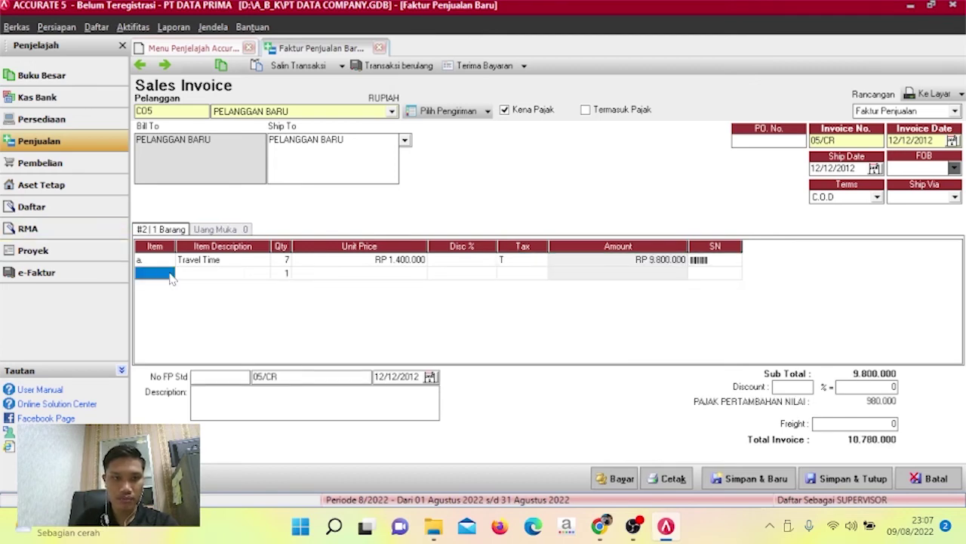
# Add Grand Polo as the second line: quantity 8 at 1.800.000.
pyautogui.click(169, 277)
pyautogui.click(170, 275)
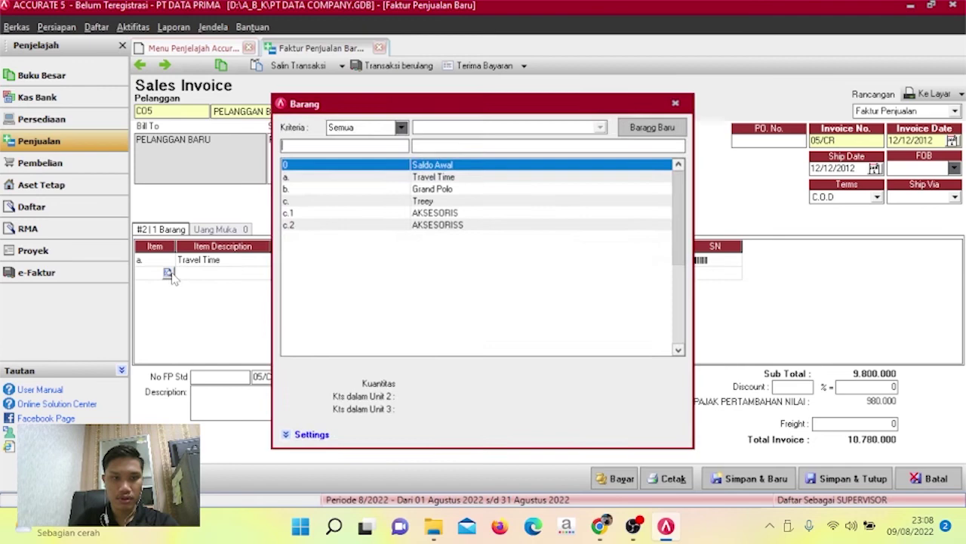
pyautogui.click(405, 191)
pyautogui.doubleClick(405, 191)
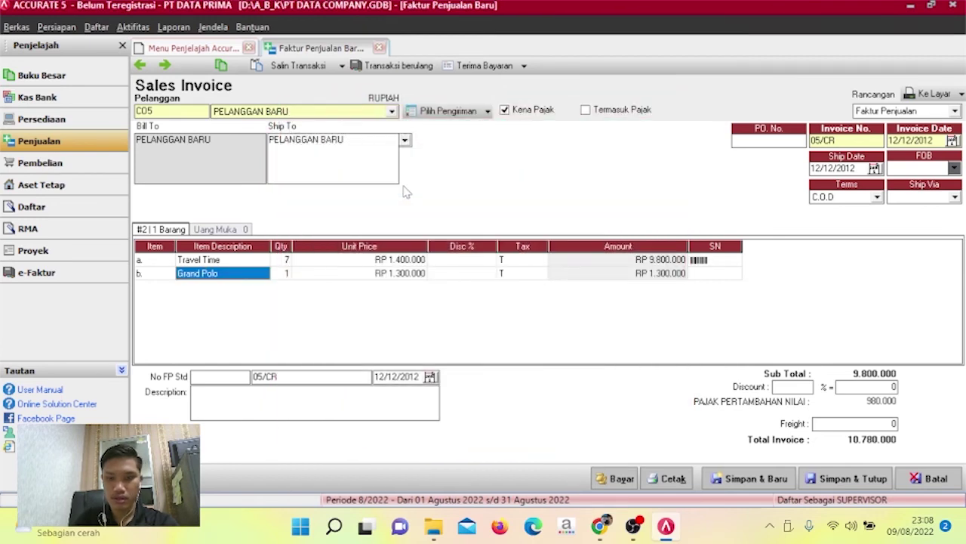
pyautogui.press('Tab')
pyautogui.write('8')
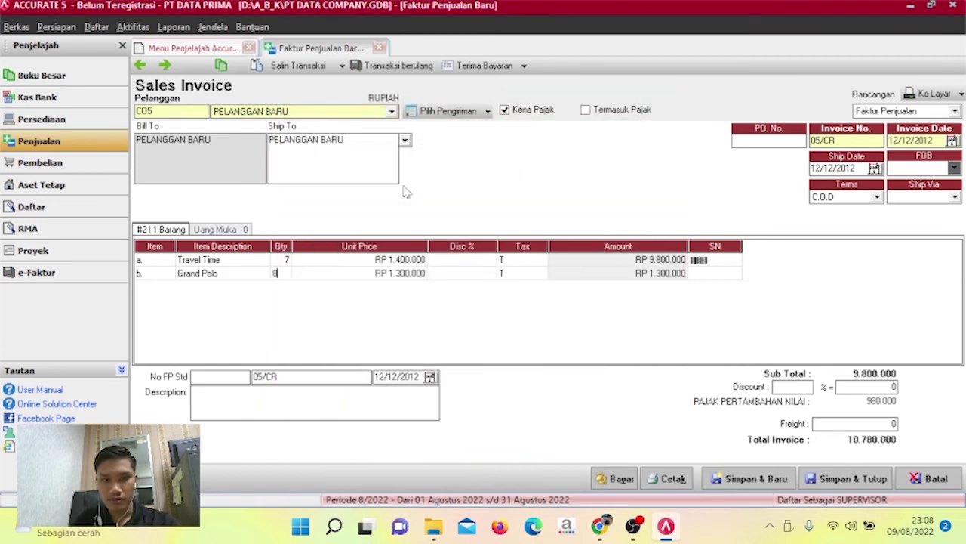
pyautogui.press('Tab')
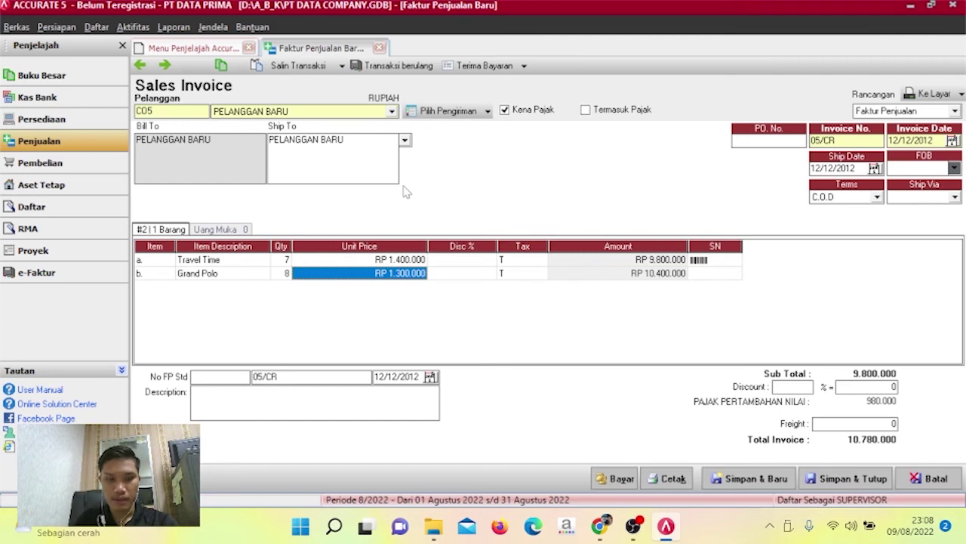
pyautogui.write('1800000')
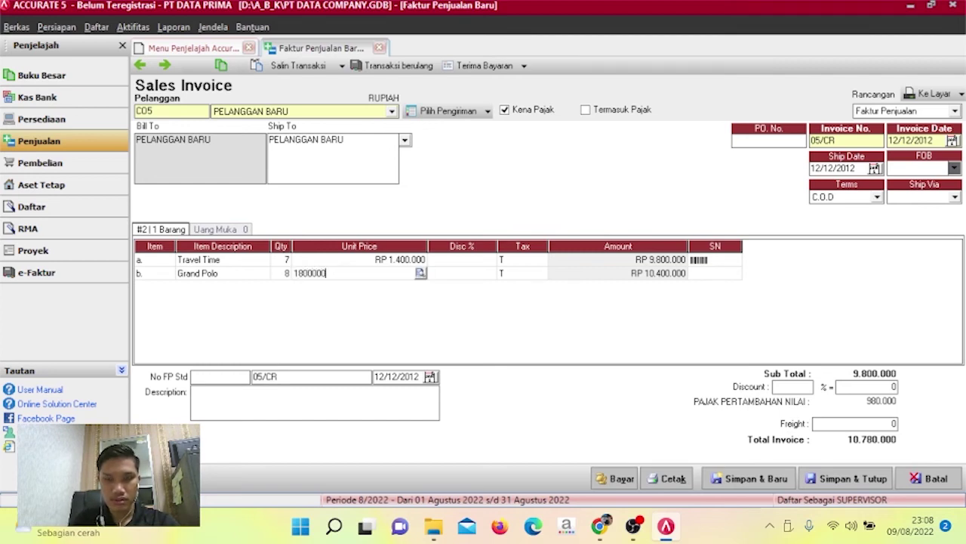
pyautogui.press('Tab')
pyautogui.press('Tab')
pyautogui.press('Tab')
pyautogui.press('Tab')
pyautogui.press('Tab')
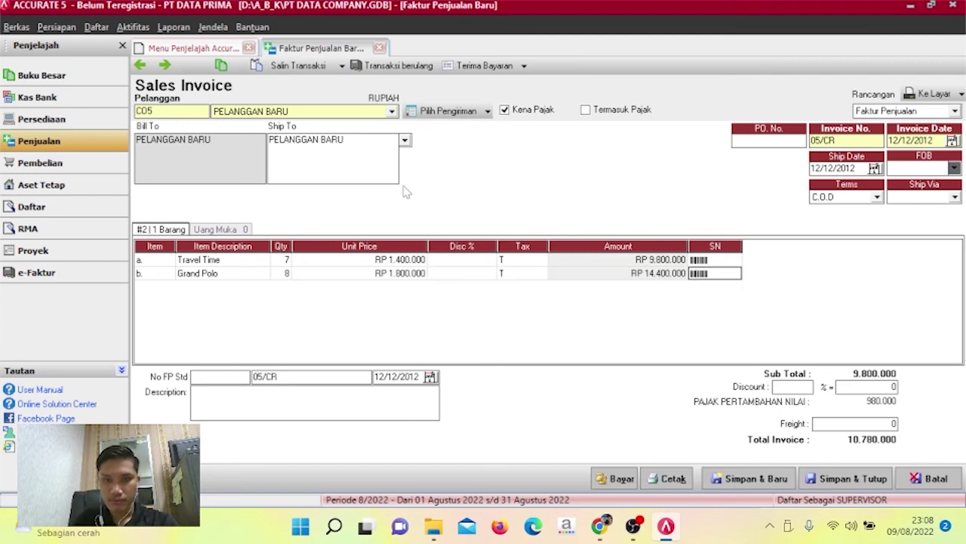
# Add Treey as the third invoice line: quantity 3 at 950.000.
pyautogui.click(163, 287)
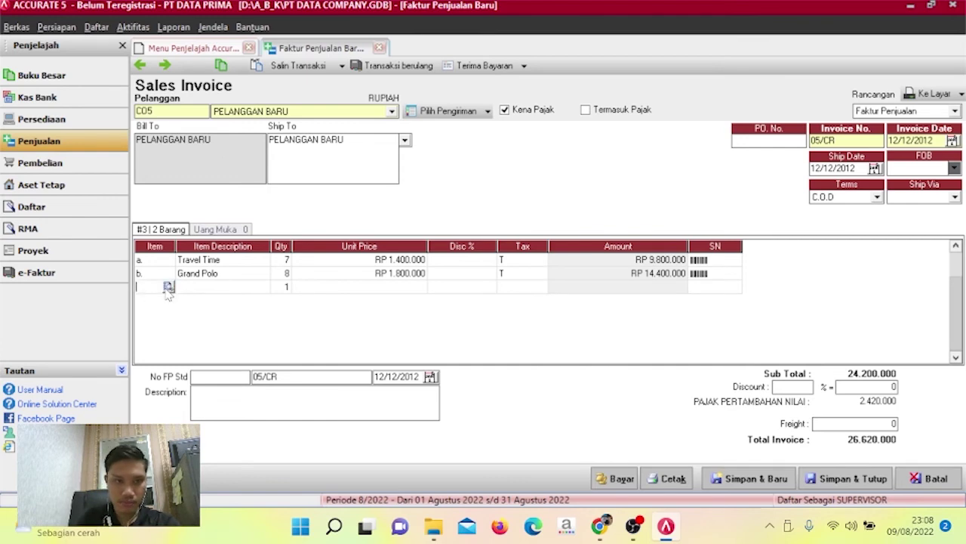
pyautogui.click(168, 287)
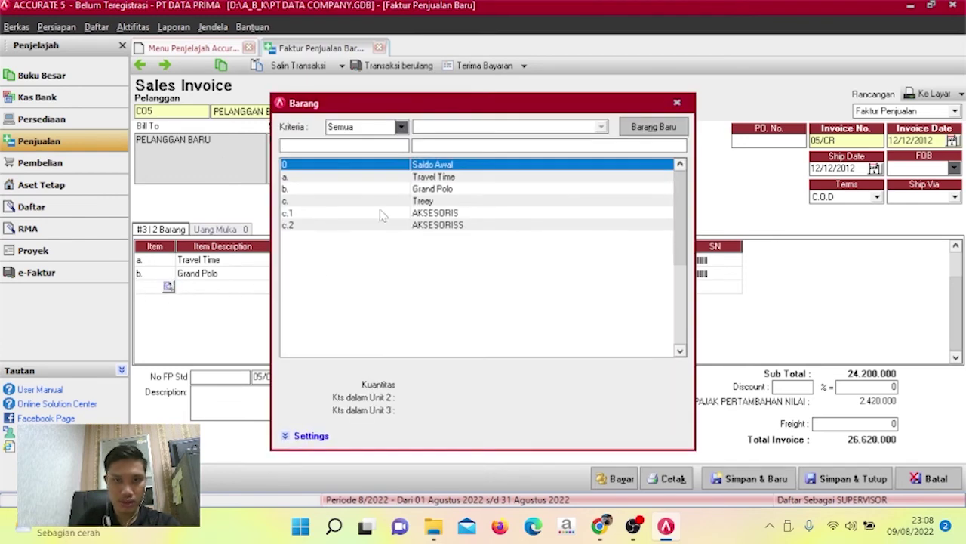
pyautogui.doubleClick(382, 203)
pyautogui.press('Tab')
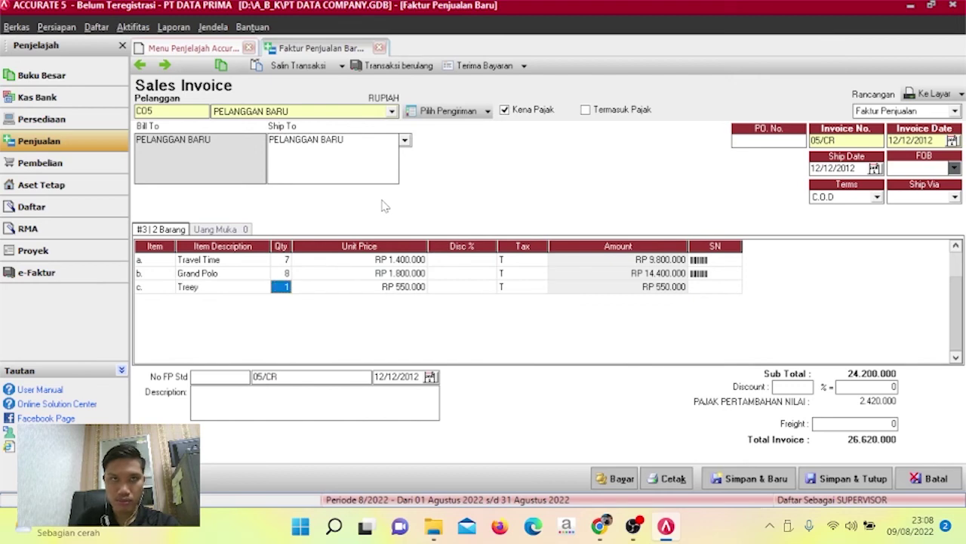
pyautogui.write('3')
pyautogui.press('Tab')
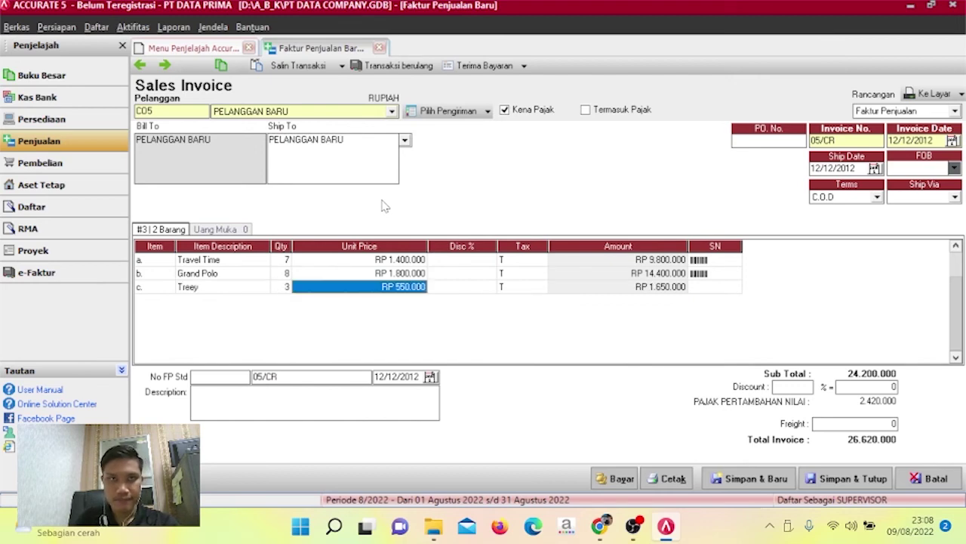
pyautogui.write('95')
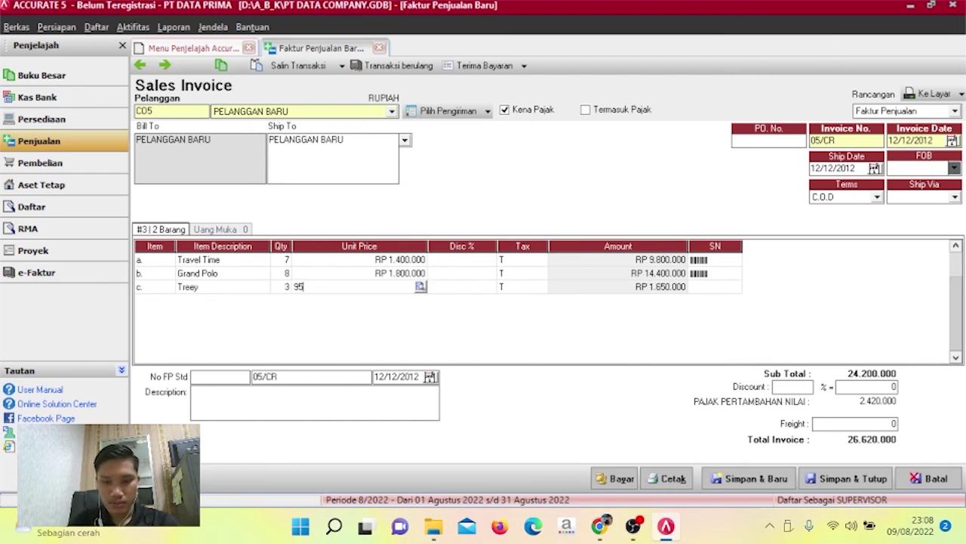
pyautogui.write('0.000000')
pyautogui.press('Tab')
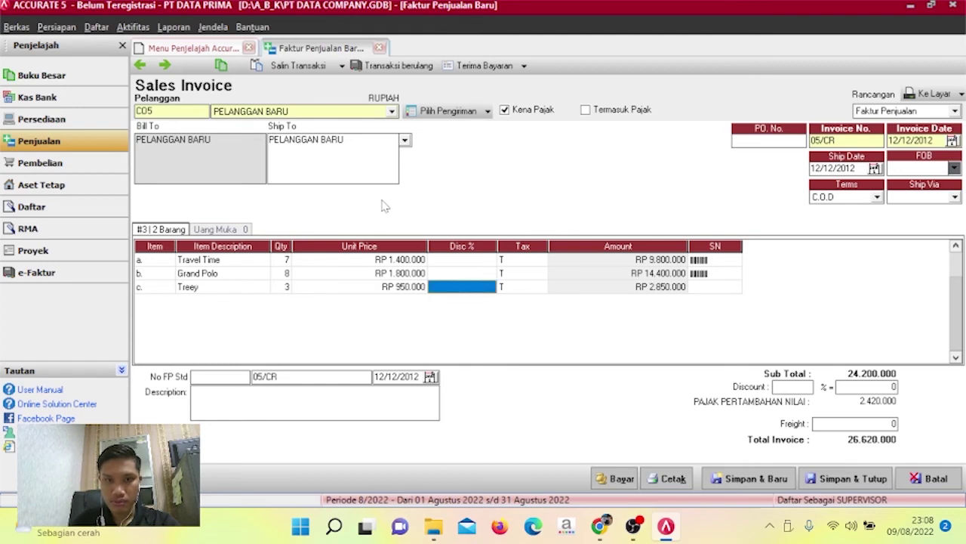
pyautogui.press('Tab')
pyautogui.press('Tab')
pyautogui.press('Tab')
pyautogui.press('Tab')
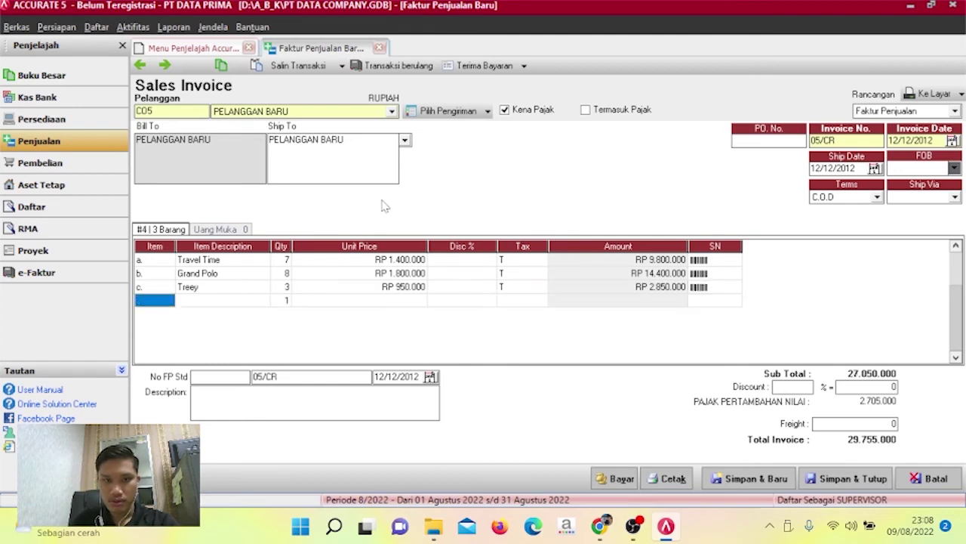
# Add AKSESORISS as the fourth line at 135.250 with tax code T.
pyautogui.click(171, 300)
pyautogui.click(168, 300)
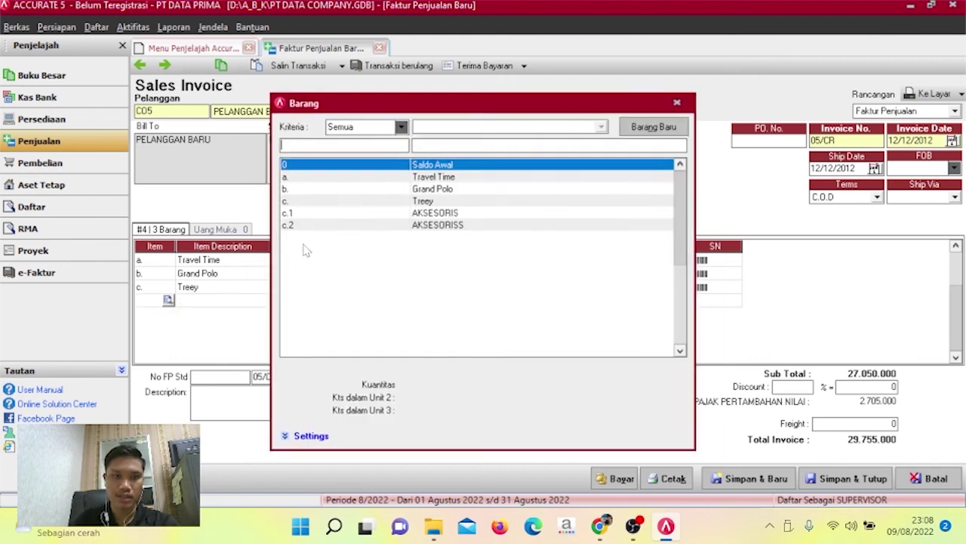
pyautogui.click(369, 226)
pyautogui.doubleClick(368, 229)
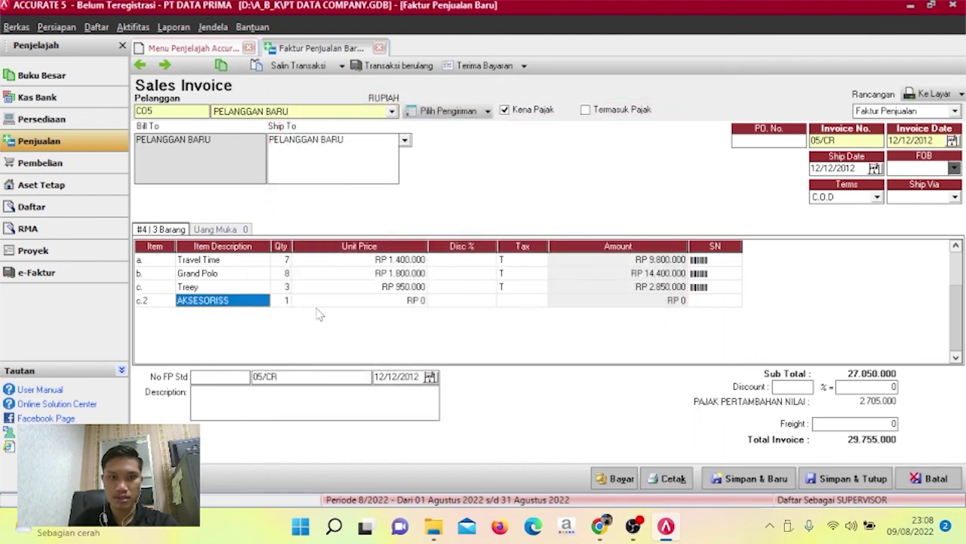
pyautogui.press('Tab')
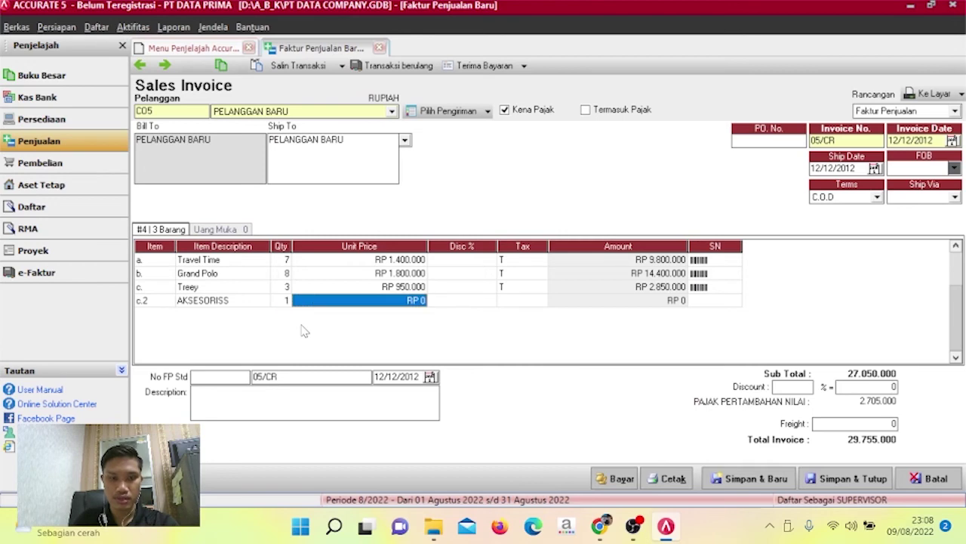
pyautogui.write('135')
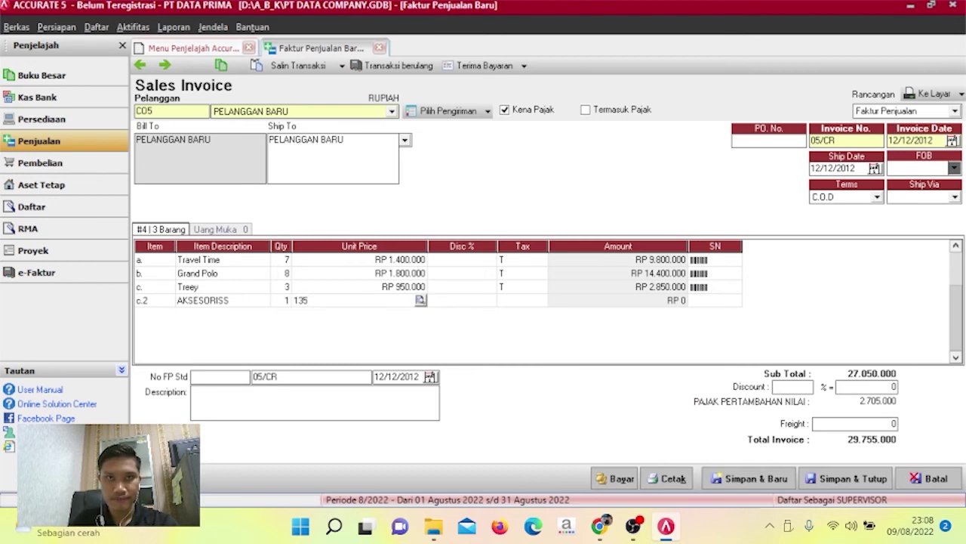
pyautogui.write('250')
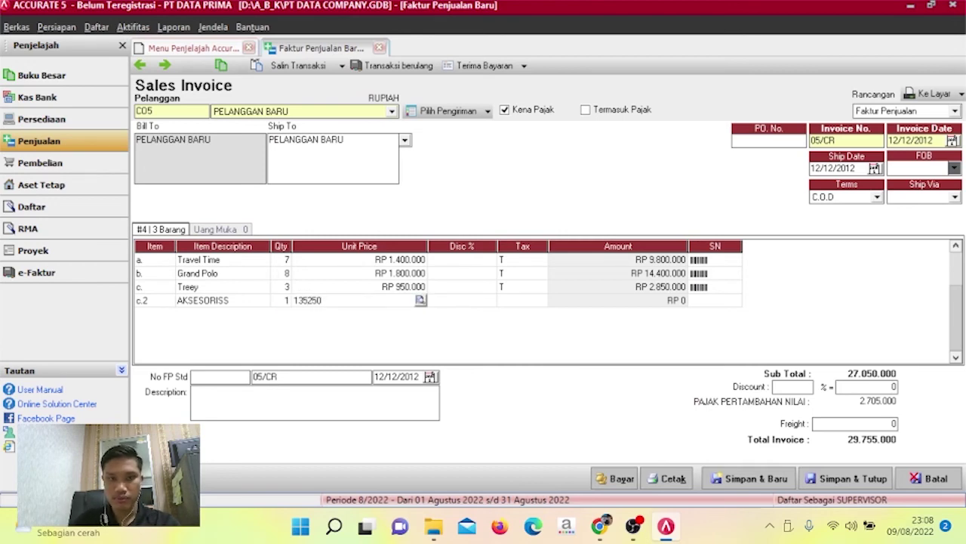
pyautogui.press('Tab')
pyautogui.press('Tab')
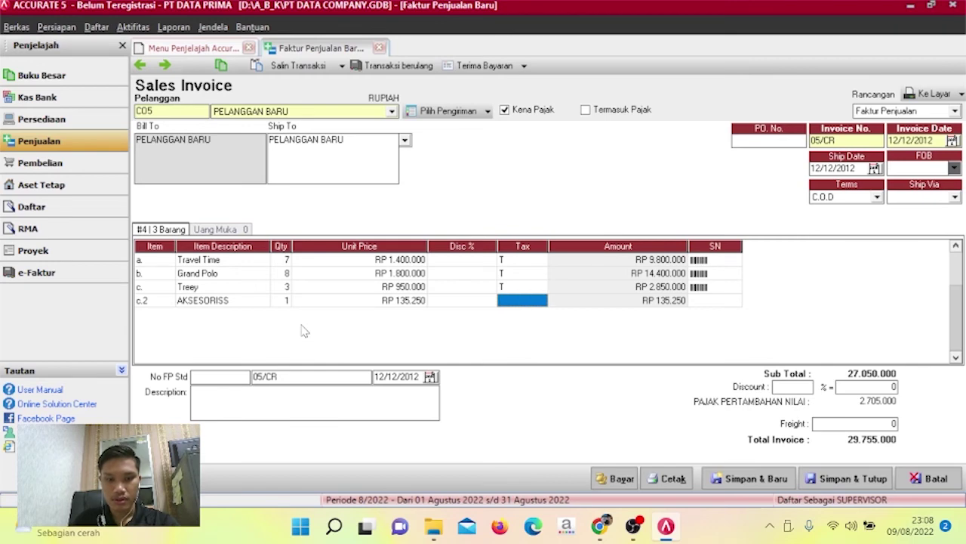
pyautogui.write('T')
pyautogui.press('Tab')
pyautogui.press('Tab')
pyautogui.press('Tab')
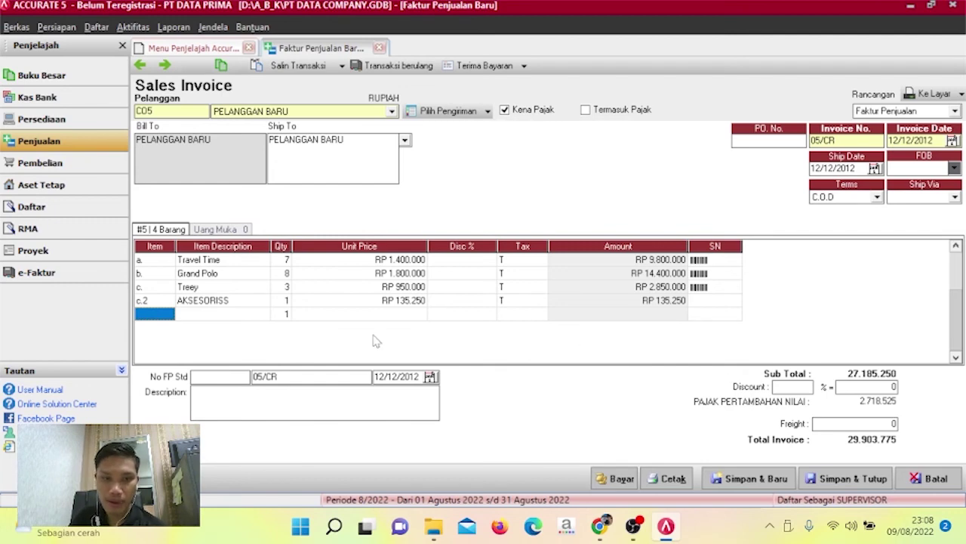
# Save and close sales invoice 05/CR with Simpan & Tutup.
pyautogui.click(847, 480)
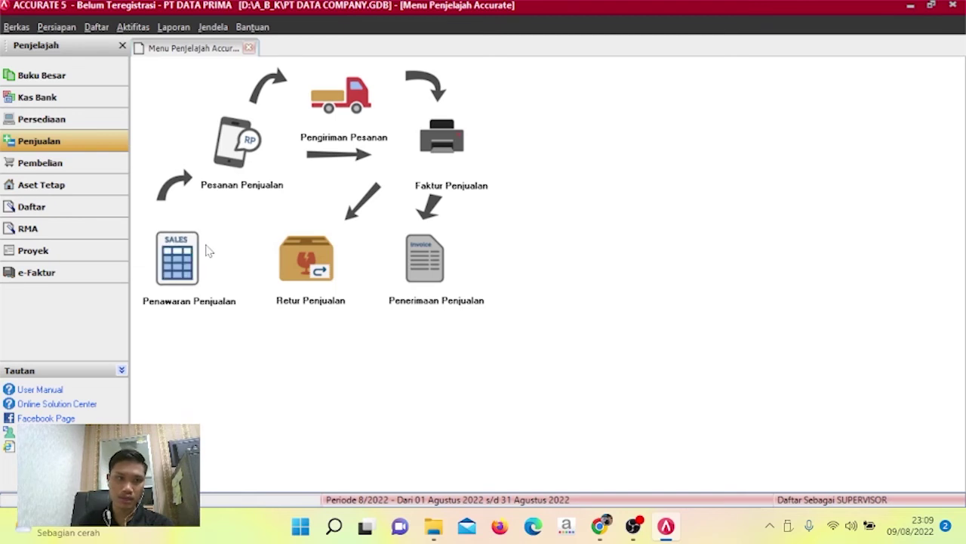
# Start a new purchase return for vendor PT Langit Biru based on invoice 01/PJ.
pyautogui.click(77, 169)
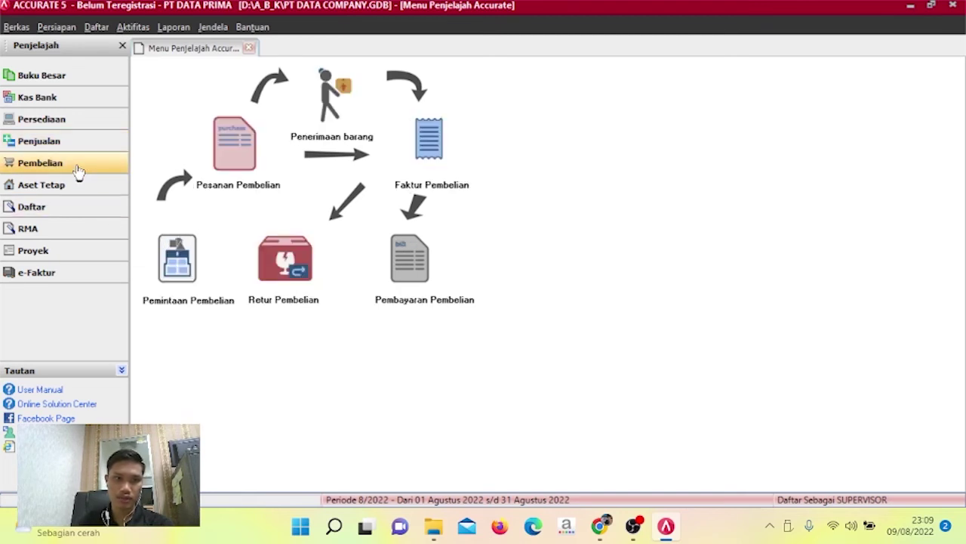
pyautogui.click(305, 273)
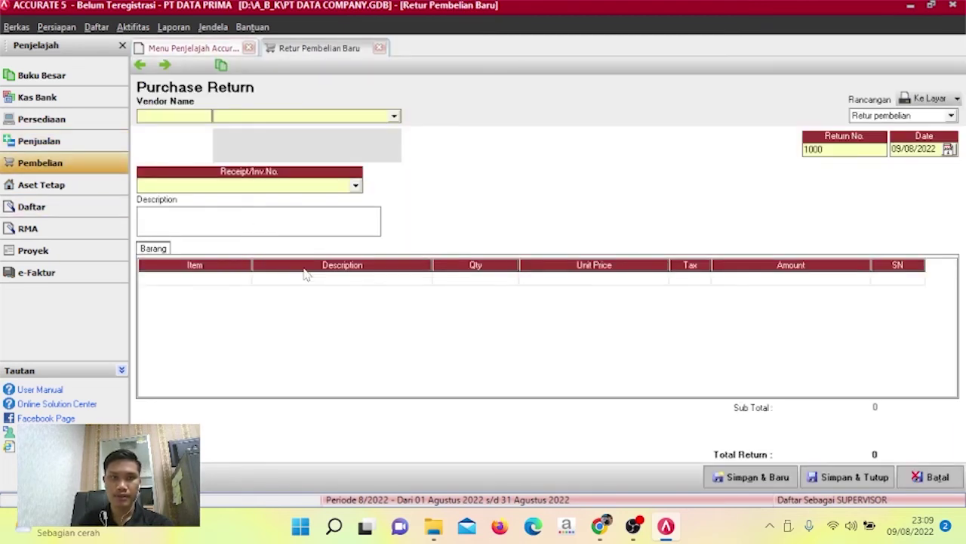
pyautogui.click(394, 115)
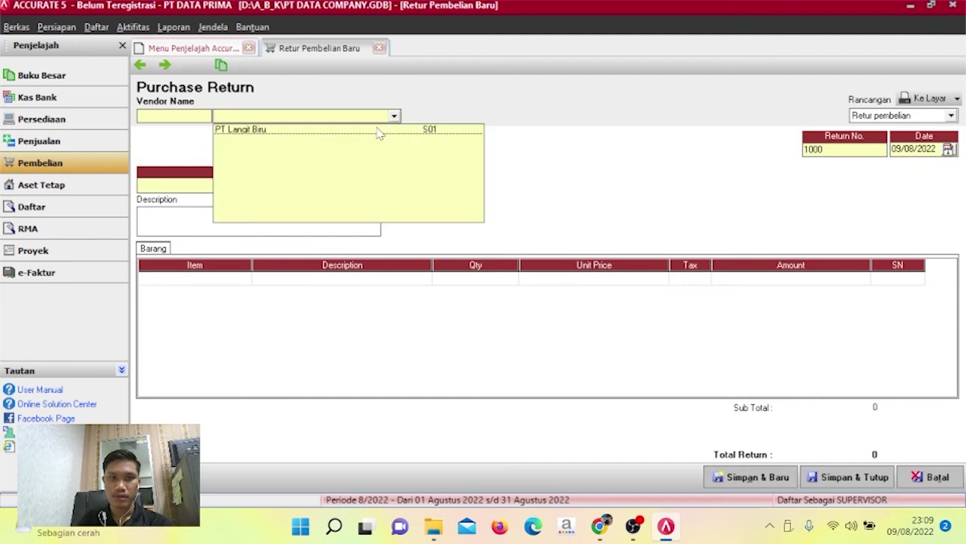
pyautogui.click(374, 129)
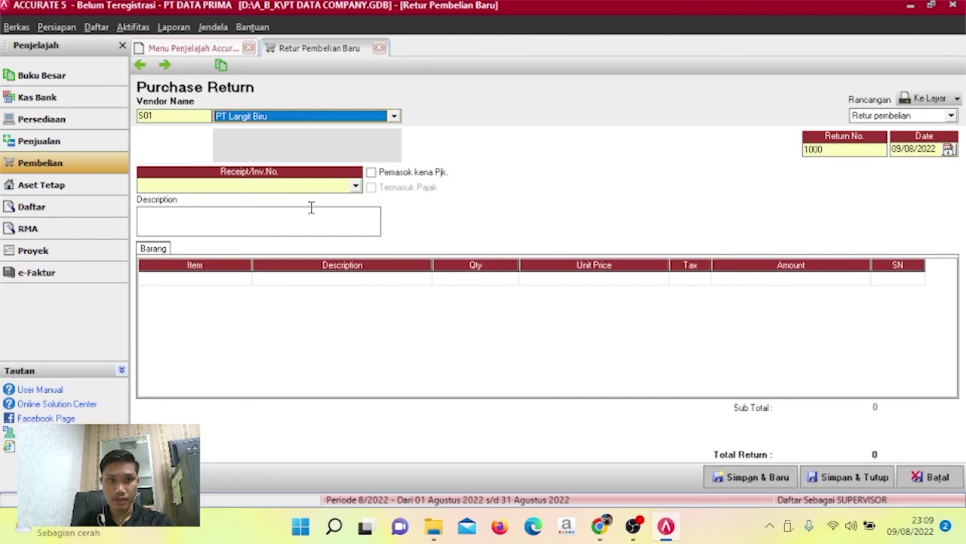
pyautogui.click(356, 186)
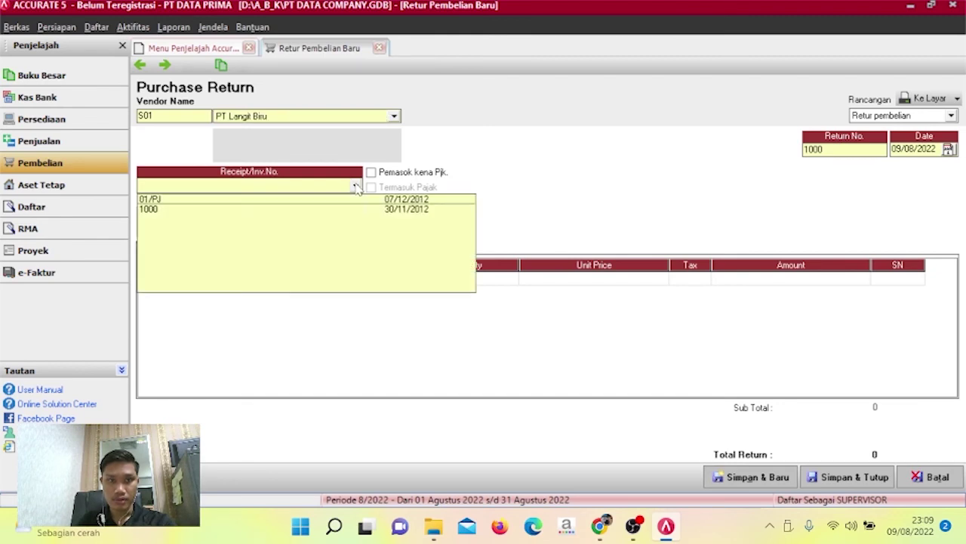
pyautogui.click(275, 200)
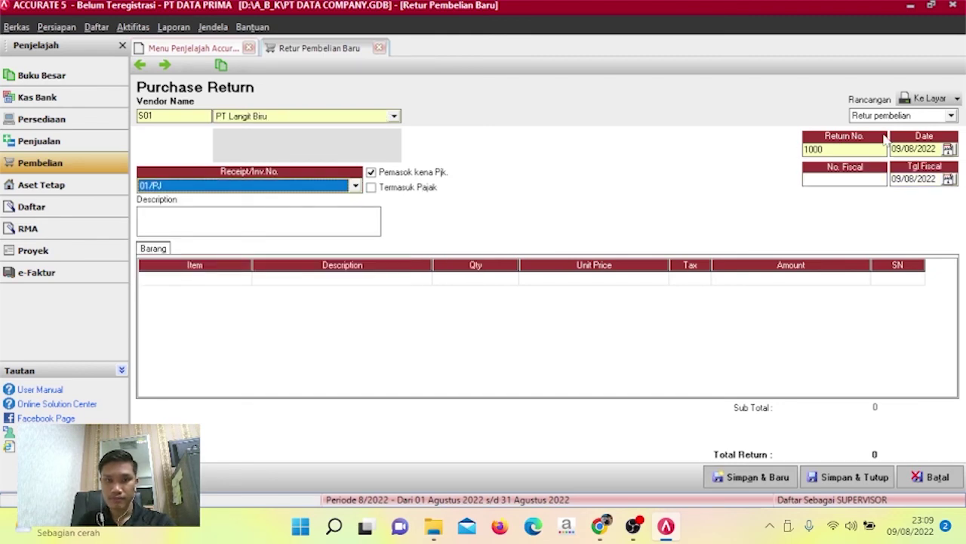
# Set the return number to 65/FPJ and the return date to 20/12/2012.
pyautogui.click(857, 149)
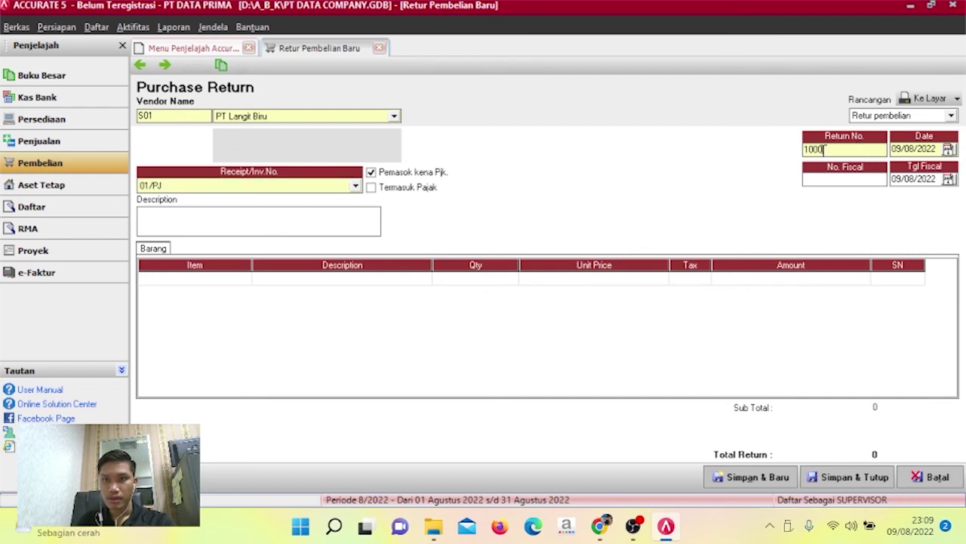
pyautogui.moveTo(857, 149); pyautogui.dragTo(767, 157)
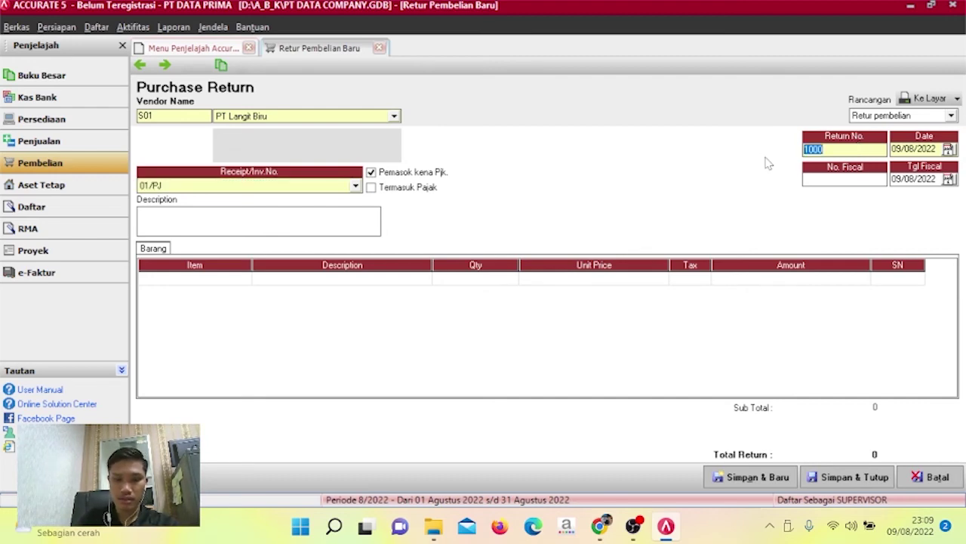
pyautogui.write('65/FPJ')
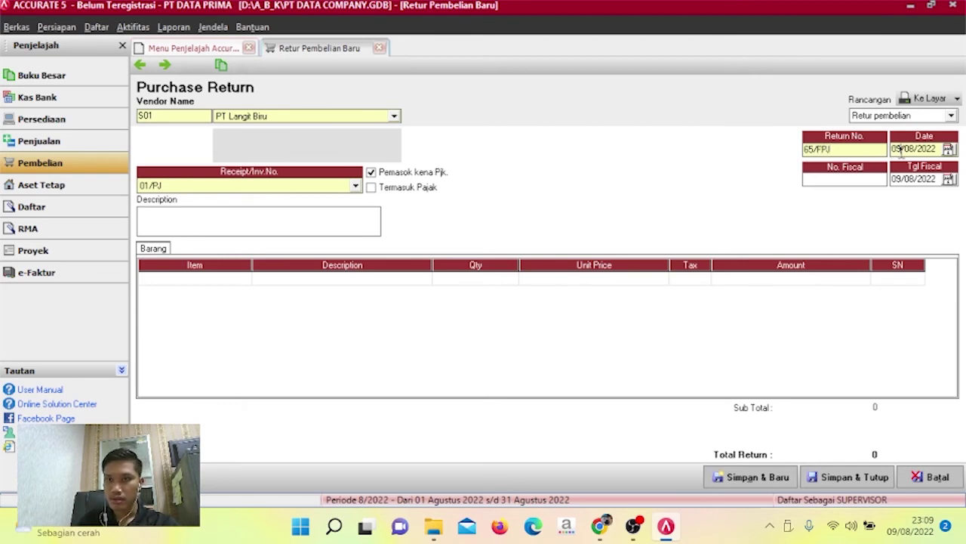
pyautogui.moveTo(895, 149); pyautogui.dragTo(940, 148)
pyautogui.write('0')
pyautogui.press('BackSpace')
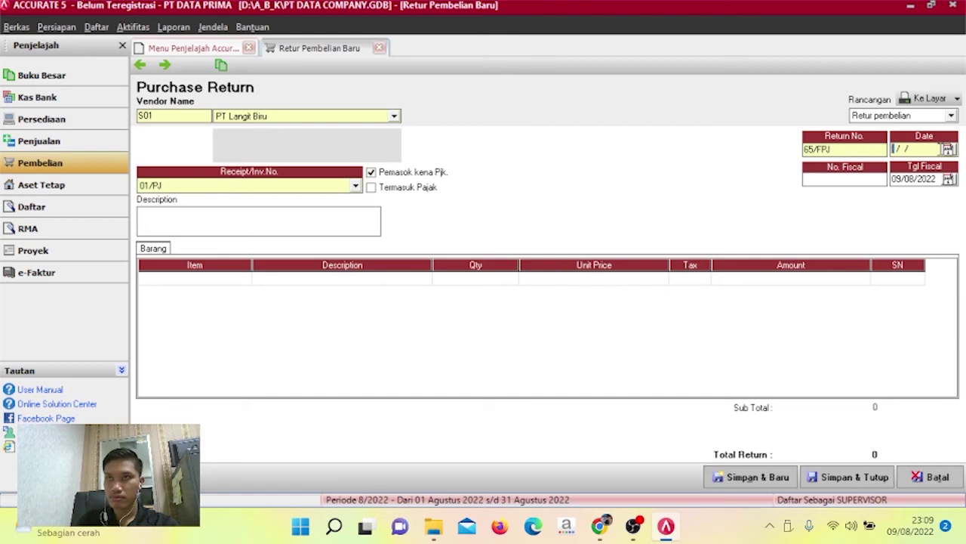
pyautogui.write('20/1')
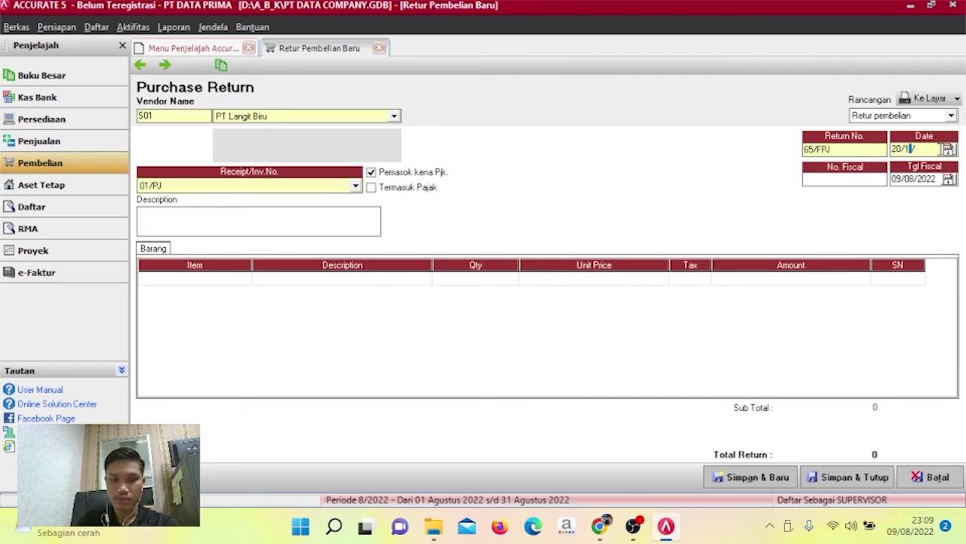
pyautogui.write('2/2012')
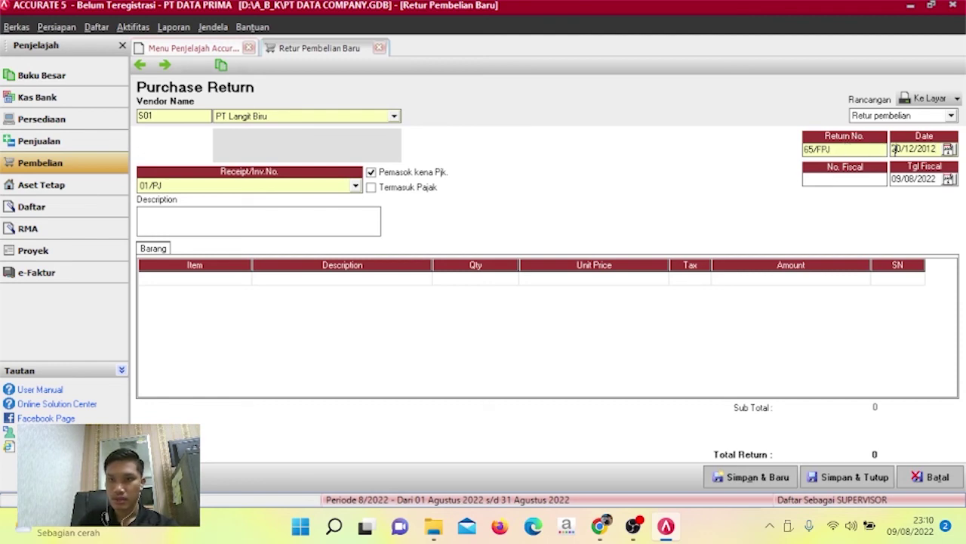
pyautogui.moveTo(895, 150); pyautogui.dragTo(937, 149)
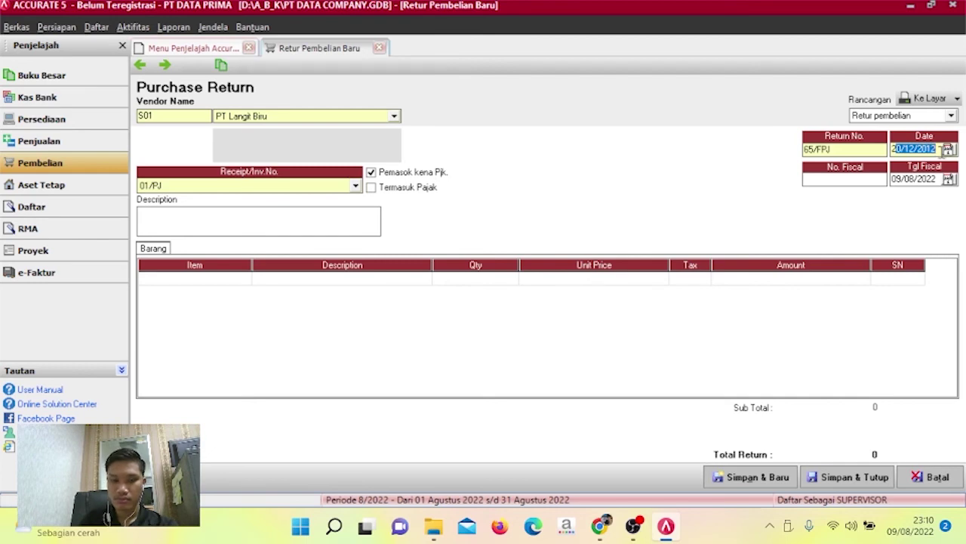
# Set the fiscal date to 20/12/2012 and the description to RETUR KARENA RUSAK.
pyautogui.moveTo(903, 179); pyautogui.dragTo(936, 181)
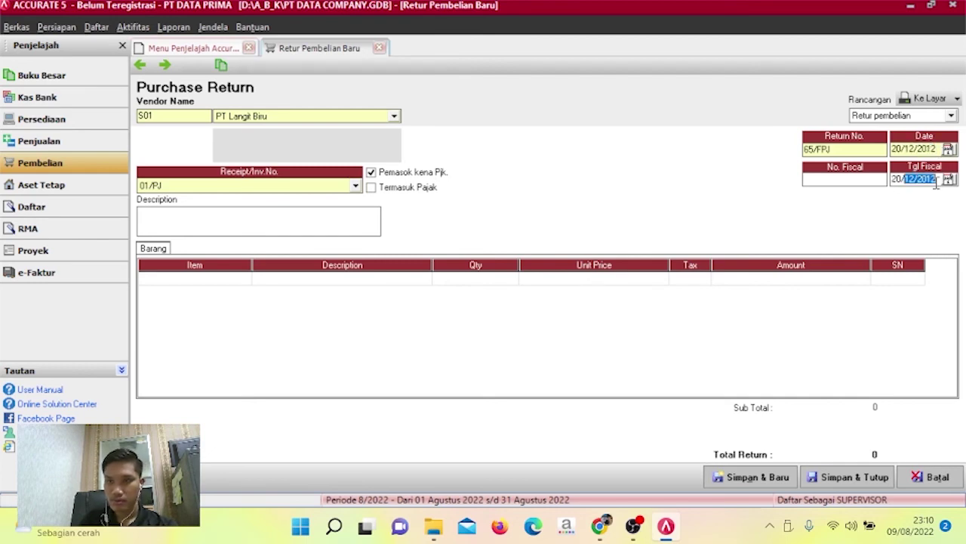
pyautogui.press('BackSpace')
pyautogui.press('BackSpace')
pyautogui.press('BackSpace')
pyautogui.write('2')
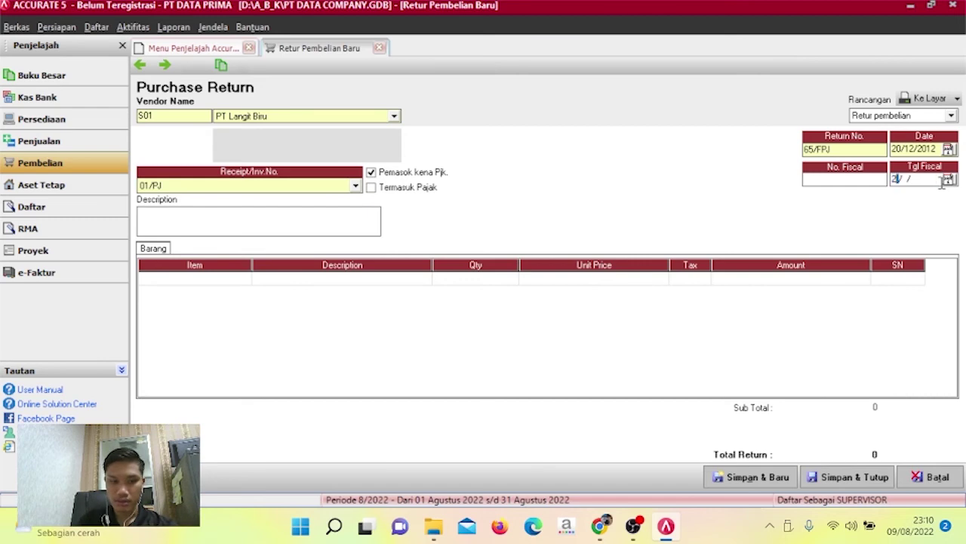
pyautogui.write('0/12/2012')
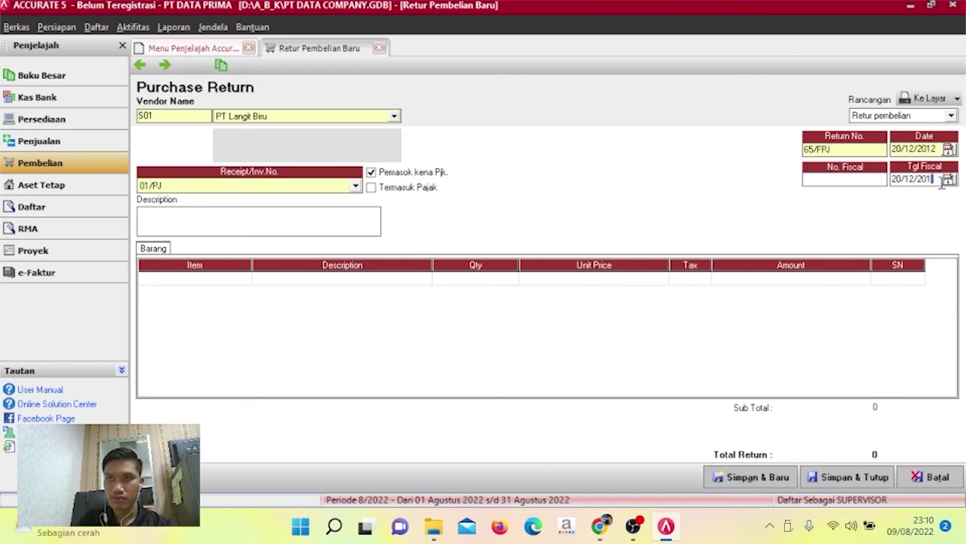
pyautogui.click(191, 216)
pyautogui.write('RETUR ')
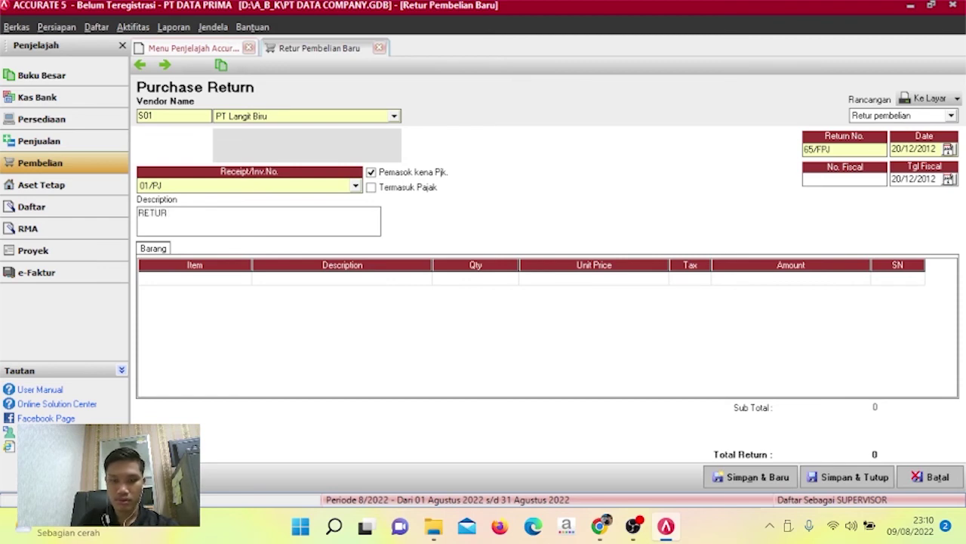
pyautogui.write('KENA')
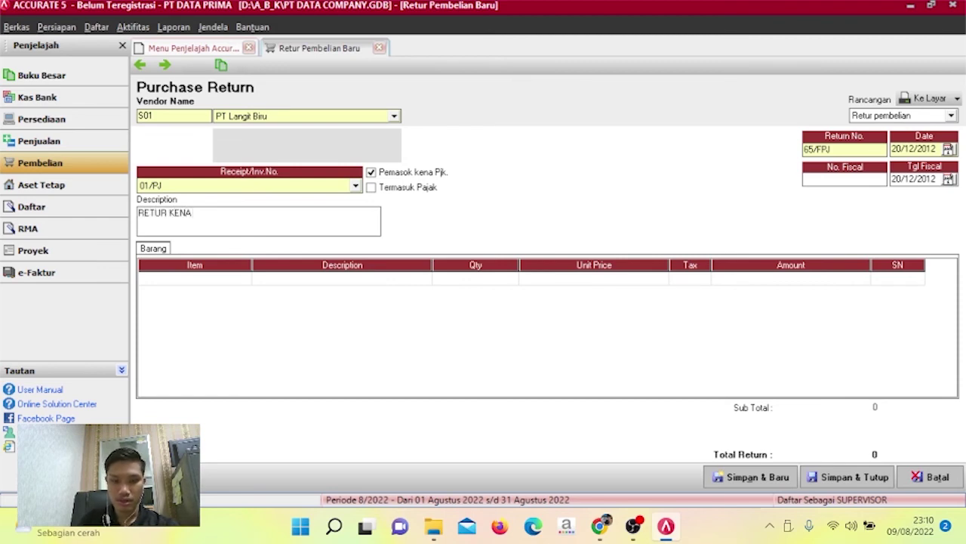
pyautogui.write(' PAJA')
pyautogui.press('BackSpace')
pyautogui.press('BackSpace')
pyautogui.press('BackSpace')
pyautogui.press('BackSpace')
pyautogui.press('BackSpace')
pyautogui.press('BackSpace')
pyautogui.press('BackSpace')
pyautogui.press('BackSpace')
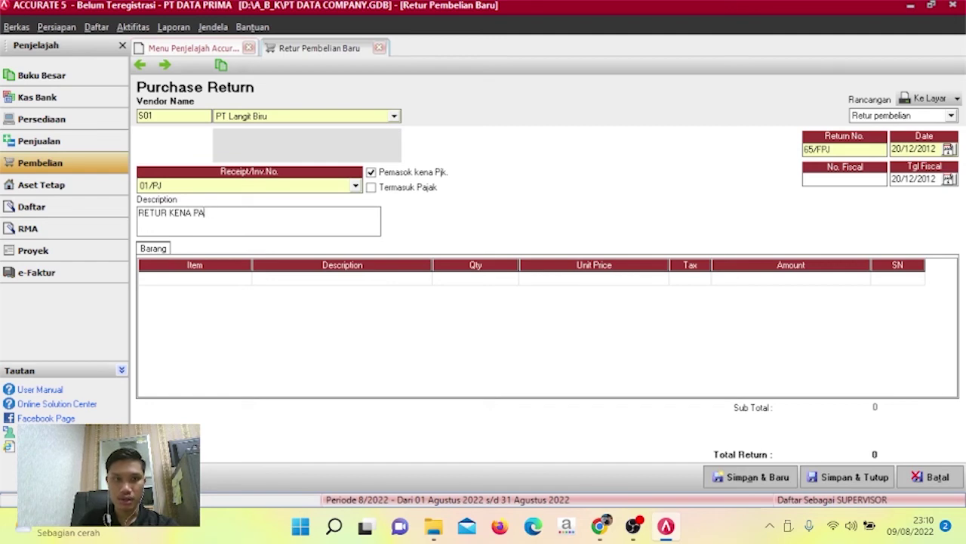
pyautogui.write('ARE')
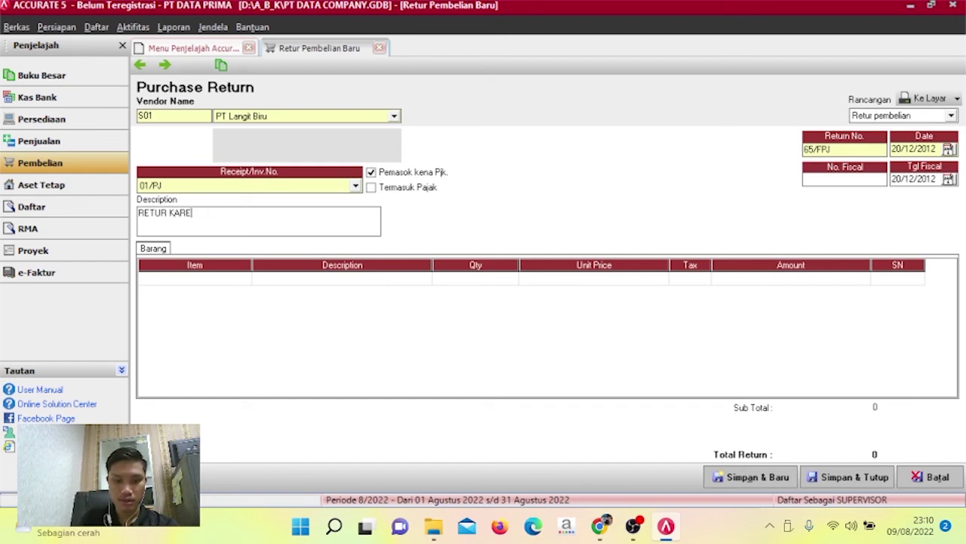
pyautogui.write('NA RUSAK')
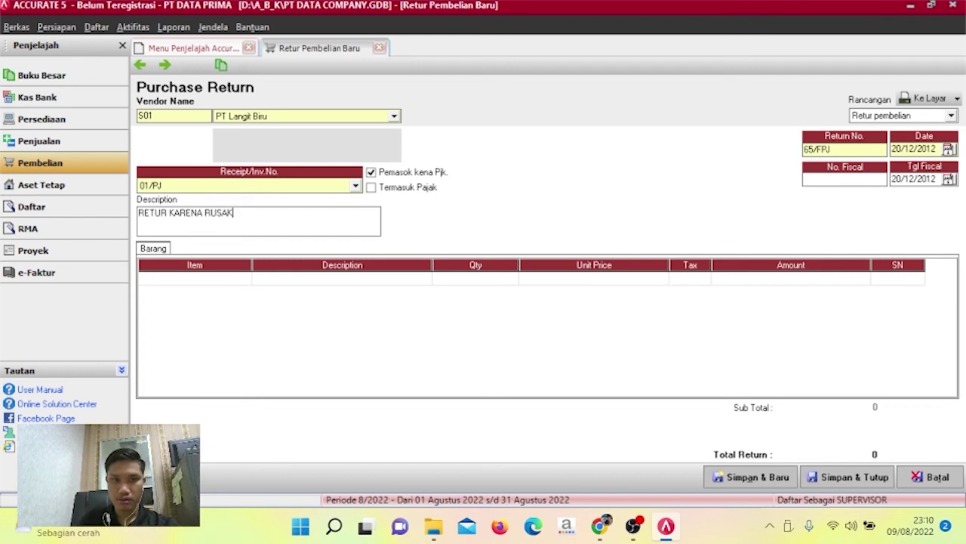
pyautogui.doubleClick(836, 151)
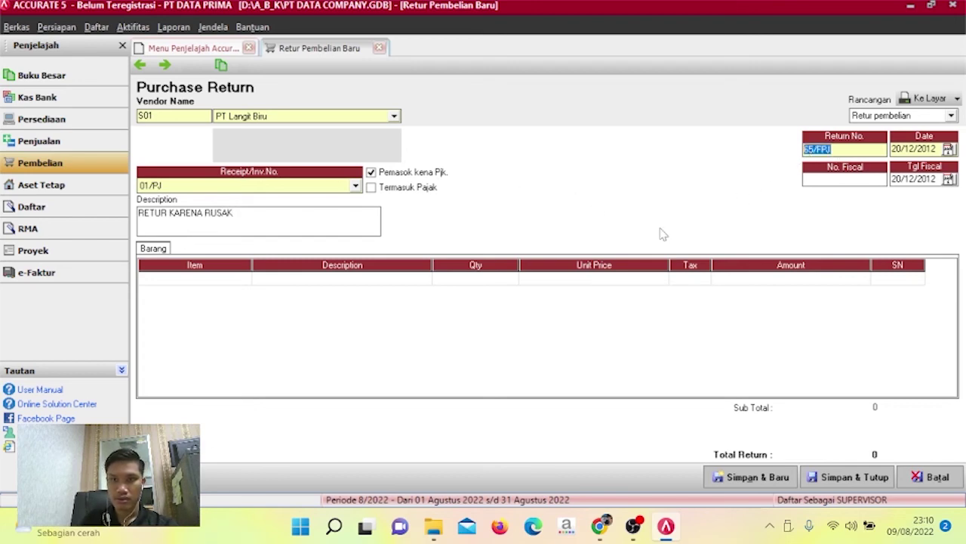
pyautogui.click(232, 287)
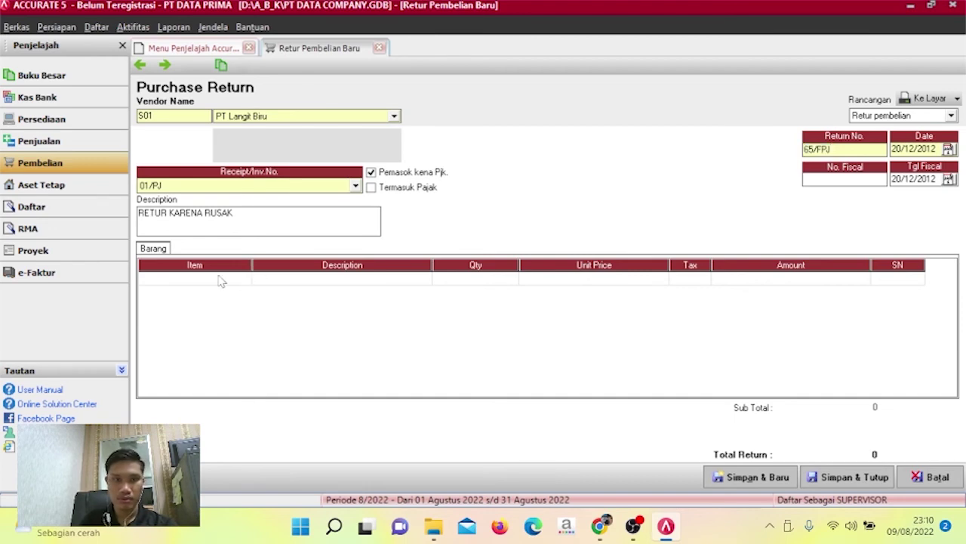
# Add a first return line for 1 Travel Time at Rp 500.000.
pyautogui.click(428, 279)
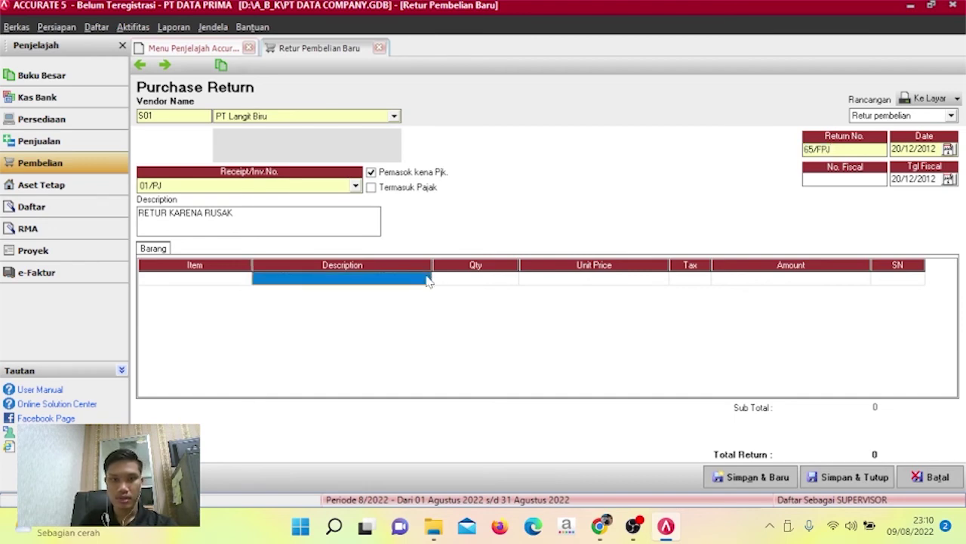
pyautogui.click(427, 280)
pyautogui.click(425, 280)
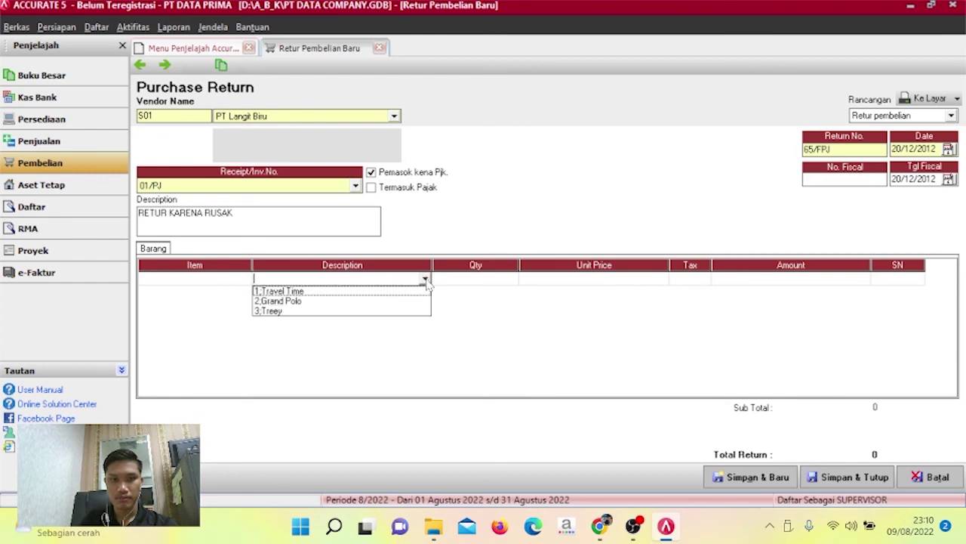
pyautogui.click(372, 294)
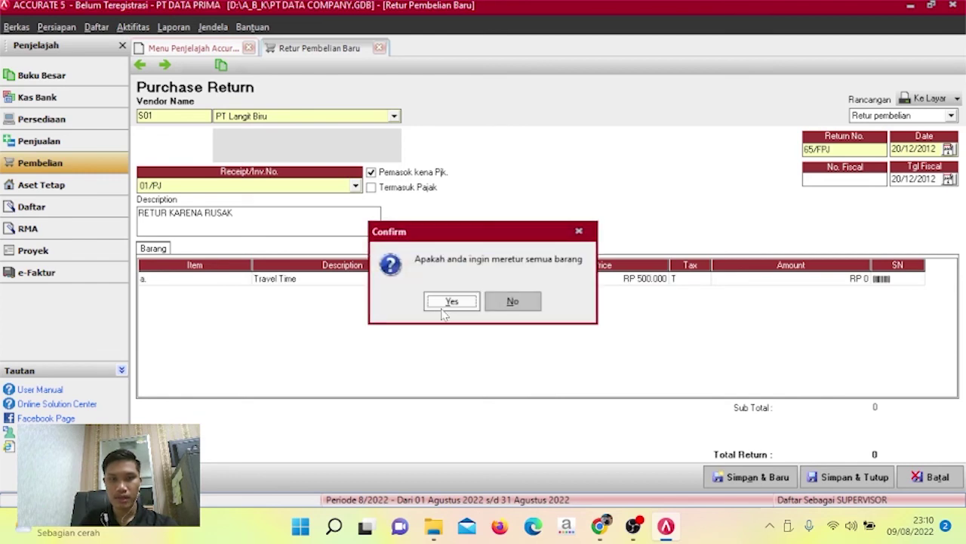
pyautogui.click(512, 301)
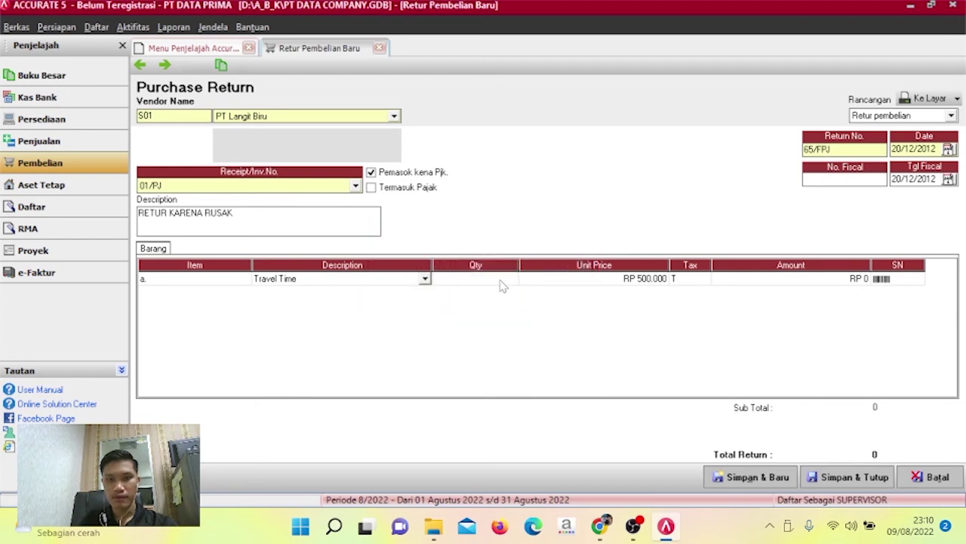
pyautogui.click(500, 280)
pyautogui.write('1')
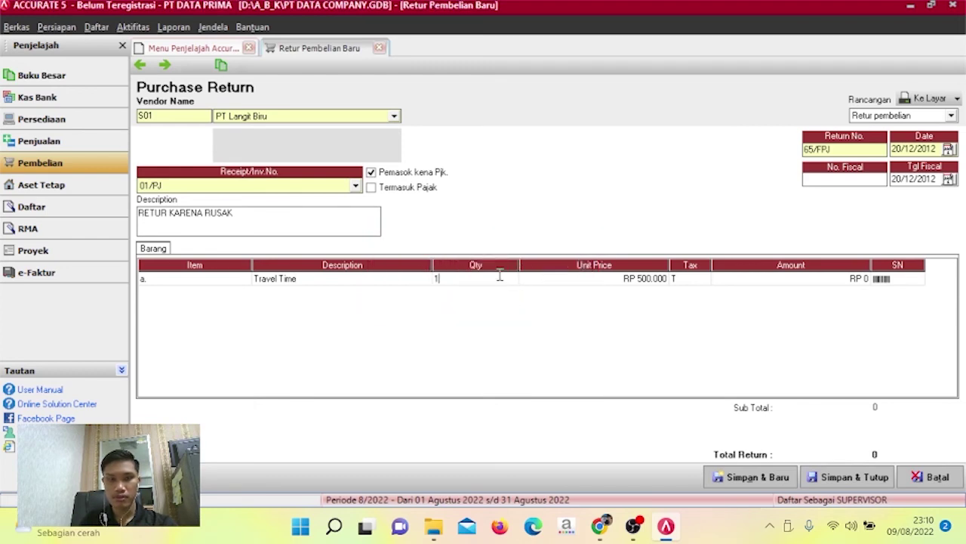
pyautogui.press('Return')
pyautogui.press('Return')
pyautogui.press('Return')
pyautogui.press('Return')
pyautogui.press('Return')
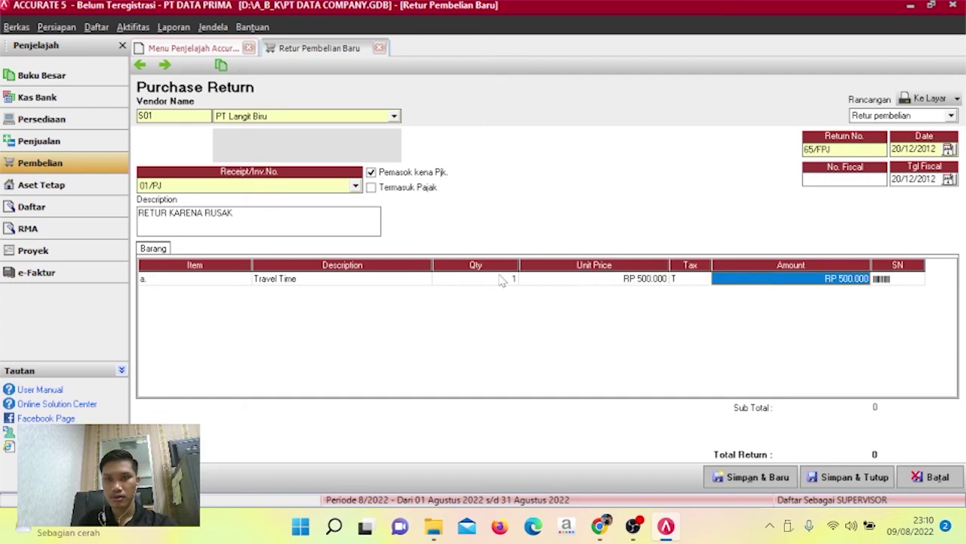
# Add a second line for 1 Grand Polo at Rp 800.000 and remove the empty third line.
pyautogui.click(382, 295)
pyautogui.click(425, 292)
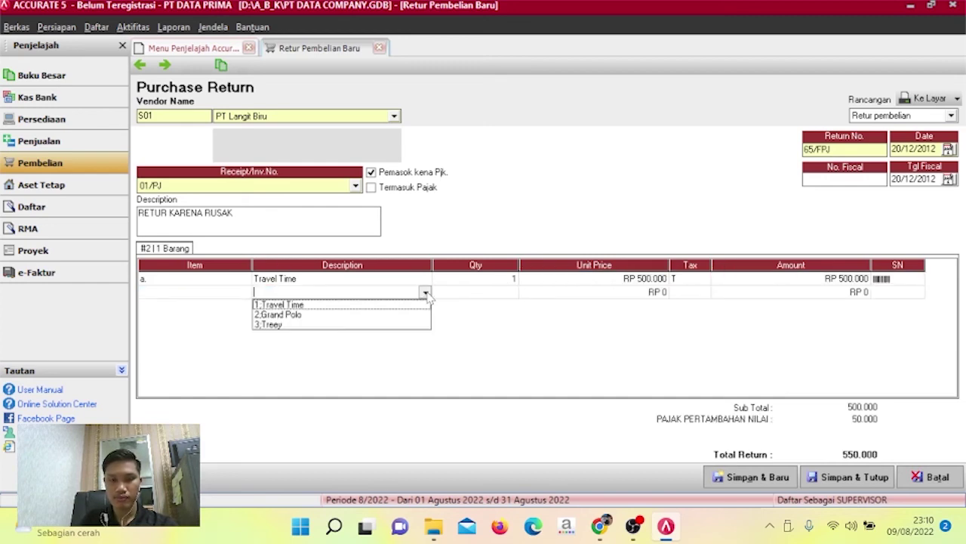
pyautogui.click(387, 317)
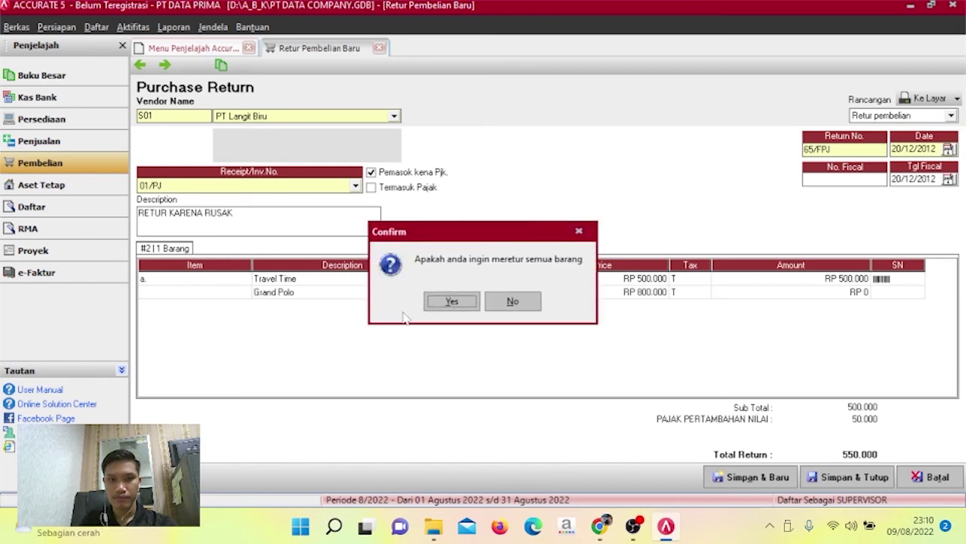
pyautogui.click(512, 302)
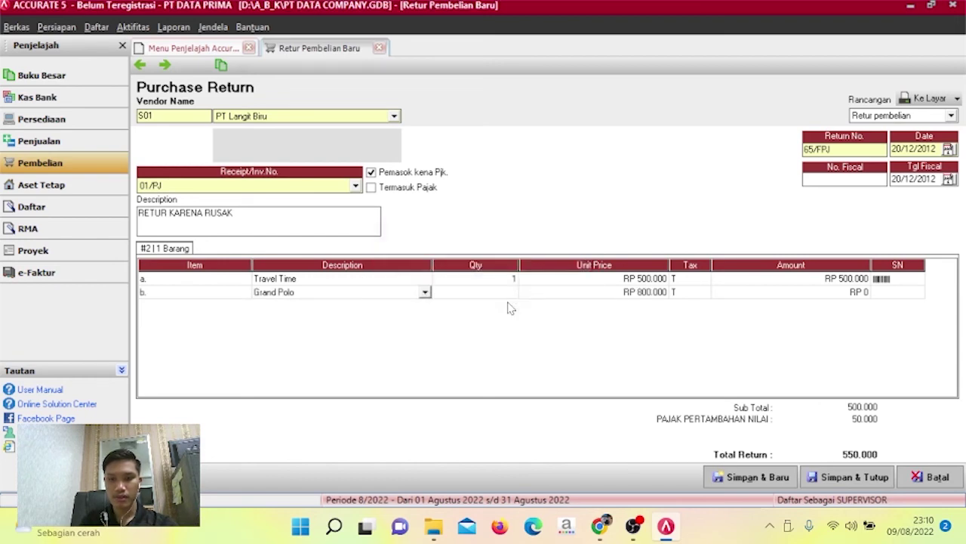
pyautogui.press('Tab')
pyautogui.write('1')
pyautogui.press('Tab')
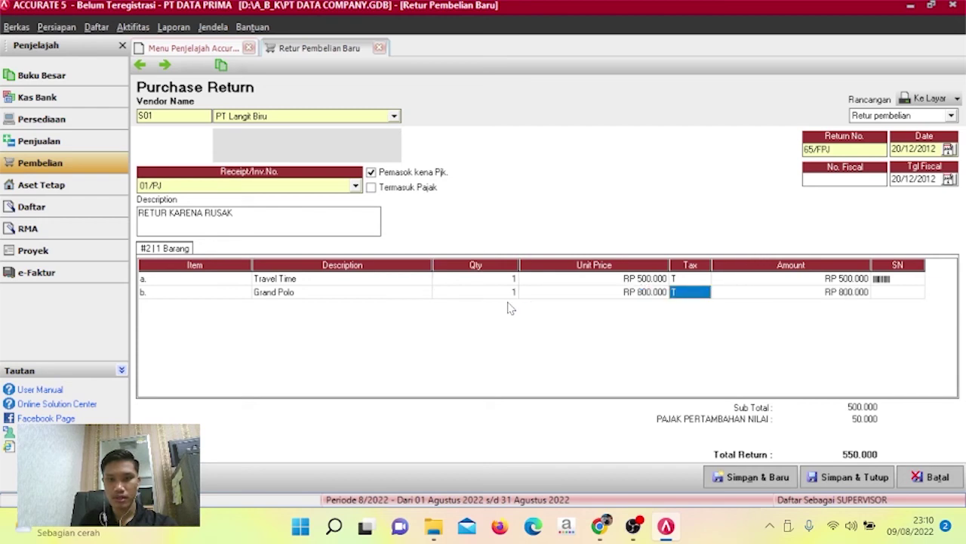
pyautogui.press('Tab')
pyautogui.press('Tab')
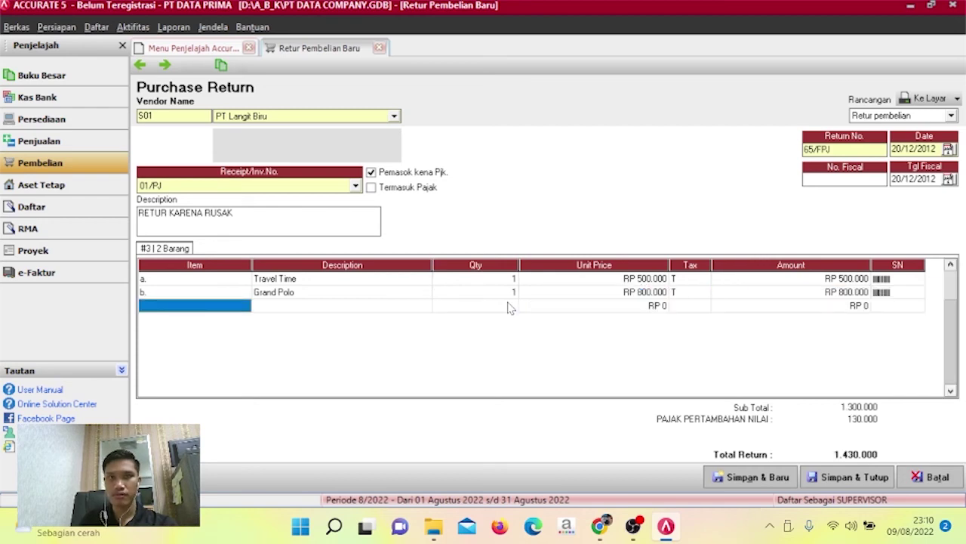
pyautogui.press('Up')
pyautogui.press('Up')
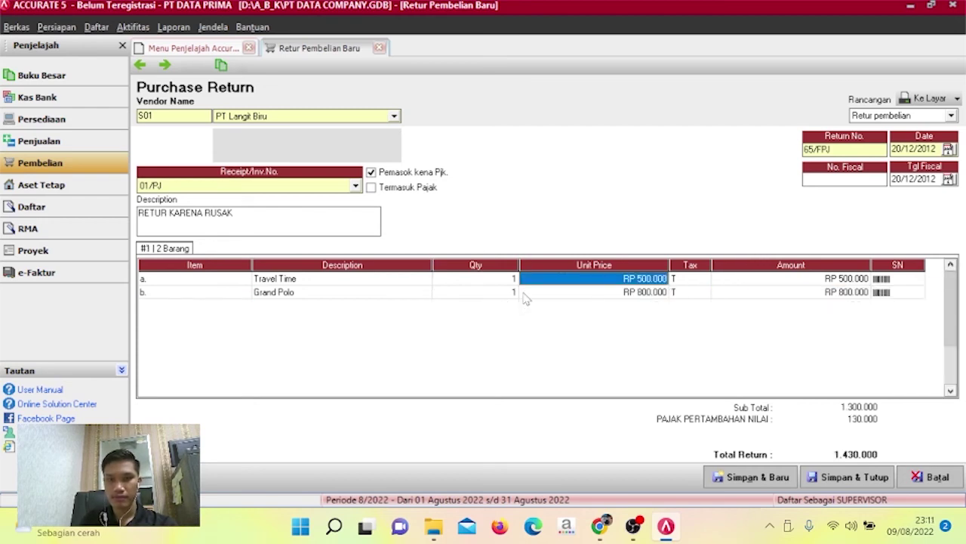
# Save and close the purchase return, acknowledging the cost allocation notice.
pyautogui.click(832, 470)
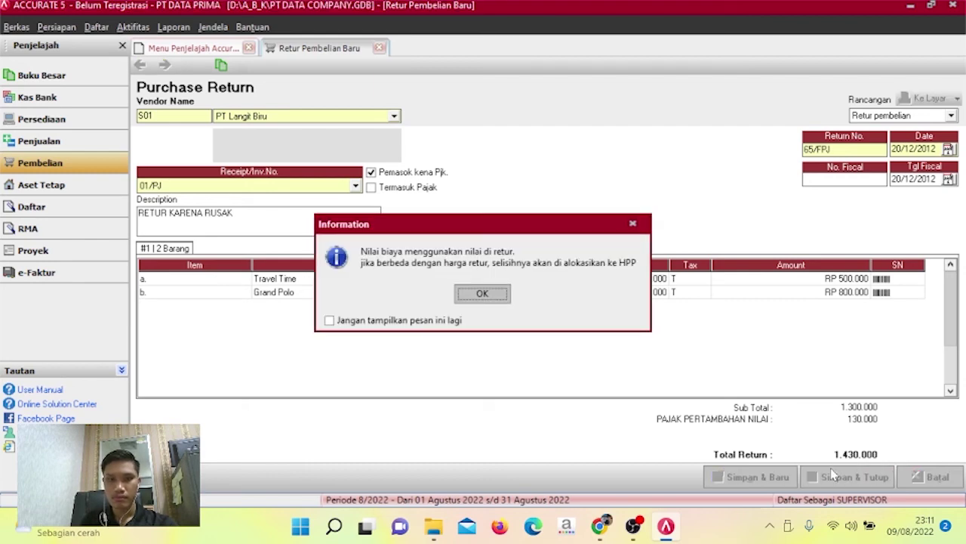
pyautogui.click(490, 298)
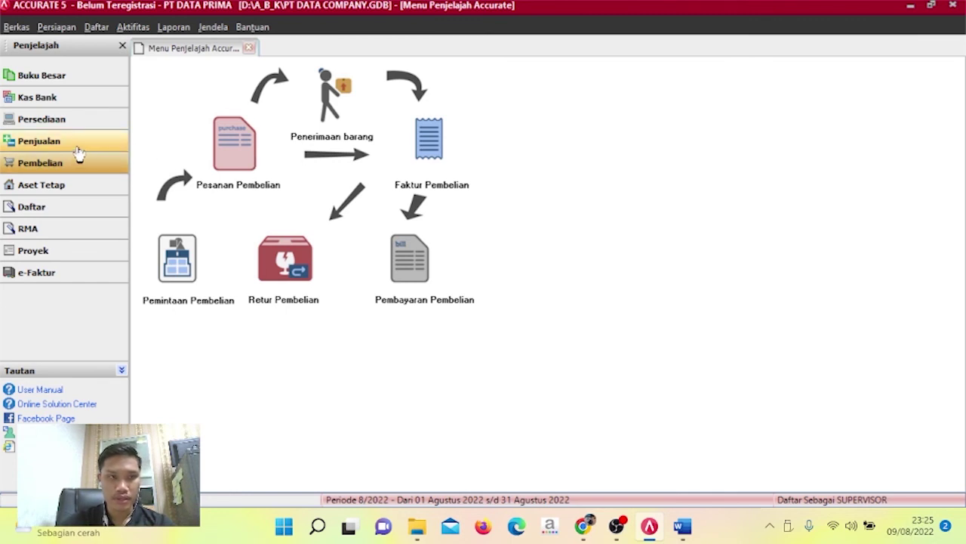
# Open the sales invoice list showing paid and unpaid invoices from 01/01/2012.
pyautogui.click(77, 149)
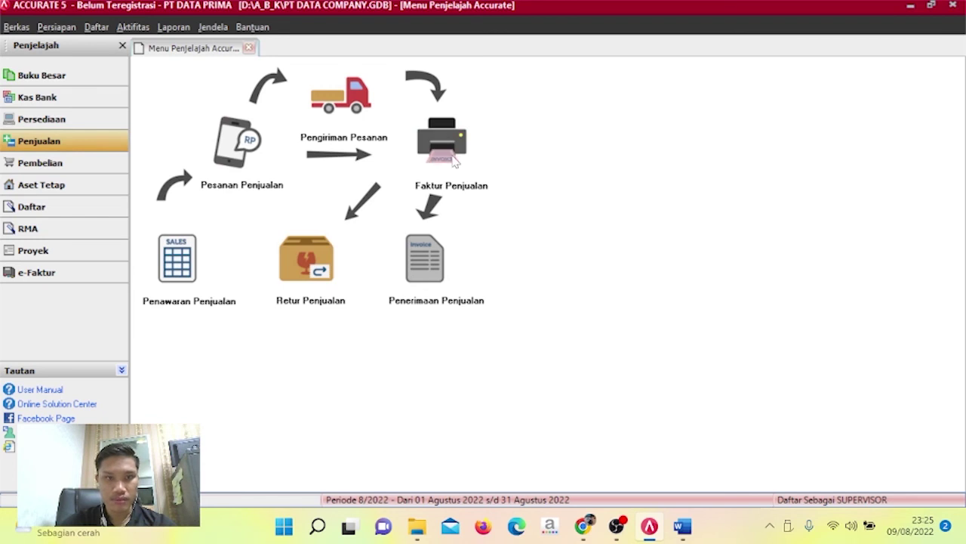
pyautogui.click(453, 160)
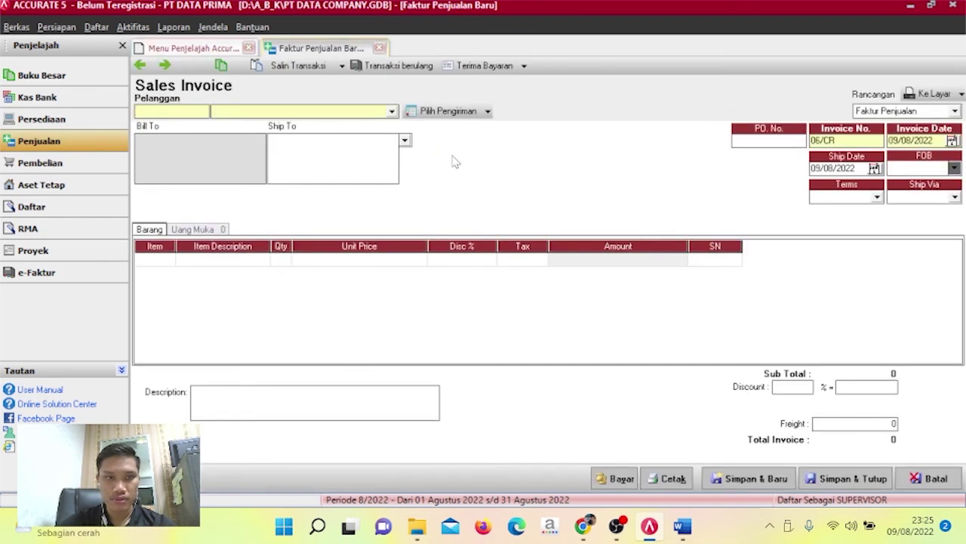
pyautogui.click(98, 28)
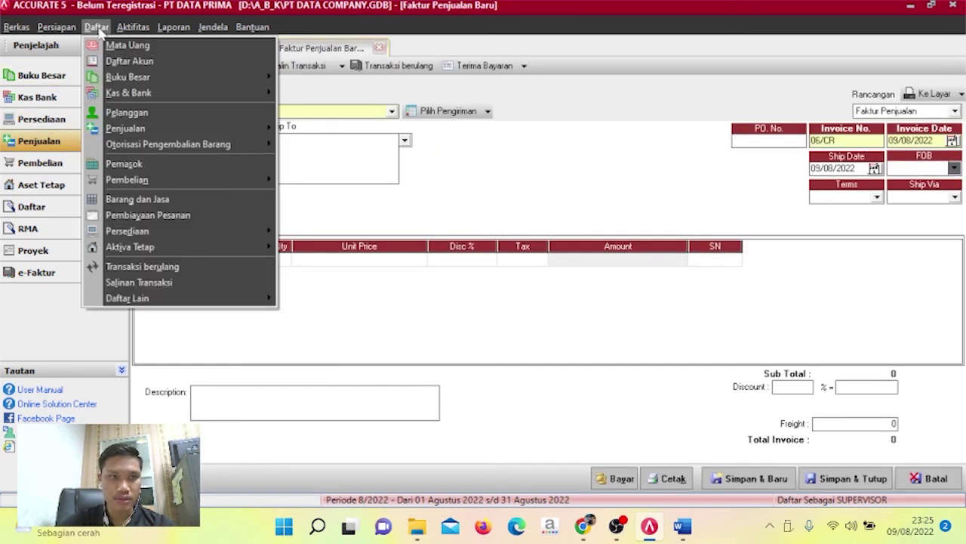
pyautogui.moveTo(154, 129)
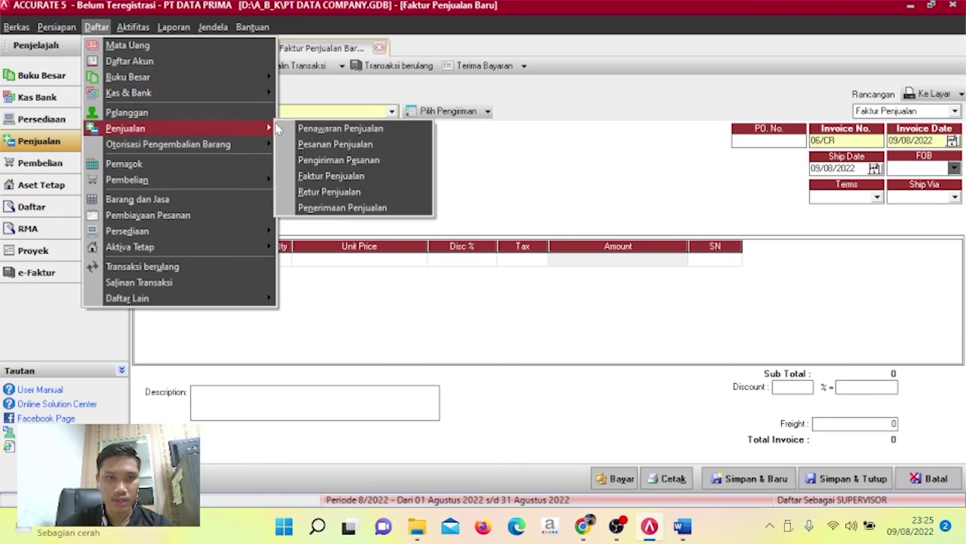
pyautogui.click(332, 176)
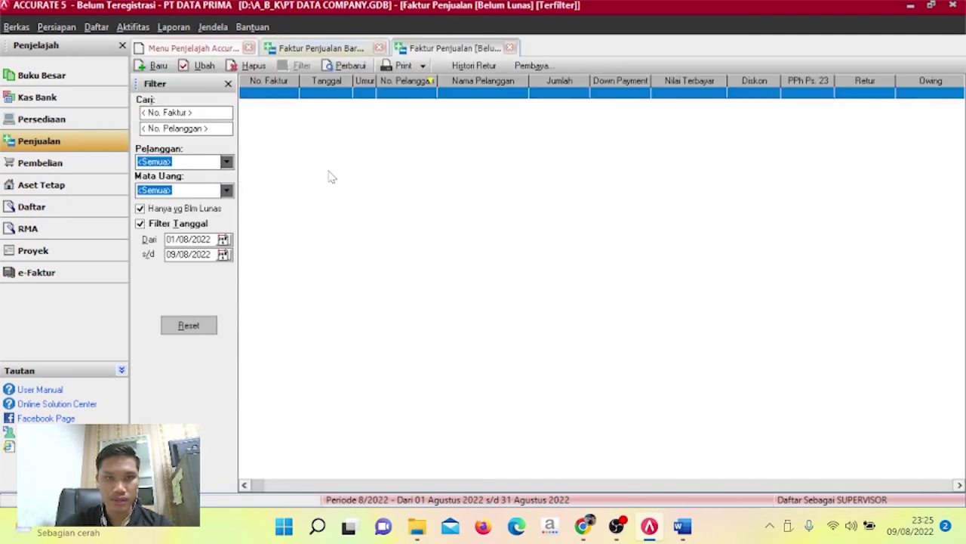
pyautogui.doubleClick(211, 239)
pyautogui.write('01/01/')
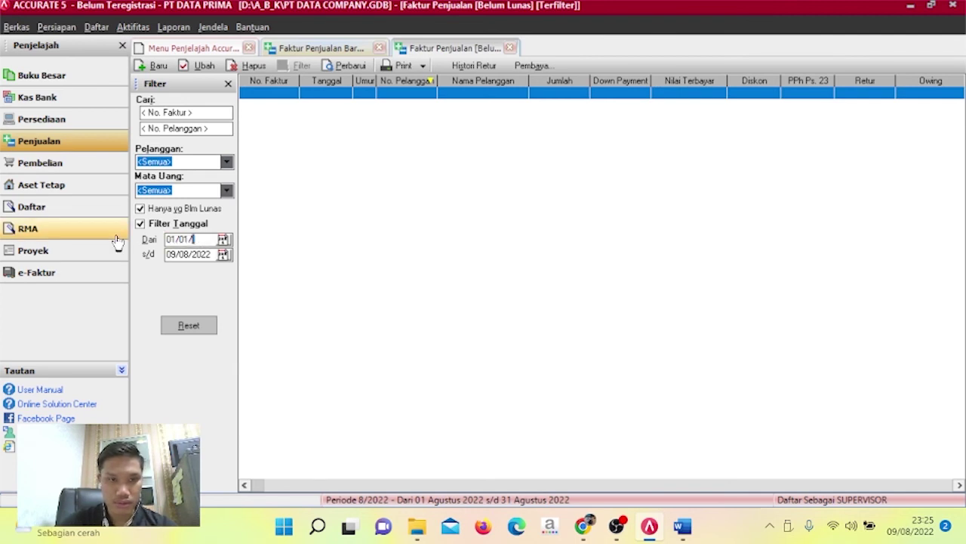
pyautogui.write('2012')
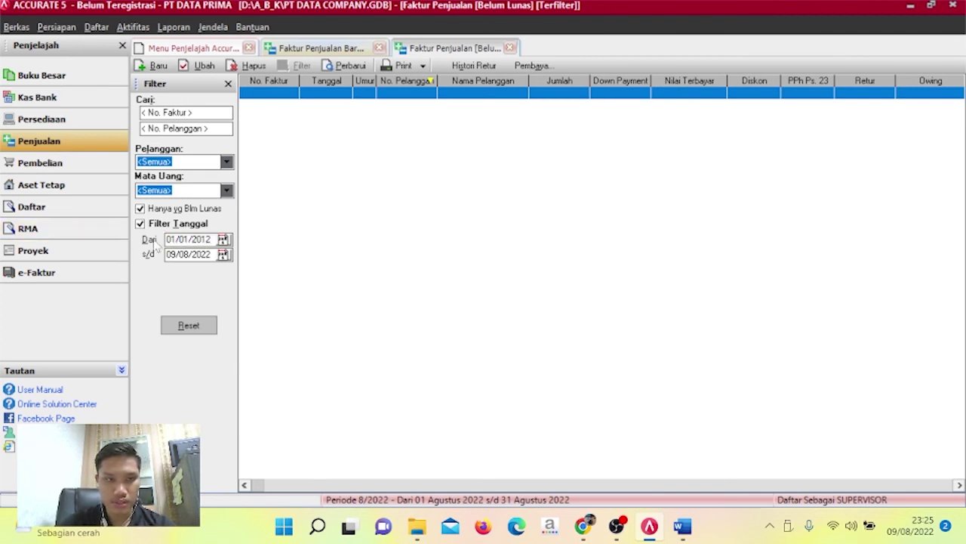
pyautogui.click(187, 209)
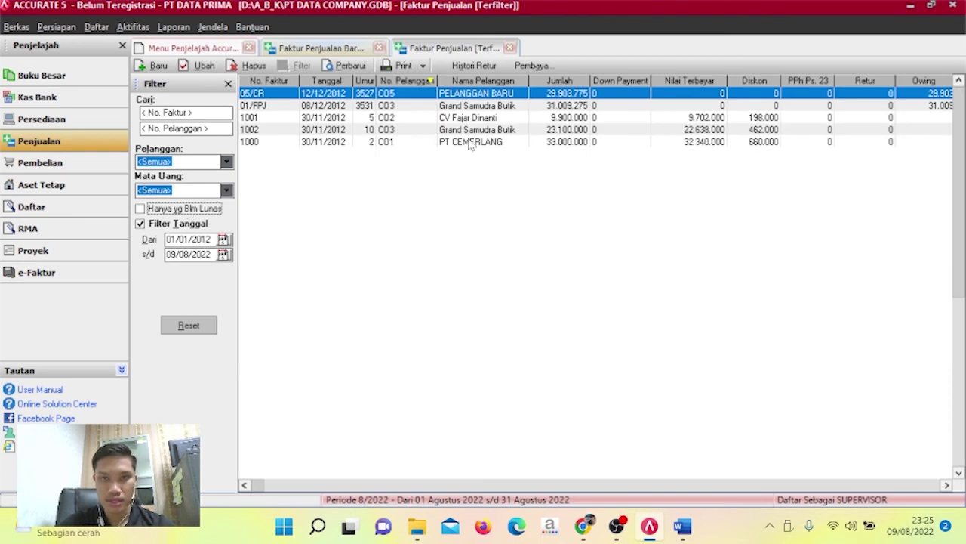
# Open invoice 05/CR and record payment 05/CR with payment and cheque dates 12/12/2012.
pyautogui.doubleClick(495, 96)
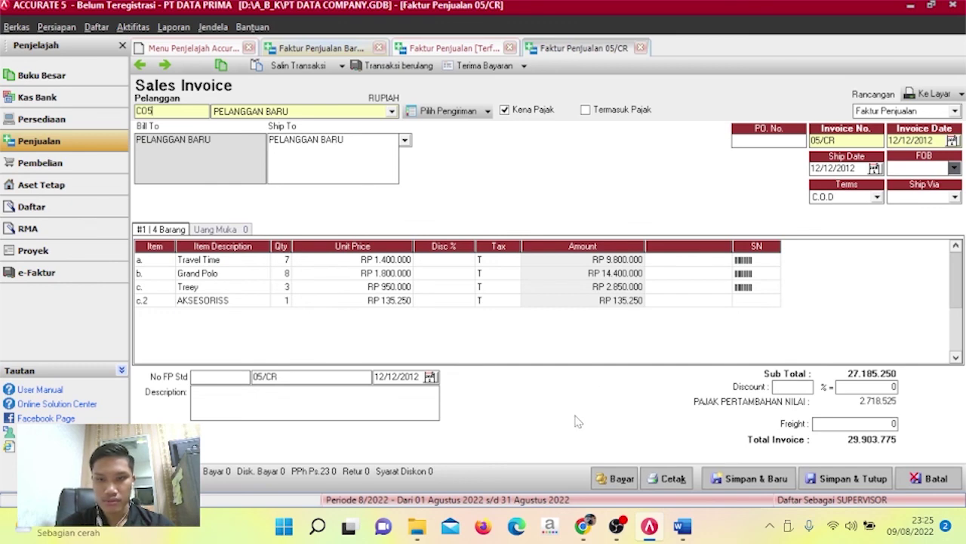
pyautogui.click(614, 479)
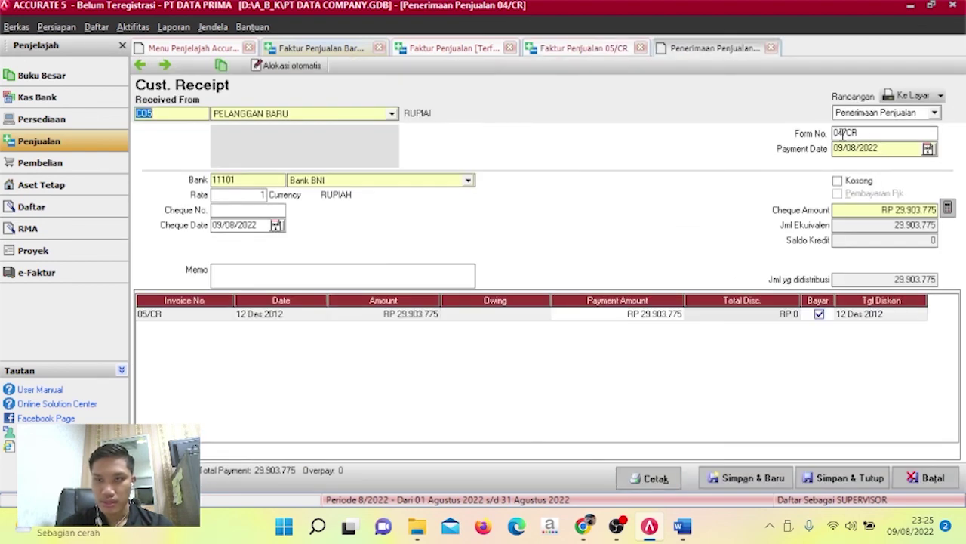
pyautogui.moveTo(834, 132); pyautogui.dragTo(870, 133)
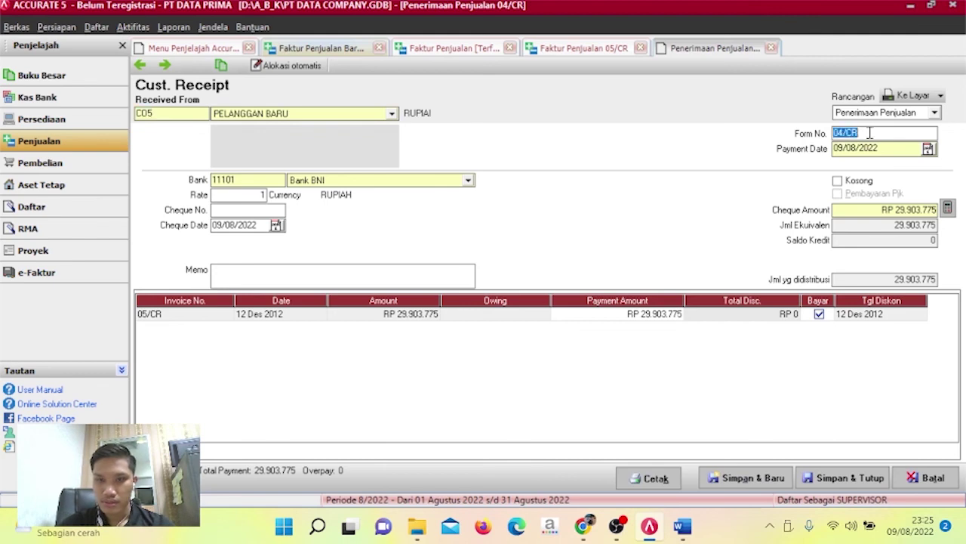
pyautogui.write('05/')
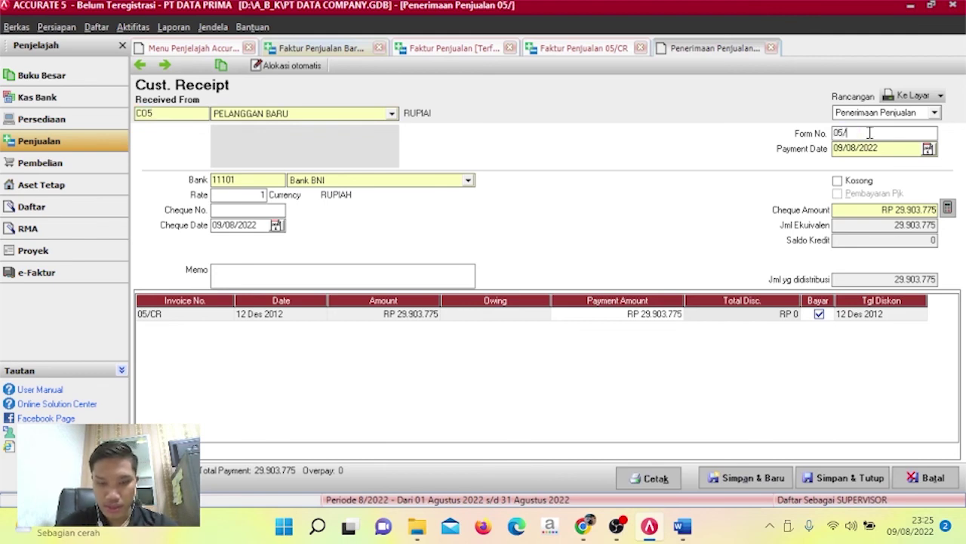
pyautogui.write('CR')
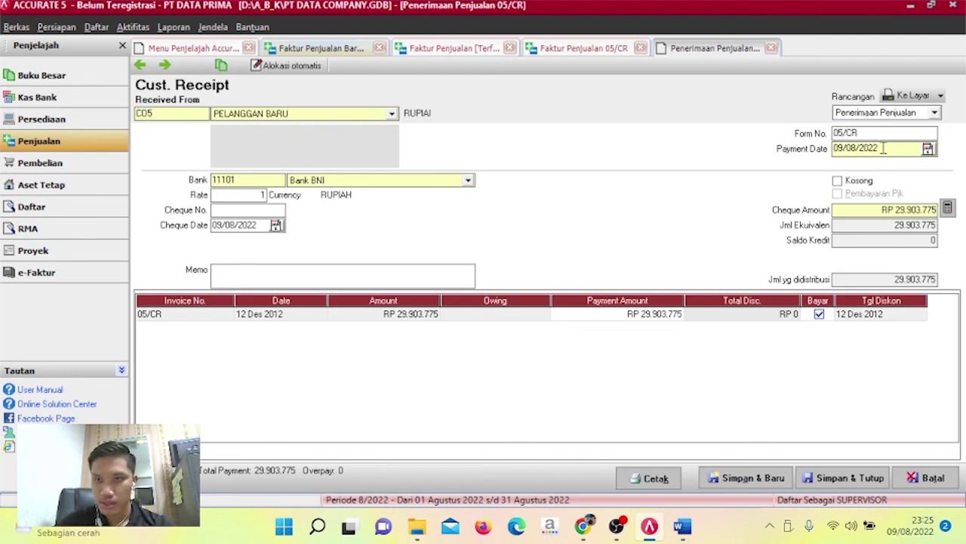
pyautogui.moveTo(883, 148); pyautogui.dragTo(744, 169)
pyautogui.write('12/1')
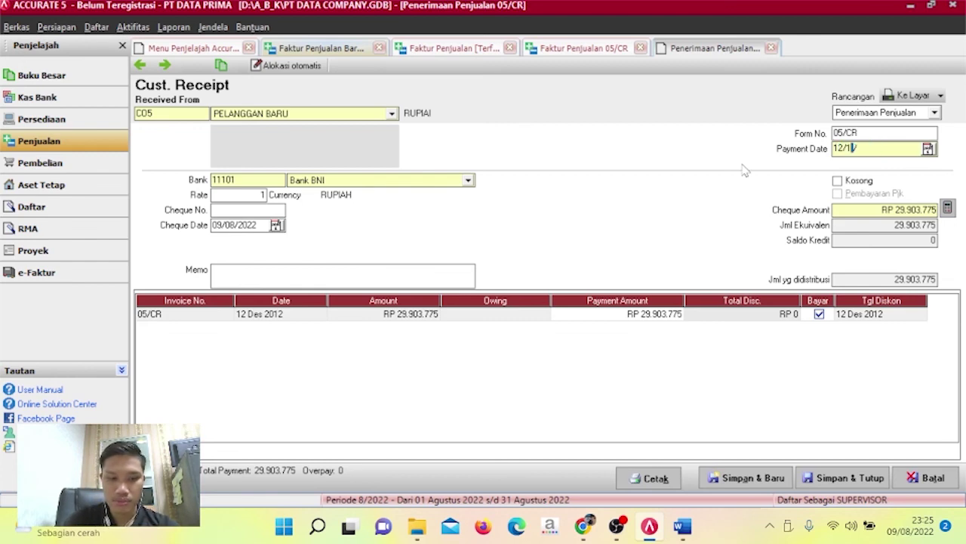
pyautogui.write('2/2012')
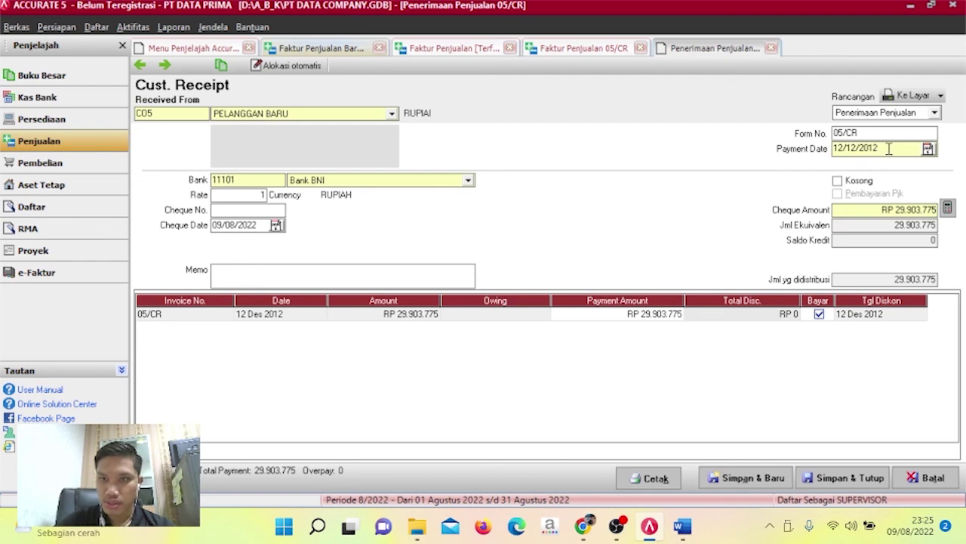
pyautogui.moveTo(875, 148); pyautogui.dragTo(791, 157)
pyautogui.hotkey('ctrl', 'c')
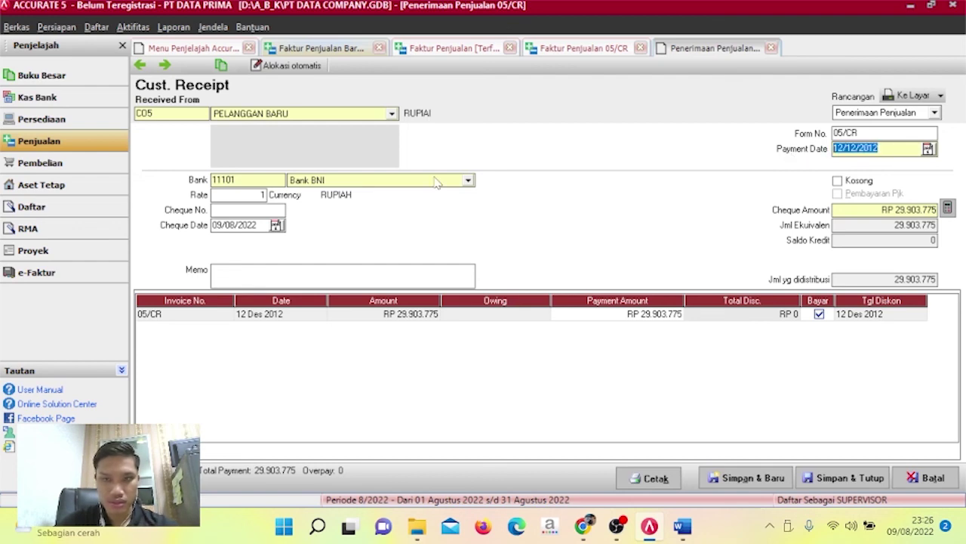
pyautogui.moveTo(256, 225); pyautogui.dragTo(187, 231)
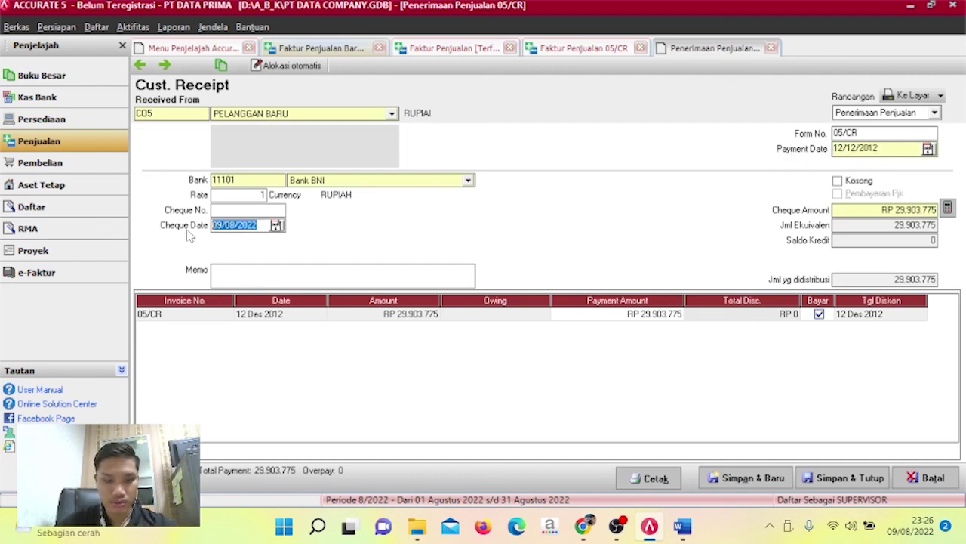
pyautogui.hotkey('ctrl', 'v')
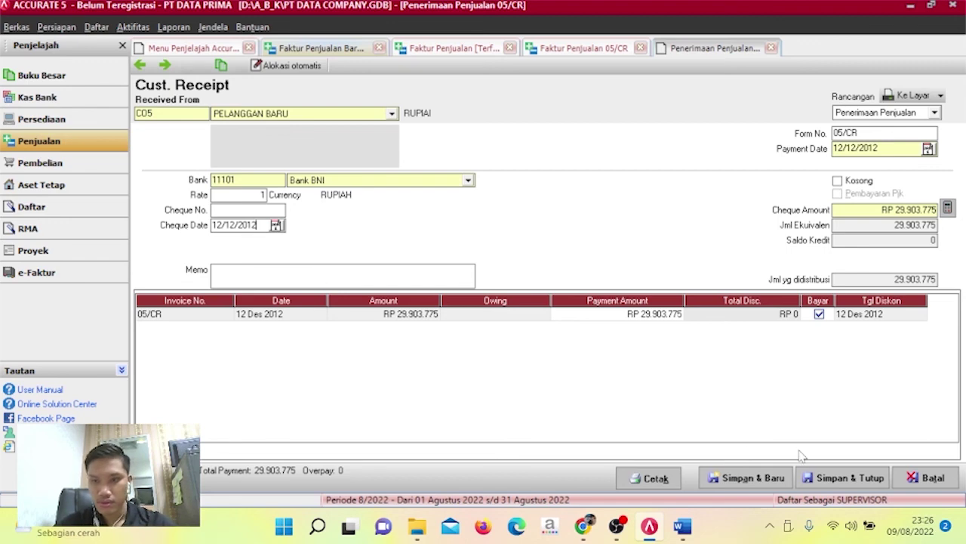
# Save the receipt and invoice 05/CR, close the sales tabs, and switch to Kas Bank.
pyautogui.click(836, 475)
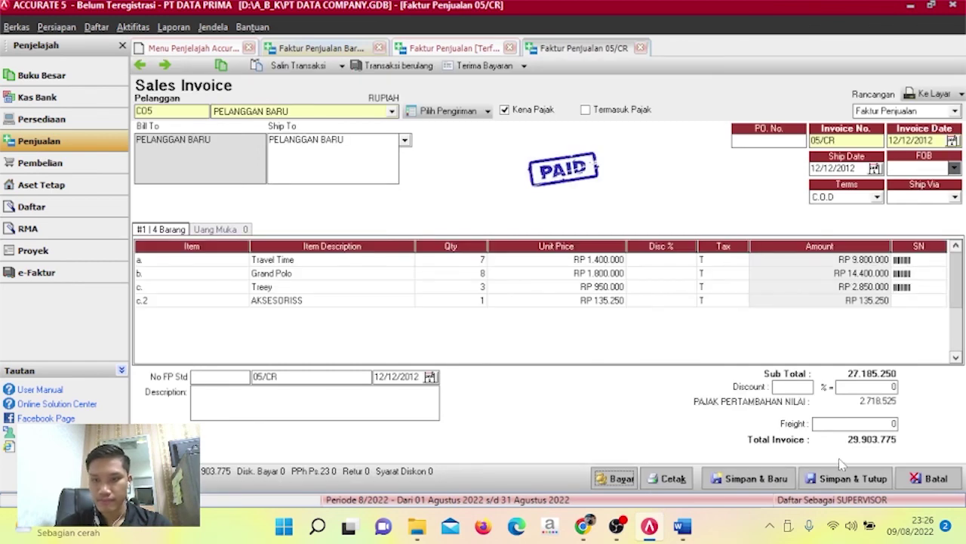
pyautogui.click(867, 478)
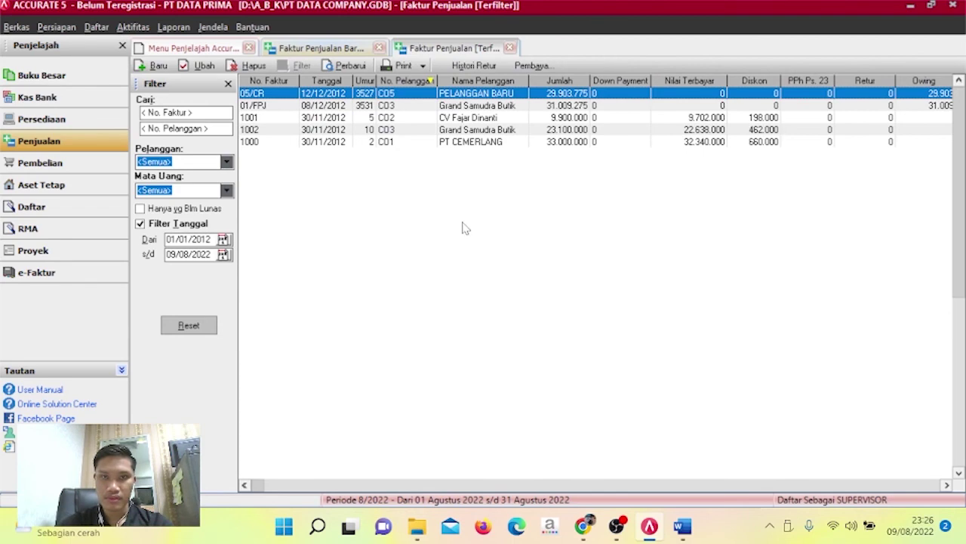
pyautogui.click(509, 48)
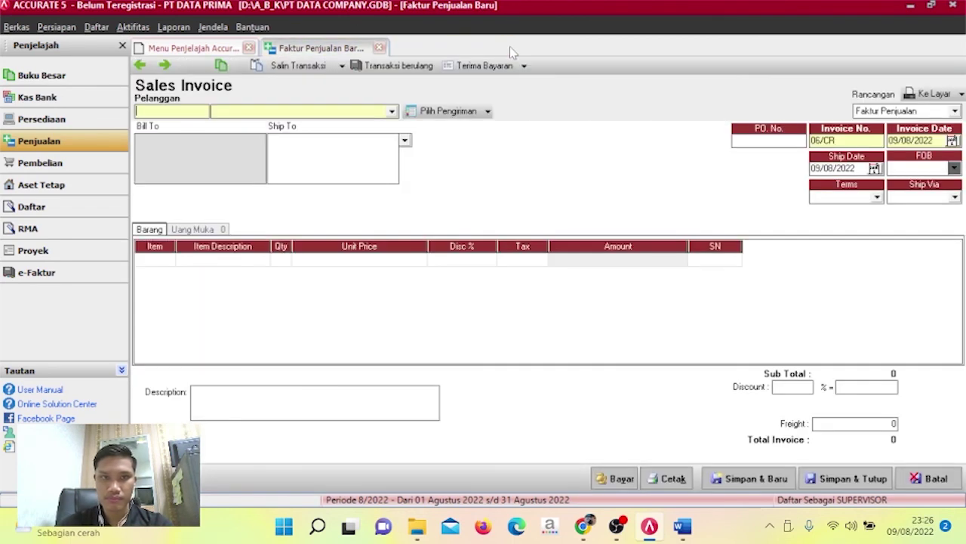
pyautogui.click(379, 47)
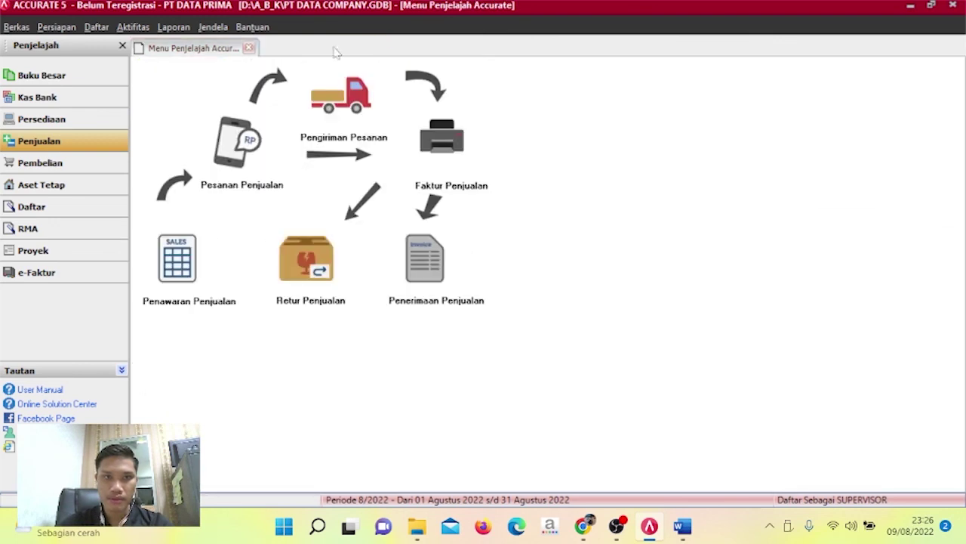
pyautogui.click(81, 98)
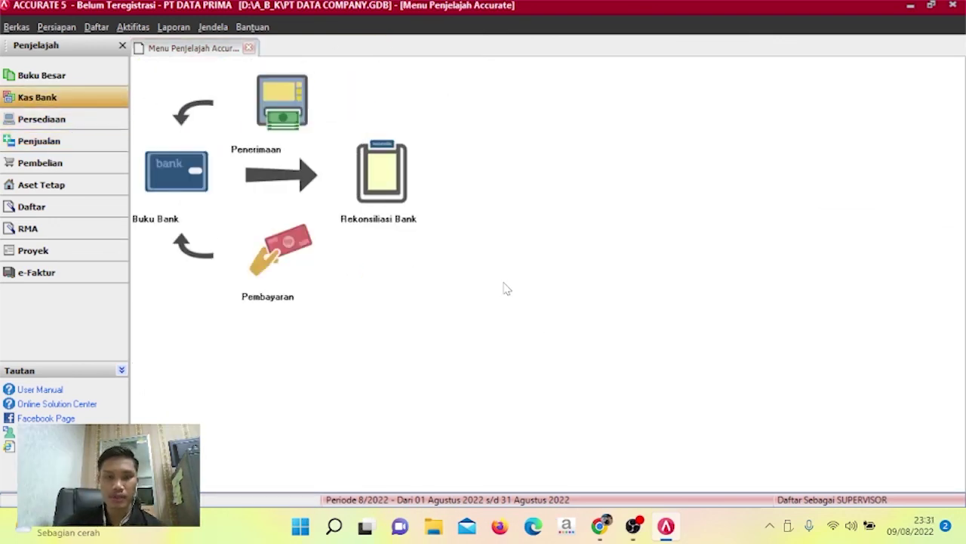
# Open a bank reconciliation for Bank BNI dated 31/12/2012.
pyautogui.click(400, 200)
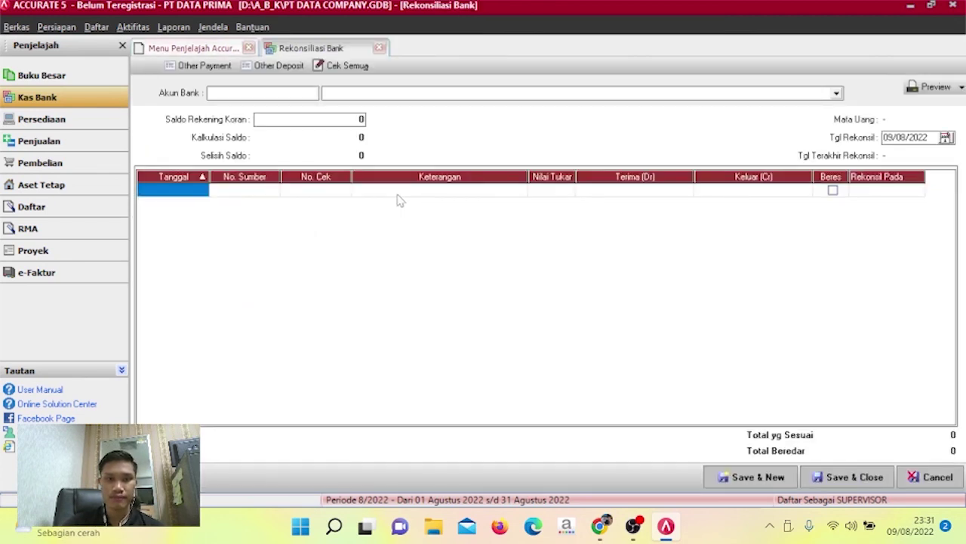
pyautogui.click(837, 94)
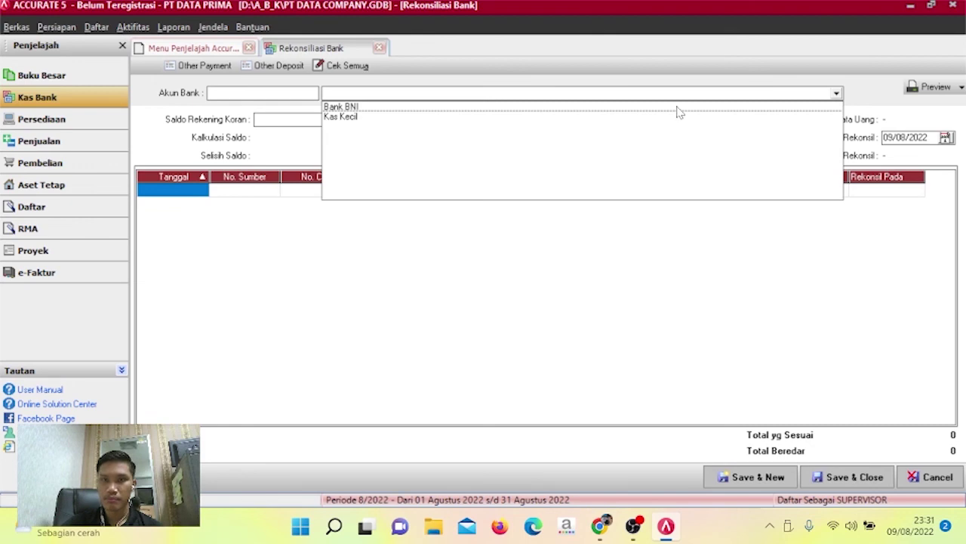
pyautogui.click(679, 111)
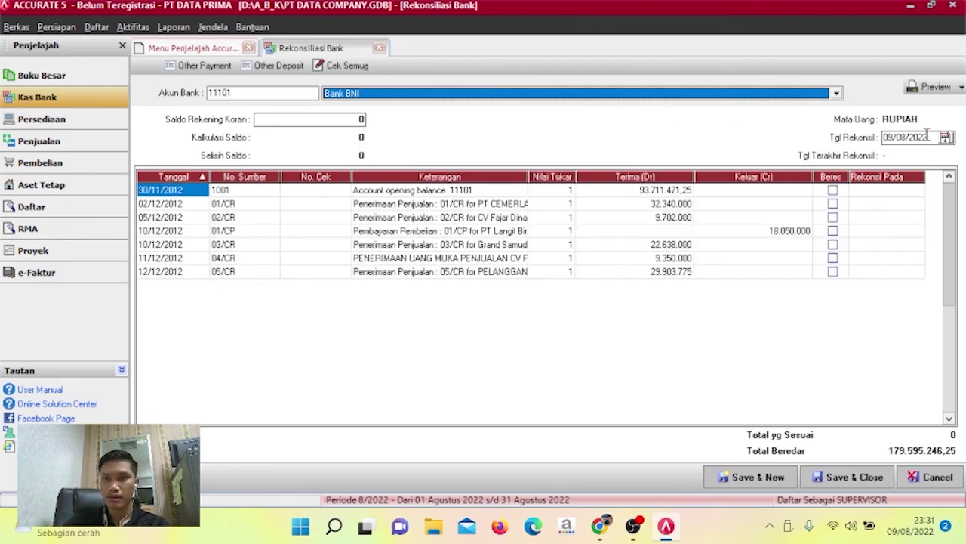
pyautogui.click(927, 137)
pyautogui.write('31/')
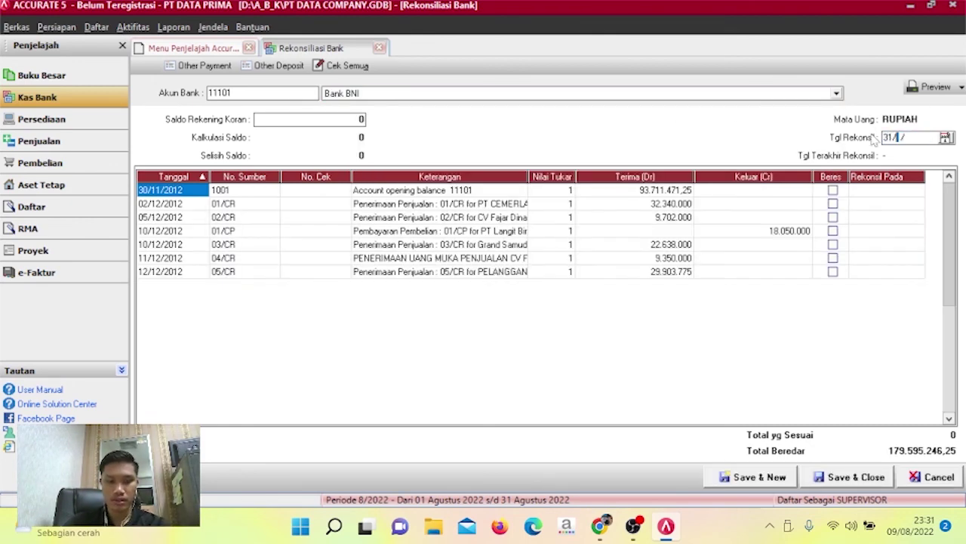
pyautogui.write('12/2012')
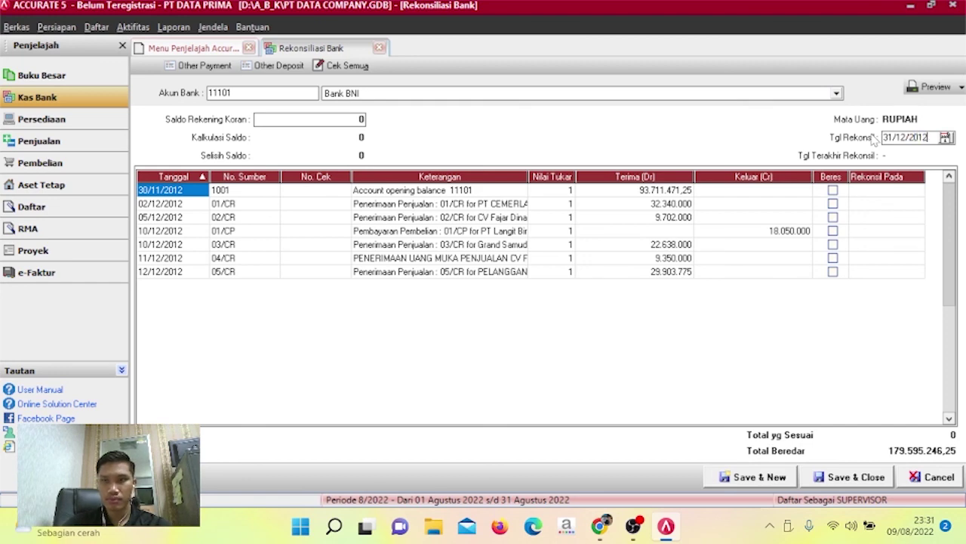
pyautogui.press('Tab')
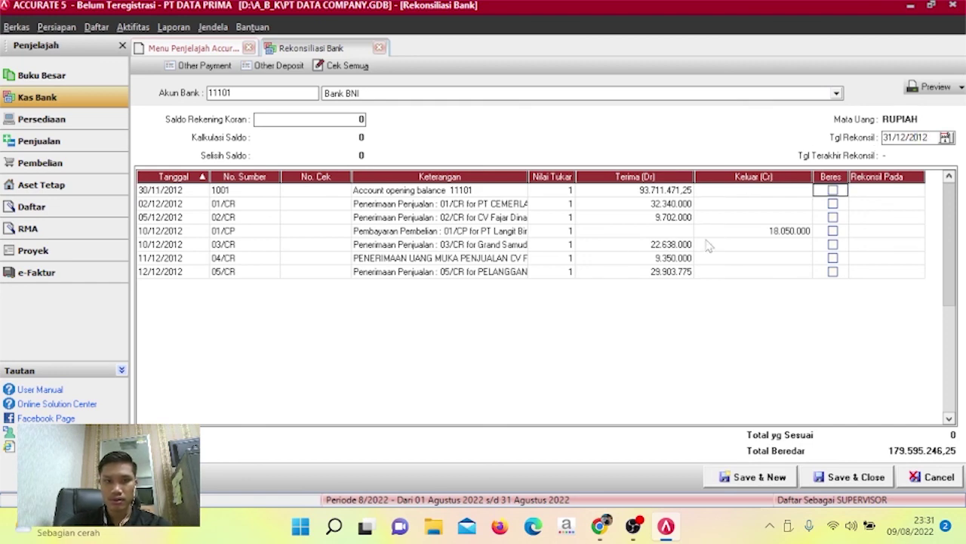
# Mark all seven transactions, from the opening balance to 05/CR, as cleared.
pyautogui.click(612, 273)
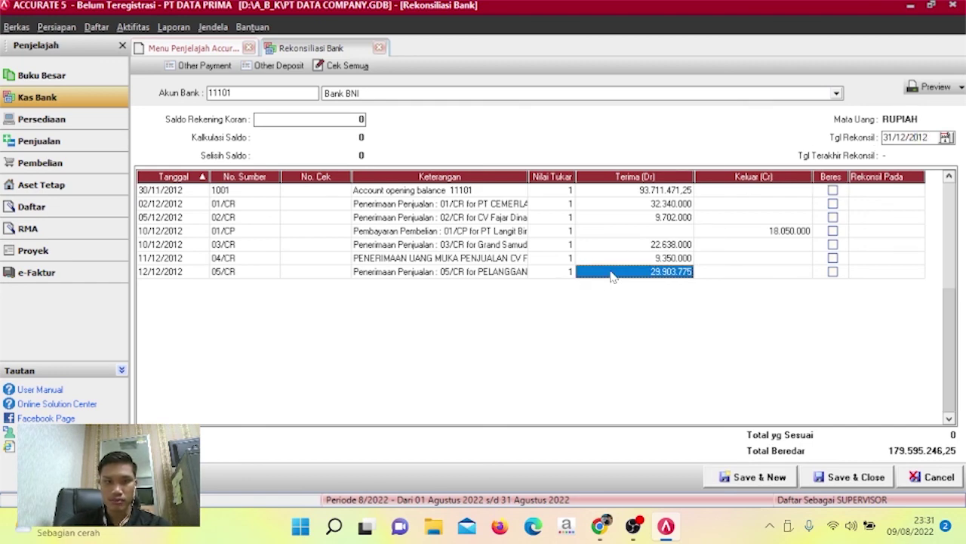
pyautogui.click(835, 194)
pyautogui.click(834, 192)
pyautogui.click(834, 204)
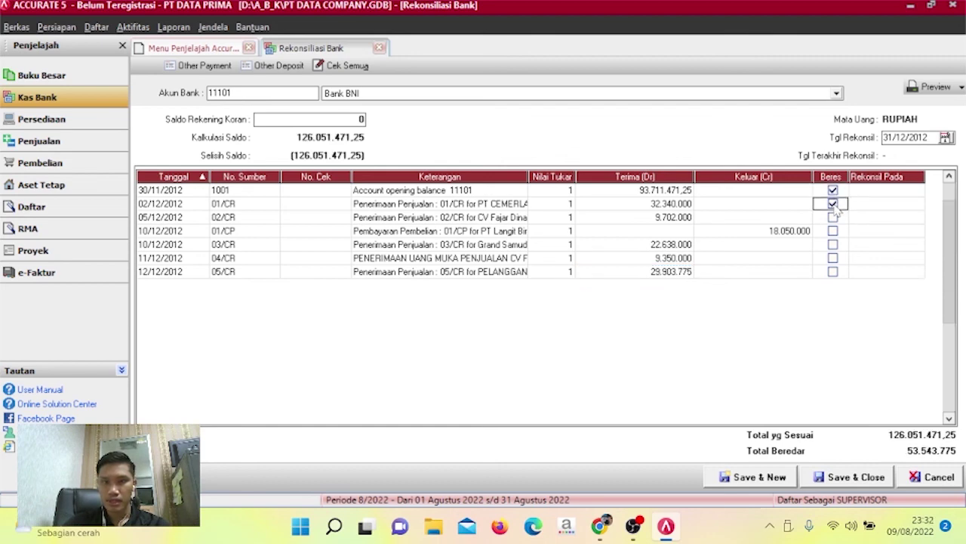
pyautogui.click(833, 217)
pyautogui.click(833, 231)
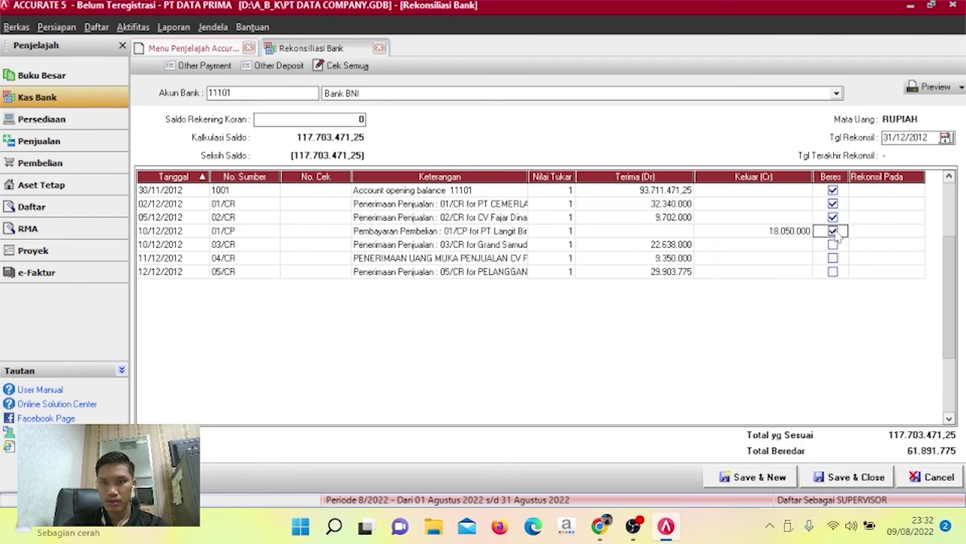
pyautogui.click(833, 245)
pyautogui.click(833, 258)
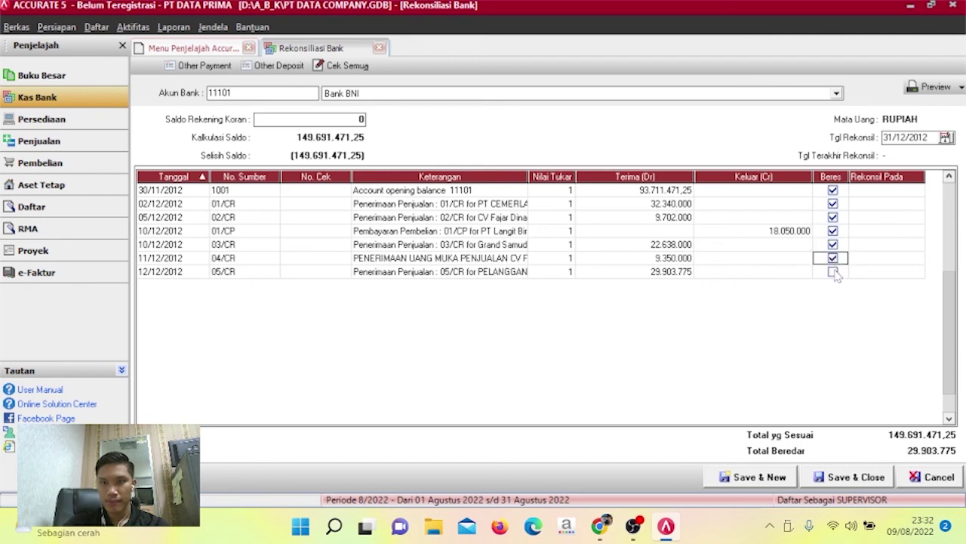
pyautogui.click(833, 271)
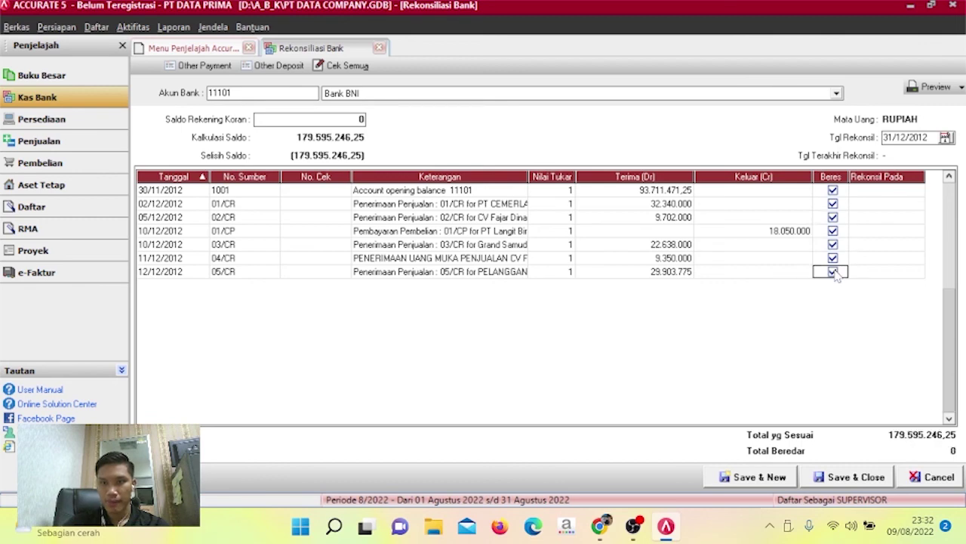
pyautogui.click(346, 119)
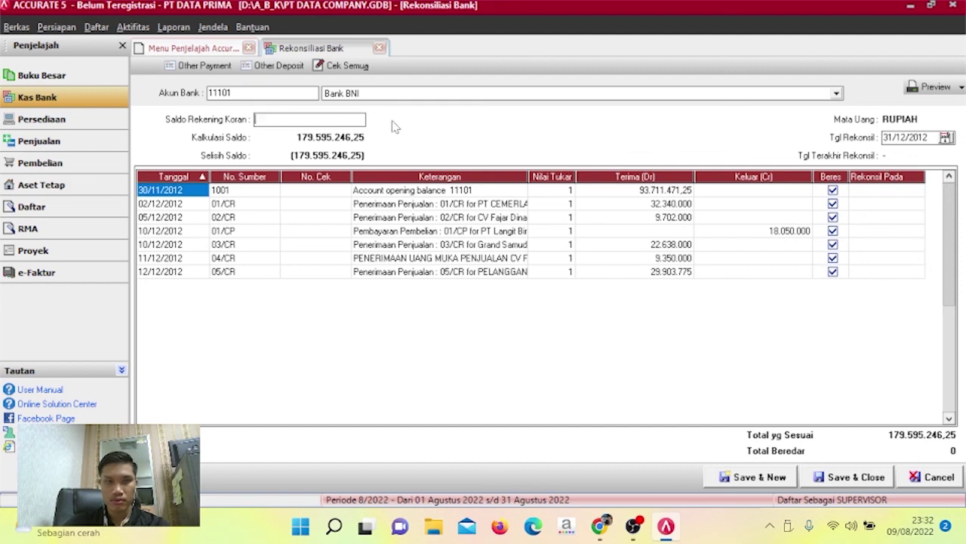
# Enter 179.595.246,25 as the Bank BNI statement balance, leaving a difference of 0.
pyautogui.write('179595246,25')
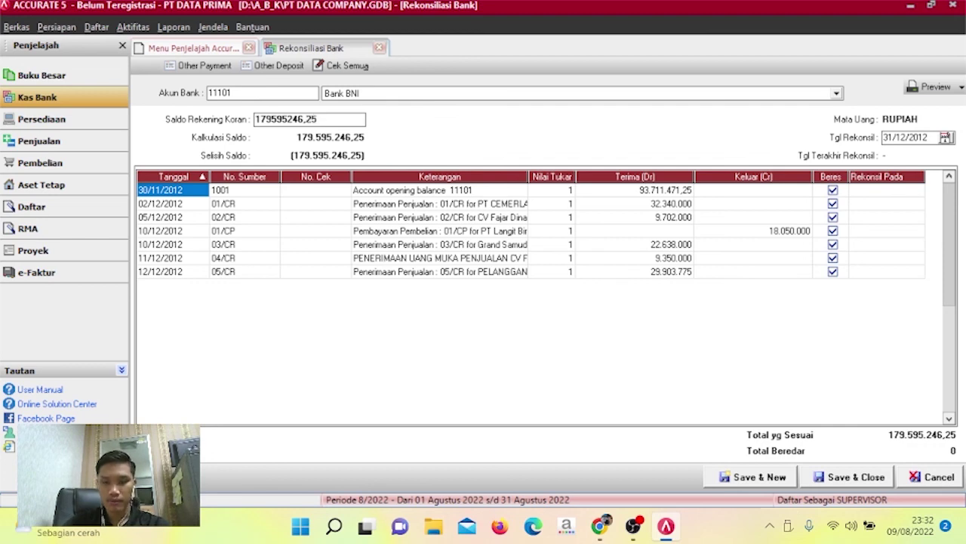
pyautogui.press('Tab')
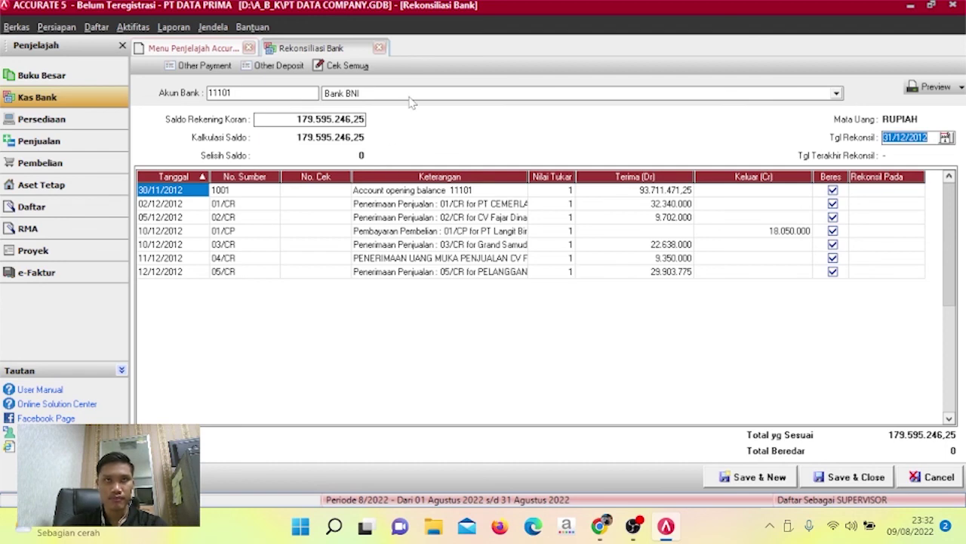
# Create an Other Deposit into Bank BNI with voucher JSG, date 31/12/2012 and memo JASA GIRO.
pyautogui.click(278, 67)
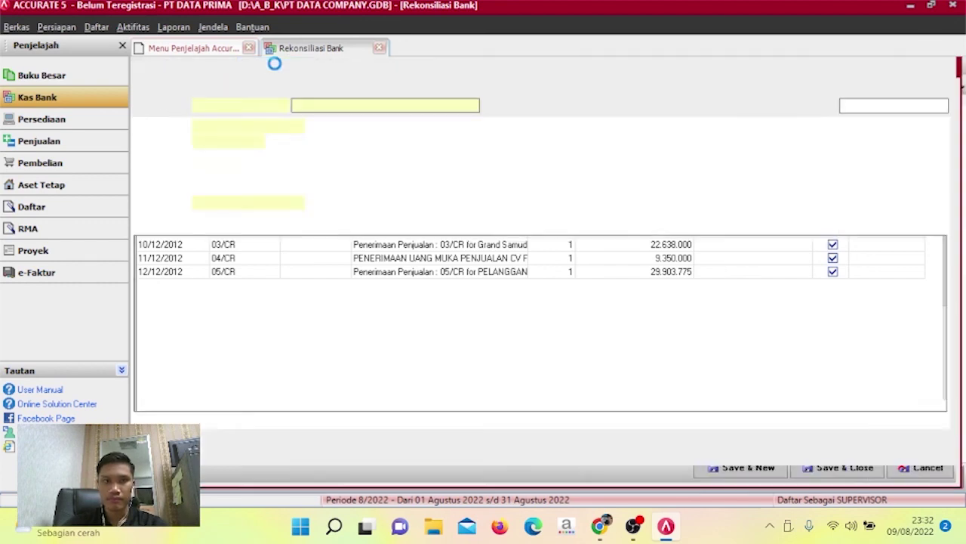
pyautogui.click(475, 106)
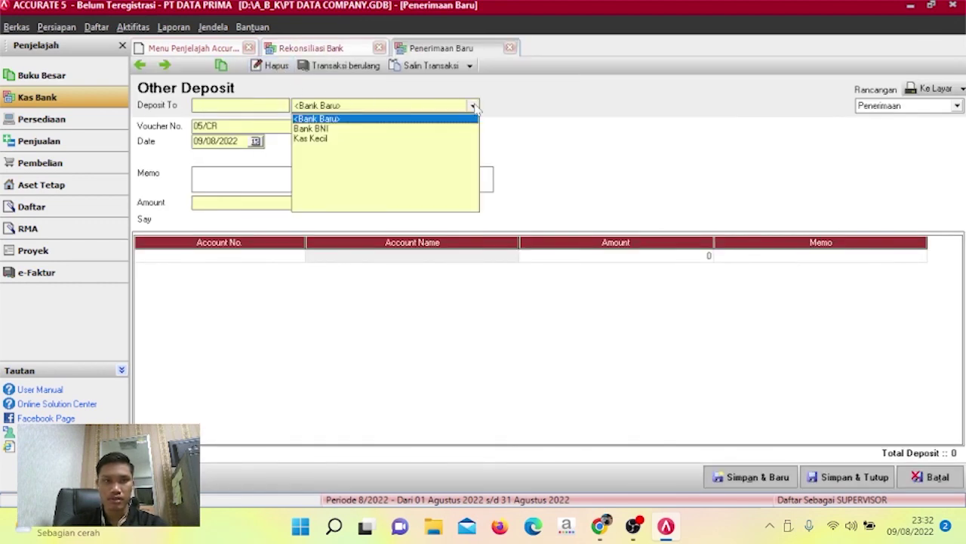
pyautogui.click(363, 132)
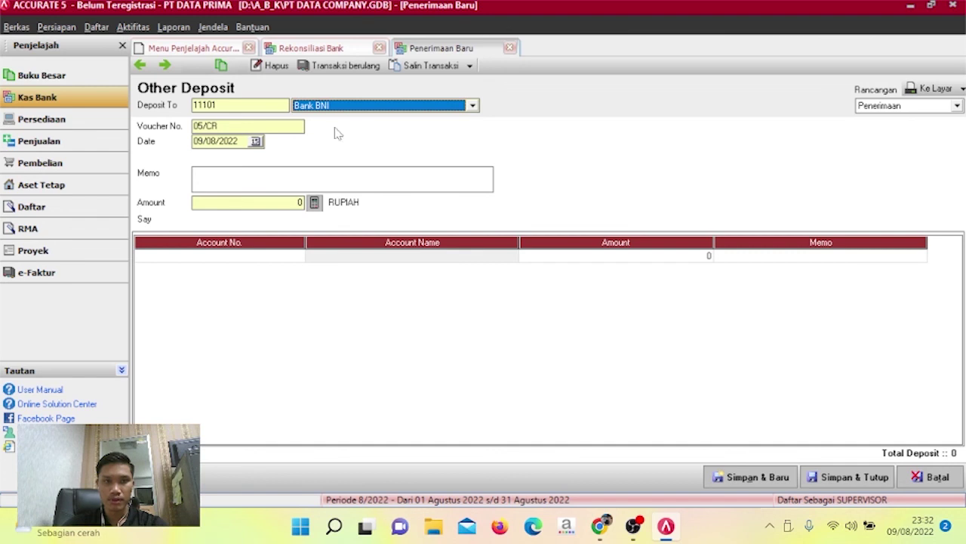
pyautogui.click(193, 127)
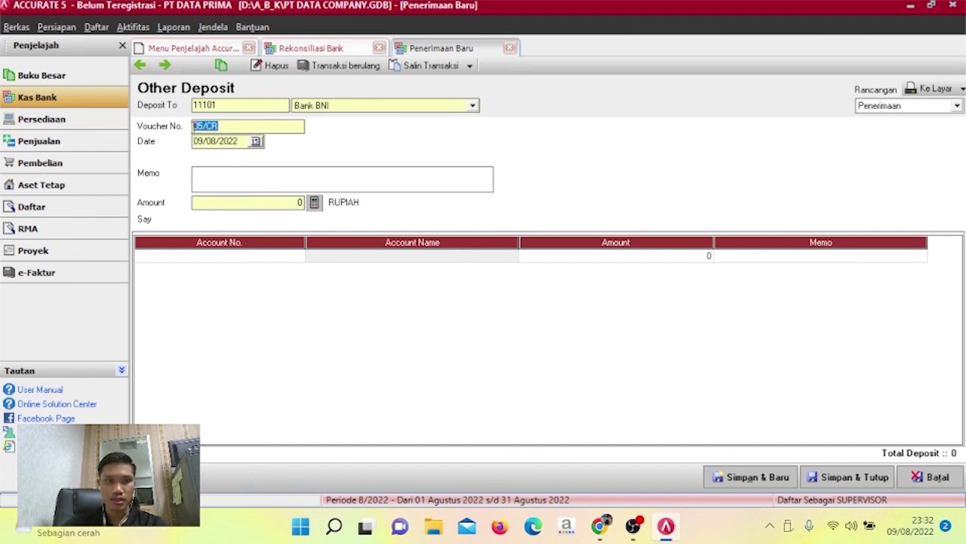
pyautogui.write('JSG')
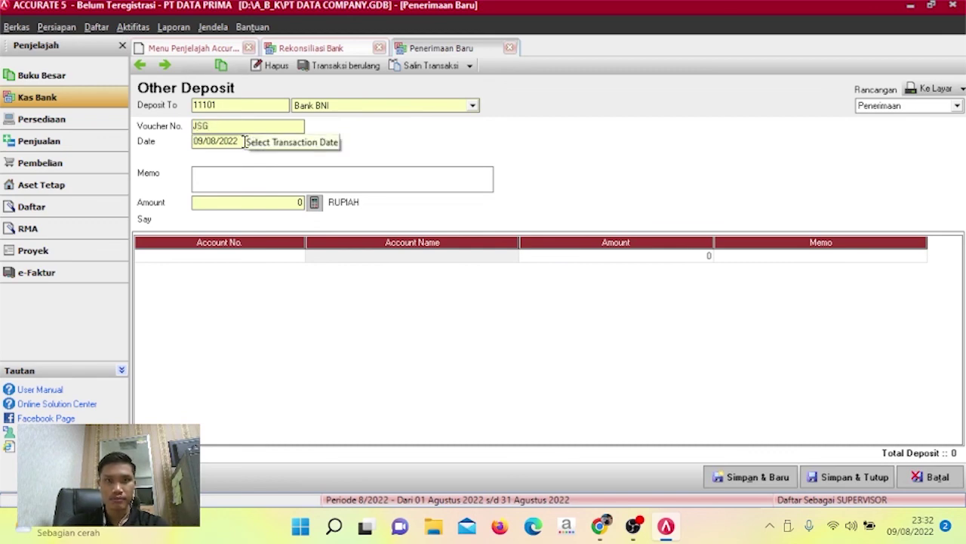
pyautogui.moveTo(243, 144); pyautogui.dragTo(179, 147)
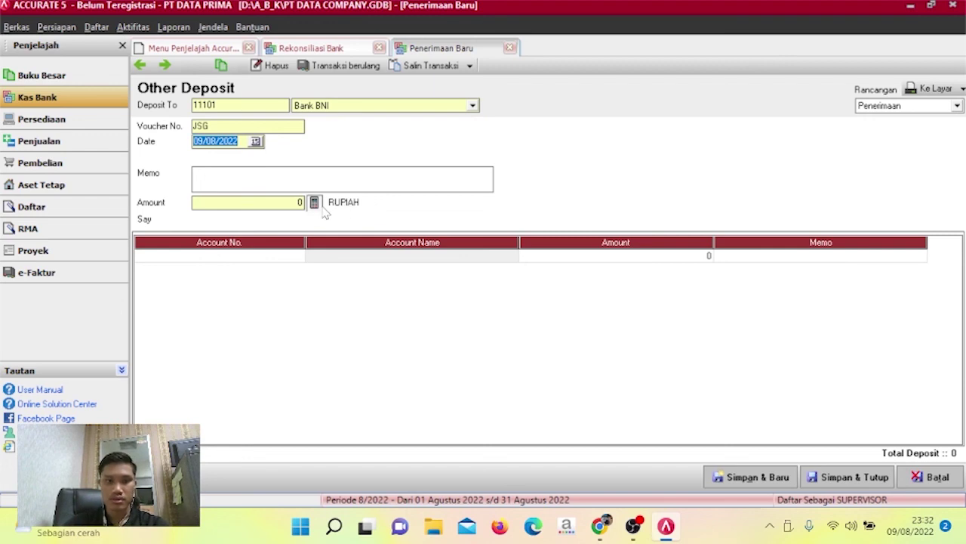
pyautogui.write('31/12/')
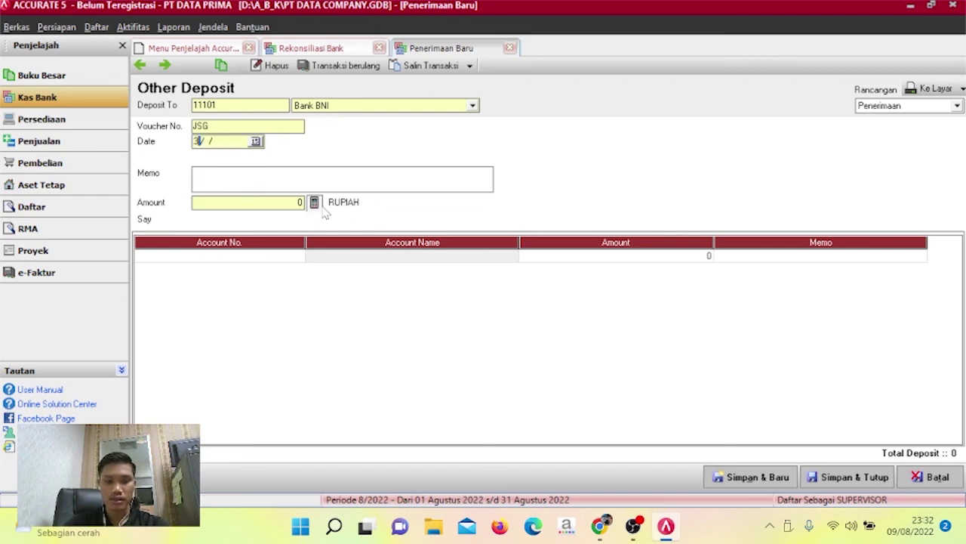
pyautogui.write('2012')
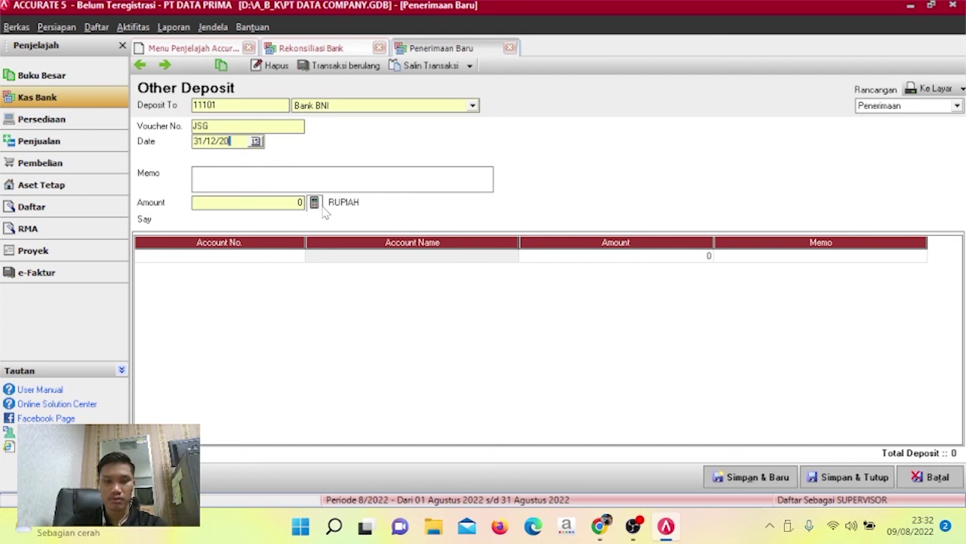
pyautogui.click(286, 172)
pyautogui.write('JA')
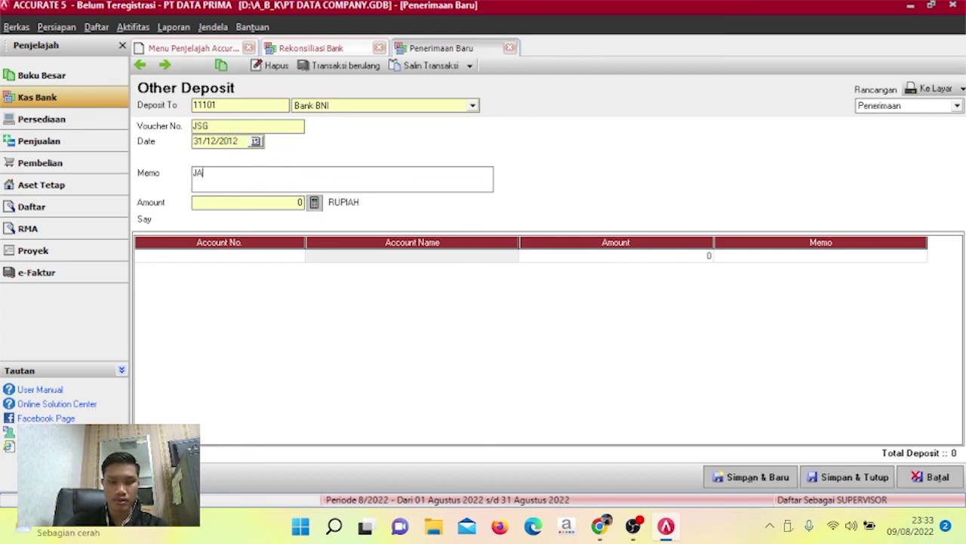
pyautogui.write('SA GIRO')
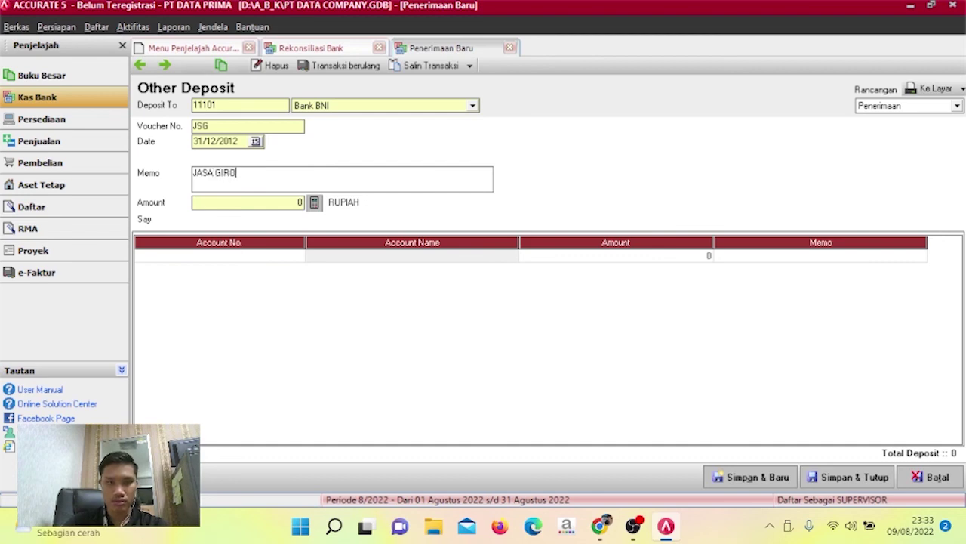
pyautogui.click(285, 255)
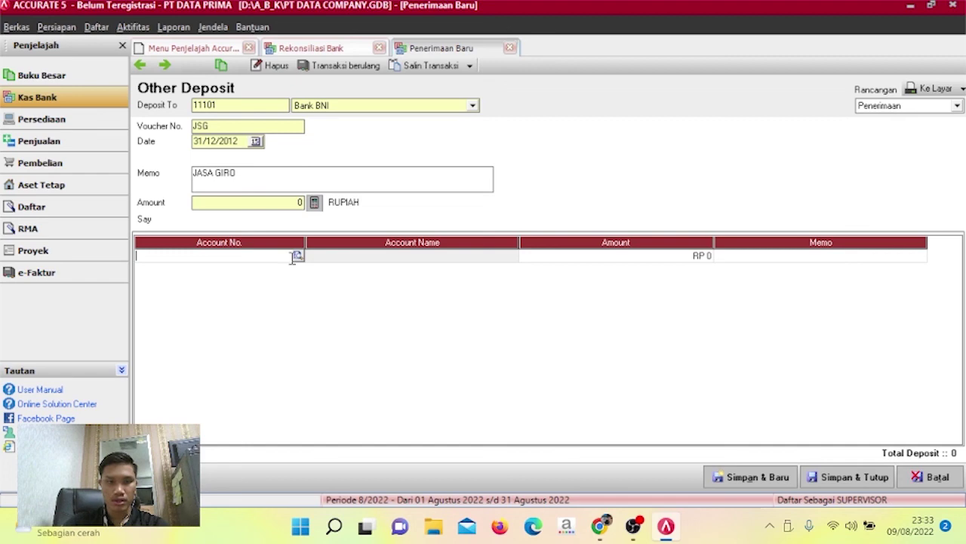
# Add a deposit line to account 81000 Pendapatan Bunga for 19.475.314.
pyautogui.click(298, 256)
pyautogui.write('81')
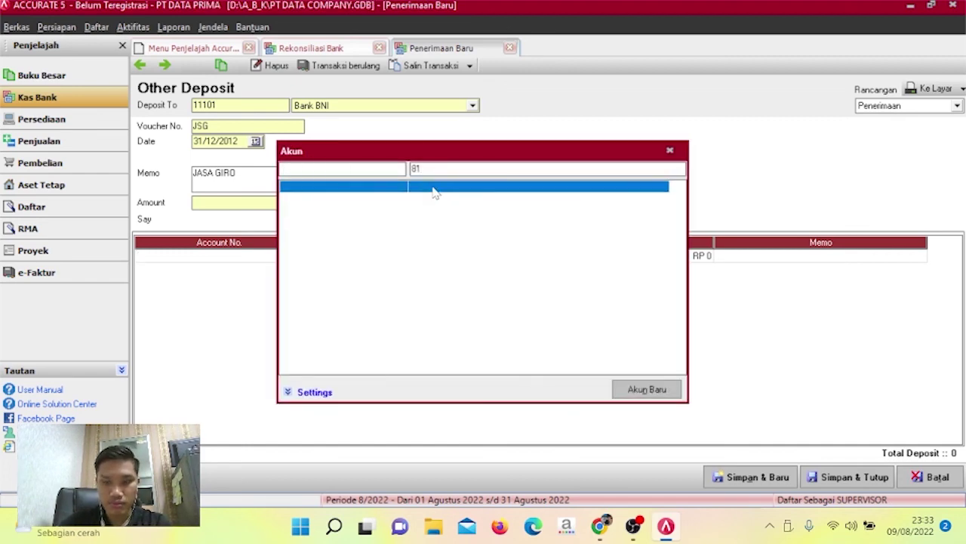
pyautogui.press('BackSpace')
pyautogui.press('BackSpace')
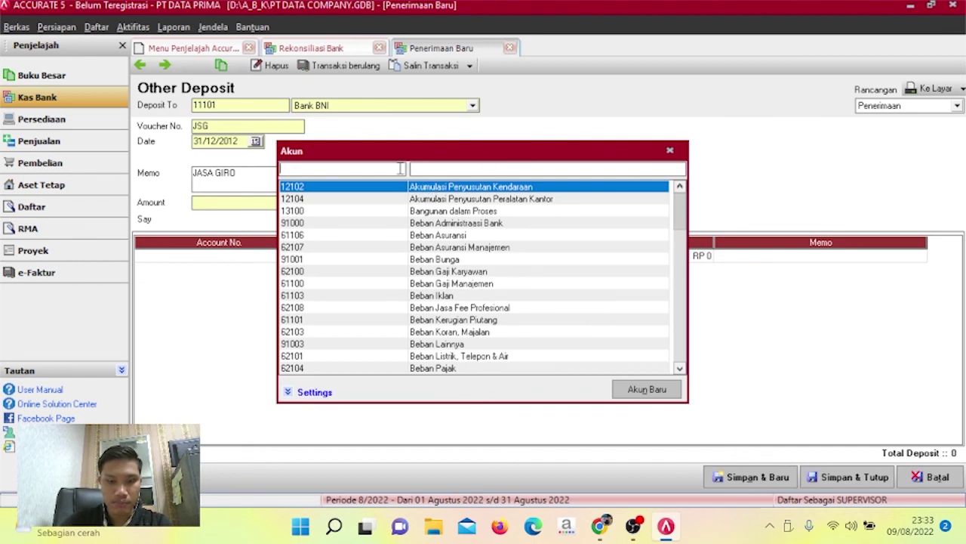
pyautogui.write('81000')
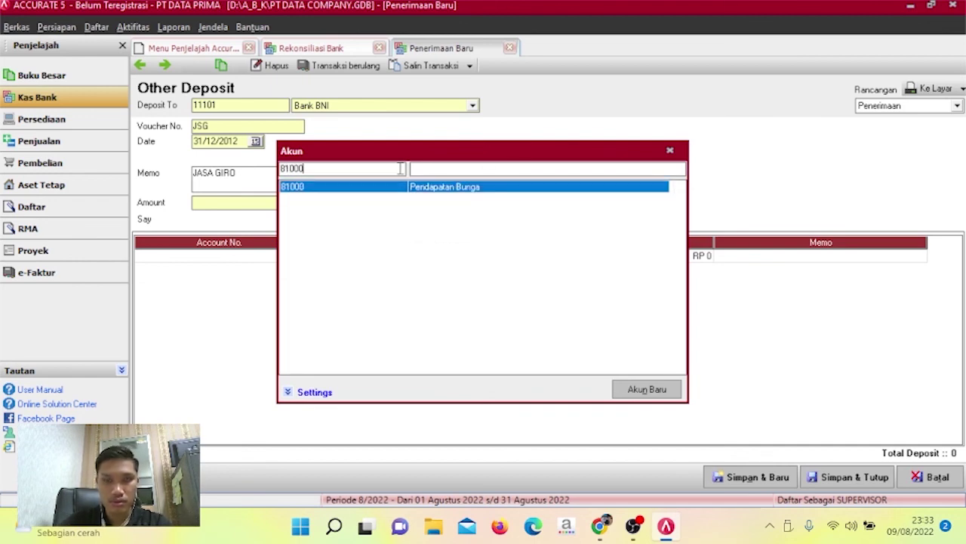
pyautogui.press('Return')
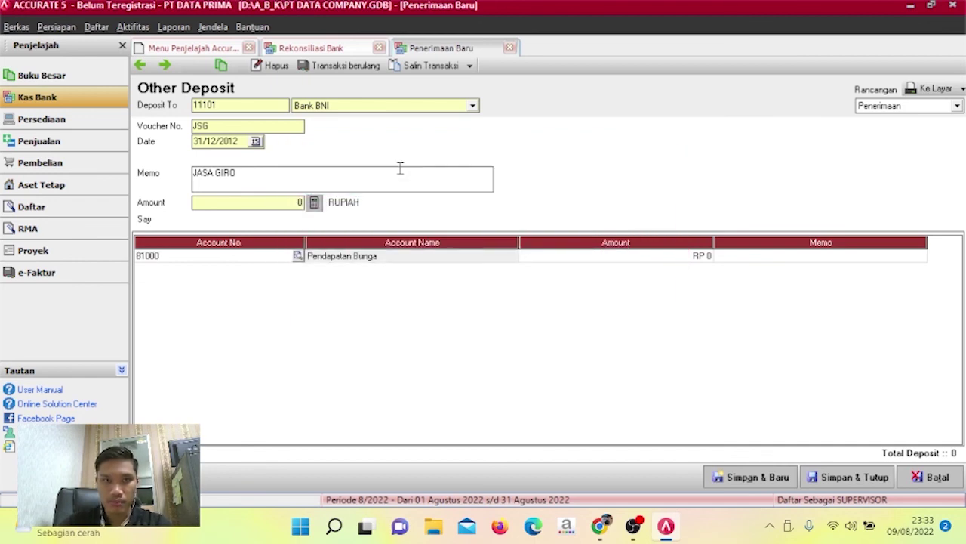
pyautogui.click(593, 257)
pyautogui.write('15')
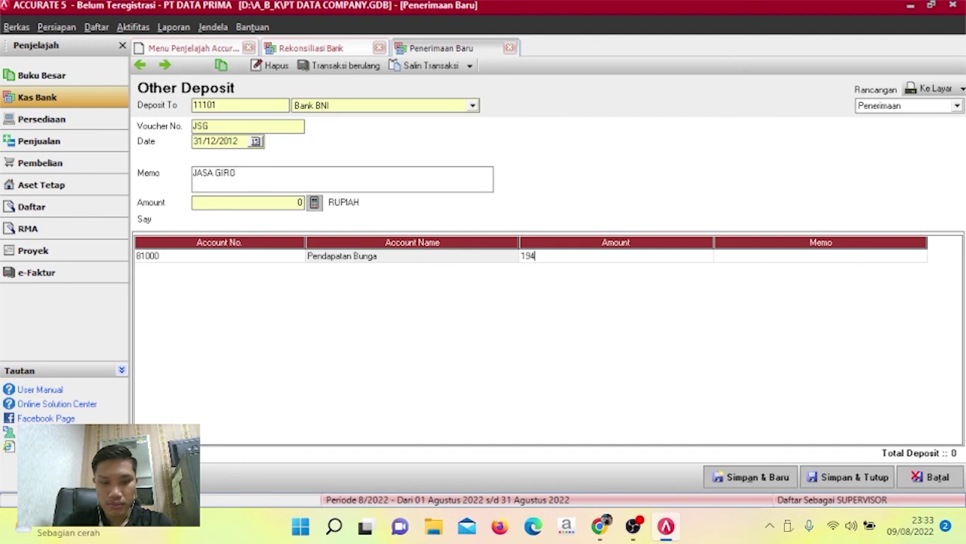
pyautogui.write('475314')
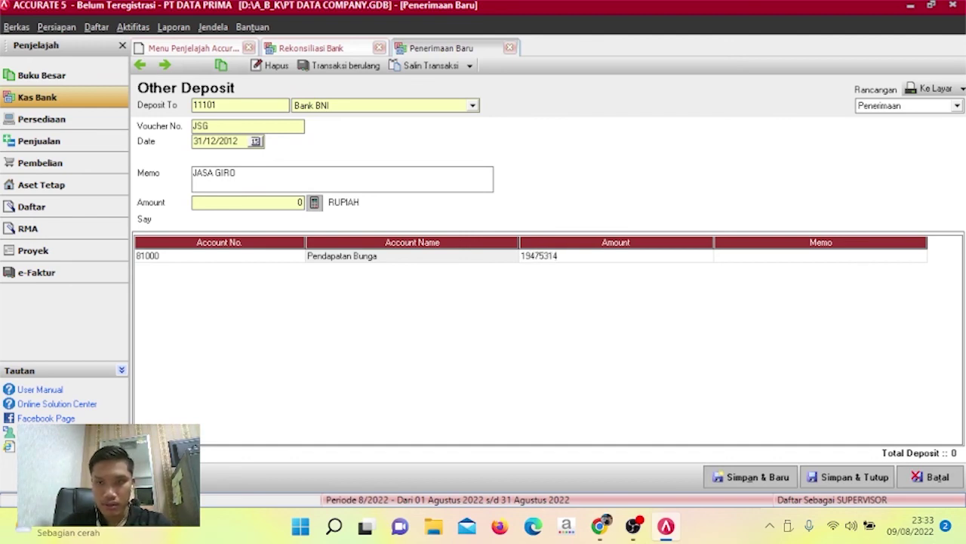
pyautogui.press('Tab')
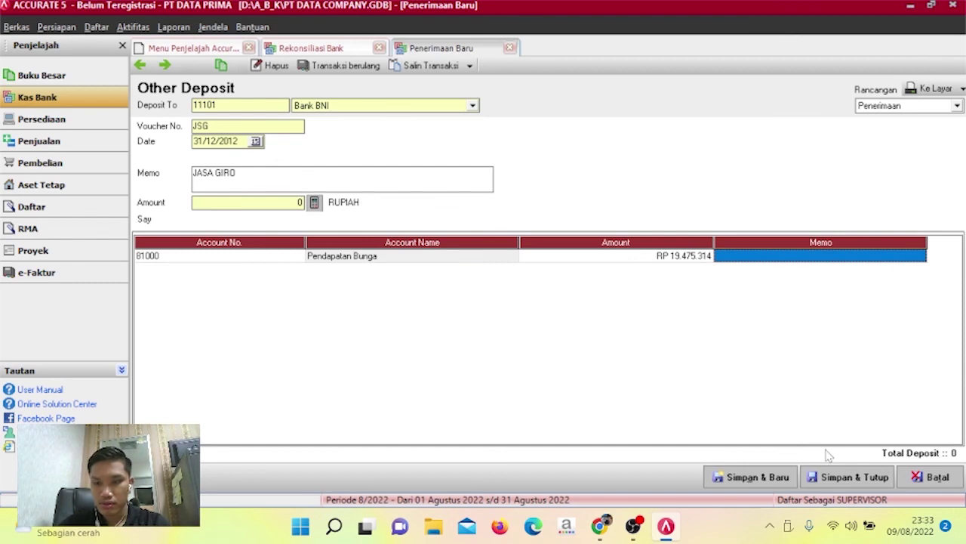
pyautogui.press('Tab')
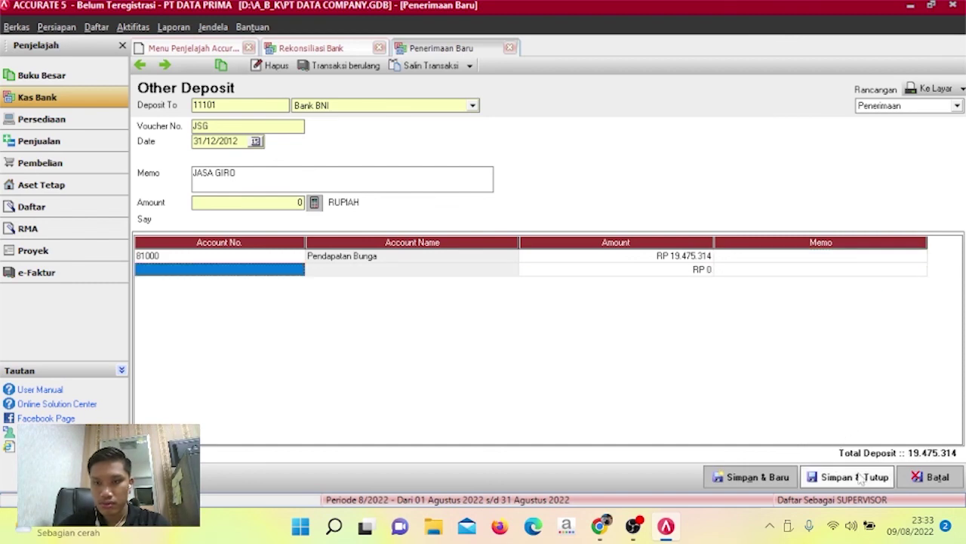
# Fill the deposit amount from the line total to balance it, then save the deposit.
pyautogui.click(860, 484)
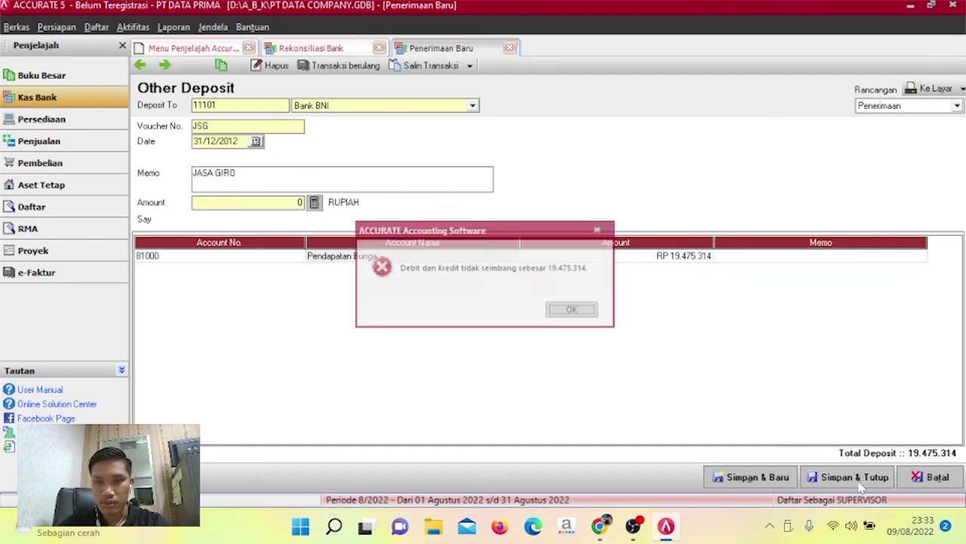
pyautogui.click(594, 316)
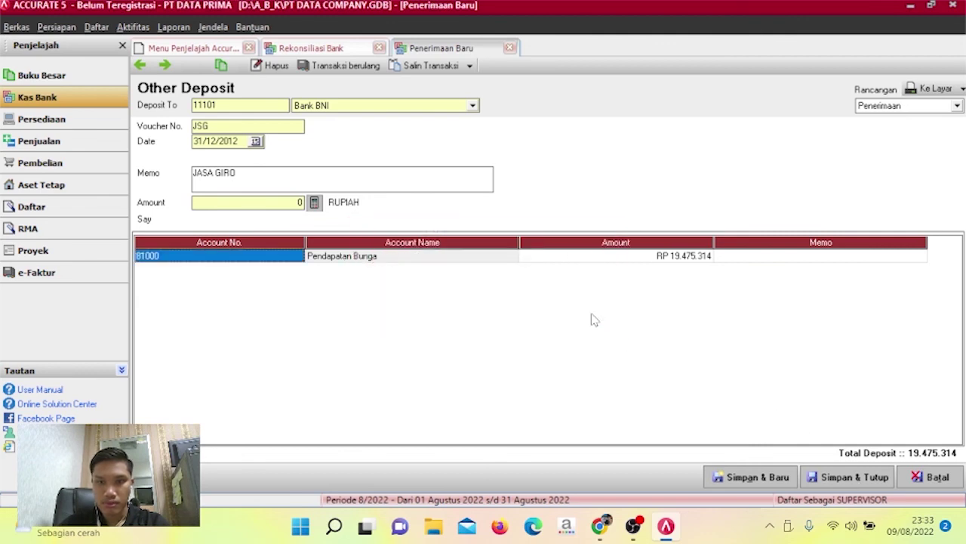
pyautogui.click(315, 201)
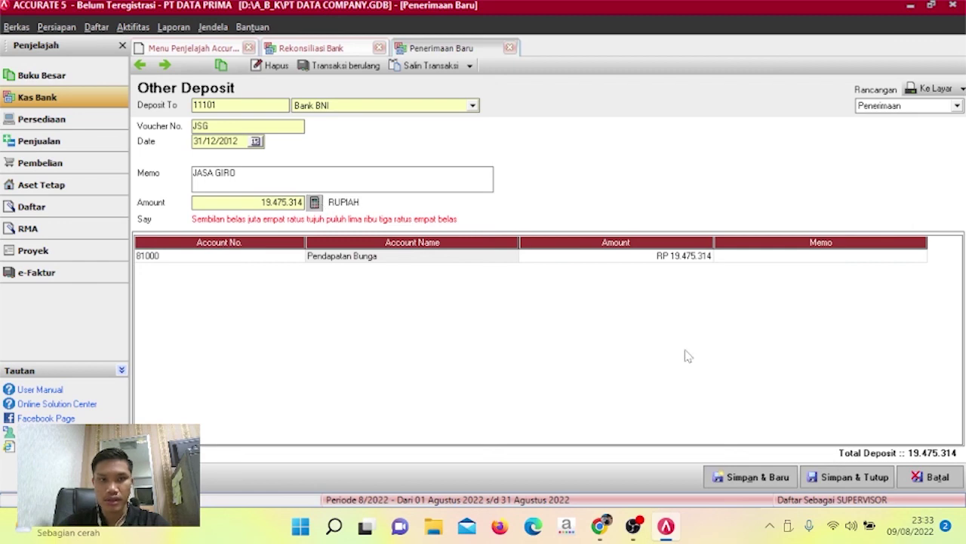
pyautogui.click(876, 477)
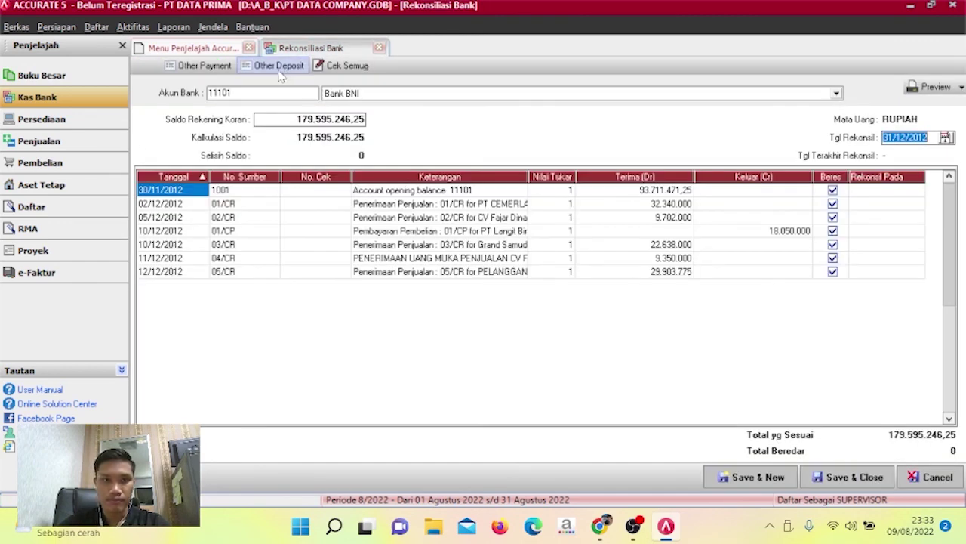
# Start a Bank BNI other payment dated 31/12/2012 with voucher AD and memo ADMINISTRASI BANK.
pyautogui.click(204, 66)
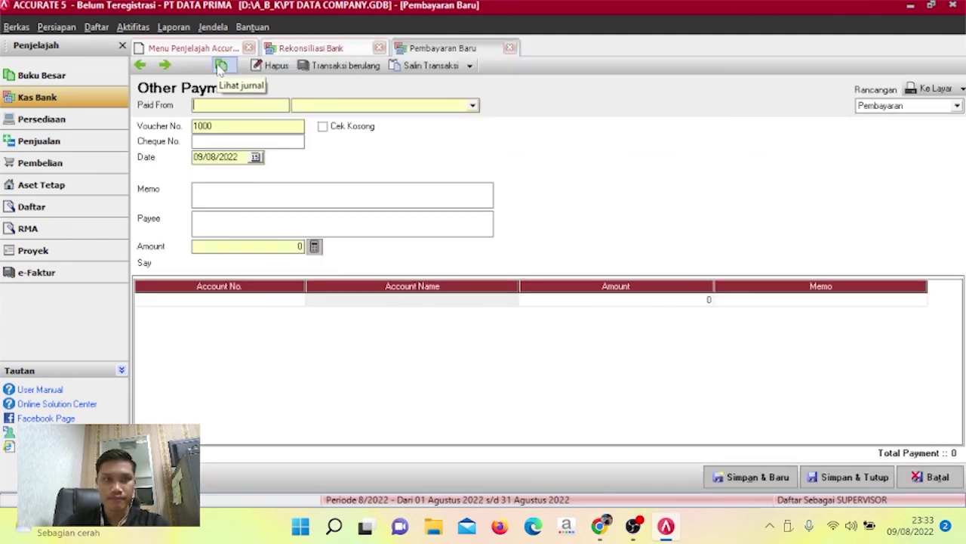
pyautogui.click(473, 106)
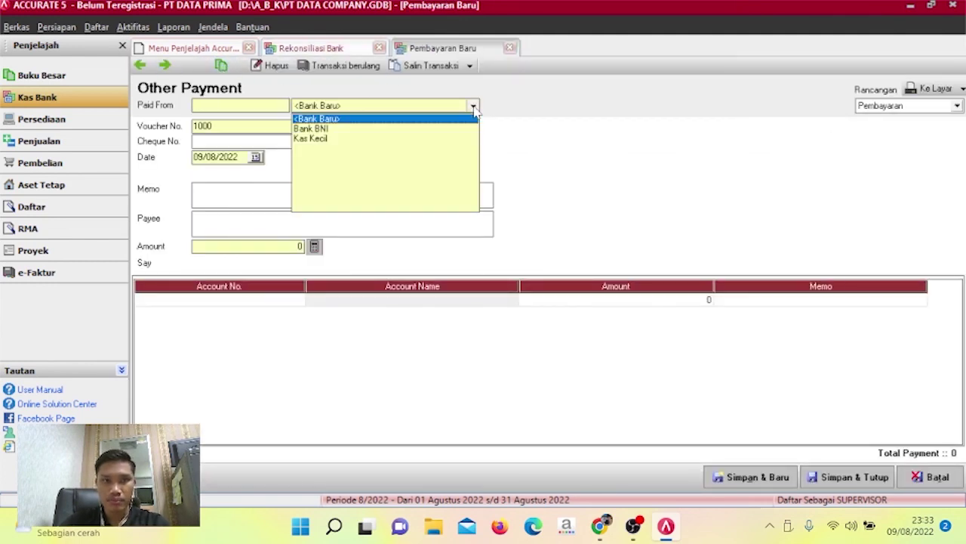
pyautogui.click(423, 130)
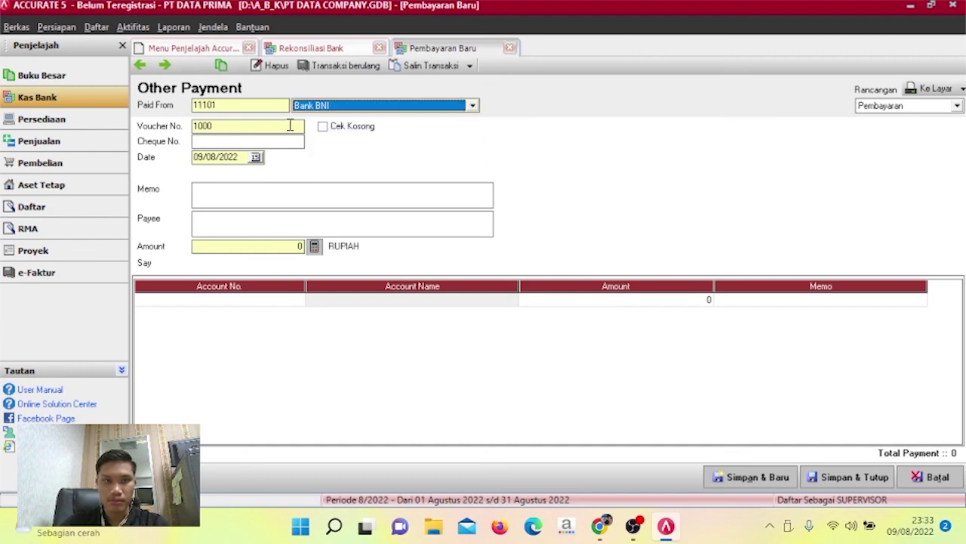
pyautogui.moveTo(290, 125); pyautogui.dragTo(186, 136)
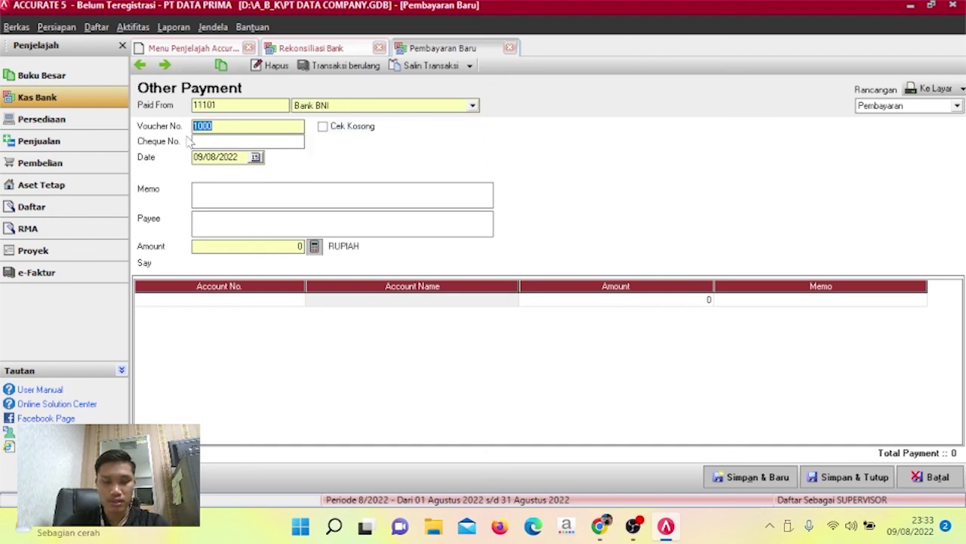
pyautogui.write('ADM')
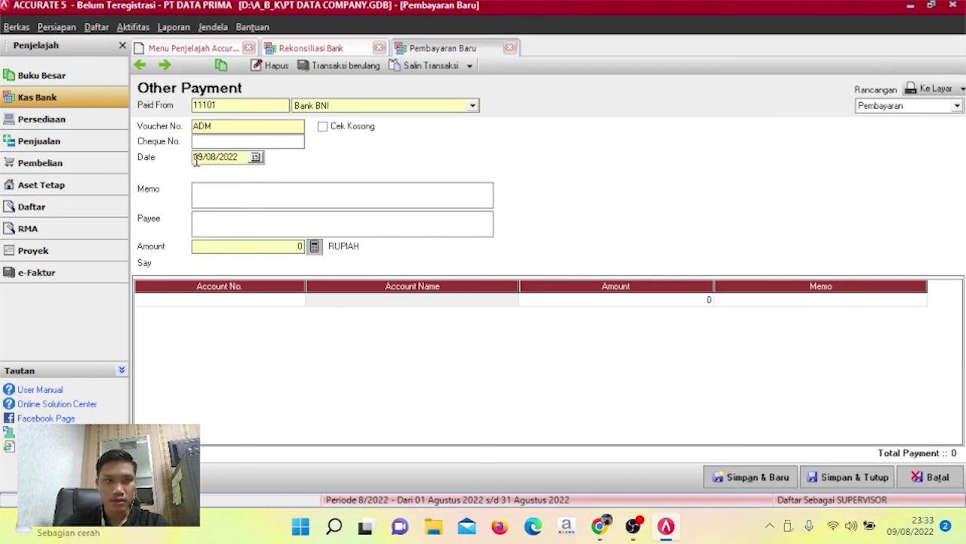
pyautogui.moveTo(196, 158); pyautogui.dragTo(243, 156)
pyautogui.press('BackSpace')
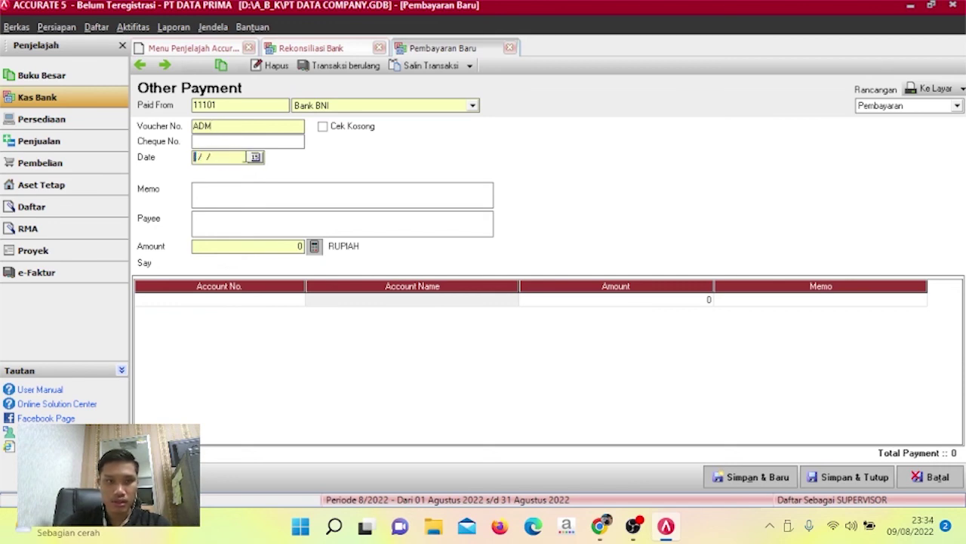
pyautogui.write('3112201')
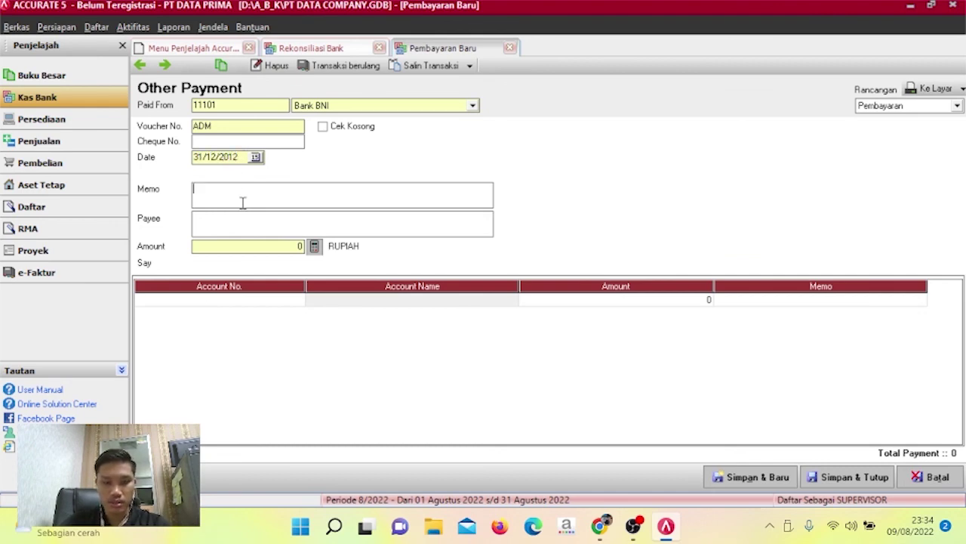
pyautogui.write('ADMINISTR')
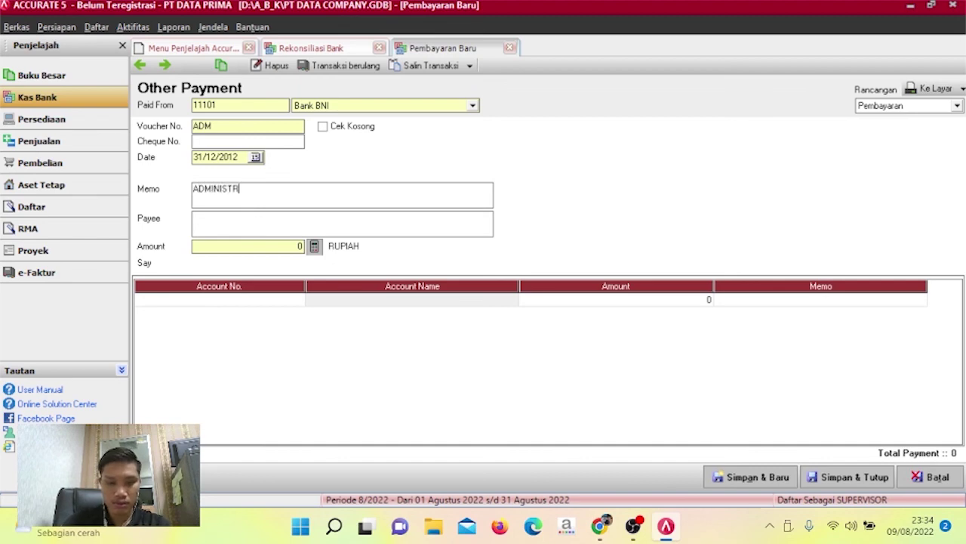
pyautogui.write('ASI BANK')
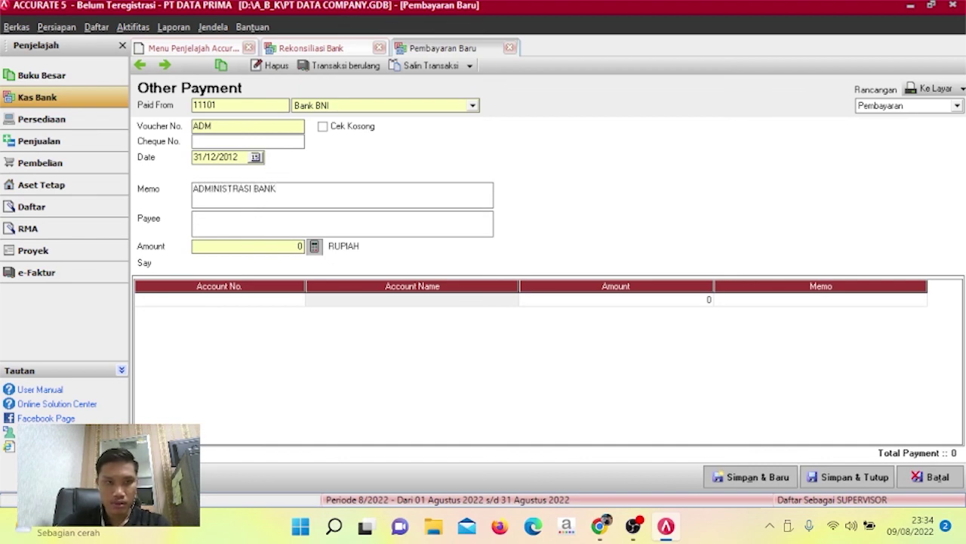
# Charge 110.000 to account 91000 Beban Administrasi Bank and save the payment.
pyautogui.click(288, 299)
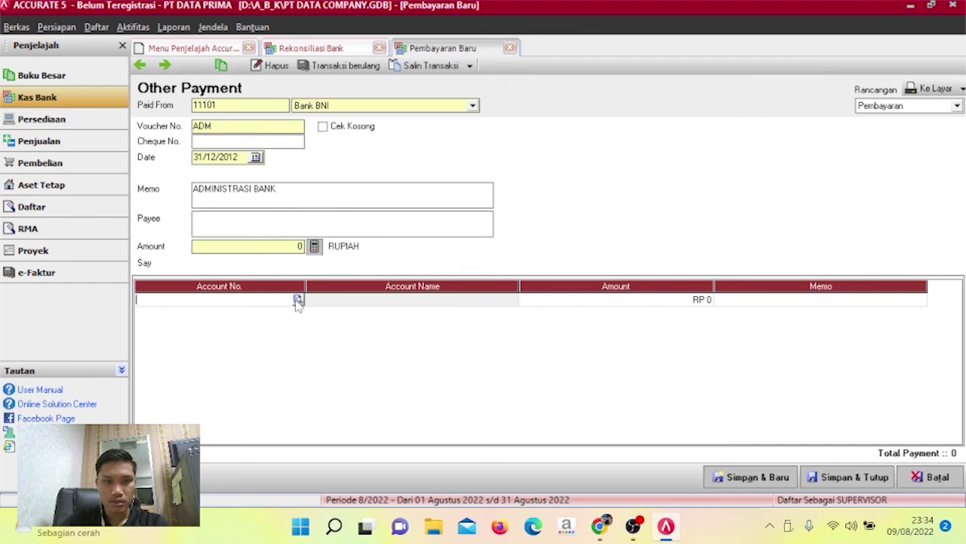
pyautogui.click(298, 301)
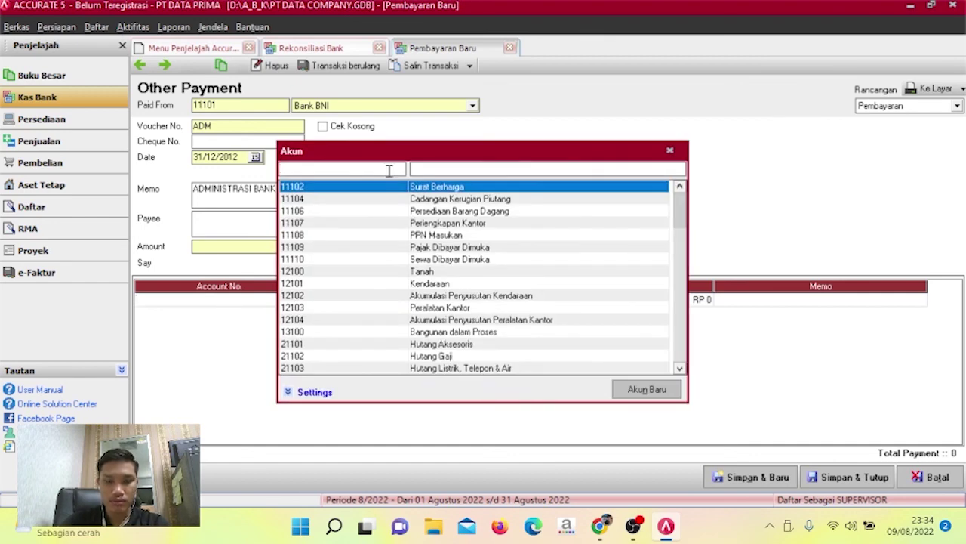
pyautogui.write('91000')
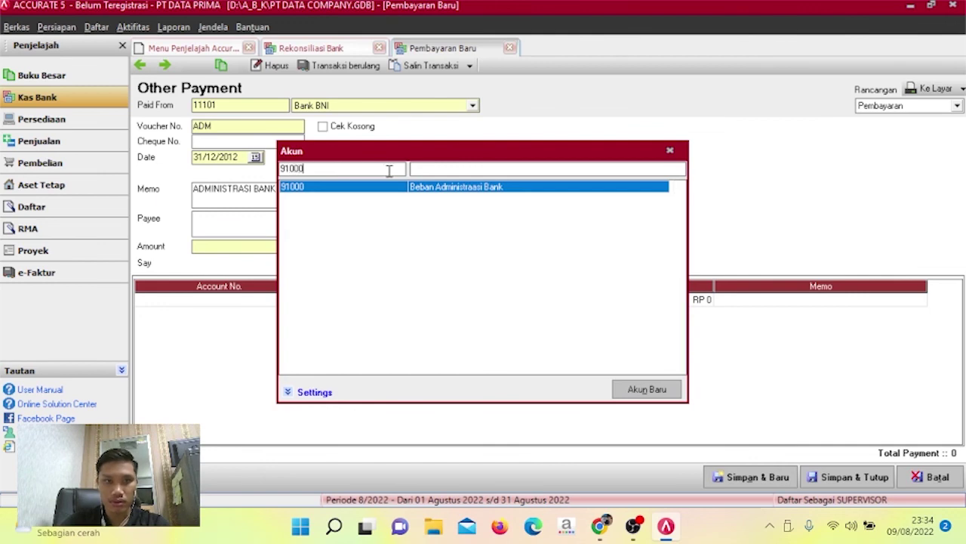
pyautogui.press('Return')
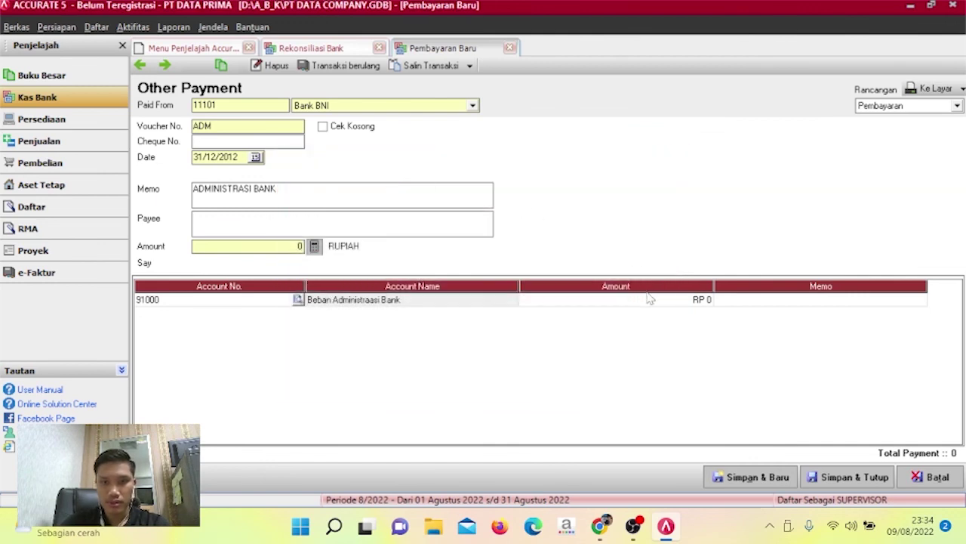
pyautogui.click(645, 301)
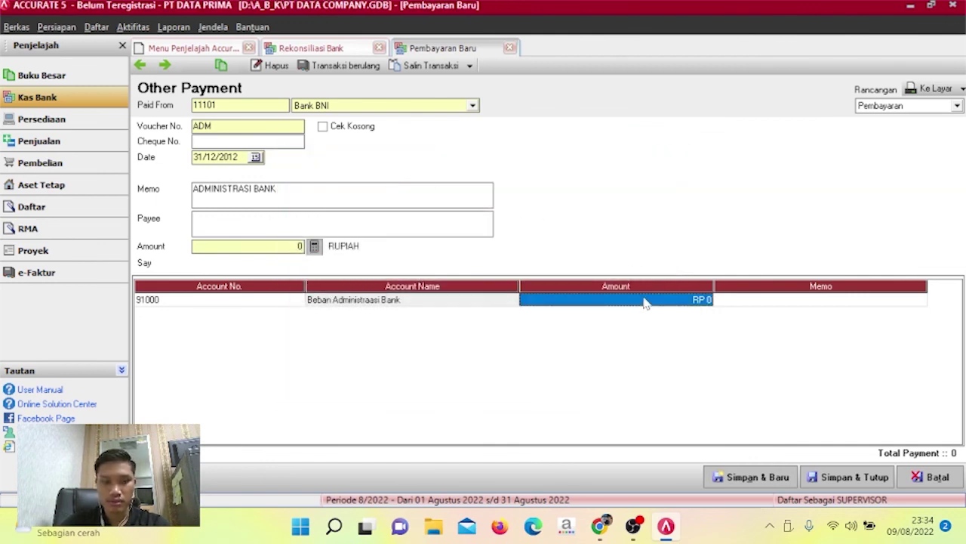
pyautogui.write('110000')
pyautogui.press('Tab')
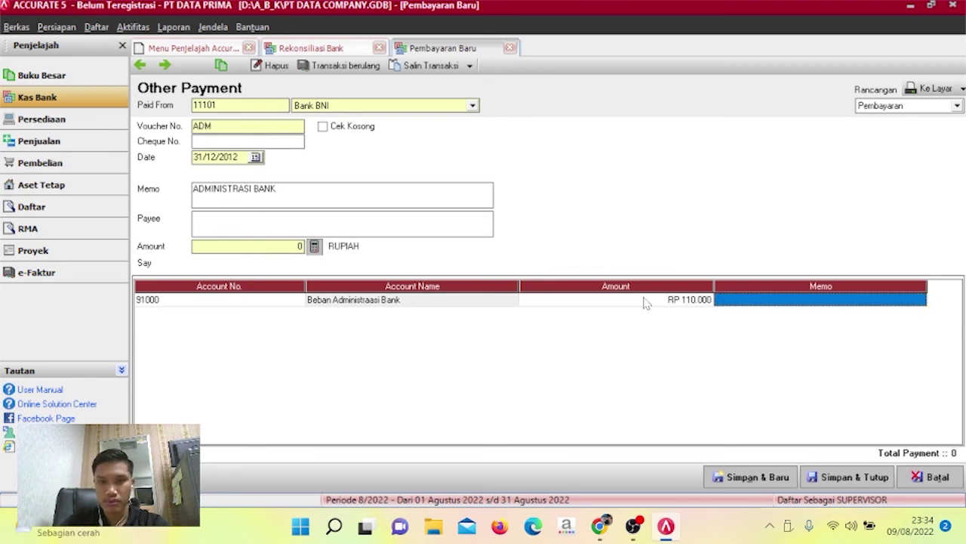
pyautogui.click(320, 251)
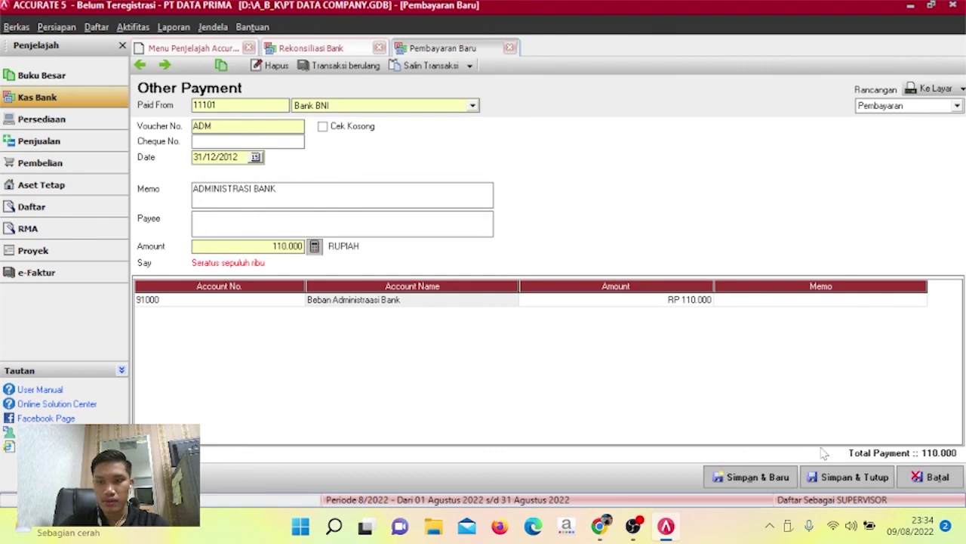
pyautogui.click(834, 474)
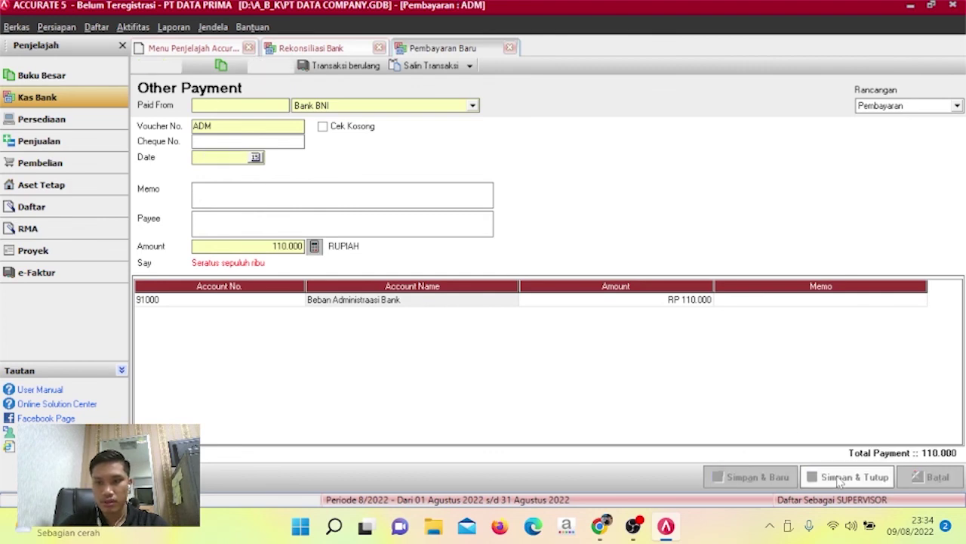
# Reload the reconciliation at 31/12/2012 and mark the JASA GIRO and ADMINISTRASI BANK rows cleared.
pyautogui.click(683, 329)
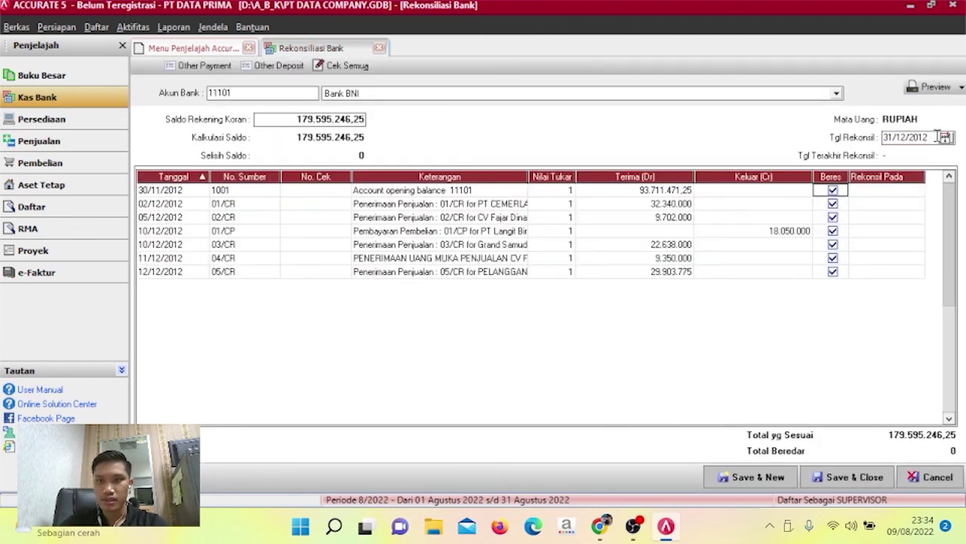
pyautogui.click(934, 137)
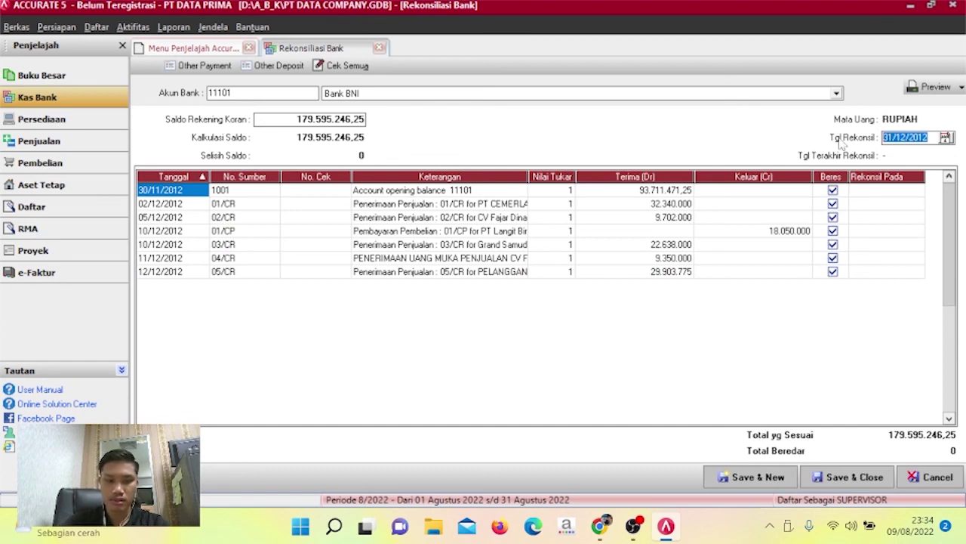
pyautogui.write('31/12/')
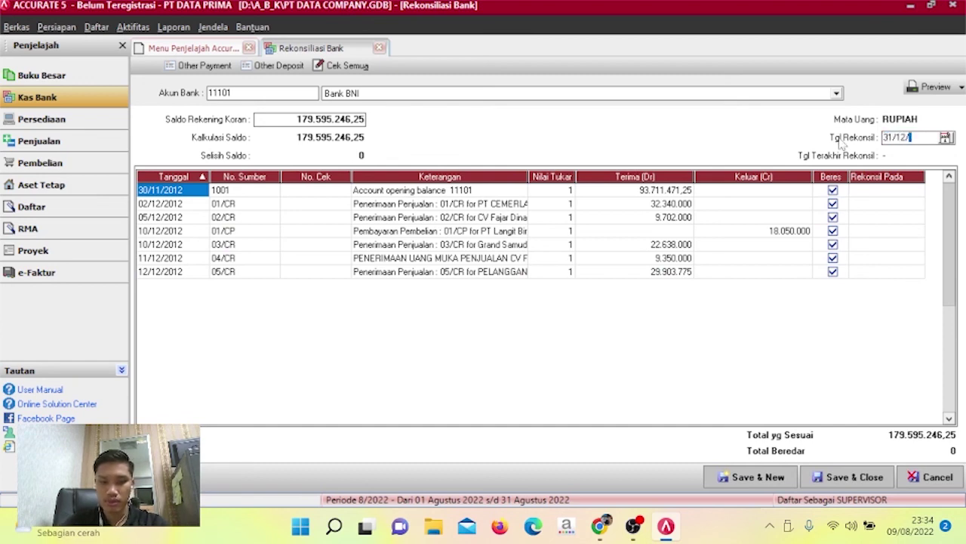
pyautogui.write('2012')
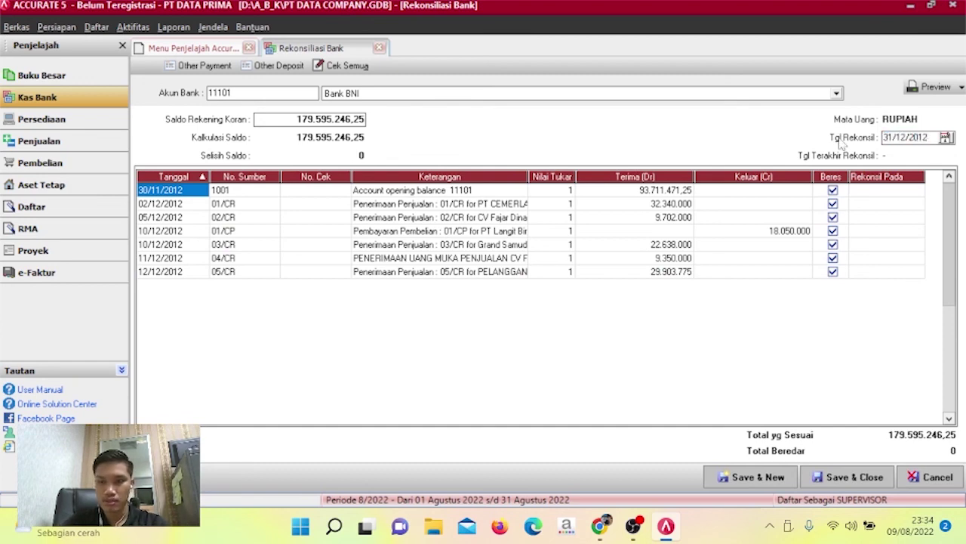
pyautogui.press('Tab')
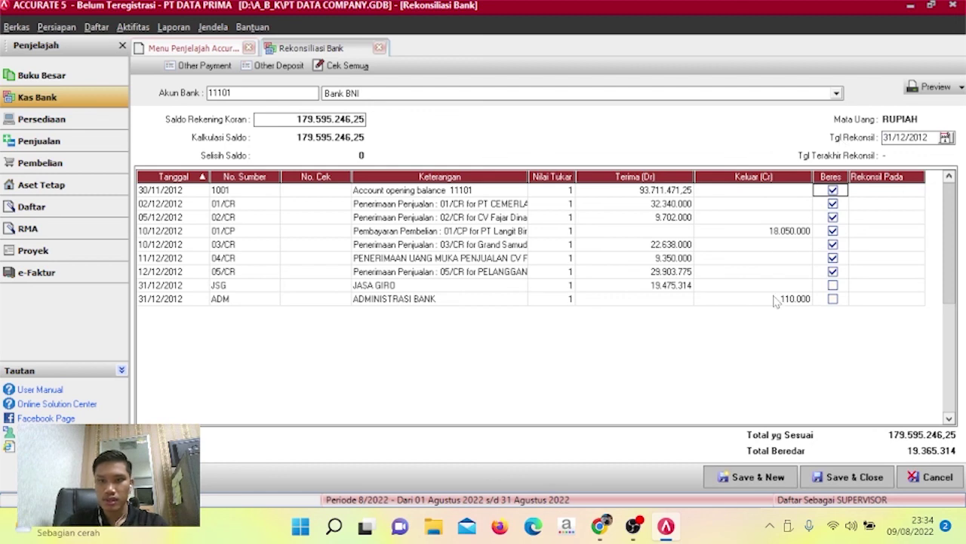
pyautogui.click(832, 285)
pyautogui.click(833, 298)
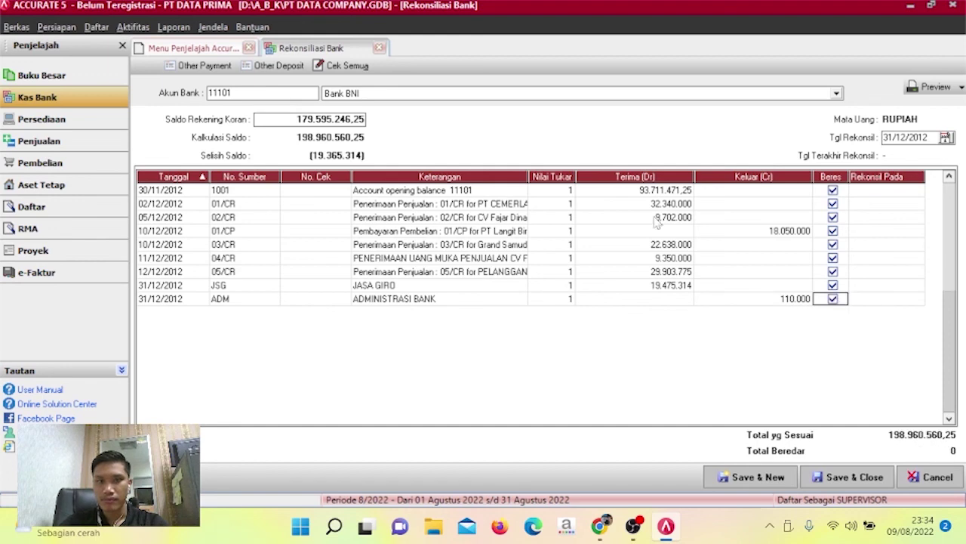
# Set the bank statement balance to 198.960.560,25 and save the reconciliation.
pyautogui.moveTo(299, 118); pyautogui.dragTo(238, 126)
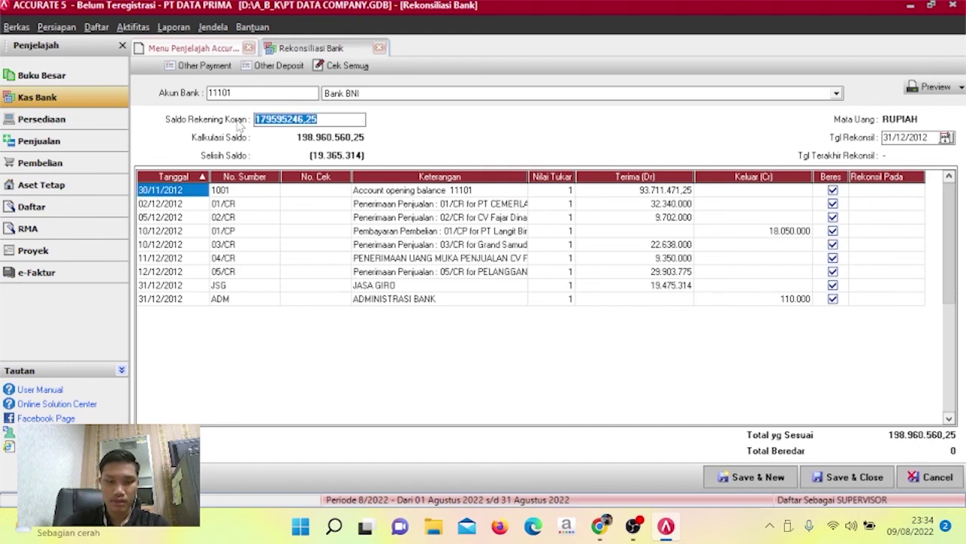
pyautogui.write('1989')
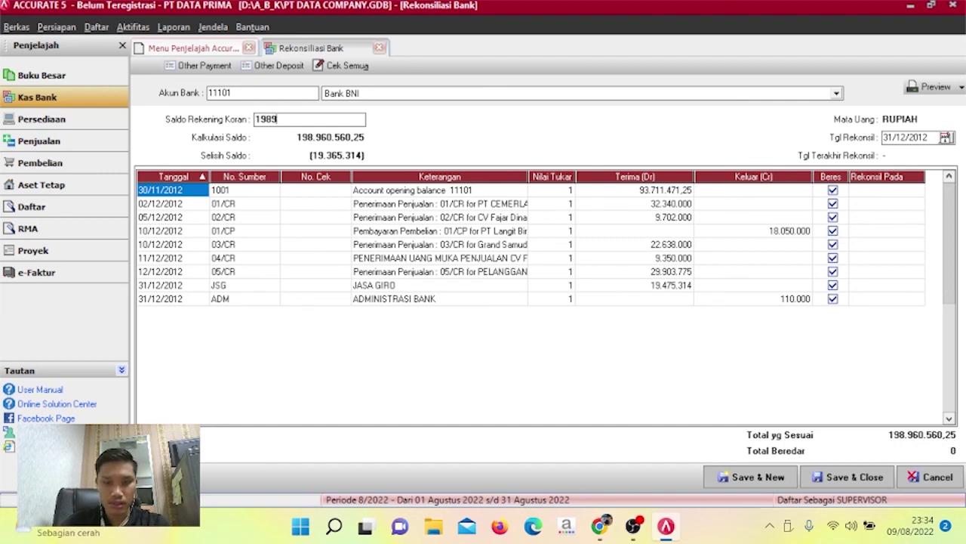
pyautogui.write('60')
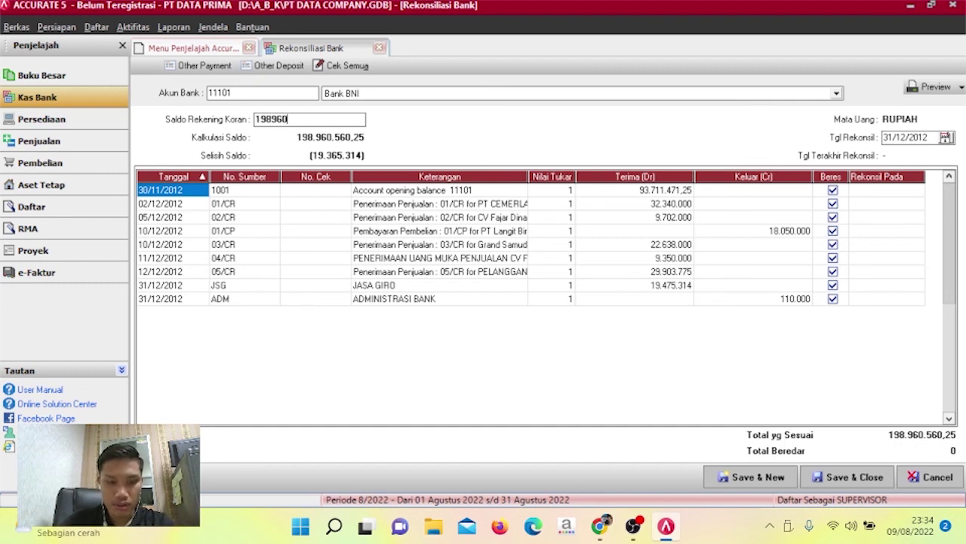
pyautogui.write('560')
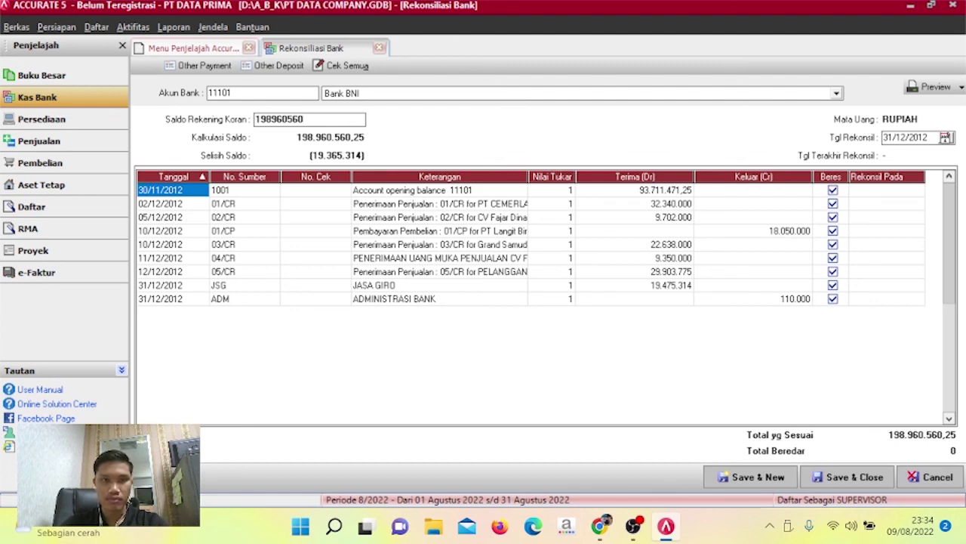
pyautogui.write(',')
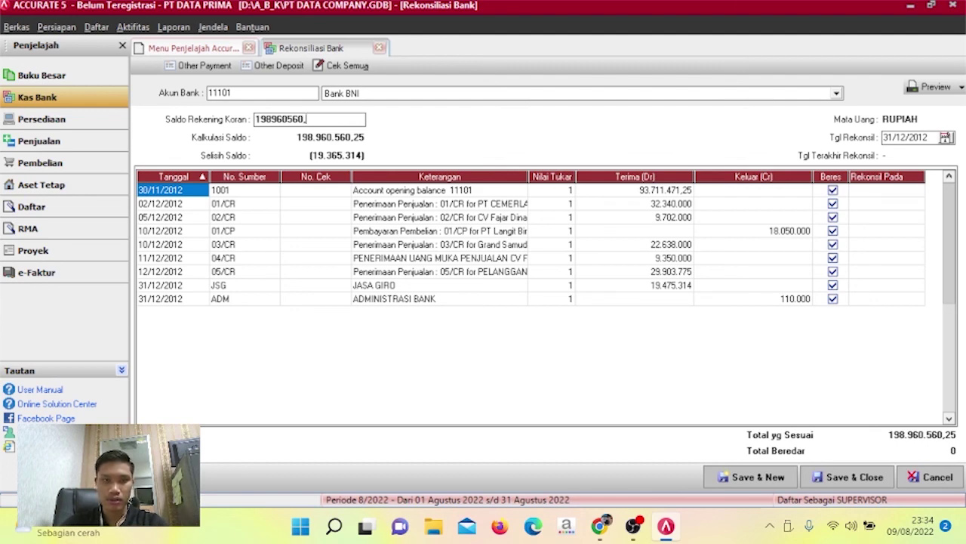
pyautogui.write('25')
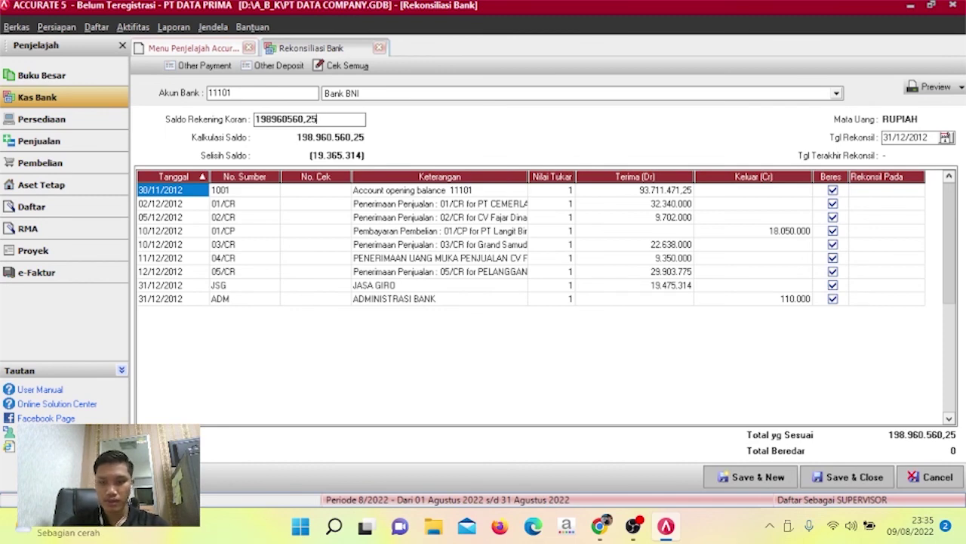
pyautogui.press('Tab')
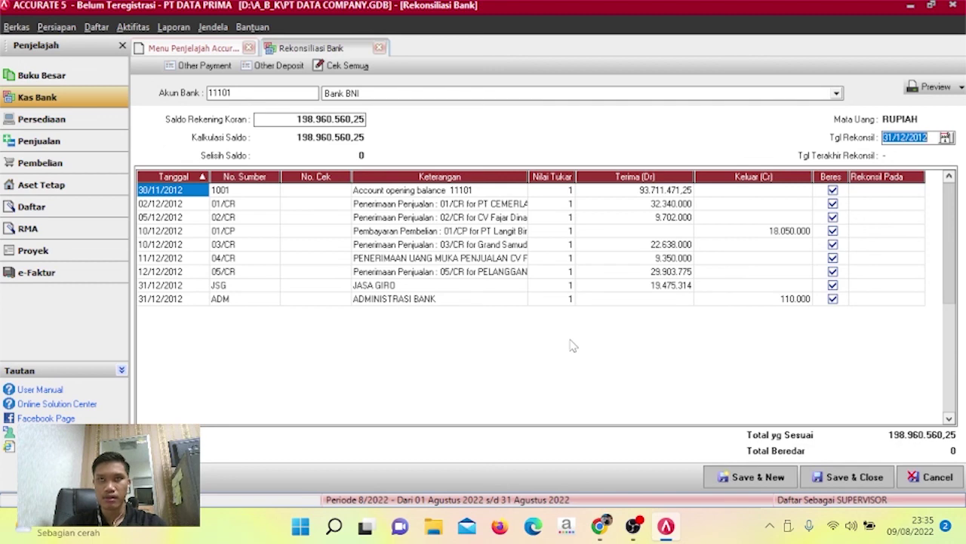
pyautogui.click(846, 415)
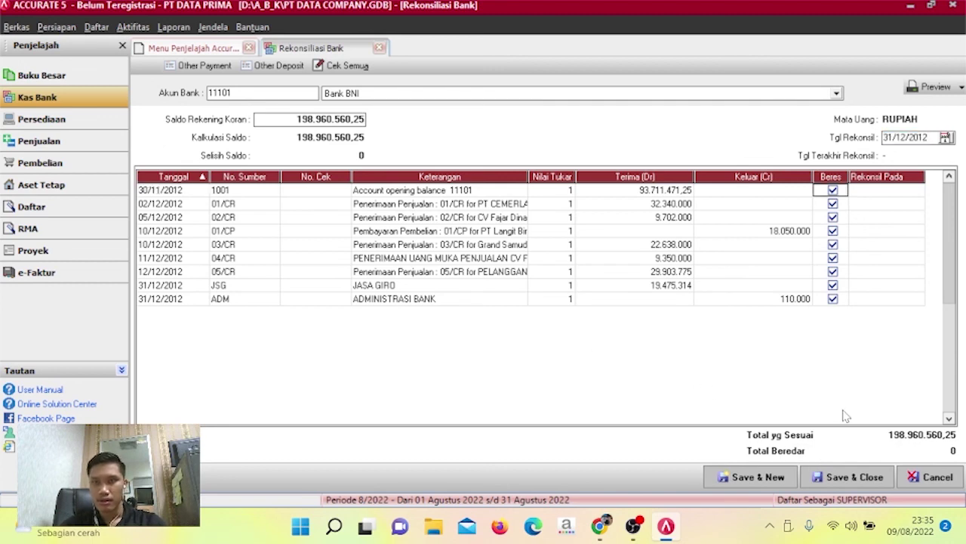
pyautogui.click(868, 478)
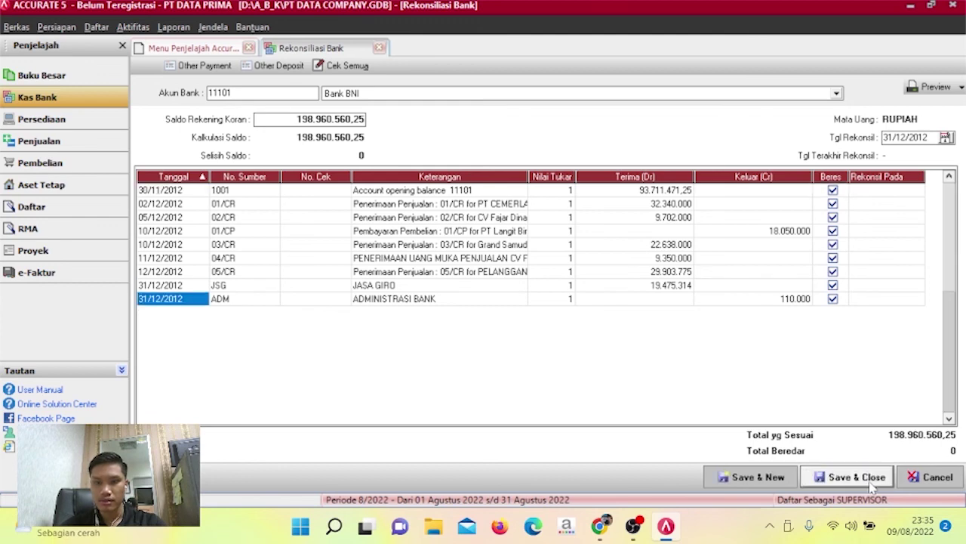